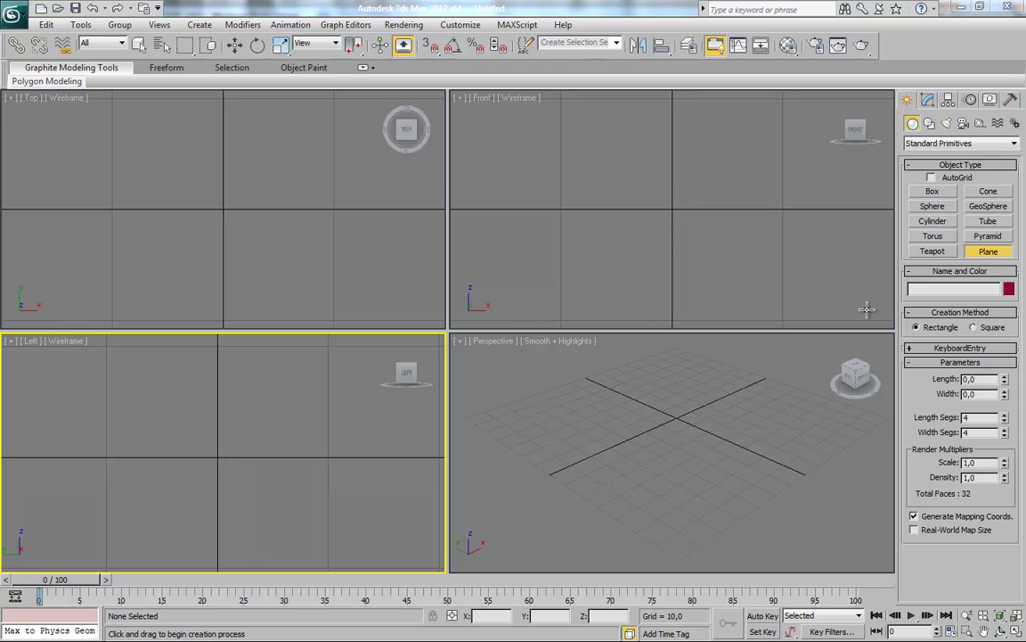
Switch the left viewport to a Right view and draw a plane with 1 × 1 segments.
left_click(31, 340)
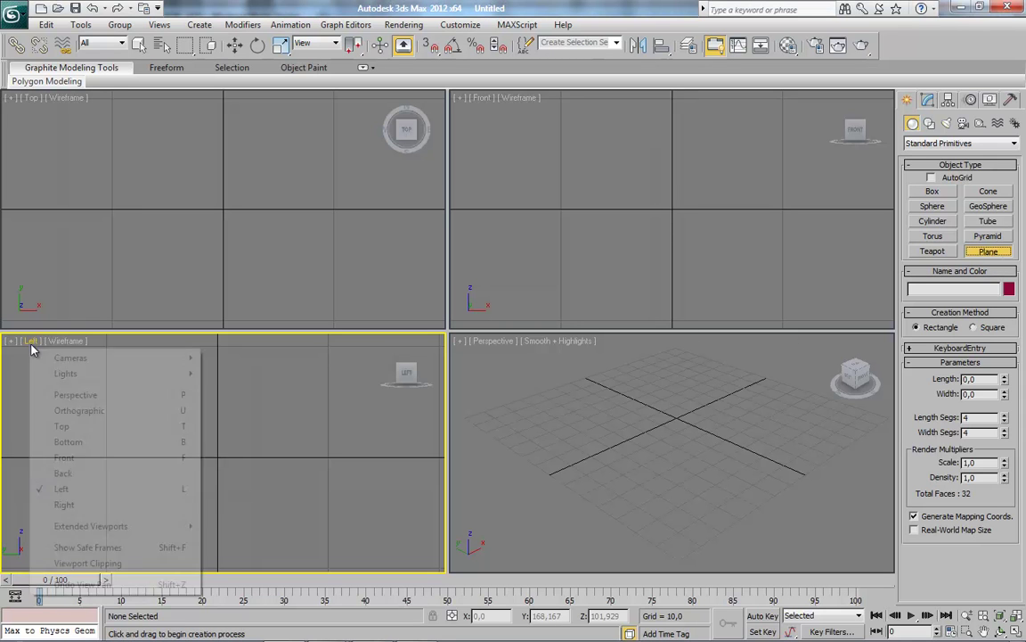
left_click(79, 505)
left_click_drag(152, 401, 312, 510)
right_click(1005, 417)
right_click(1005, 432)
Make the Perspective viewport orthographic and orbit it around the plane.
mouse_move(767, 521)
middle_mouse_down("alt")
mouse_move(629, 526)
mouse_move(561, 496)
middle_mouse_up("alt")
left_click(495, 342)
left_click(554, 415)
mouse_move(699, 477)
middle_mouse_down("alt")
mouse_move(674, 486)
mouse_move(672, 475)
middle_mouse_up("alt")
Hide the grid in every viewport.
key("g")
right_click(458, 222)
key("g")
right_click(419, 267)
right_click(389, 348)
key("g")
Turn on smooth shading in each viewport with F3.
key("F3")
right_click(392, 267)
key("F3")
right_click(579, 229)
key("F3")
right_click(370, 481)
Hide the selection brackets in each viewport and switch to Select and Move.
right_click(322, 274)
key("j")
right_click(488, 217)
key("j")
right_click(474, 477)
key("j")
left_click(234, 44)
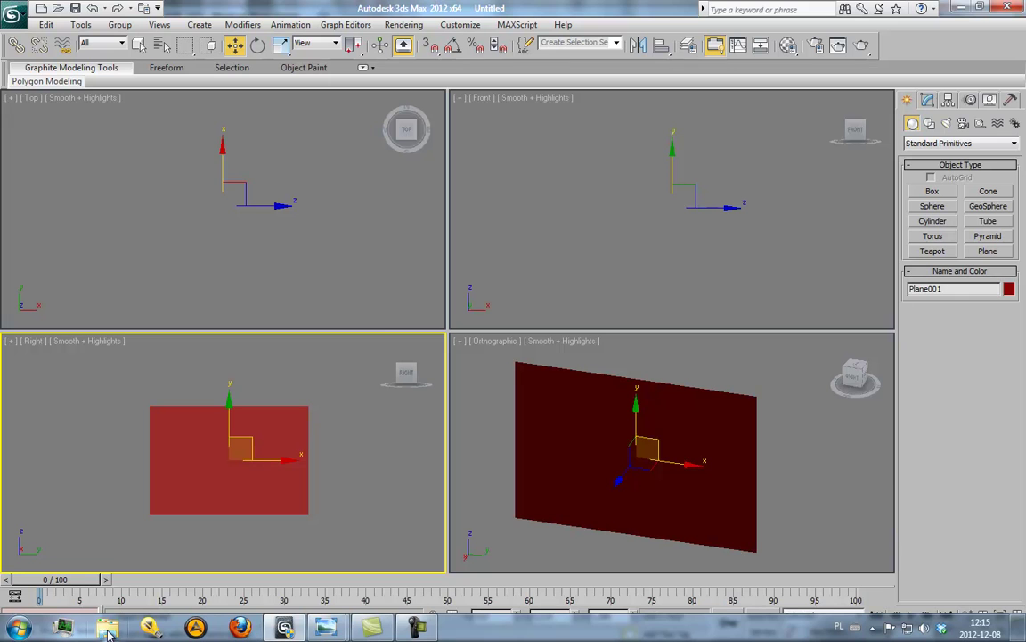
Browse to scenes\eotech and confirm the prawo photo is 1024 × 768.
key("super+e")
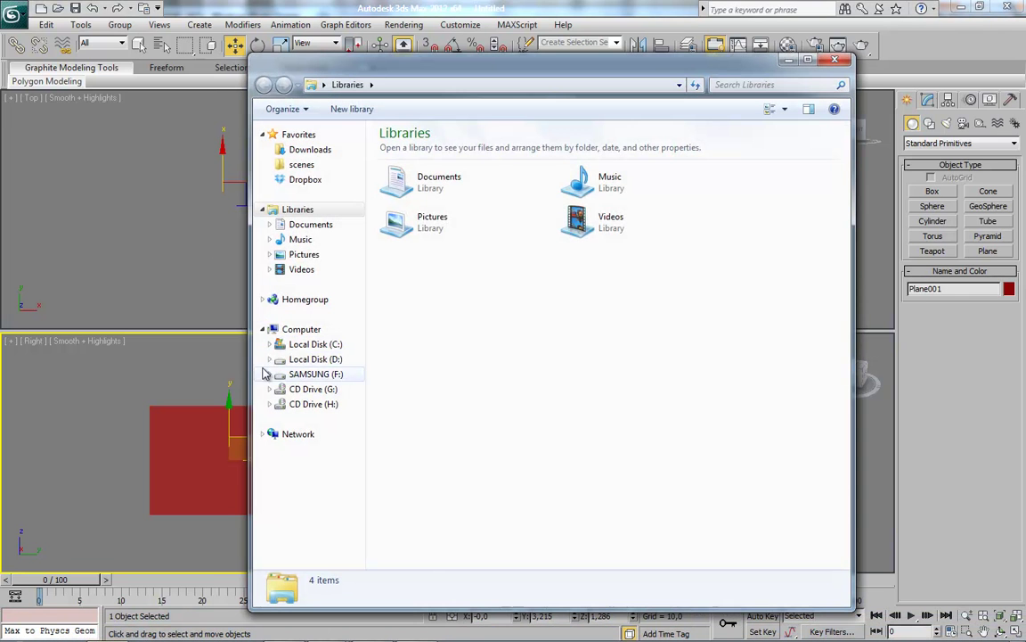
left_click(308, 167)
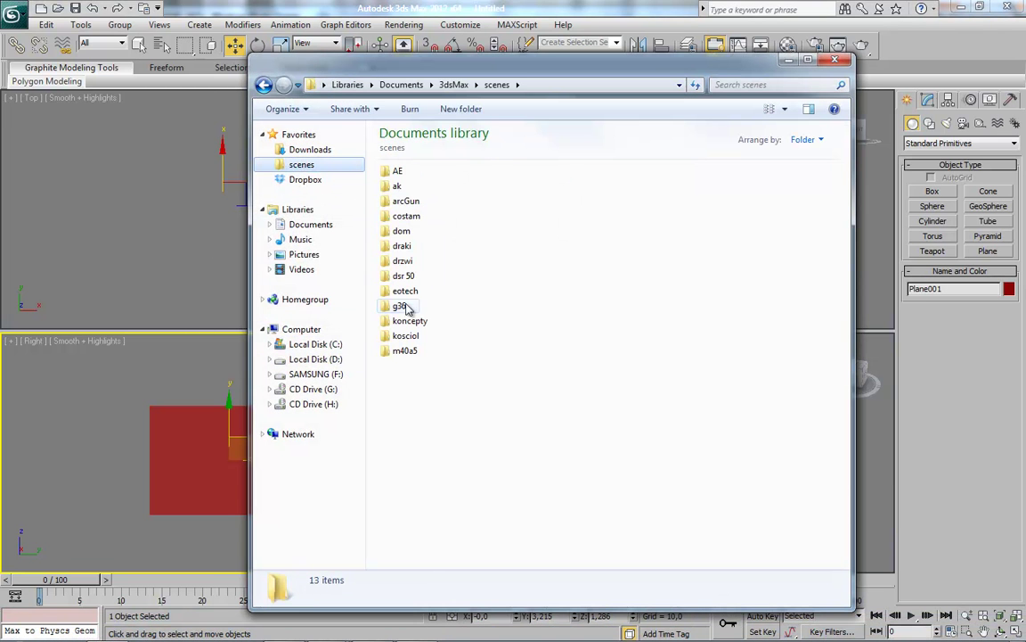
double_click(406, 290)
left_click(402, 337)
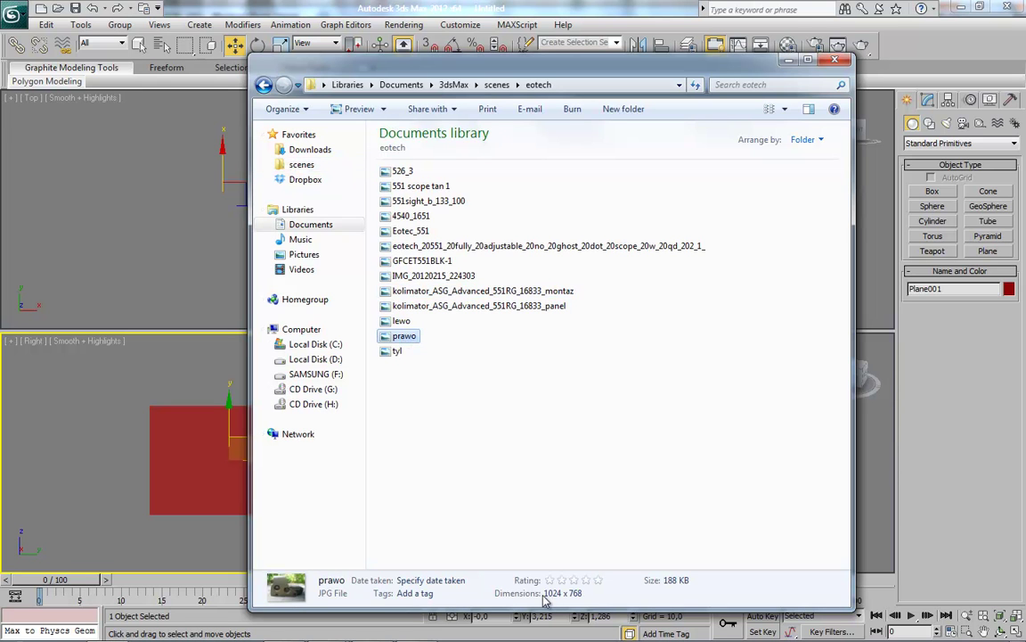
Set the plane's Length to 768 and Width to 1024 in the Modify panel.
left_click(754, 253)
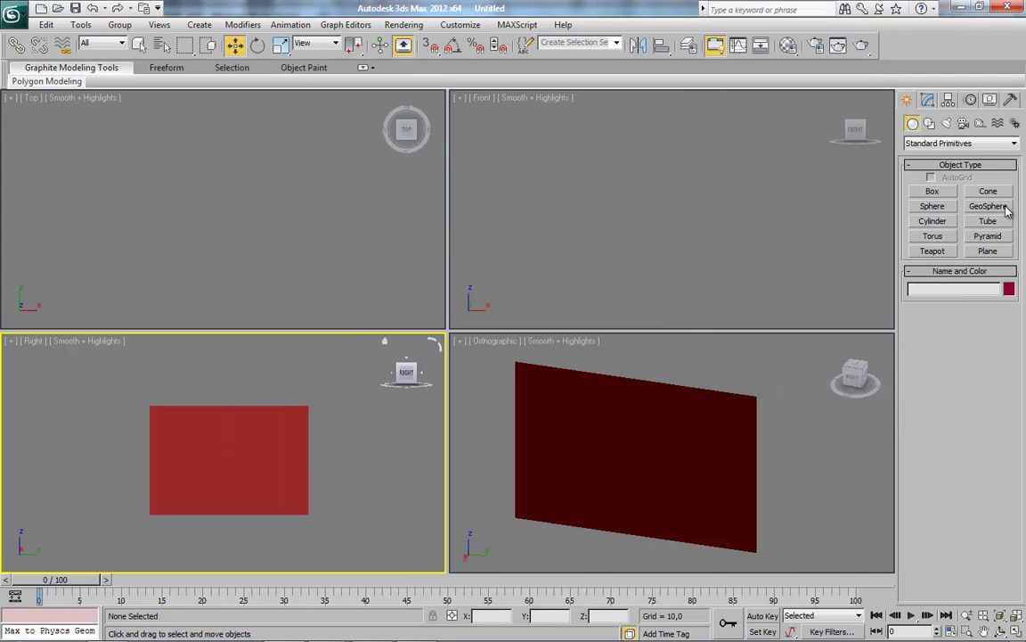
left_click(931, 101)
left_click(738, 392)
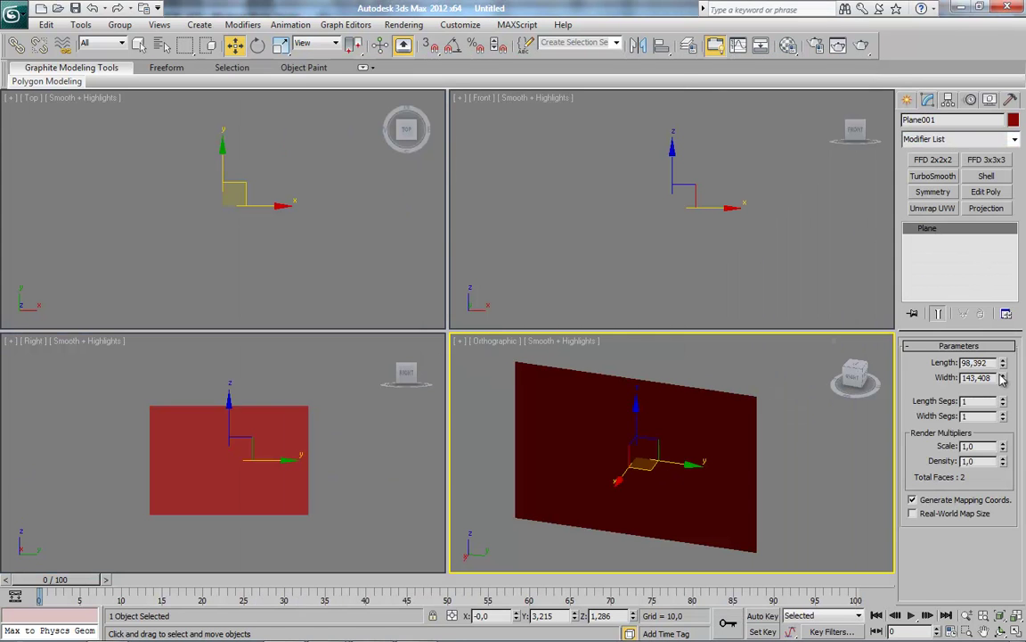
type("768")
key("Tab")
type("1024")
key("Return")
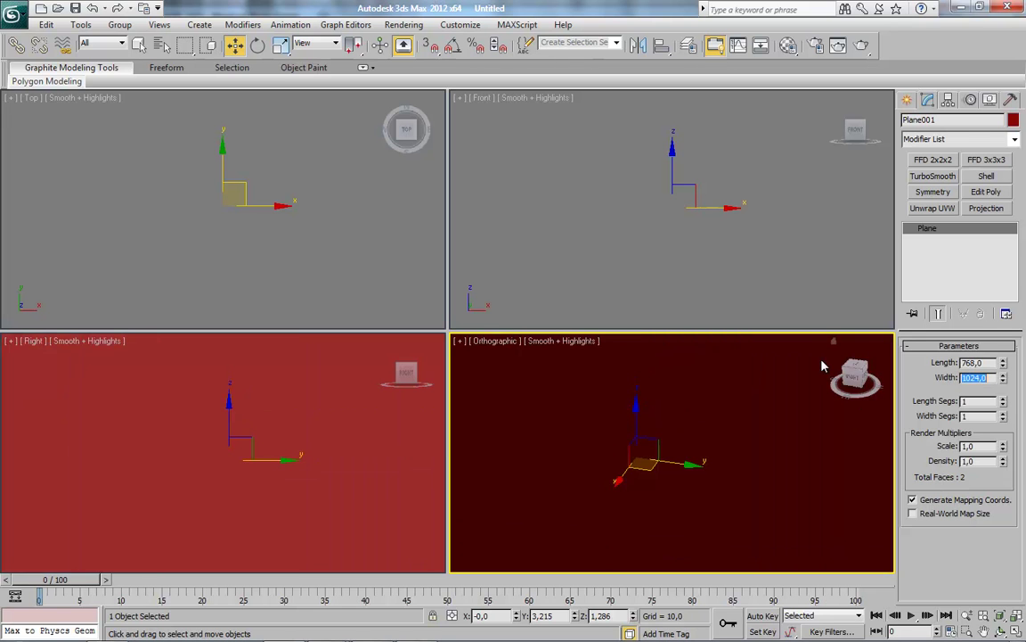
Zoom all views to fit the plane and open the Material Editor.
left_click(338, 445)
key("ctrl+shift+z")
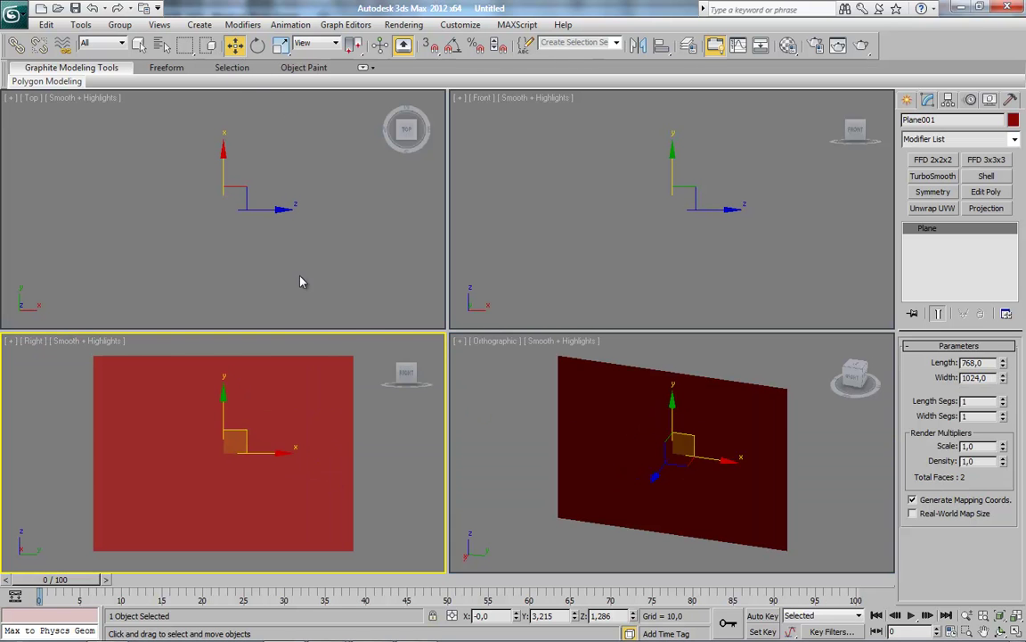
key("m")
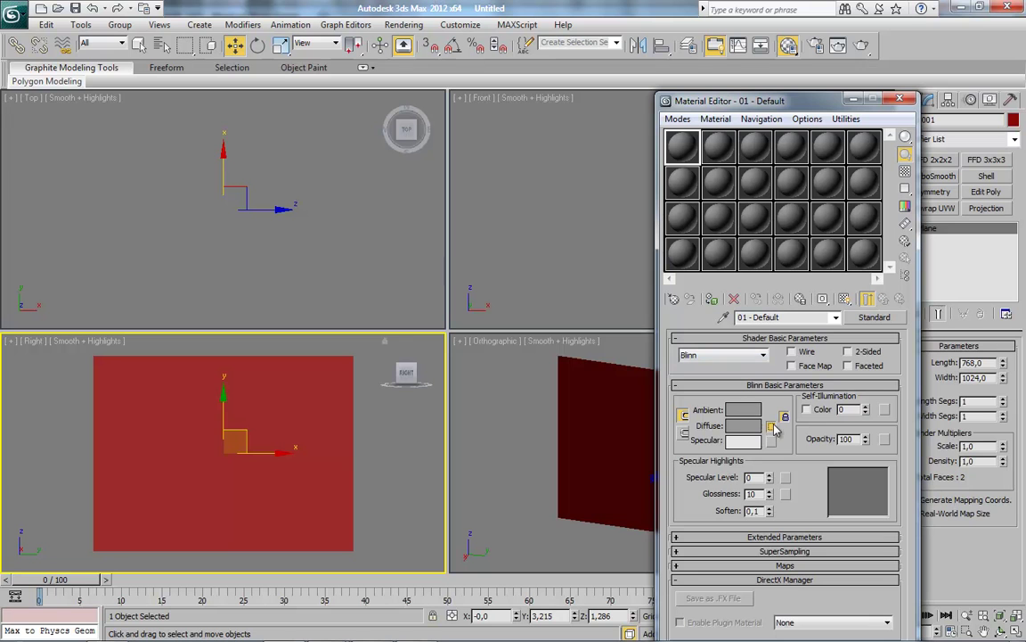
Load scenes/eotech/prawo.jpg as a Bitmap in the material's Diffuse slot.
left_click(771, 425)
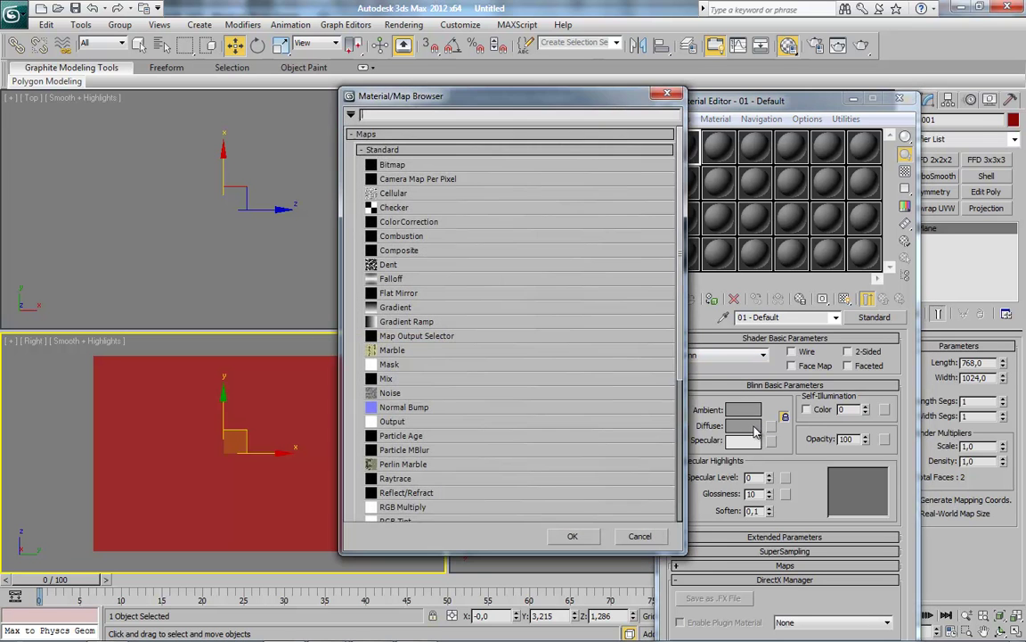
double_click(349, 144)
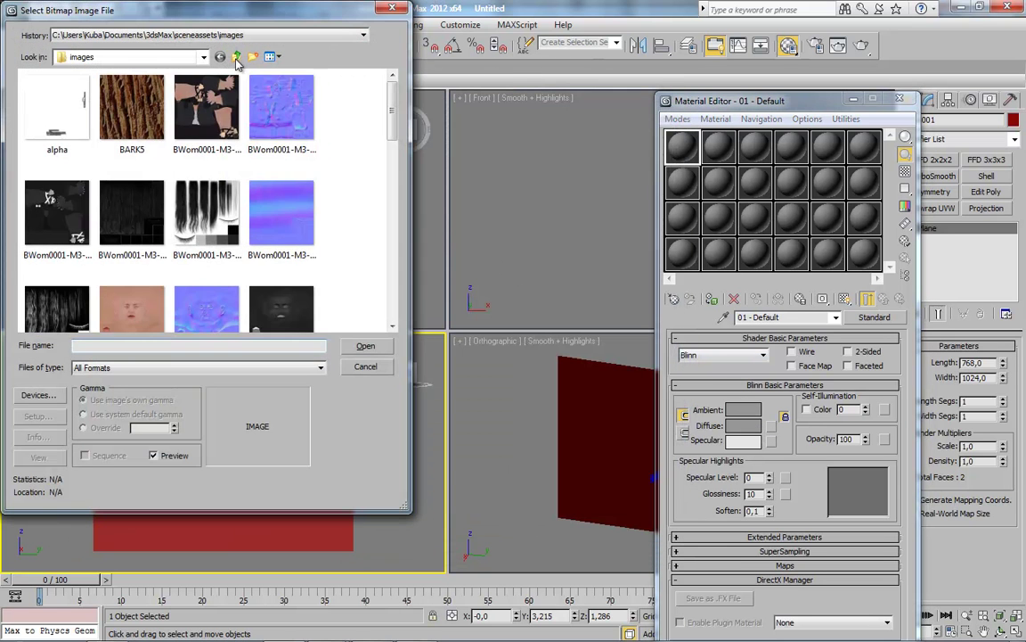
left_click(237, 56)
left_click(236, 57)
double_click(75, 106)
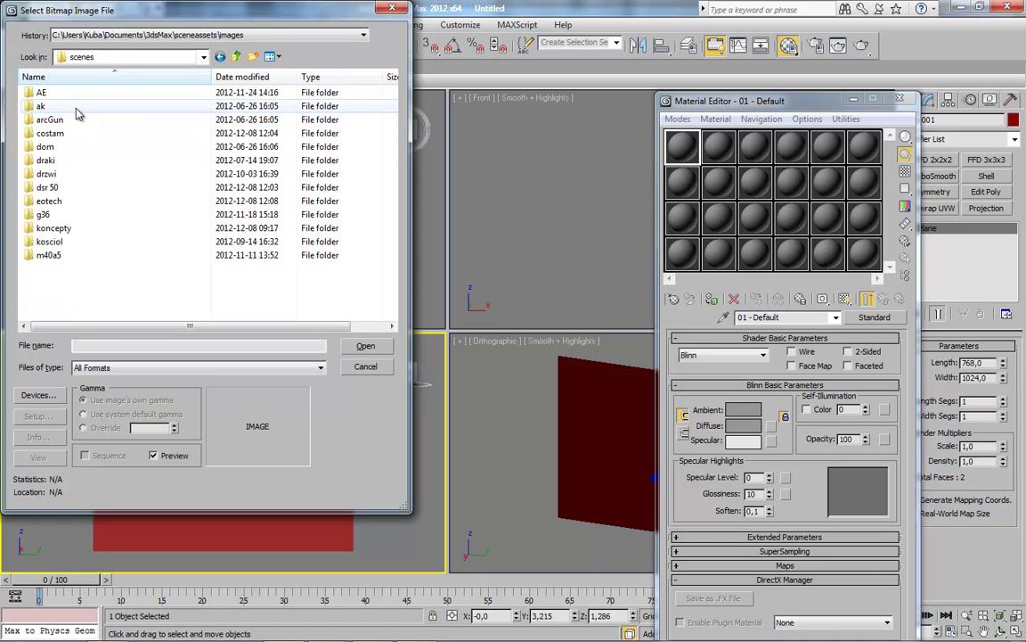
double_click(62, 201)
scroll(194, 245, "down", 3)
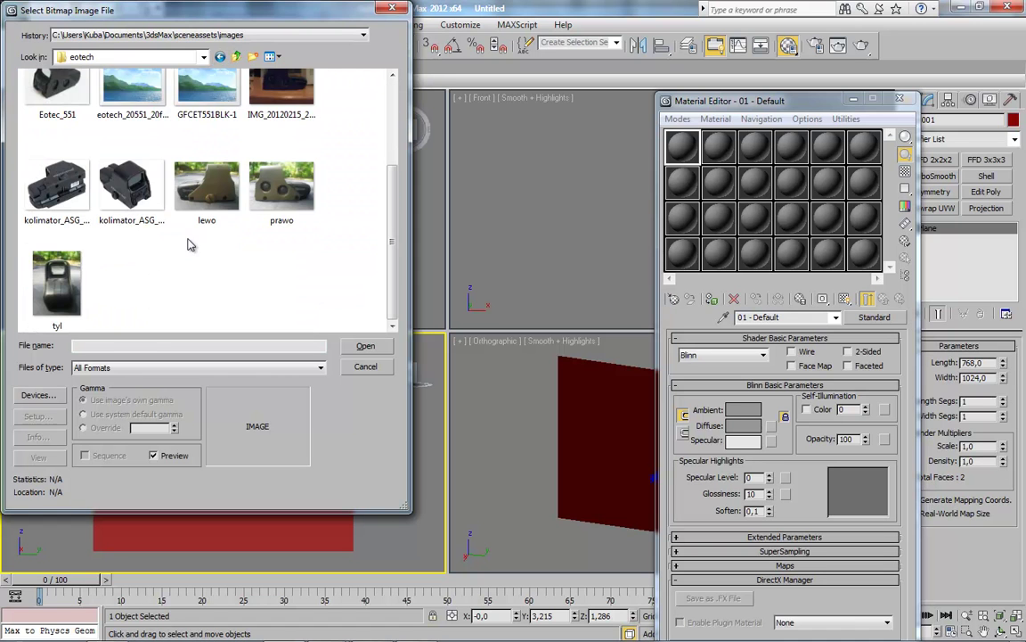
double_click(282, 187)
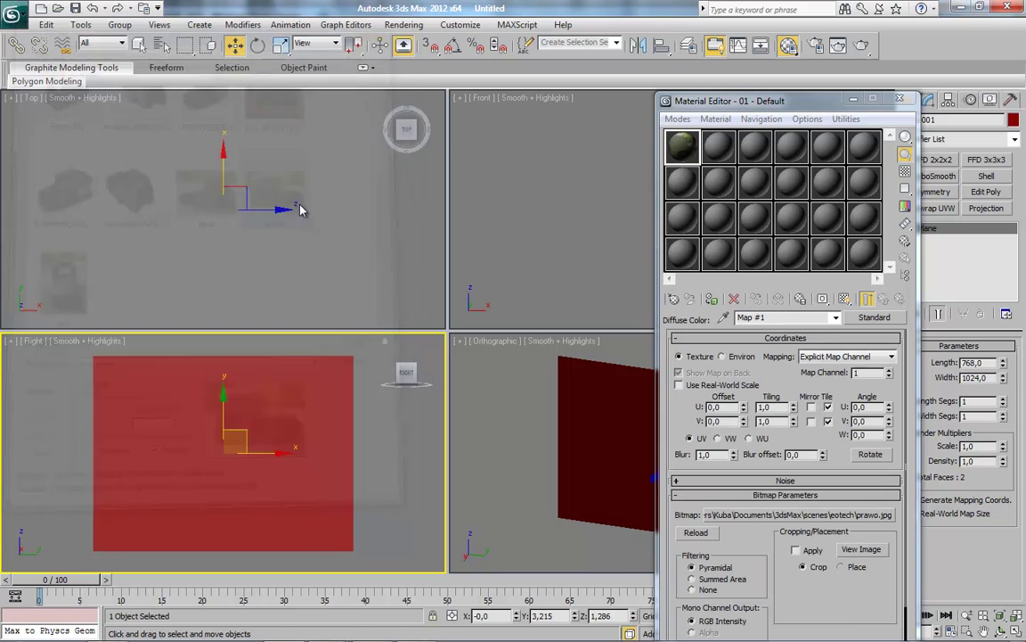
Show the prawo map in the viewport and close the Material Editor.
left_click(844, 299)
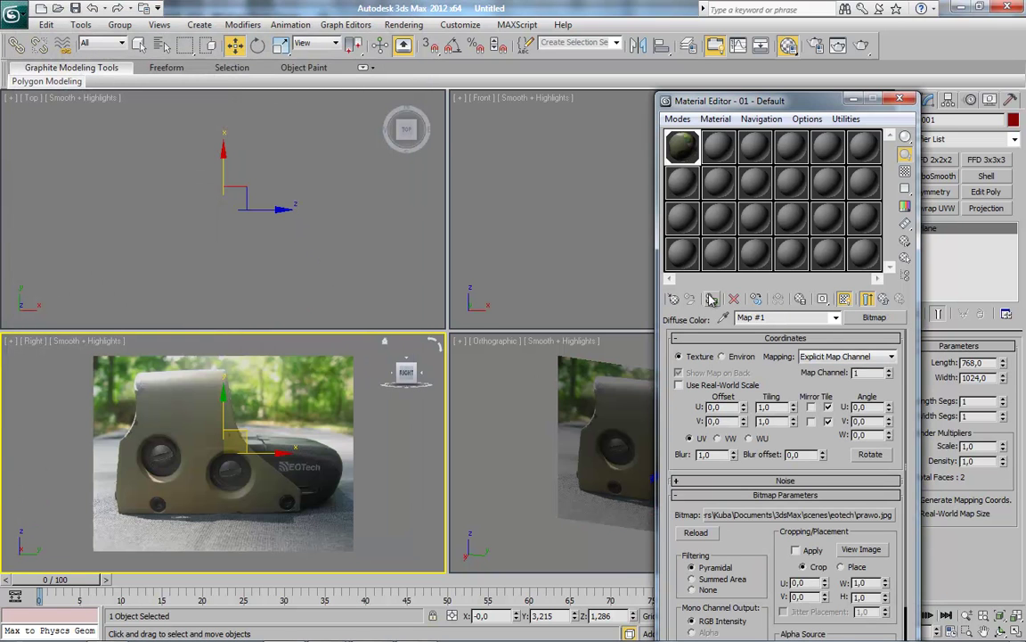
middle_click_drag(340, 450, 348, 452)
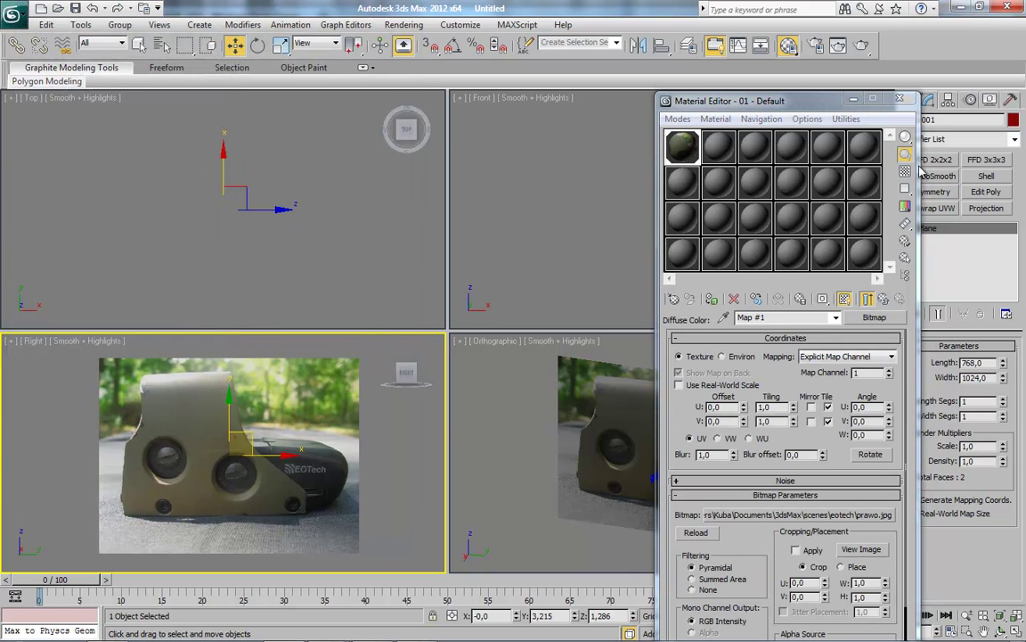
left_click(900, 100)
mouse_move(642, 463)
middle_mouse_down("alt")
mouse_move(659, 515)
mouse_move(666, 505)
middle_mouse_up("alt")
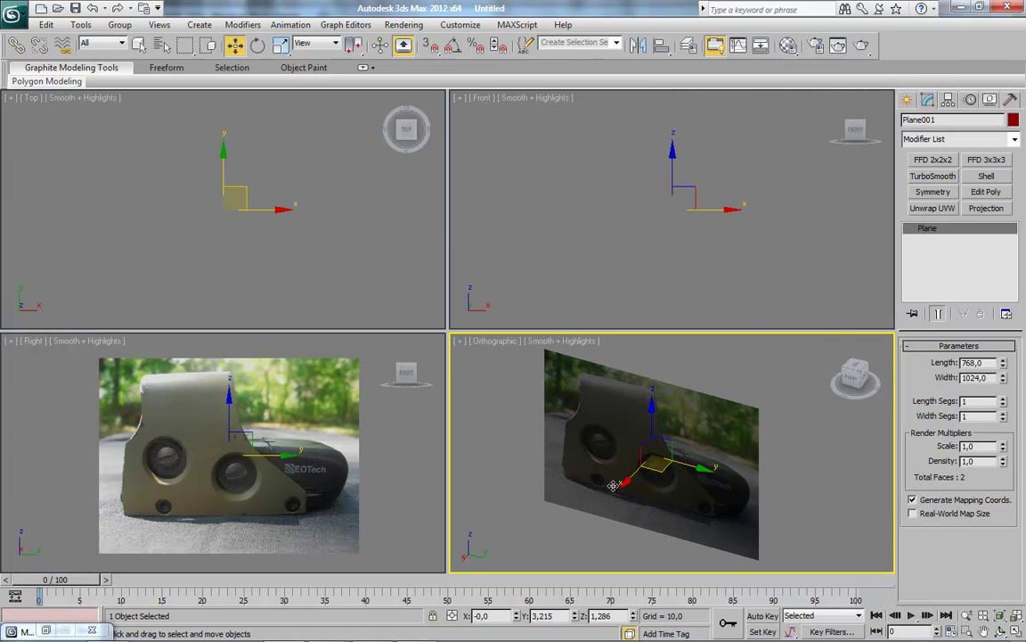
Freeze the photo plane through Object Properties, then start Save As.
left_click_drag(613, 485, 695, 473)
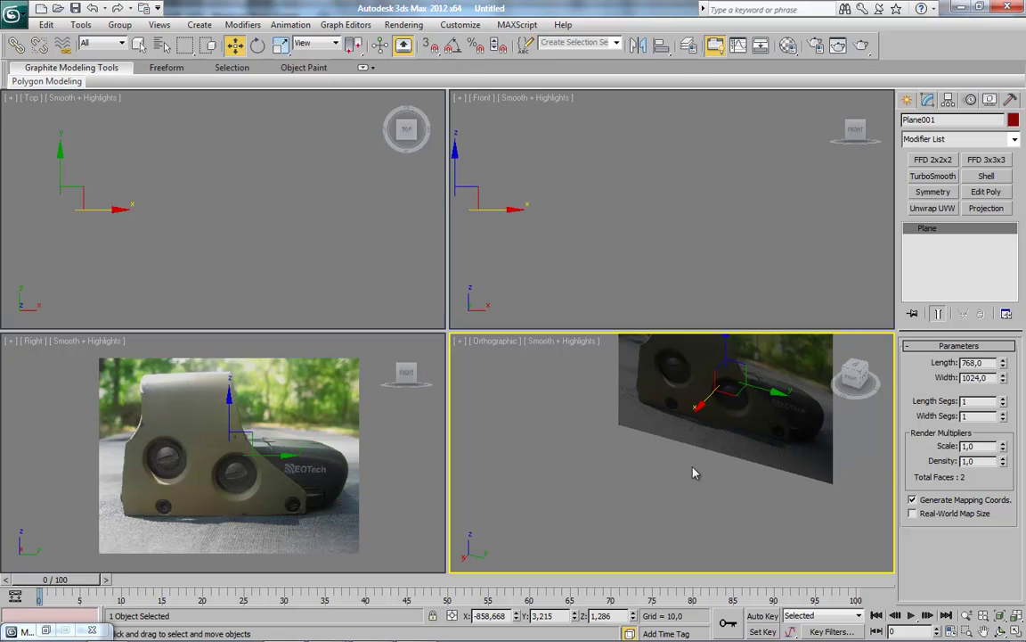
middle_click_drag(682, 445, 703, 383, "alt")
right_click(703, 383)
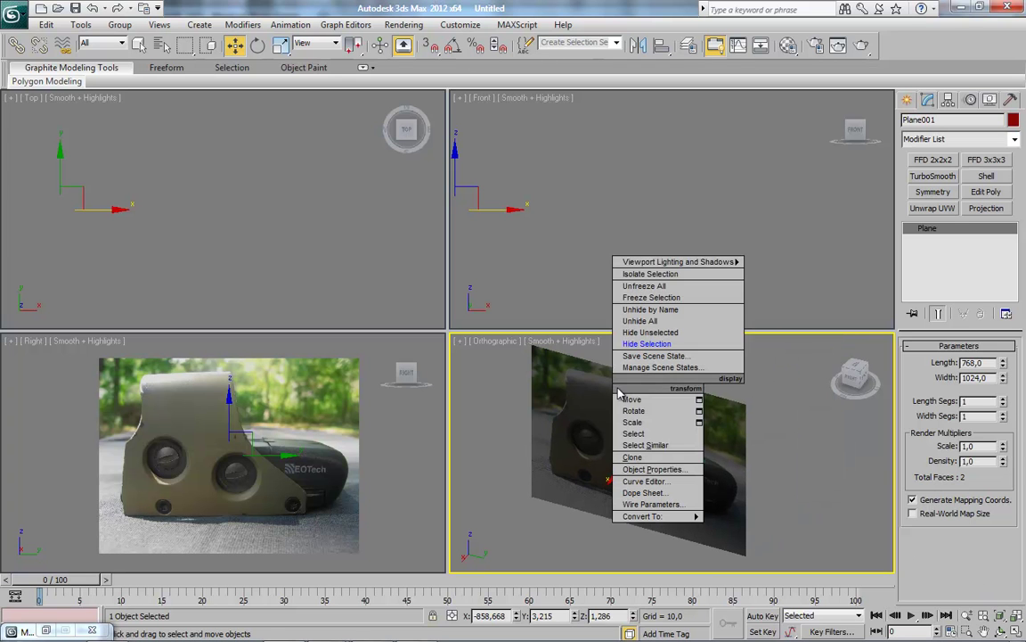
left_click(659, 469)
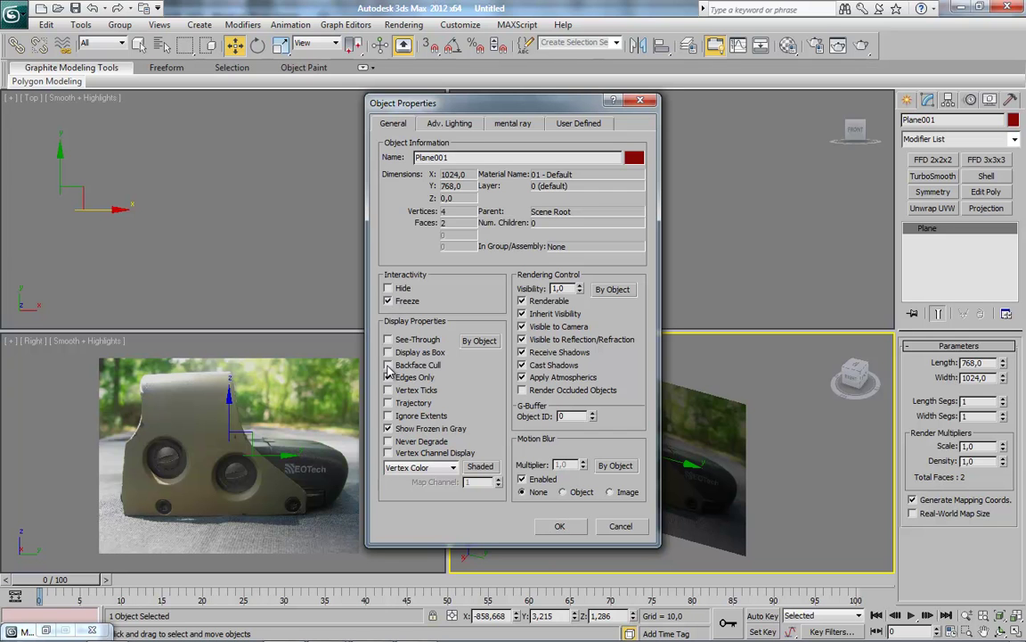
left_click(556, 527)
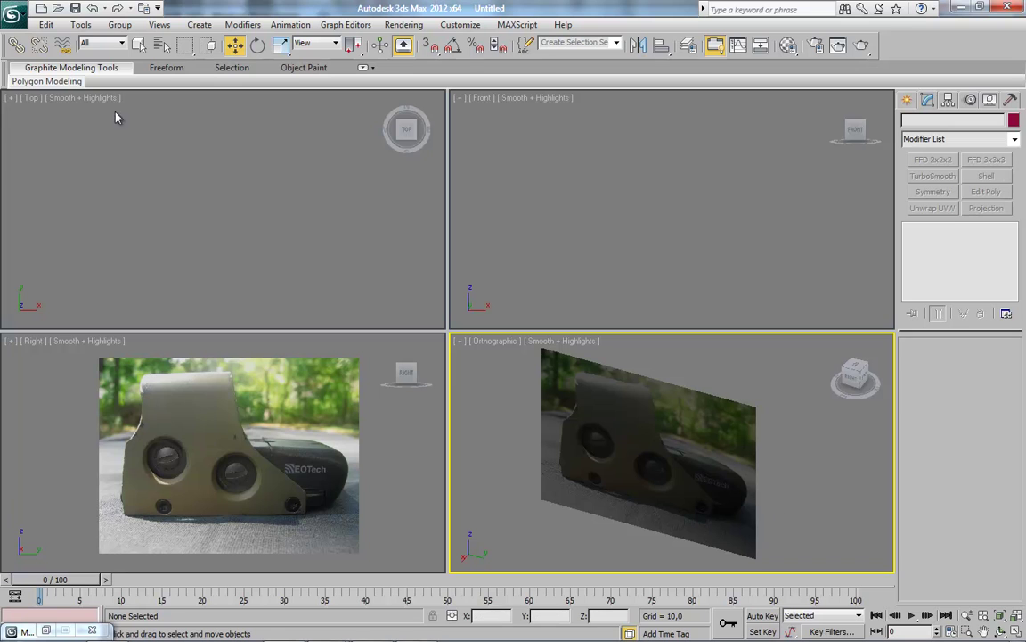
left_click(13, 13)
left_click(40, 300)
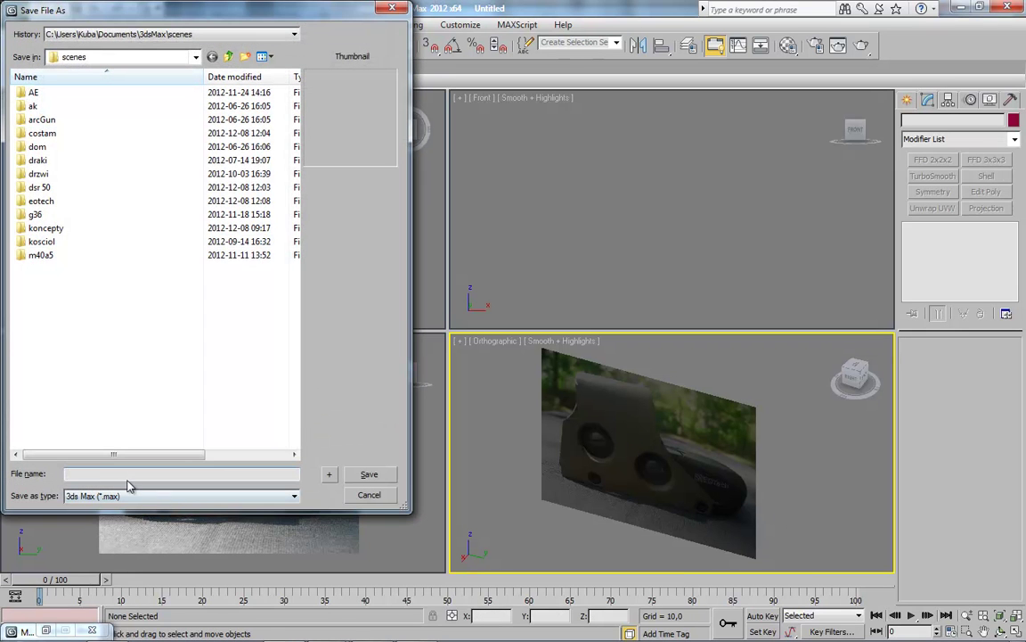
Create a 'model' folder inside eotech and save the scene there as 100.max.
double_click(49, 203)
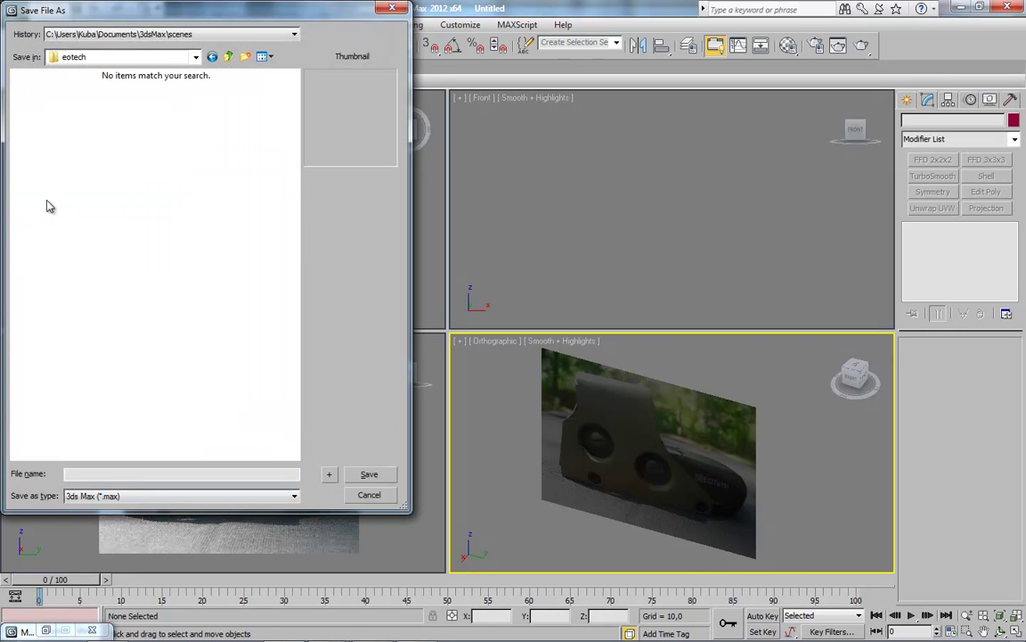
left_click(89, 474)
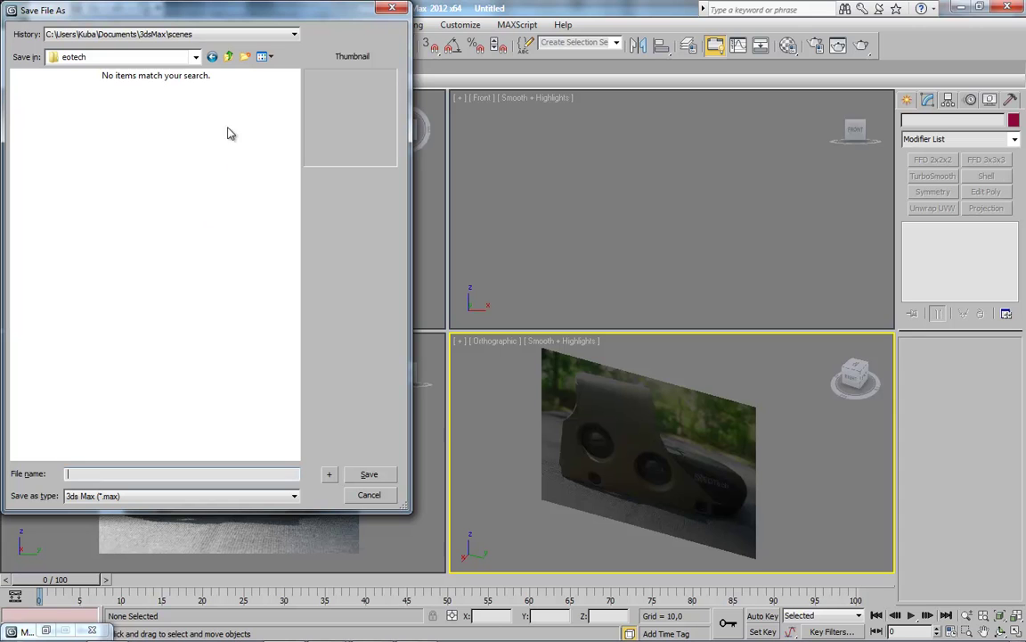
left_click(246, 56)
type("model")
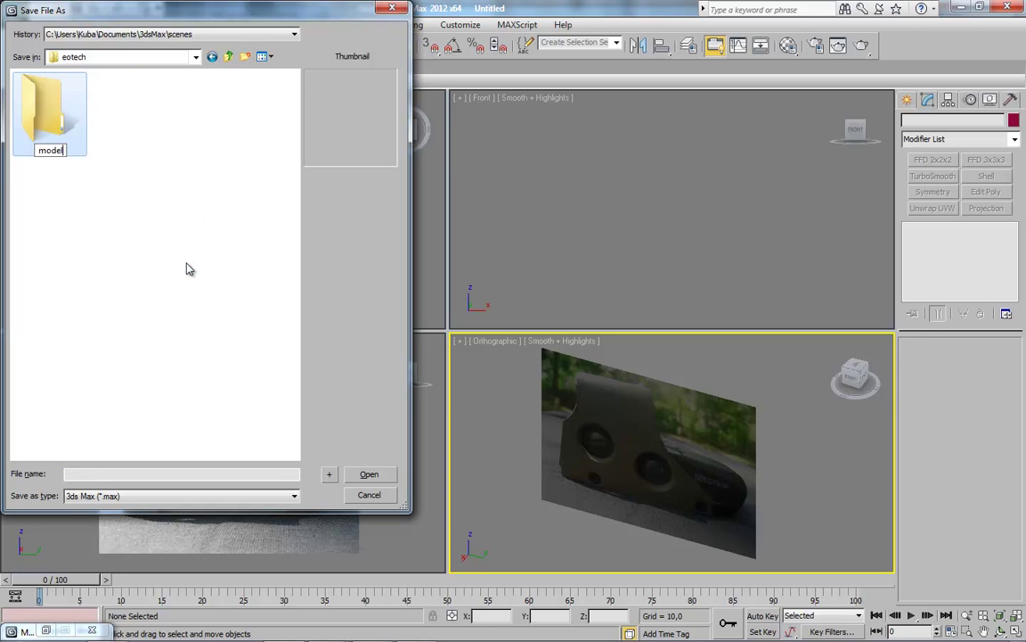
key("Return")
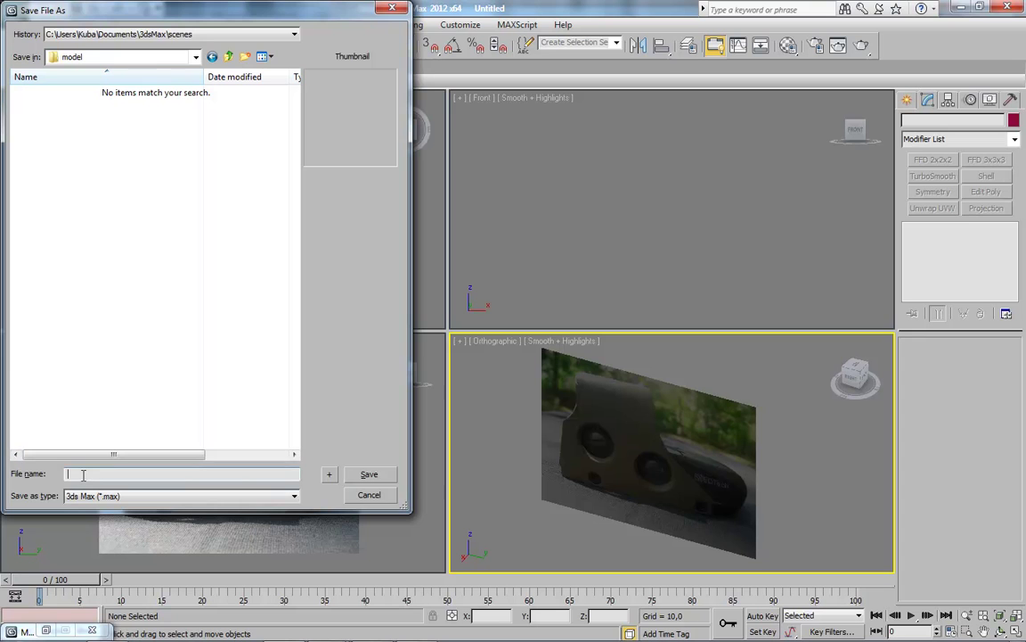
type("100")
key("Return")
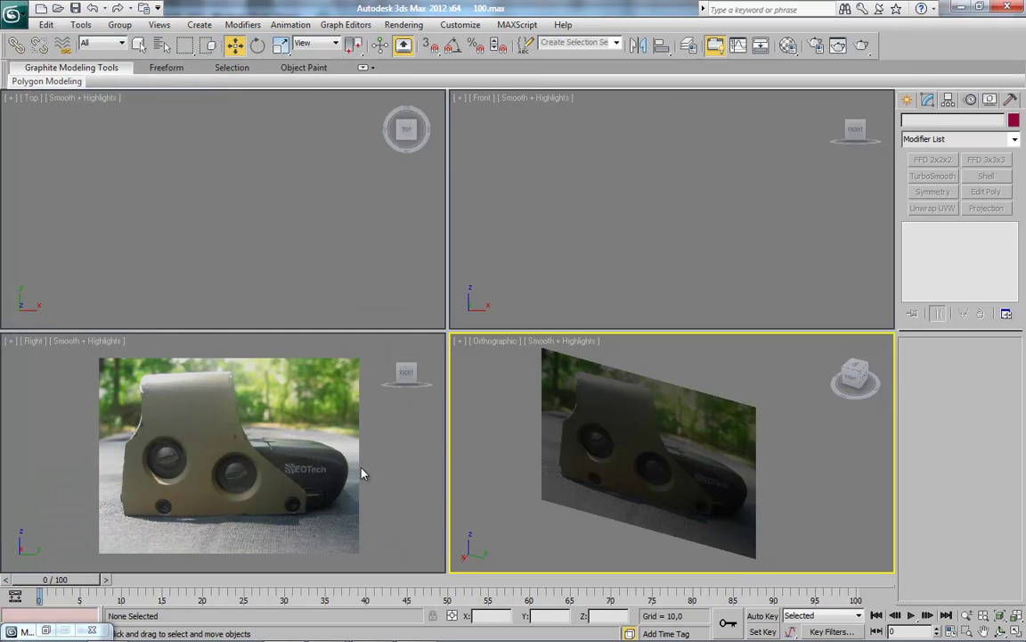
left_click(363, 473)
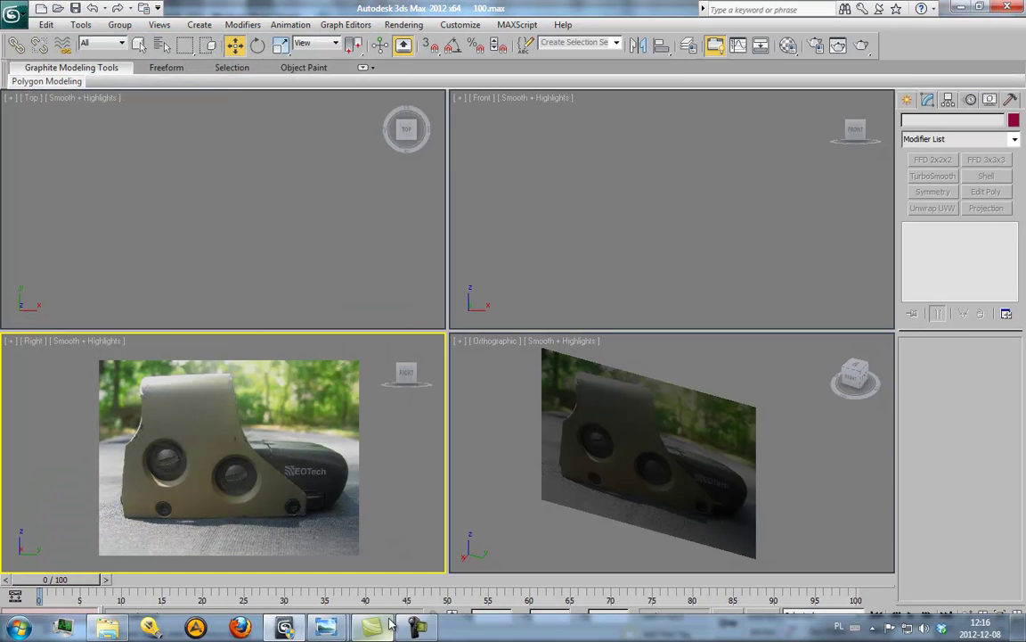
Maximize the viewport, turn it to face the EOTech photo via the ViewCube, and zoom in.
key("alt+w")
middle_click_drag(542, 265, 552, 283)
key("shift+z")
key("shift+z")
key("shift+z")
key("shift+z")
key("shift+z")
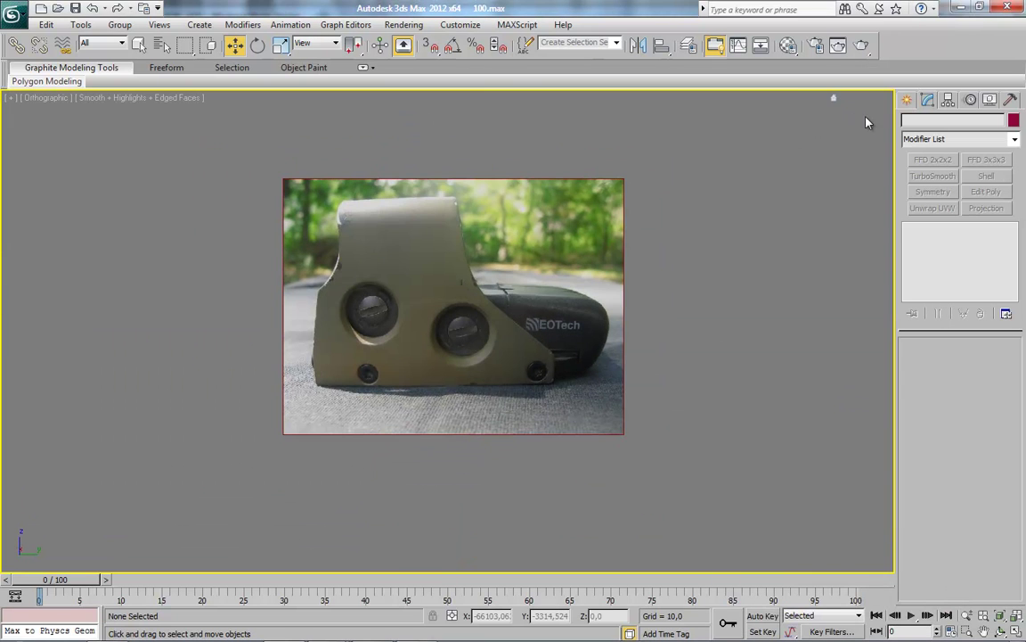
key("shift+z")
key("shift+z")
left_click(869, 137)
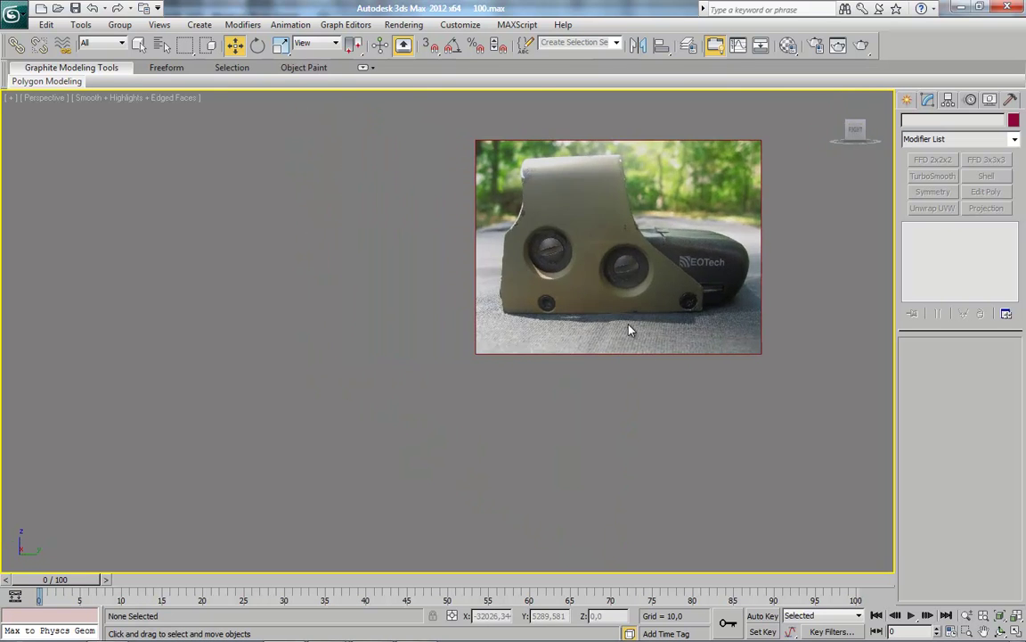
scroll(495, 408, "up", 3)
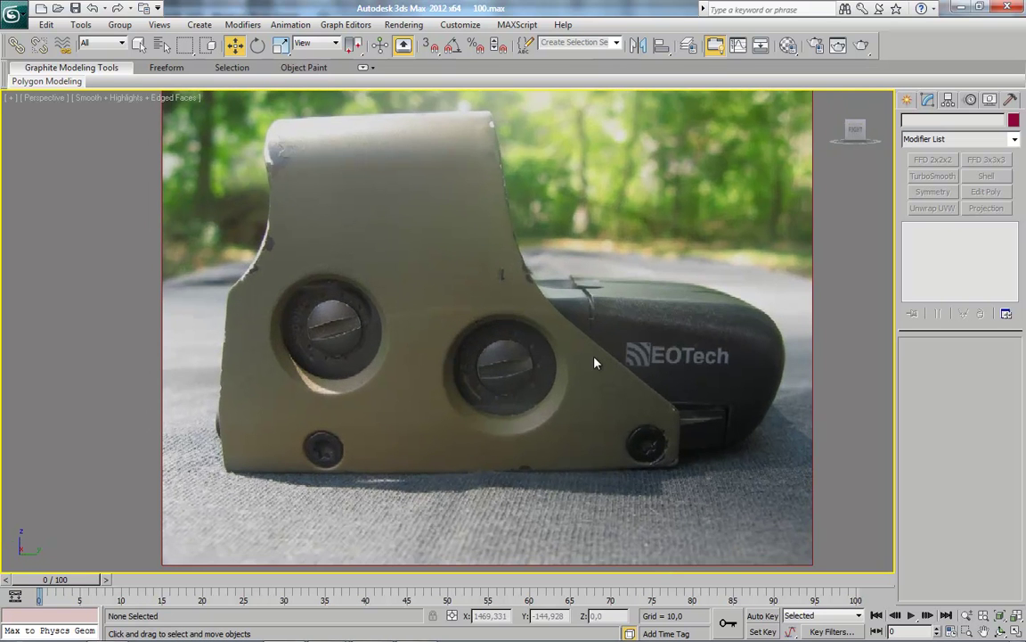
left_click(913, 102)
Pick the CV Curve tool and set the viewport to the Right view, zoomed on the hood.
left_click(930, 124)
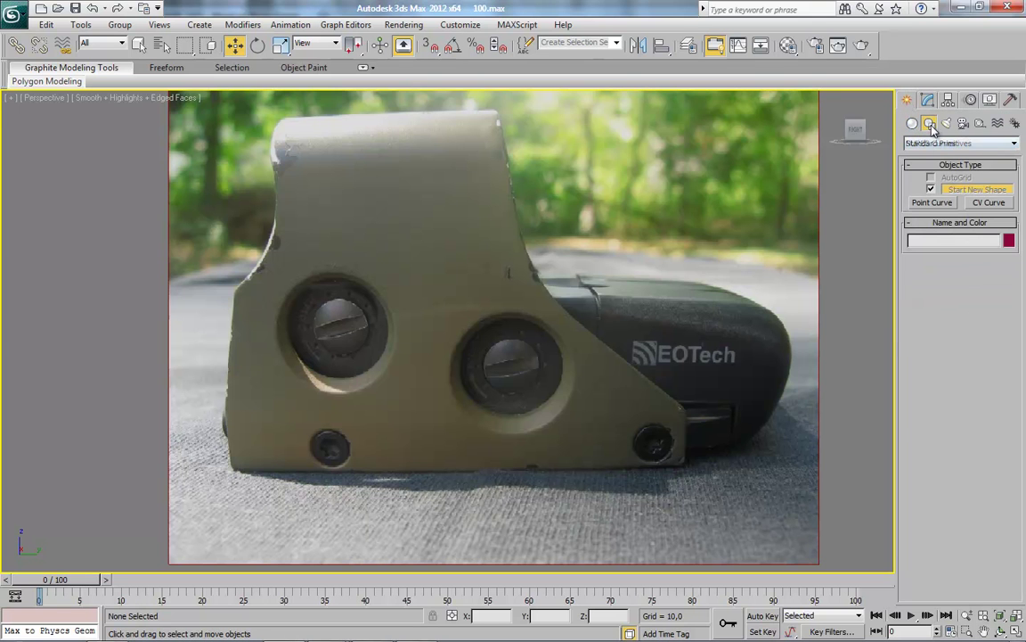
left_click(984, 204)
scroll(419, 248, "up", 1)
scroll(483, 248, "up", 2)
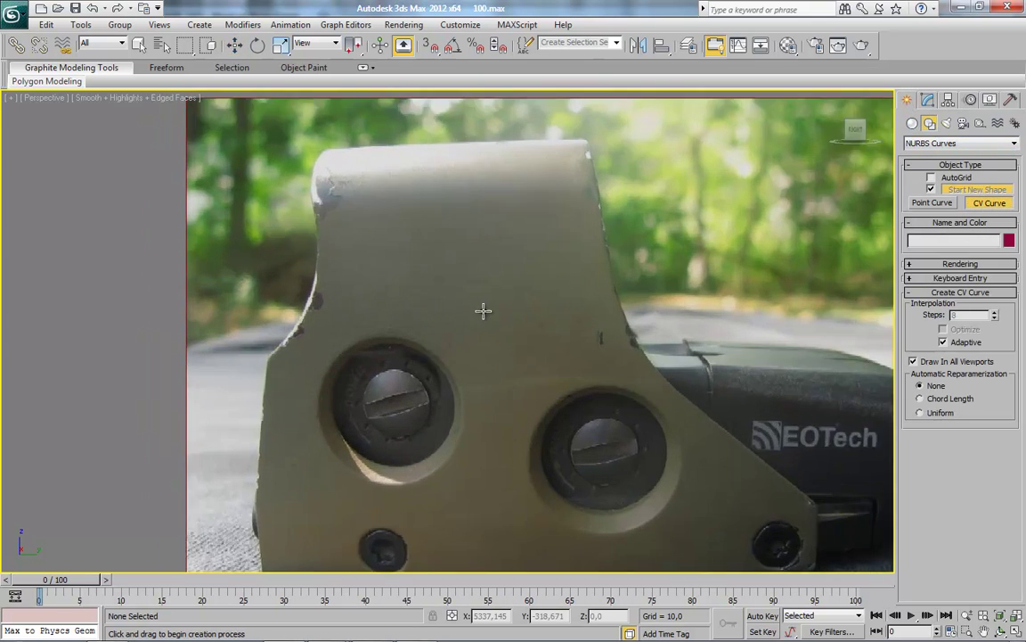
scroll(540, 382, "up", 2)
scroll(540, 381, "up", 1)
scroll(54, 117, "up", 1)
left_click(45, 100)
left_click(92, 167)
scroll(297, 263, "down", 5)
scroll(551, 351, "up", 5)
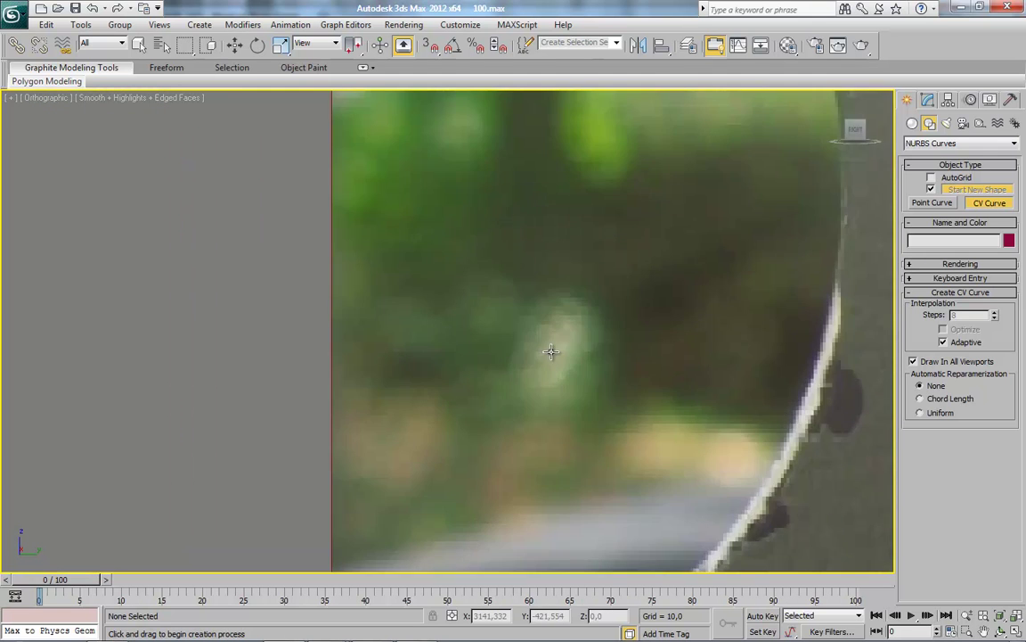
scroll(551, 351, "down", 1)
scroll(567, 361, "down", 2)
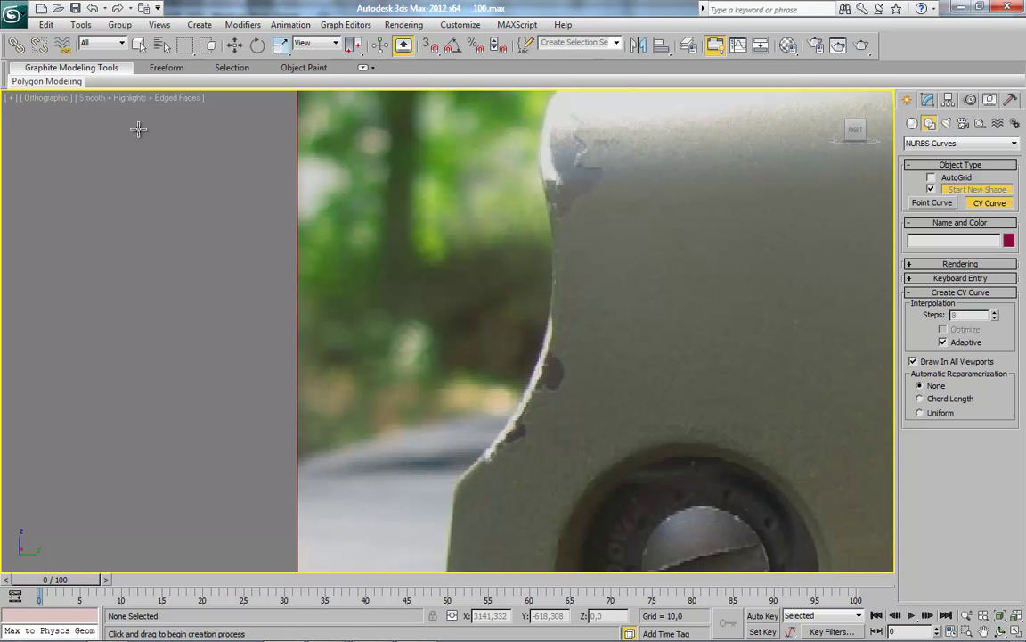
left_click(44, 97)
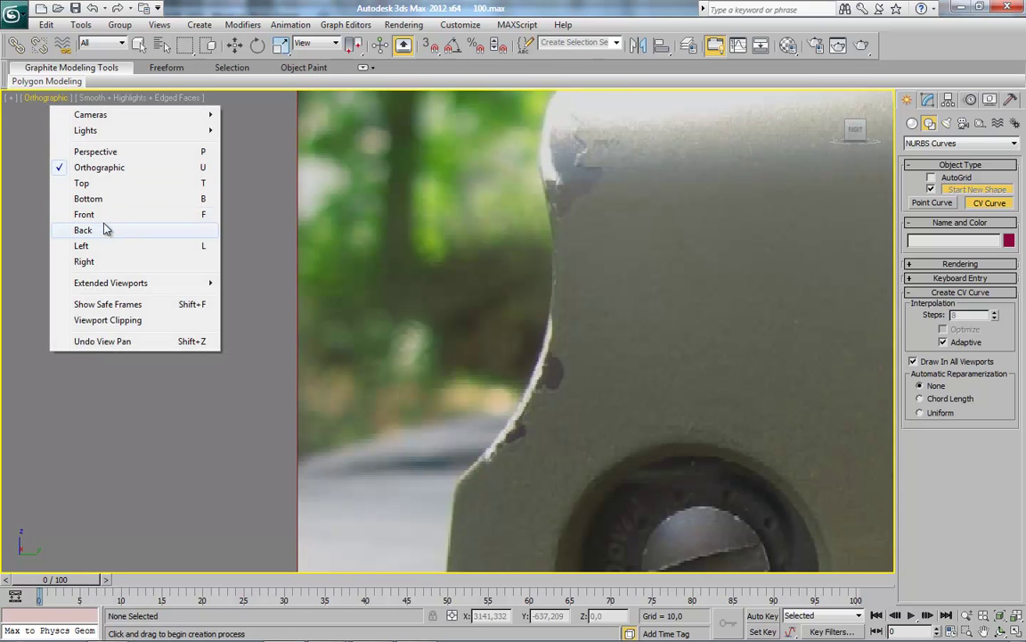
left_click(84, 262)
scroll(452, 288, "down", 2)
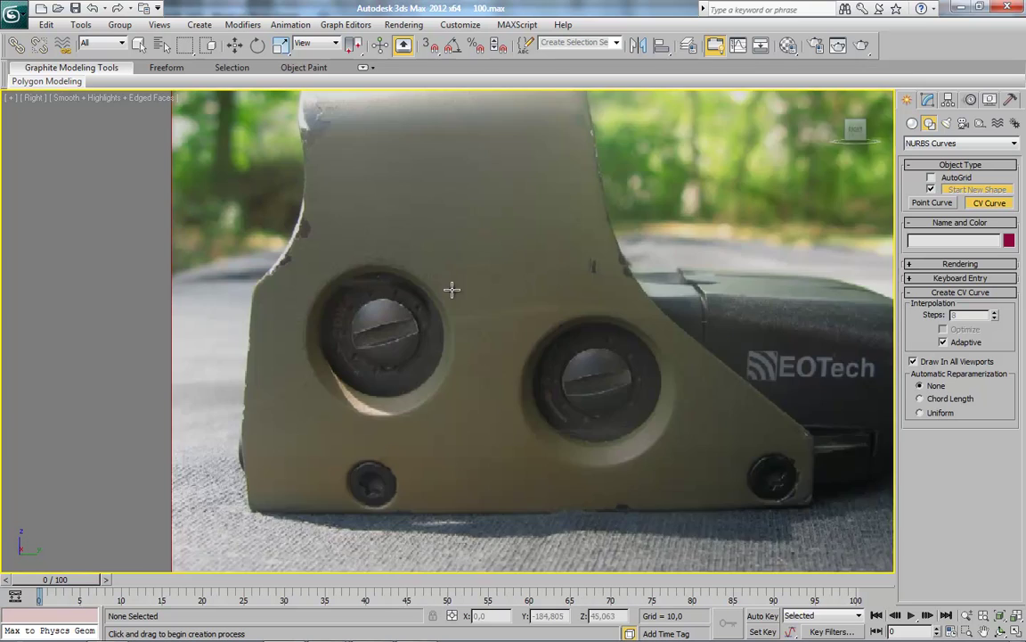
scroll(500, 348, "up", 1)
scroll(465, 265, "up", 1)
middle_click_drag(465, 265, 469, 301)
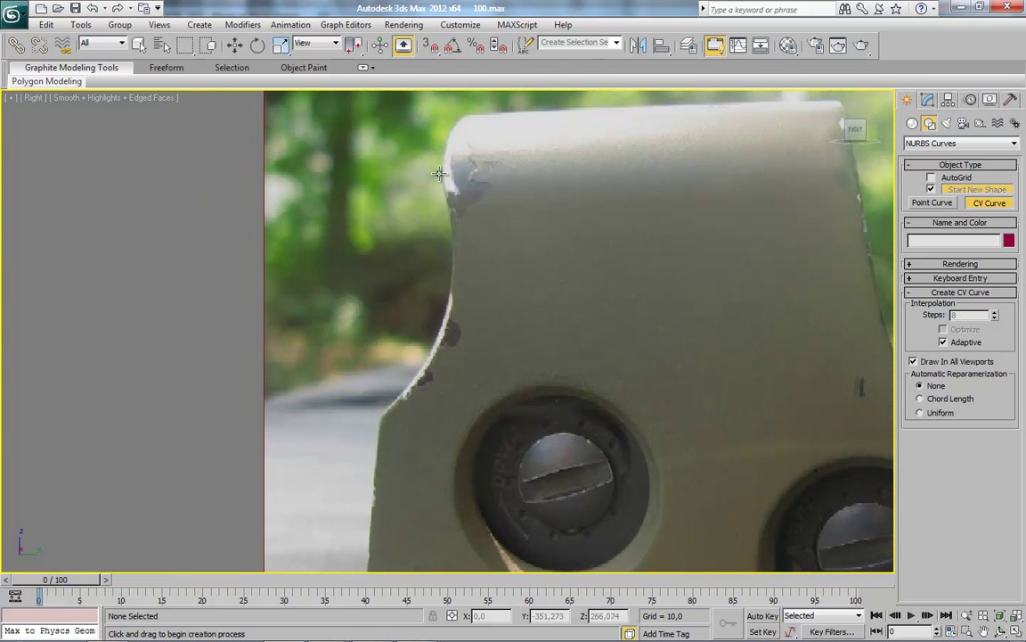
Draw Curve001 along the hood's curved left edge.
left_click(443, 181)
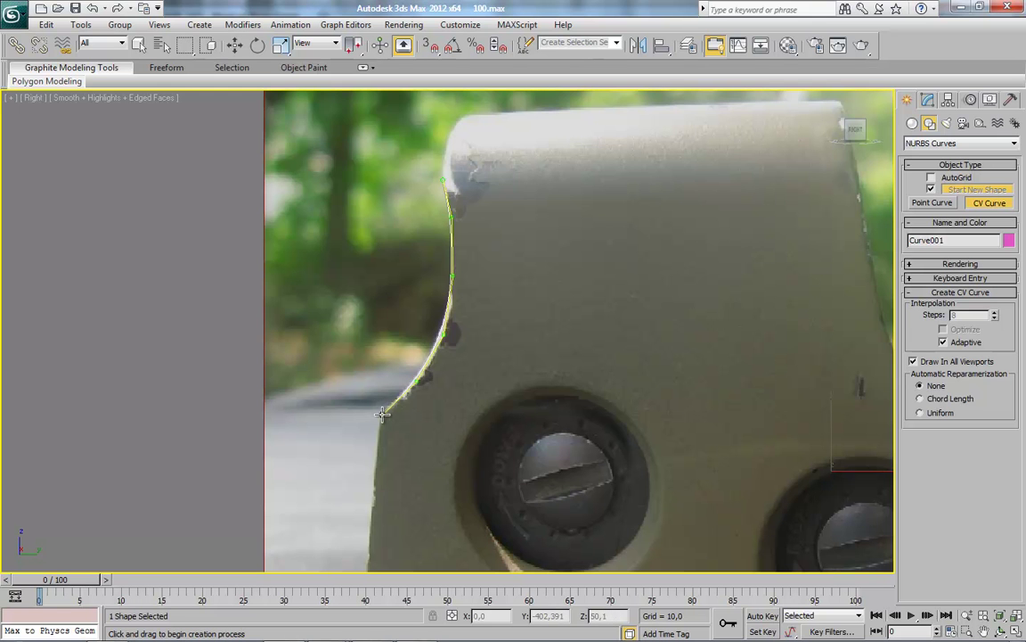
right_click(315, 447)
scroll(401, 418, "up", 2)
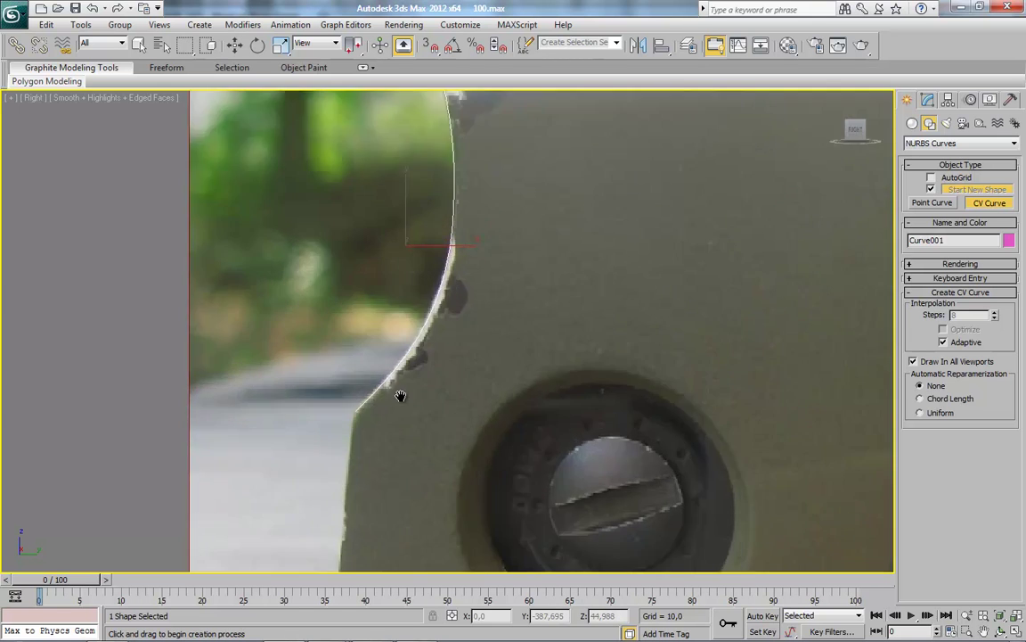
scroll(397, 393, "up", 2)
scroll(452, 309, "up", 2)
scroll(582, 300, "down", 3)
scroll(561, 456, "down", 5)
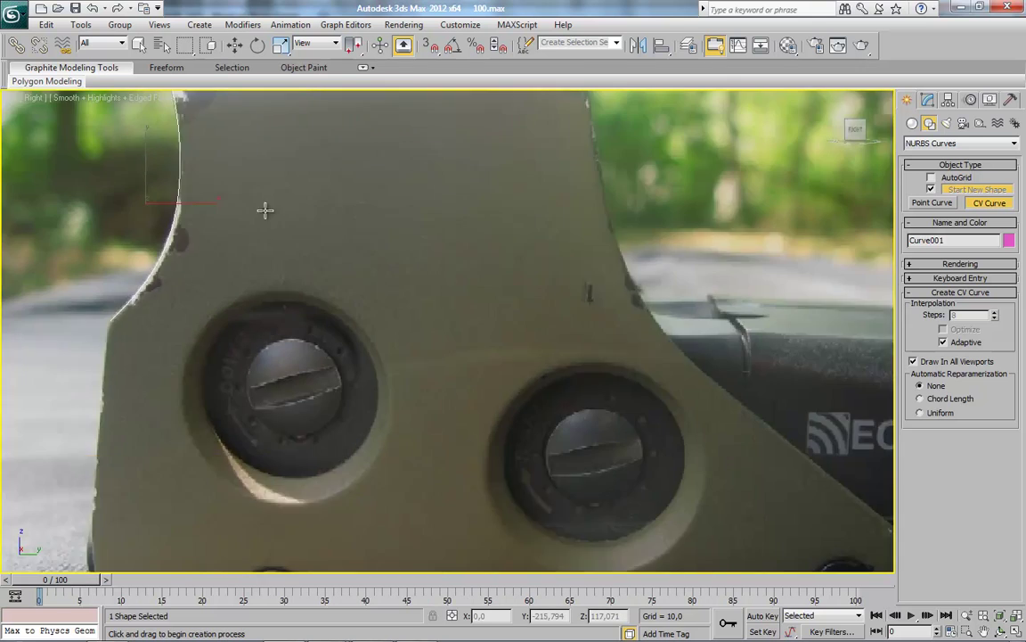
scroll(264, 211, "down", 2)
scroll(494, 236, "up", 1)
scroll(434, 134, "down", 1)
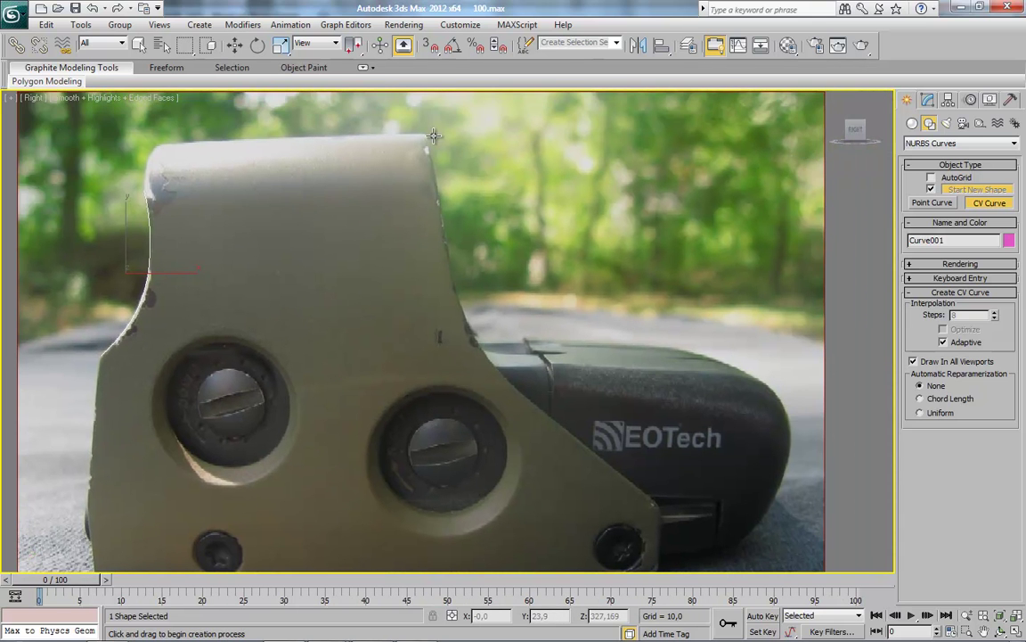
Place four CVs down the hood's sloped right edge for a second curve.
left_click(427, 133)
left_click(446, 242)
left_click(466, 326)
left_click(501, 376)
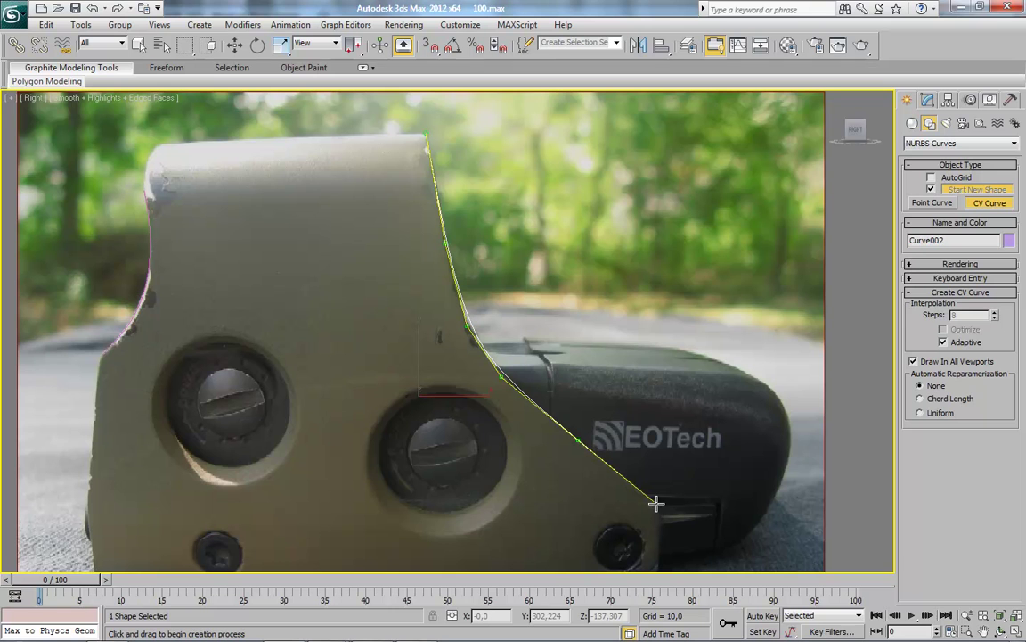
Finish the sloped-edge curve and convert it to NURBS.
right_click(681, 521)
right_click(444, 278)
right_click(517, 352)
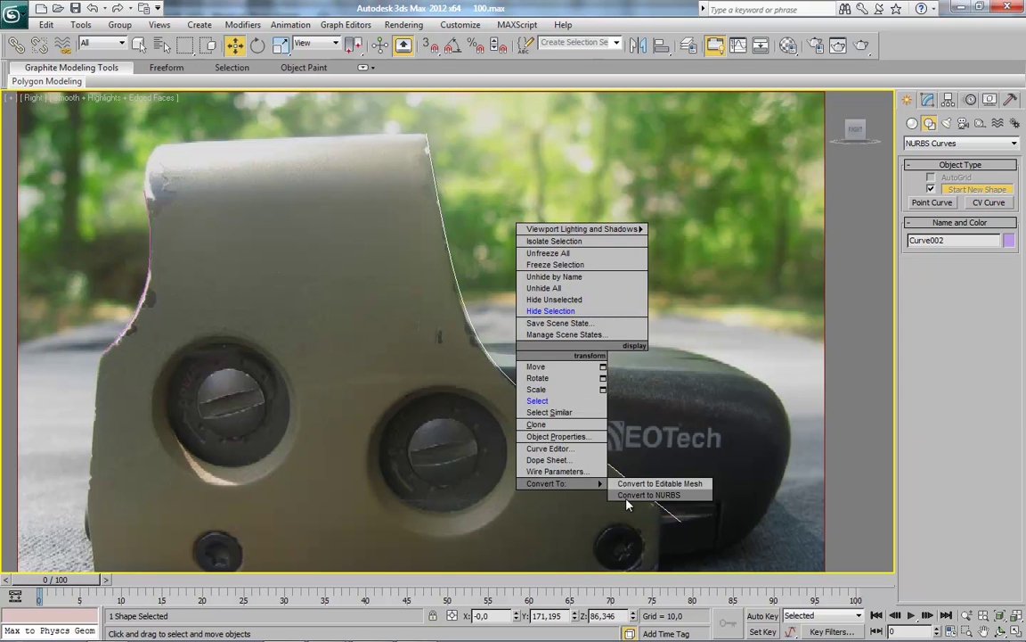
right_click(478, 347)
left_click(606, 490)
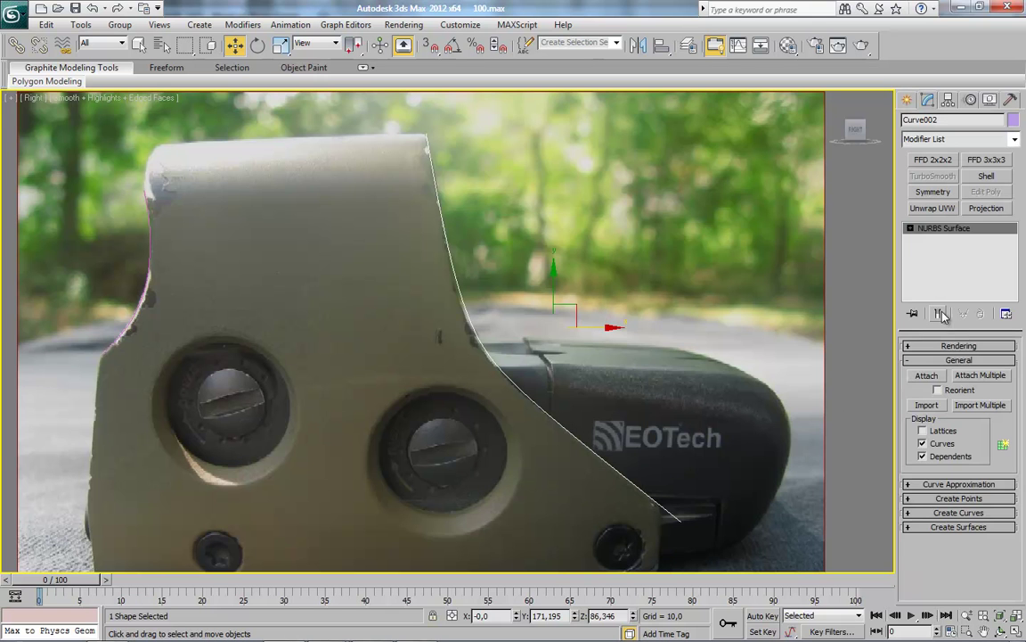
Move a Curve CV onto the hood's sloped edge, then exit the sub-object level.
left_click(941, 240)
scroll(540, 363, "up", 5)
scroll(637, 292, "down", 2)
left_click(515, 334)
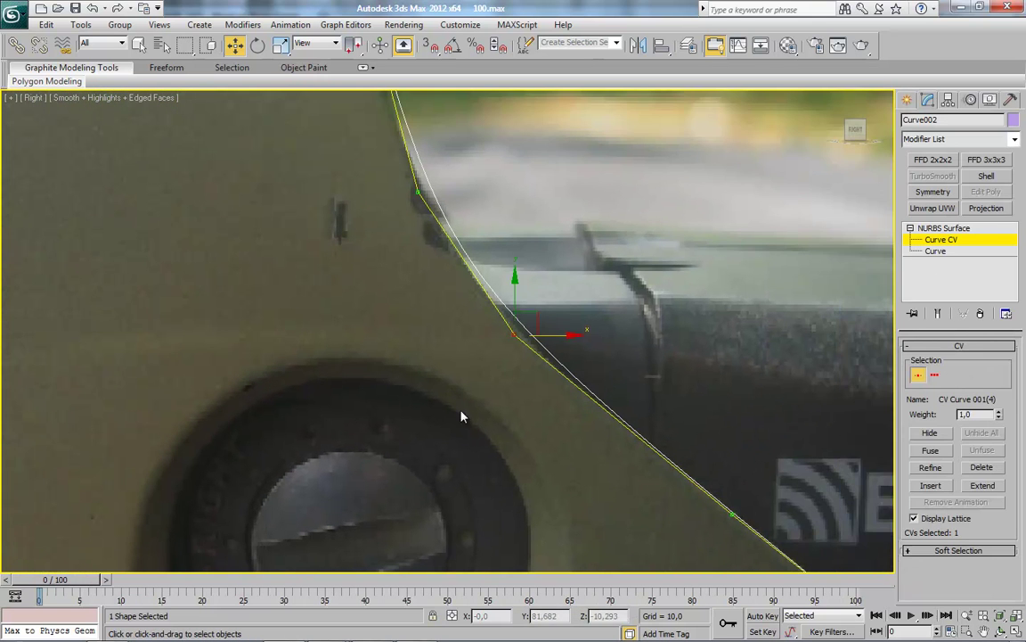
middle_click_drag(484, 185, 430, 373)
left_click(375, 373)
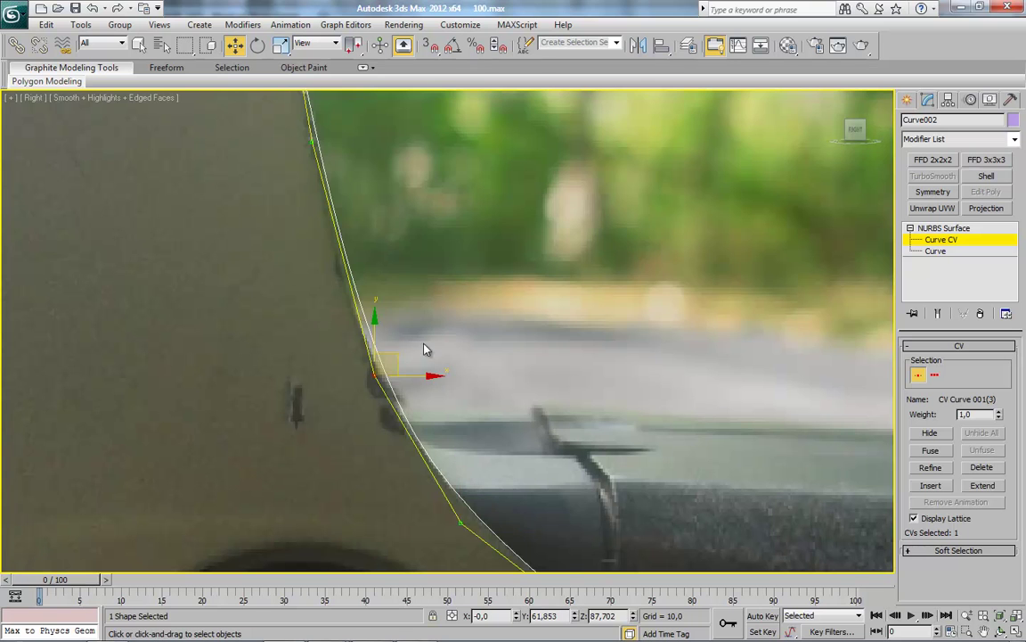
left_click_drag(397, 355, 374, 338)
middle_click_drag(374, 338, 328, 355)
scroll(347, 350, "down", 2)
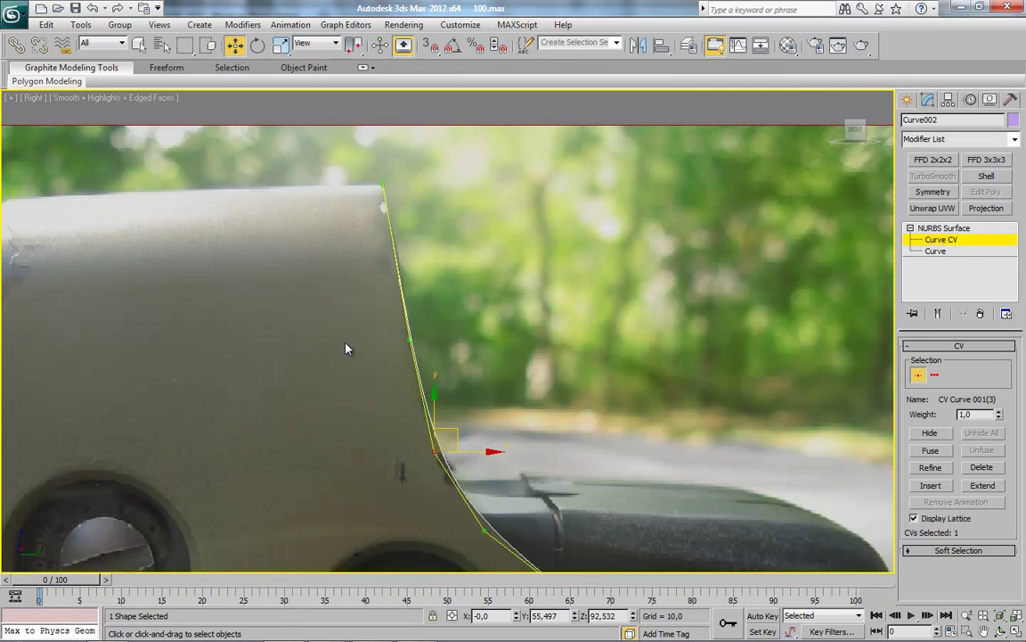
left_click(913, 229)
scroll(543, 213, "down", 5)
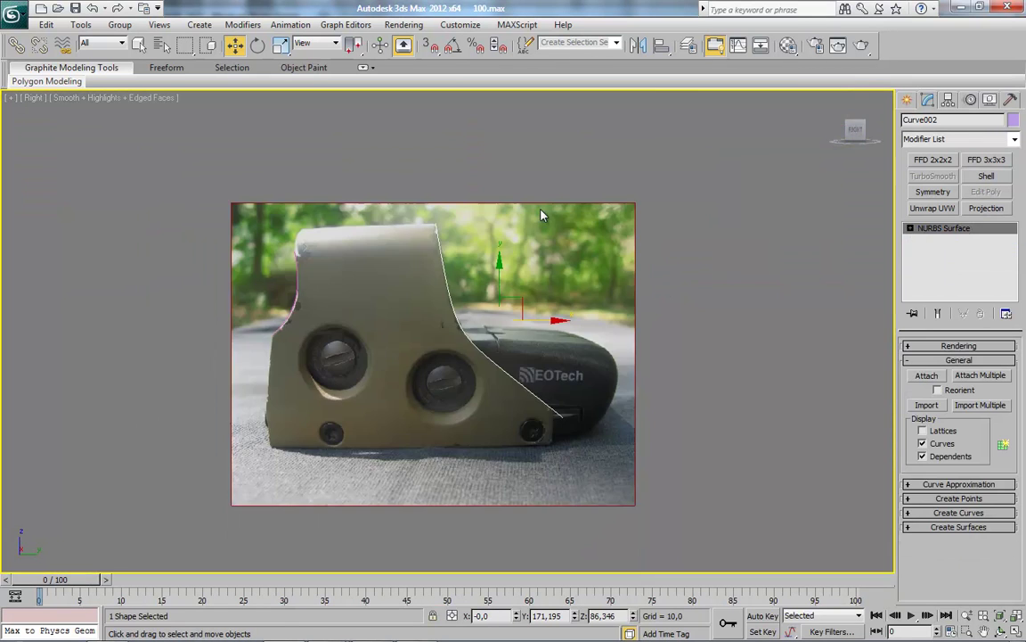
scroll(520, 344, "down", 2)
scroll(521, 344, "up", 5)
scroll(517, 340, "down", 2)
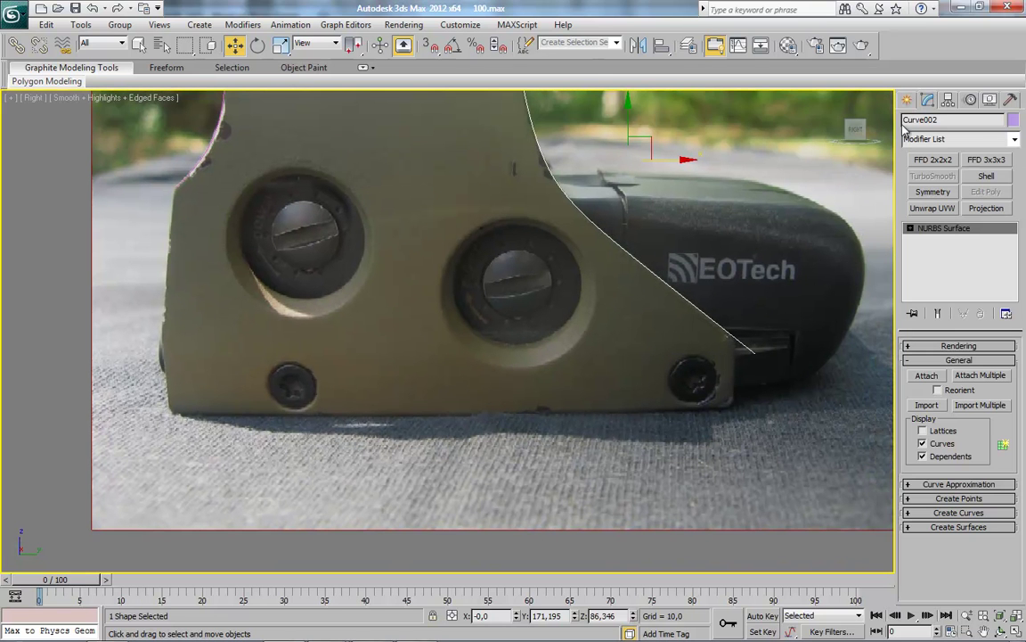
left_click(928, 99)
Draw a plane about 90 × 713 across the hood's bottom band.
left_click(913, 123)
left_click(988, 251)
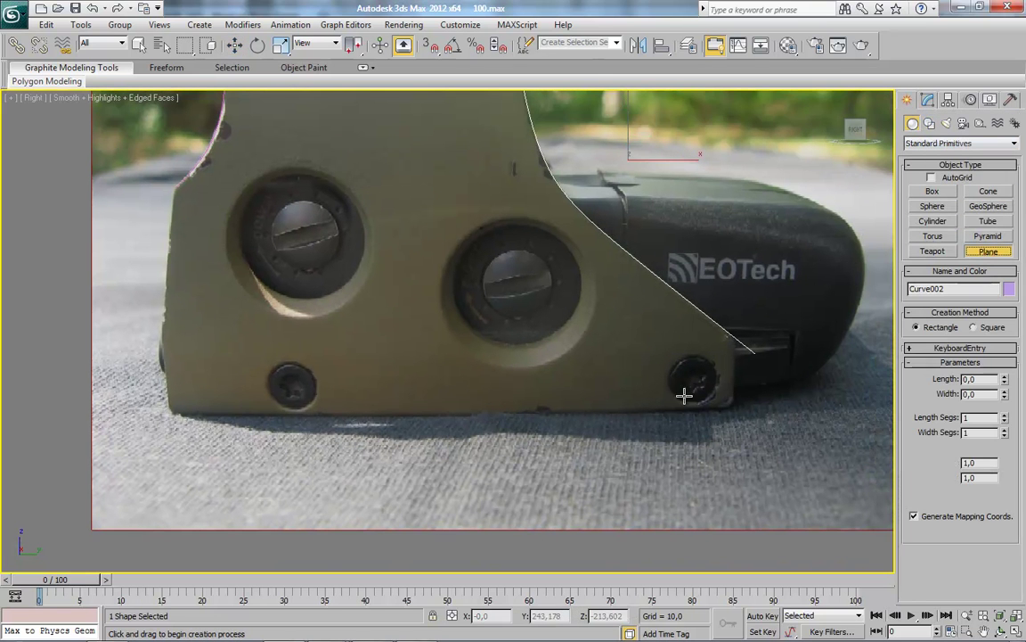
left_click_drag(732, 408, 173, 352)
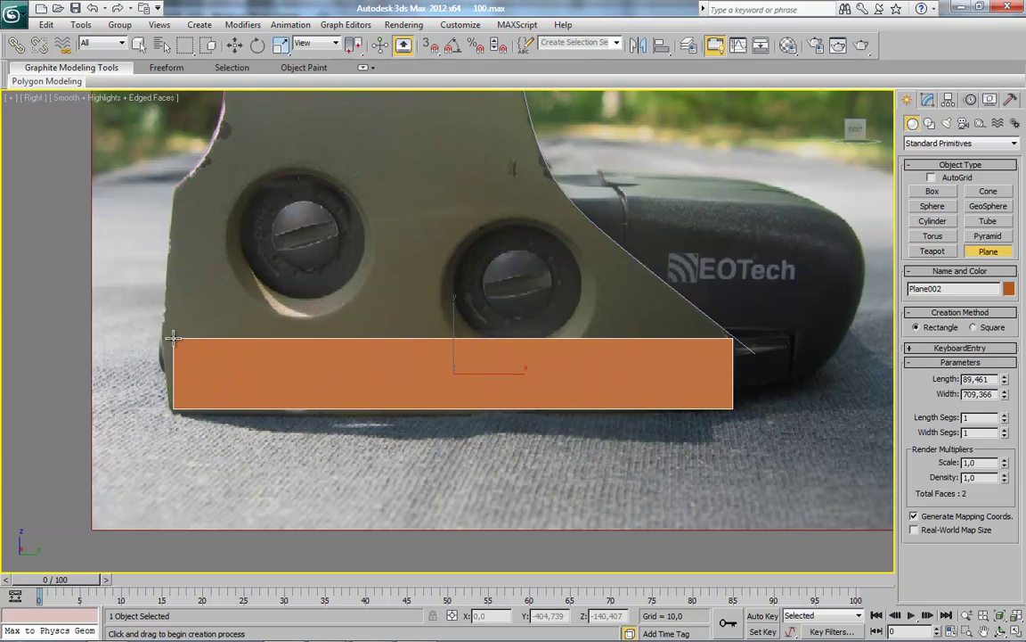
left_click_drag(173, 352, 173, 336)
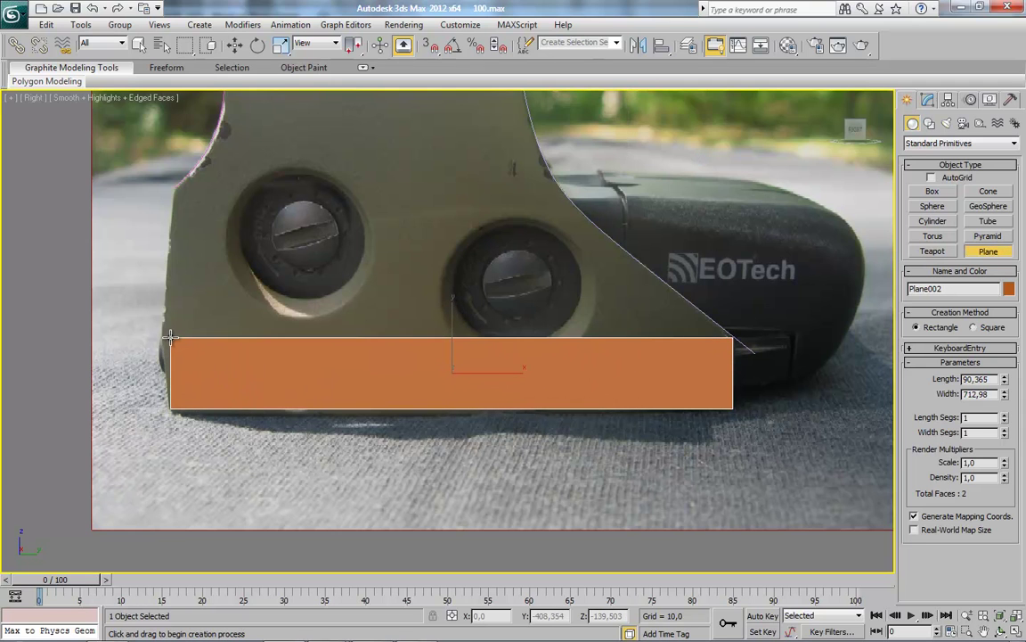
Convert the new plane to an Editable Poly and switch to vertex level.
right_click(173, 336)
right_click(318, 347)
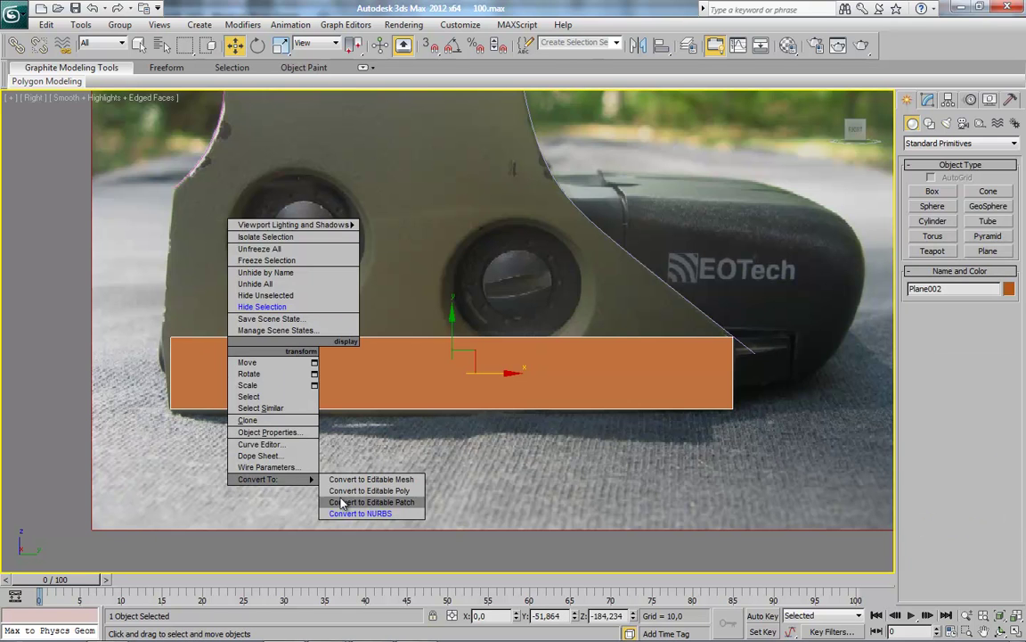
left_click(357, 492)
key("1")
middle_click_drag(148, 333, 374, 345)
scroll(446, 449, "up", 3)
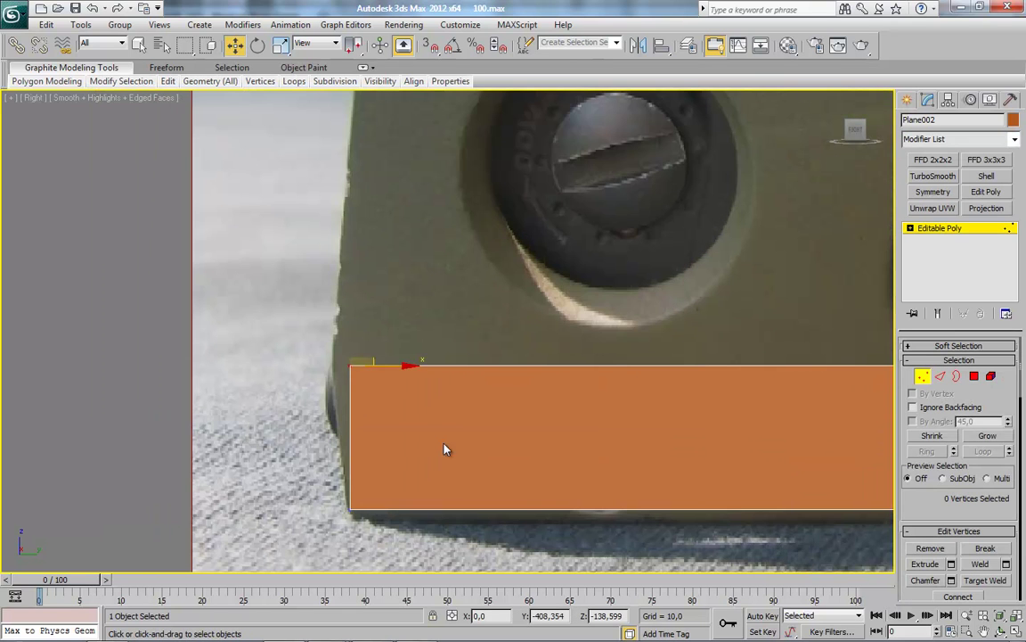
Extrude a first new row up from the plane's top edge and fit its corner vertices to the hood outline.
scroll(465, 321, "down", 4)
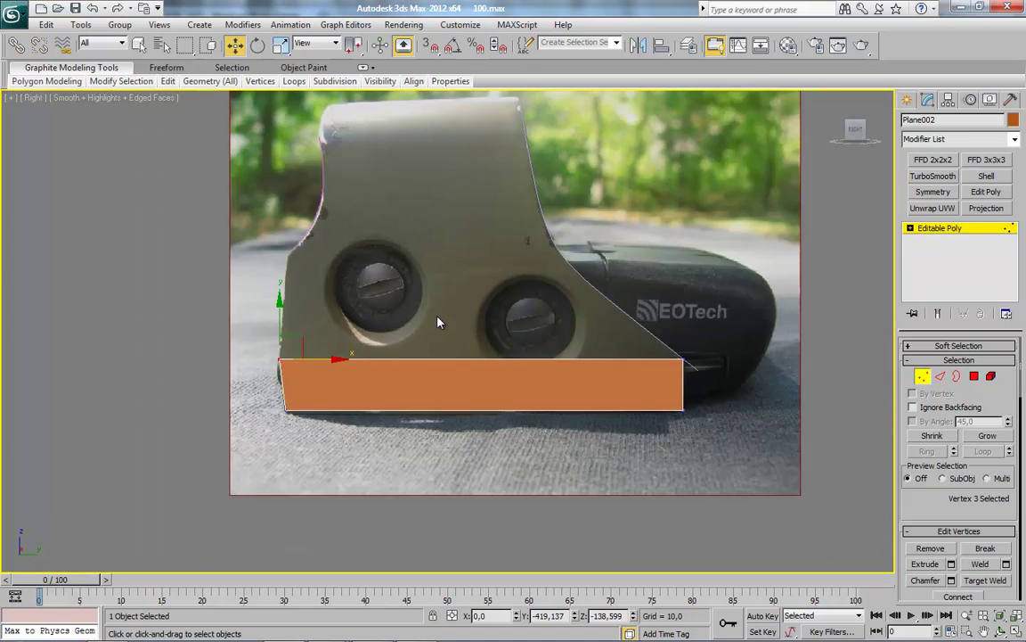
middle_click_drag(439, 267, 461, 372)
left_click(940, 375)
left_click(464, 427)
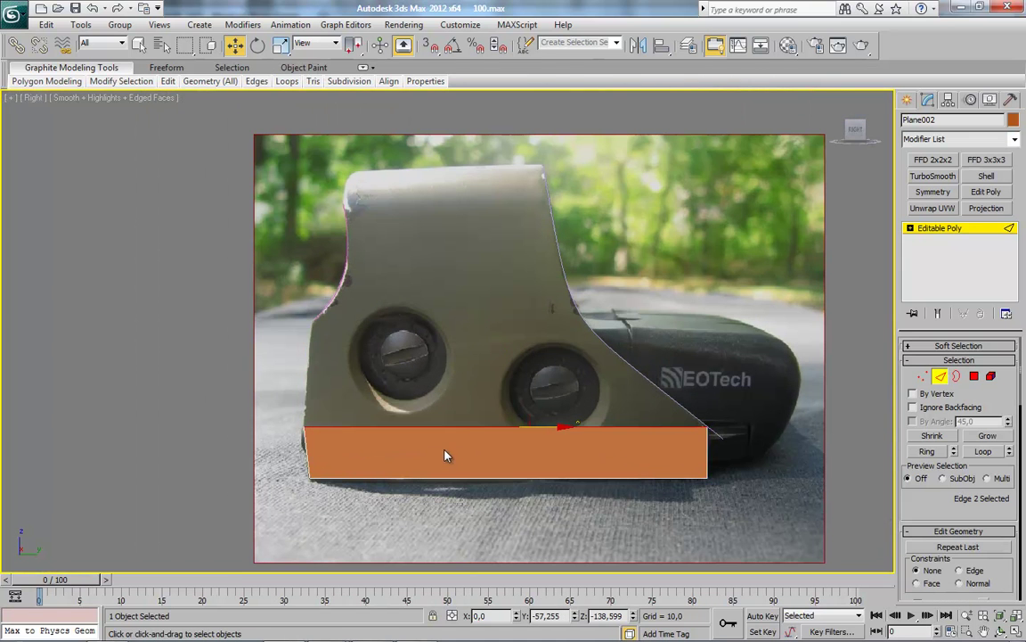
middle_click_drag(449, 455, 462, 458)
left_click_drag(520, 392, 518, 278, "shift")
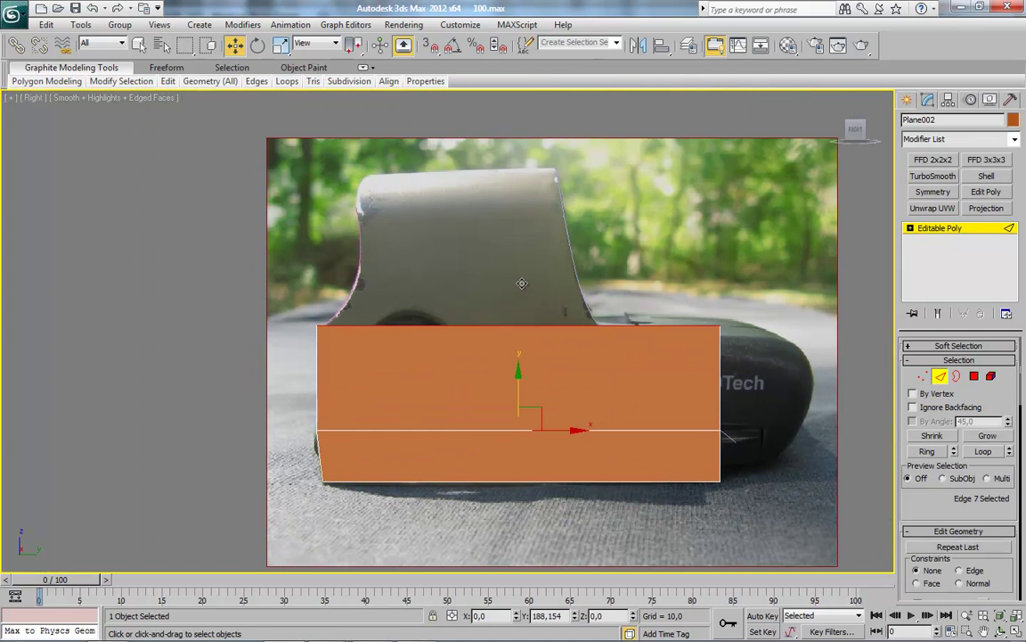
left_click(923, 376)
scroll(508, 360, "up", 3)
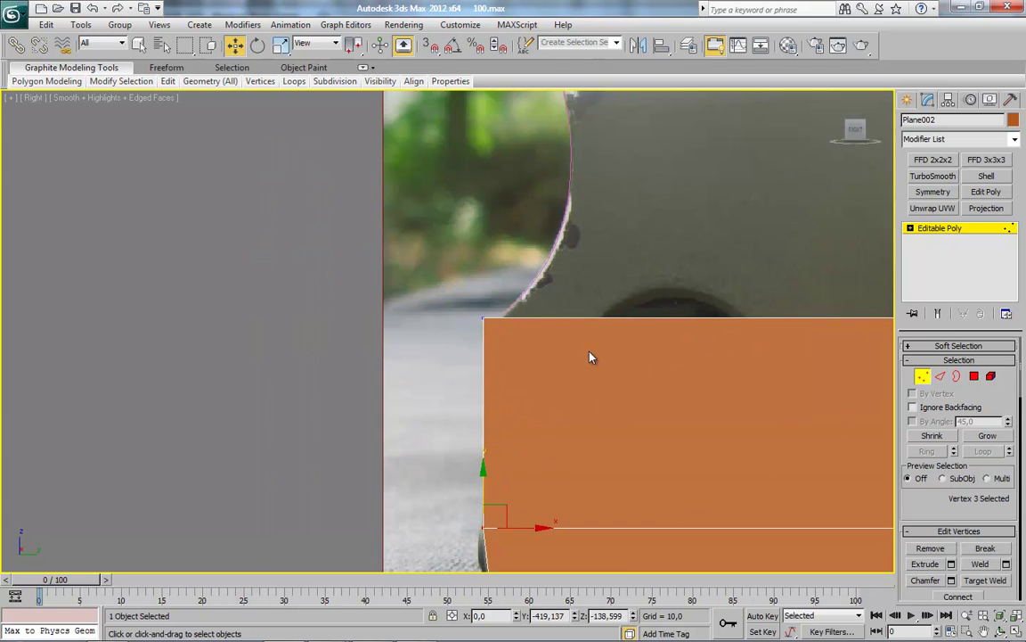
scroll(591, 355, "up", 2)
left_click_drag(489, 321, 463, 321)
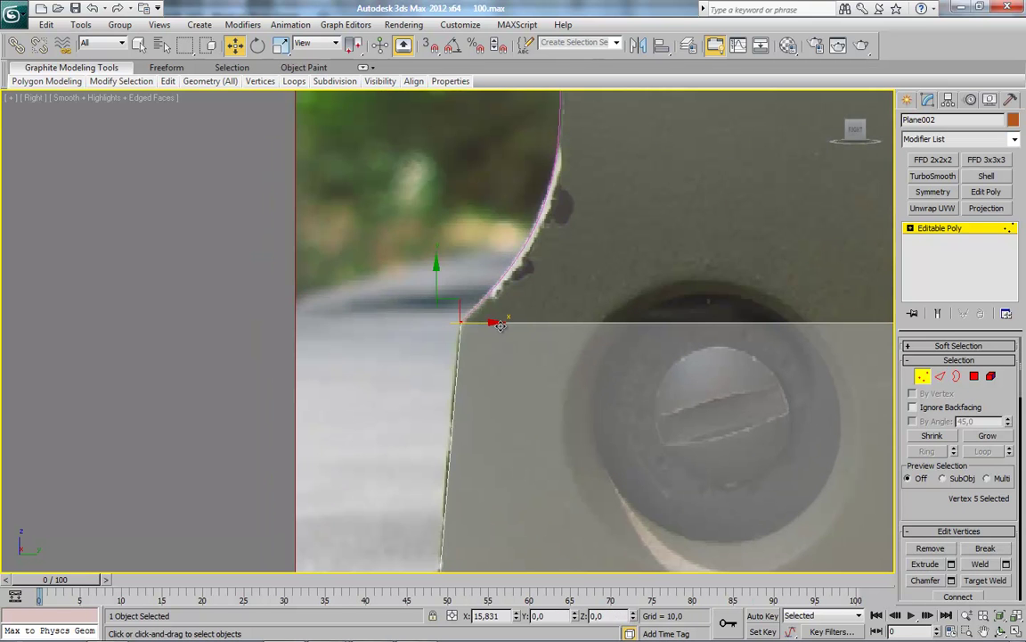
scroll(293, 348, "down", 2)
scroll(531, 366, "down", 2)
left_click(671, 328)
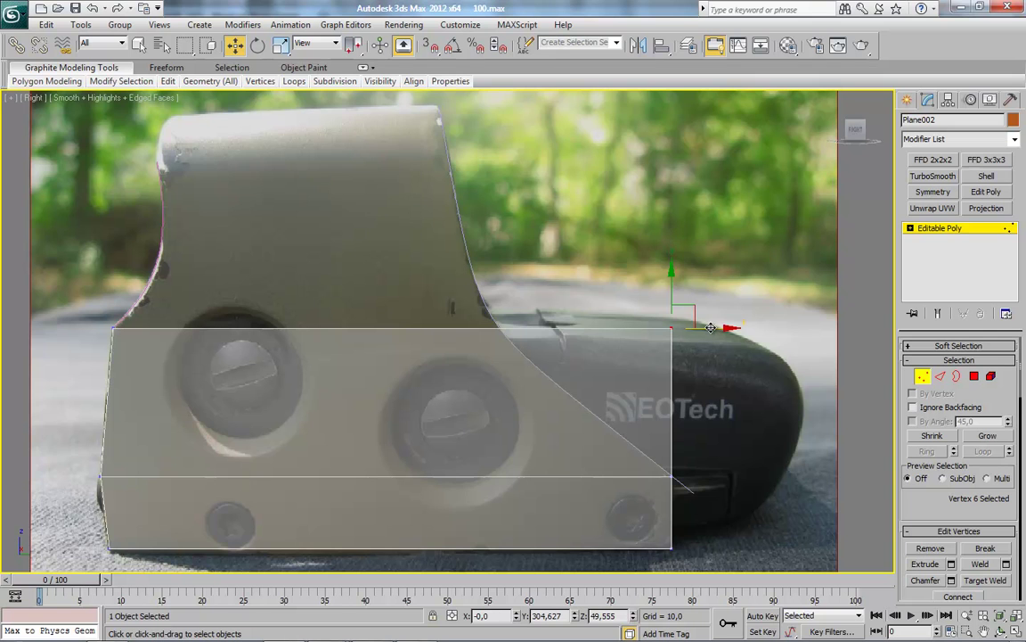
scroll(543, 334, "up", 2)
scroll(512, 330, "up", 4)
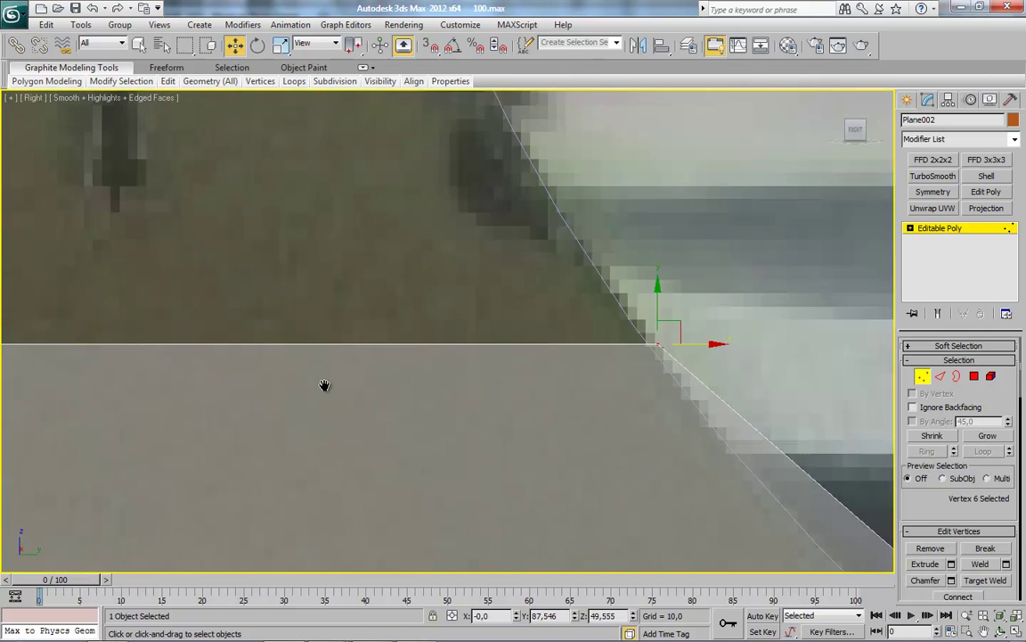
scroll(324, 385, "up", 2)
middle_click_drag(609, 403, 539, 405)
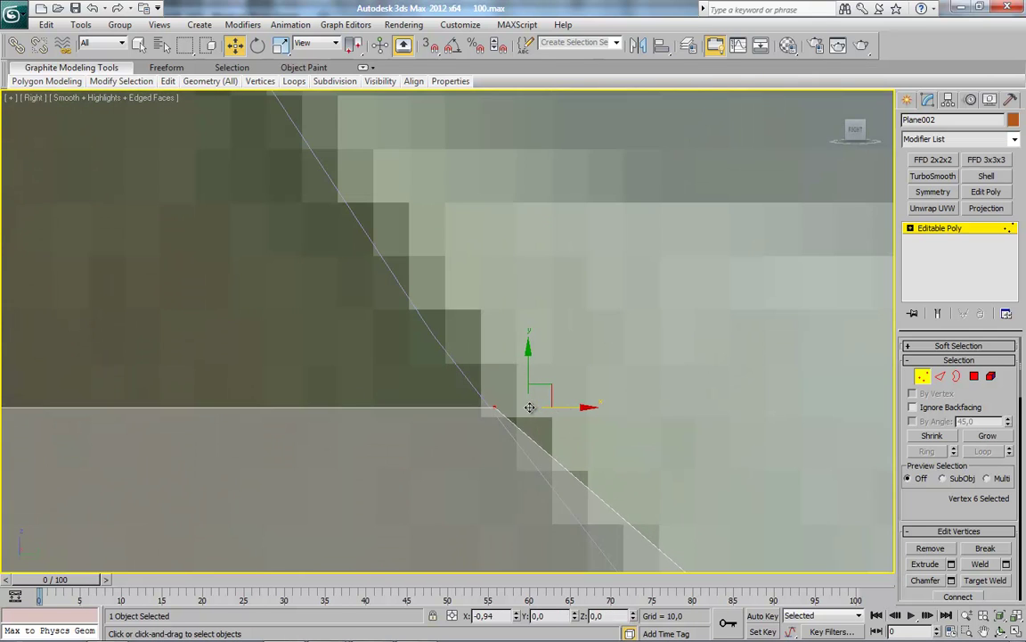
left_click_drag(563, 407, 522, 407)
scroll(487, 401, "down", 5)
scroll(488, 401, "up", 2)
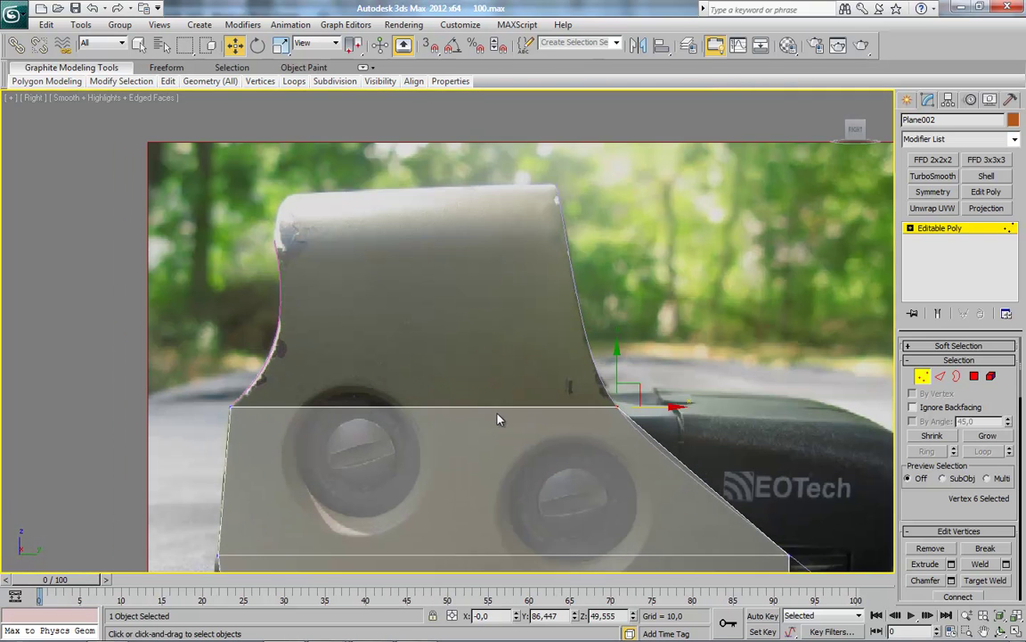
Extrude a second row upward and set its top-left and top-right vertices on the hood's sides.
left_click(939, 377)
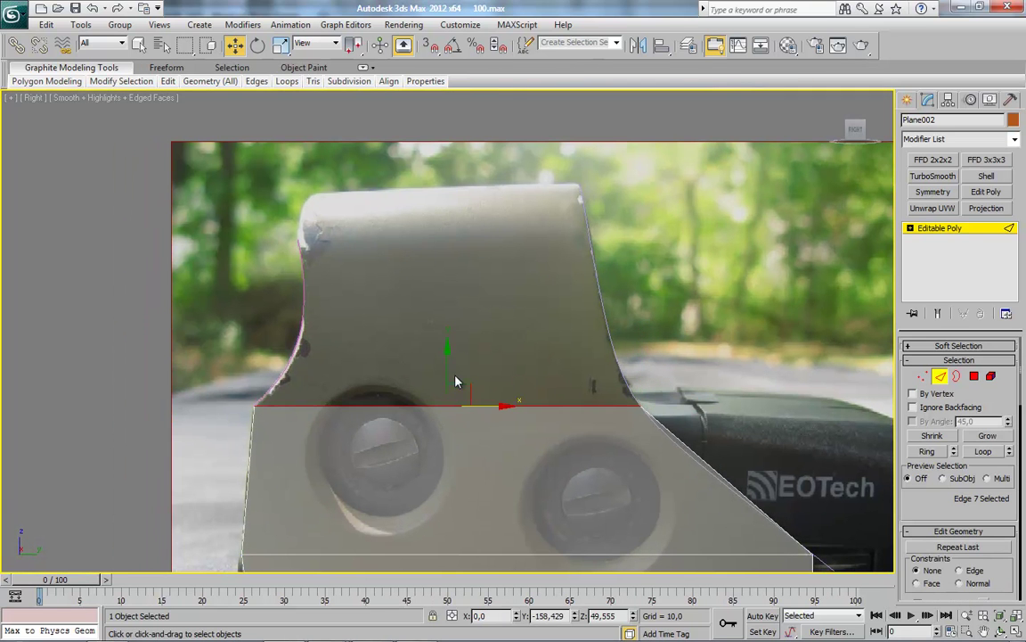
left_click_drag(447, 370, 432, 205, "shift")
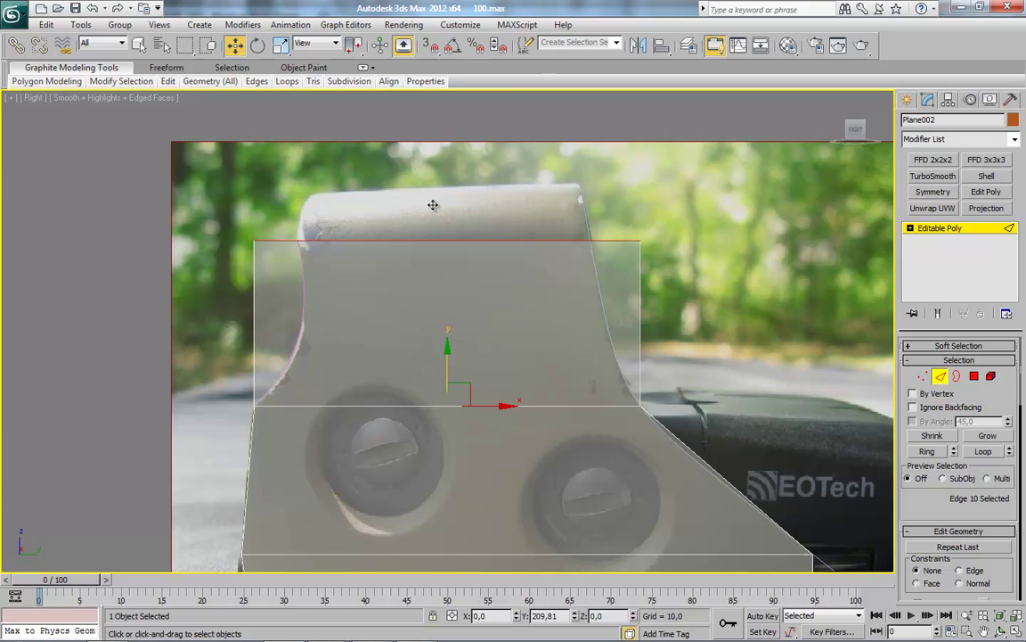
scroll(414, 254, "up", 8)
left_click(923, 376)
mouse_move(534, 258)
left_mouse_down()
mouse_move(619, 317)
mouse_move(790, 303)
left_mouse_up()
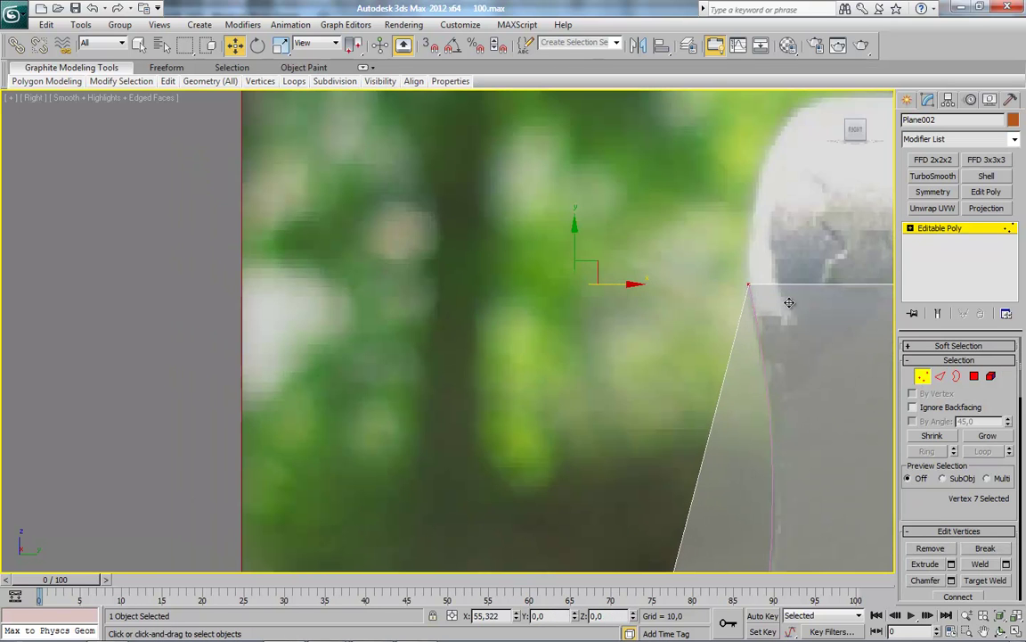
scroll(790, 283, "down", 5)
middle_click_drag(725, 367, 624, 303)
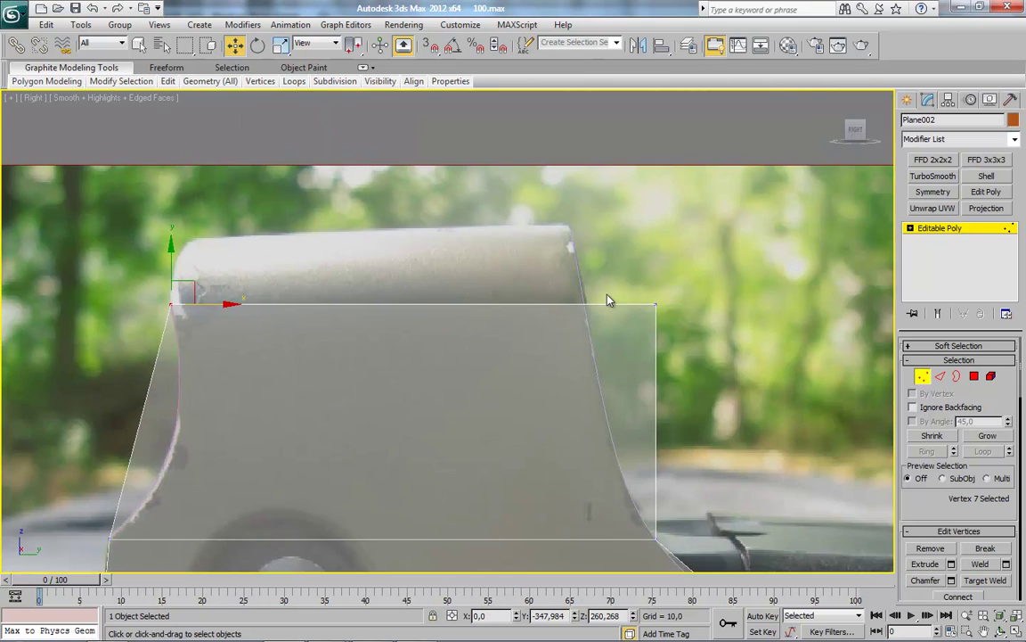
scroll(623, 303, "up", 2)
left_click(741, 293)
left_click_drag(786, 294, 685, 295)
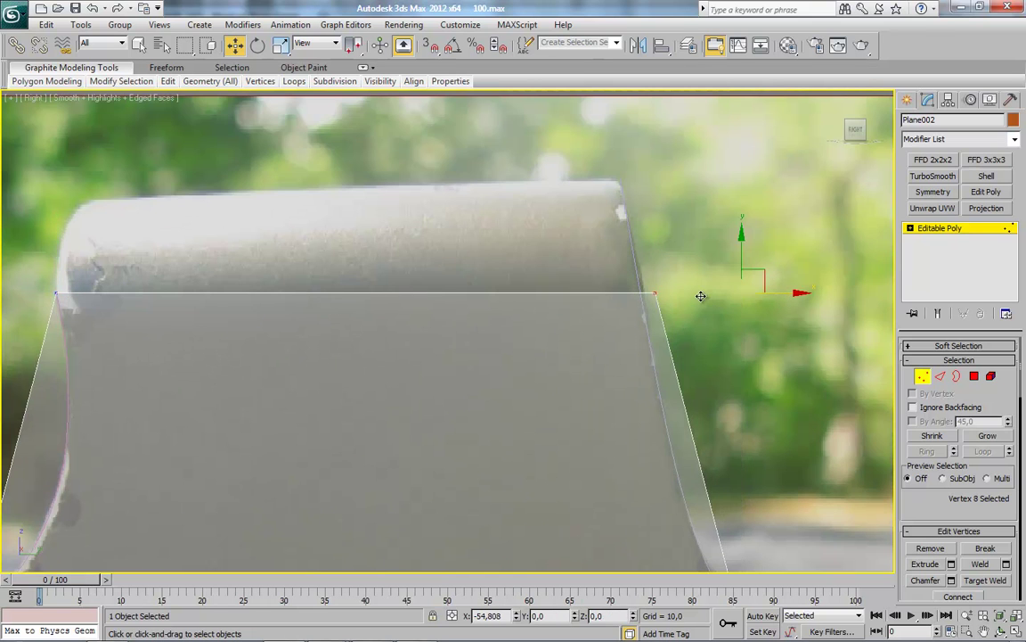
Extrude a final row up to the hood's top and select its new corner vertices.
left_click(940, 376)
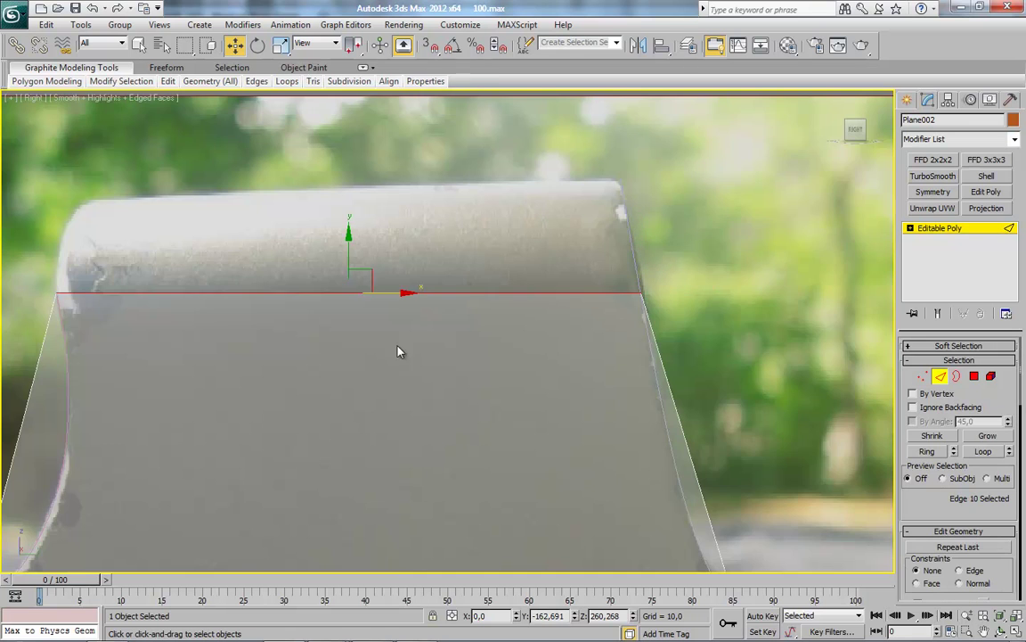
middle_click_drag(298, 336, 452, 389)
left_click_drag(500, 319, 500, 224, "shift")
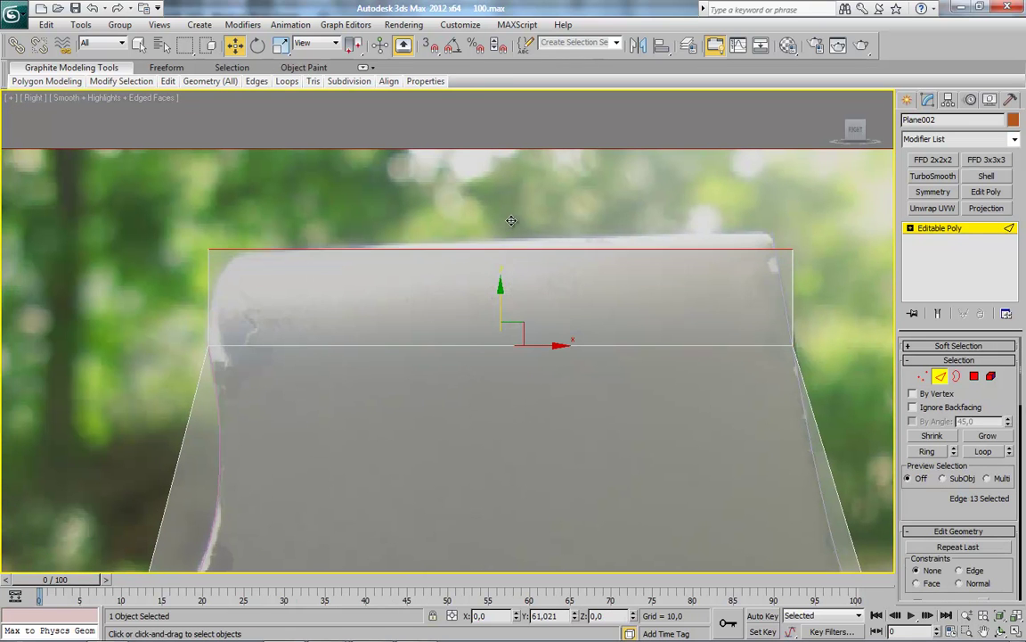
left_click(922, 376)
left_click(226, 250)
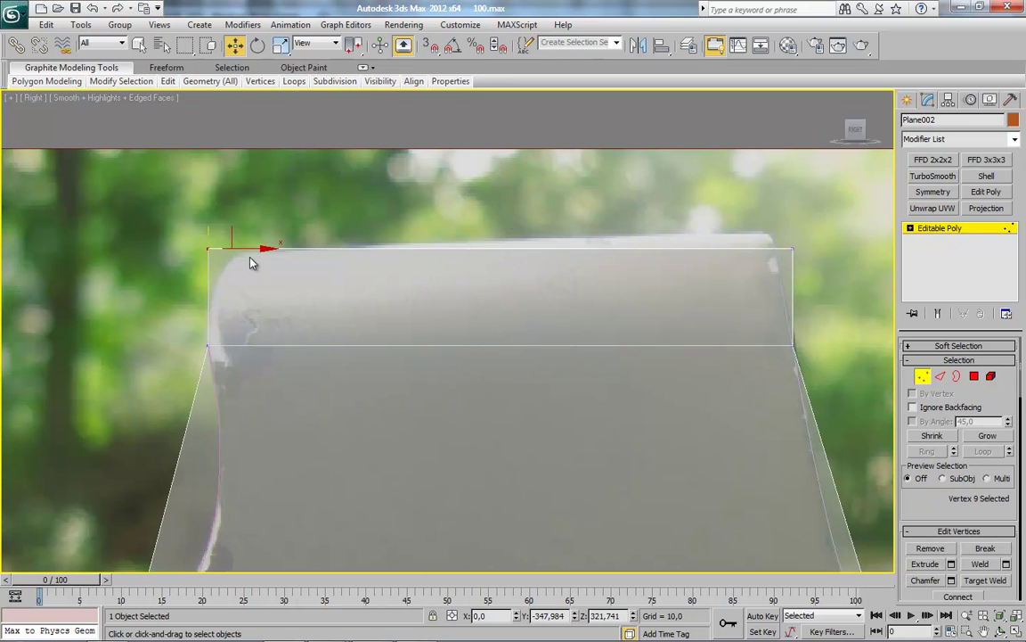
mouse_move(634, 424)
middle_mouse_down()
mouse_move(420, 397)
mouse_move(382, 421)
middle_mouse_up()
left_click(555, 247)
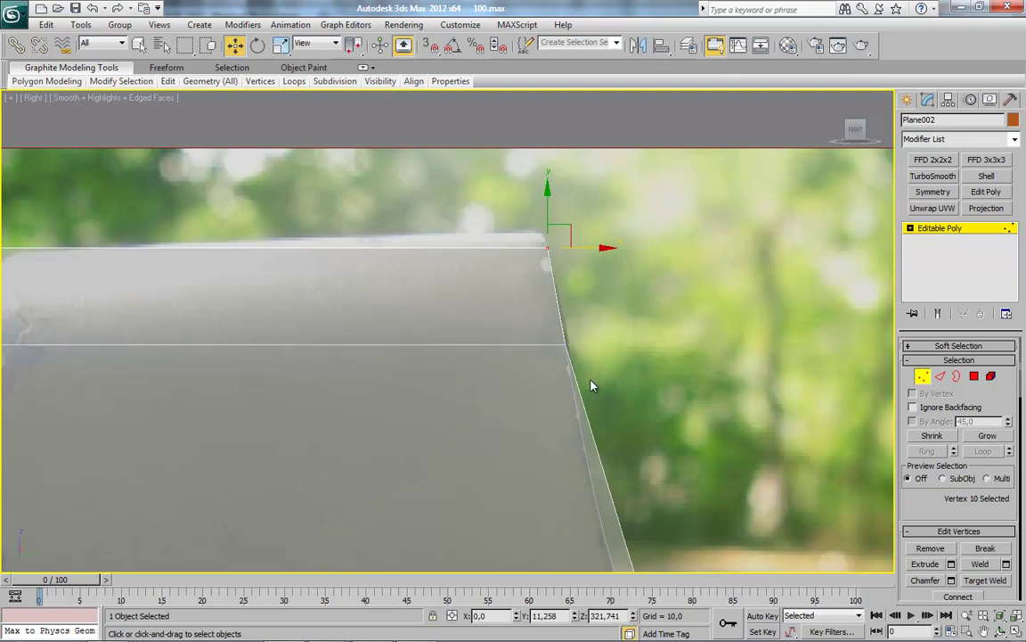
scroll(534, 380, "up", 2)
scroll(437, 227, "down", 4)
scroll(522, 324, "down", 3)
scroll(521, 324, "up", 1)
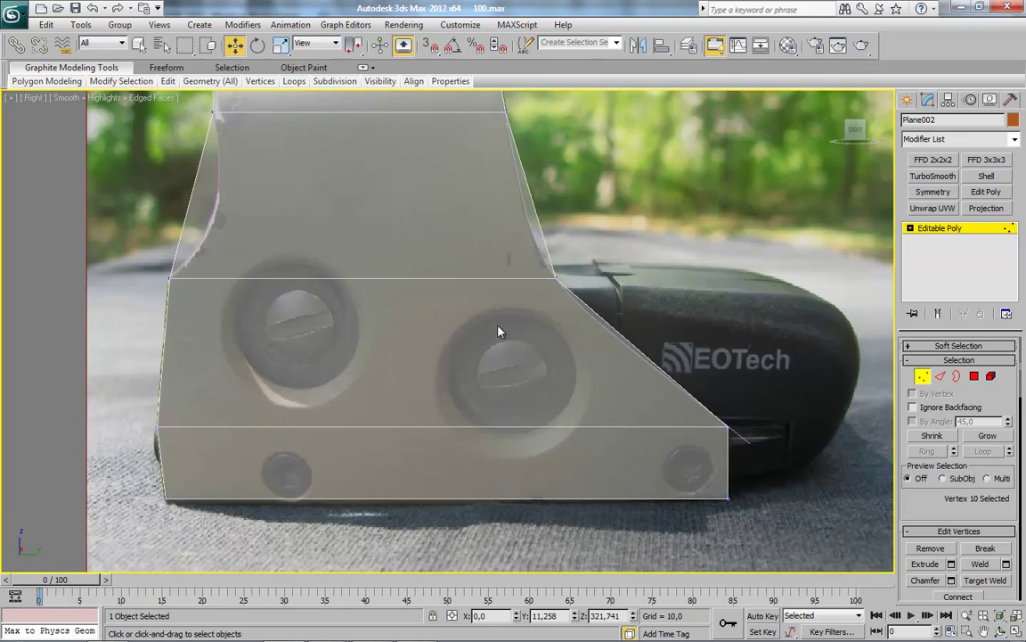
scroll(522, 328, "up", 3)
scroll(595, 346, "up", 1)
Connect the plane's left edge and slanted right edge with 3 new horizontal edges.
left_click(940, 376)
left_click(784, 318)
left_click(113, 294, "ctrl")
right_click(389, 360)
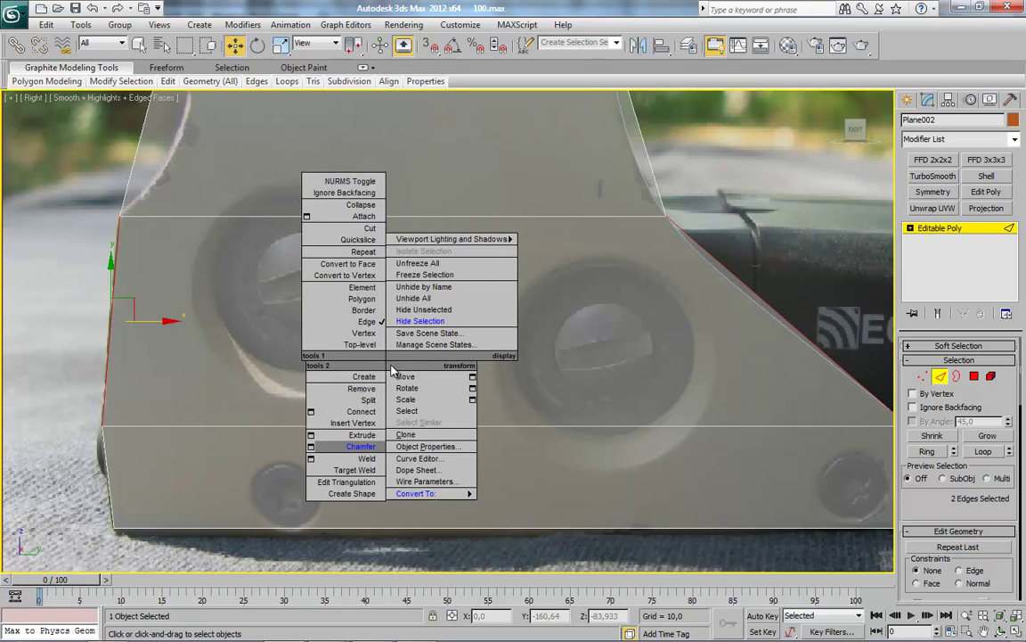
left_click(312, 411)
left_click_drag(458, 342, 462, 339)
key("Return")
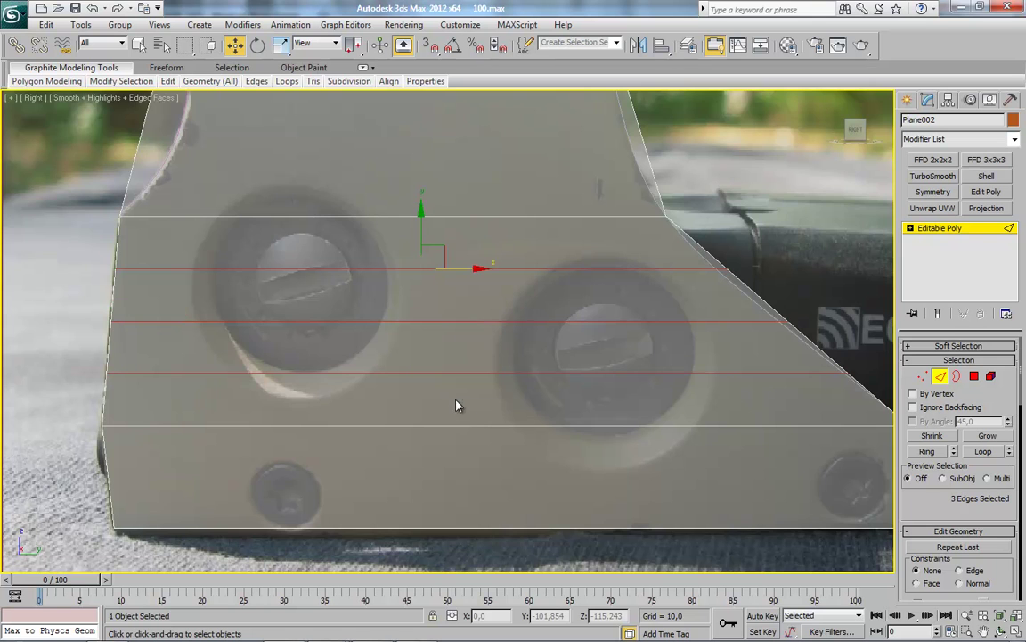
Slide the new edges' right-end vertices onto the sight's slanted outline in the photo.
scroll(637, 406, "up", 2)
scroll(412, 416, "up", 4)
middle_click_drag(413, 416, 471, 338)
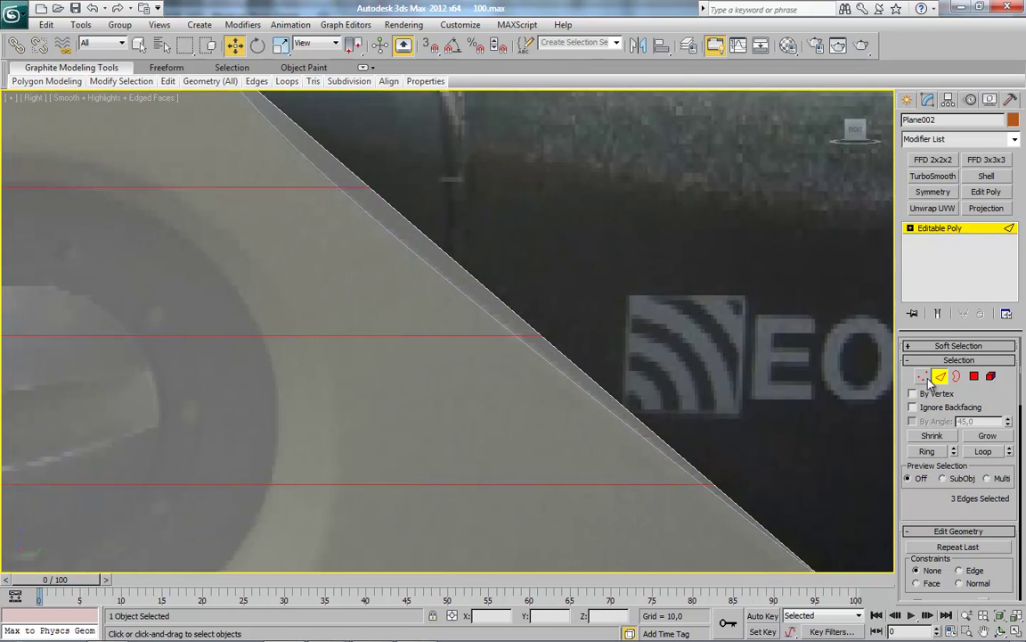
left_click(923, 375)
scroll(532, 321, "down", 2)
scroll(676, 252, "up", 4)
left_click_drag(659, 259, 634, 253)
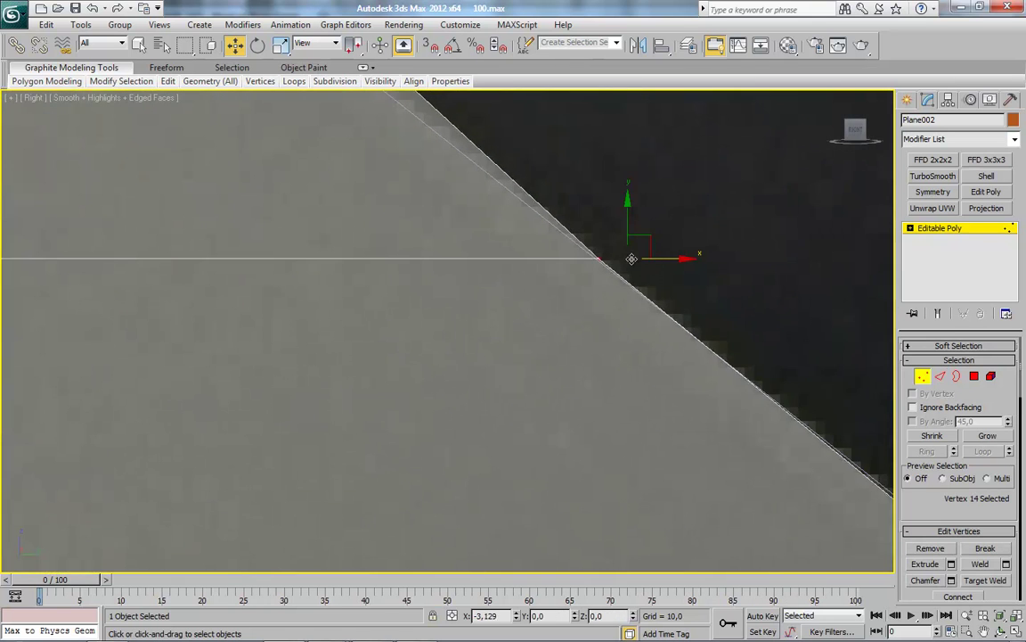
mouse_move(428, 177)
middle_mouse_down()
mouse_move(483, 423)
mouse_move(499, 341)
middle_mouse_up()
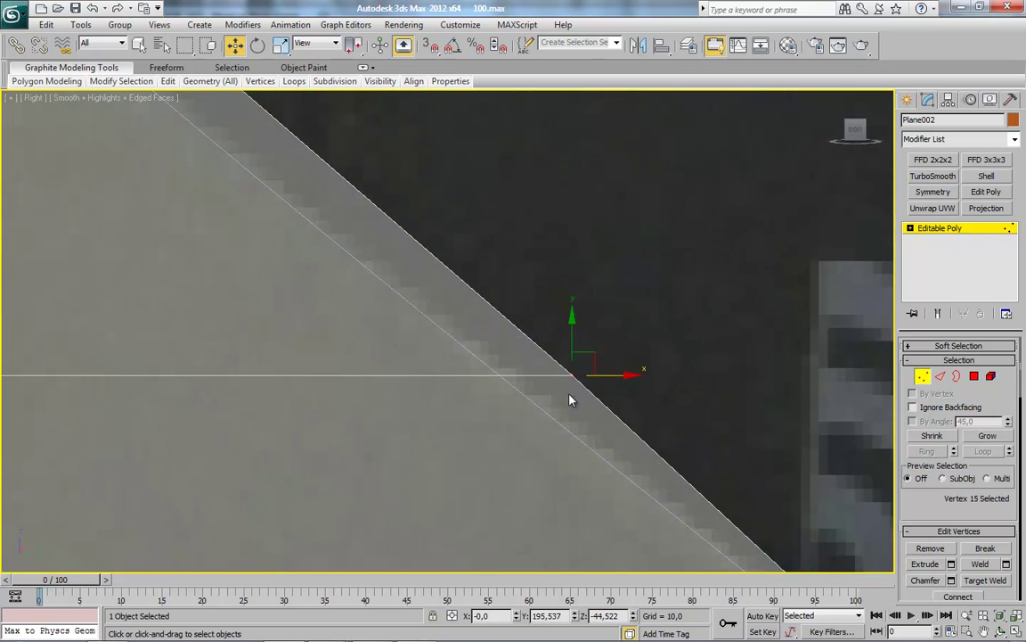
left_click_drag(568, 378, 532, 378)
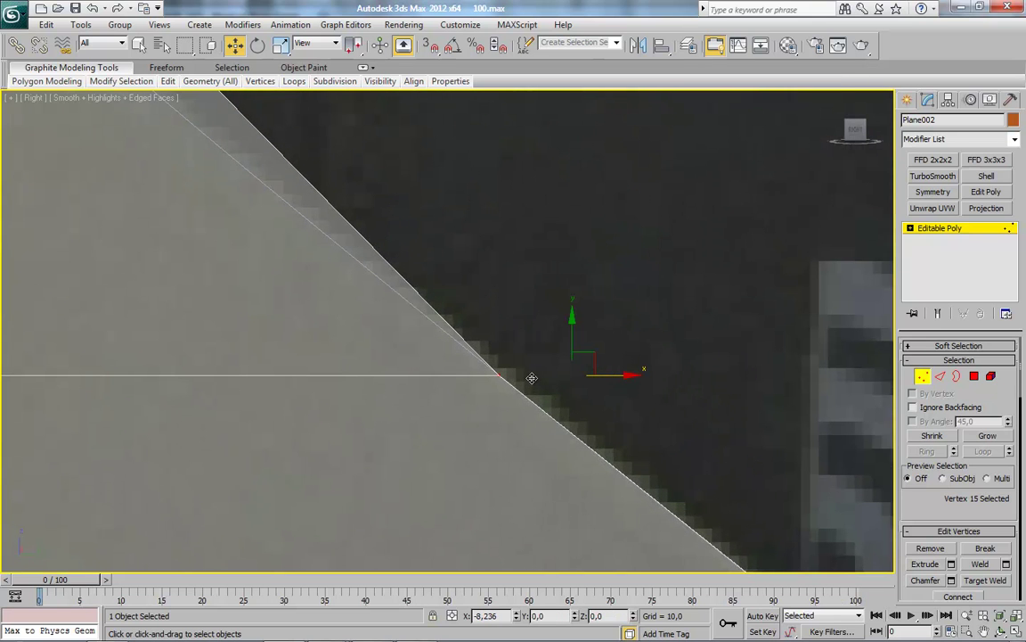
middle_click_drag(387, 458, 676, 263)
left_click(517, 322)
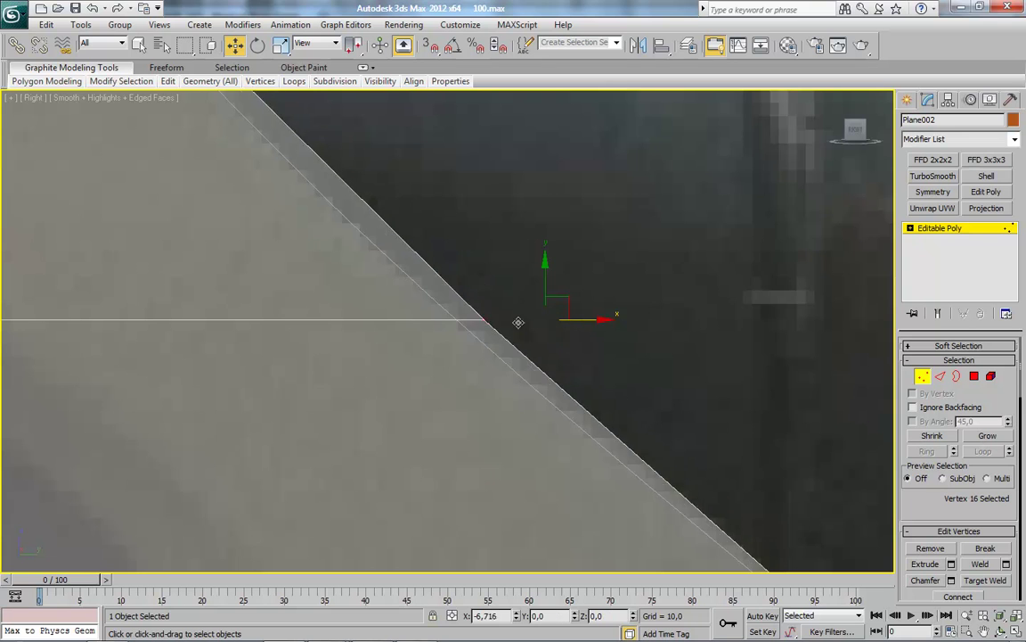
mouse_move(493, 318)
middle_mouse_down()
mouse_move(318, 356)
mouse_move(471, 362)
middle_mouse_up()
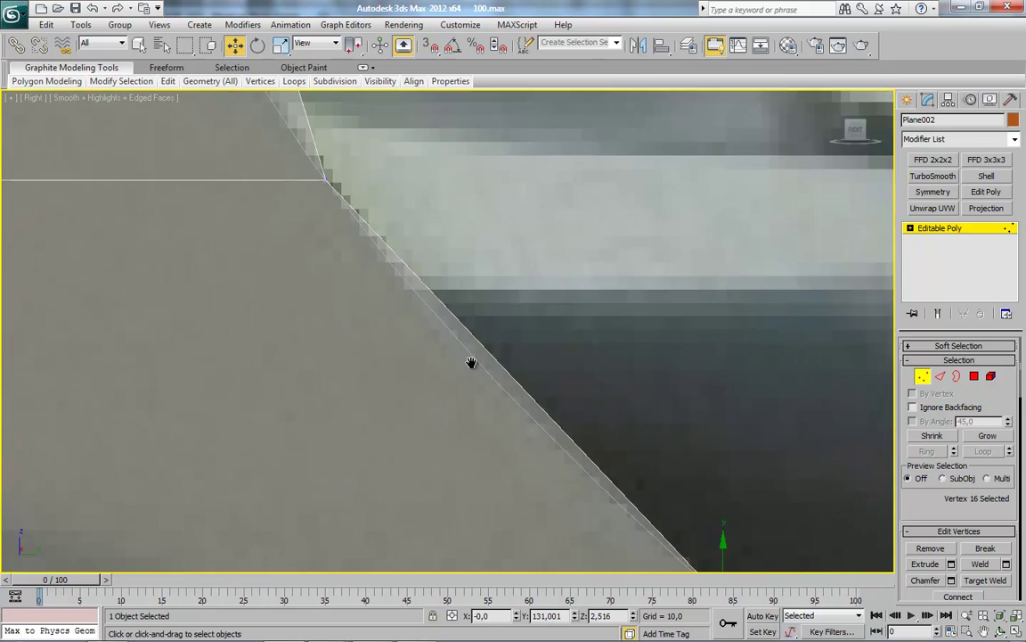
scroll(471, 363, "down", 10)
scroll(511, 394, "up", 1)
scroll(749, 414, "up", 4)
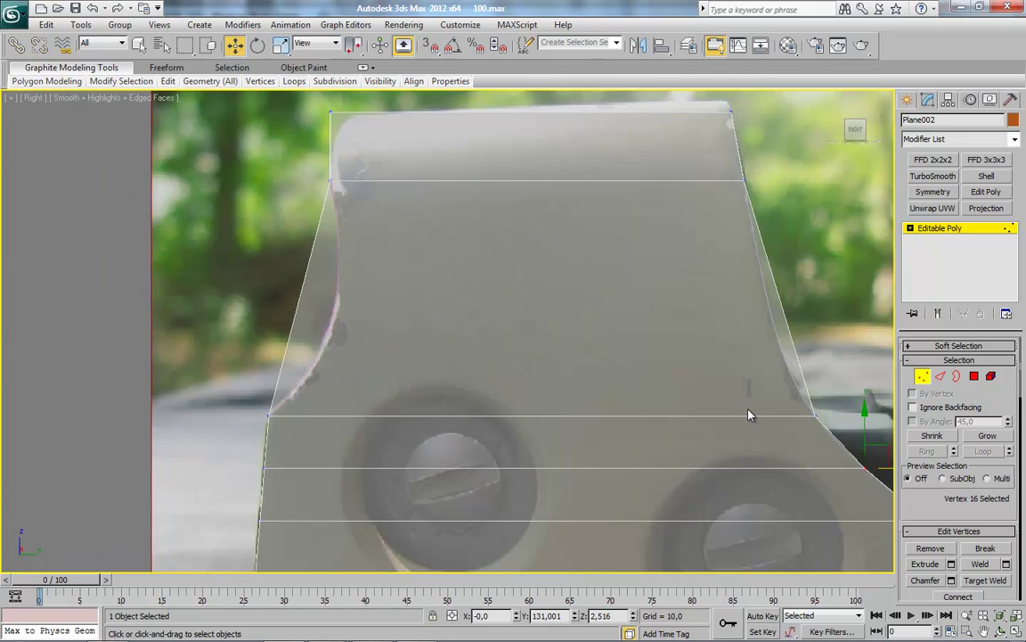
Connect the selected side edges to add another row of edges.
left_click(941, 378)
right_click(531, 276)
left_click(461, 334)
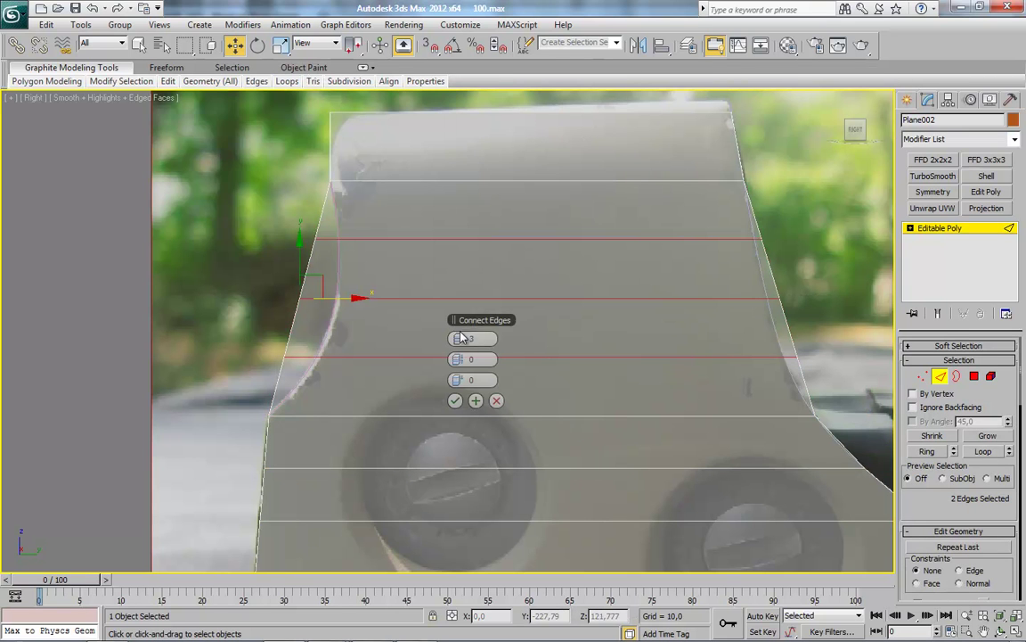
left_click(454, 400)
Fit the lower profile vertices to the hood's curved outline, undoing one misplaced move.
key("1")
scroll(829, 334, "up", 4)
scroll(503, 363, "up", 3)
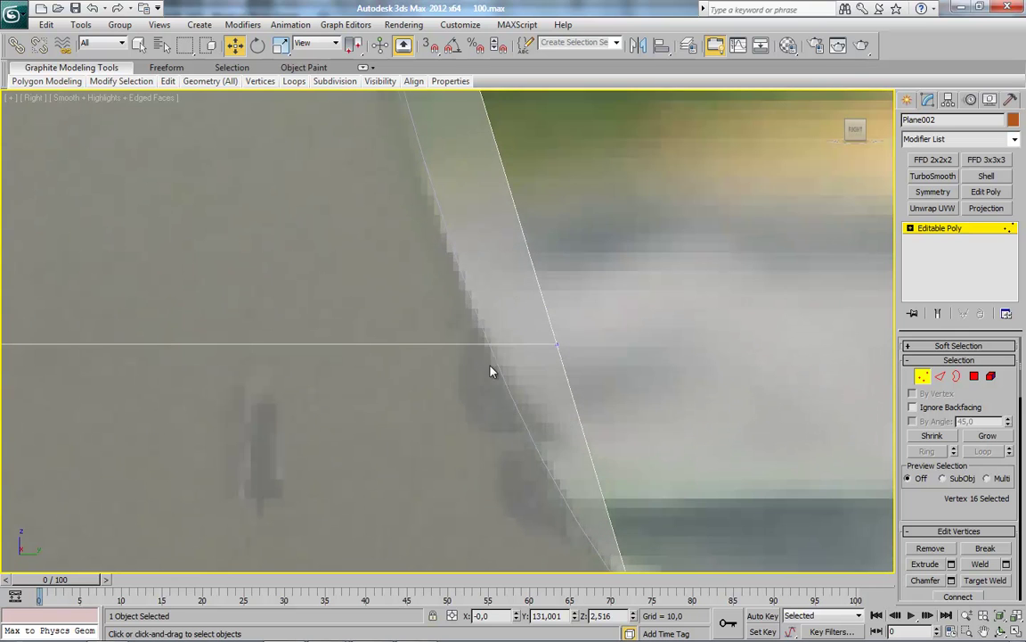
left_click_drag(607, 345, 538, 345)
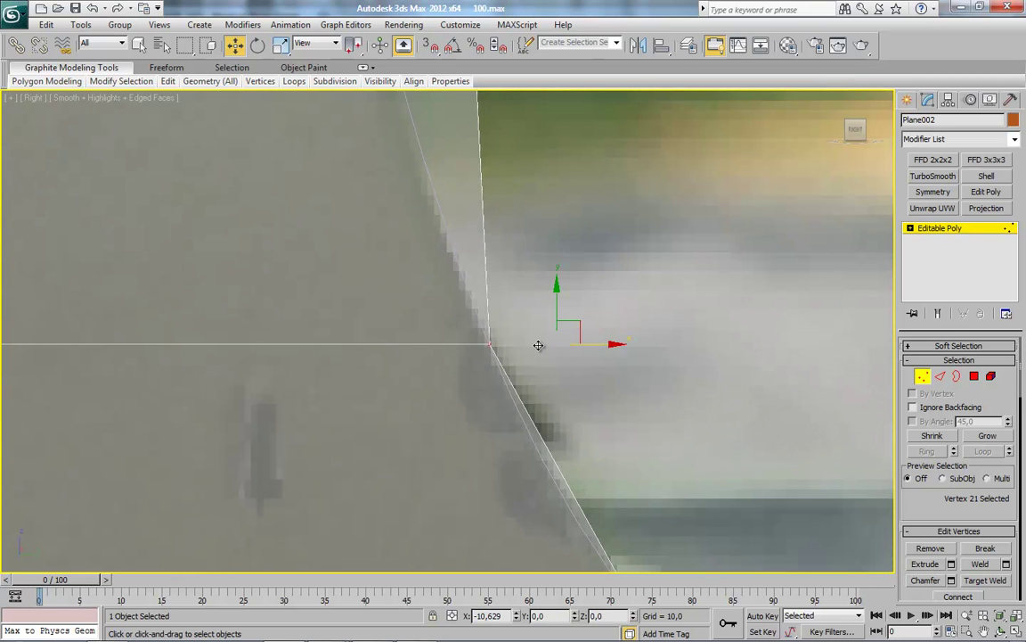
key("ctrl+z")
left_click(570, 478)
middle_click_drag(571, 479, 668, 237)
left_click(614, 254)
mouse_move(660, 253)
left_mouse_down()
mouse_move(489, 252)
mouse_move(506, 253)
left_mouse_up()
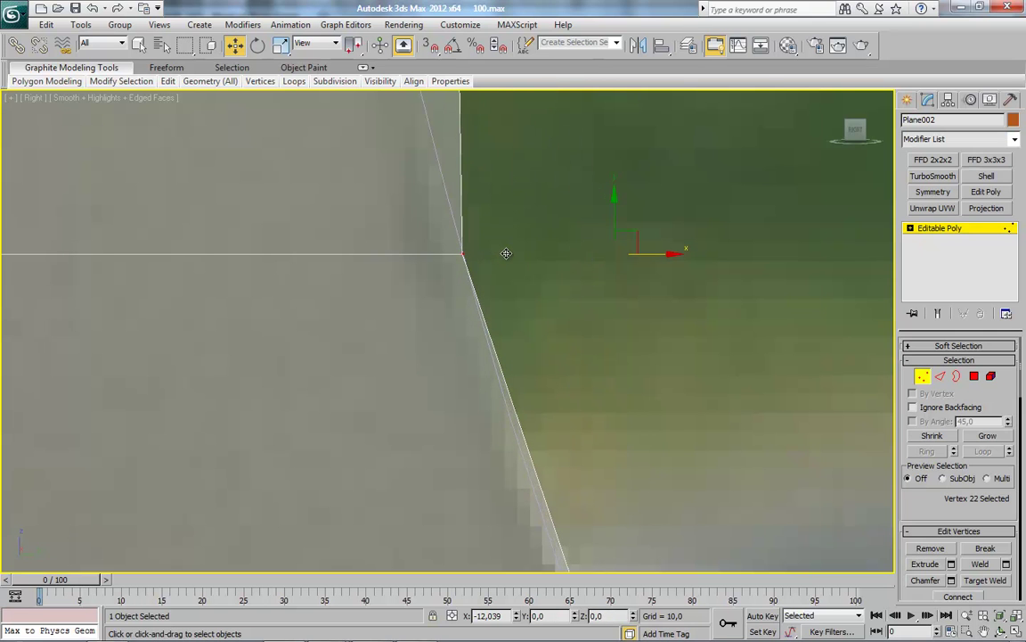
middle_click_drag(506, 253, 440, 284)
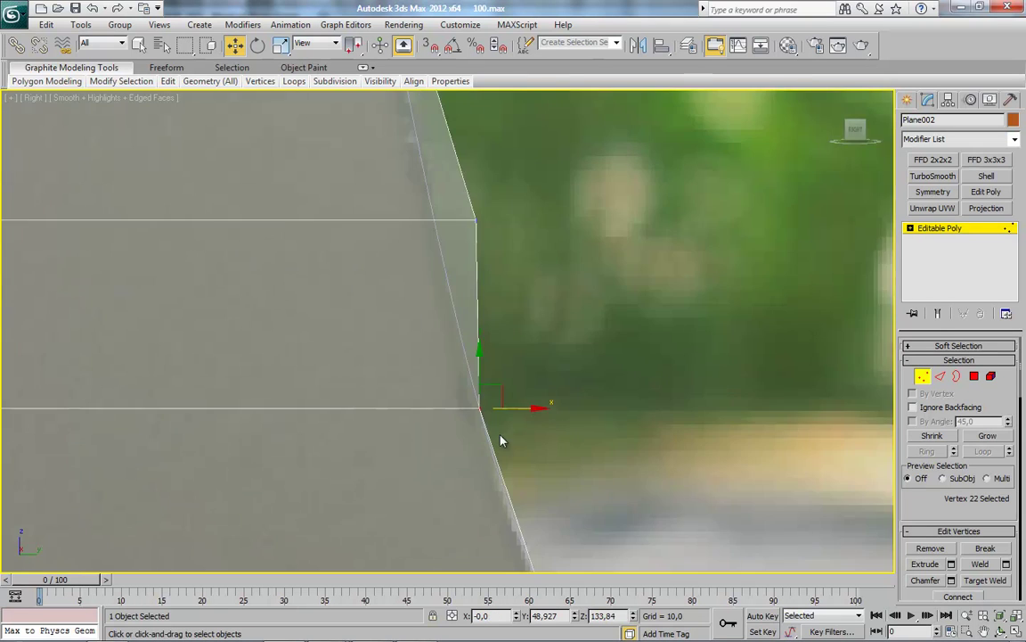
scroll(531, 377, "up", 3)
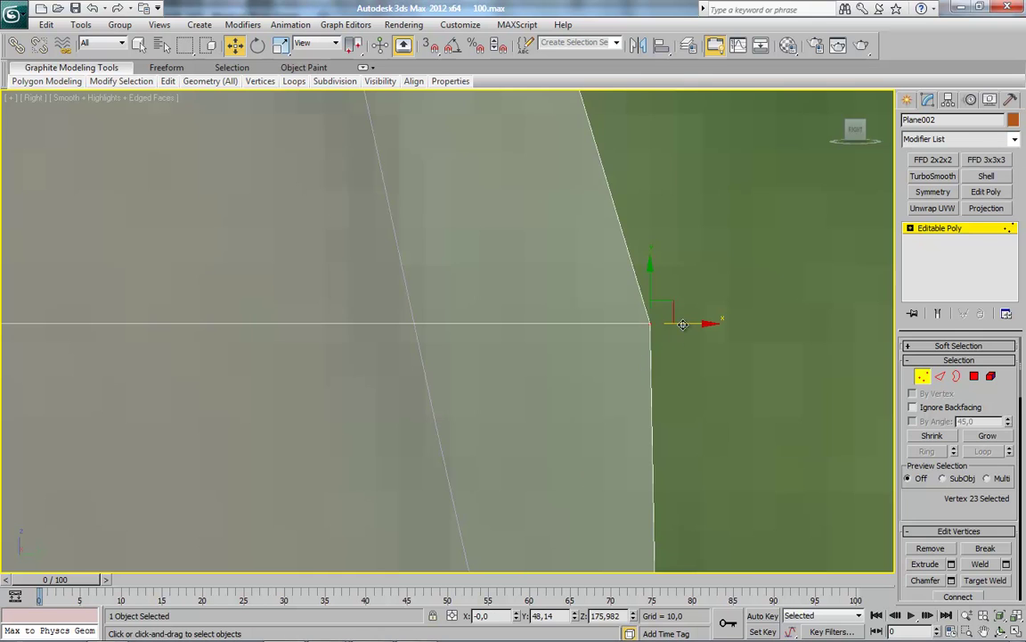
left_click_drag(682, 324, 449, 327)
middle_click_drag(449, 328, 526, 248)
left_click(525, 250)
middle_click_drag(458, 362, 354, 259)
left_click_drag(354, 260, 376, 259)
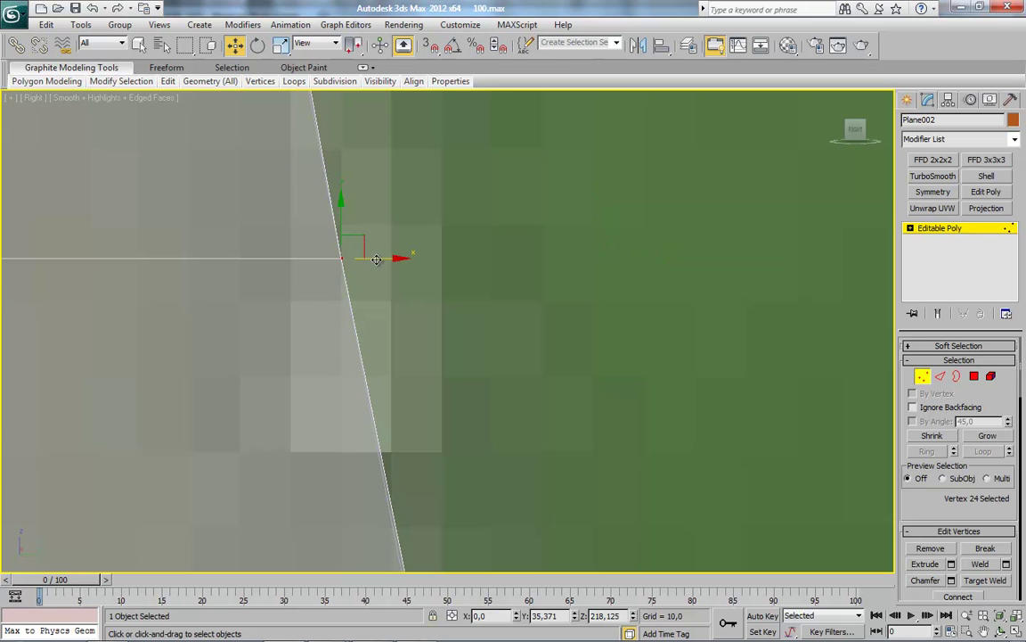
Shift the upper profile vertices right onto the curved outline, then leave Vertex mode.
scroll(347, 281, "down", 1)
scroll(330, 312, "down", 4)
scroll(319, 348, "up", 3)
scroll(338, 374, "up", 4)
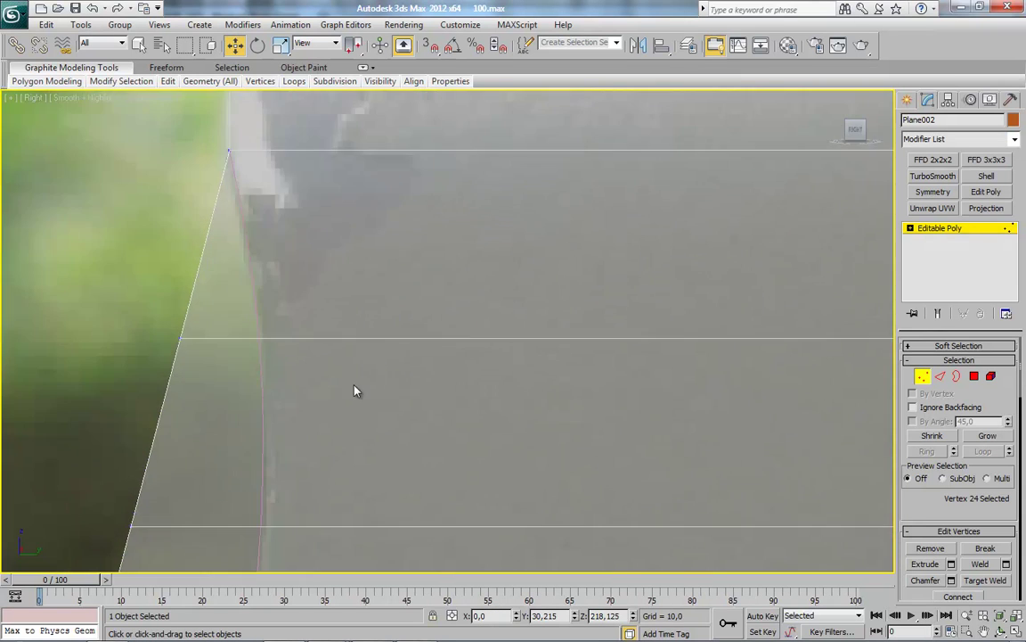
middle_click_drag(353, 390, 522, 347)
scroll(522, 348, "up", 2)
left_click_drag(615, 333, 763, 325)
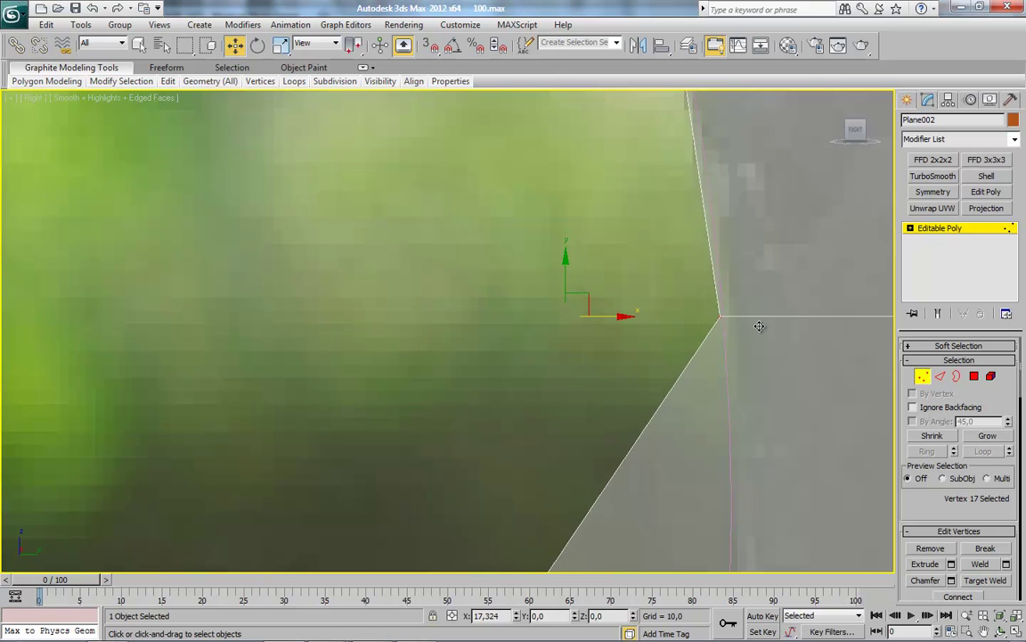
middle_click_drag(763, 325, 477, 319)
scroll(476, 319, "up", 2)
left_click(393, 294)
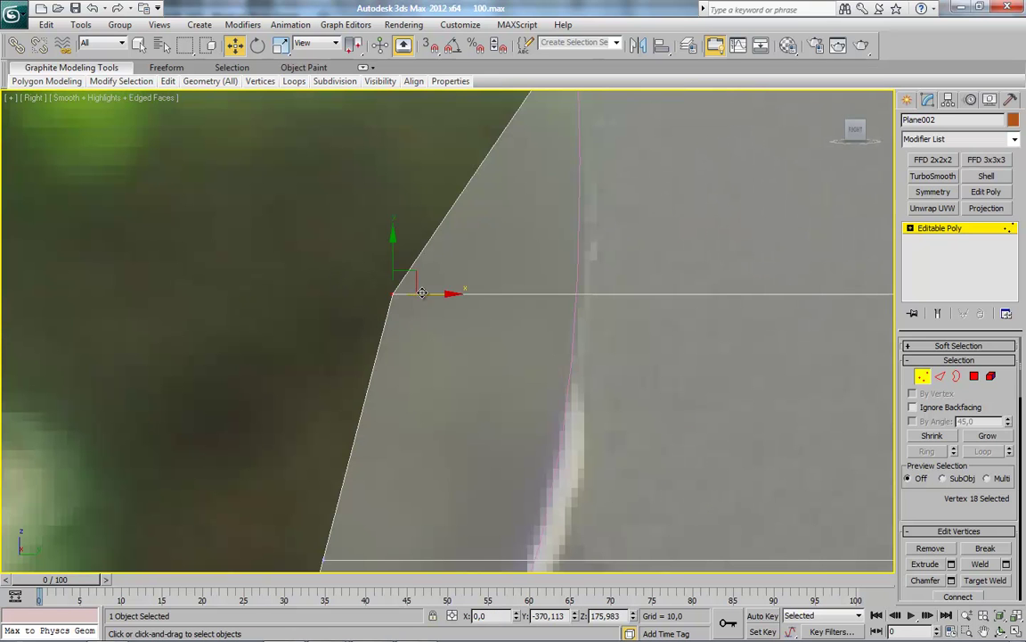
left_click_drag(421, 292, 605, 305)
middle_click_drag(573, 419, 223, 323)
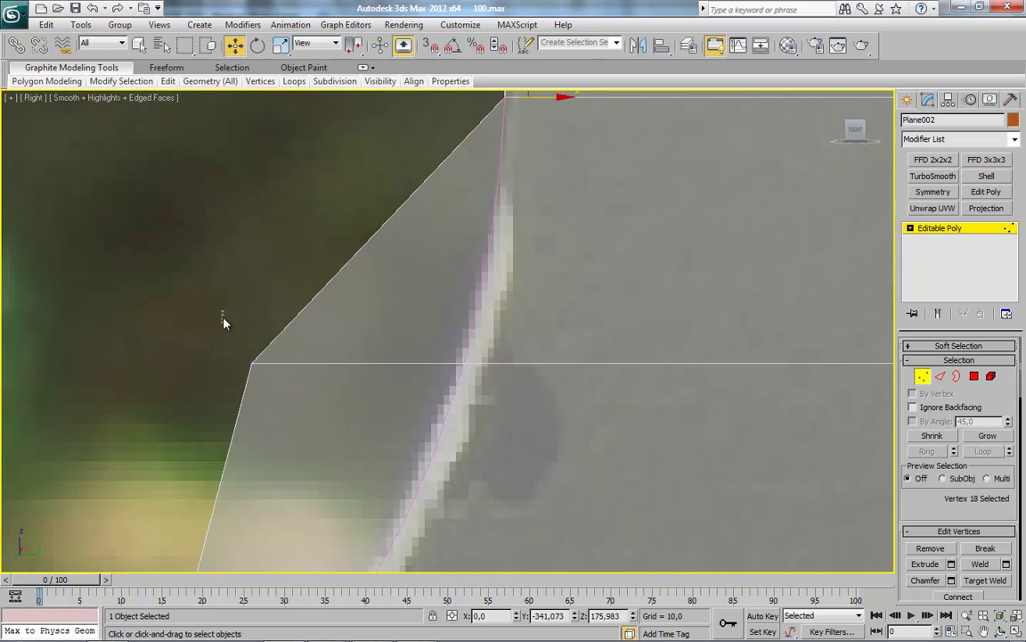
left_click_drag(298, 363, 508, 378)
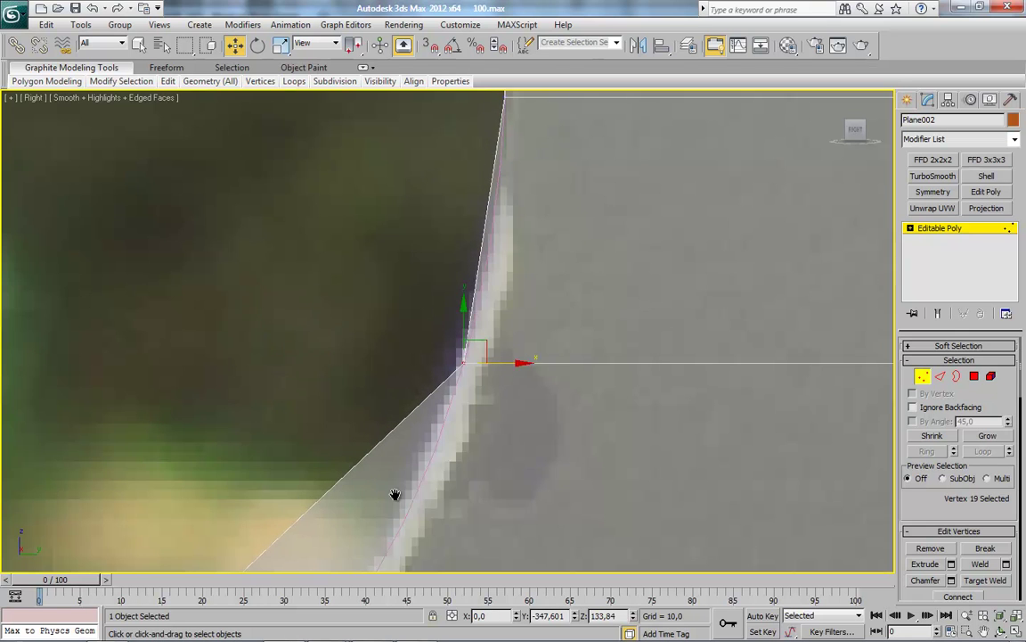
middle_click_drag(419, 477, 474, 234)
left_click_drag(213, 301, 247, 424)
left_click_drag(277, 390, 437, 398)
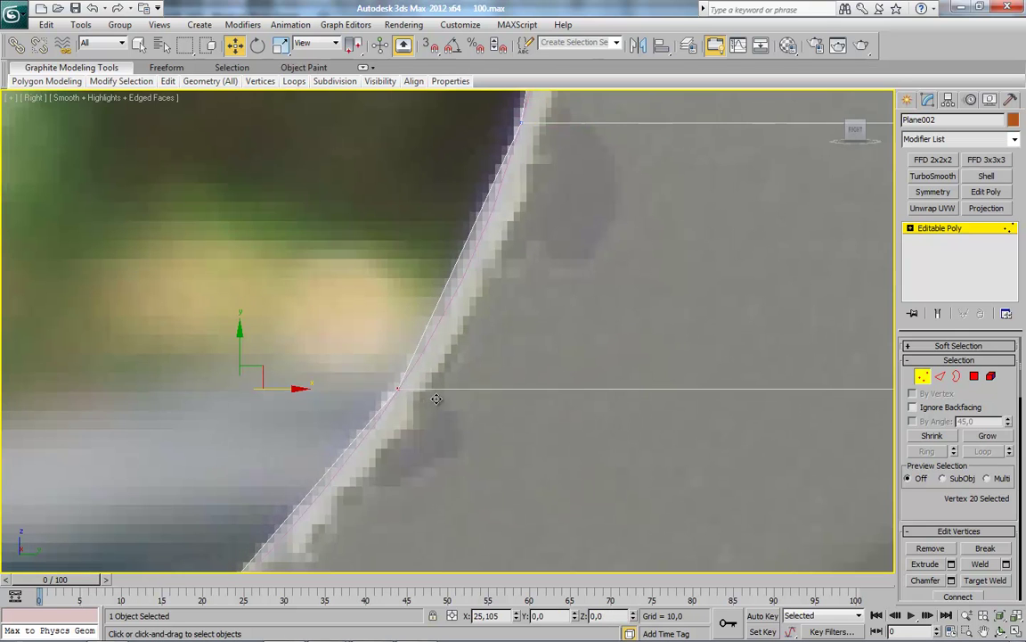
scroll(437, 399, "down", 3)
scroll(422, 371, "down", 3)
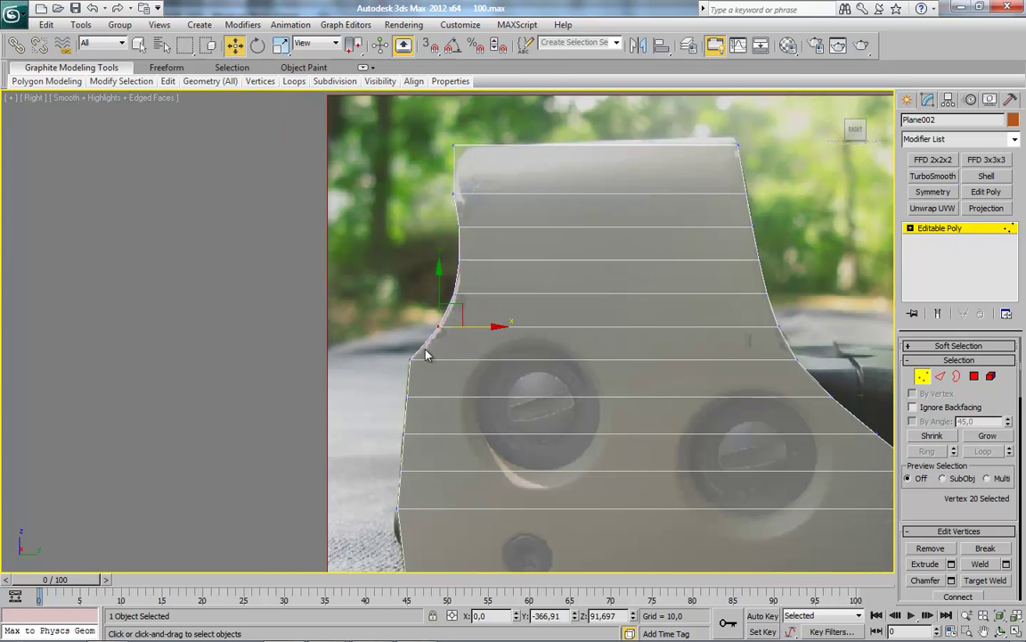
middle_click_drag(608, 359, 543, 402)
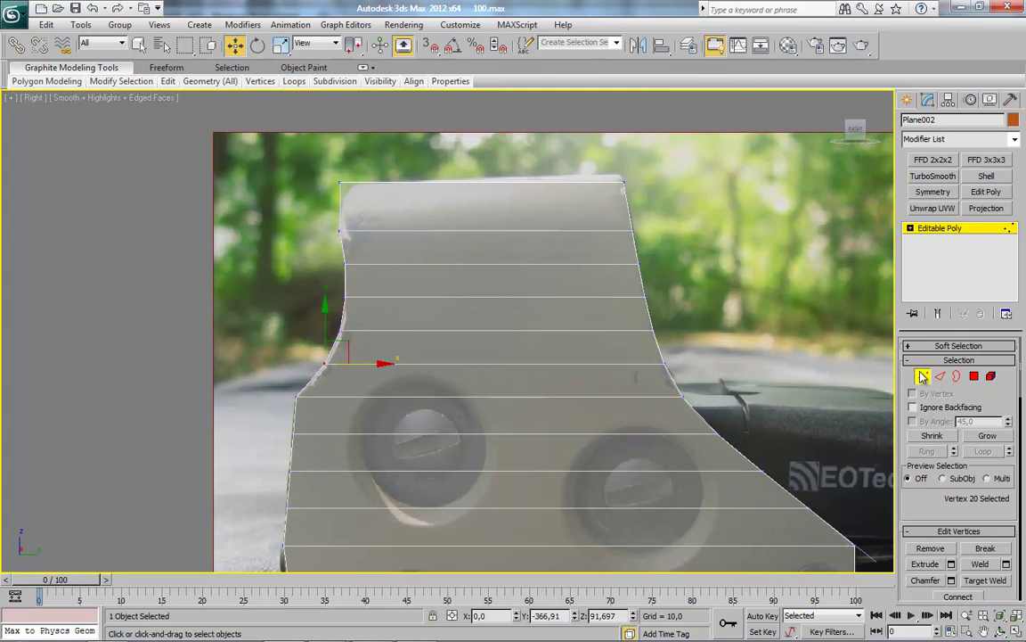
left_click(922, 375)
mouse_move(326, 628)
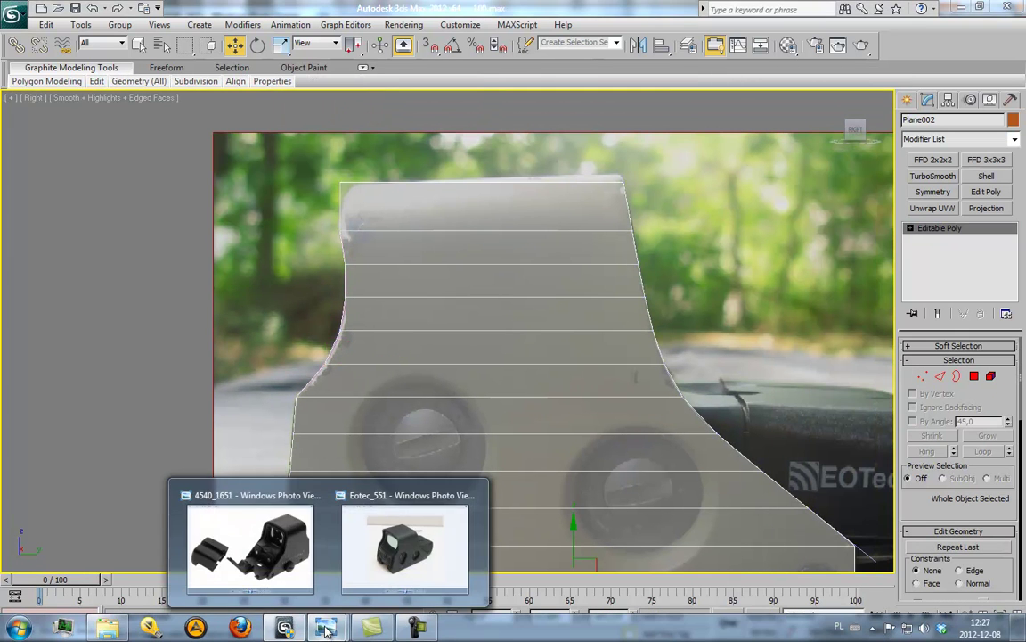
left_click(402, 535)
key("Right")
key("Right")
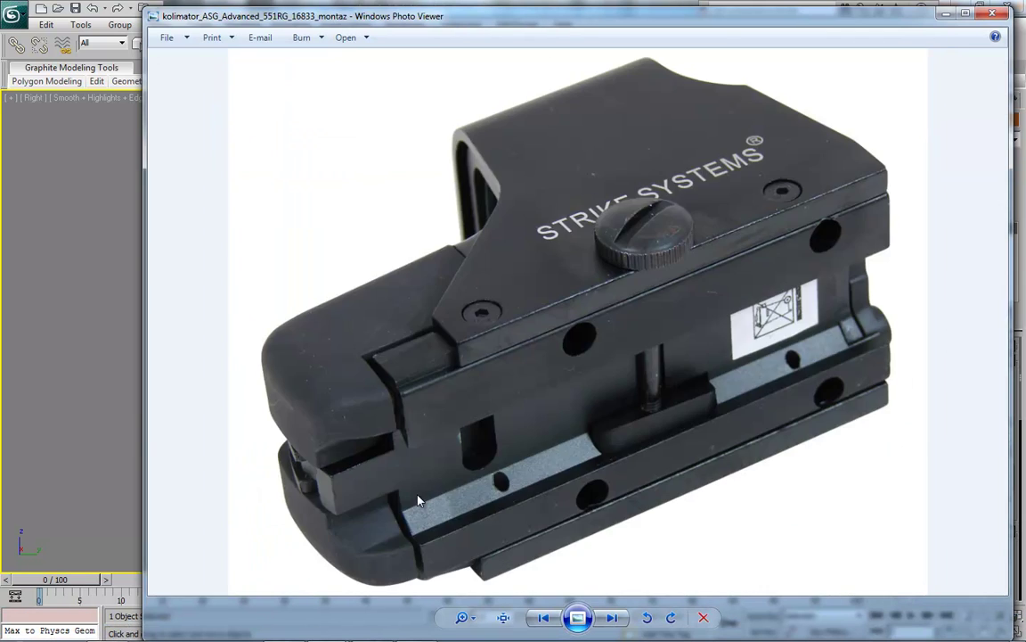
key("Right")
key("Right")
key("Right")
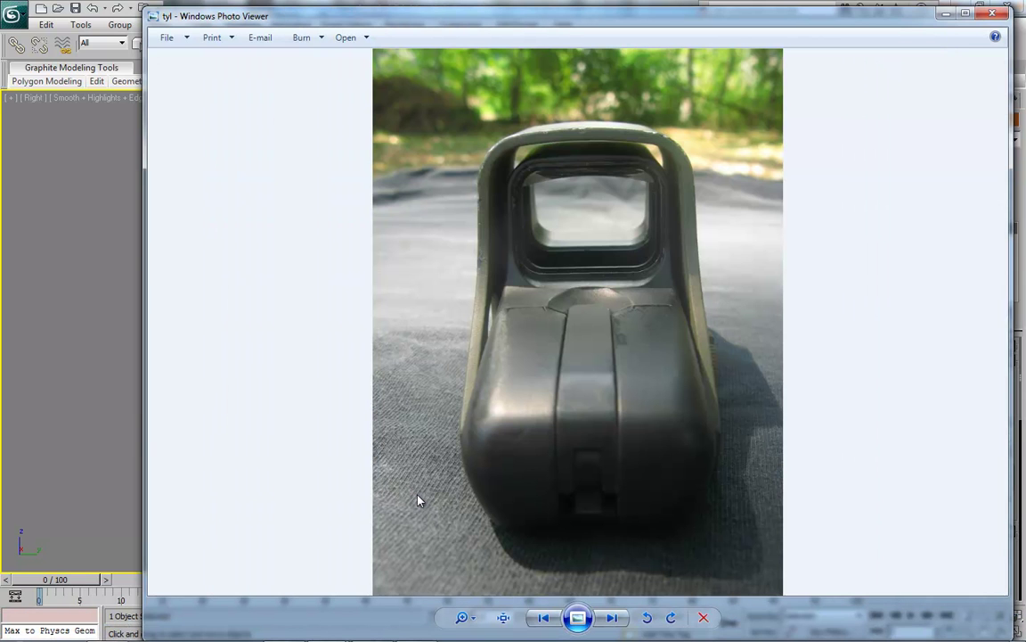
left_click(946, 16)
Start a Plane primitive and switch the viewport to the Back view.
scroll(491, 267, "down", 3)
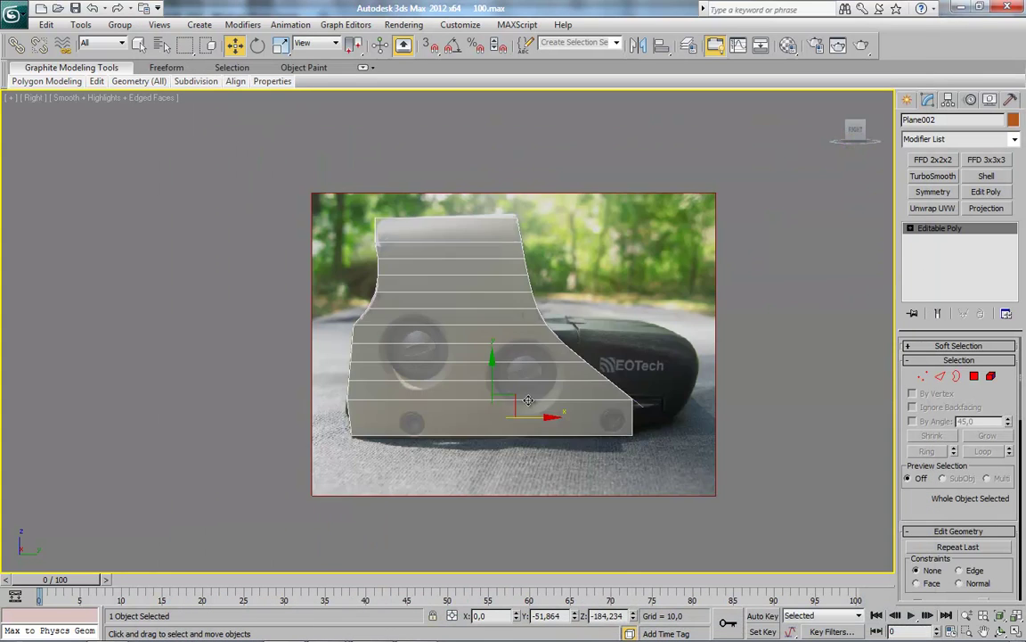
middle_click_drag(535, 446, 487, 483, "alt")
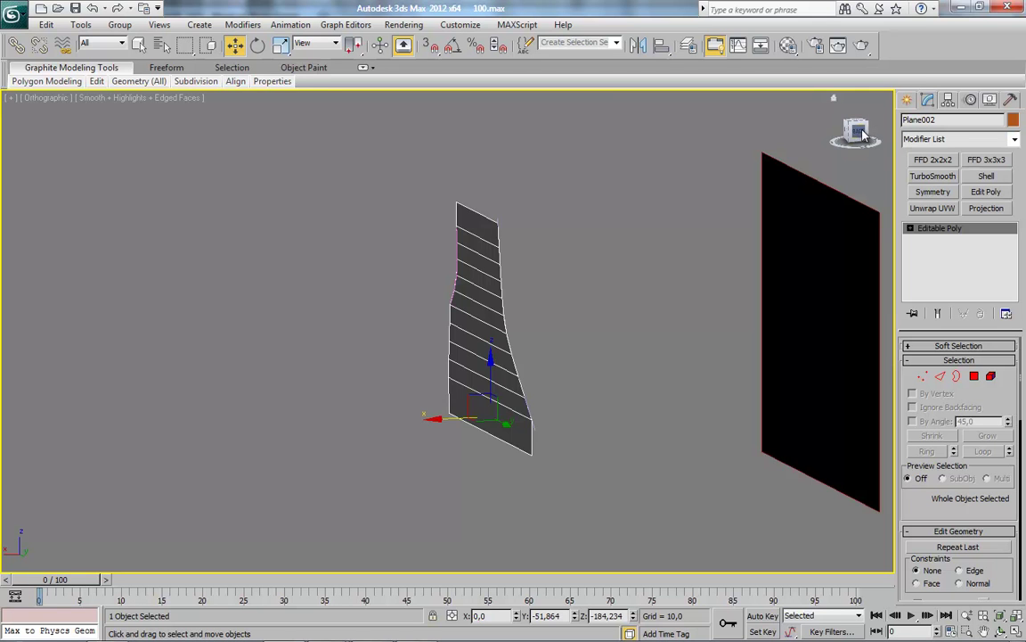
left_click(863, 134)
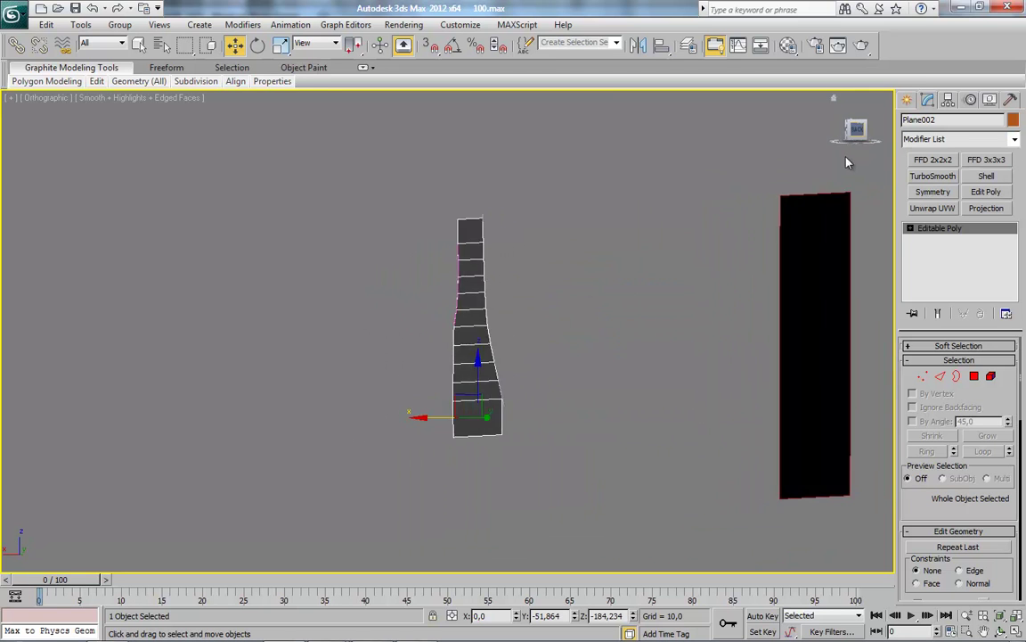
left_click(907, 99)
left_click(988, 252)
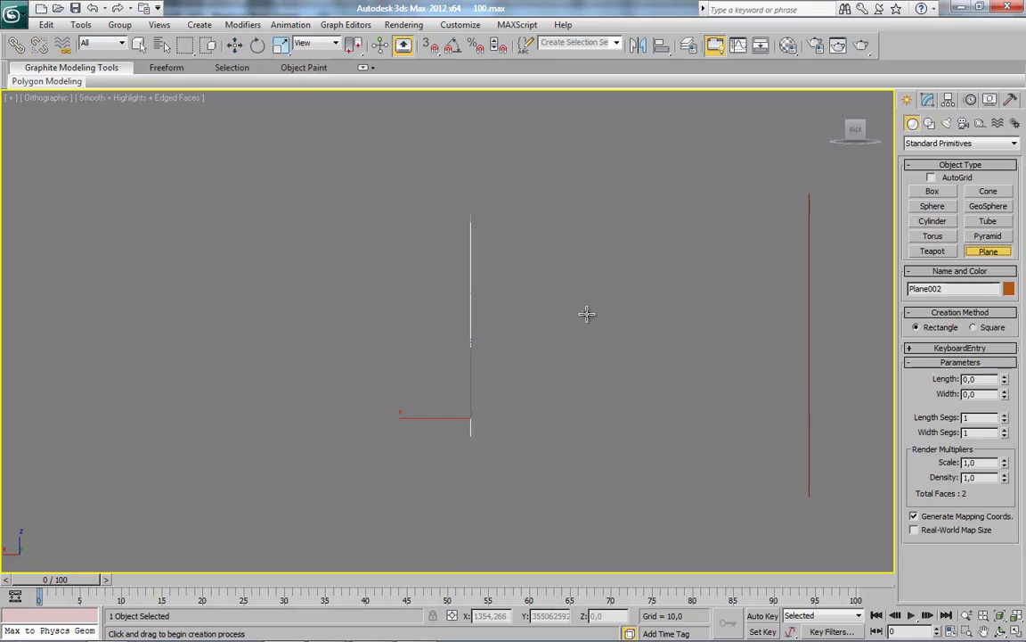
left_click(15, 16)
left_click(50, 134)
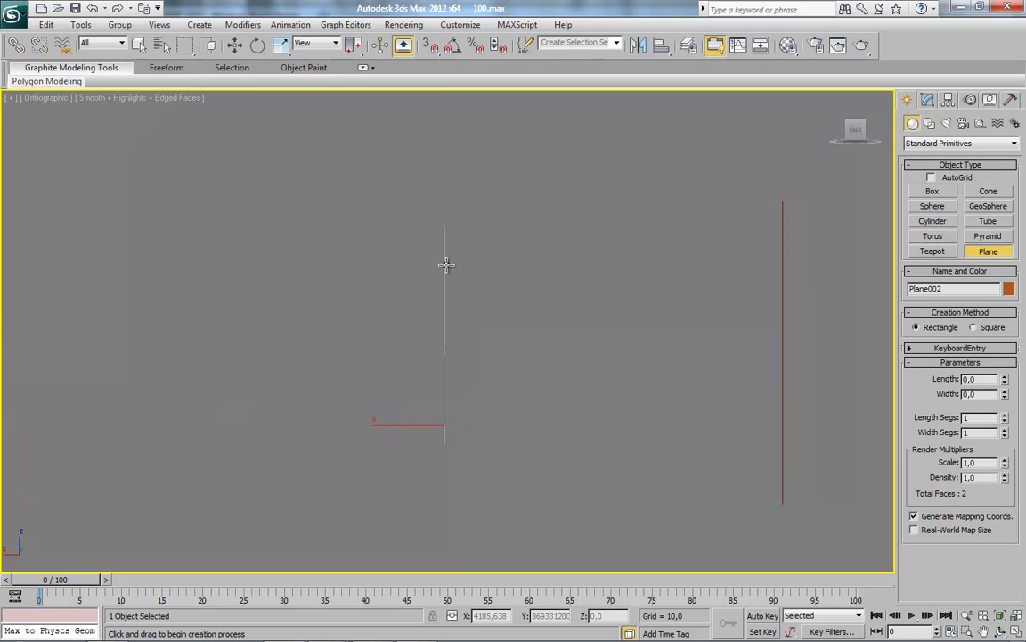
left_click(29, 99)
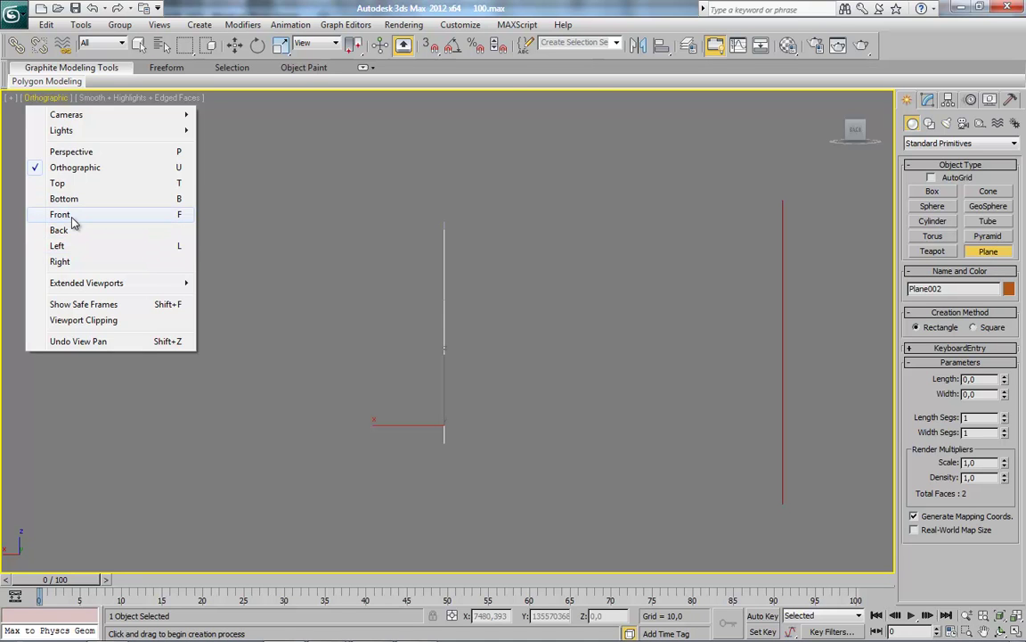
left_click(59, 230)
scroll(334, 339, "down", 3)
scroll(401, 356, "up", 3)
scroll(448, 343, "up", 2)
Draw a plane in the Back view and size it 768 long by 1024 wide.
left_click_drag(425, 225, 749, 440)
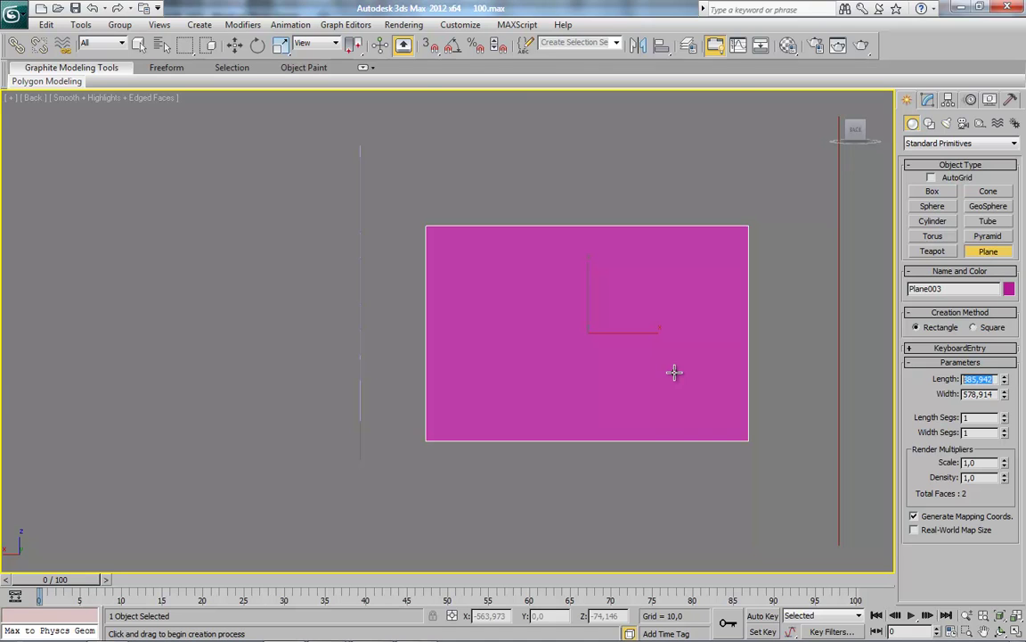
type("4")
key("Tab")
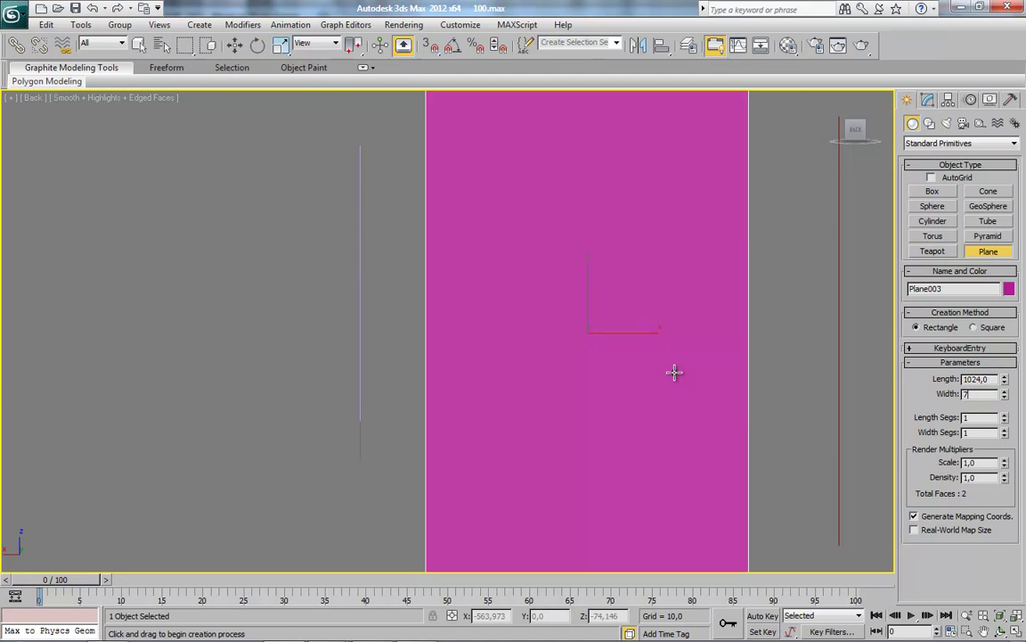
type("68")
key("Return")
scroll(599, 387, "down", 2)
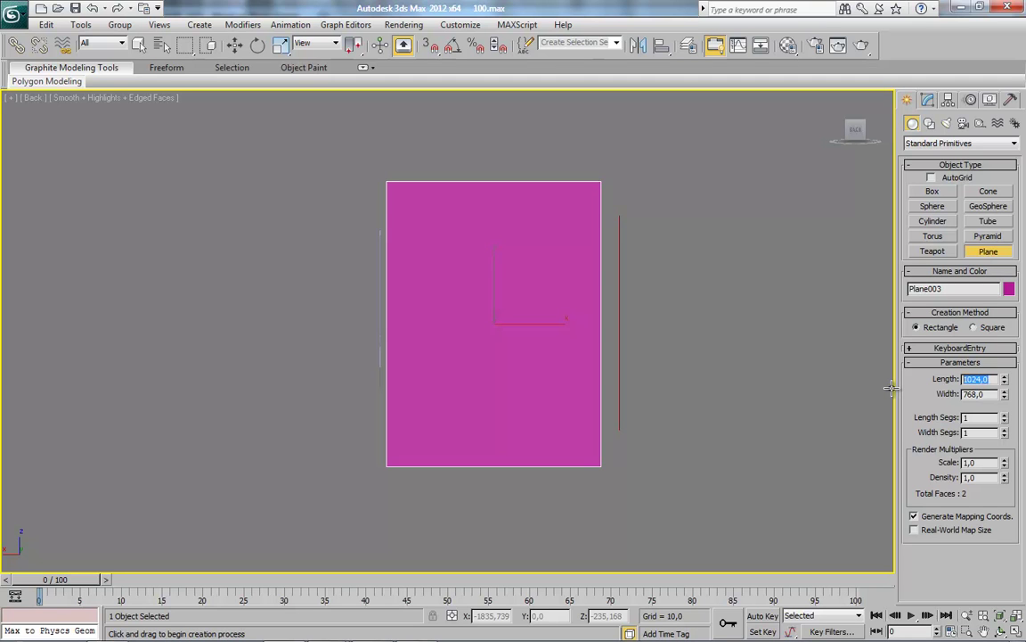
type("768")
key("Tab")
type("10")
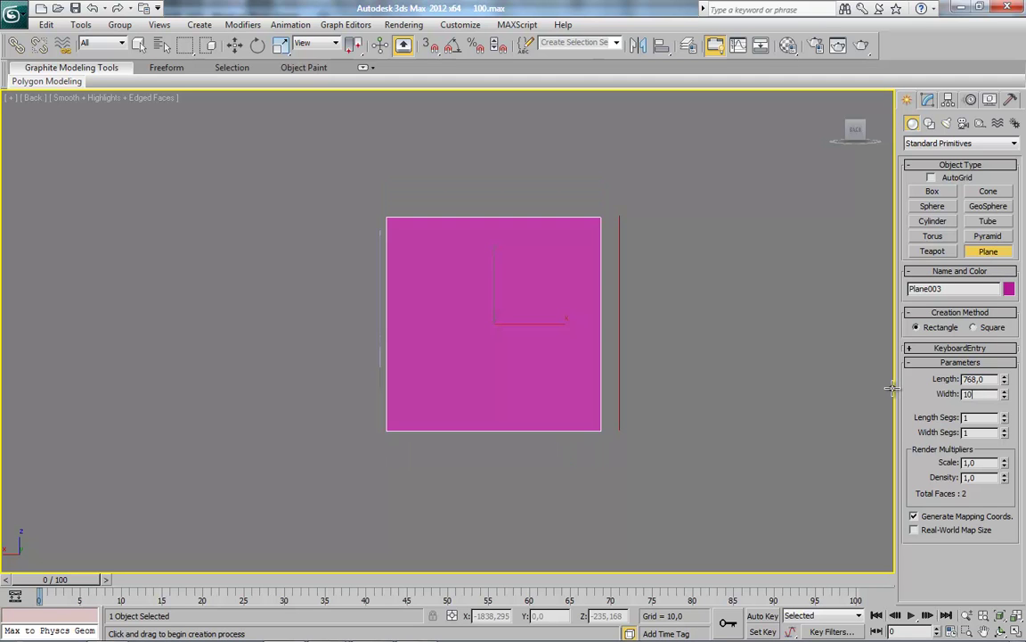
type("24")
key("Return")
Load tyl.jpg into the material's map and assign that material to Plane003.
key("w")
key("m")
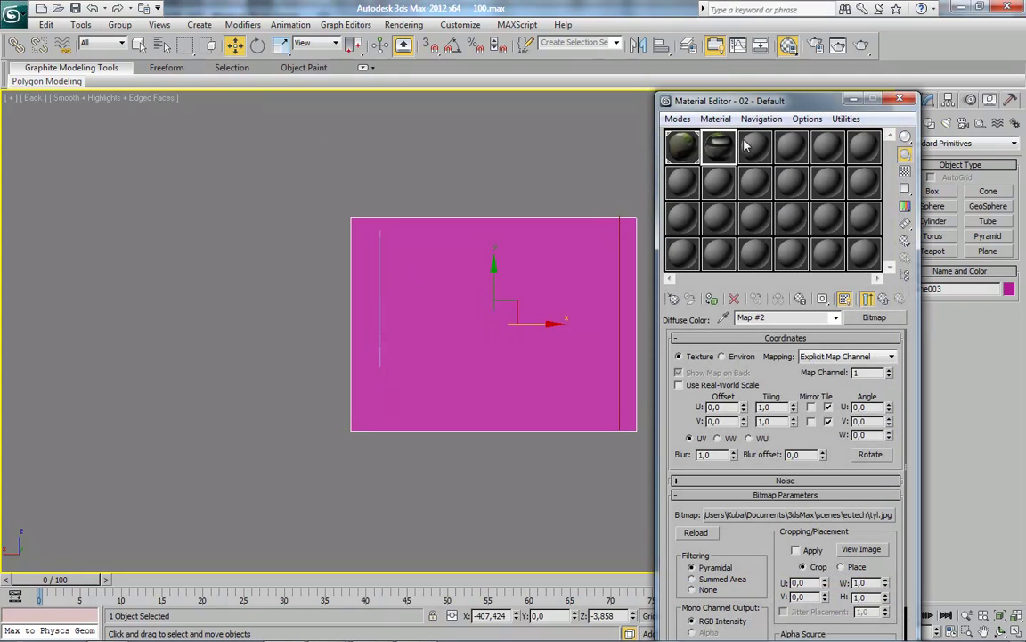
left_click(794, 517)
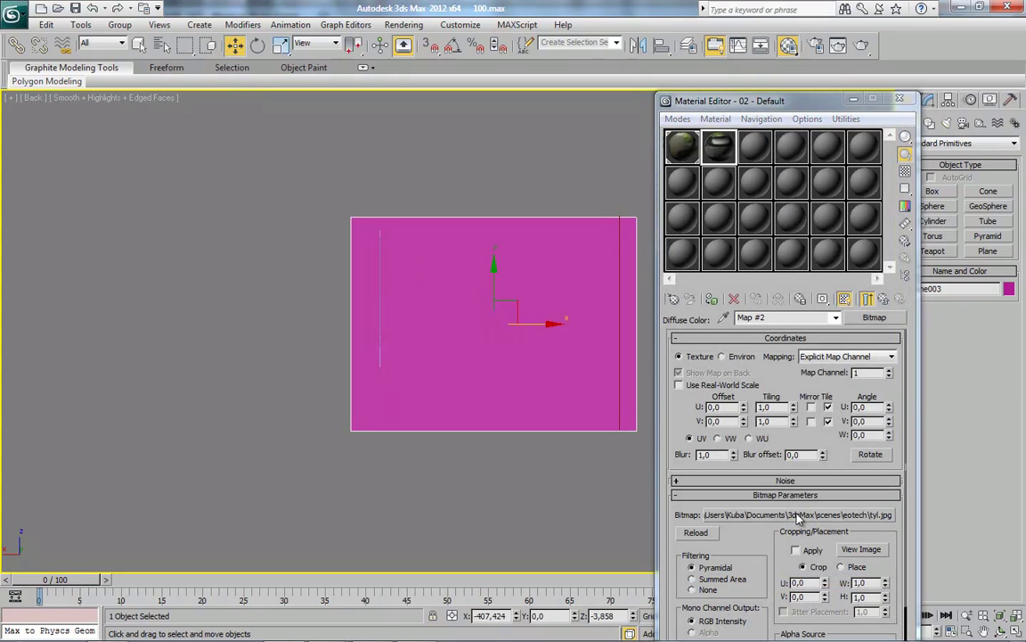
scroll(1010, 357, "down", 3)
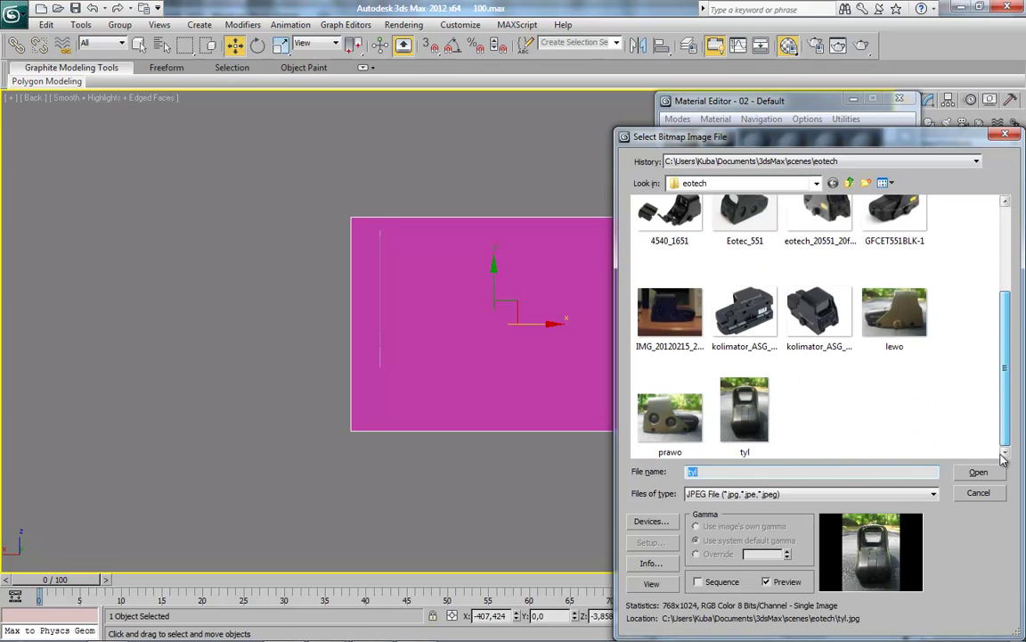
double_click(670, 370)
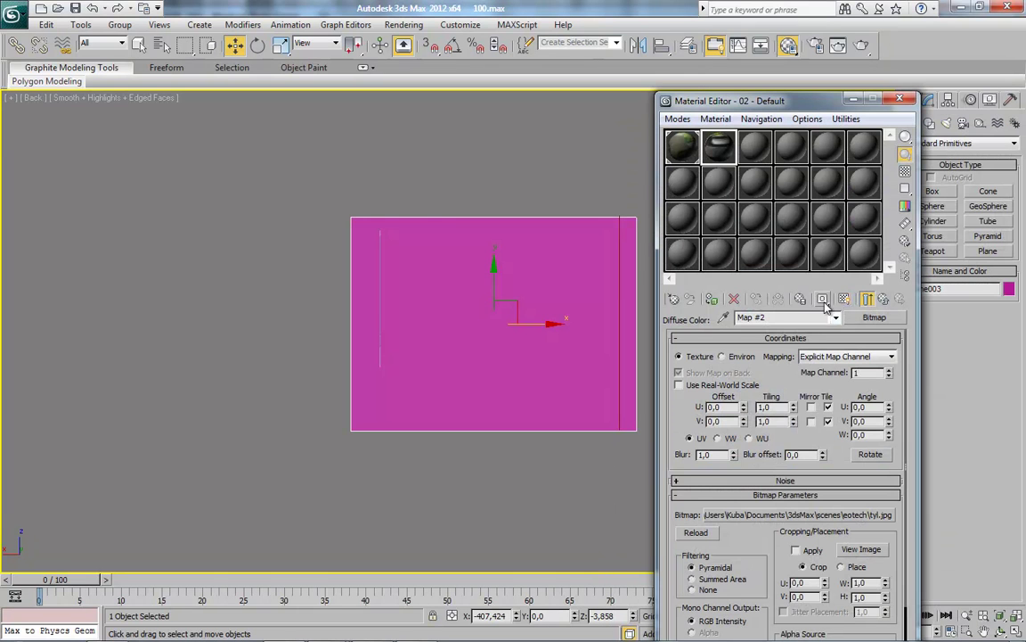
left_click(711, 298)
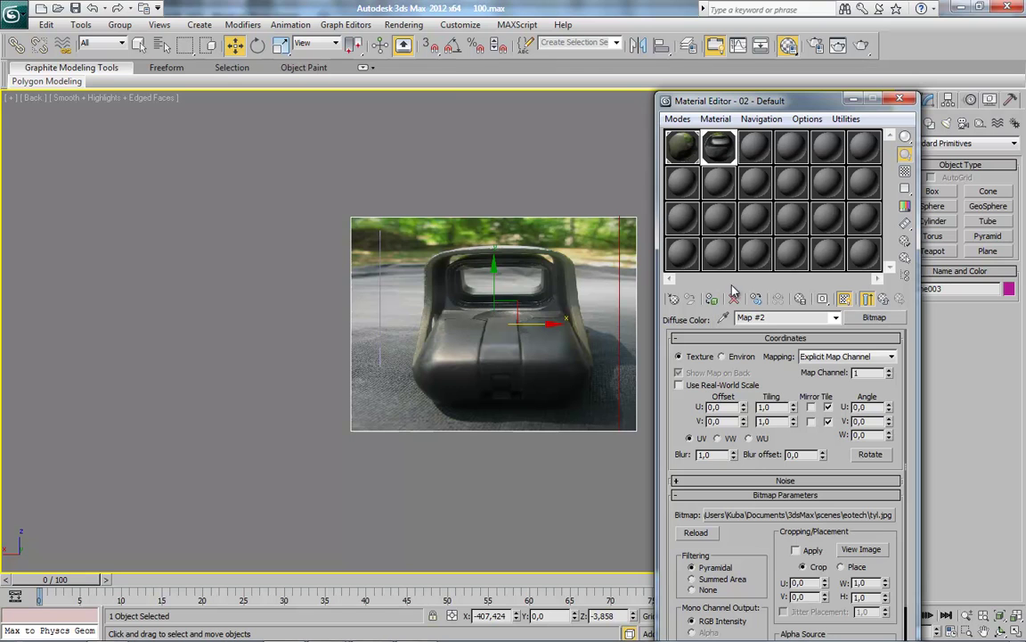
left_click(901, 100)
Resize Plane003 to length 1024 and width 768.
left_click(928, 99)
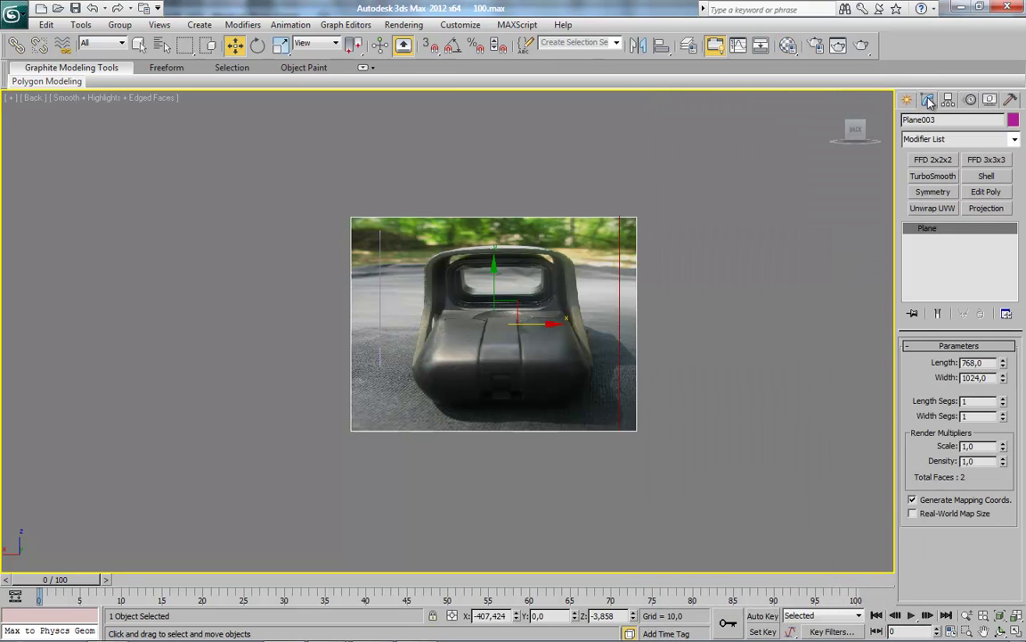
type("1024")
key("Tab")
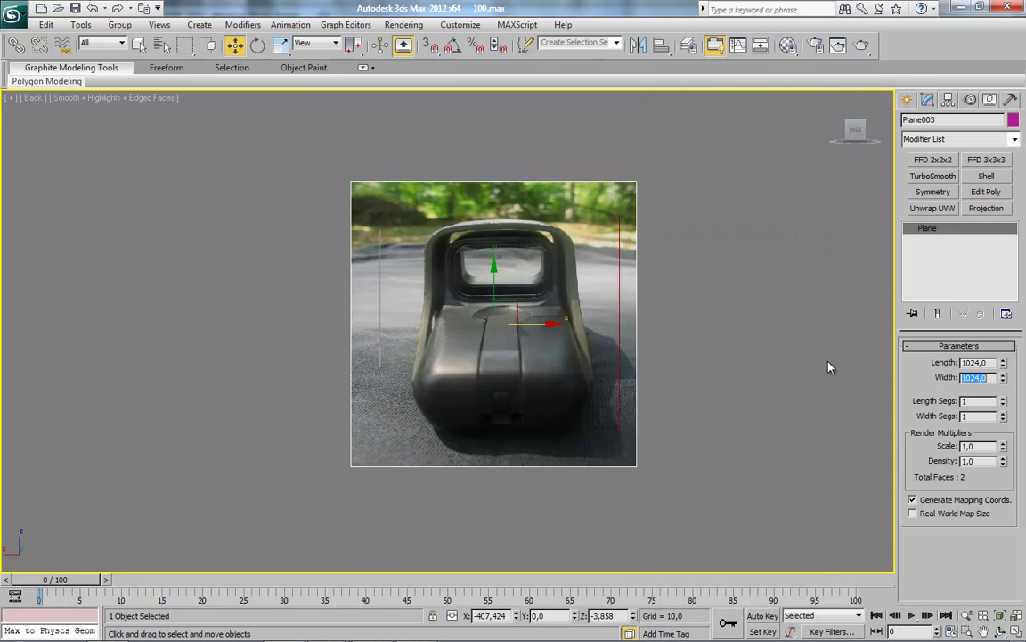
type("768")
key("Return")
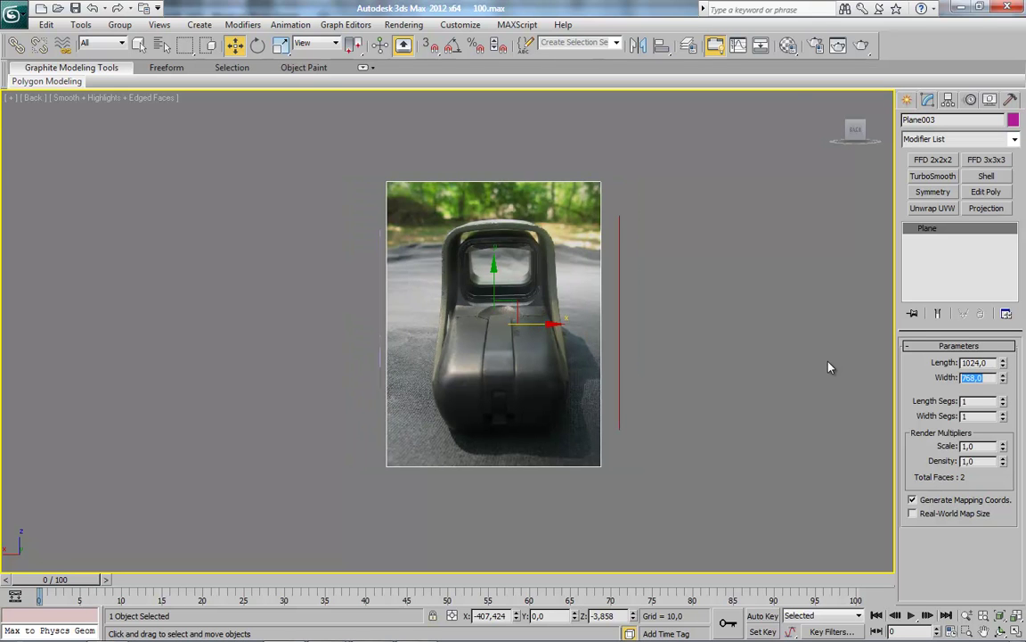
scroll(643, 378, "up", 3)
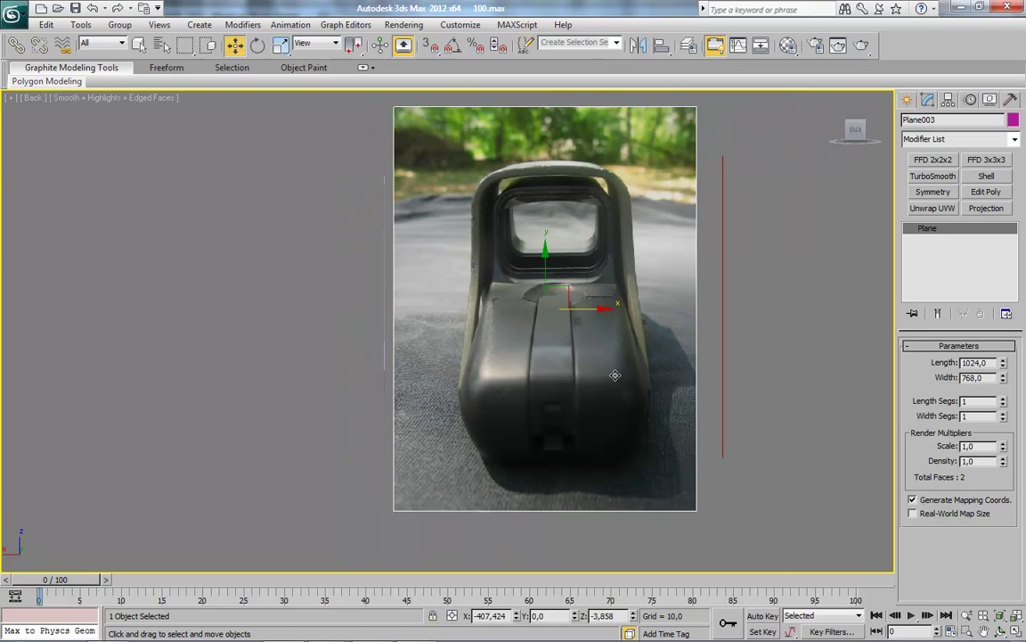
Draw a thin guide box over the side profile photo in the Right view.
middle_click_drag(618, 376, 567, 305, "alt")
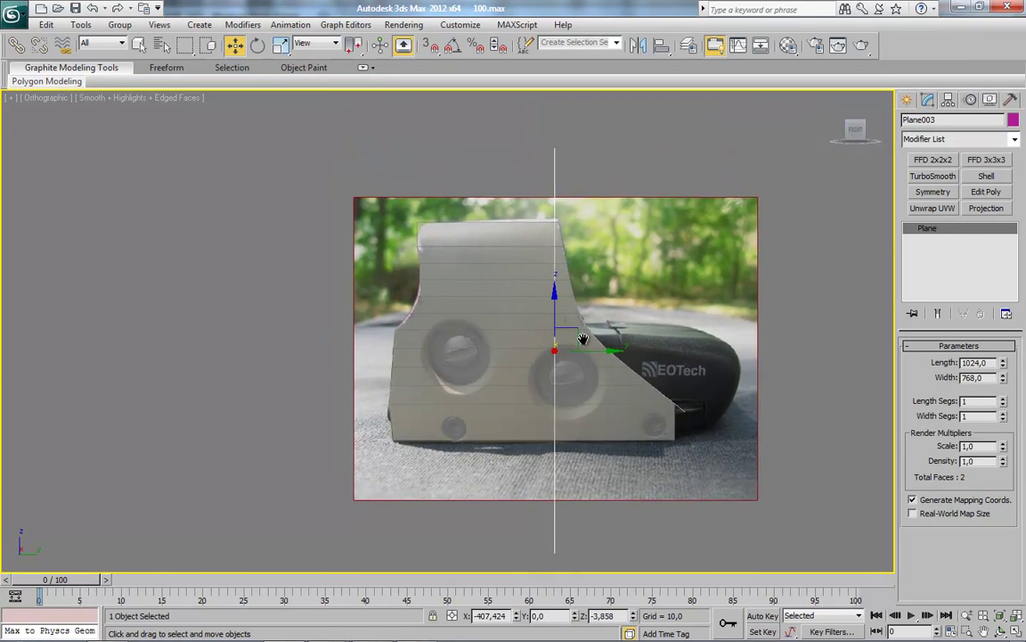
scroll(567, 305, "up", 2)
left_click_drag(625, 373, 803, 372)
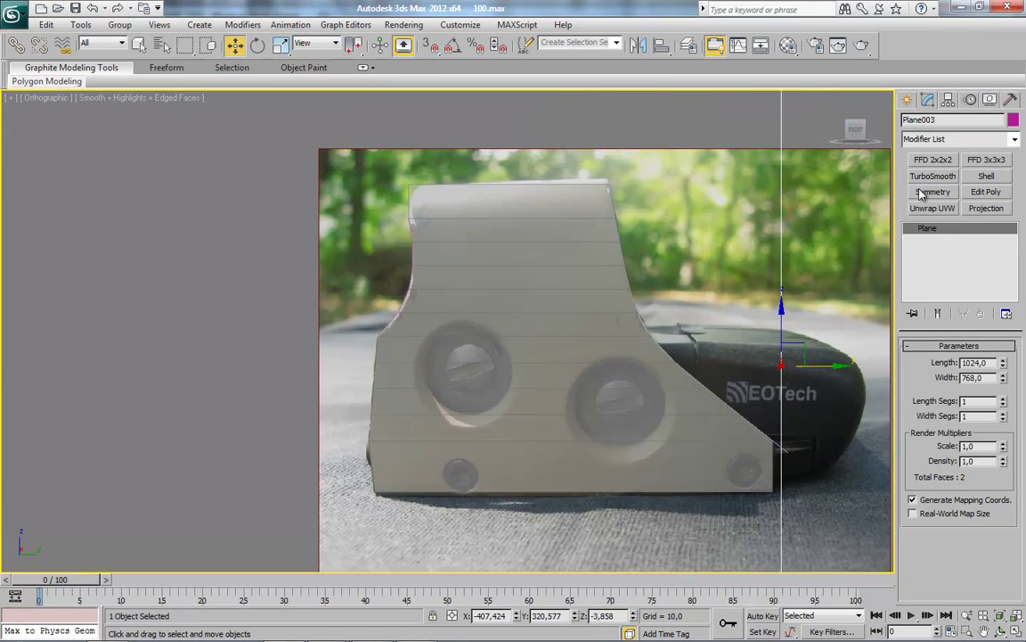
left_click(909, 99)
left_click(932, 191)
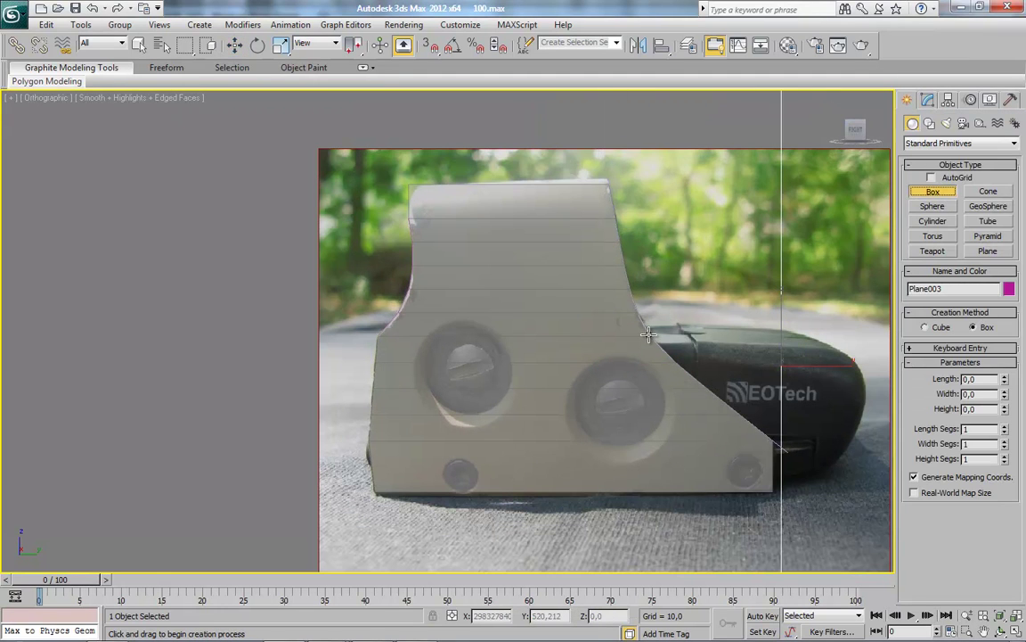
left_click(49, 97)
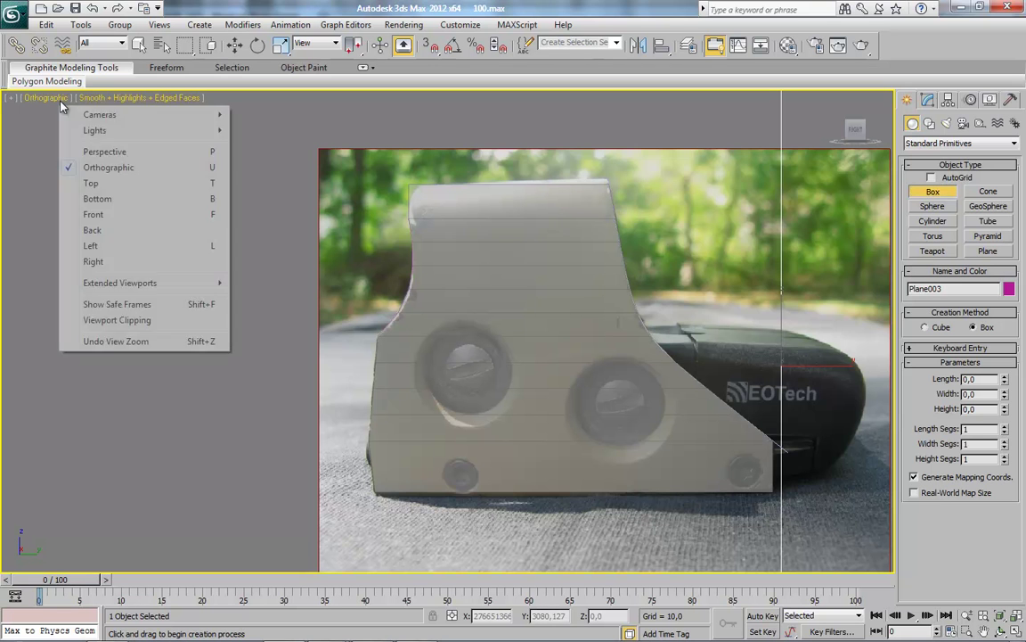
left_click(103, 259)
key("z")
scroll(401, 294, "up", 5)
left_click_drag(525, 427, 407, 123)
key("w")
In the Back view, move the front photo plane Plane003 to meet the guide box.
mouse_move(856, 130)
left_mouse_down()
mouse_move(881, 125)
mouse_move(805, 201)
mouse_move(486, 332)
left_mouse_up()
left_click(565, 331)
middle_click_drag(582, 411, 419, 372, "alt")
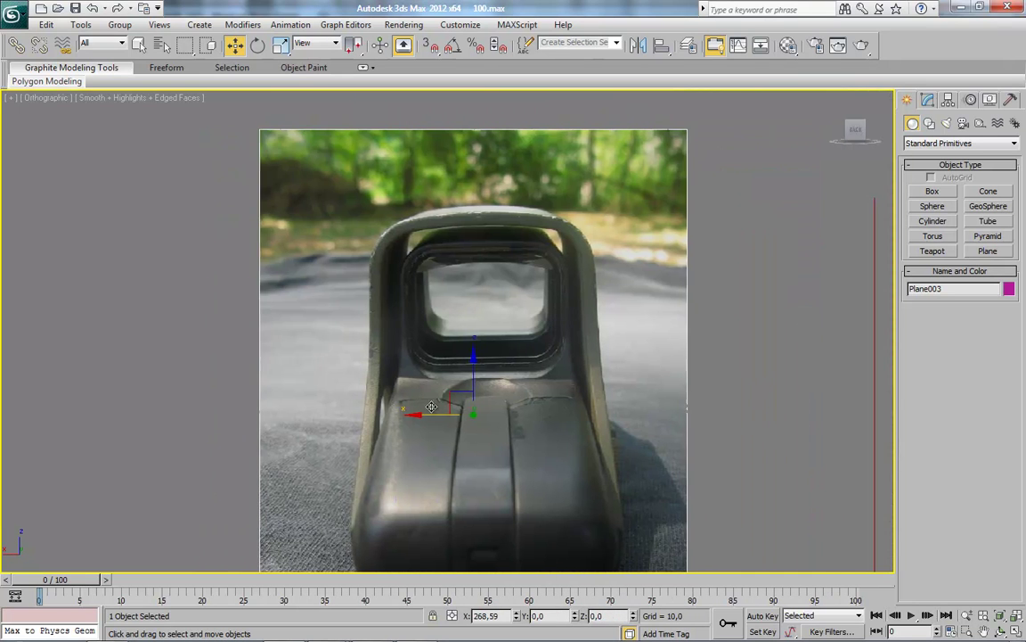
left_click_drag(399, 369, 585, 352)
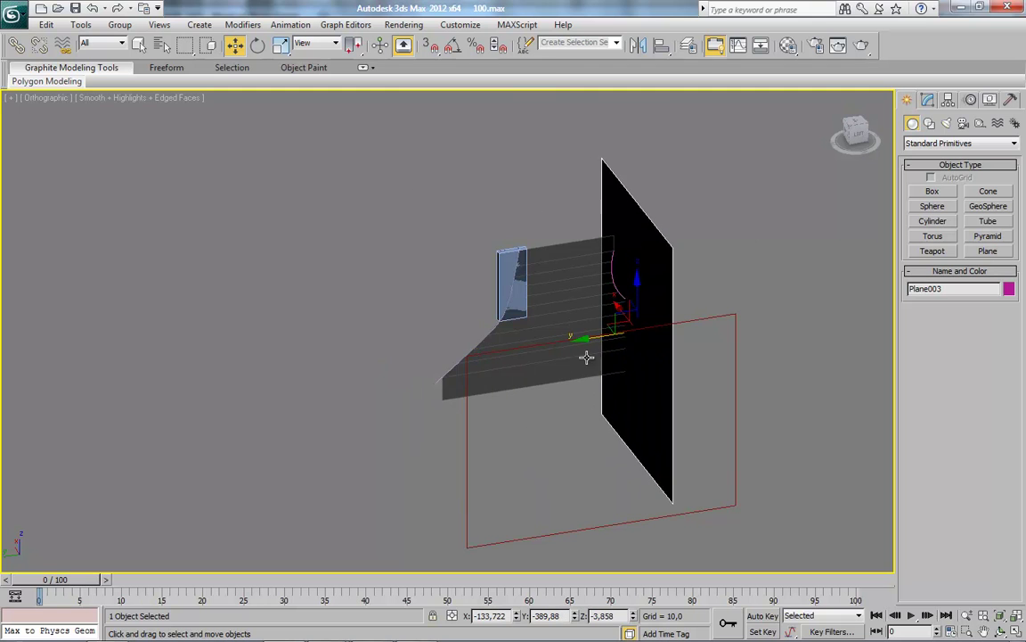
left_click(845, 132)
scroll(493, 419, "up", 4)
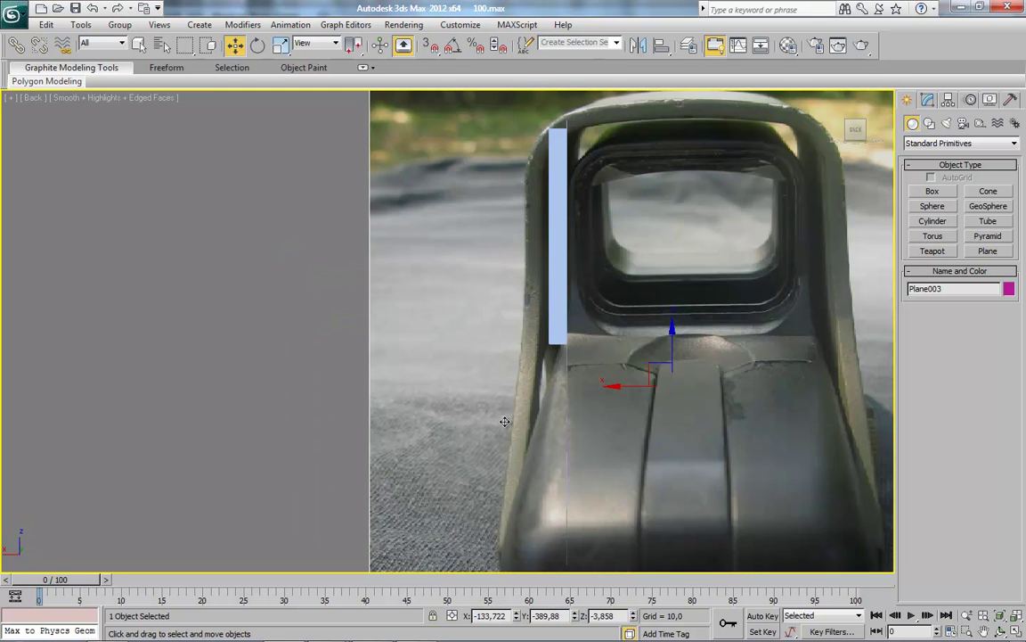
scroll(575, 399, "up", 2)
left_click_drag(576, 399, 491, 399)
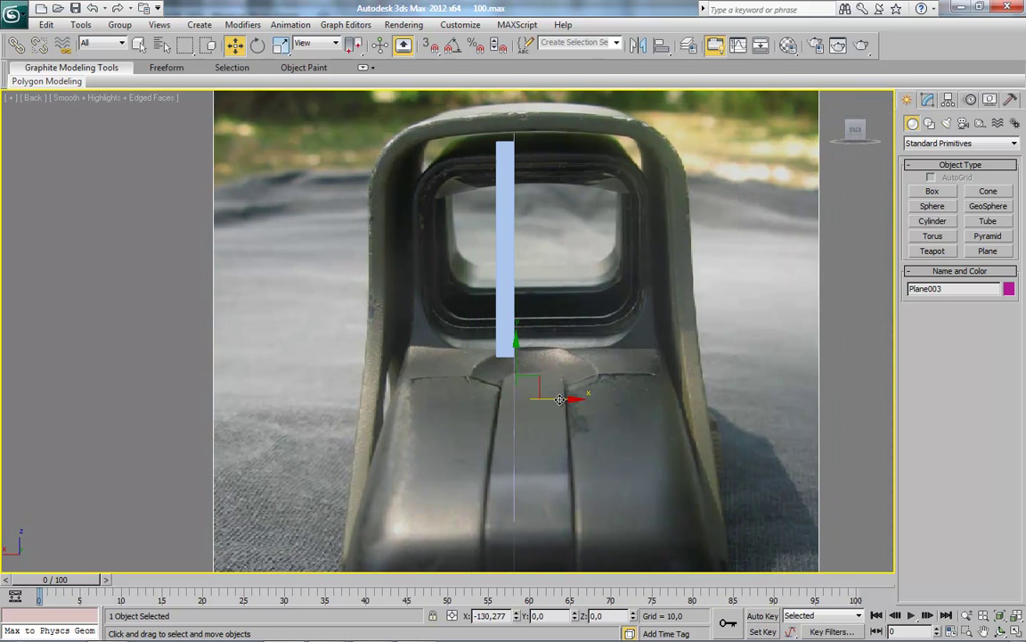
left_click_drag(578, 399, 590, 402)
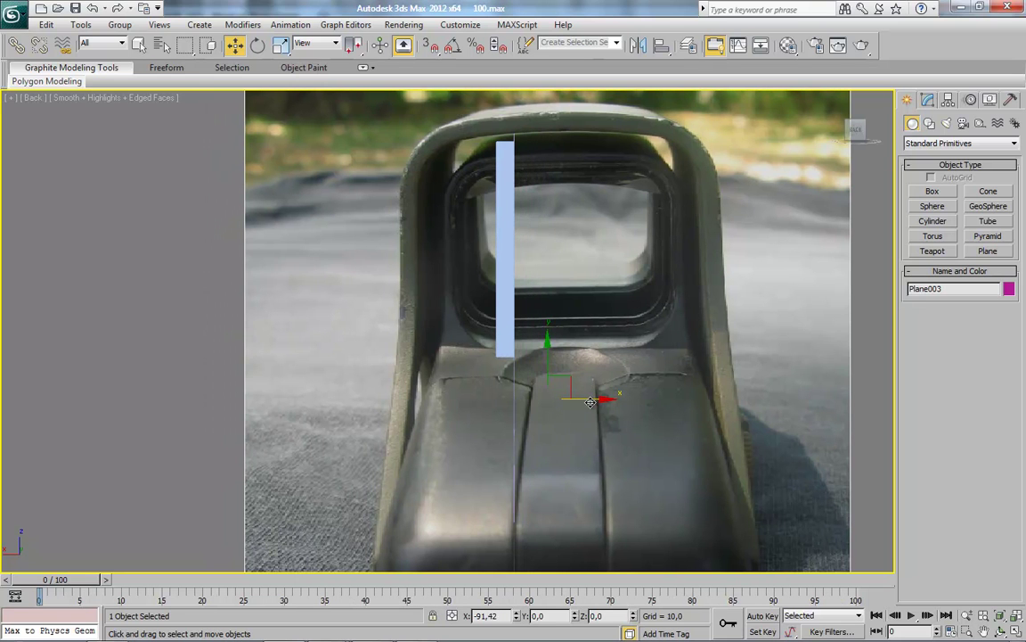
Scale the front photo down to about 92% and align it with the box.
left_click(281, 45)
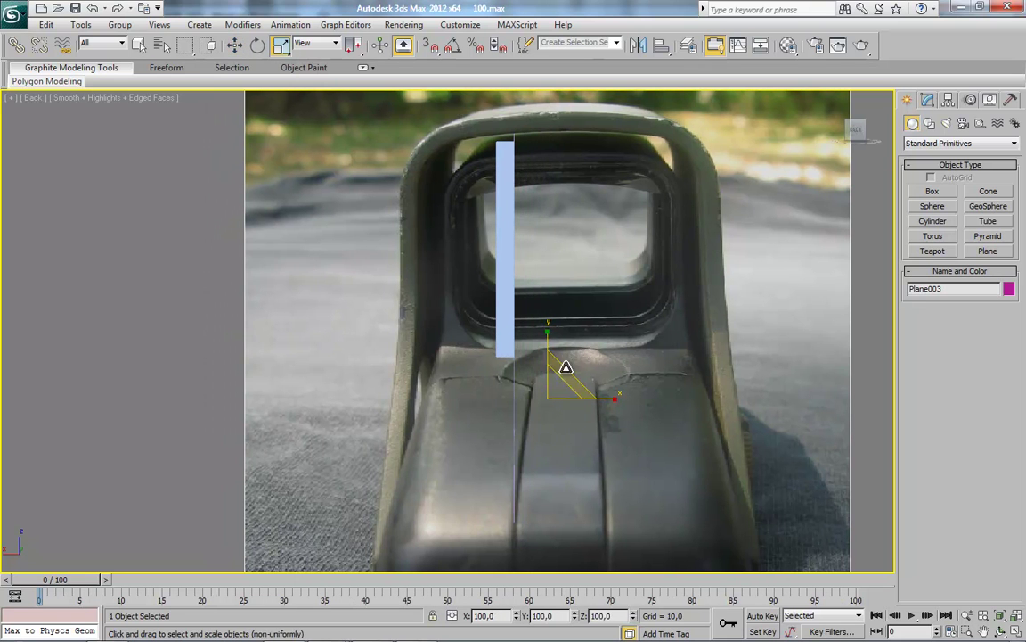
left_click_drag(564, 366, 556, 367)
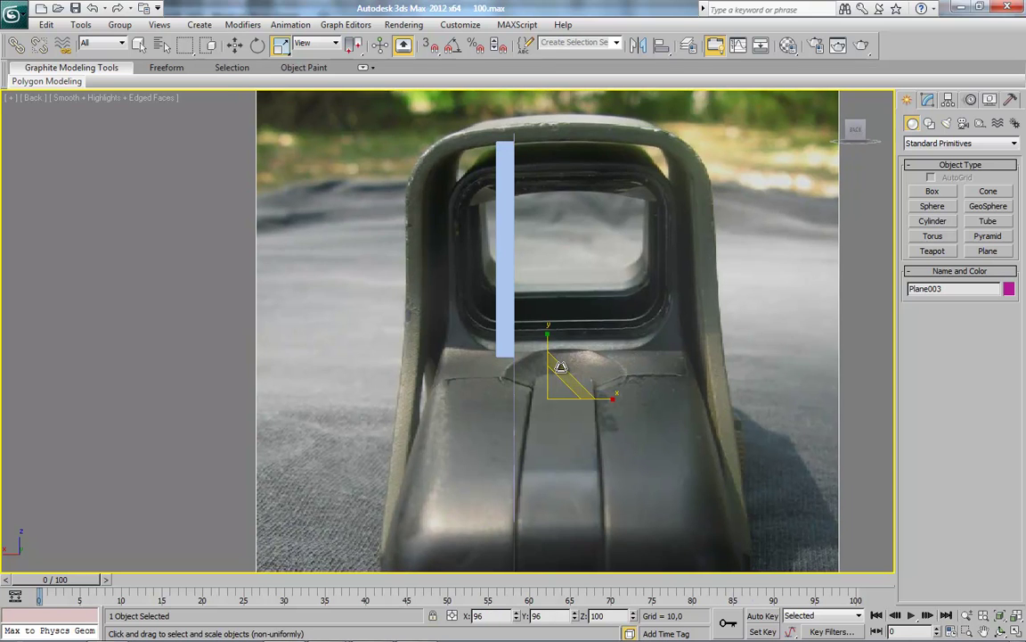
key("w")
left_click_drag(546, 360, 546, 360)
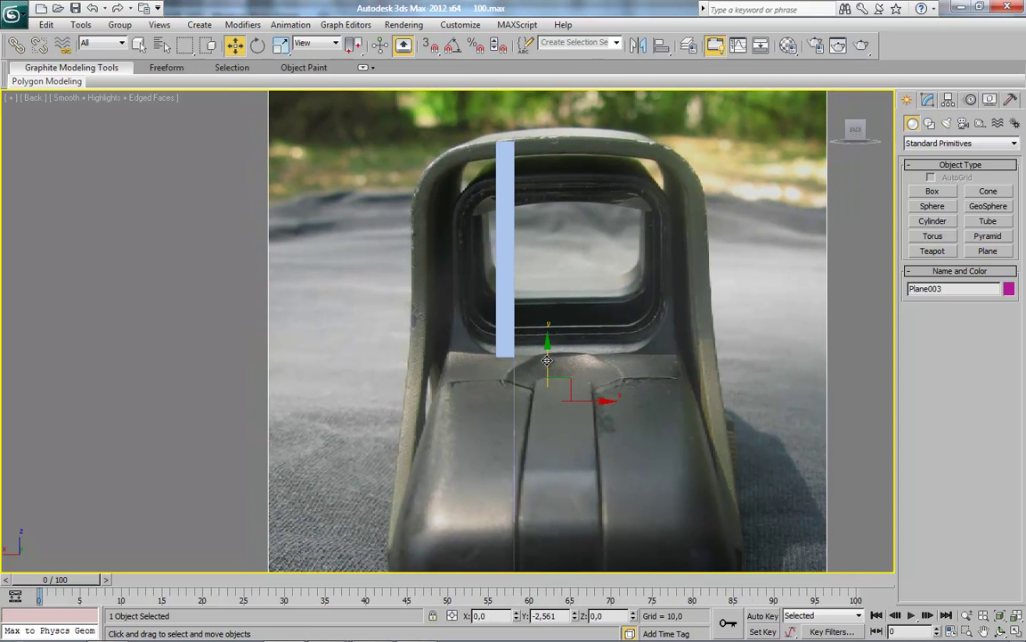
key("r")
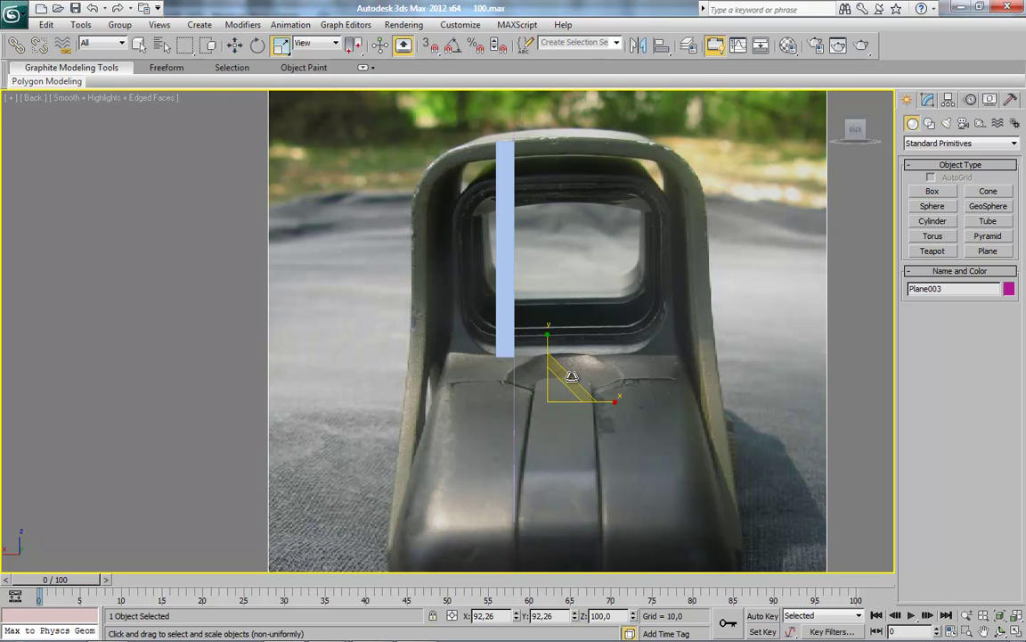
left_click_drag(570, 376, 567, 374)
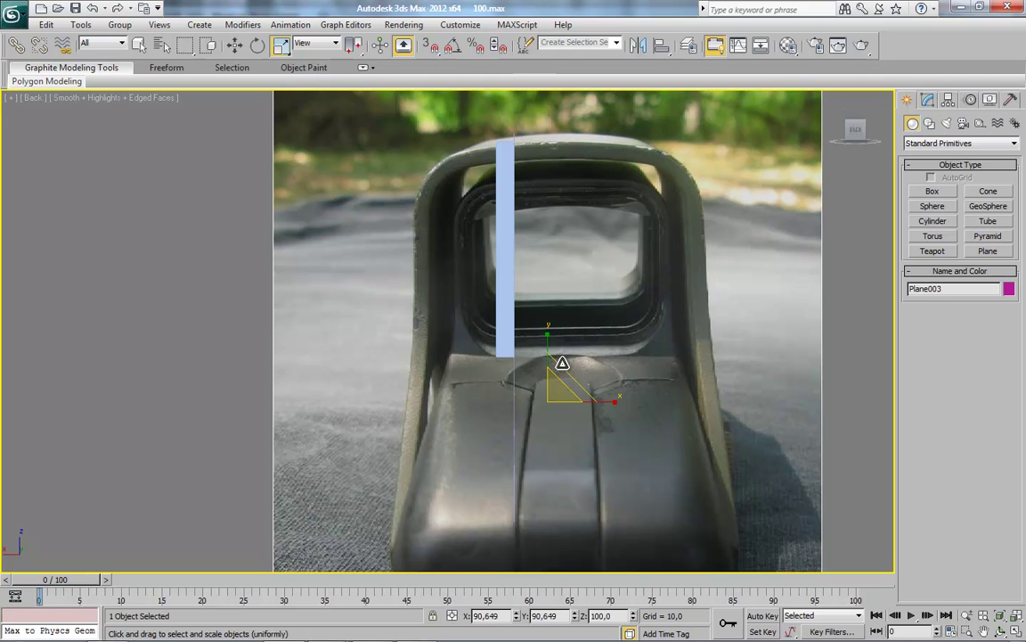
key("w")
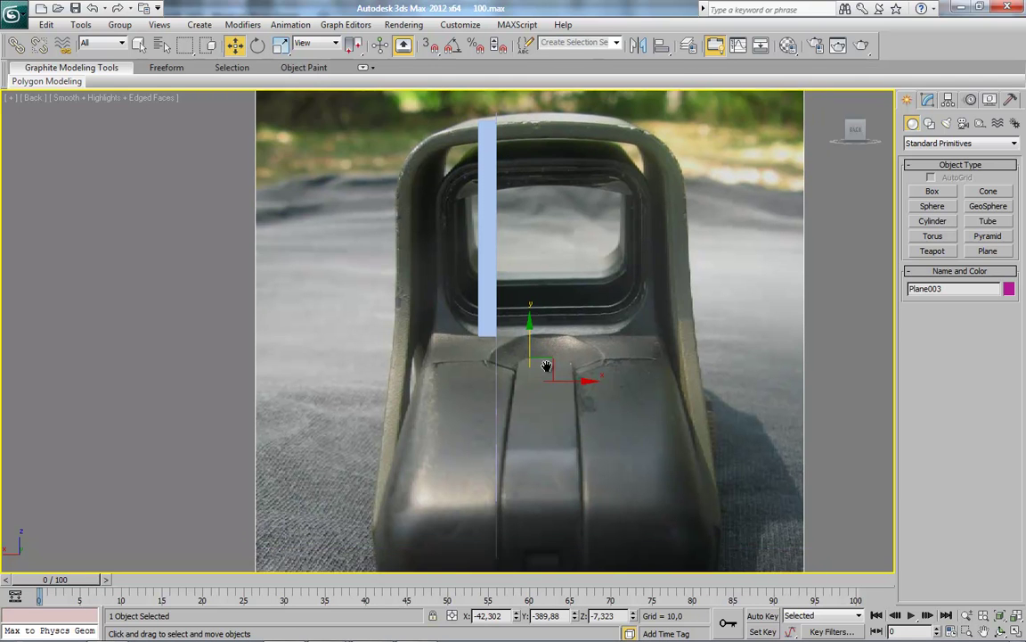
scroll(577, 401, "down", 2)
Move Plane003's pivot up to its top edge and center the photo at X 0.
left_click(928, 99)
left_click(948, 99)
left_click(944, 192)
left_click_drag(524, 328, 530, 158)
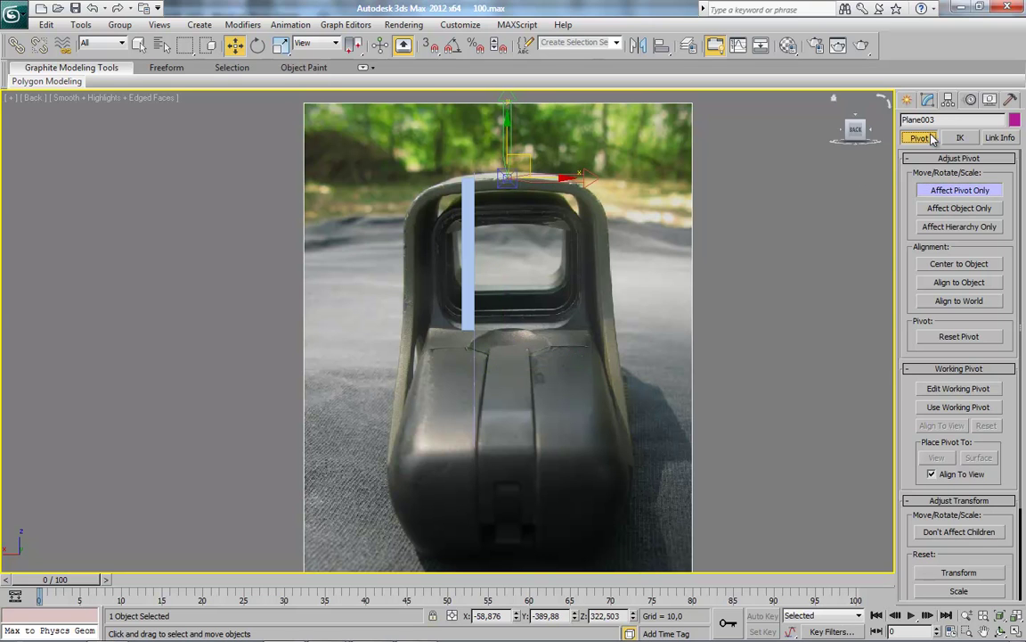
left_click(959, 190)
type("-0")
key("Return")
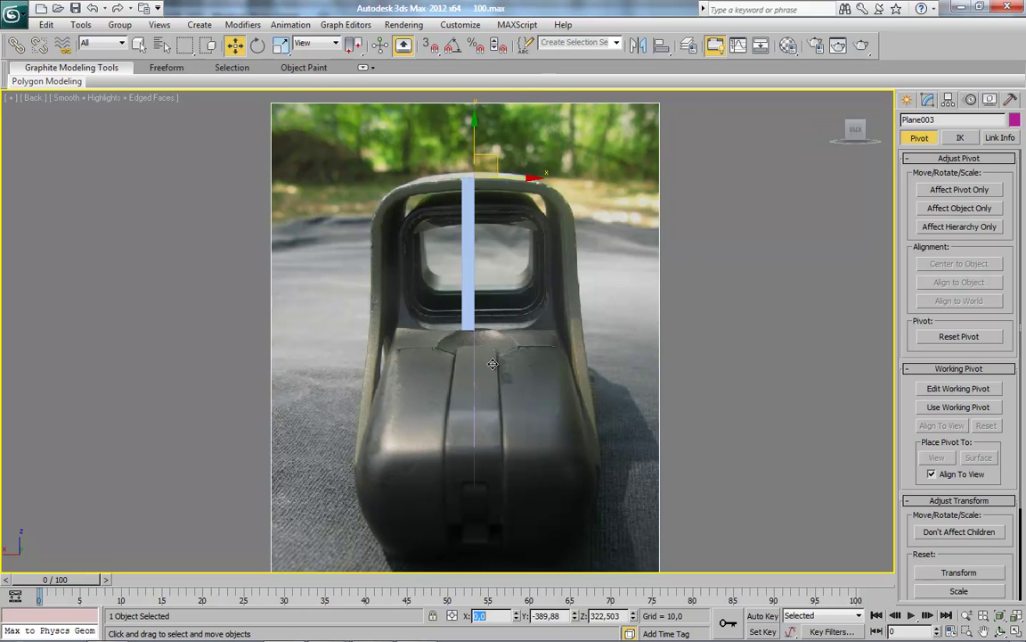
Move the front photo plane back along Y to about −918,863.
left_click(432, 276)
middle_click_drag(384, 304, 527, 354, "alt")
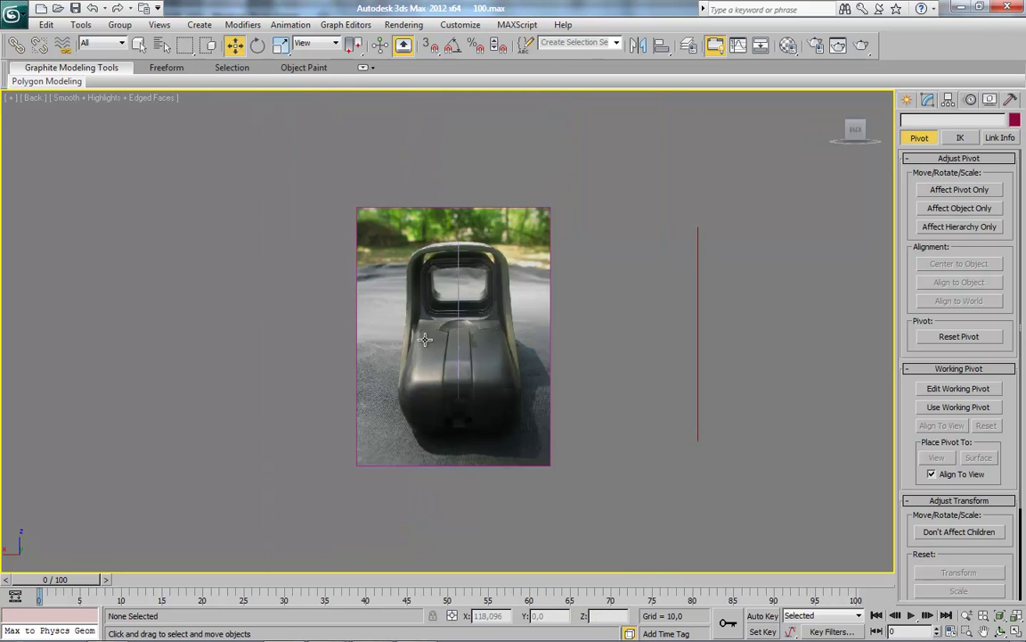
left_click(435, 321)
middle_click_drag(434, 321, 416, 328, "alt")
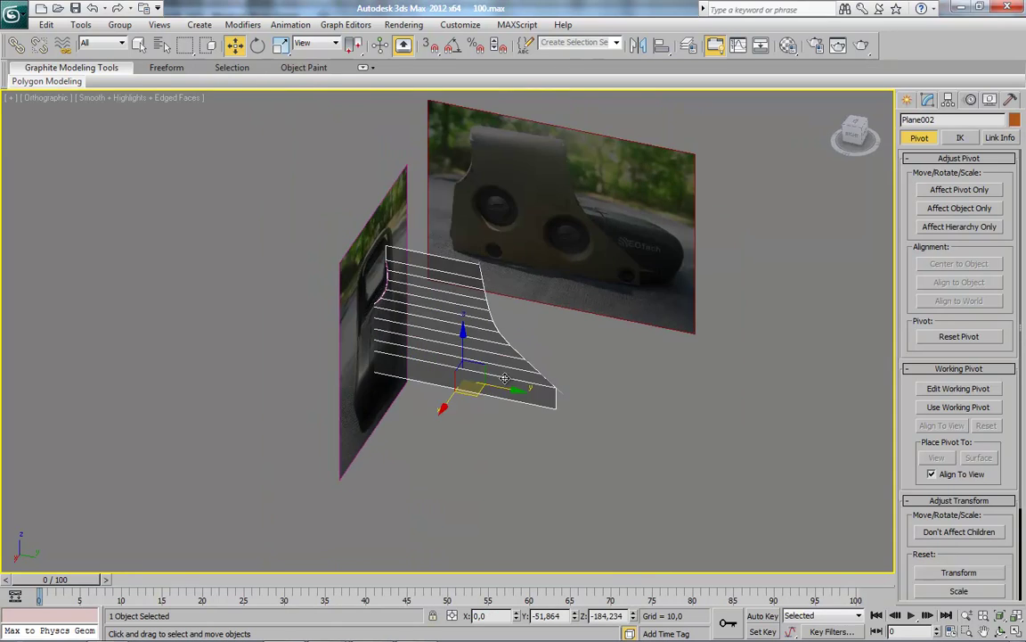
left_click(362, 323)
left_click_drag(419, 254, 283, 222)
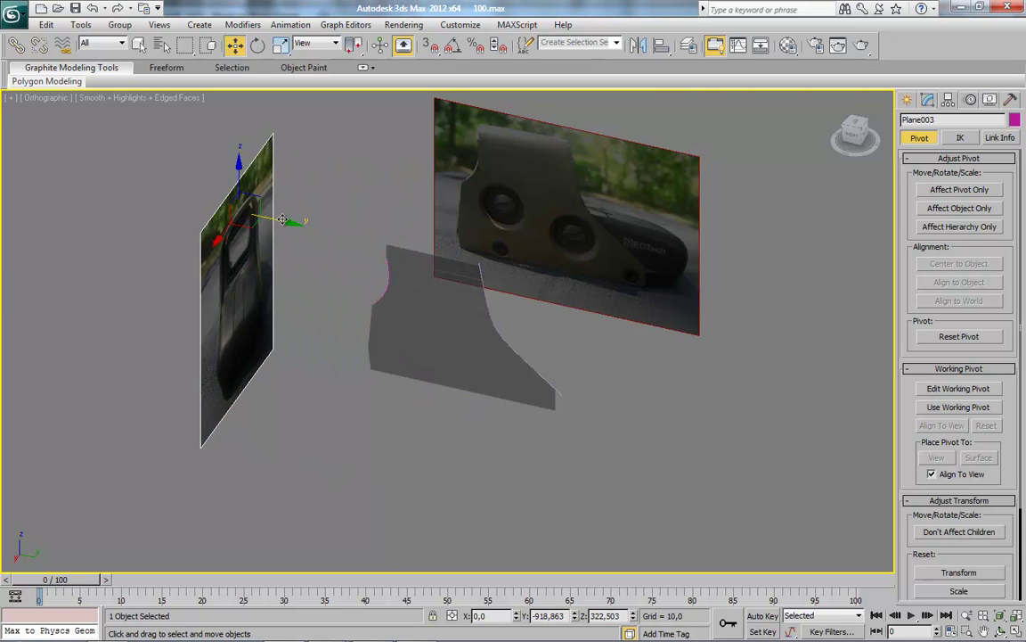
right_click(229, 252)
Freeze the front photo plane Plane003 through Object Properties.
left_click(271, 339)
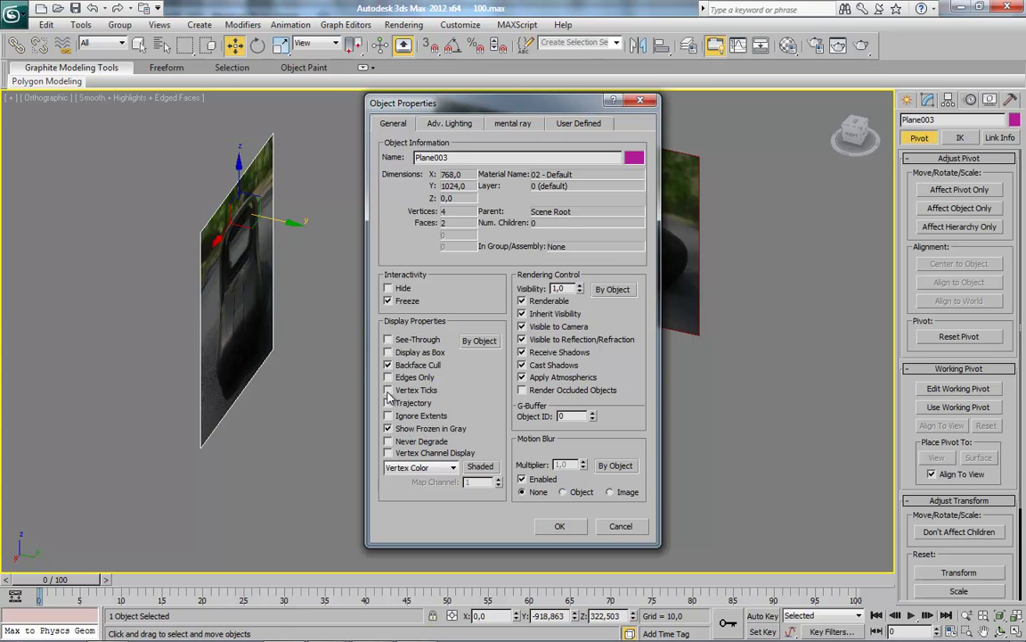
left_click(560, 525)
mouse_move(419, 384)
middle_mouse_down("alt")
mouse_move(437, 348)
mouse_move(902, 214)
middle_mouse_up("alt")
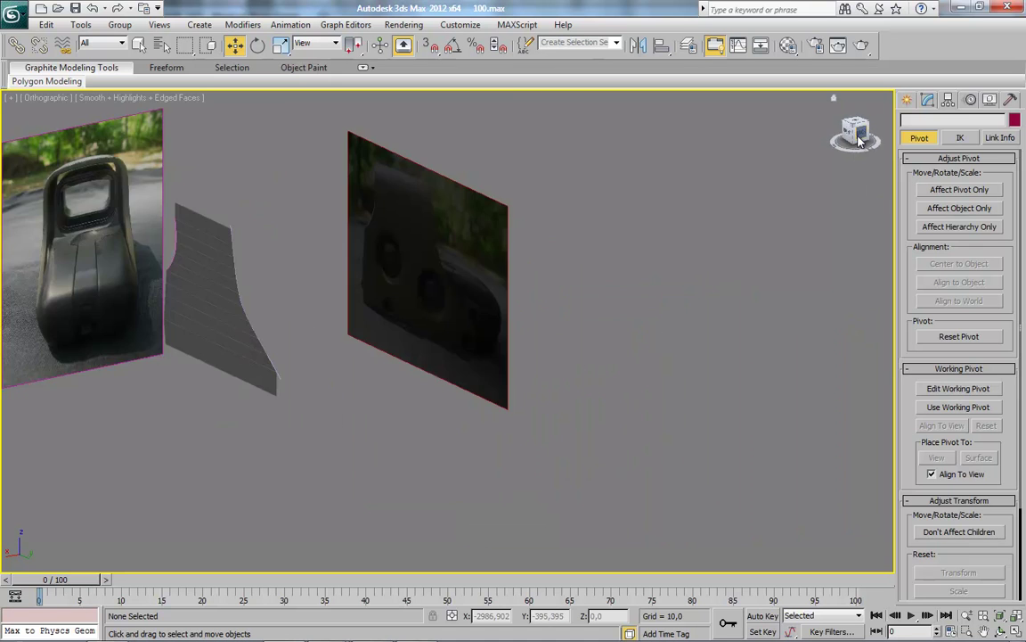
In the Back view, shift the three remaining objects left to the hood's edge.
left_click(859, 139)
key("ctrl+a")
scroll(367, 258, "up", 3)
left_click_drag(457, 317, 355, 318)
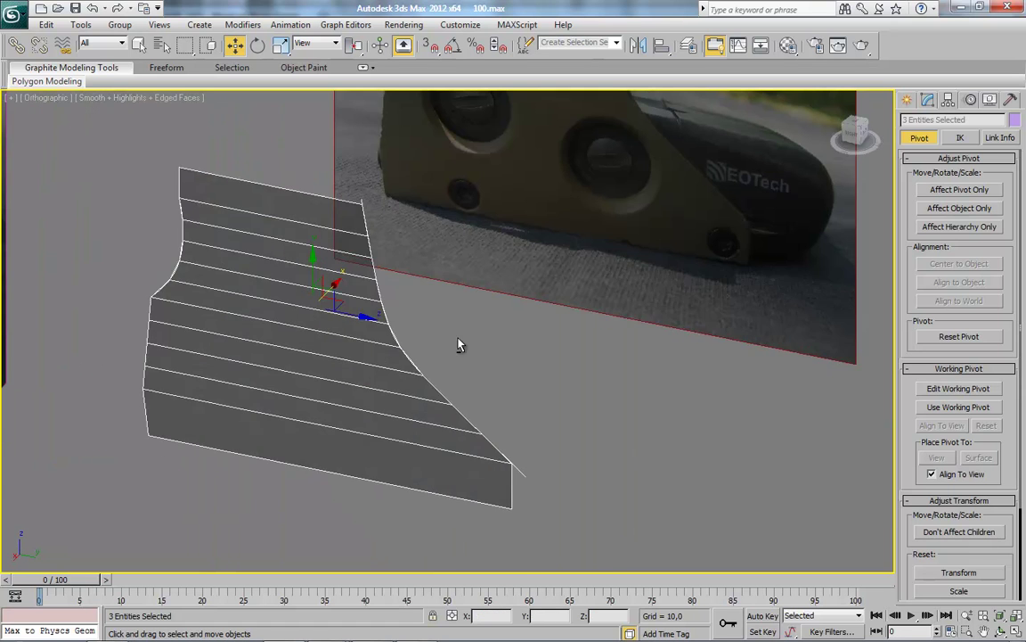
Select Curve001 and the second profile curve and build a poly surface between them.
middle_click_drag(354, 318, 182, 300, "alt")
left_click(182, 300)
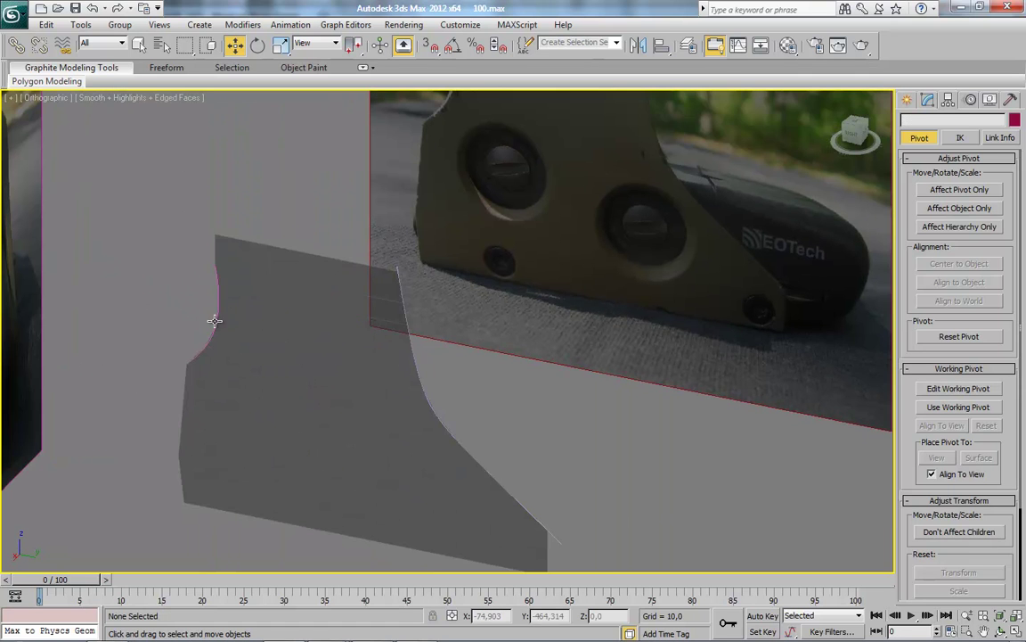
left_click(215, 320)
left_click(416, 356, "ctrl")
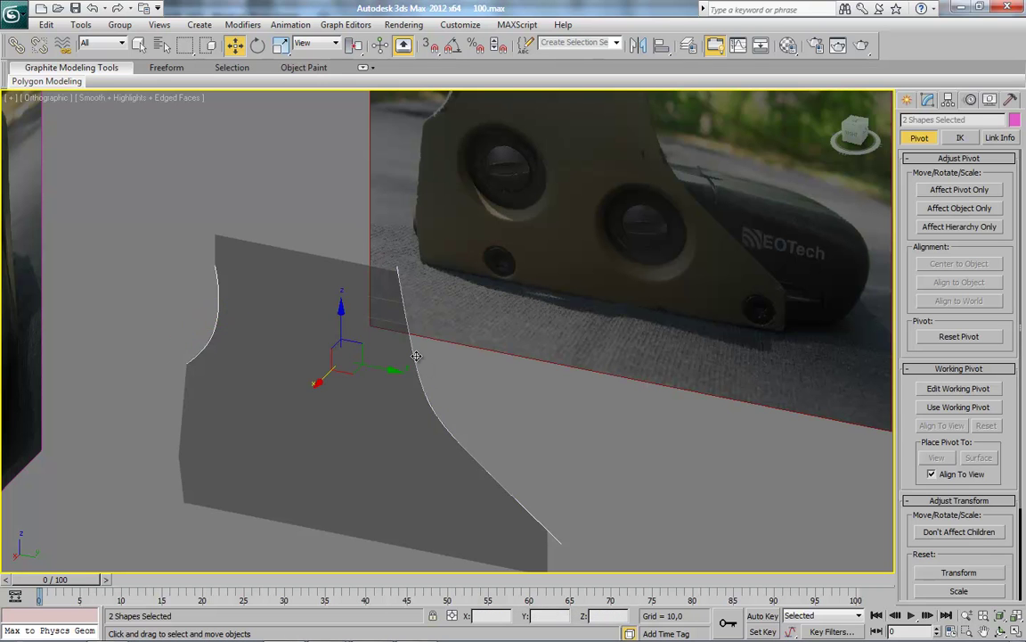
left_click(928, 99)
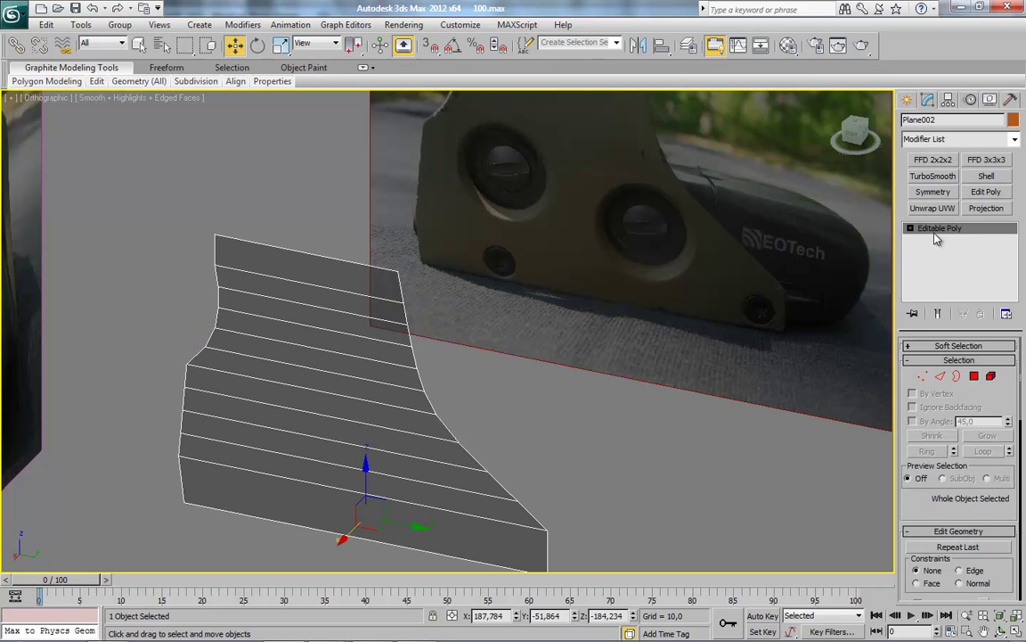
In Edge mode, select the surface's top corner edge from the Back view.
key("2")
left_click(383, 265)
key("k")
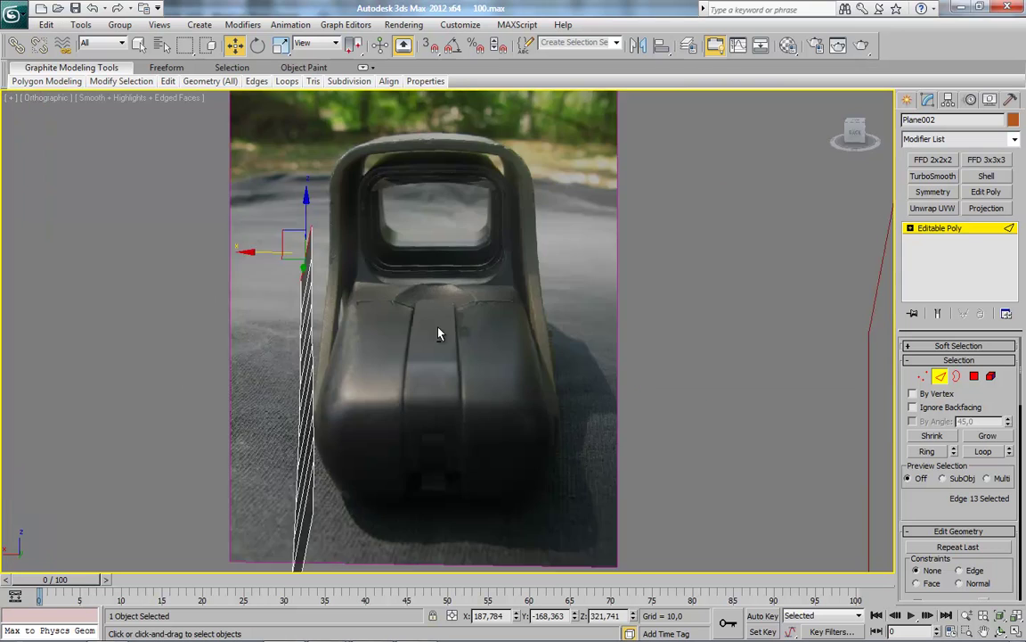
middle_click_drag(374, 301, 383, 304)
scroll(382, 304, "up", 4)
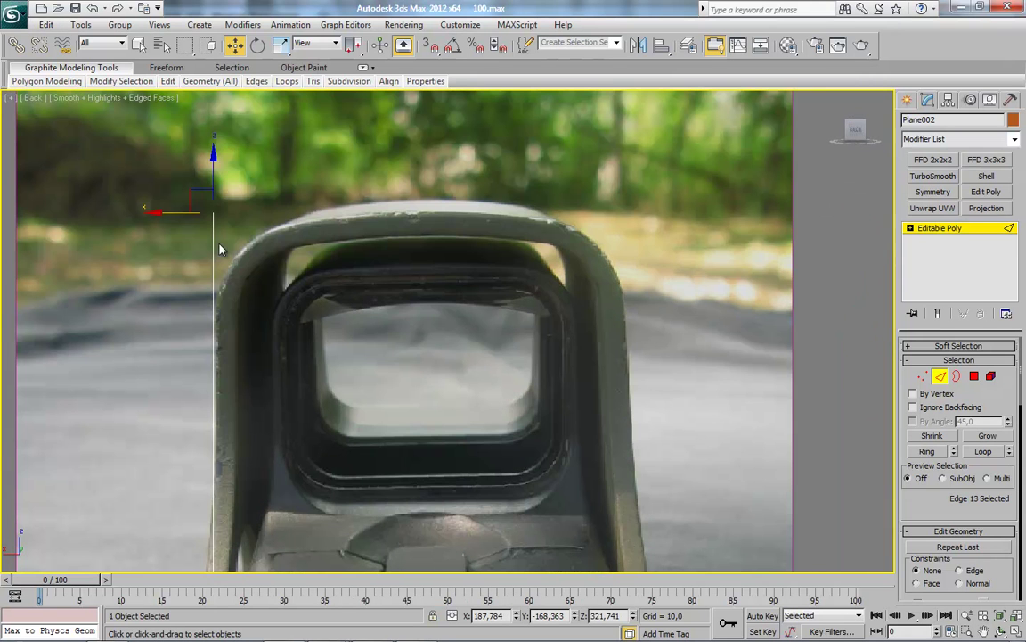
left_click(419, 215)
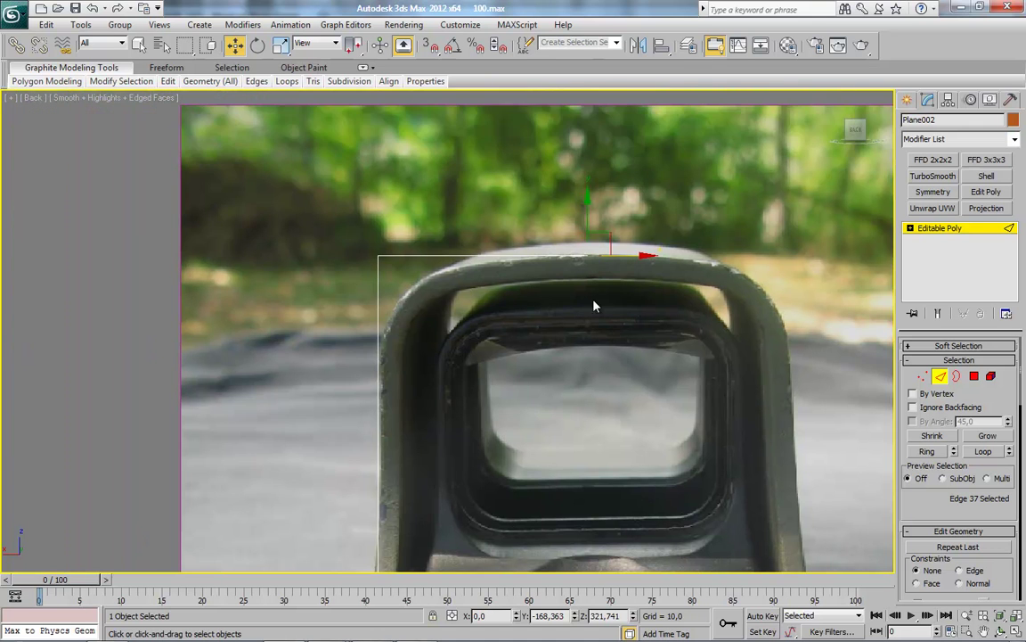
middle_click_drag(477, 419, 389, 310, "alt")
left_click(412, 284)
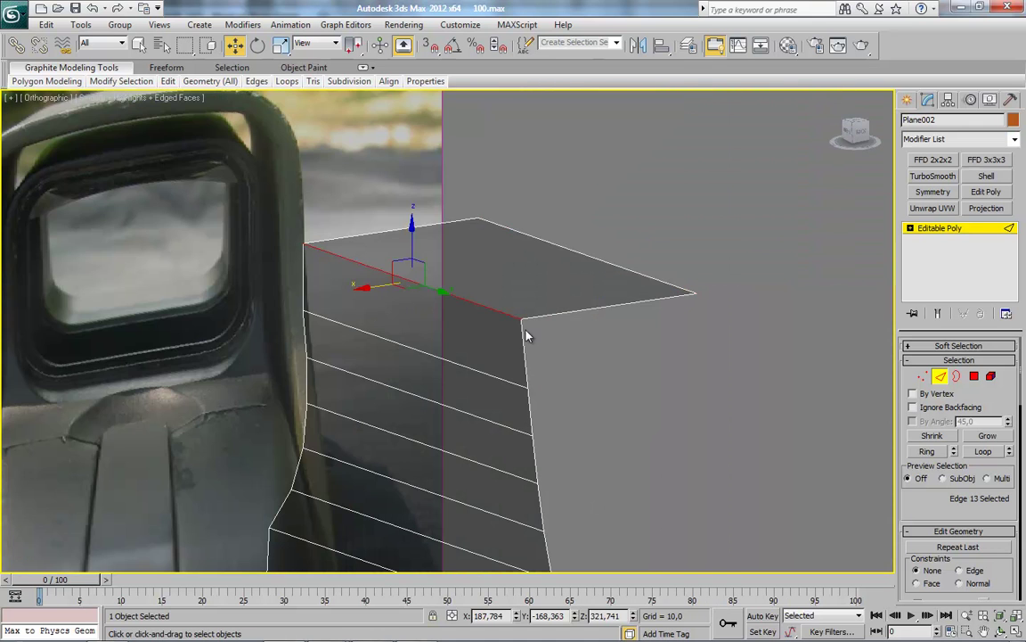
left_click(856, 134)
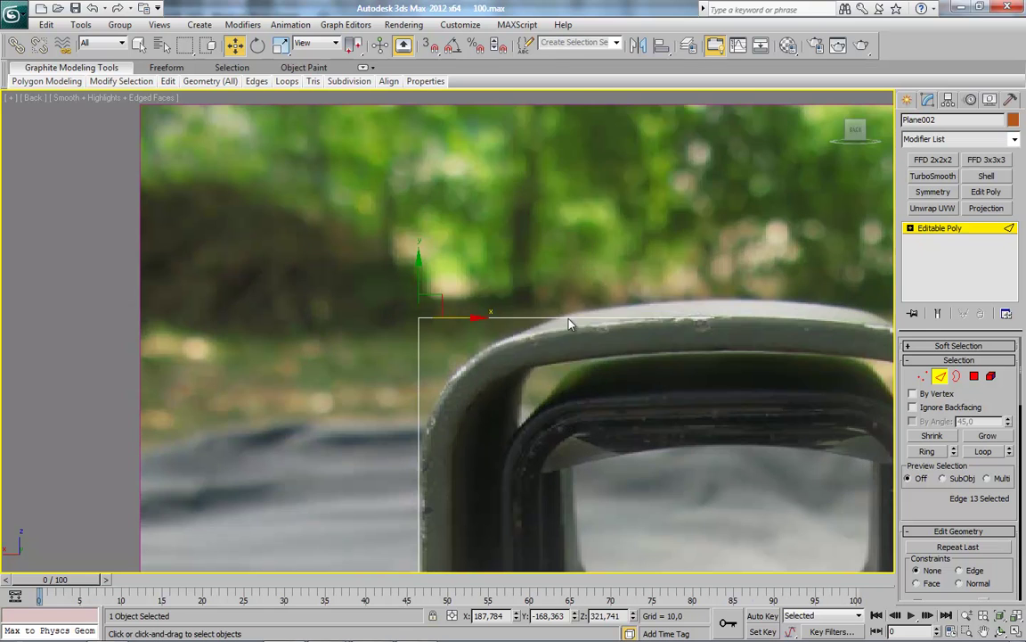
right_click(506, 354)
Chamfer the top corner edge with an amount of about 55,219 and 3 segments.
left_click(502, 377)
mouse_move(481, 339)
left_mouse_down()
mouse_move(568, 335)
mouse_move(518, 354)
left_mouse_up()
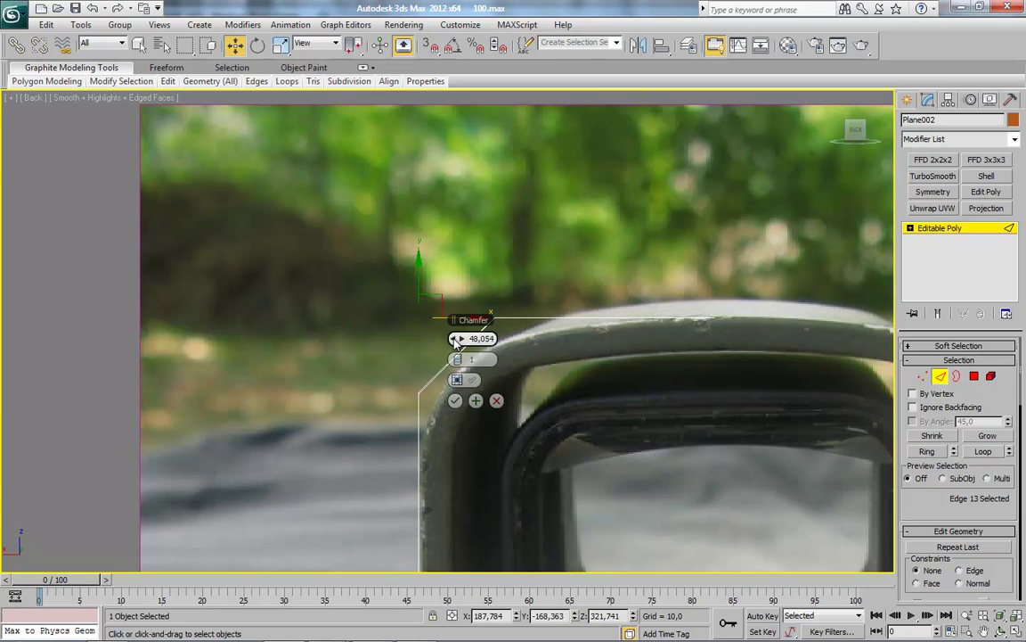
left_click_drag(463, 343, 481, 337)
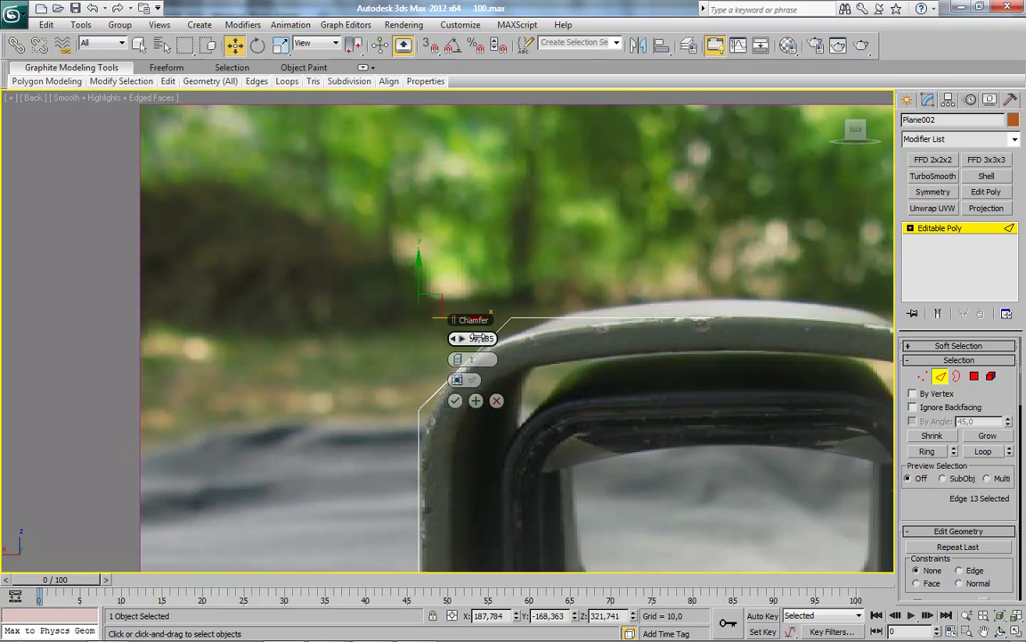
left_click_drag(472, 335, 464, 368)
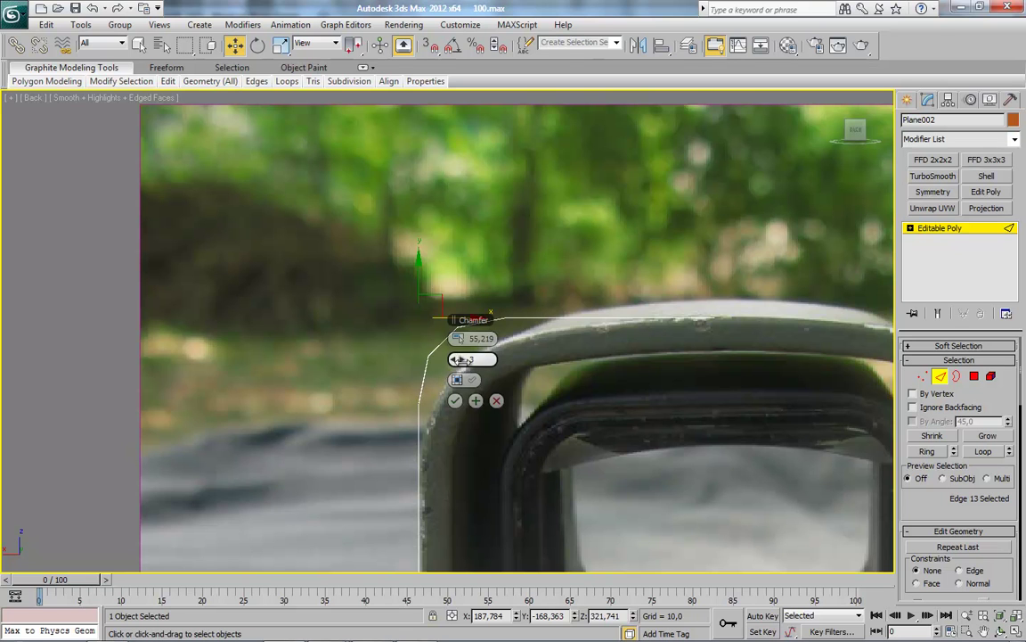
left_click(454, 400)
In Vertex mode, select the vertices at the chamfer's lower end.
key("1")
scroll(383, 344, "up", 2)
scroll(383, 344, "up", 2)
left_click_drag(383, 344, 479, 416)
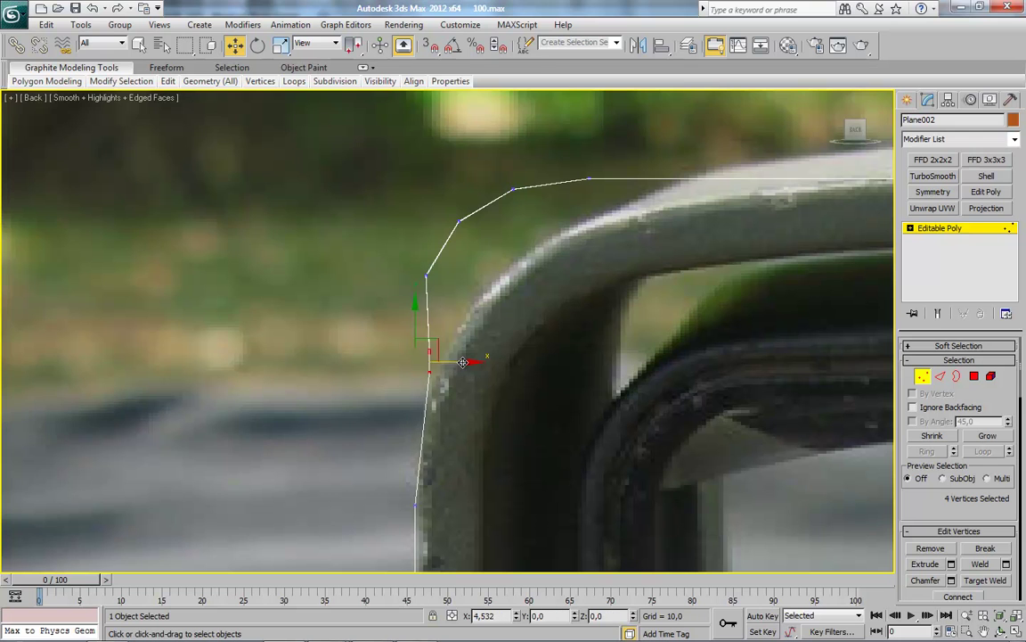
Scale the doubled kink vertices together to remove the doubled lines.
left_click_drag(392, 294, 435, 337)
mouse_move(477, 362)
middle_mouse_down("alt")
mouse_move(512, 378)
mouse_move(520, 309)
mouse_move(514, 355)
mouse_move(540, 292)
mouse_move(532, 284)
mouse_move(525, 330)
mouse_move(534, 289)
mouse_move(474, 385)
mouse_move(389, 258)
middle_mouse_up("alt")
left_click_drag(389, 259, 522, 417)
left_click(280, 45)
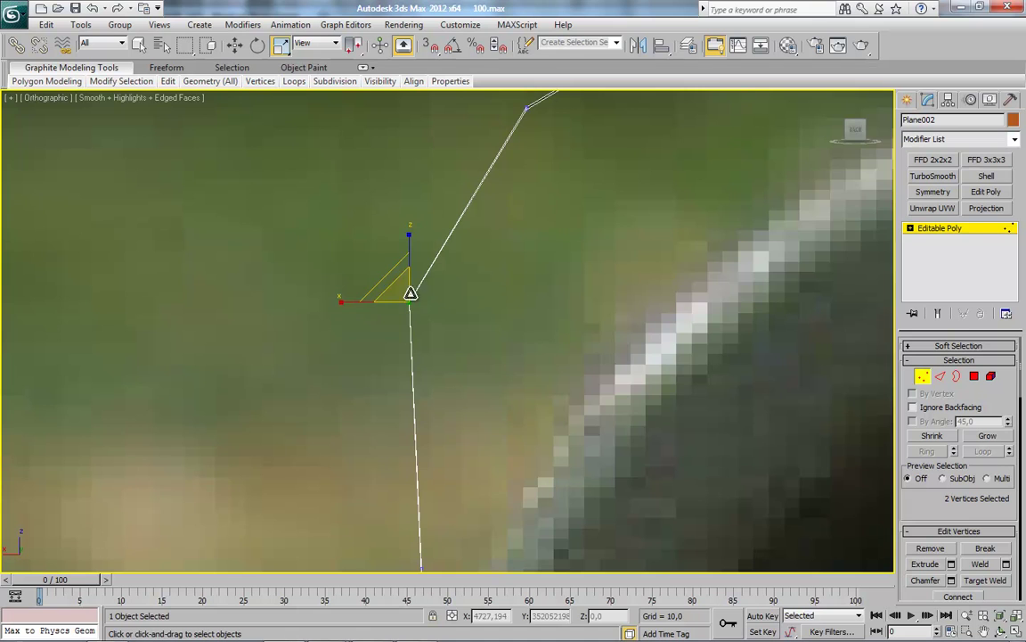
middle_click_drag(450, 351, 370, 237, "alt")
mouse_move(369, 230)
left_mouse_down()
mouse_move(441, 321)
mouse_move(448, 304)
left_mouse_up()
Move the curve vertices to follow the hood's rounded outline.
mouse_move(363, 210)
middle_mouse_down("alt")
mouse_move(389, 408)
mouse_move(481, 378)
middle_mouse_up("alt")
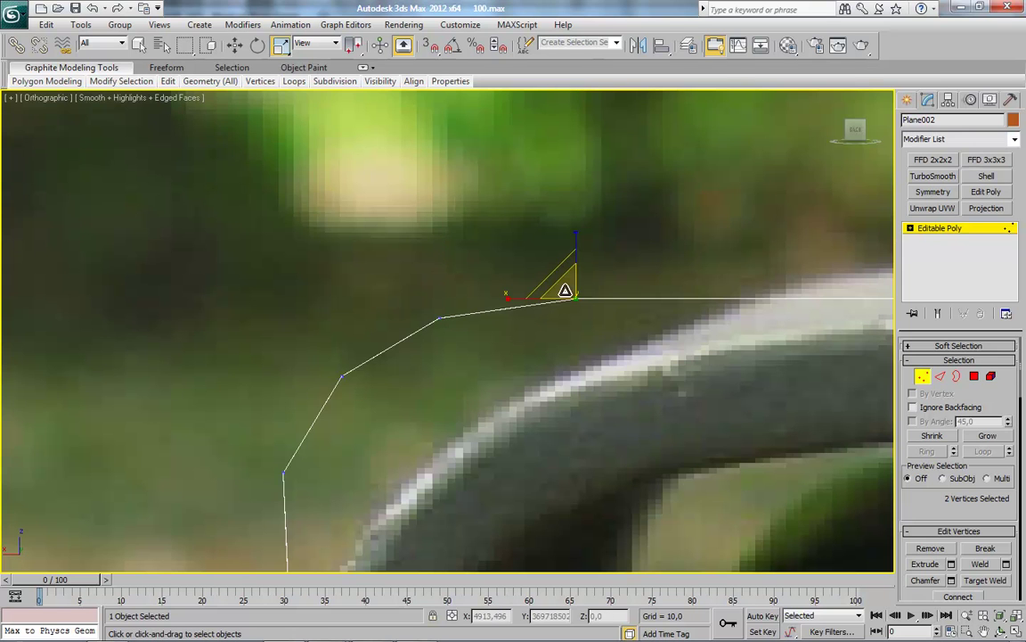
mouse_move(598, 337)
middle_mouse_down("alt")
mouse_move(362, 236)
mouse_move(319, 252)
middle_mouse_up("alt")
key("w")
left_click_drag(294, 183, 624, 344)
left_click_drag(417, 260, 508, 259)
left_click_drag(356, 432, 373, 430)
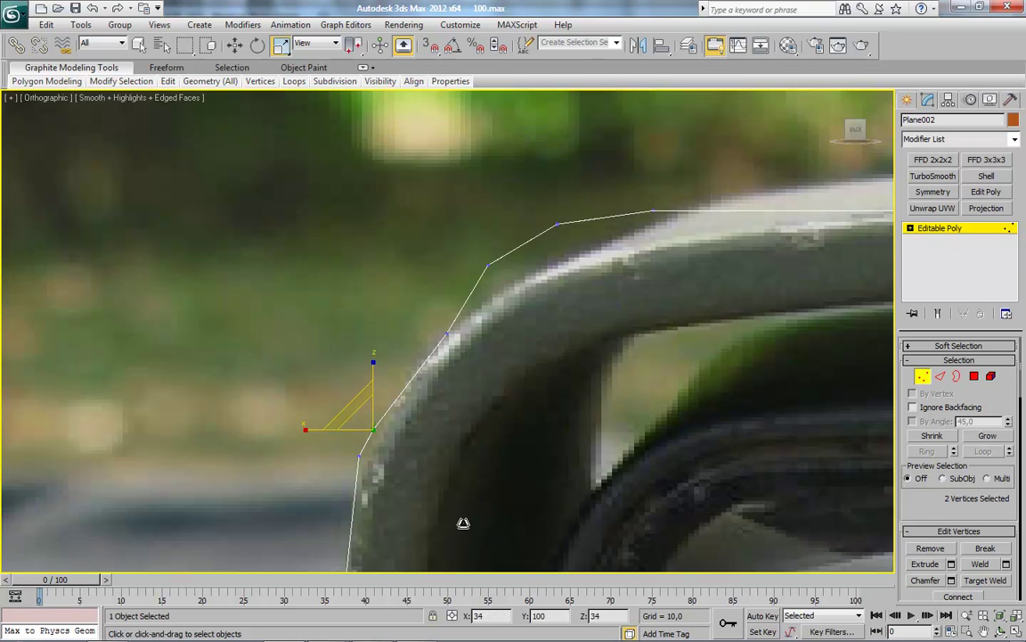
Move three vertex pairs along the top edge right onto the hood outline.
left_click(234, 45)
middle_click_drag(323, 325, 329, 349, "alt")
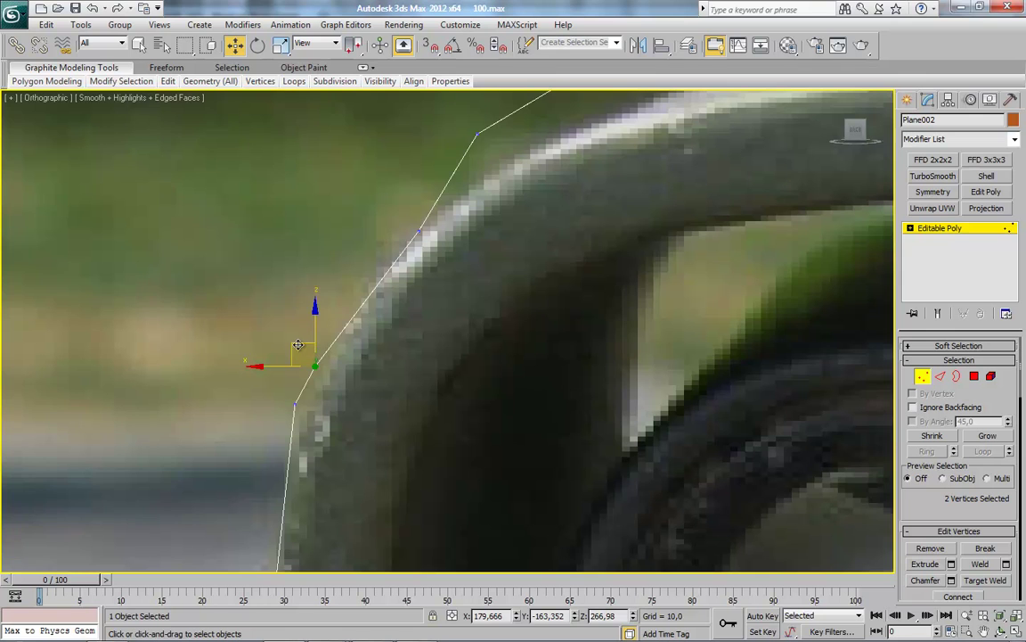
middle_click_drag(322, 293, 419, 264, "alt")
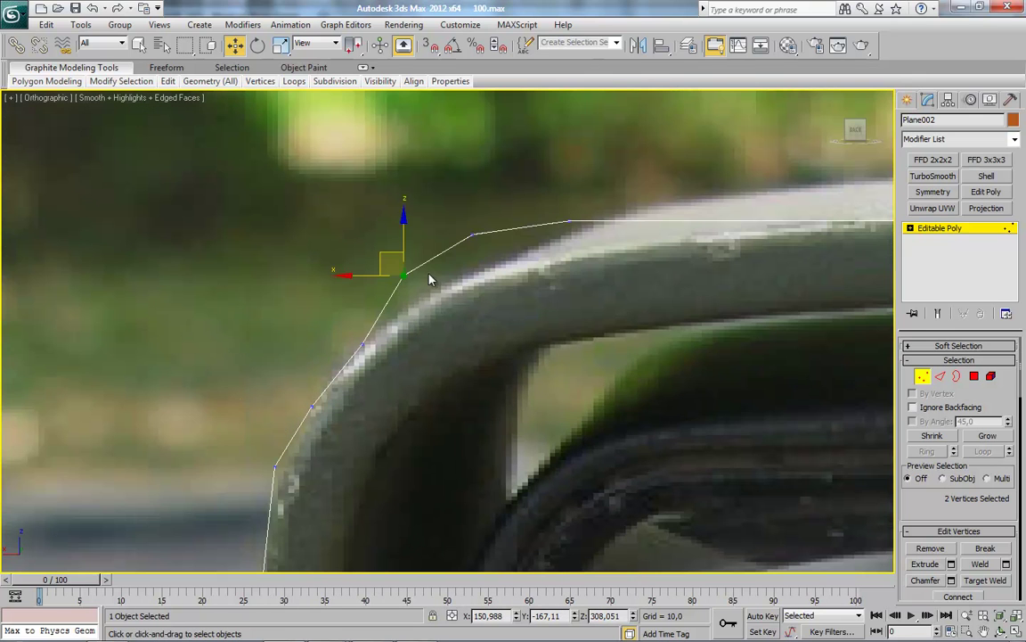
left_click_drag(588, 281, 392, 214)
left_click_drag(465, 243, 527, 243)
Drag individual top-edge vertices right, then left and down onto the photo's curve.
middle_click_drag(563, 310, 468, 349)
scroll(385, 308, "up", 3)
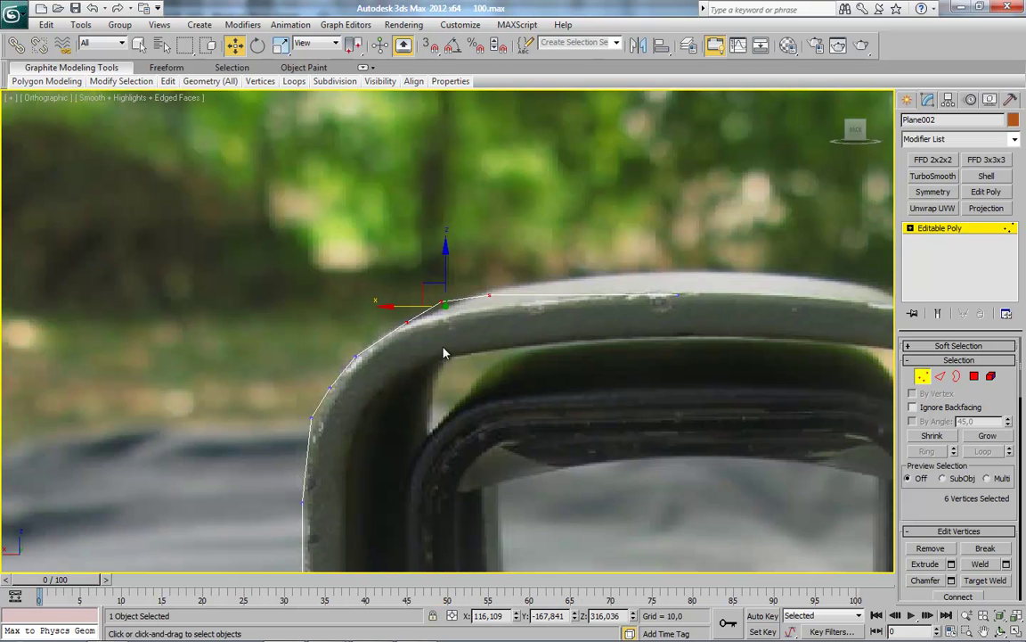
scroll(389, 303, "down", 4)
left_click(523, 259)
mouse_move(523, 260)
left_mouse_down()
mouse_move(526, 290)
mouse_move(429, 275)
left_mouse_up()
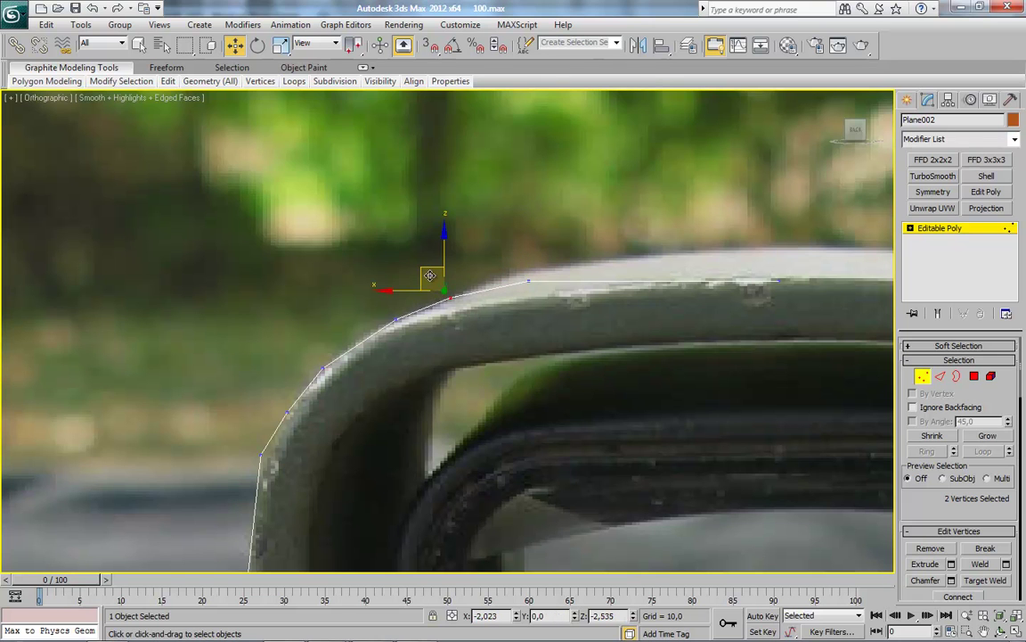
mouse_move(429, 275)
left_mouse_down()
mouse_move(528, 281)
mouse_move(559, 264)
left_mouse_up()
middle_click_drag(474, 360, 483, 339)
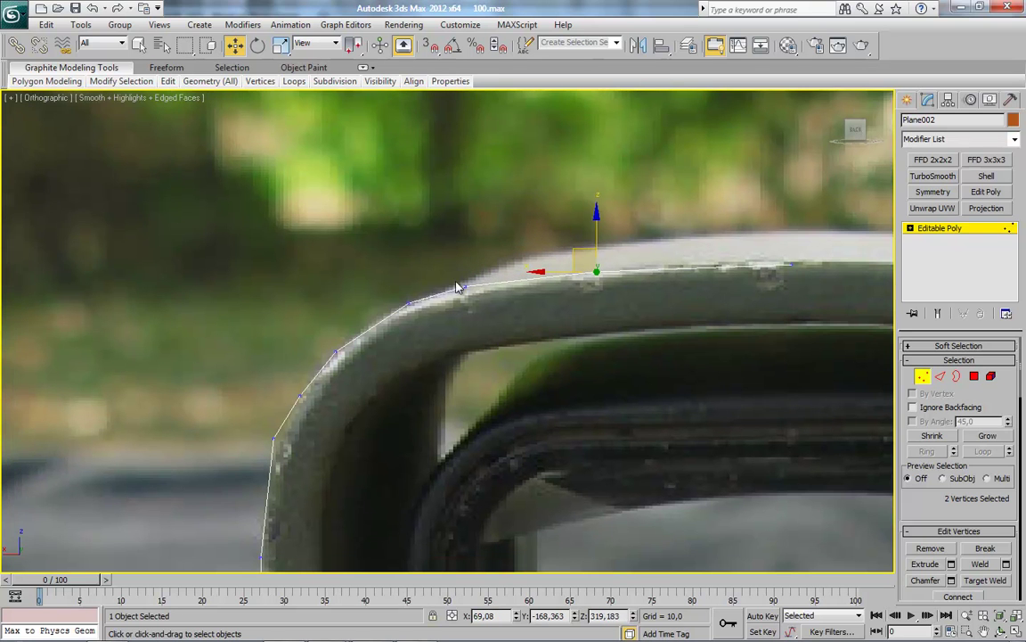
left_click(464, 286)
mouse_move(456, 262)
left_mouse_down()
mouse_move(386, 286)
mouse_move(318, 330)
mouse_move(240, 439)
left_mouse_up()
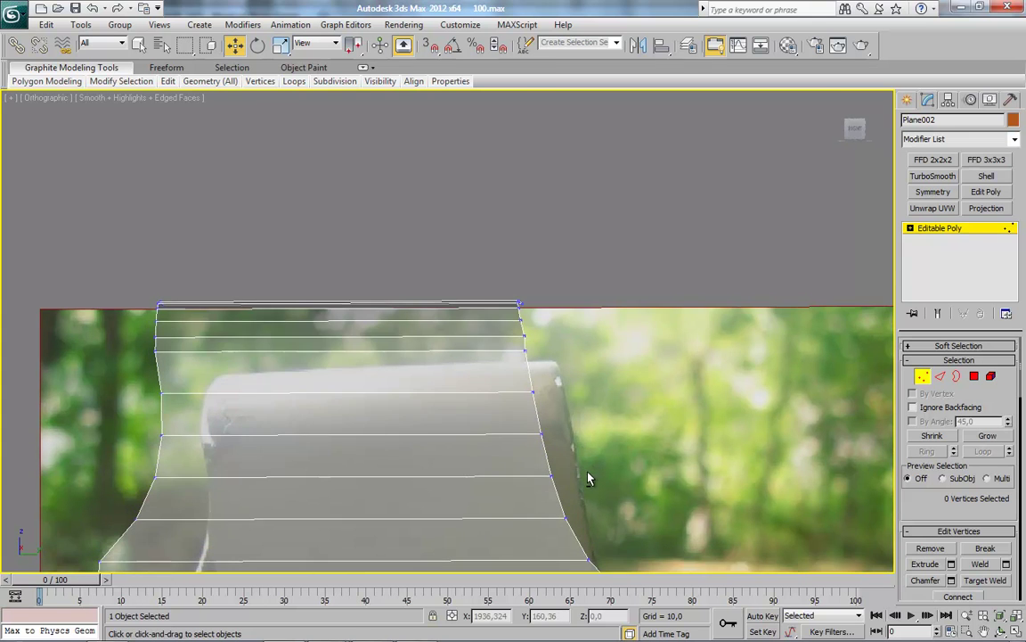
Nudge the side-profile vertices onto the side photo's outline.
scroll(613, 327, "up", 3)
scroll(786, 414, "up", 3)
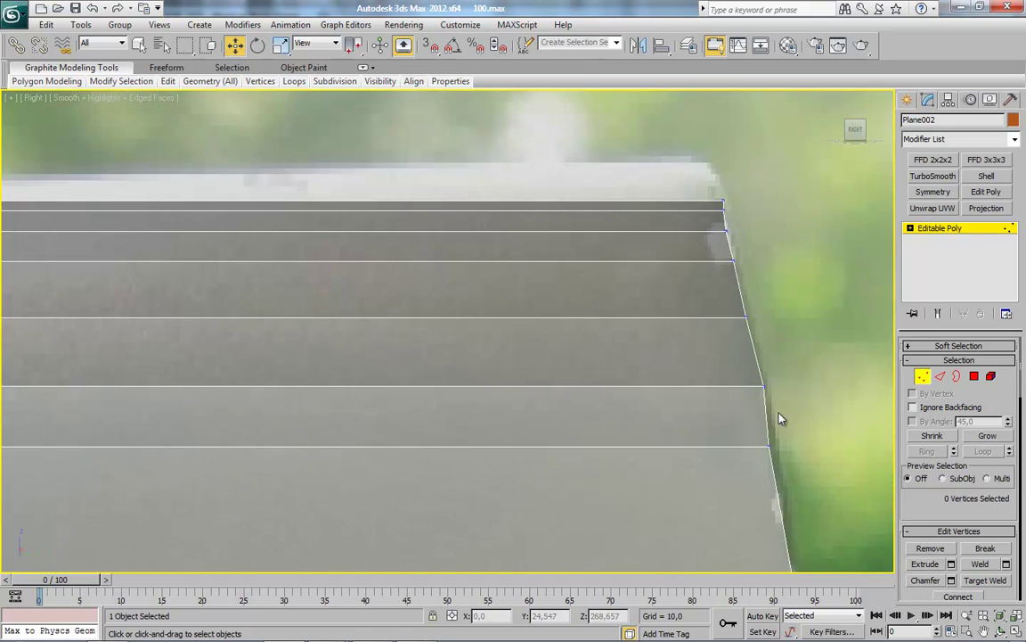
scroll(605, 389, "up", 2)
left_click(665, 371)
left_click_drag(705, 370, 698, 369)
left_click(707, 437)
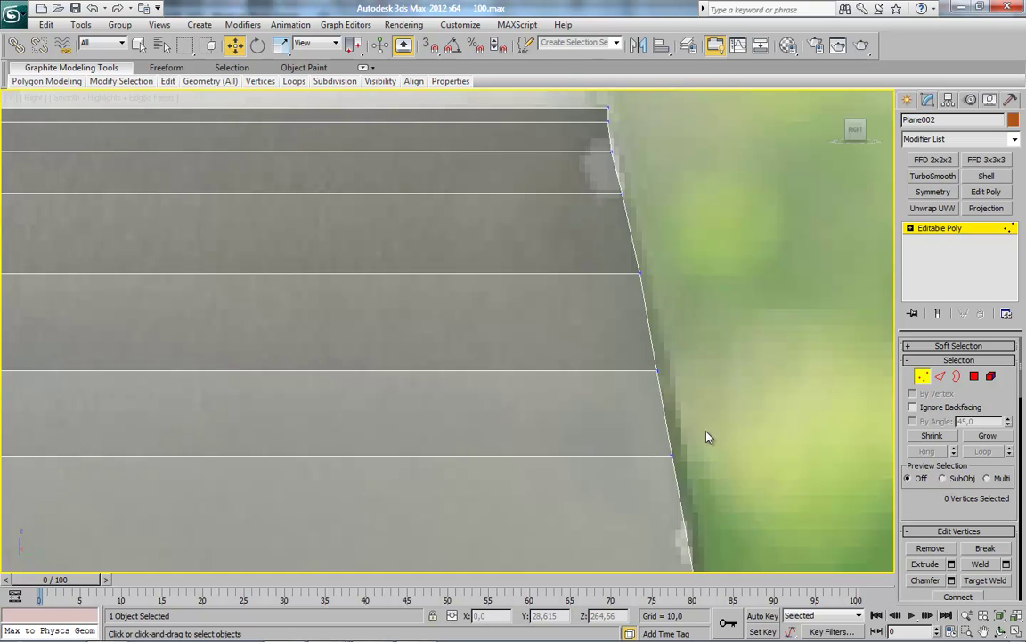
middle_click_drag(672, 165, 624, 280)
left_click(575, 308)
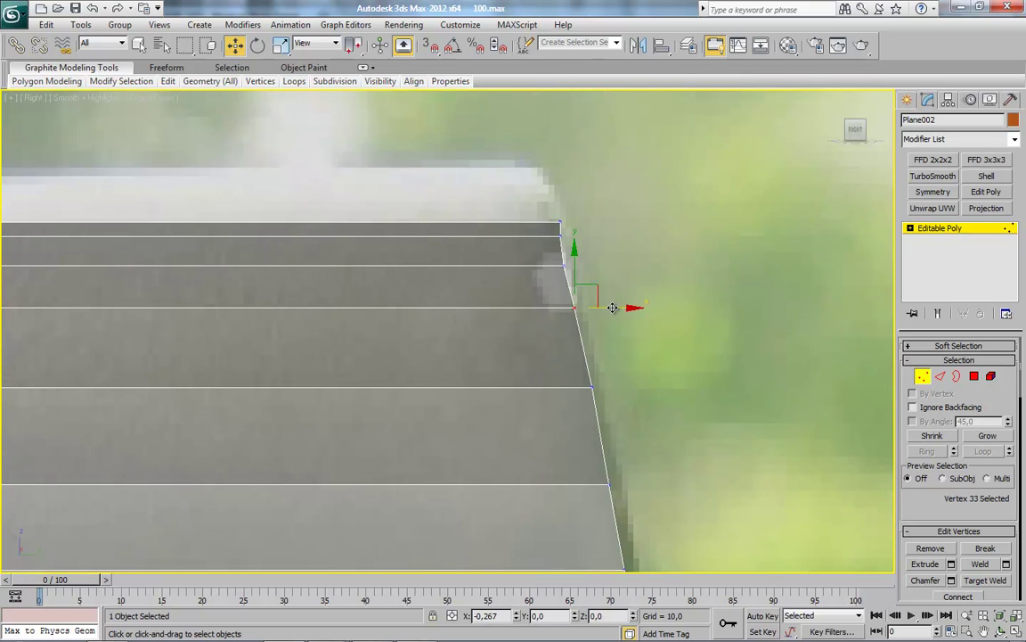
Orbit between the side and back photos to check the profile.
left_click(614, 405)
scroll(614, 406, "down", 3)
scroll(504, 422, "down", 3)
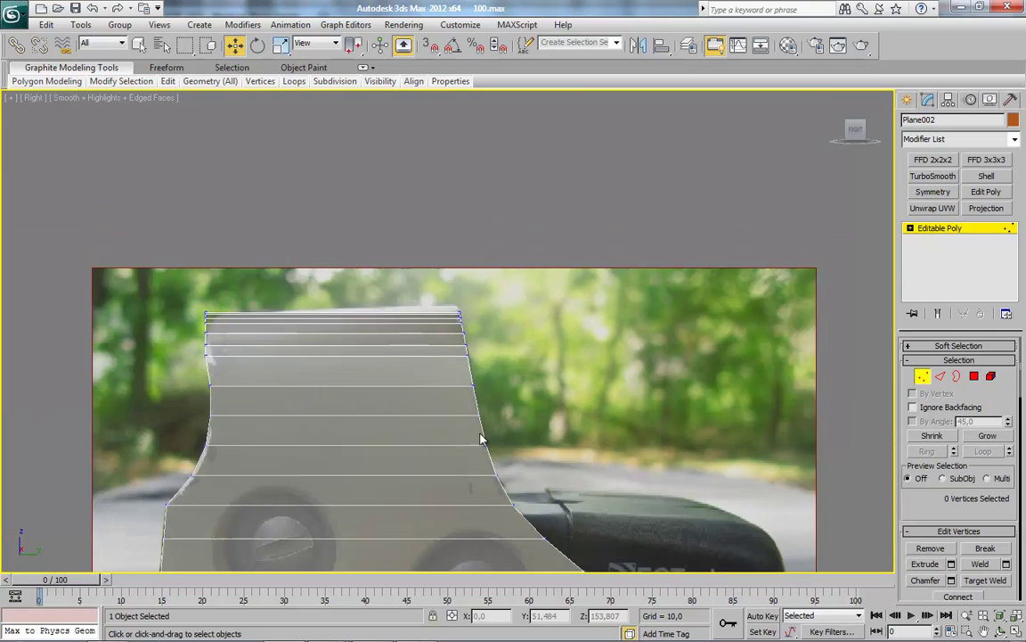
scroll(557, 277, "down", 3)
scroll(596, 374, "down", 3)
scroll(595, 375, "down", 3)
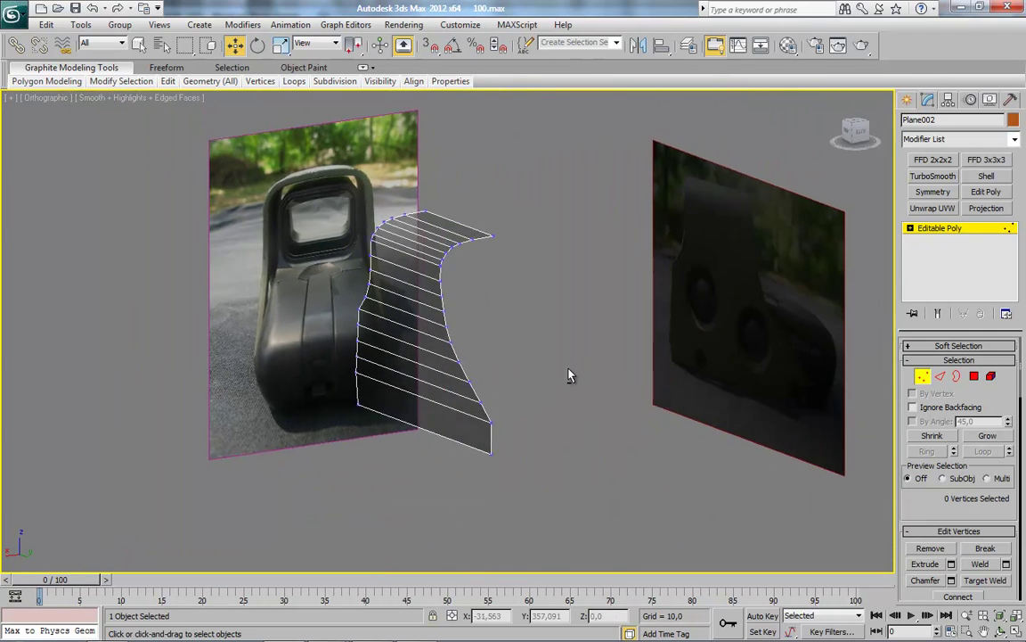
scroll(570, 373, "up", 1)
middle_click_drag(564, 362, 615, 354, "alt")
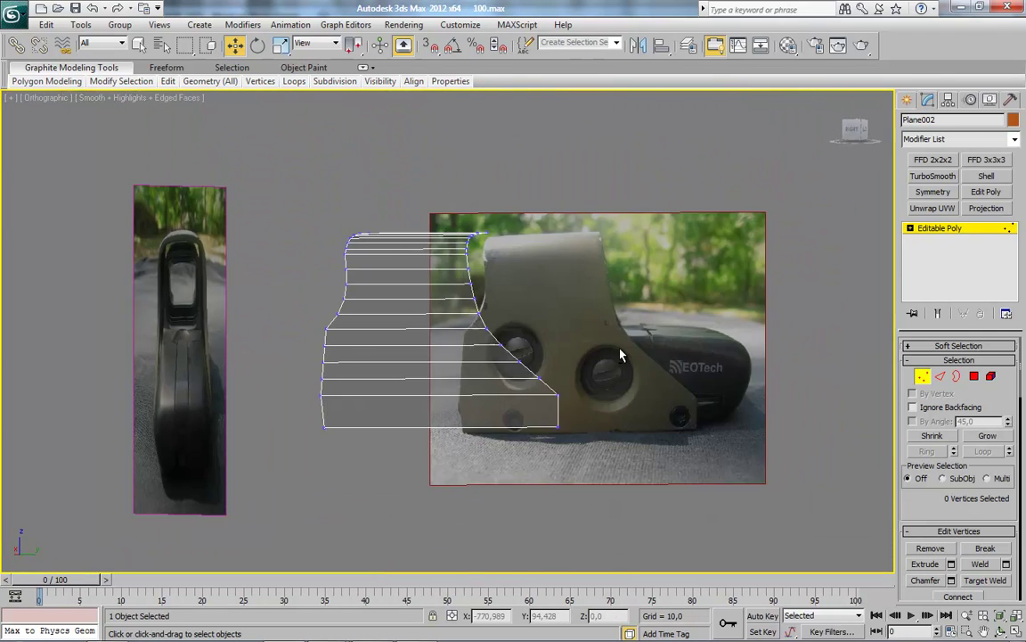
left_click(11, 12)
left_click(568, 390)
middle_click_drag(569, 390, 515, 396, "alt")
Select the tip vertex of the top edge.
left_click(921, 378)
left_click(922, 378)
scroll(586, 302, "up", 1)
scroll(561, 213, "up", 3)
left_click(504, 181)
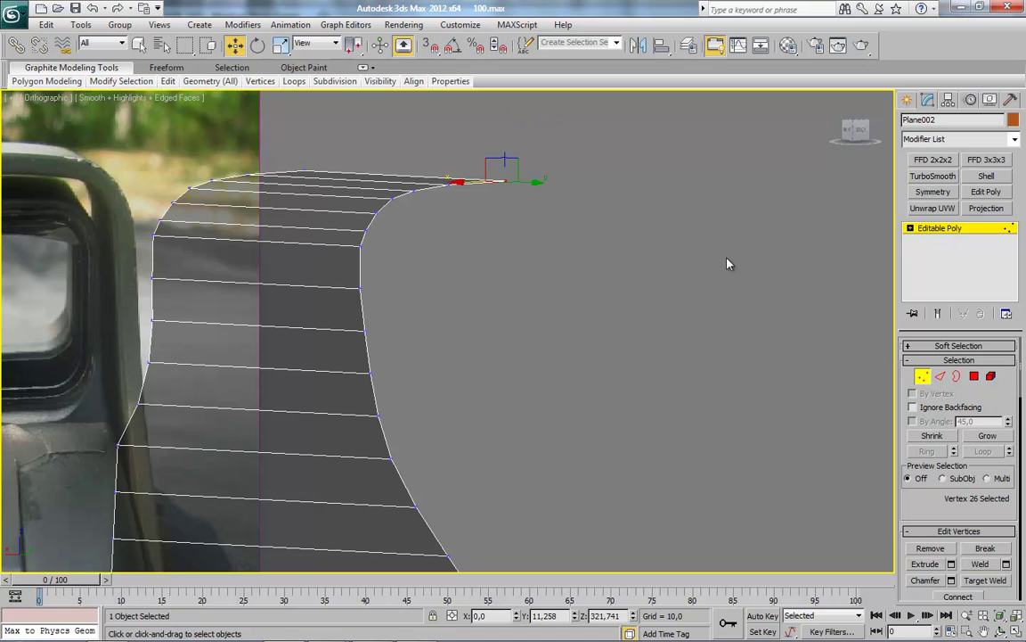
middle_click_drag(621, 238, 637, 334, "alt")
Add a Symmetry modifier mirroring the hood half across the Z axis.
left_click(933, 192)
left_click(952, 372)
left_click(978, 372)
scroll(532, 284, "down", 4)
Collapse the mirrored hood into an editable poly.
middle_click_drag(462, 375, 481, 327, "alt")
right_click(409, 262)
mouse_move(440, 396)
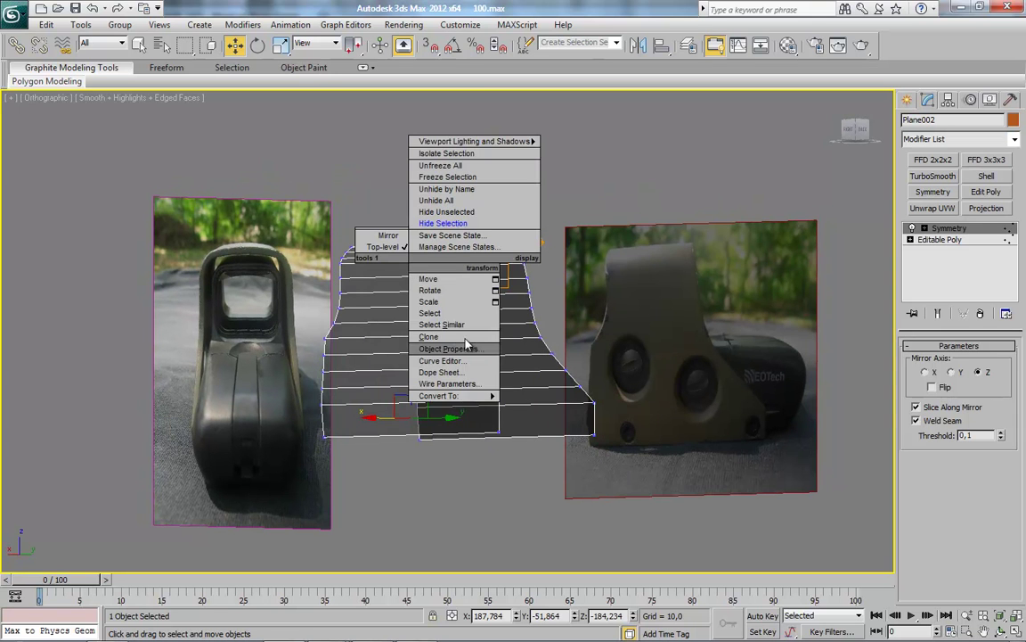
left_click(515, 411)
middle_click_drag(514, 412, 540, 434, "alt")
scroll(539, 434, "up", 4)
In the right view, connect the horizontal profile edges and scale the new edge flat into a straight vertical line.
left_click(853, 130)
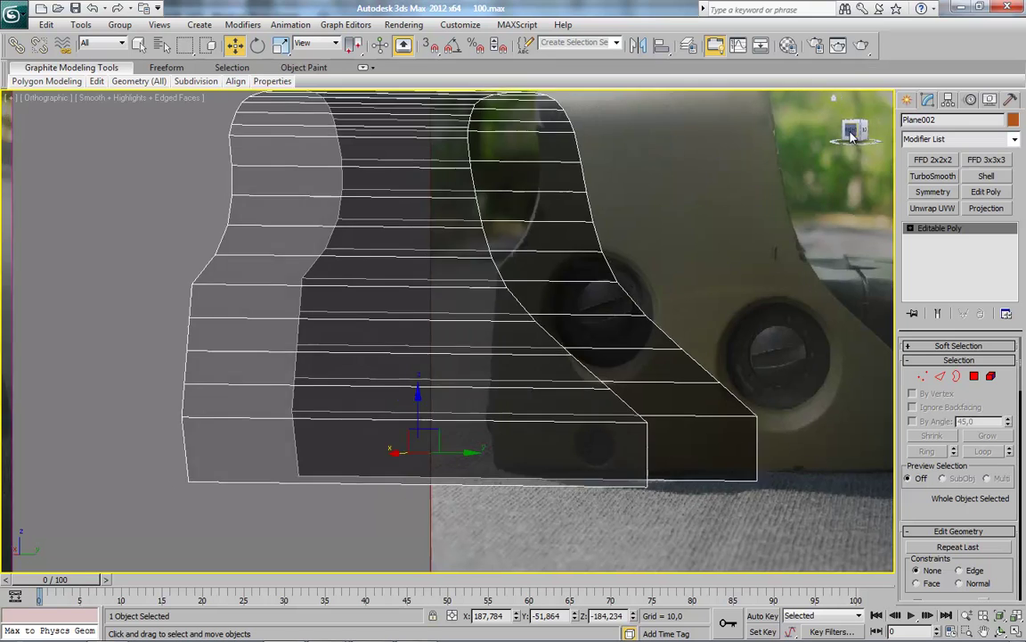
scroll(546, 406, "up", 2)
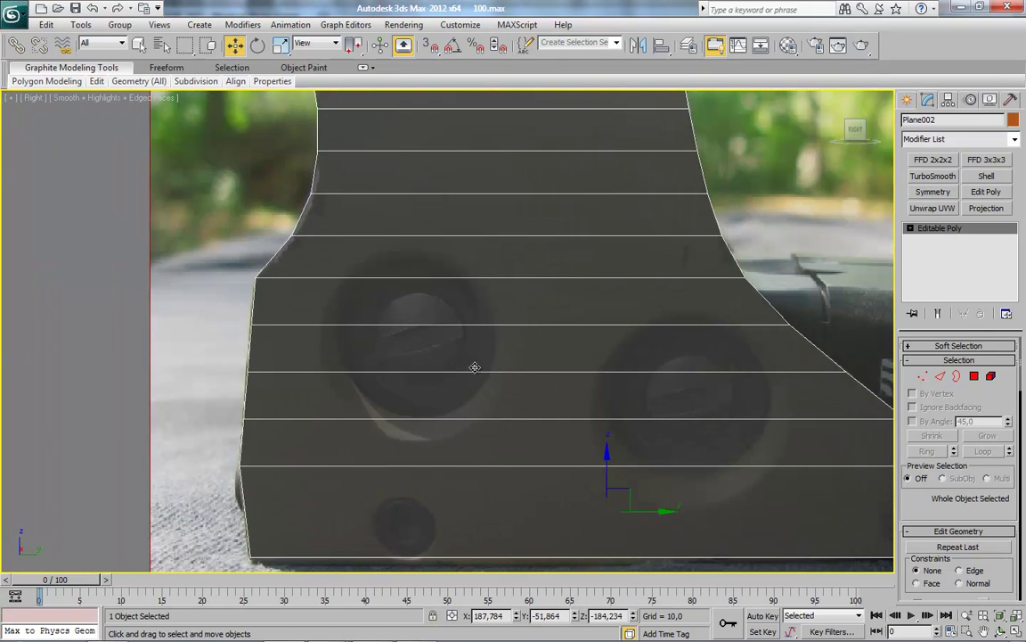
scroll(475, 367, "down", 4)
left_click(940, 376)
left_click_drag(481, 149, 419, 454)
right_click(495, 276)
left_click(415, 327)
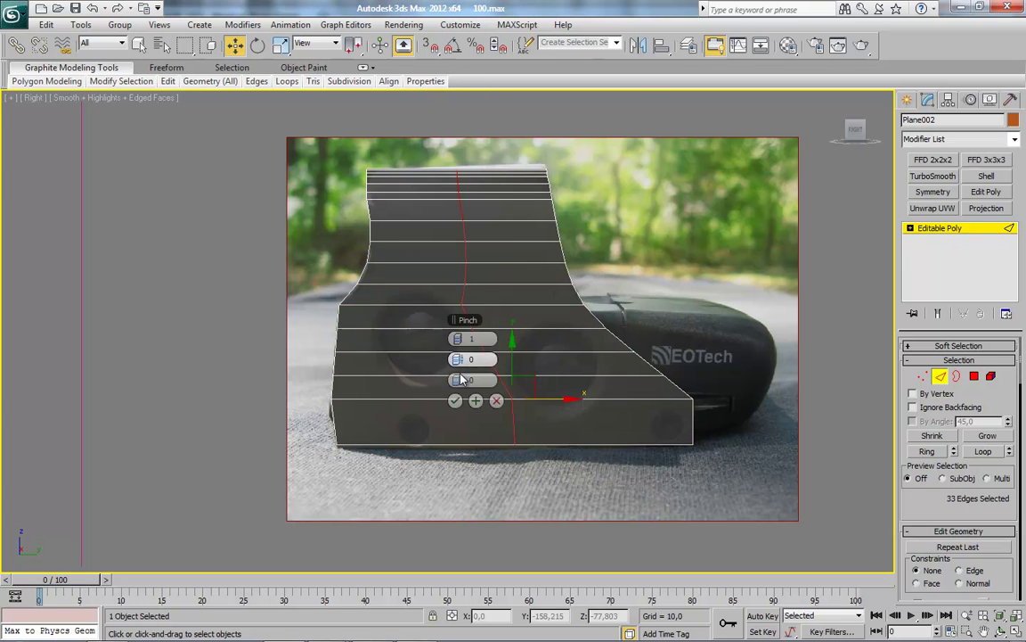
left_click(457, 465)
left_click_drag(539, 256, 98, 224)
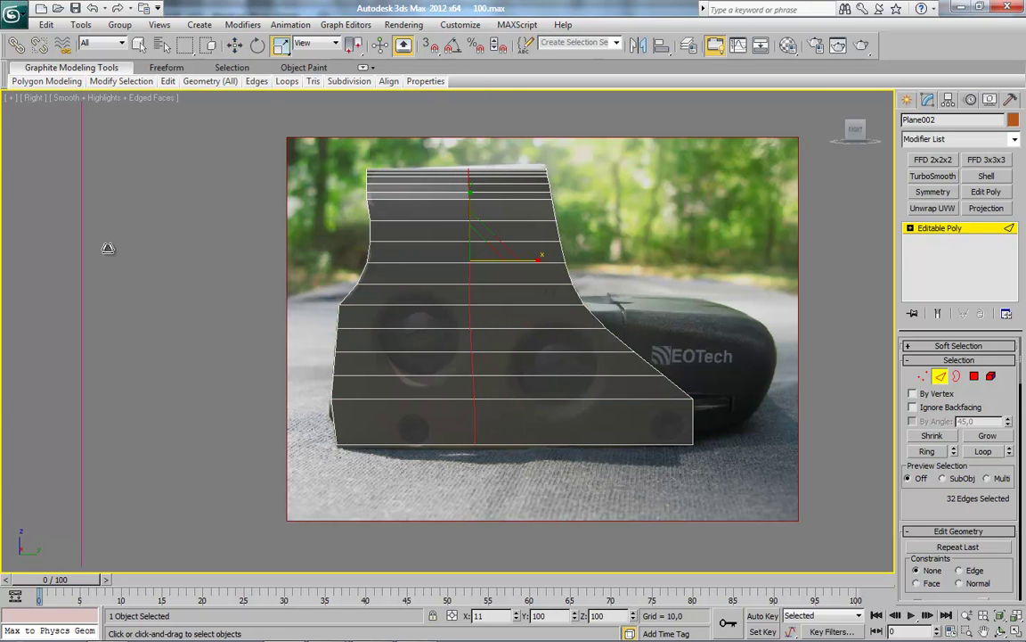
left_click_drag(921, 72, 950, 7)
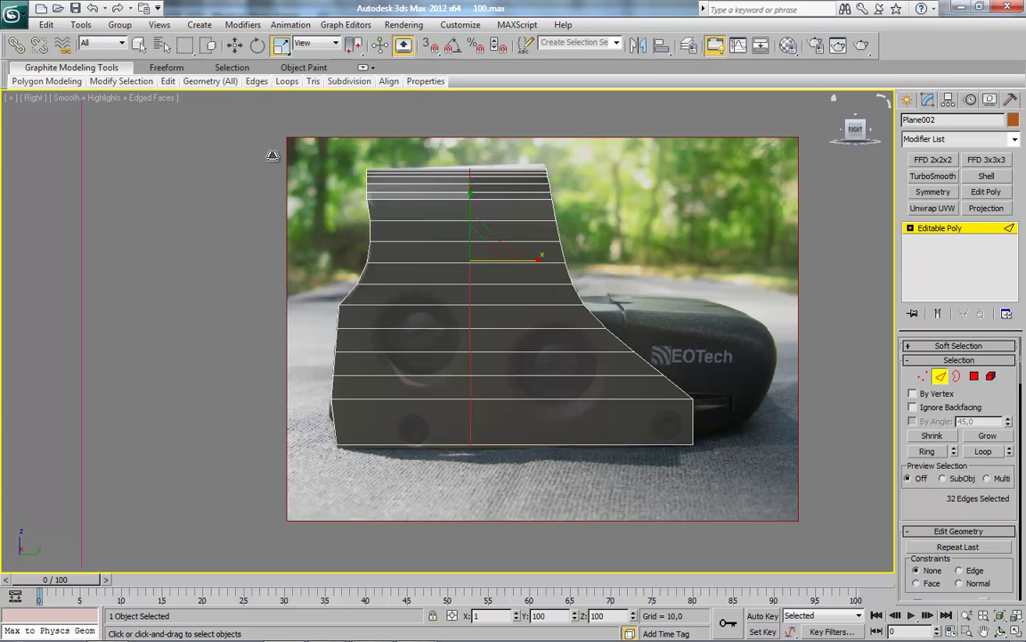
left_click(234, 45)
Connect the shoulder edges with a new edge and slide it below the shoulder using Constraints: Edge.
scroll(392, 330, "up", 3)
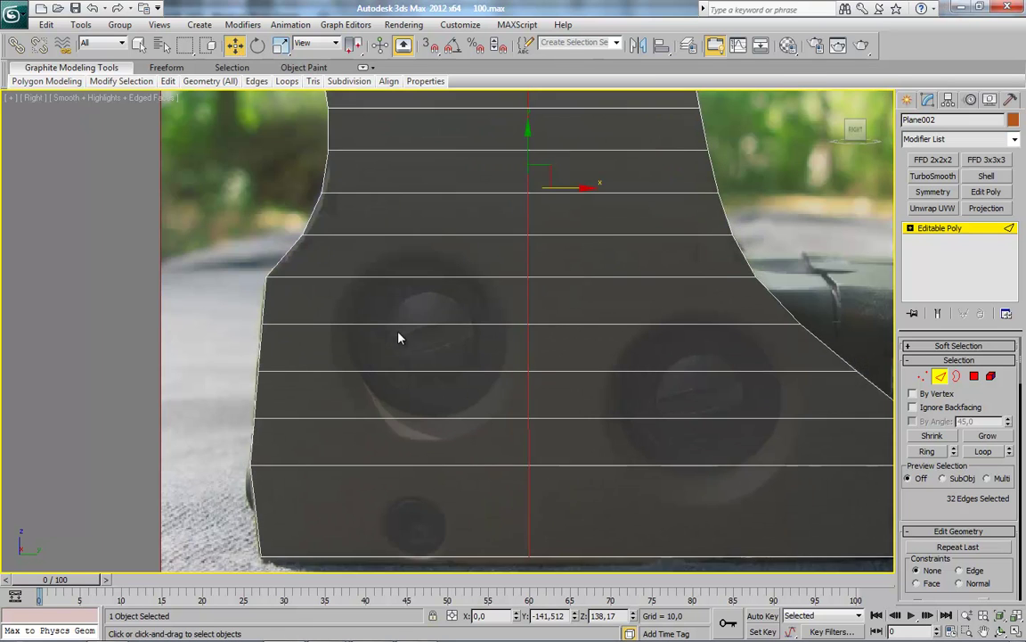
left_click(425, 309)
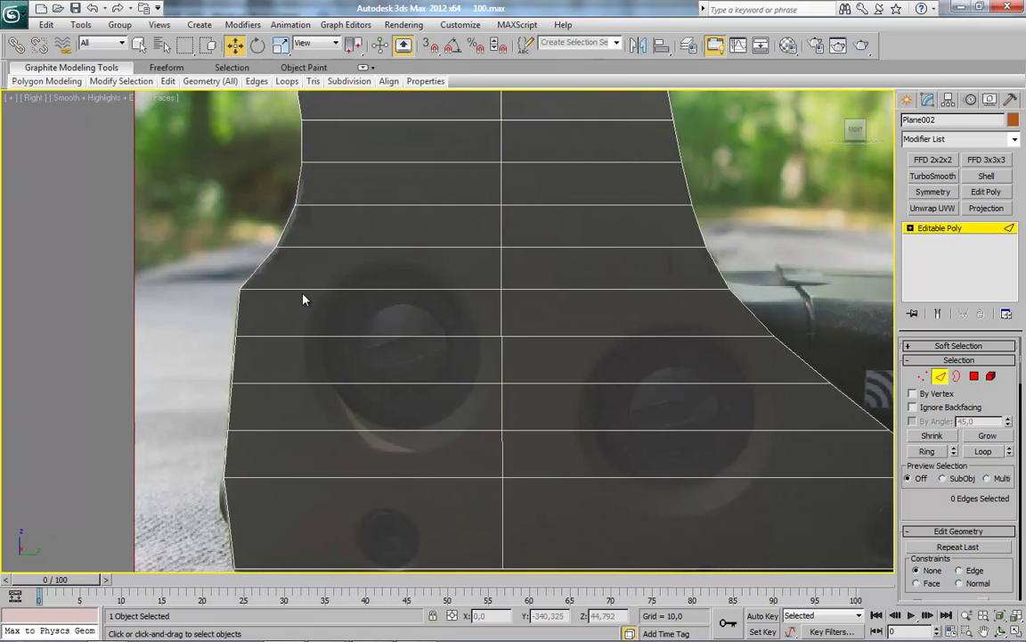
left_click(258, 267)
right_click(504, 250)
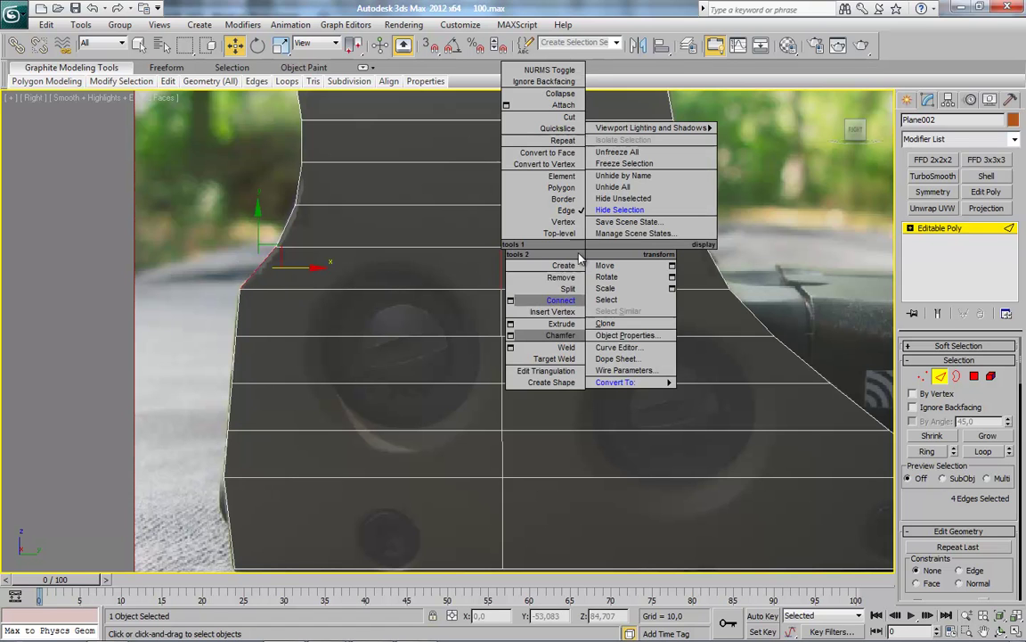
left_click(510, 300)
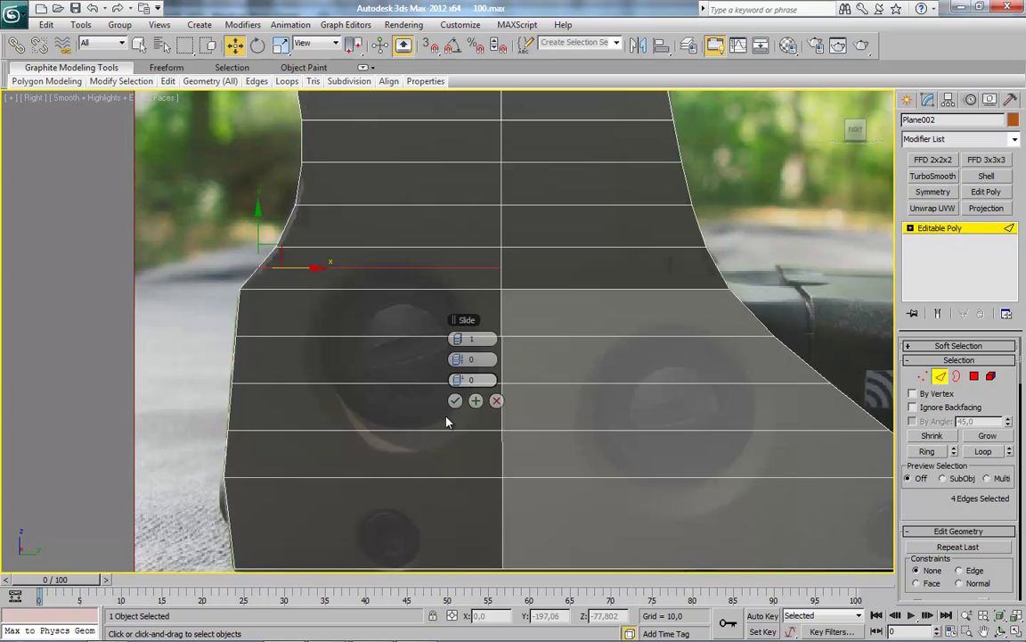
key("Return")
scroll(1004, 482, "down", 2)
left_click(959, 524)
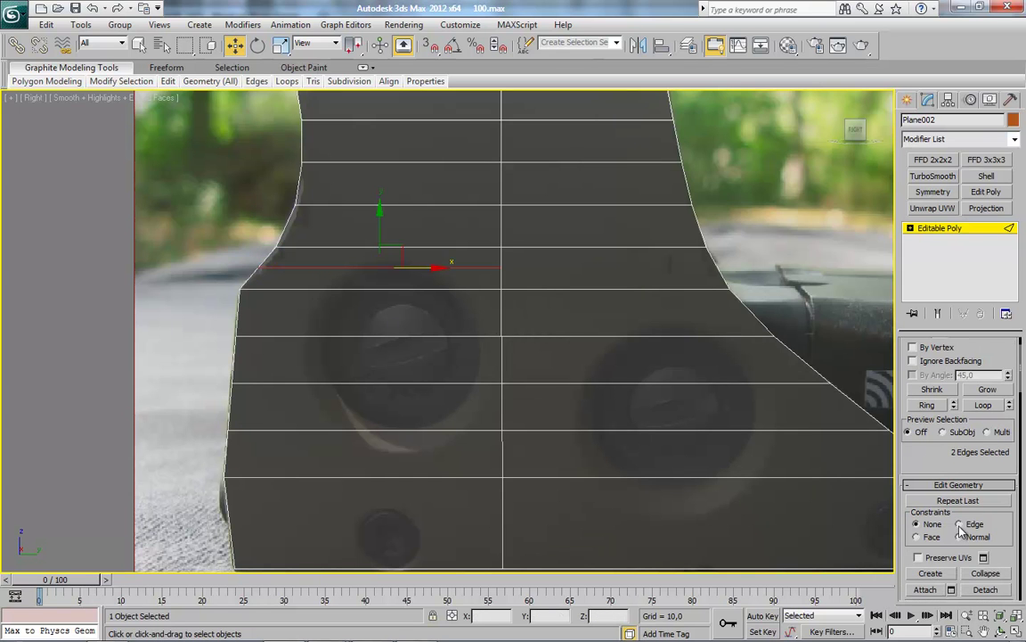
scroll(410, 352, "up", 3)
left_click_drag(356, 229, 350, 251)
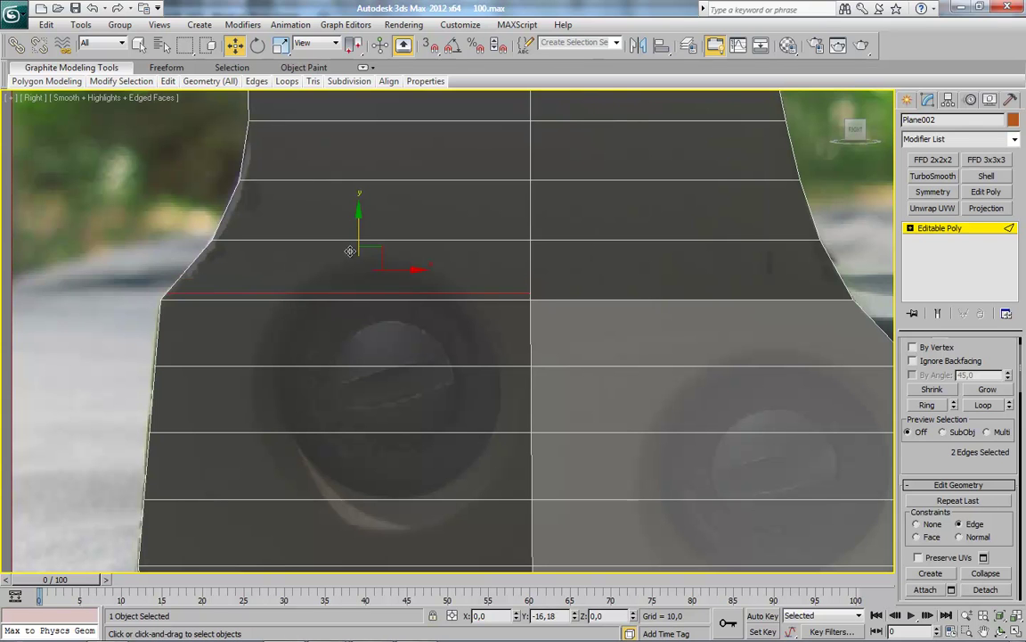
Connect two more shoulder edge rows and slide the new edge up toward the shoulder line.
left_click_drag(152, 261, 532, 304)
right_click(526, 317)
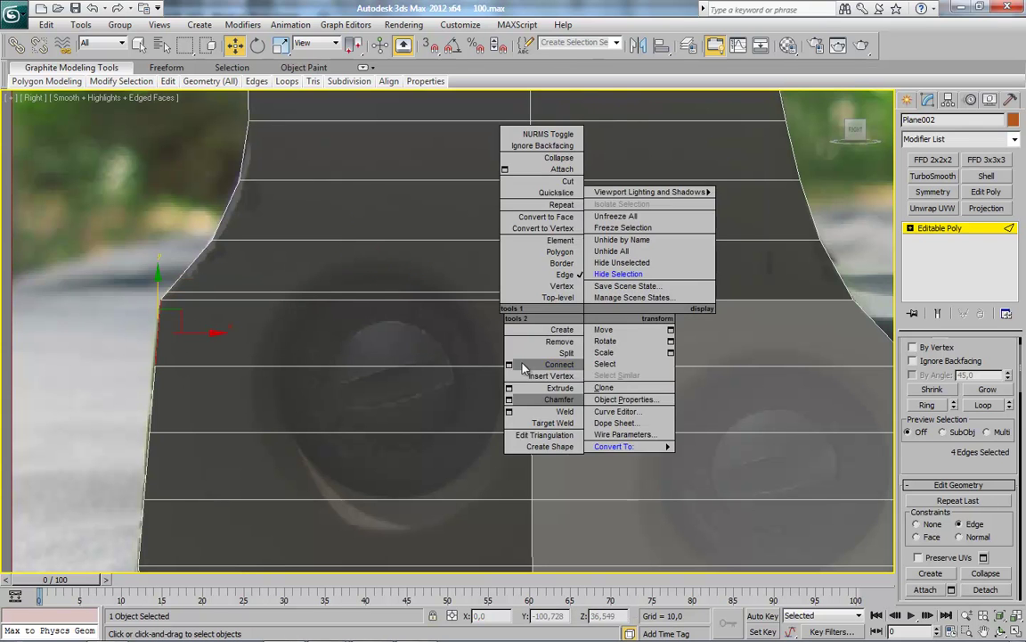
left_click(514, 369)
left_click(455, 400)
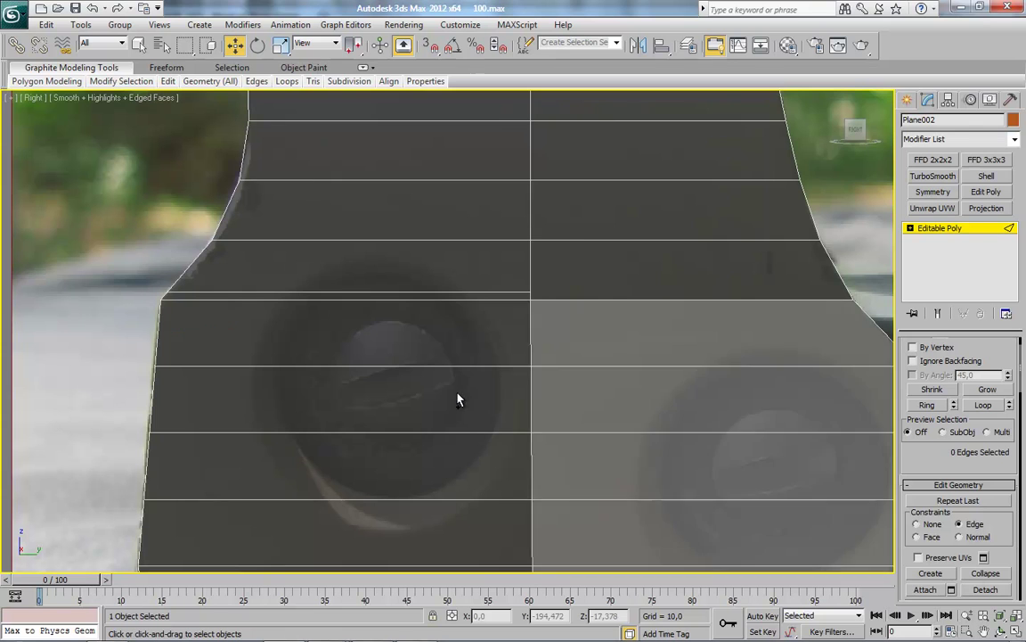
right_click(505, 322)
left_click(496, 360)
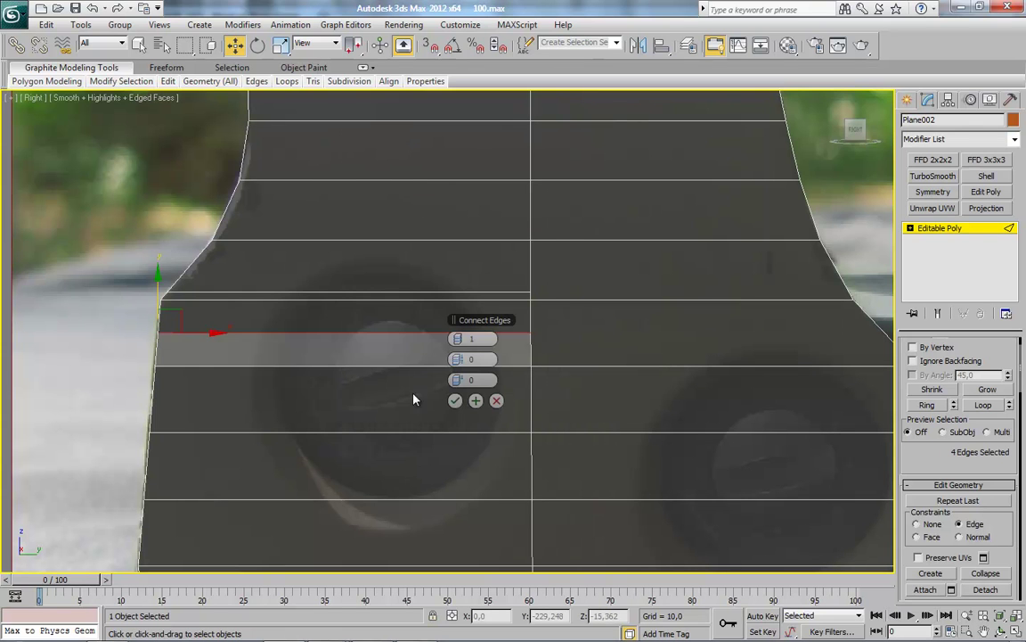
left_click(454, 400)
left_click_drag(346, 298, 346, 266)
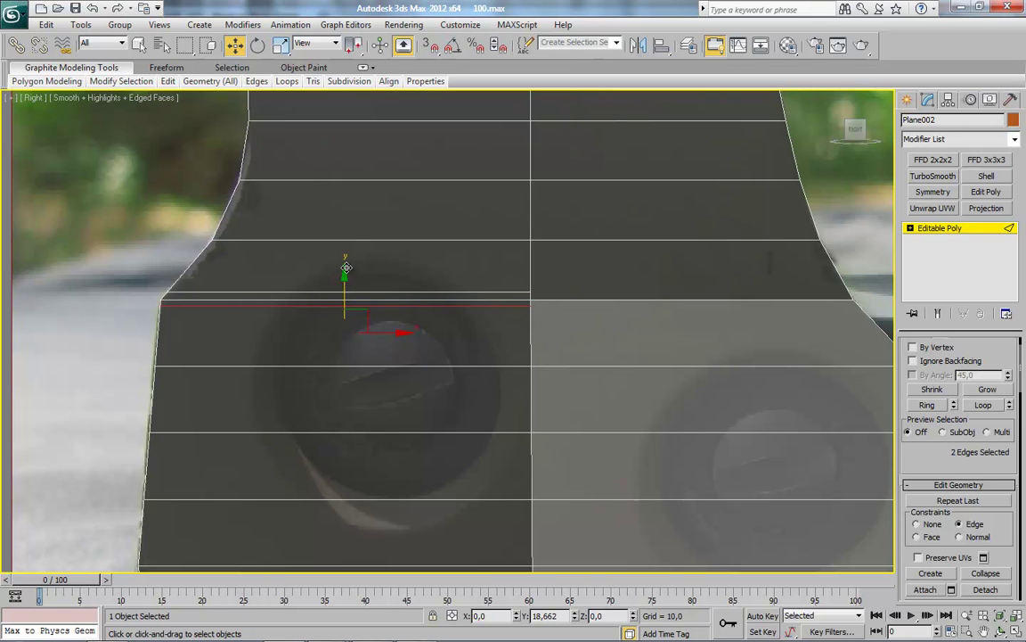
left_click(549, 309)
scroll(552, 339, "down", 3)
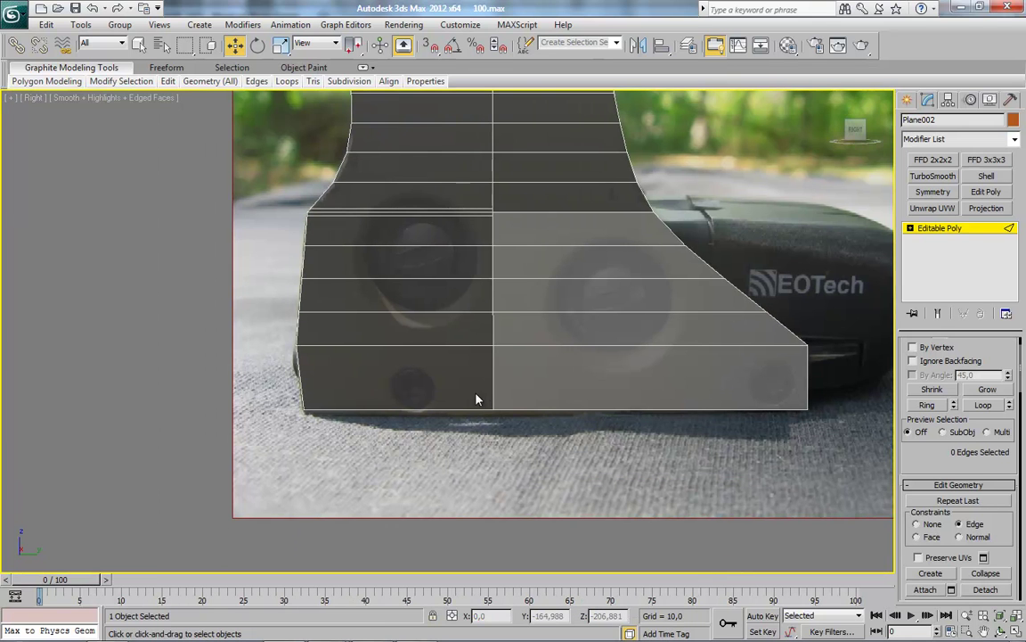
scroll(676, 336, "up", 2)
left_click(650, 286)
Extrude the bottom edge loop with a width of about 3.85.
double_click(463, 346)
scroll(513, 382, "up", 1)
right_click(653, 323)
left_click(575, 395)
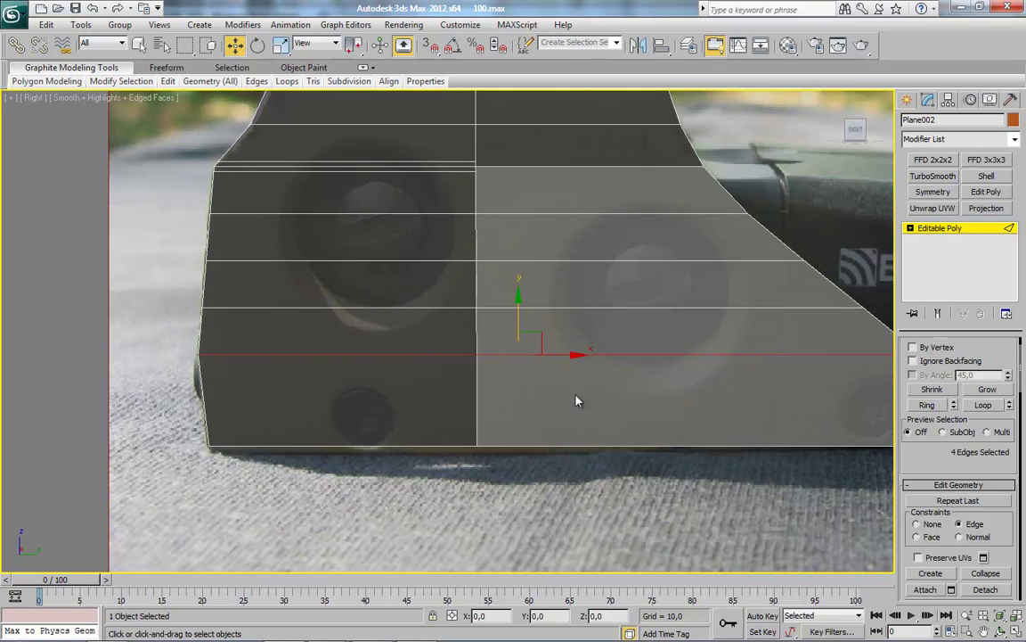
left_click_drag(462, 358, 463, 356)
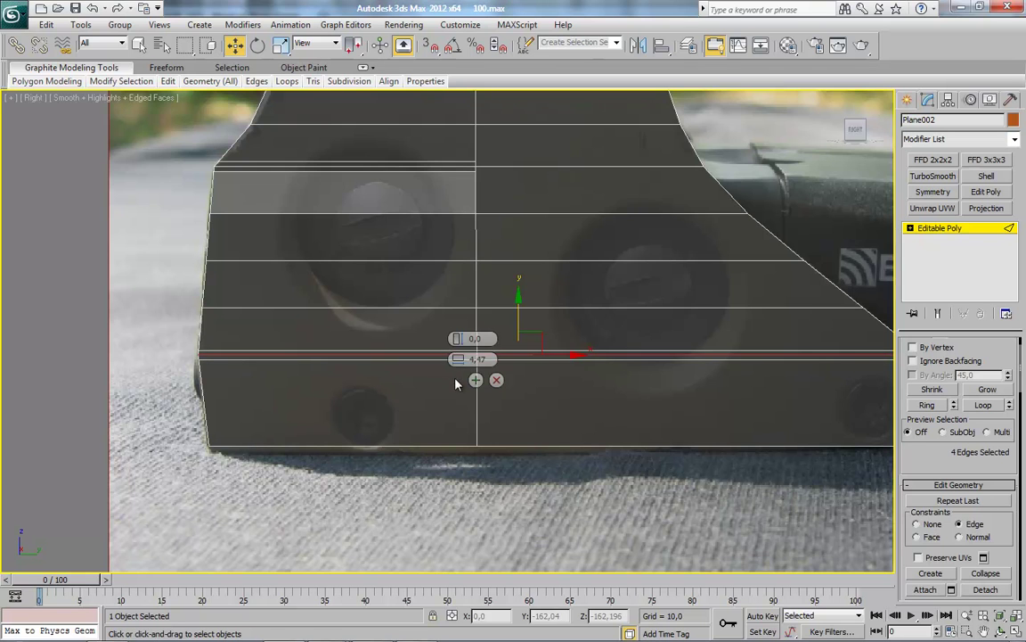
left_click(455, 380)
Pan to the shoulder area, selecting and then clearing the shoulder edge row.
middle_click_drag(359, 299, 396, 404)
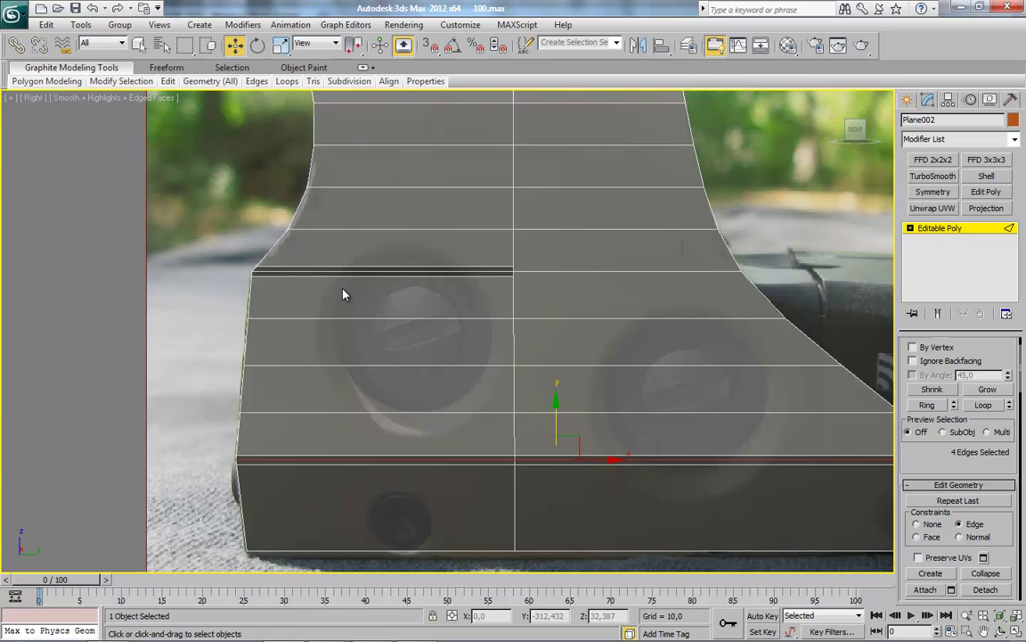
middle_click_drag(343, 294, 434, 329)
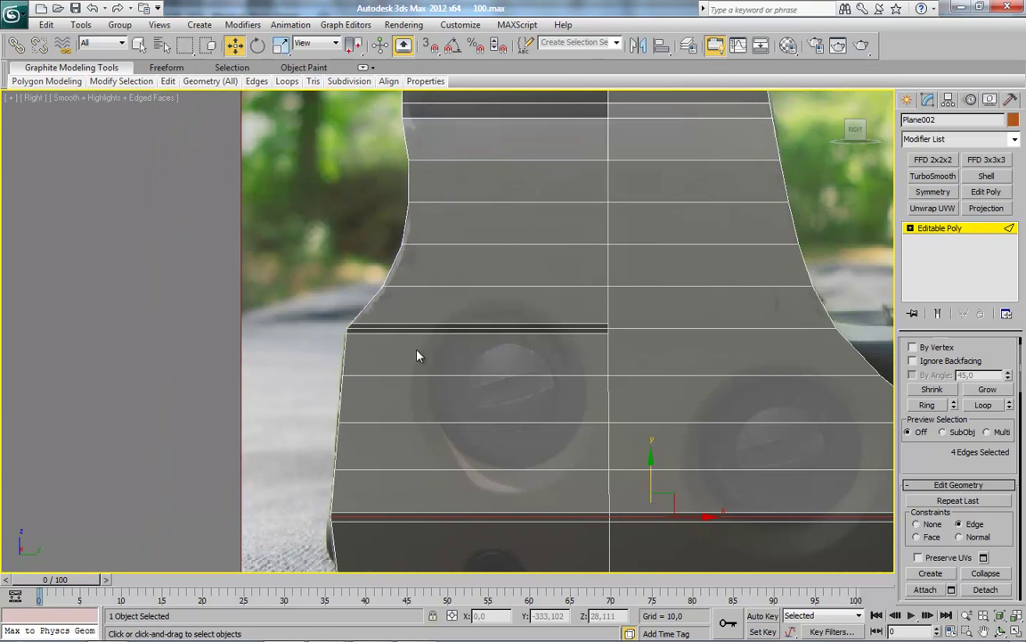
left_click_drag(438, 339, 444, 320)
left_click(436, 329, "ctrl")
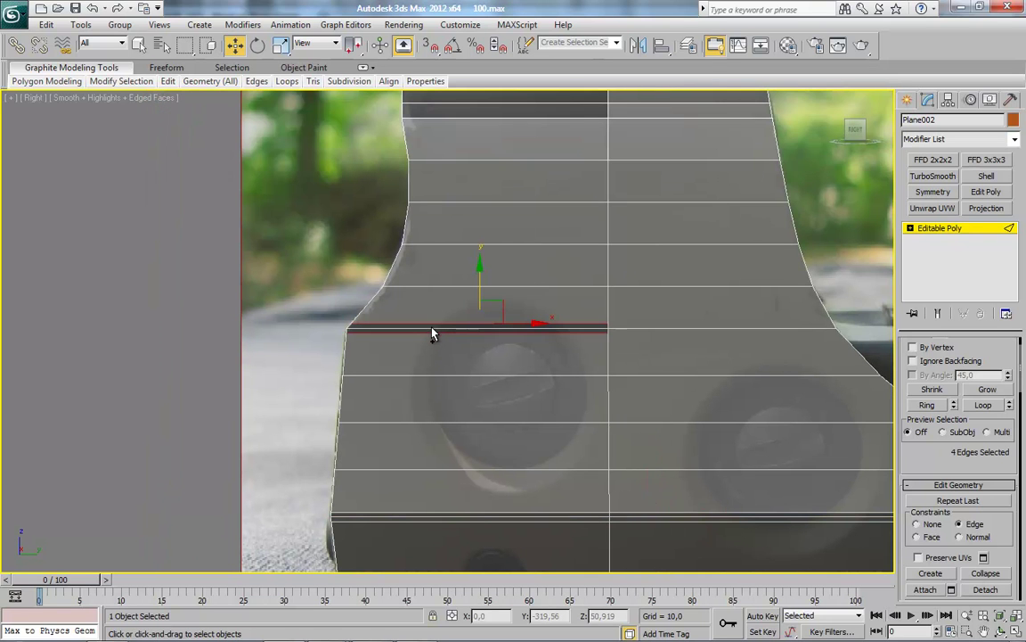
left_click(624, 425)
scroll(623, 426, "up", 2)
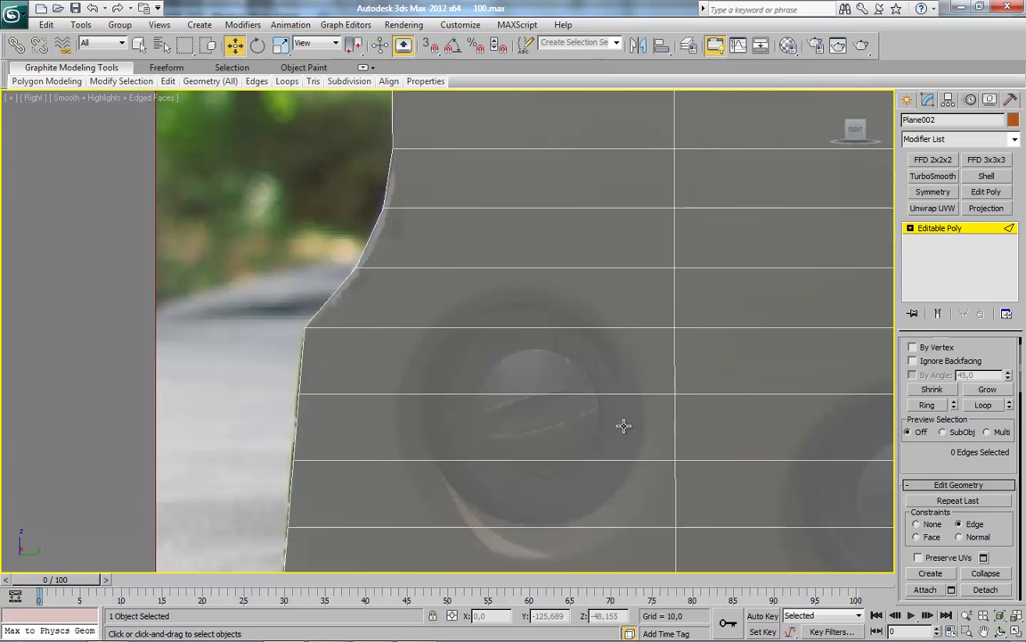
scroll(597, 436, "down", 2)
scroll(568, 316, "up", 2)
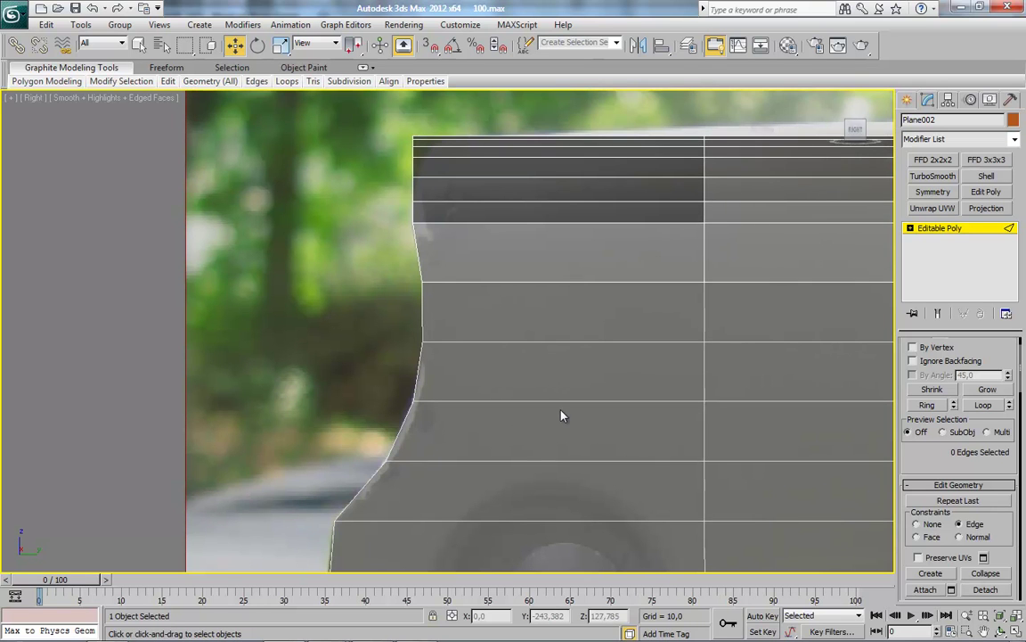
Connect the upper vertical edges into a new horizontal loop slid -83 toward the top.
middle_click_drag(593, 357, 442, 371)
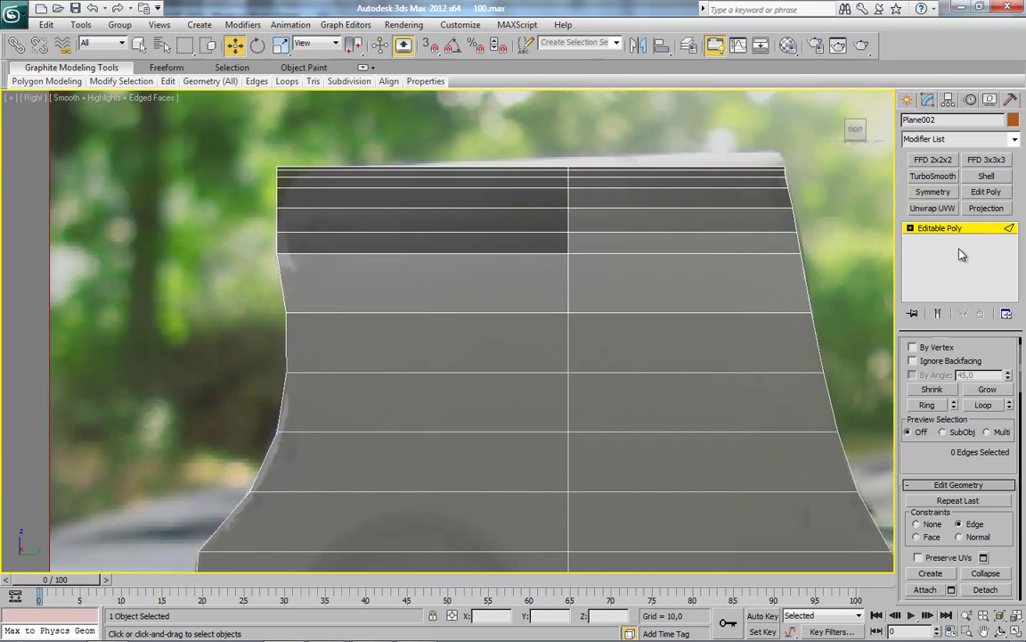
middle_click_drag(472, 287, 447, 299)
left_click_drag(212, 277, 860, 323)
right_click(806, 277)
left_click(738, 326)
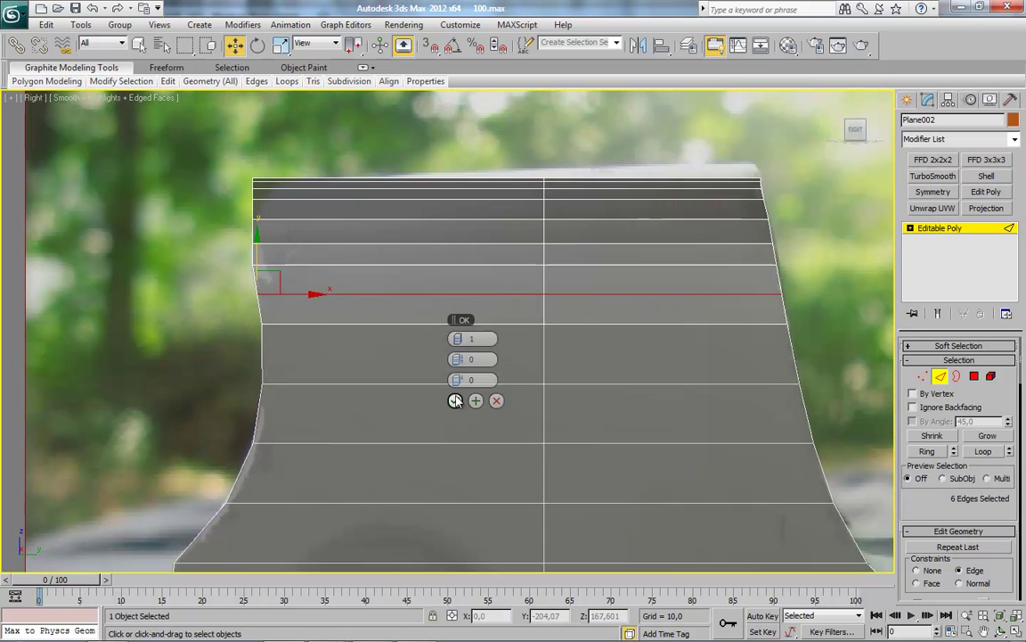
mouse_move(455, 380)
left_mouse_down()
mouse_move(218, 360)
mouse_move(234, 359)
left_mouse_up()
left_click(454, 401)
scroll(477, 419, "up", 3)
scroll(456, 305, "up", 2)
middle_click_drag(456, 304, 399, 288)
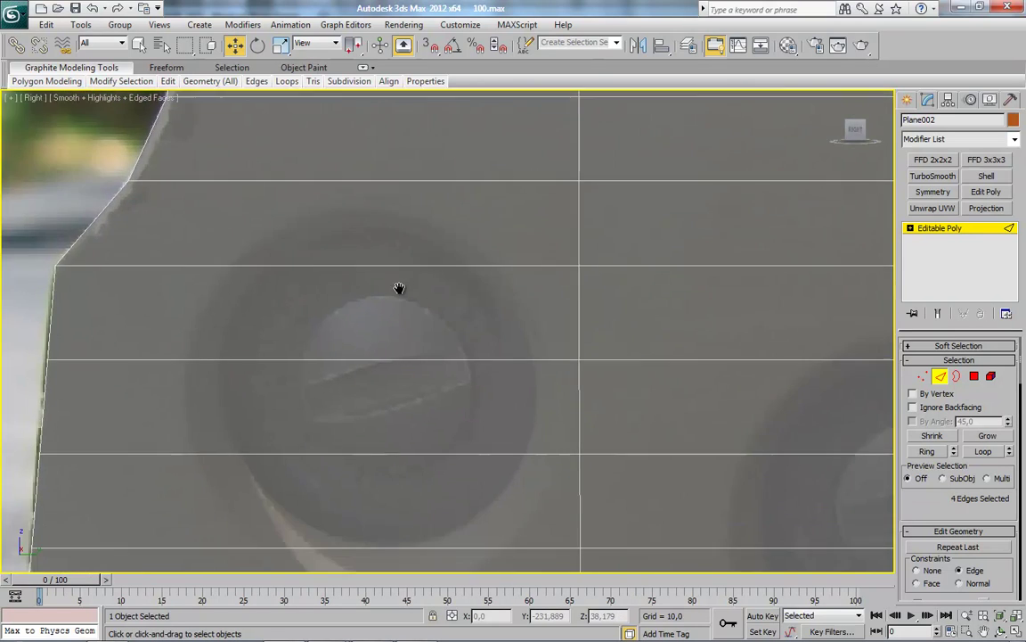
scroll(399, 291, "down", 4)
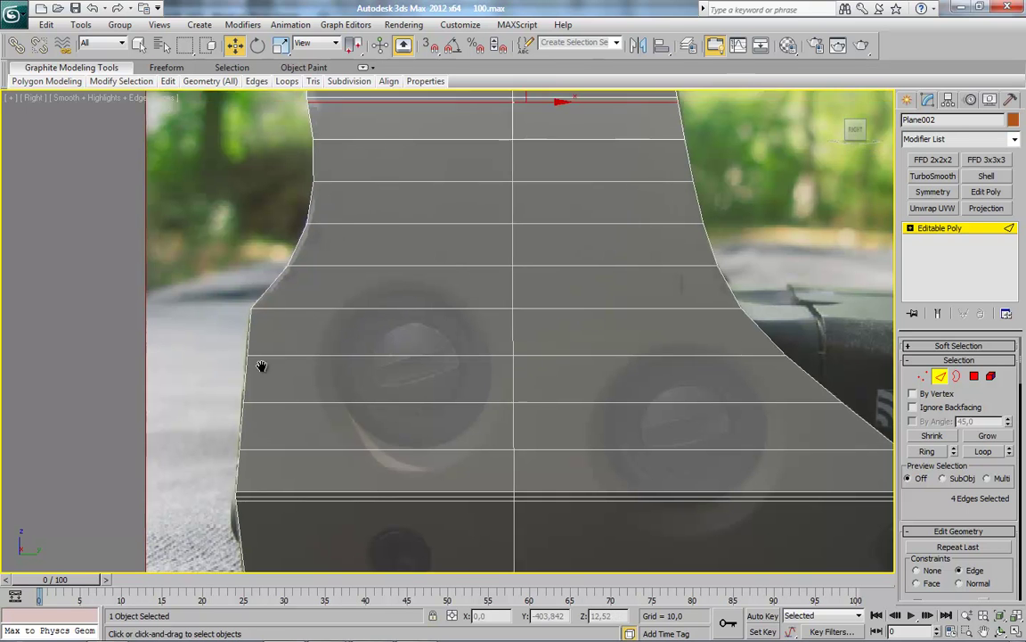
middle_click_drag(340, 100, 416, 209)
left_click_drag(486, 274, 487, 275)
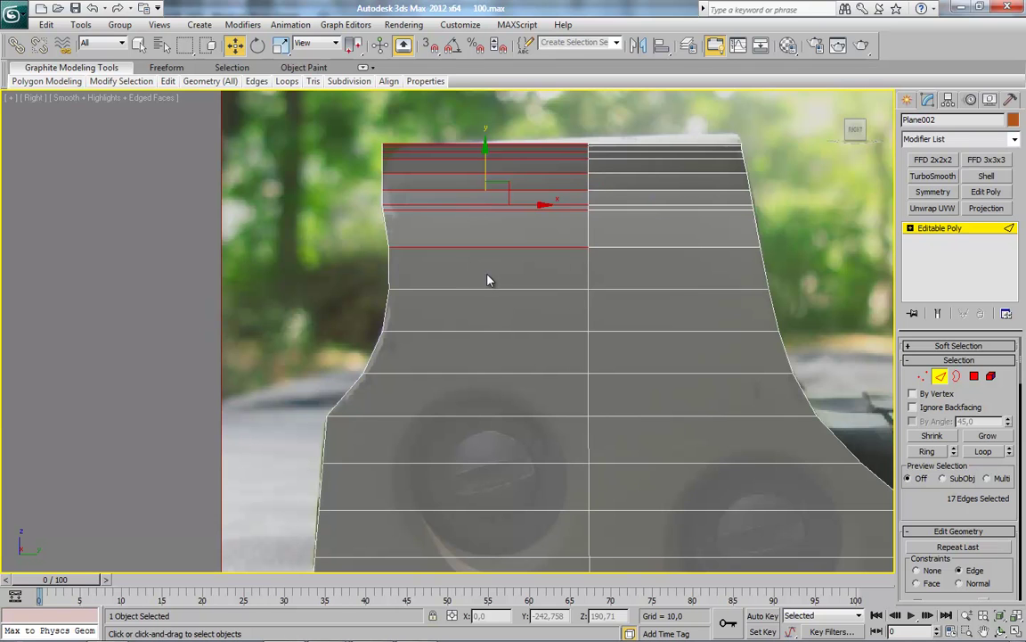
left_click(927, 451)
right_click(423, 270)
key("Escape")
right_click(423, 270)
left_click(346, 322)
left_click_drag(456, 380, 359, 377)
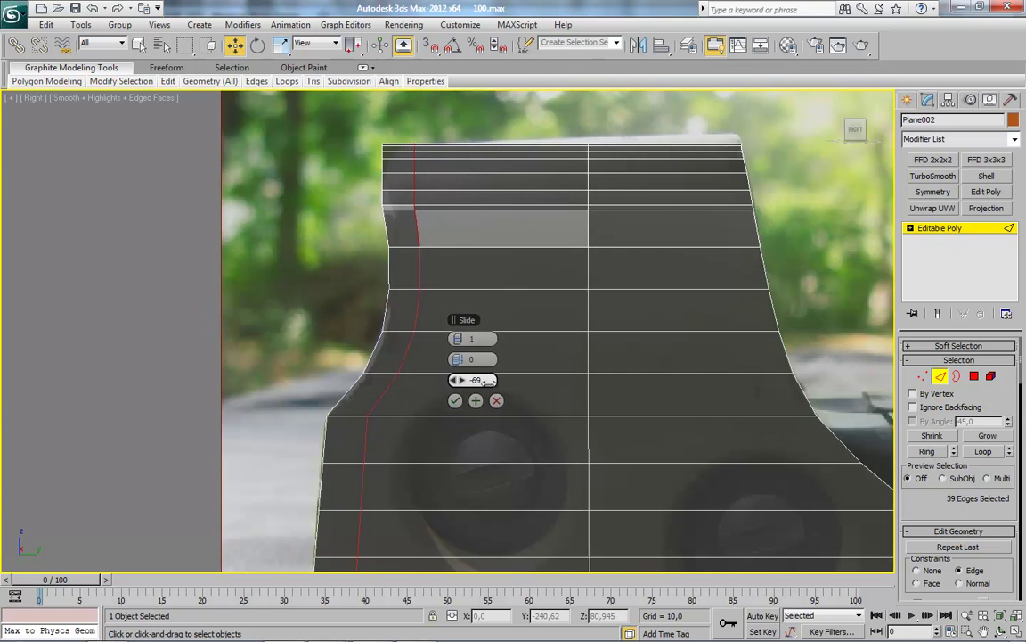
left_click(454, 400)
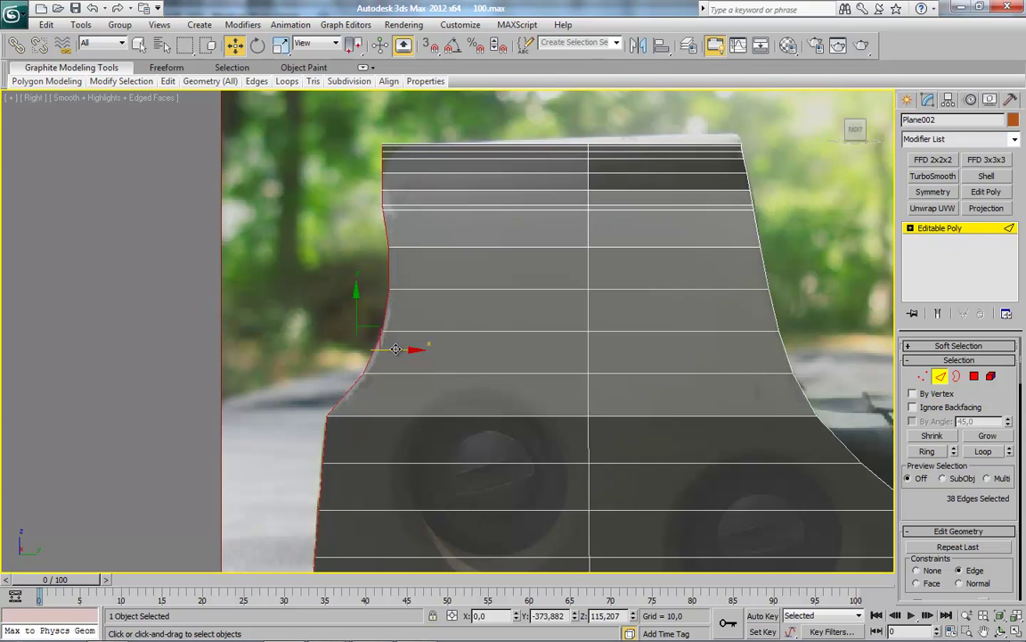
left_click_drag(403, 349, 403, 348)
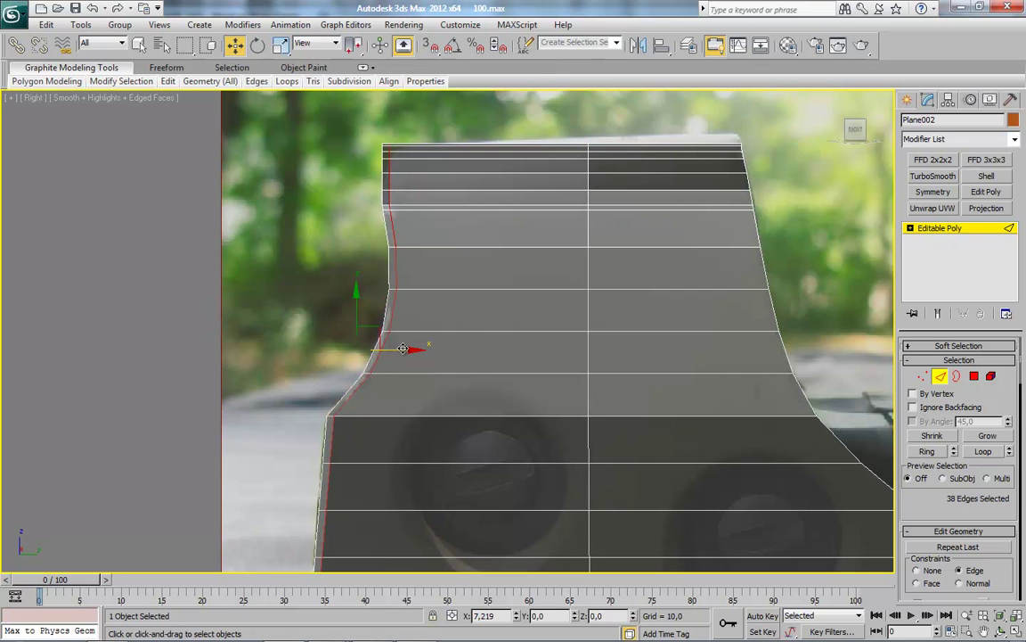
left_click_drag(404, 348, 406, 357)
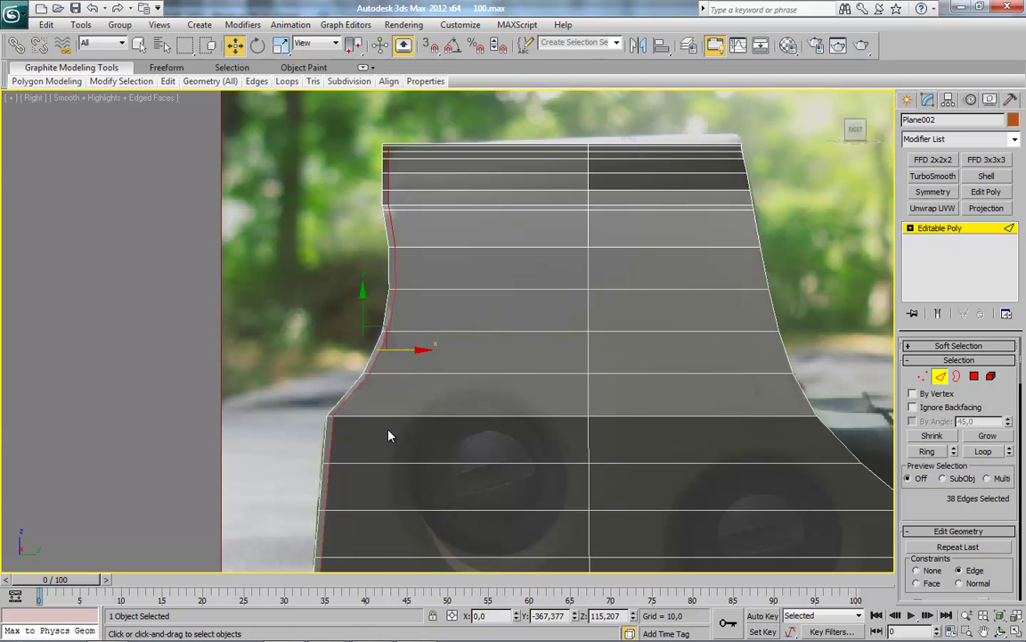
scroll(388, 436, "up", 2)
mouse_move(428, 420)
middle_mouse_down("alt")
mouse_move(465, 328)
mouse_move(586, 304)
mouse_move(556, 393)
middle_mouse_up("alt")
scroll(547, 384, "up", 1)
scroll(552, 382, "up", 3)
scroll(542, 412, "down", 3)
scroll(524, 408, "down", 4)
middle_click_drag(509, 388, 424, 190, "alt")
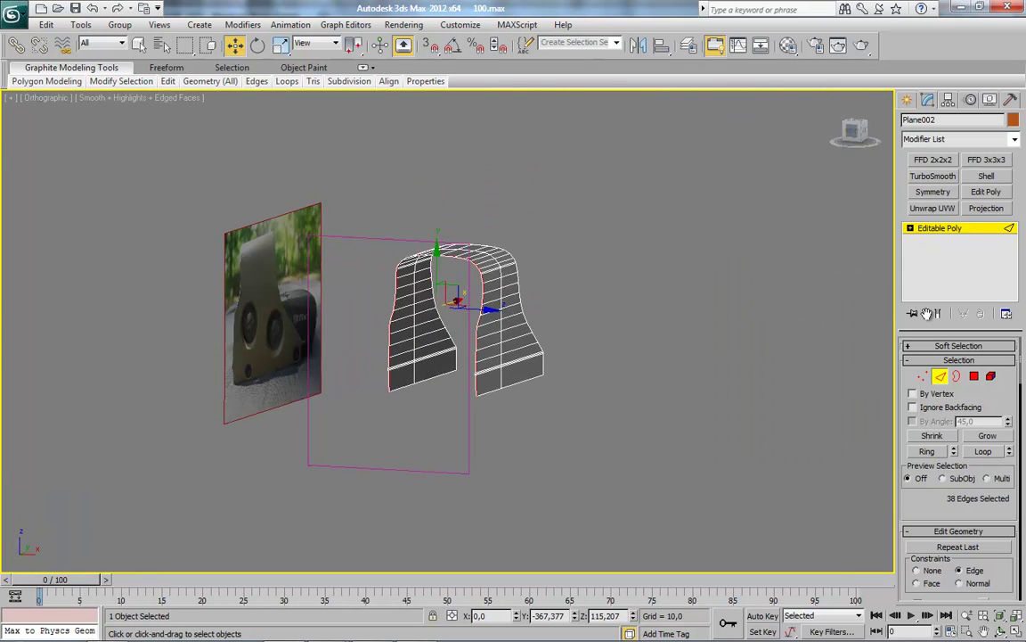
Frame the hood profile in the right view, briefly selecting and clearing the front polygons.
key("f")
key("4")
left_click_drag(378, 184, 456, 421)
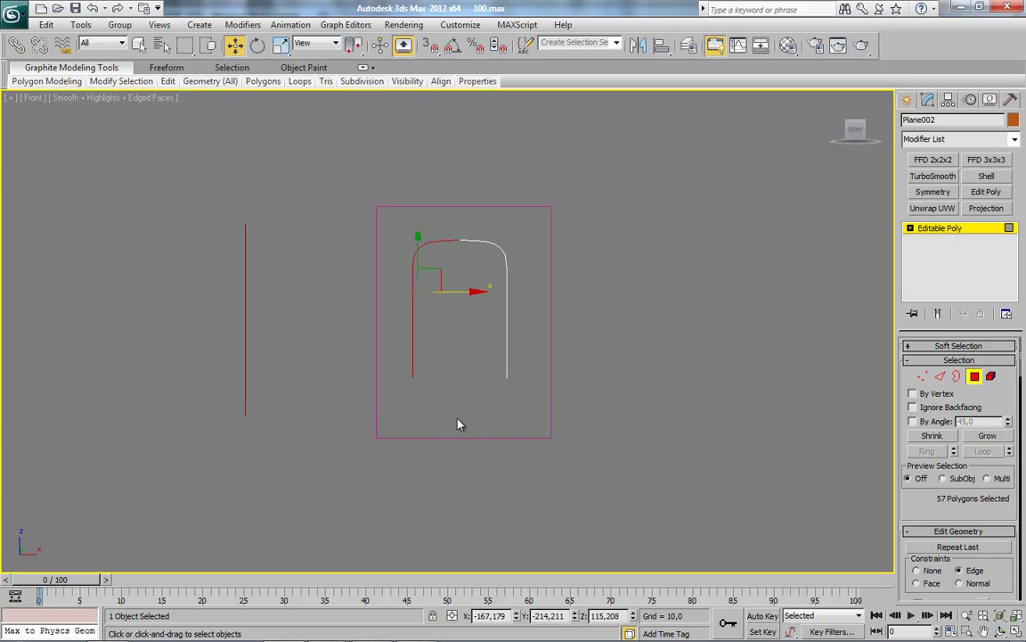
middle_click_drag(458, 424, 492, 365, "alt")
key("ctrl+d")
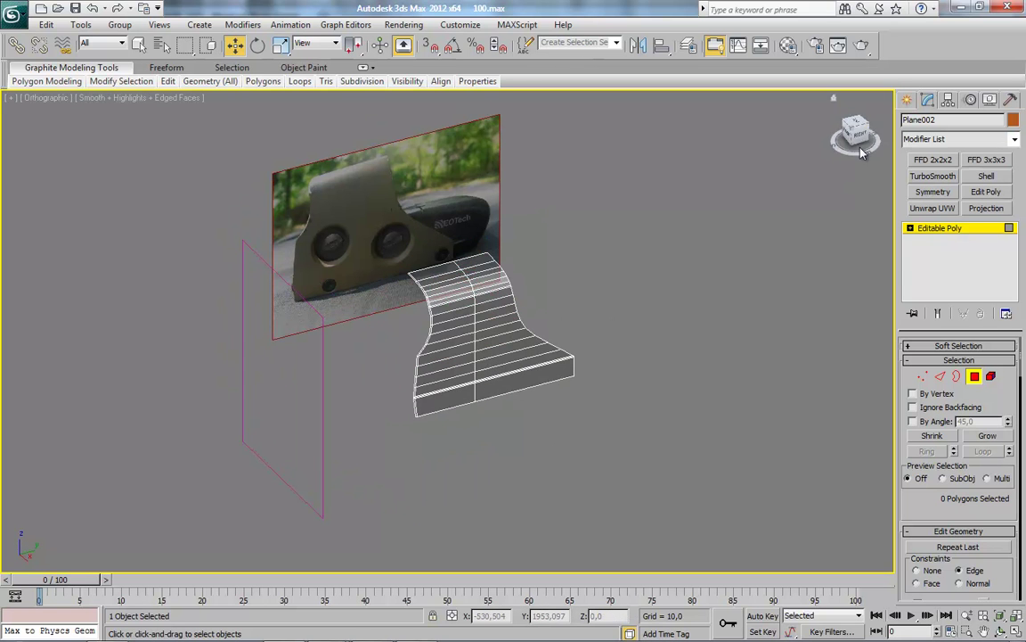
left_click(857, 133)
scroll(489, 295, "up", 5)
scroll(449, 337, "up", 3)
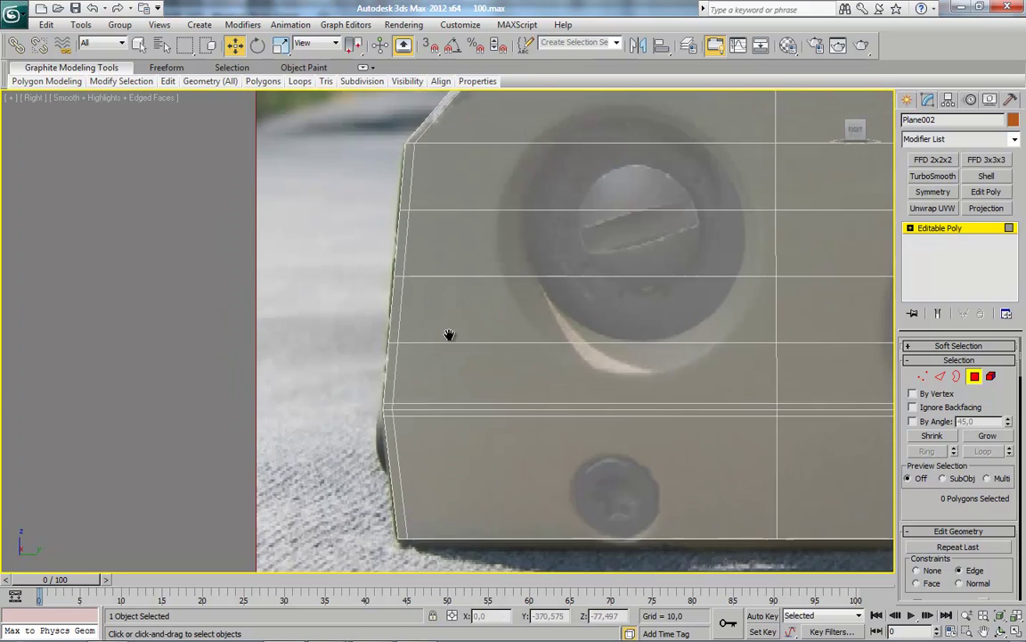
scroll(433, 341, "up", 3)
scroll(464, 340, "up", 3)
Cut a new edge from the upper-left corner vertex to the left border edge.
key("1")
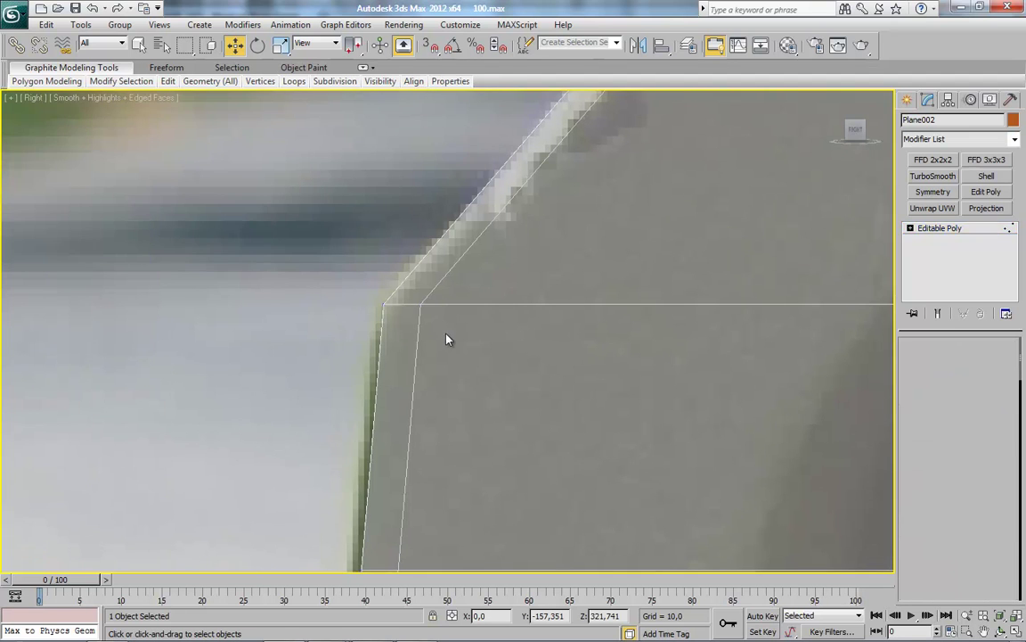
middle_click_drag(446, 338, 456, 344)
right_click(499, 252)
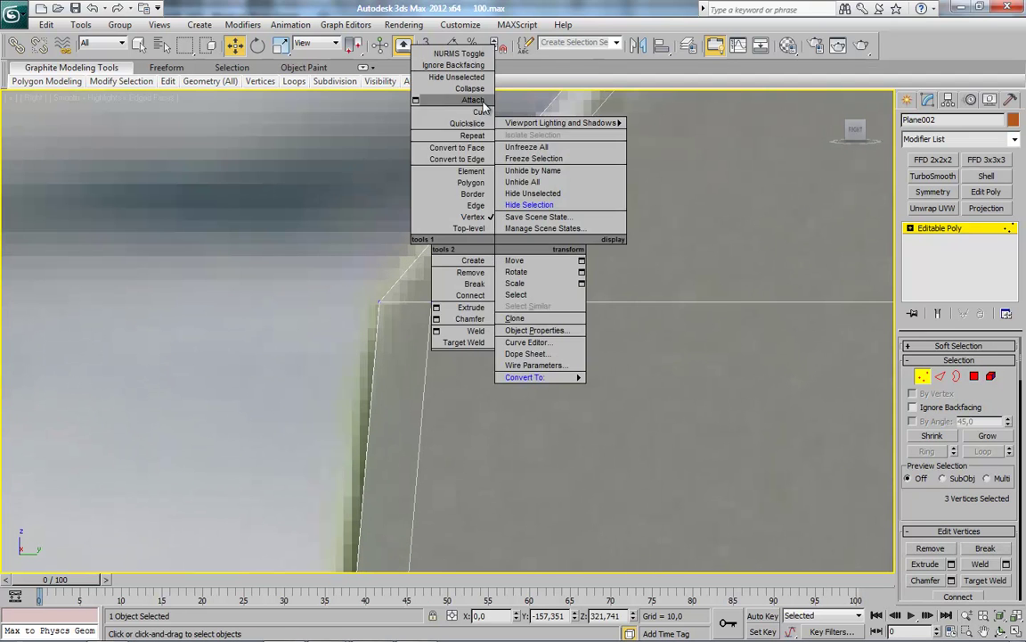
left_click(431, 301)
left_click(374, 360)
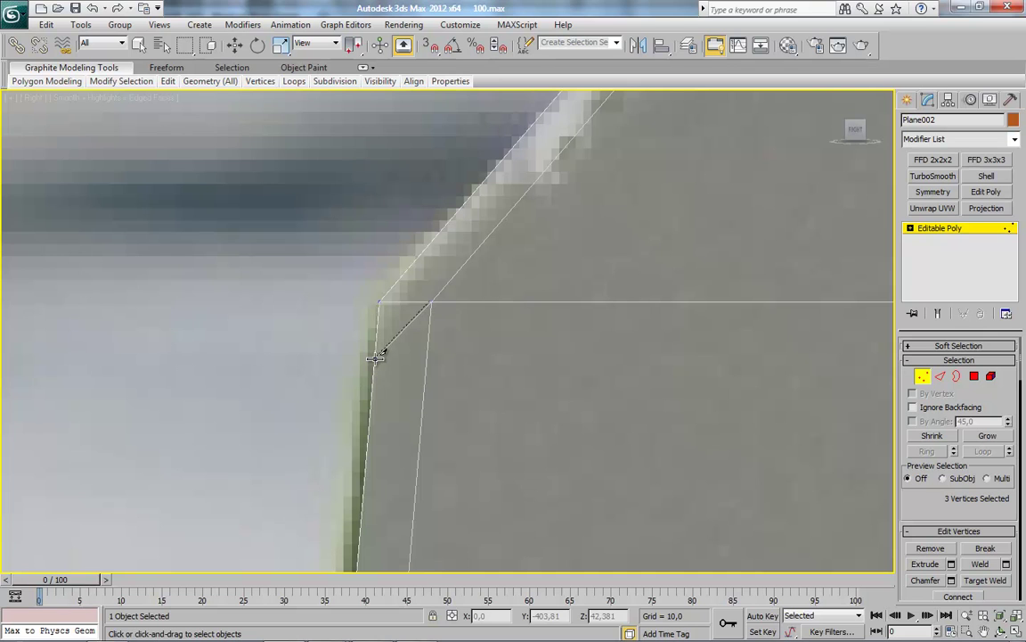
left_click(431, 300)
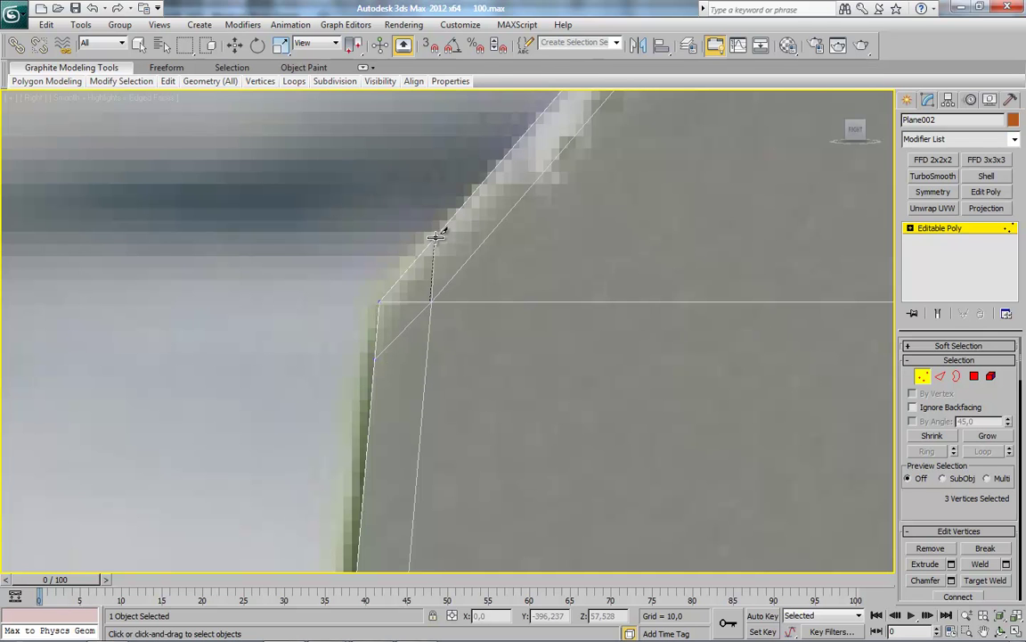
right_click(424, 281)
scroll(454, 398, "down", 3)
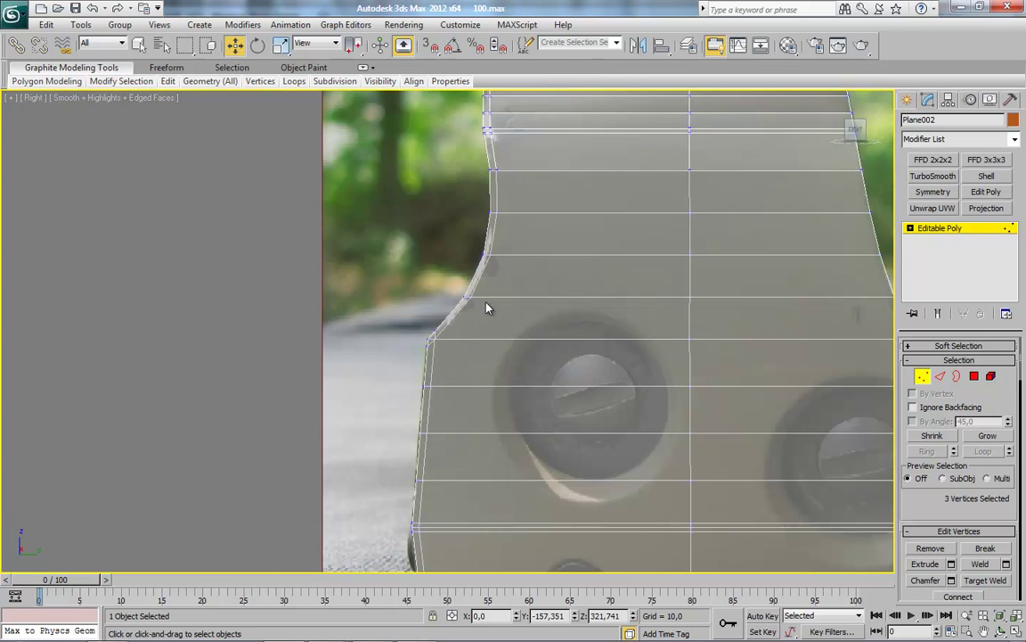
scroll(488, 304, "down", 3)
middle_click_drag(365, 330, 301, 258)
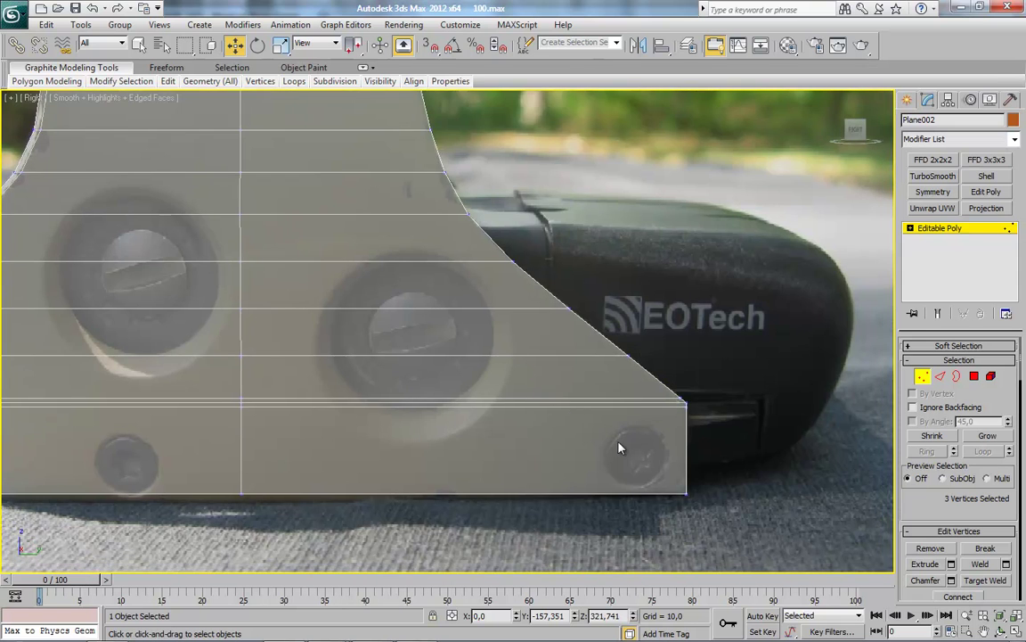
scroll(535, 383, "up", 3)
scroll(352, 289, "down", 3)
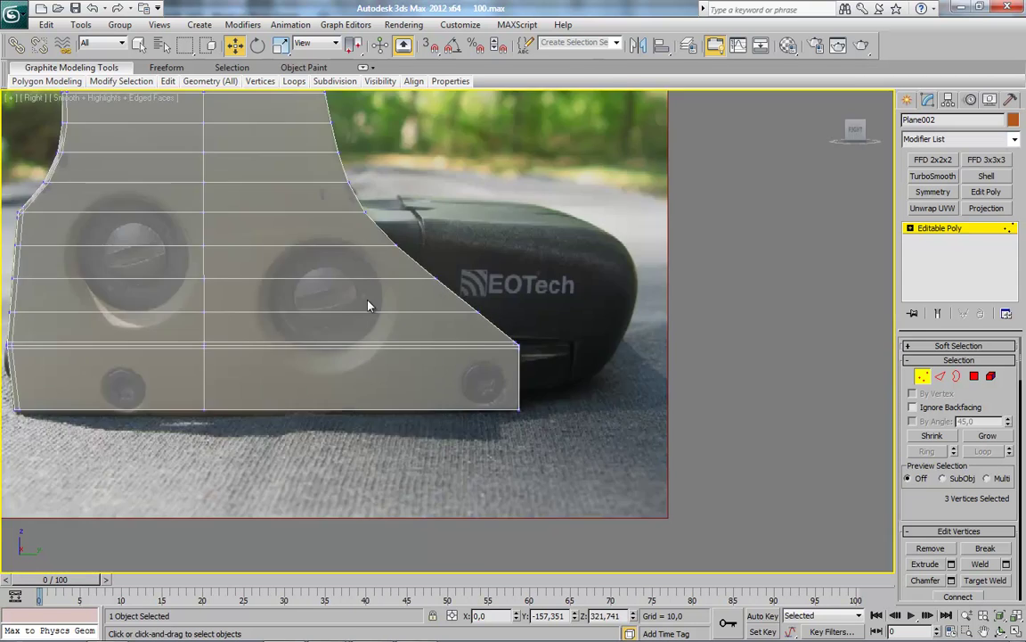
left_click(940, 375)
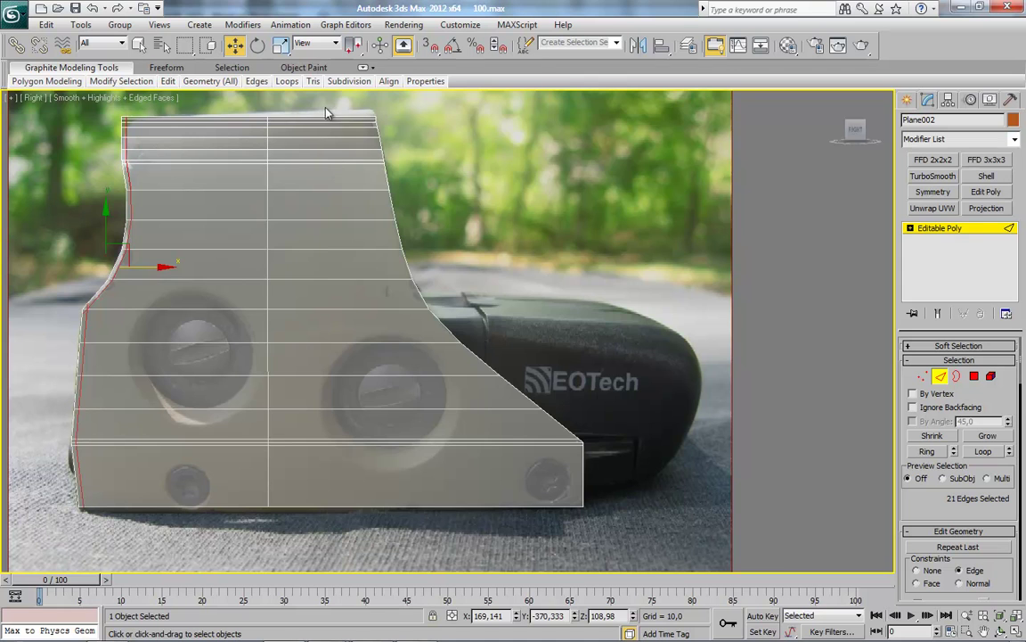
Connect the right-half horizontal edges with one edge slid -115 along the sloped side.
left_click_drag(326, 113, 380, 451)
right_click(570, 384)
left_click(459, 415)
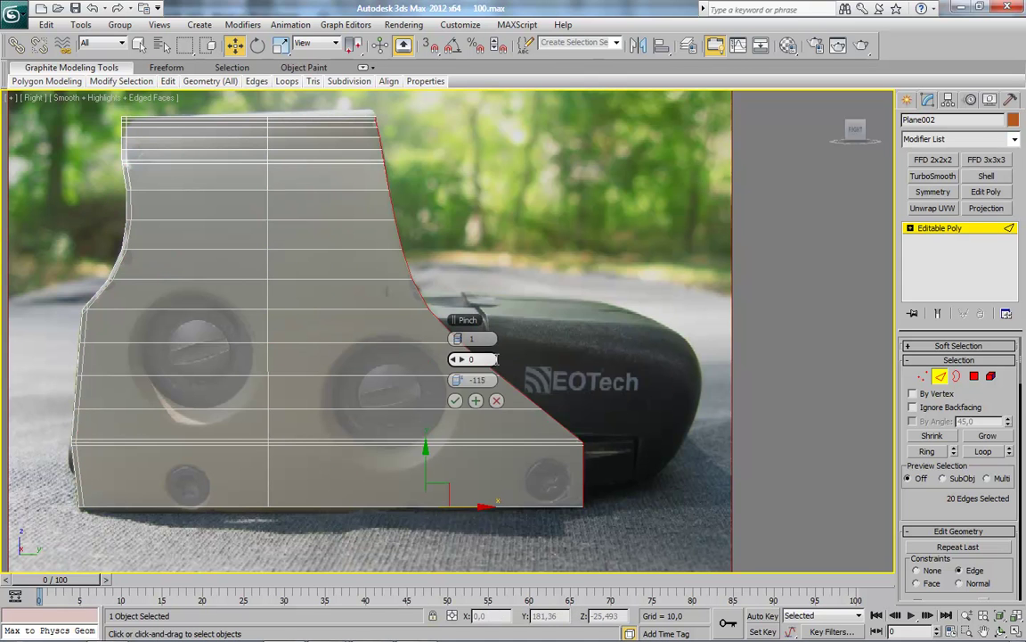
left_click(454, 401)
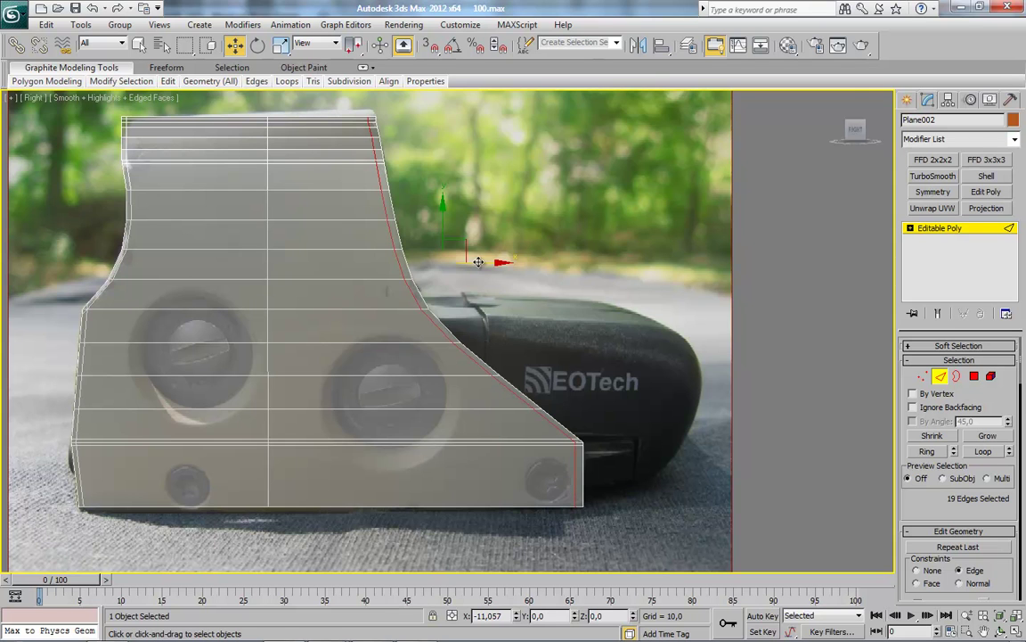
scroll(453, 289, "up", 5)
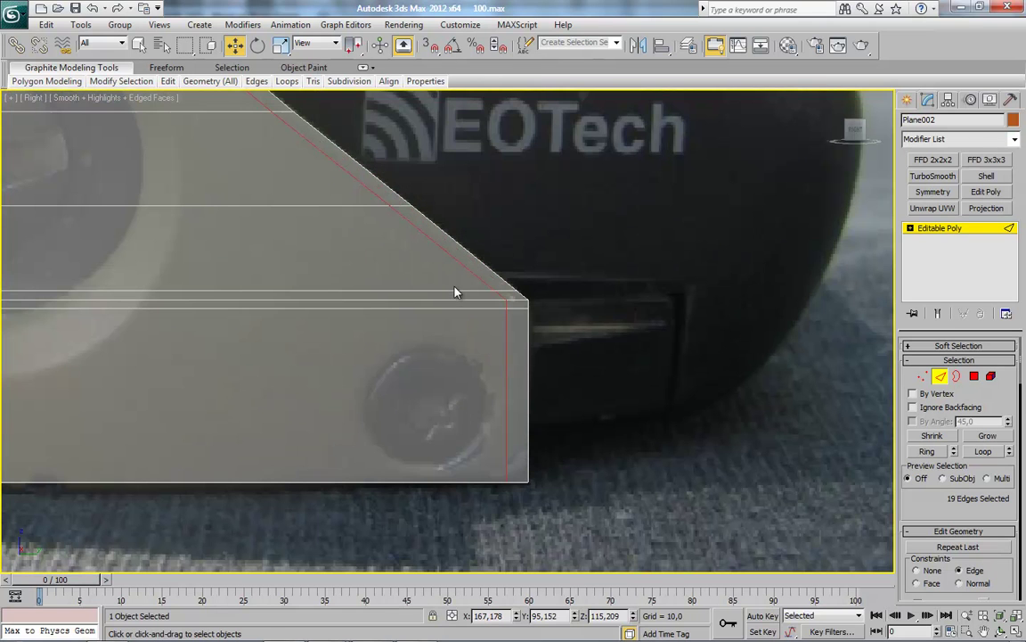
Add TurboSmooth with 2 iterations and Isoline Display, then return to edge editing.
left_click(927, 177)
left_click(1005, 365)
left_click(916, 404)
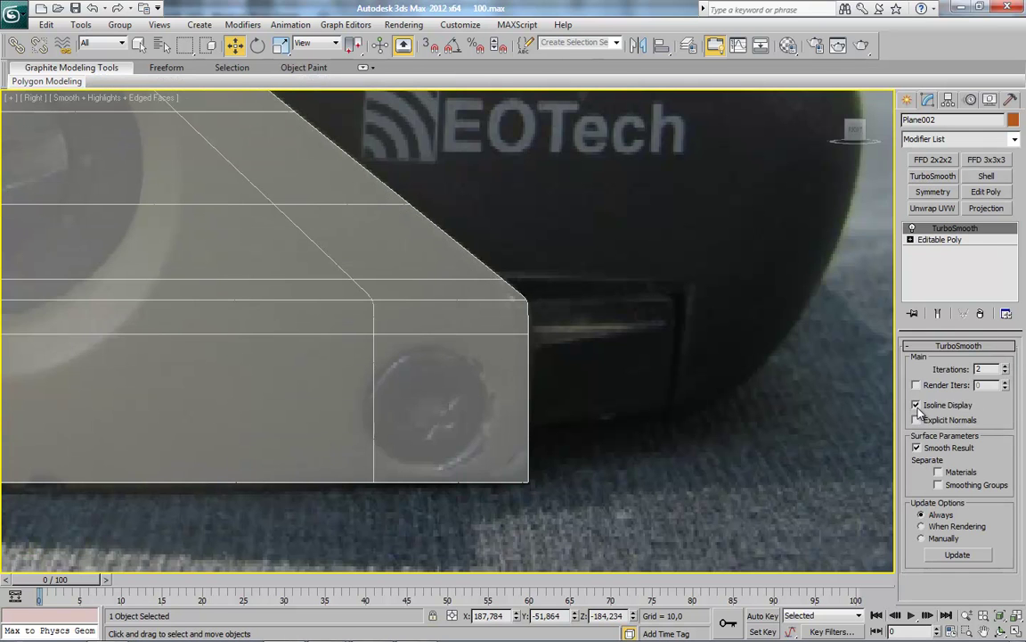
left_click(938, 240)
key("2")
middle_click_drag(409, 394, 430, 395)
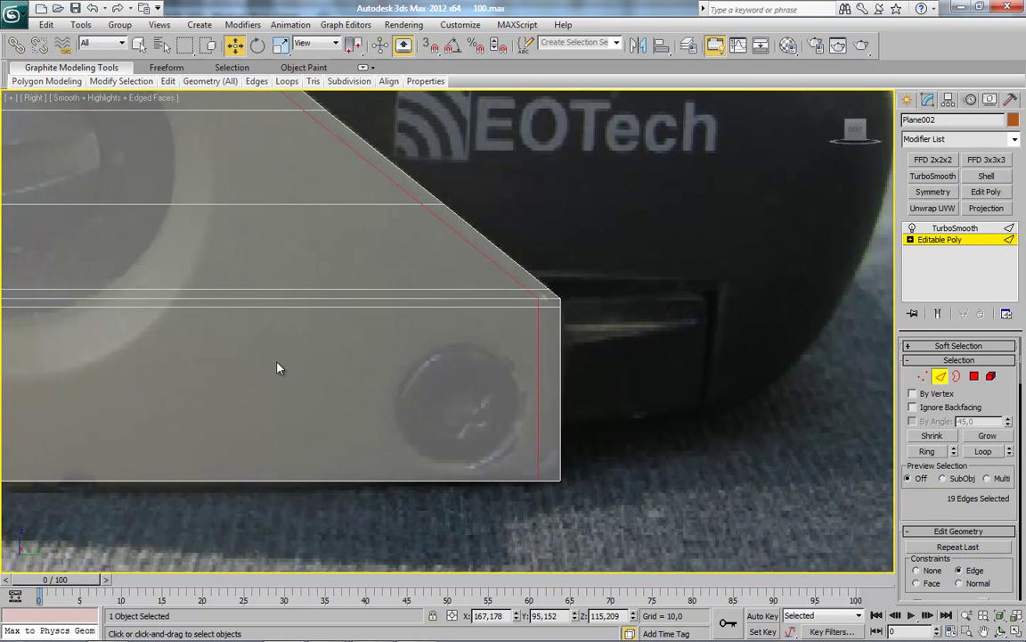
Connect the lower edges with a support edge slid 88 near the bottom border.
scroll(277, 367, "down", 3)
scroll(303, 364, "up", 1)
left_click_drag(135, 337, 705, 360)
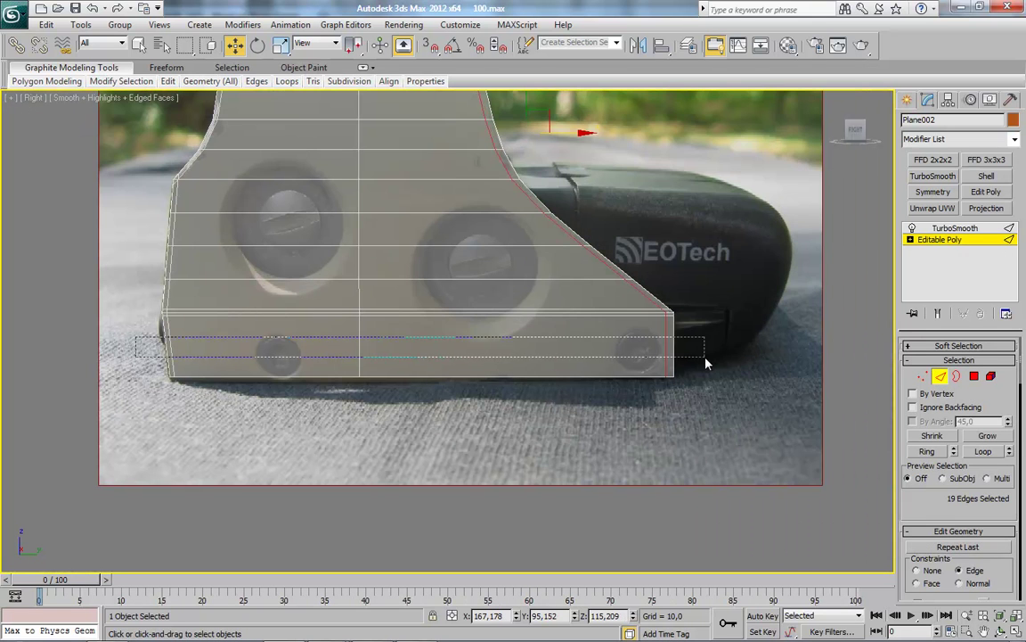
right_click(634, 318)
left_click(700, 373)
scroll(462, 390, "up", 3)
left_click_drag(463, 389, 9, 390)
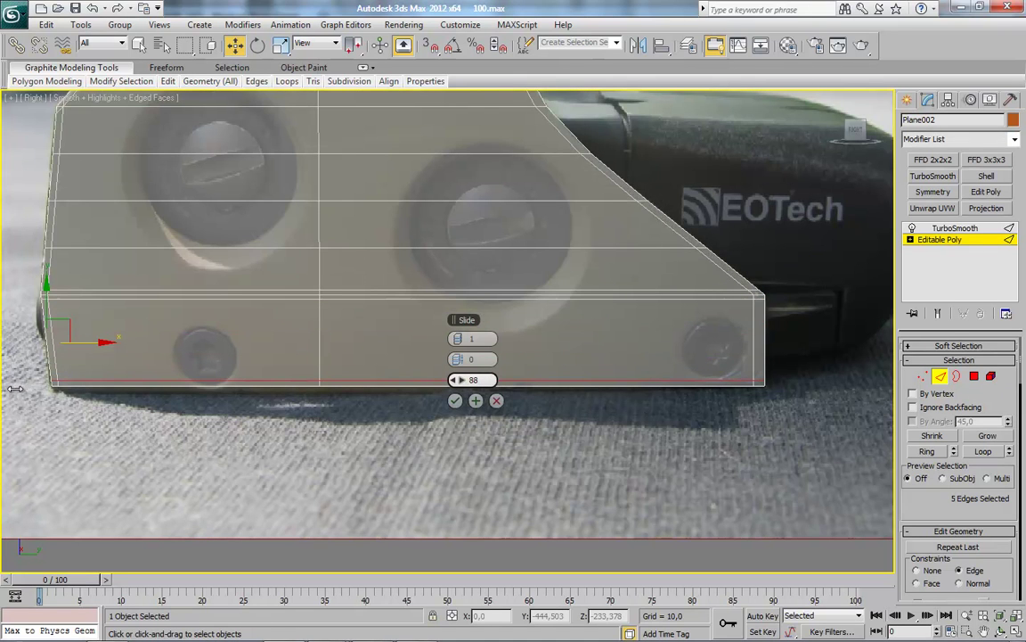
left_click(454, 402)
Orbit to an angled view of the hood and switch to Vertex level.
scroll(351, 332, "down", 3)
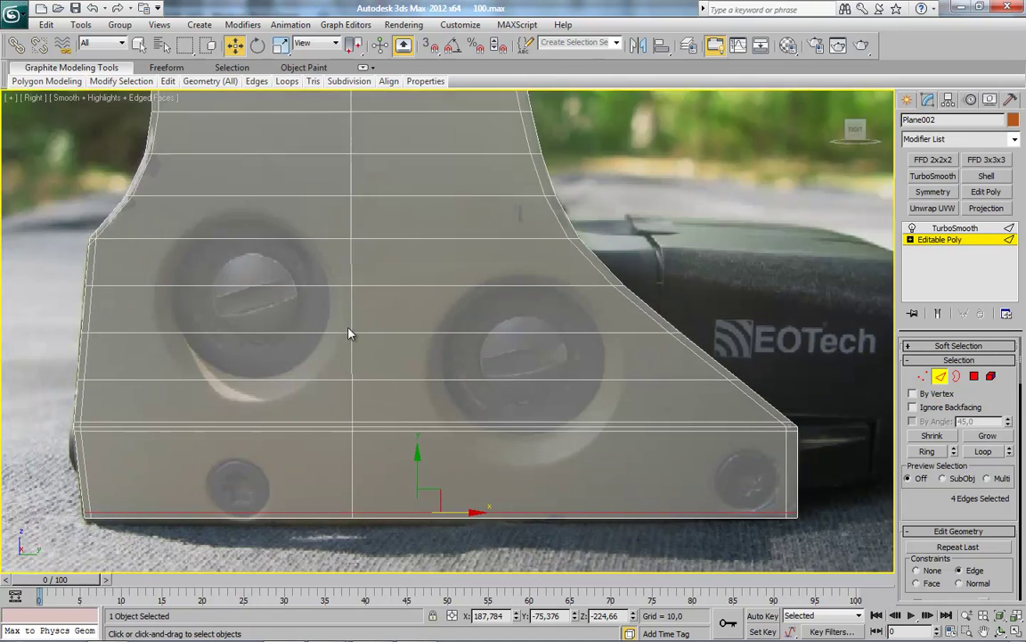
scroll(348, 326, "down", 2)
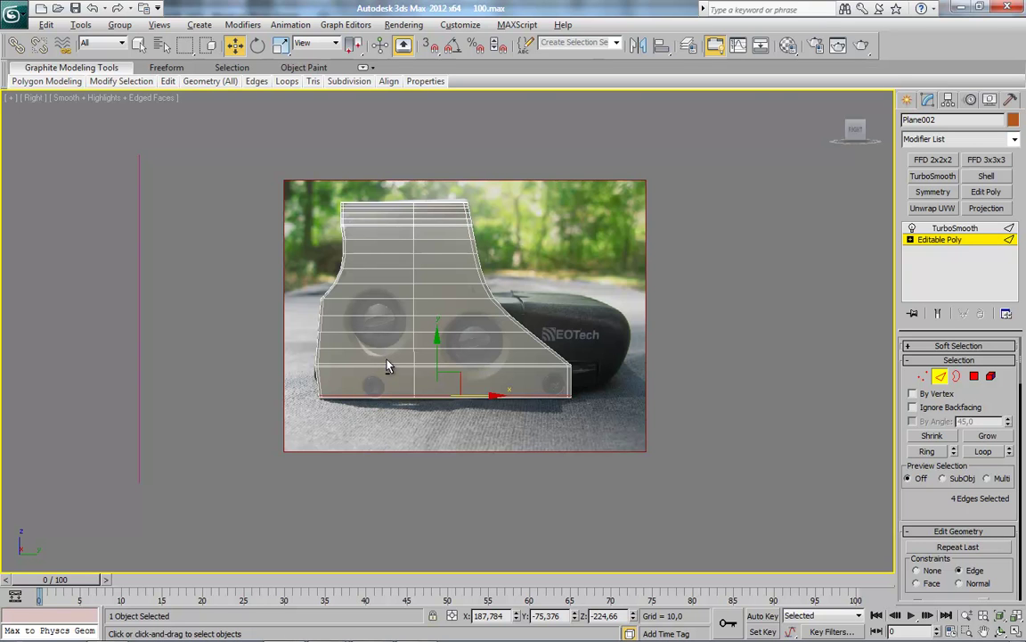
scroll(441, 391, "up", 5)
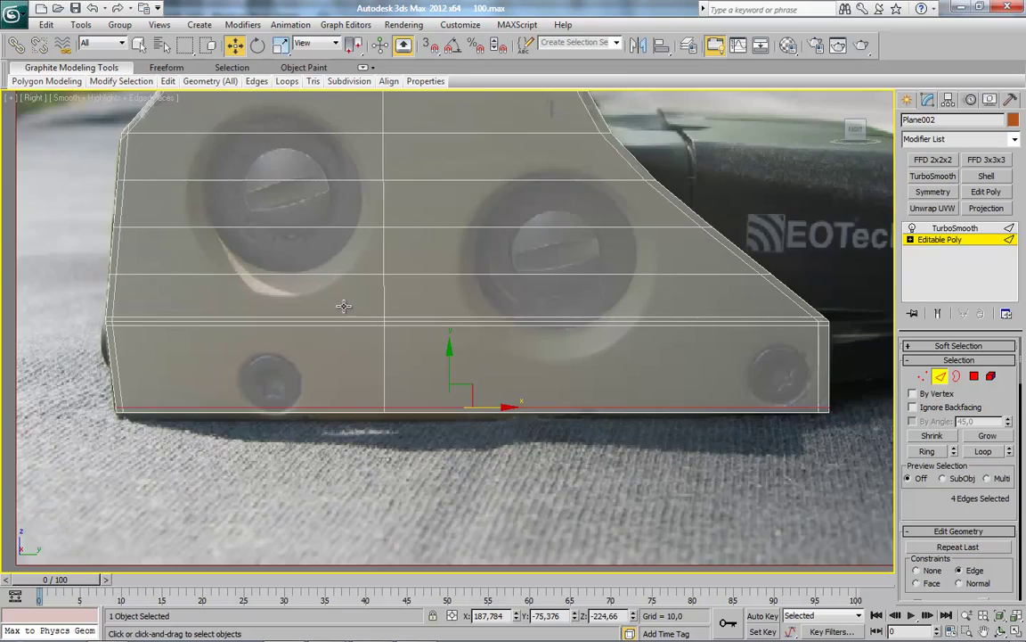
scroll(356, 321, "down", 3)
mouse_move(356, 321)
middle_mouse_down("alt")
mouse_move(420, 370)
mouse_move(382, 371)
mouse_move(392, 392)
mouse_move(380, 406)
middle_mouse_up("alt")
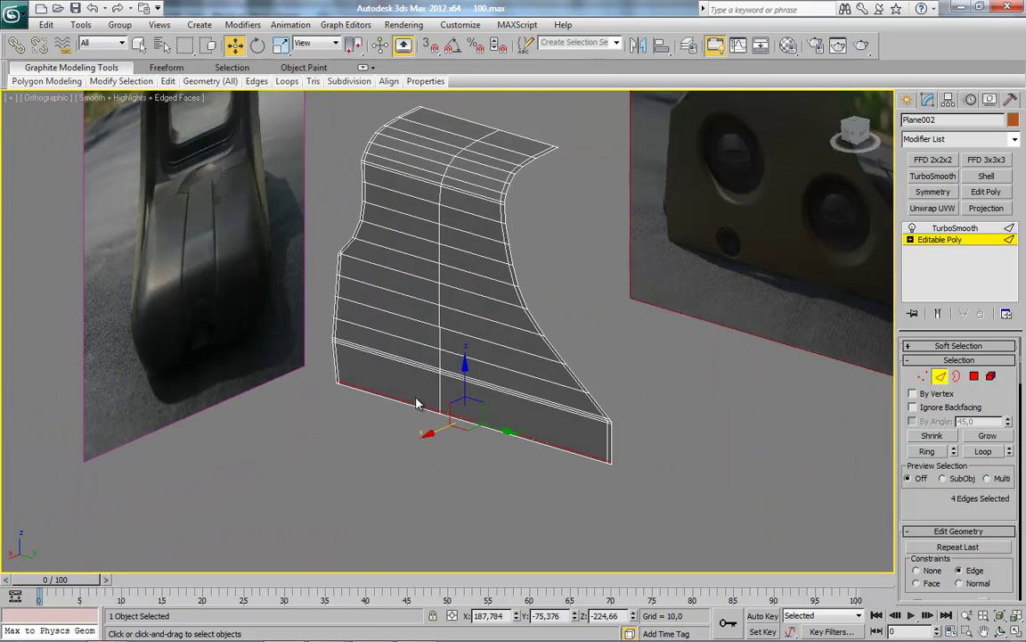
scroll(515, 429, "up", 4)
left_click(921, 377)
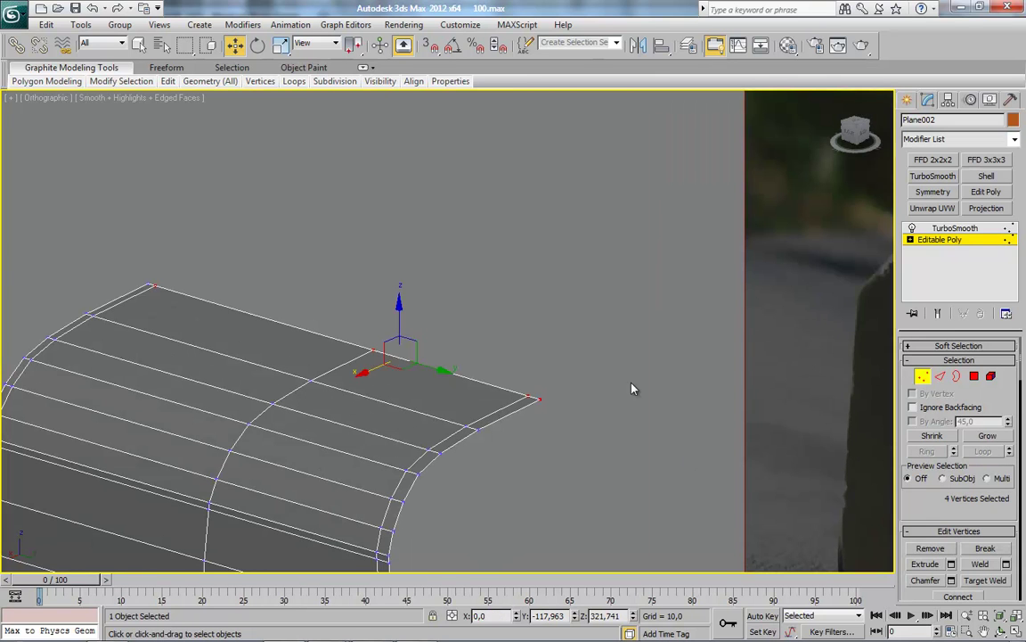
Delete the TurboSmooth modifier and add a Symmetry modifier mirrored on the Z axis.
right_click(938, 230)
left_click(763, 249)
left_click_drag(596, 373, 534, 416)
left_click(929, 193)
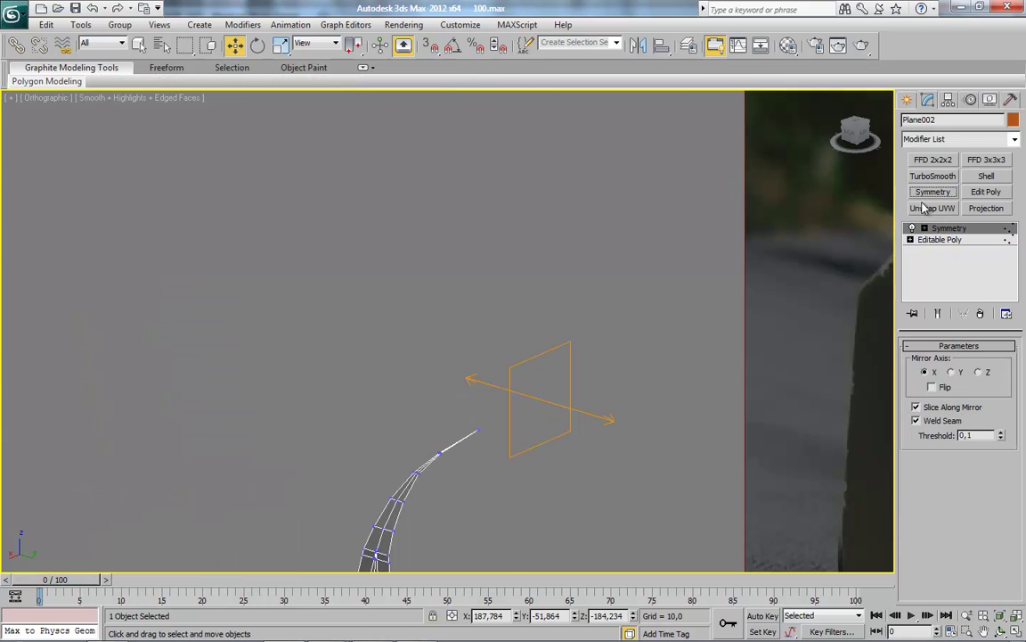
left_click(992, 371)
Convert the mirrored hood to an editable poly and switch to the back view.
right_click(598, 267)
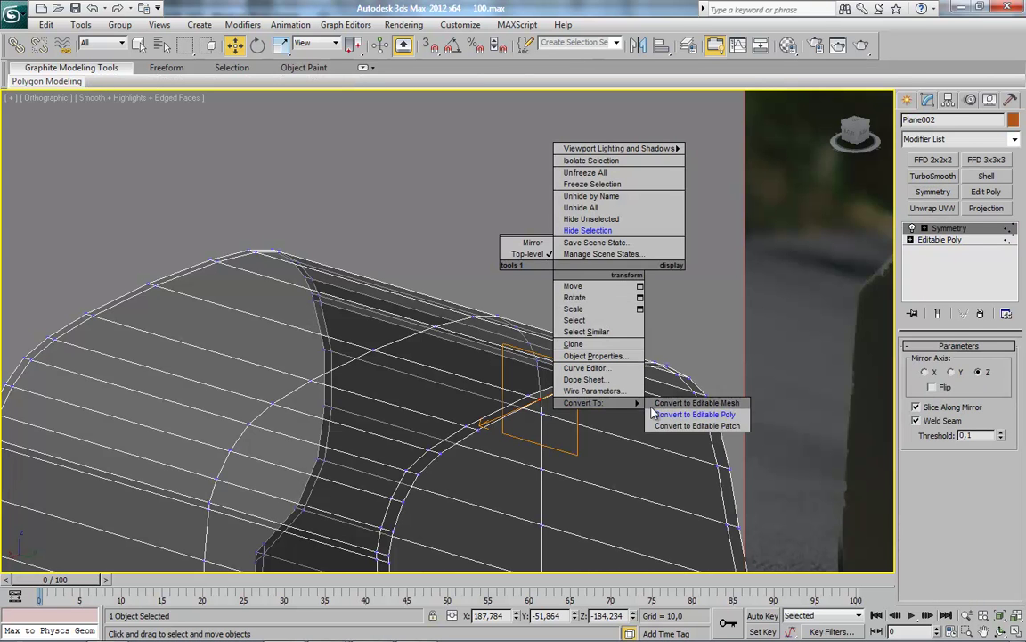
left_click(699, 414)
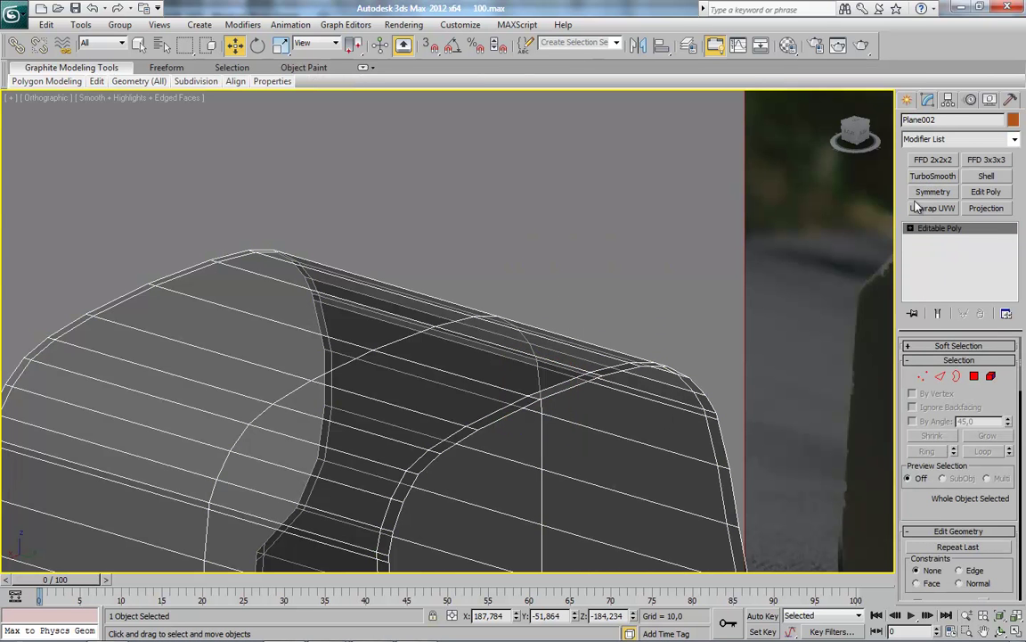
key("l")
key("k")
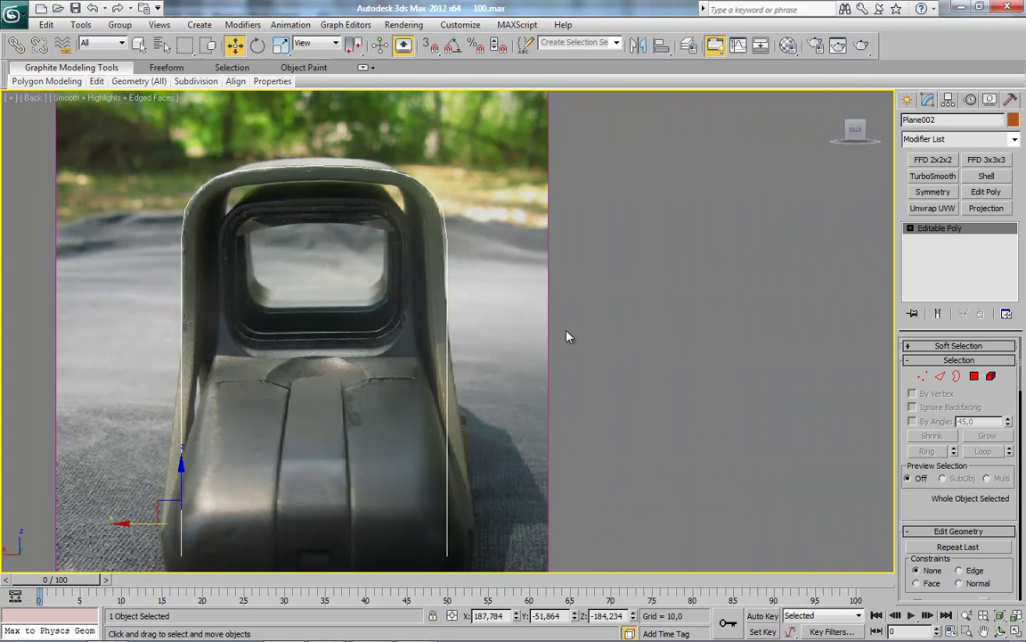
Add a Shell modifier with Outer Amount 0 and Inner Amount 19.66.
left_click(987, 176)
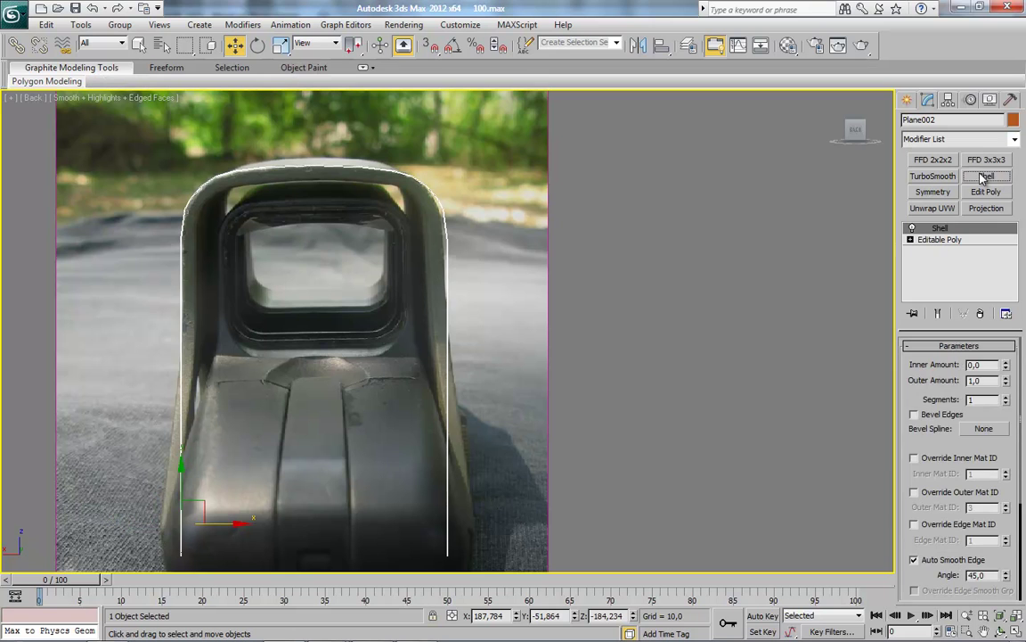
right_click(1011, 381)
right_click(1005, 381)
mouse_move(1006, 365)
left_mouse_down()
mouse_move(1005, 336)
mouse_move(764, 185)
mouse_move(488, 277)
left_mouse_up()
mouse_move(488, 277)
middle_mouse_down("alt")
mouse_move(275, 328)
mouse_move(318, 332)
middle_mouse_up("alt")
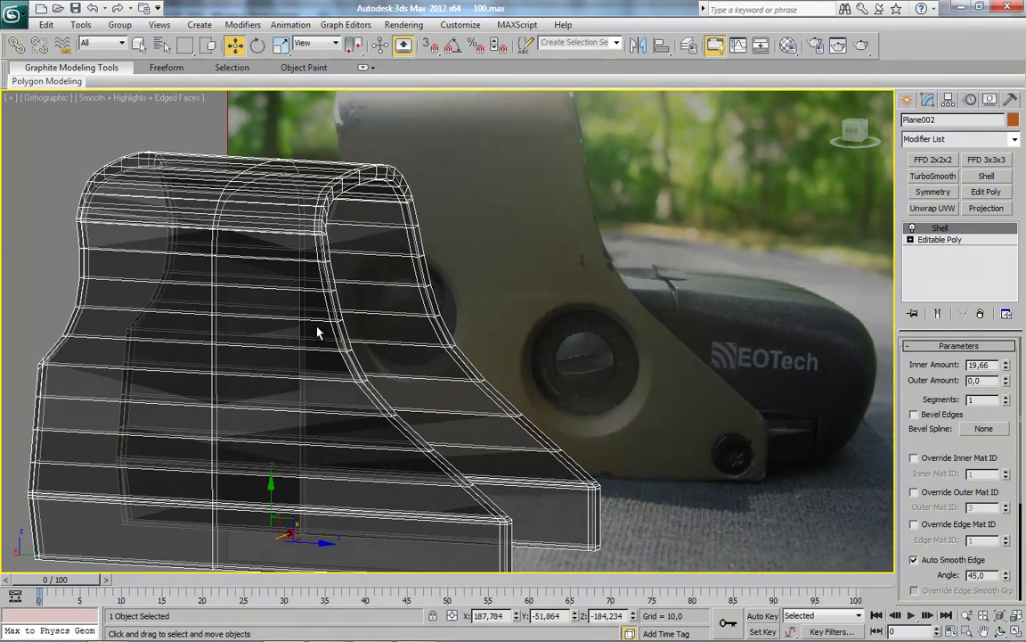
middle_click_drag(318, 332, 426, 325, "alt")
Convert the shelled hood to an editable poly and hide the edged faces with F4.
scroll(490, 382, "up", 5)
mouse_move(448, 367)
middle_mouse_down()
mouse_move(497, 404)
mouse_move(258, 374)
mouse_move(254, 406)
mouse_move(263, 402)
middle_mouse_up()
right_click(429, 271)
mouse_move(383, 403)
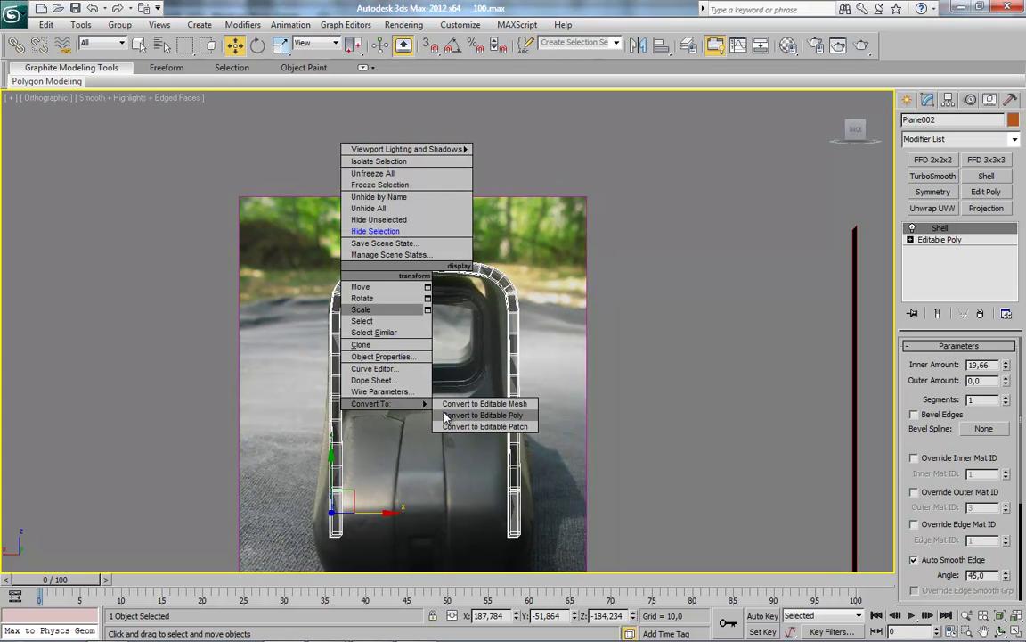
left_click(447, 417)
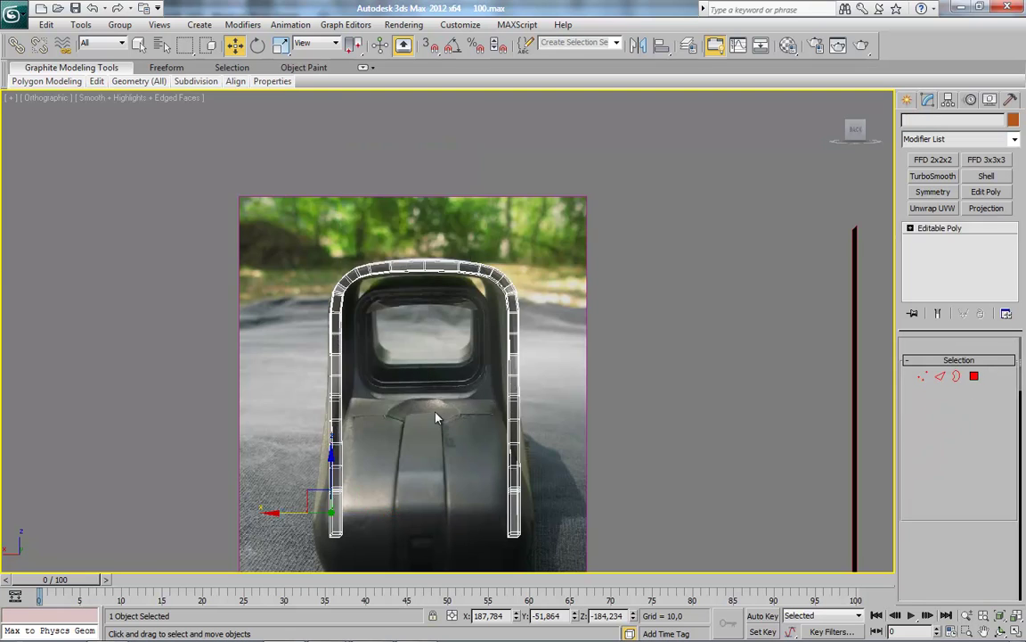
middle_click_drag(436, 417, 472, 429, "alt")
key("F4")
scroll(491, 433, "up", 3)
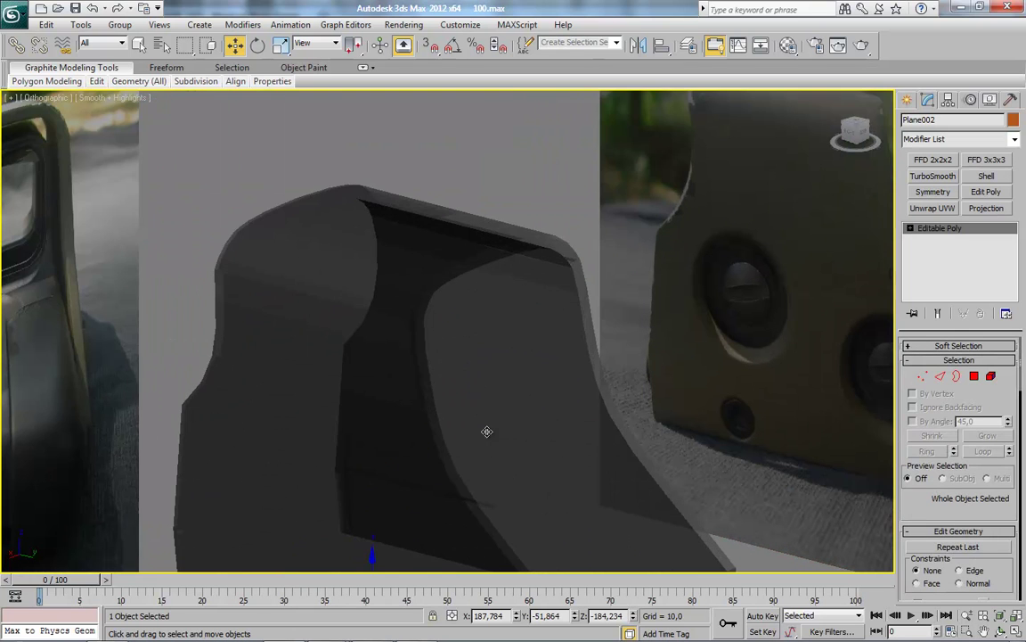
Make the hood solid with Alt+X and add TurboSmooth with Isoline Display and 2 iterations.
key("alt+x")
middle_click_drag(474, 435, 555, 439)
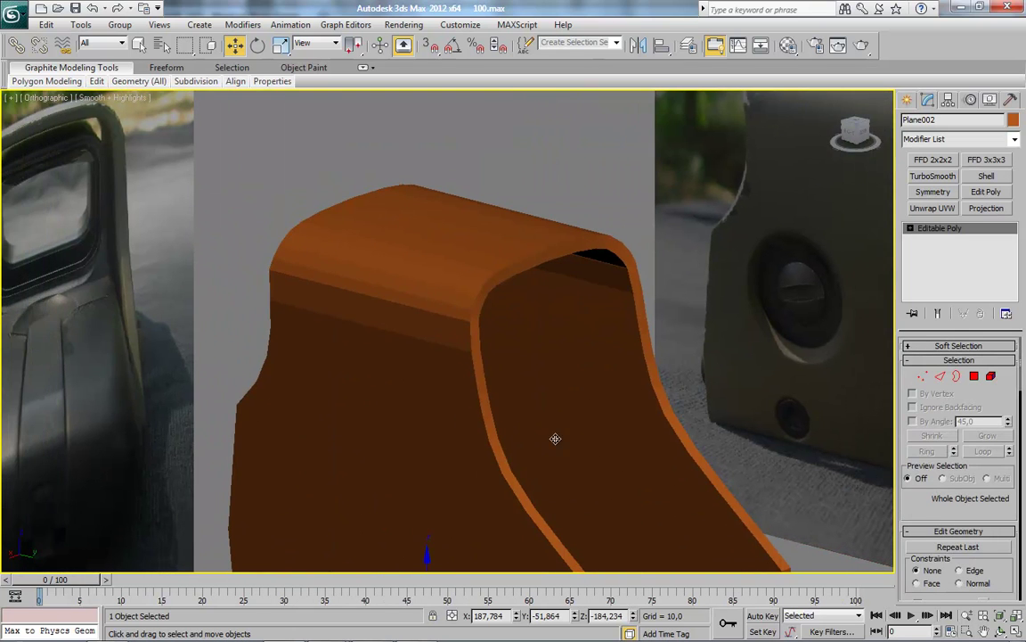
left_click(933, 175)
left_click(915, 404)
left_click(1005, 368)
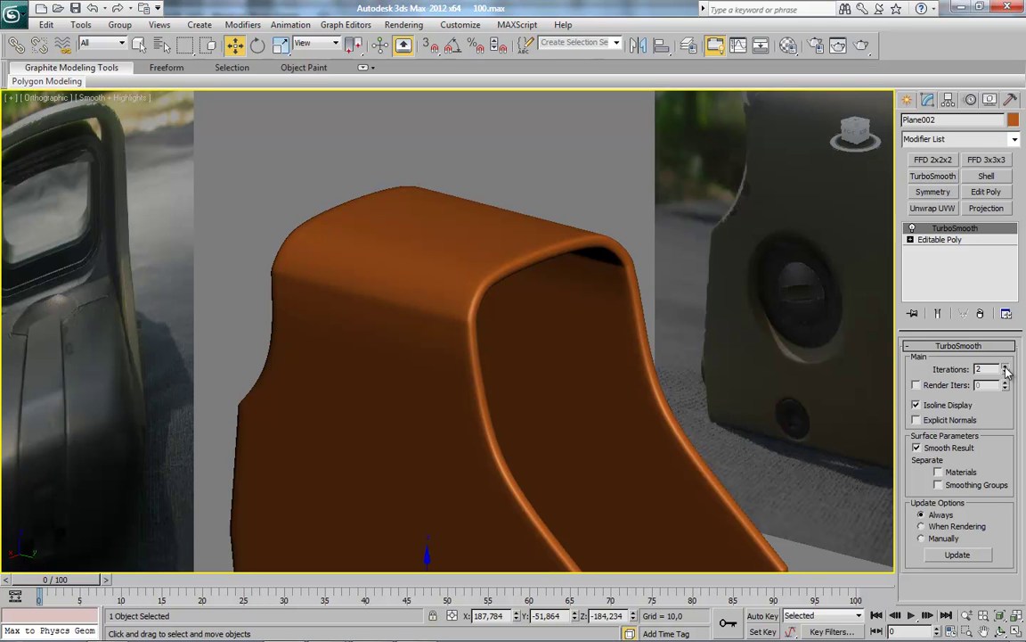
scroll(561, 412, "up", 3)
scroll(578, 372, "up", 1)
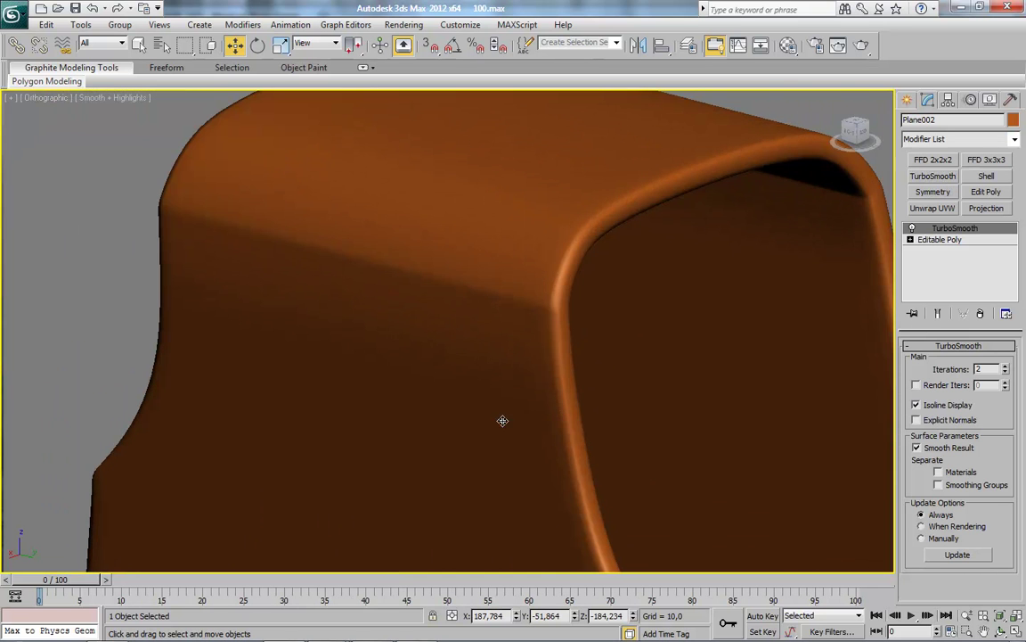
Show edged faces with F4 and select the Editable Poly level in the stack.
scroll(502, 421, "down", 5)
middle_click_drag(522, 394, 602, 389, "alt")
key("F4")
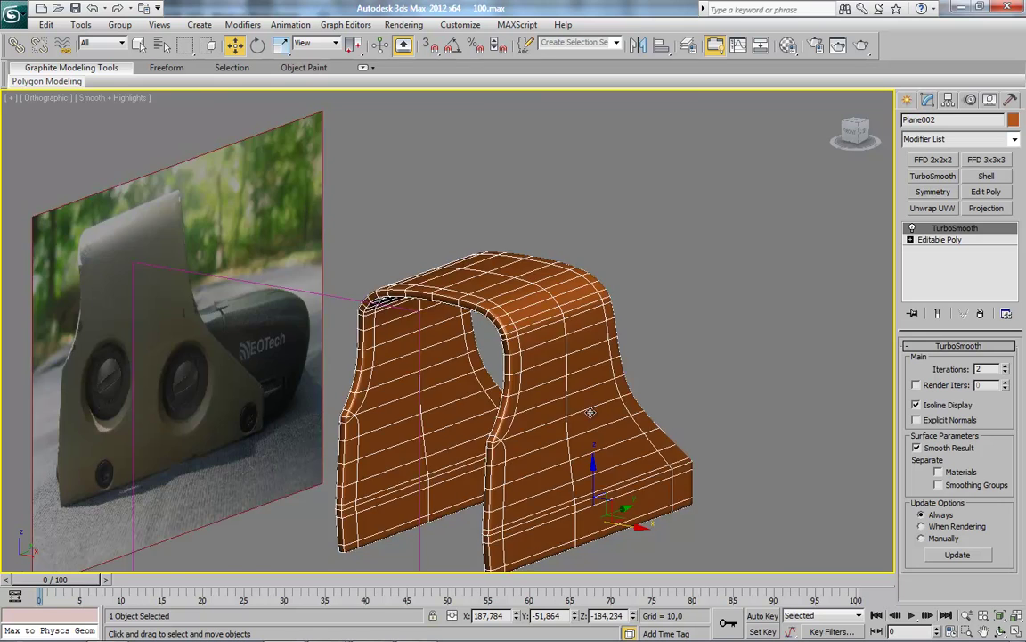
scroll(590, 412, "up", 3)
left_click(971, 240)
In Edge mode, pick an edge on the hood and inspect it from several angles.
scroll(570, 383, "up", 3)
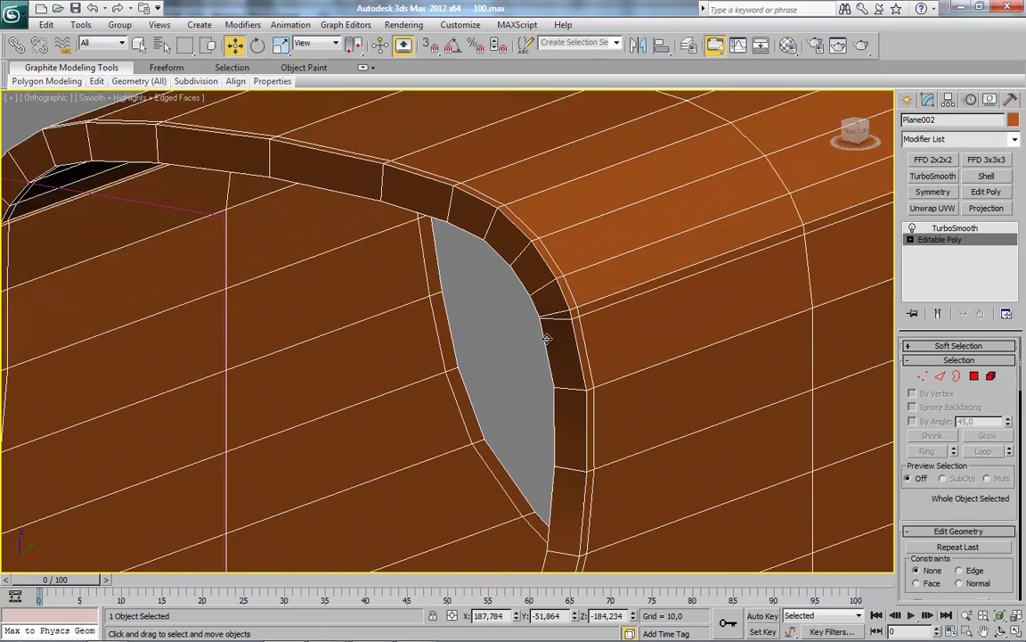
scroll(532, 405, "up", 2)
left_click(940, 378)
left_click(509, 347)
mouse_move(502, 426)
middle_mouse_down("alt")
mouse_move(350, 395)
mouse_move(362, 393)
mouse_move(276, 363)
middle_mouse_up("alt")
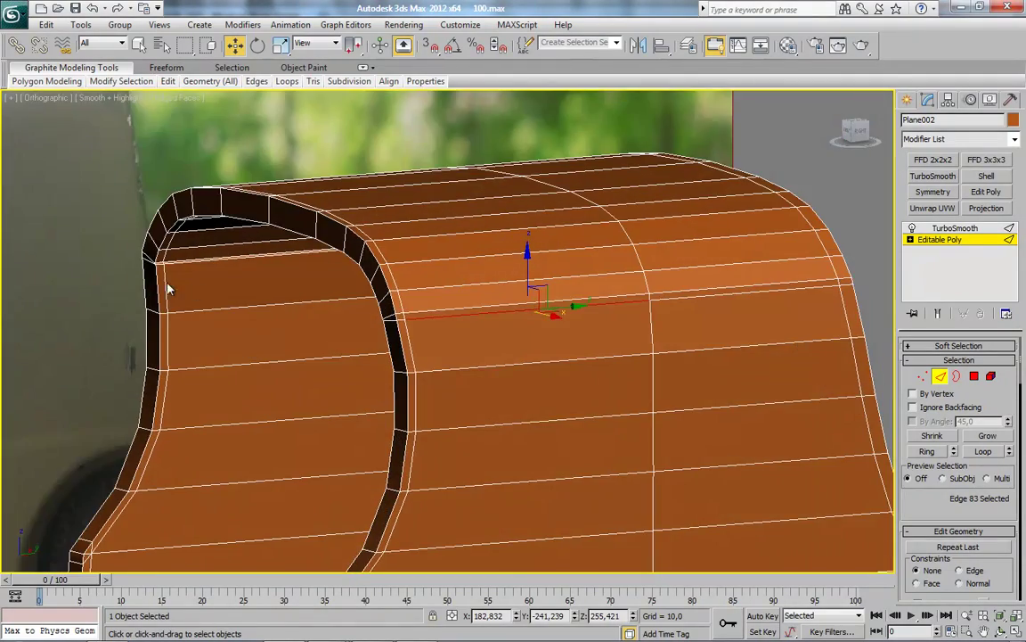
middle_click_drag(167, 287, 267, 334, "alt")
left_click(538, 409)
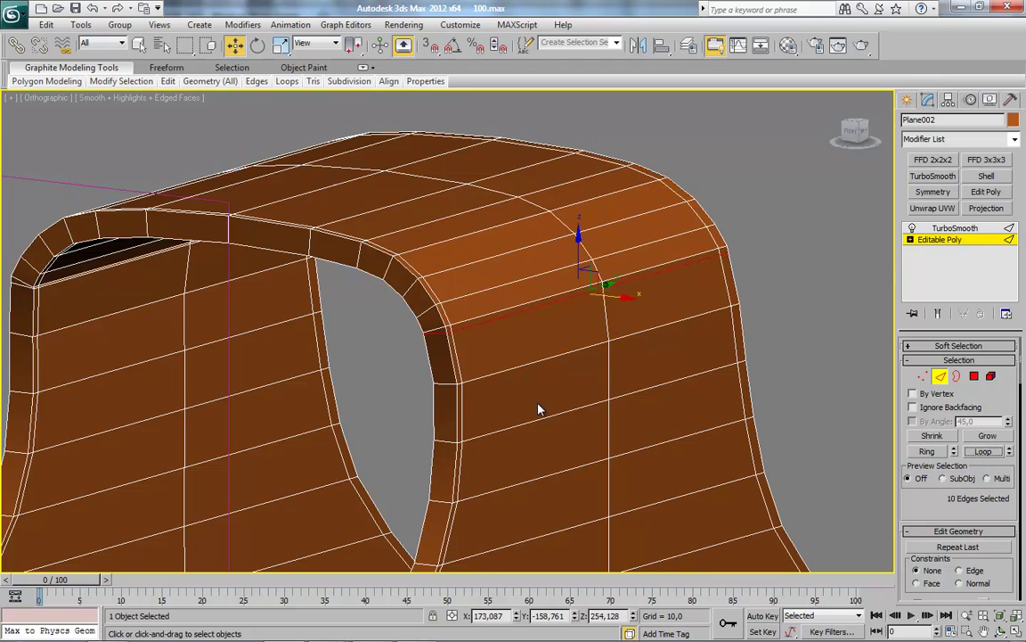
middle_click_drag(101, 358, 225, 364, "alt")
Select the hood's horizontal edge loops with double-click and Loop, then clear the selection.
double_click(451, 381)
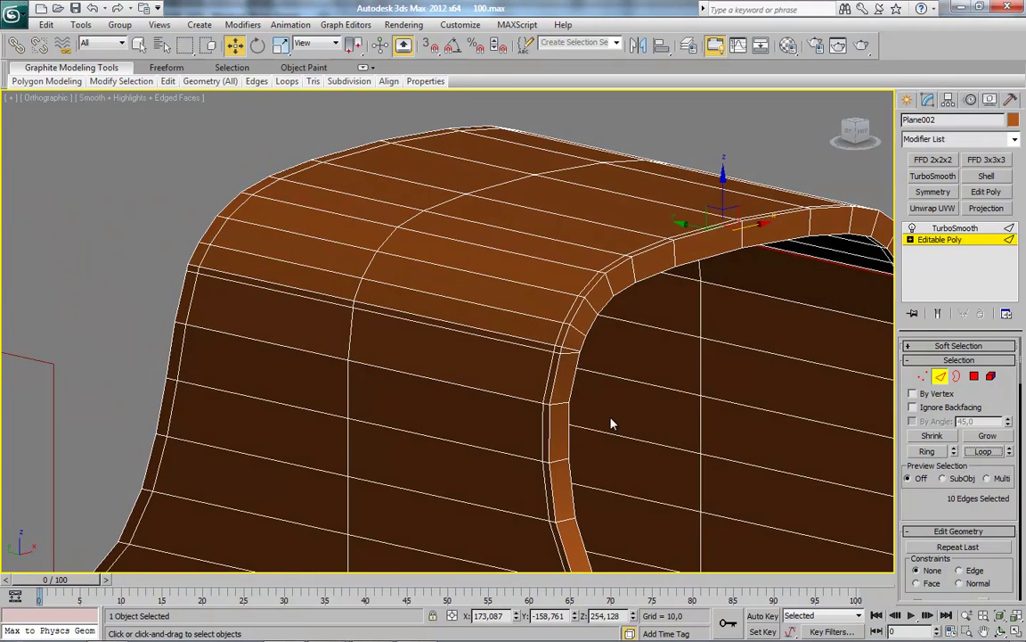
middle_click_drag(614, 420, 519, 405, "alt")
left_click(514, 251)
mouse_move(355, 296)
middle_mouse_down("alt")
mouse_move(423, 291)
mouse_move(536, 326)
mouse_move(482, 312)
middle_mouse_up("alt")
left_click(238, 259, "ctrl")
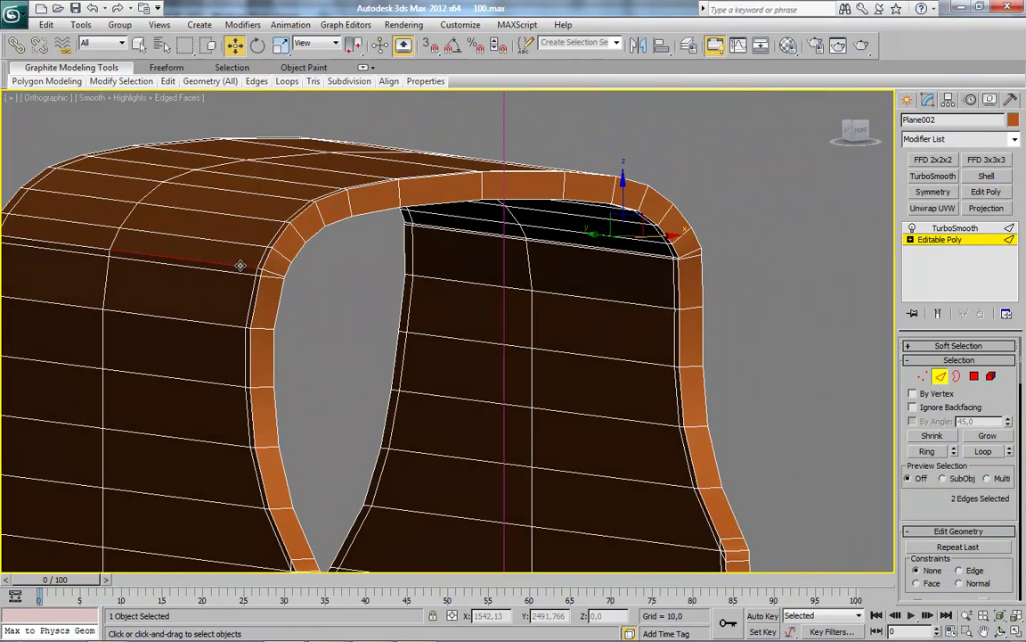
left_click(983, 451)
left_click(736, 451)
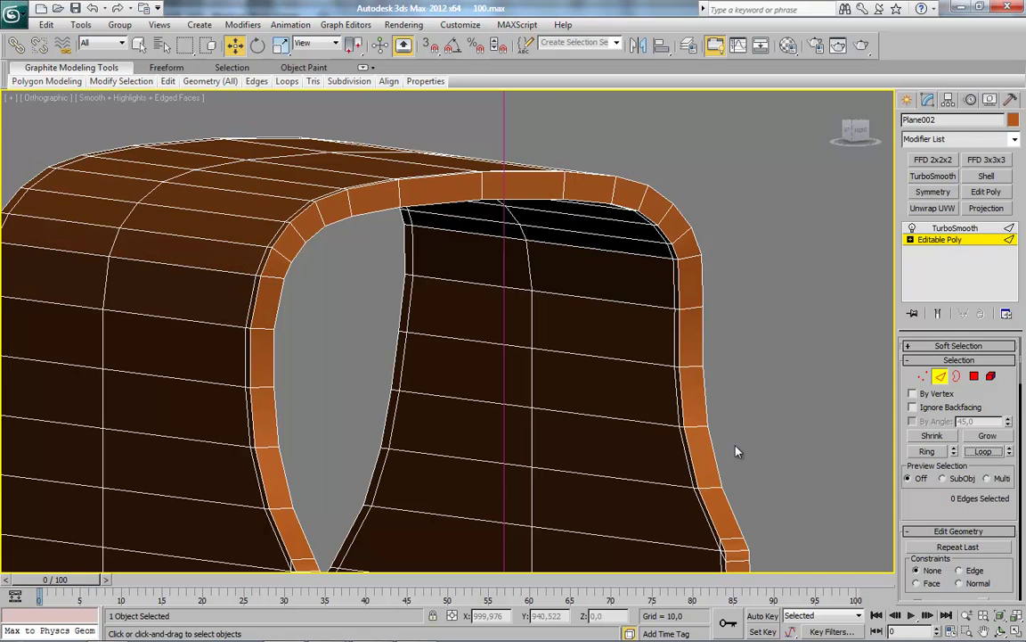
Undo twice with Ctrl+Z to return to the Shell stage of the stack.
mouse_move(746, 336)
middle_mouse_down("alt")
mouse_move(591, 357)
mouse_move(621, 421)
middle_mouse_up("alt")
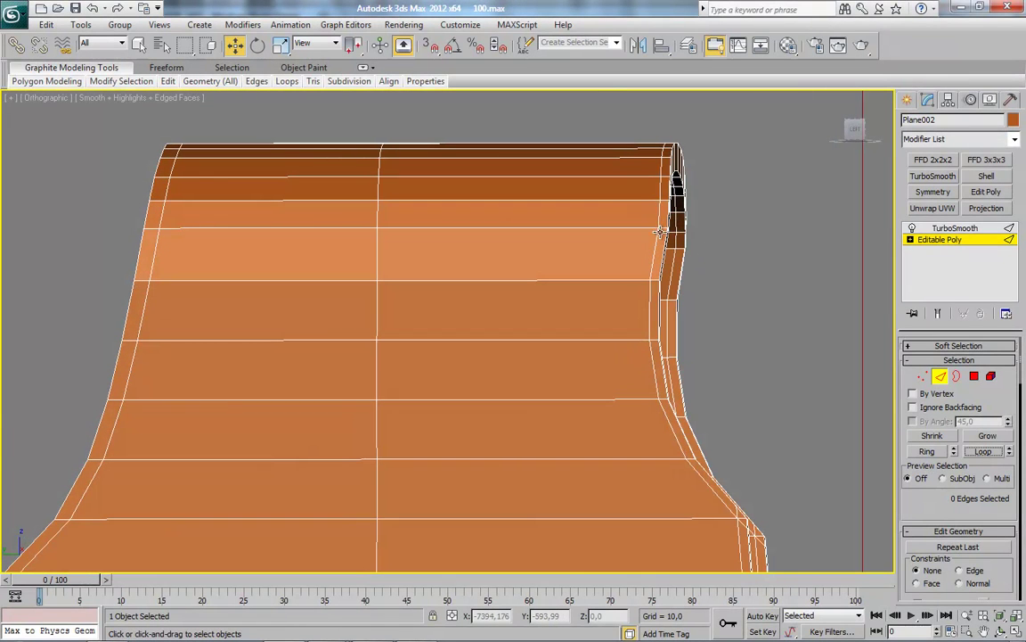
scroll(660, 233, "up", 2)
scroll(660, 233, "up", 2)
scroll(557, 394, "up", 1)
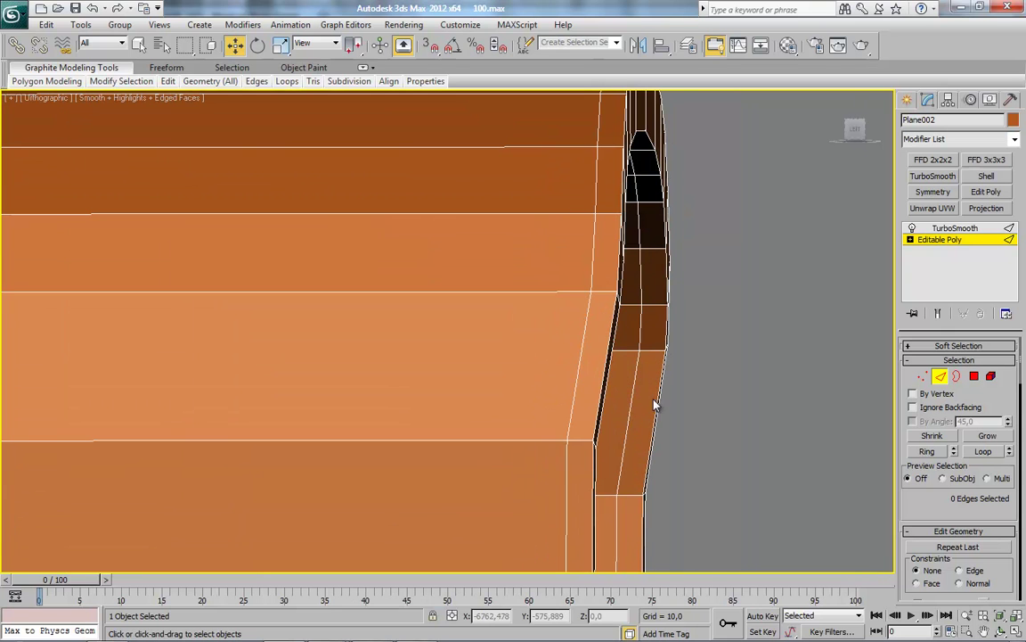
key("ctrl+z")
key("ctrl+z")
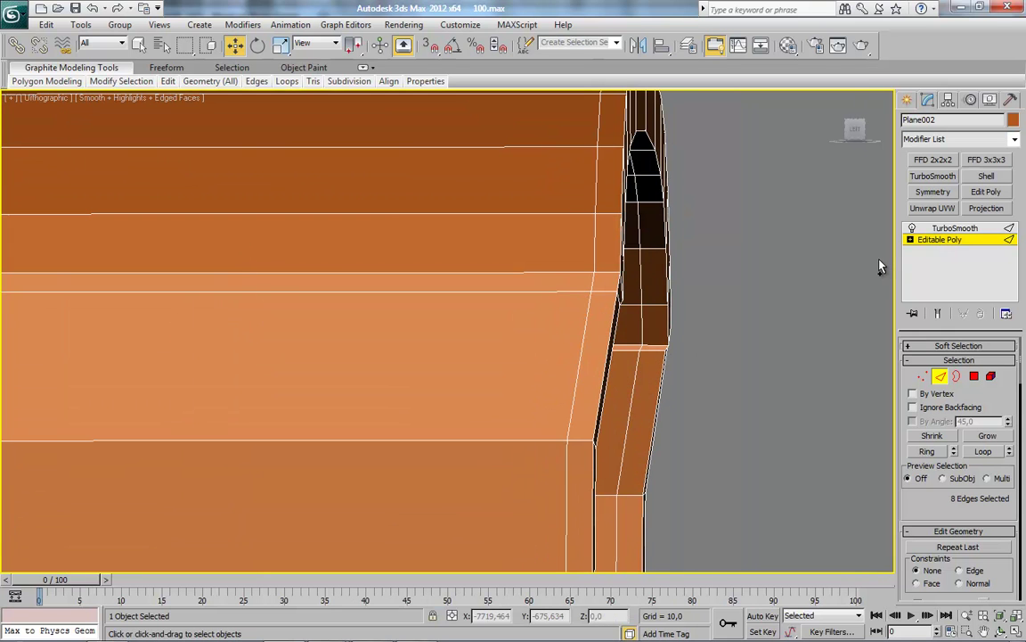
key("ctrl+z")
key("ctrl+z")
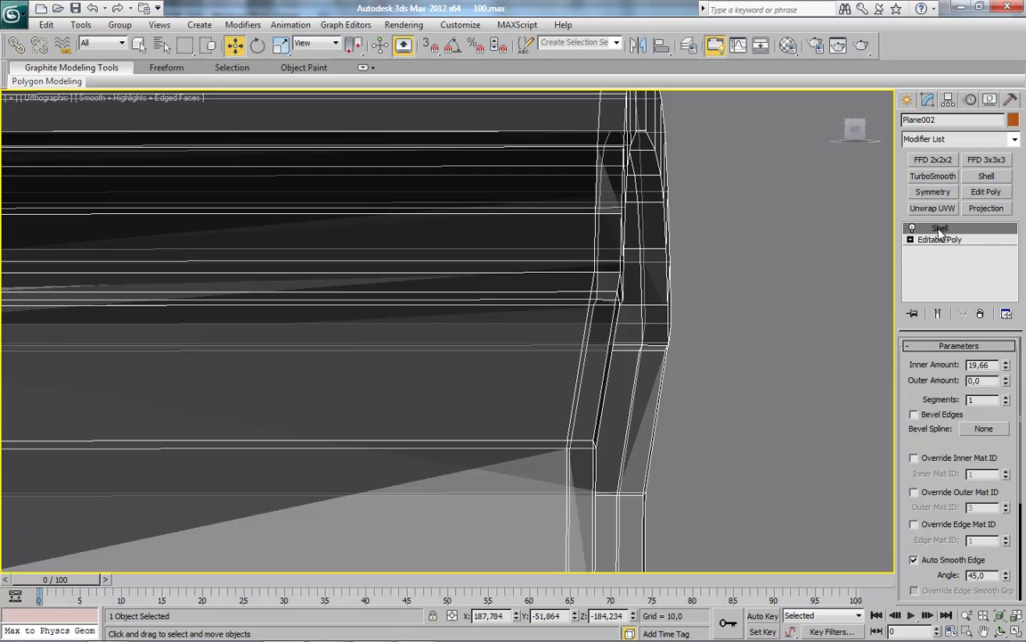
Delete the Shell modifier from Plane002's stack.
left_click(940, 239)
scroll(606, 406, "down", 2)
scroll(615, 411, "down", 1)
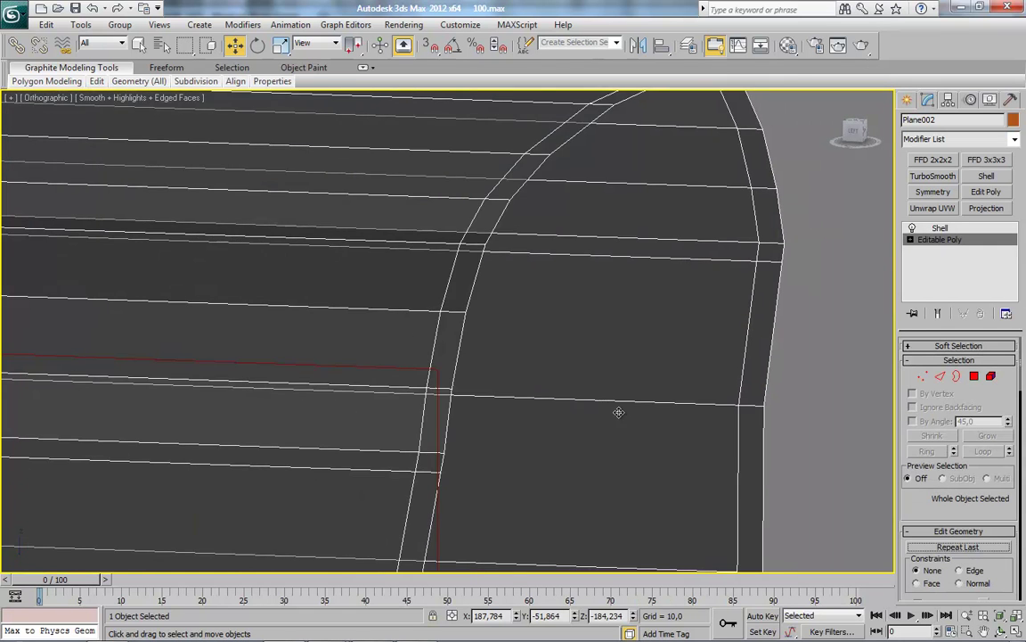
scroll(618, 411, "down", 2)
right_click(937, 228)
left_click(855, 252)
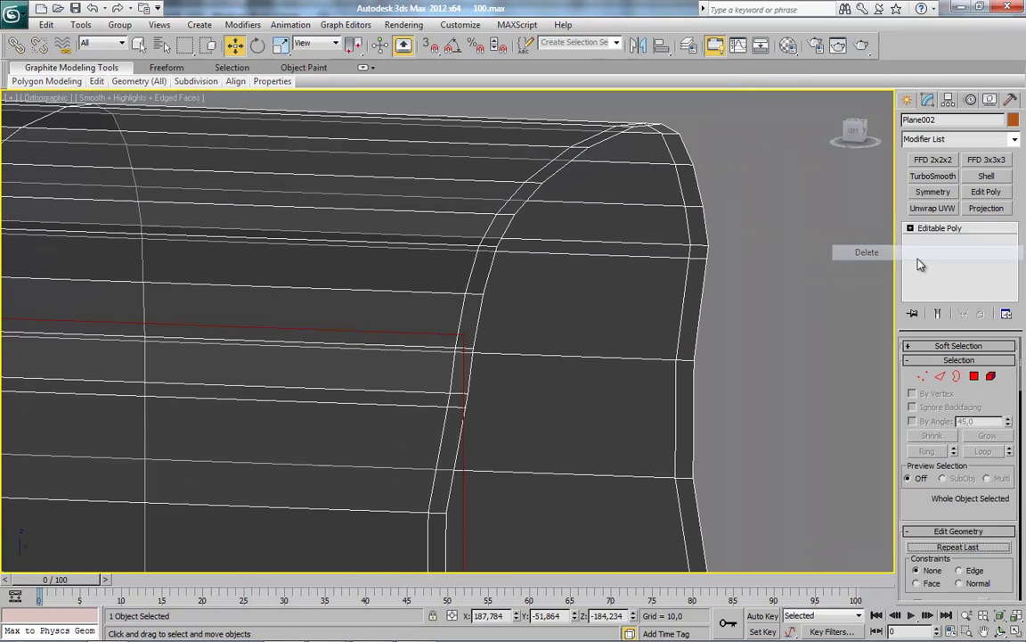
In Front view, select the left half's polygons and delete them.
left_click(978, 376)
scroll(532, 417, "down", 5)
scroll(481, 380, "down", 4)
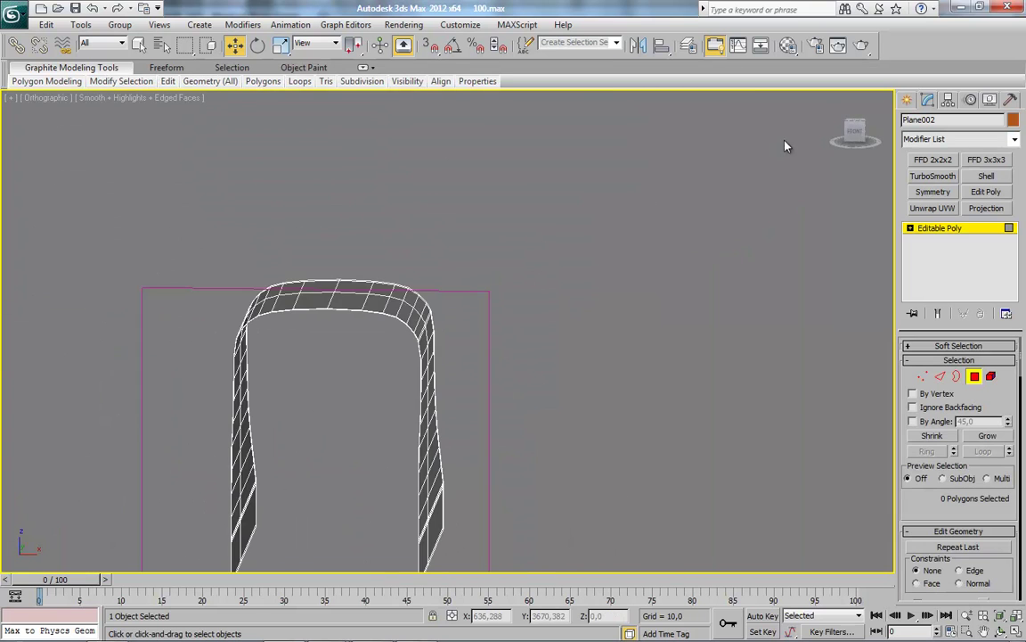
left_click(855, 134)
left_click_drag(108, 227, 268, 560)
mouse_move(172, 429)
left_mouse_down()
mouse_move(282, 541)
mouse_move(313, 541)
left_mouse_up()
key("Delete")
Check the remaining half in 3D, then switch to the Right view.
middle_click_drag(325, 536, 308, 404, "alt")
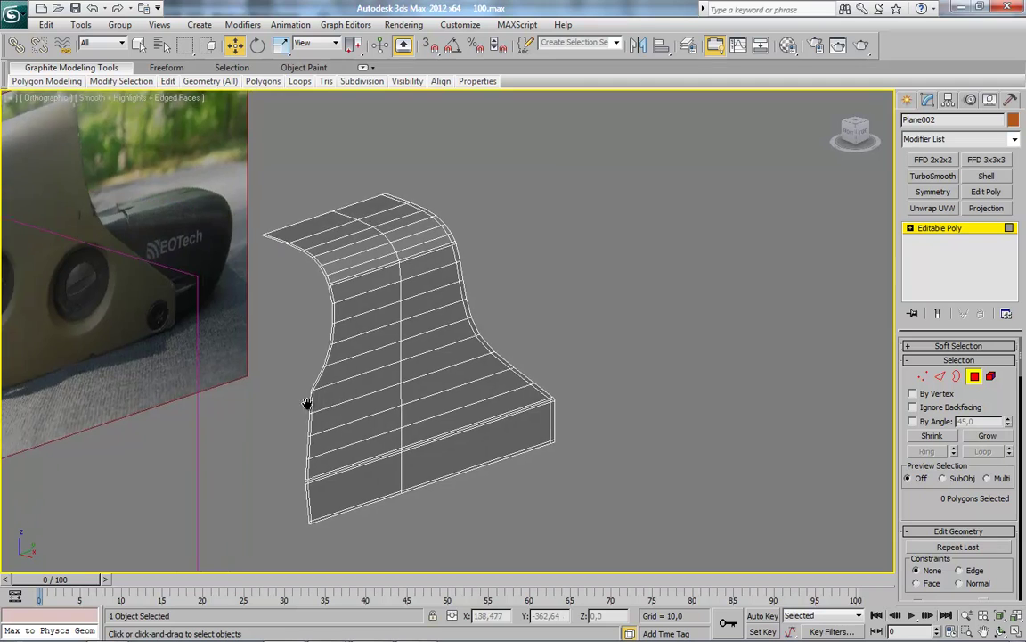
scroll(356, 454, "up", 4)
scroll(383, 437, "up", 3)
scroll(428, 383, "up", 2)
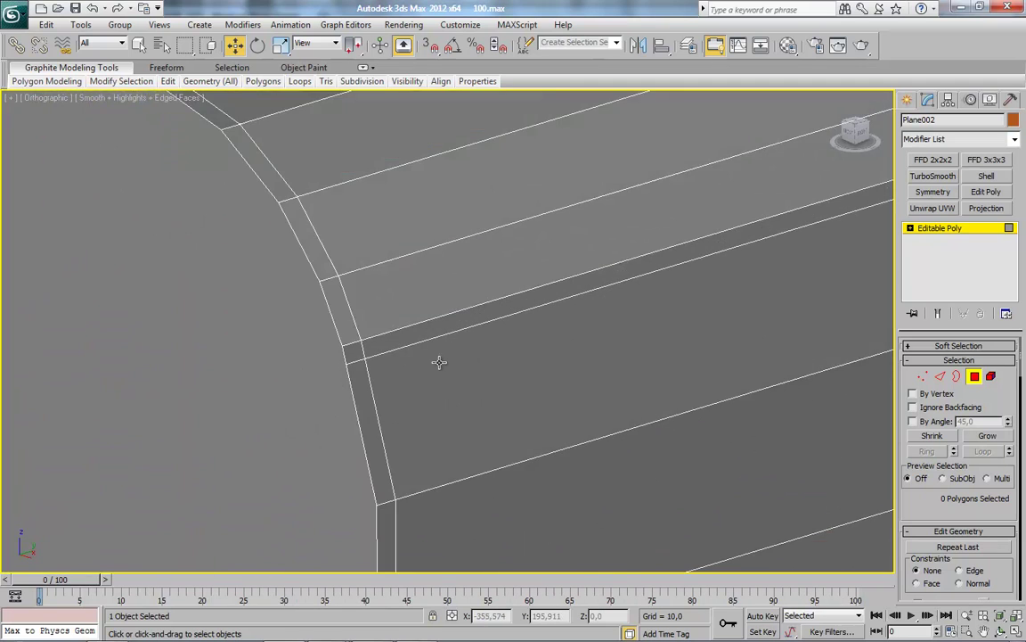
scroll(438, 362, "down", 10)
left_click(855, 131)
scroll(559, 464, "up", 6)
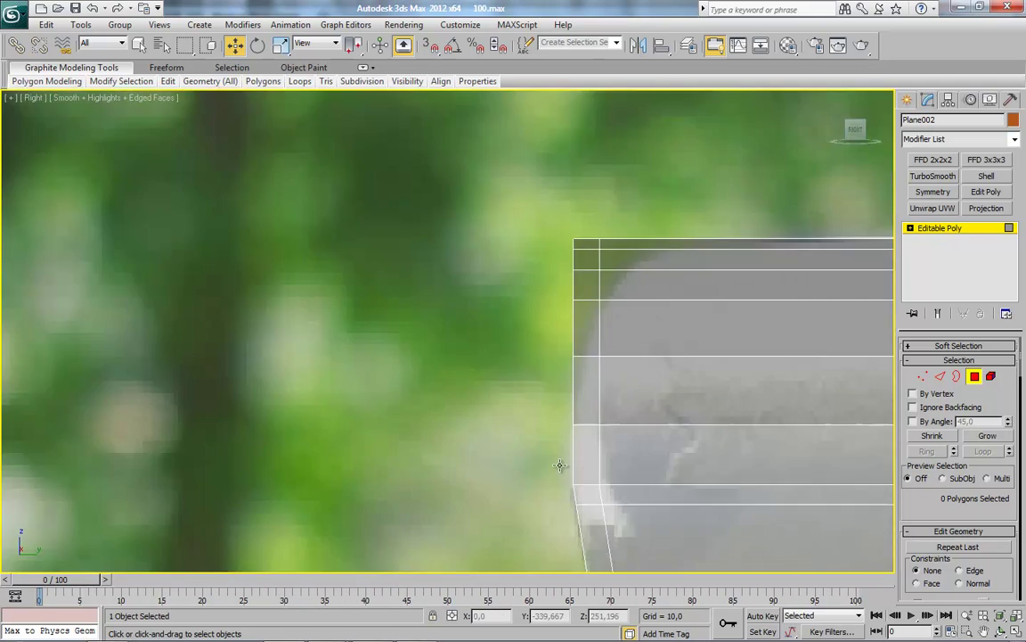
scroll(559, 464, "up", 3)
scroll(550, 350, "up", 3)
Select and inspect the edge loop along the profile's left edge, then clear it.
key("2")
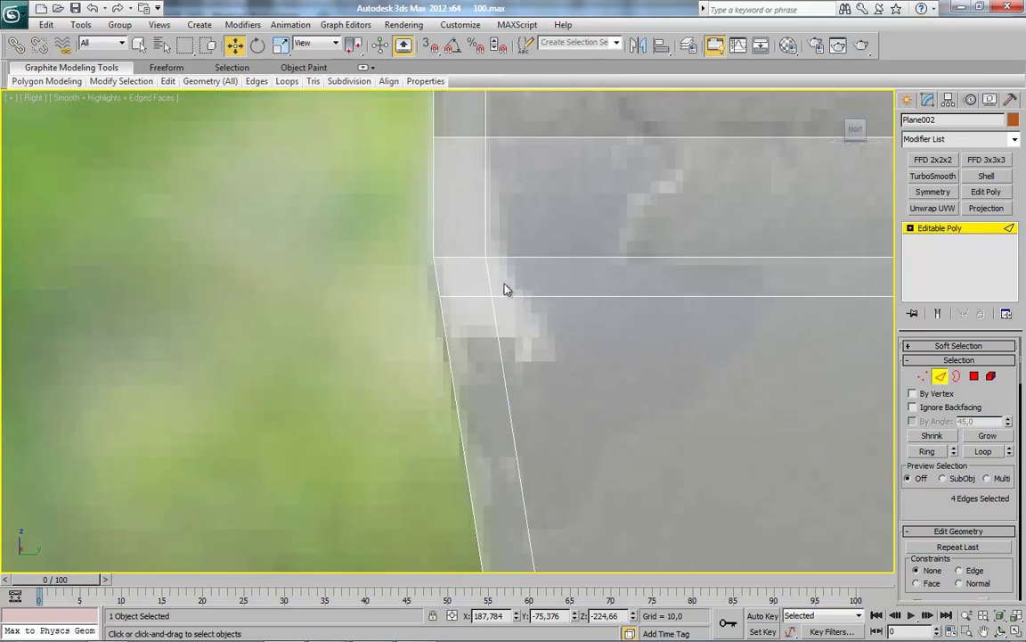
left_click(522, 298)
scroll(383, 356, "down", 3)
left_click(983, 451)
left_click(601, 425)
scroll(391, 351, "up", 4)
mouse_move(391, 351)
middle_mouse_down()
mouse_move(465, 408)
mouse_move(556, 423)
middle_mouse_up()
Cut a new edge from a profile vertex to the left mesh edge, then return to Right view.
left_click(923, 376)
left_click(510, 318)
right_click(509, 318)
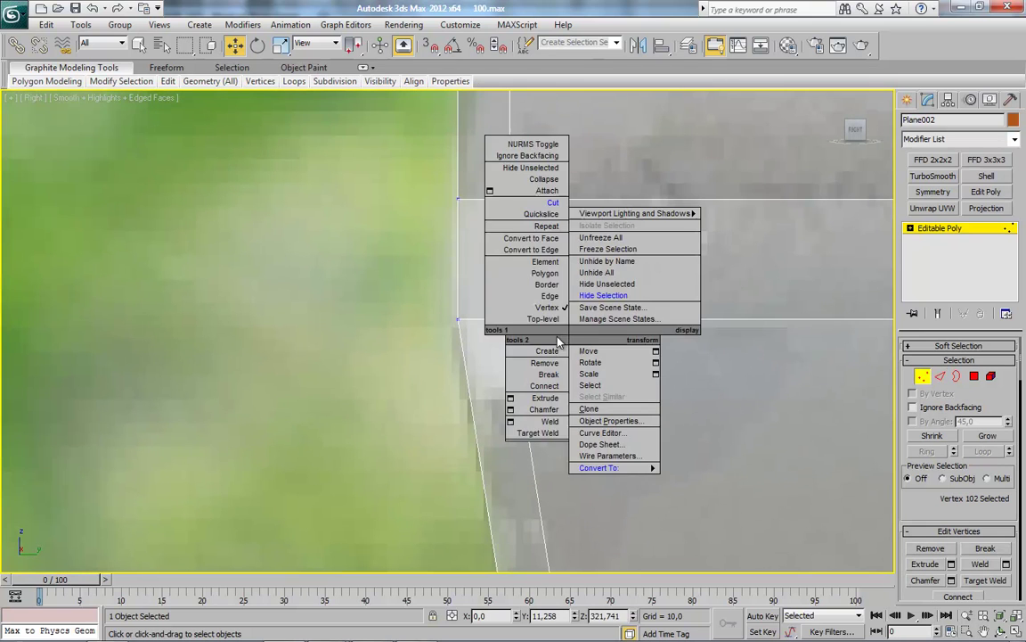
left_click(510, 318)
left_click(466, 369)
mouse_move(463, 268)
middle_mouse_down("alt")
mouse_move(546, 426)
mouse_move(568, 441)
middle_mouse_up("alt")
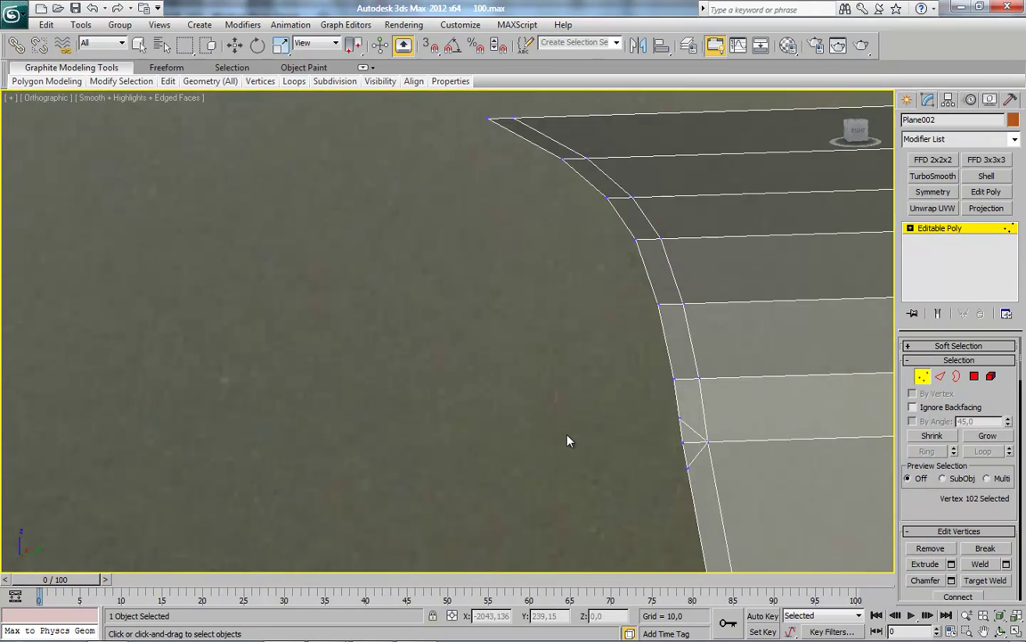
key("r")
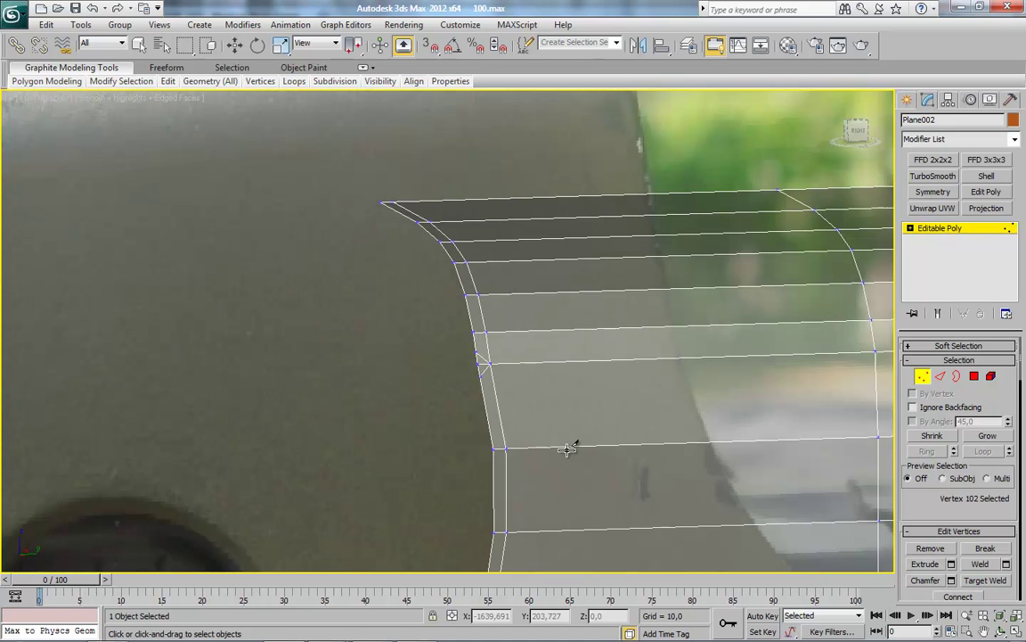
Add an extra horizontal edge loop across the side panel and select the top-left corner vertex.
key("ctrl+shift+e")
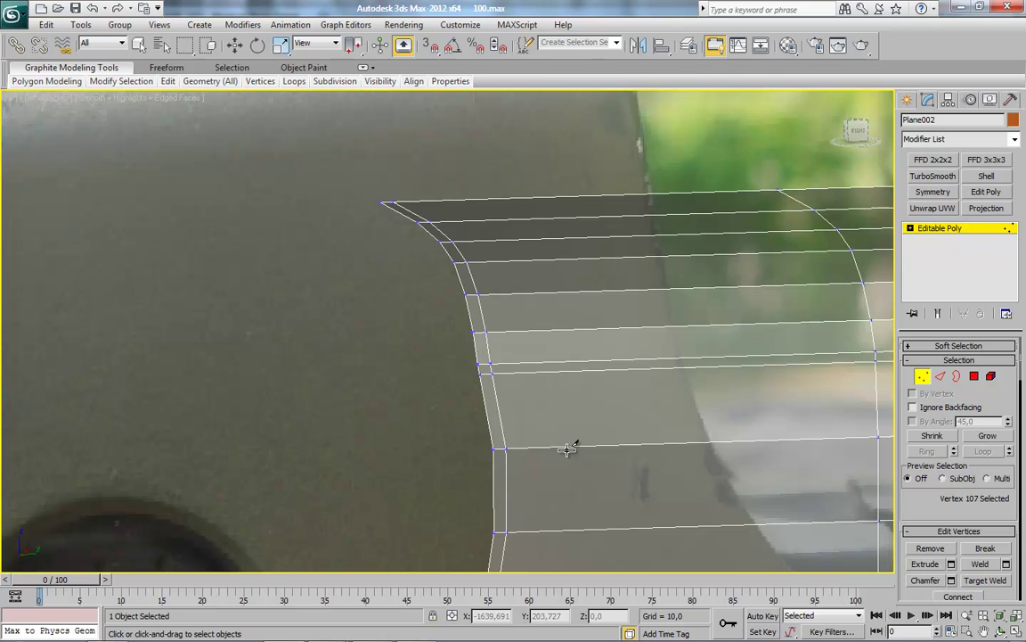
key("ctrl+z")
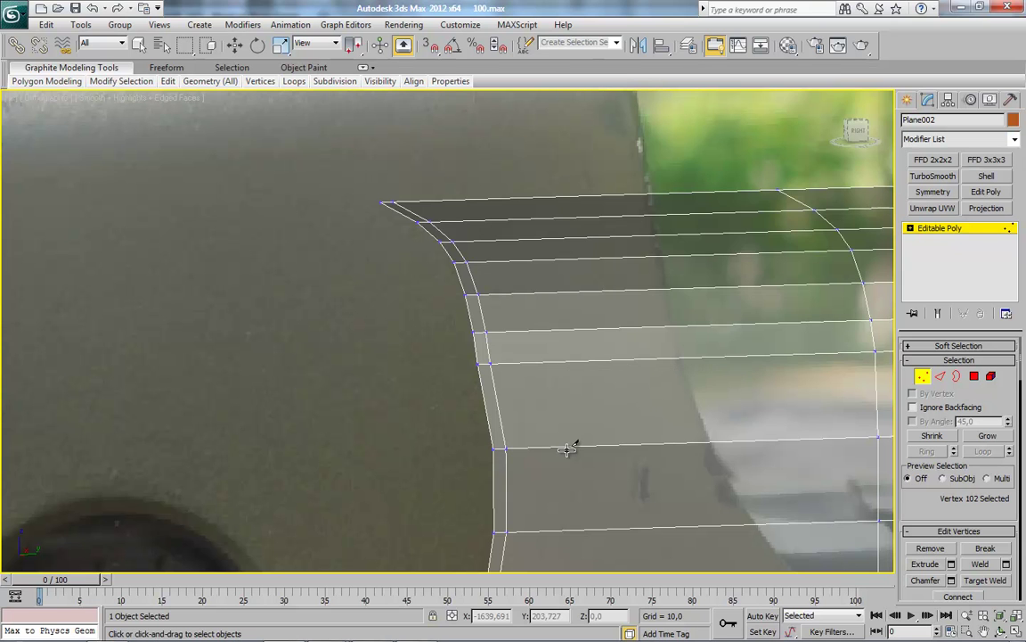
middle_click_drag(567, 448, 532, 435, "alt")
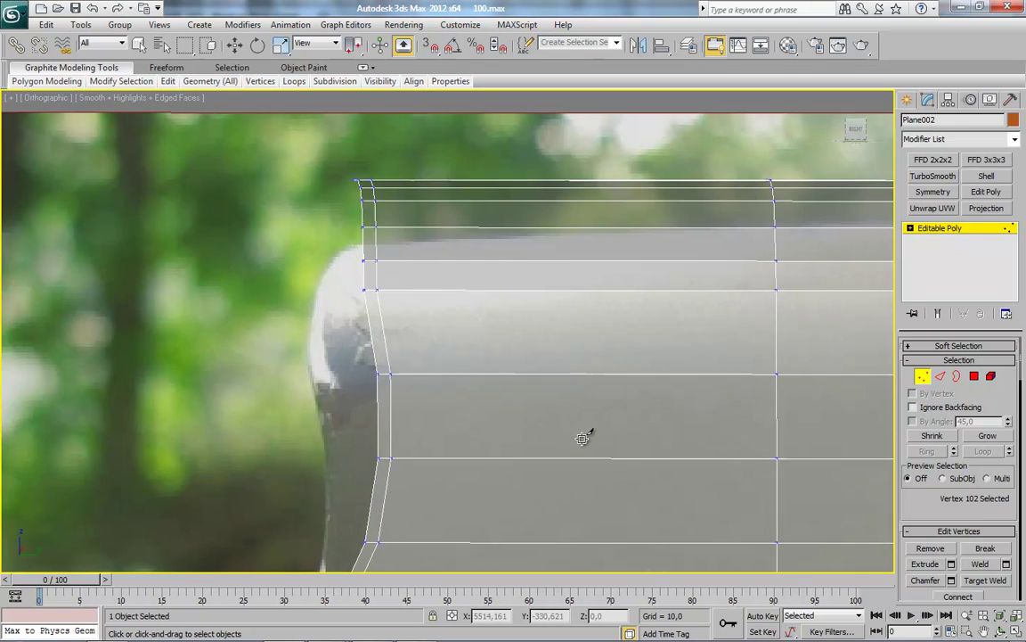
middle_click_drag(579, 437, 600, 447, "alt")
key("ctrl+y")
key("alt+s")
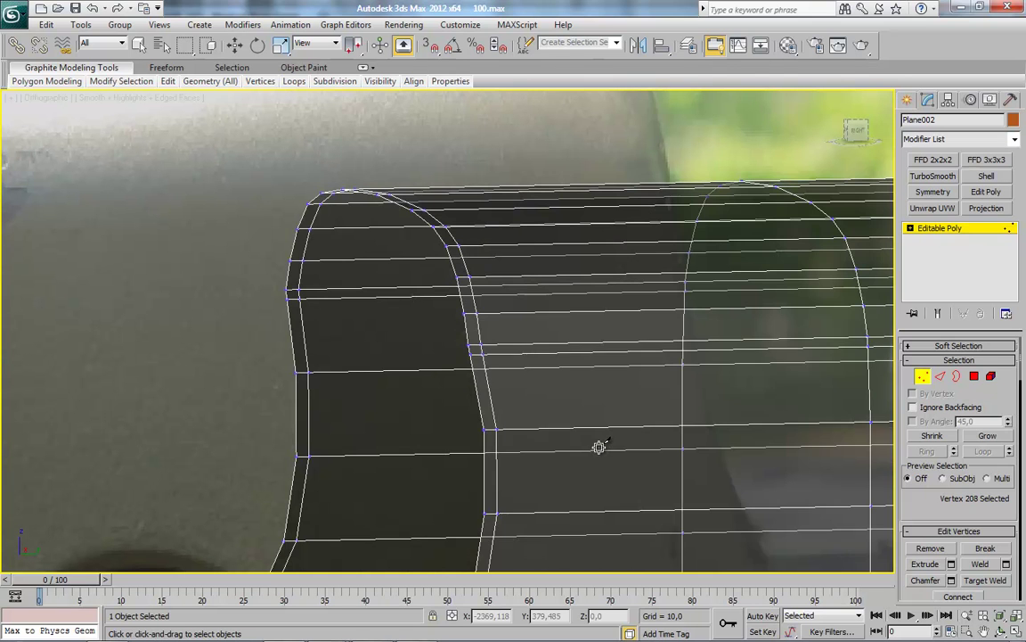
key("ctrl+z")
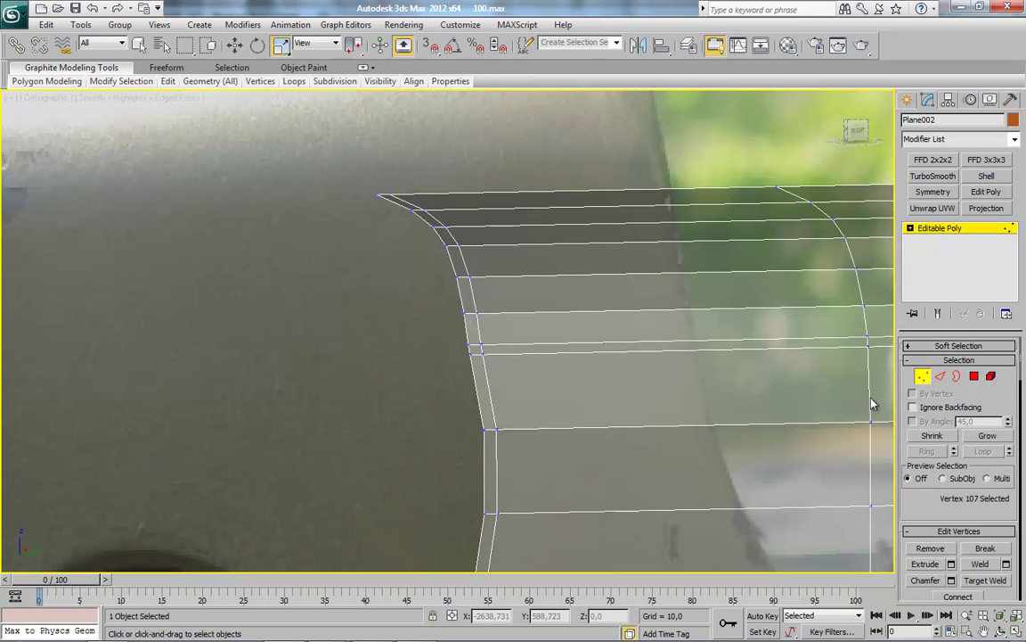
left_click(379, 194)
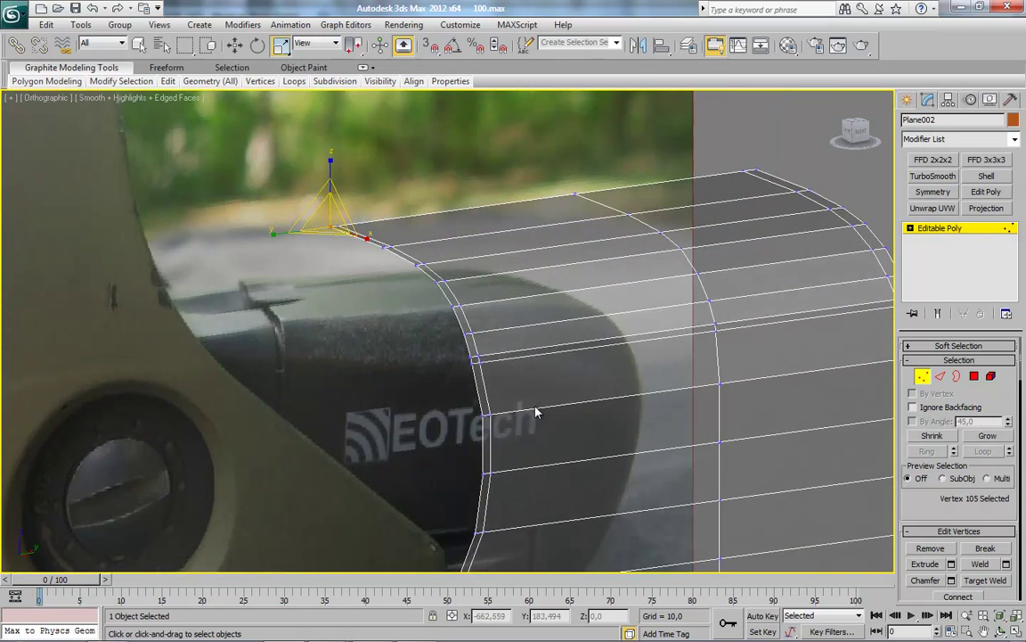
Mirror the shroud half with a Symmetry modifier on the Z axis and convert it to Editable Poly.
left_click(927, 194)
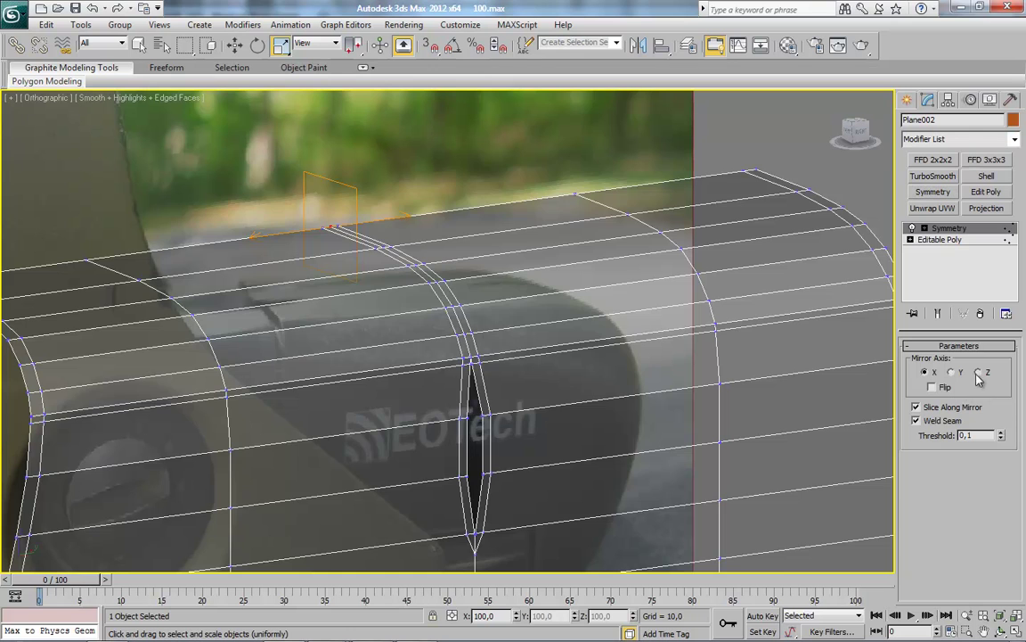
left_click(979, 372)
right_click(521, 200)
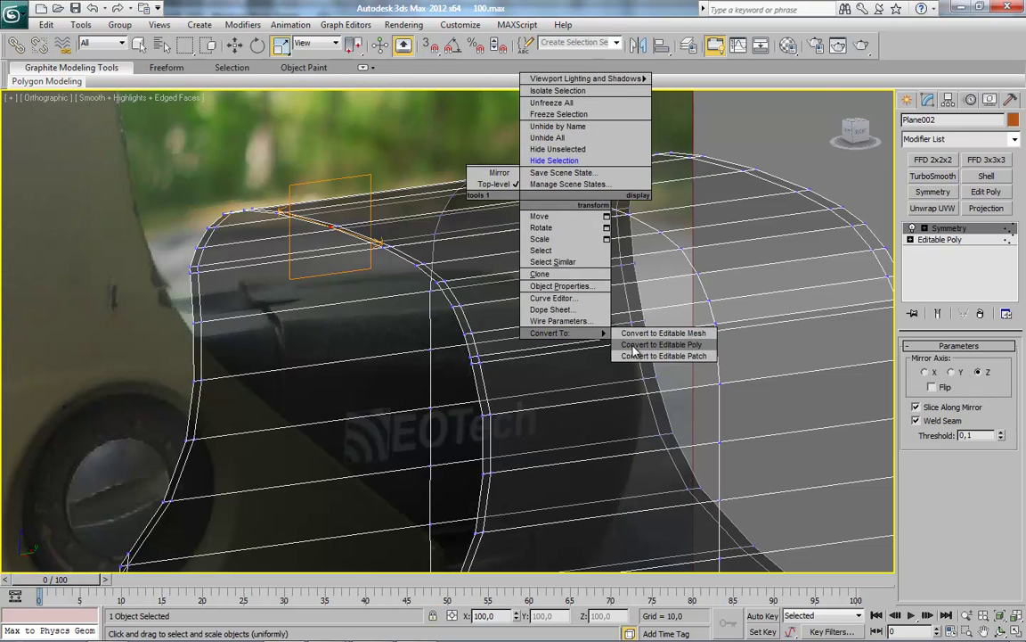
left_click(635, 346)
Give the shroud wall thickness with a Shell modifier and collapse it to Editable Poly.
key("f")
scroll(576, 338, "down", 5)
middle_click_drag(649, 316, 332, 321, "alt")
key("z")
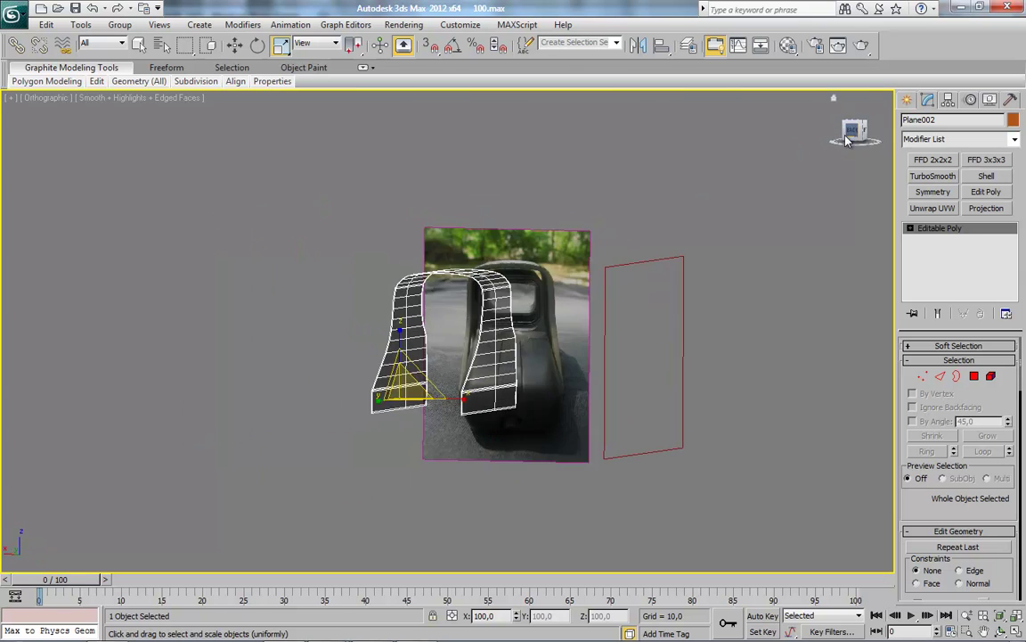
left_click(847, 140)
left_click(987, 176)
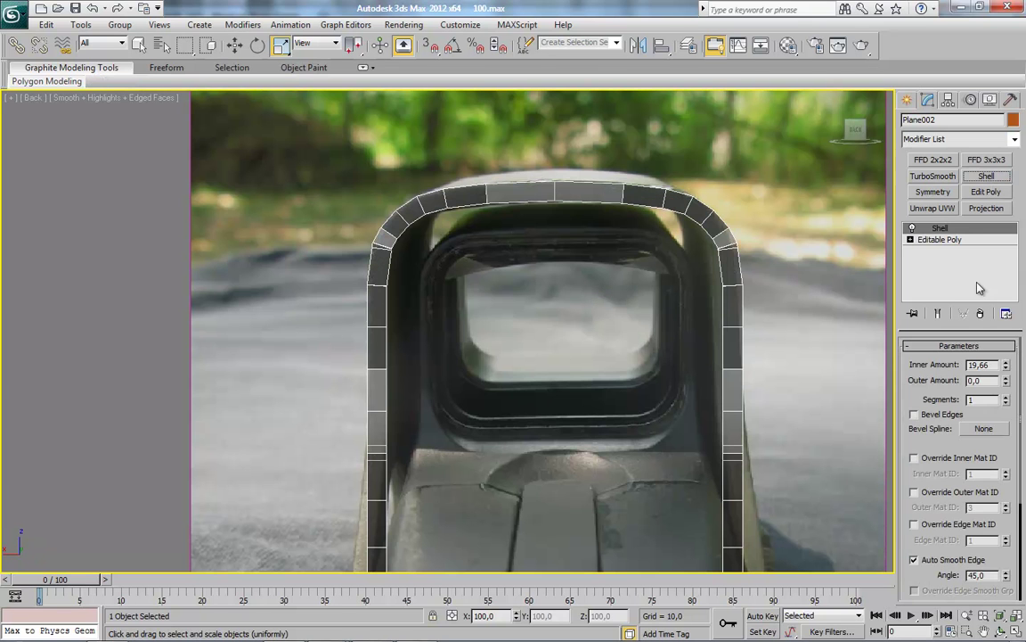
right_click(445, 182)
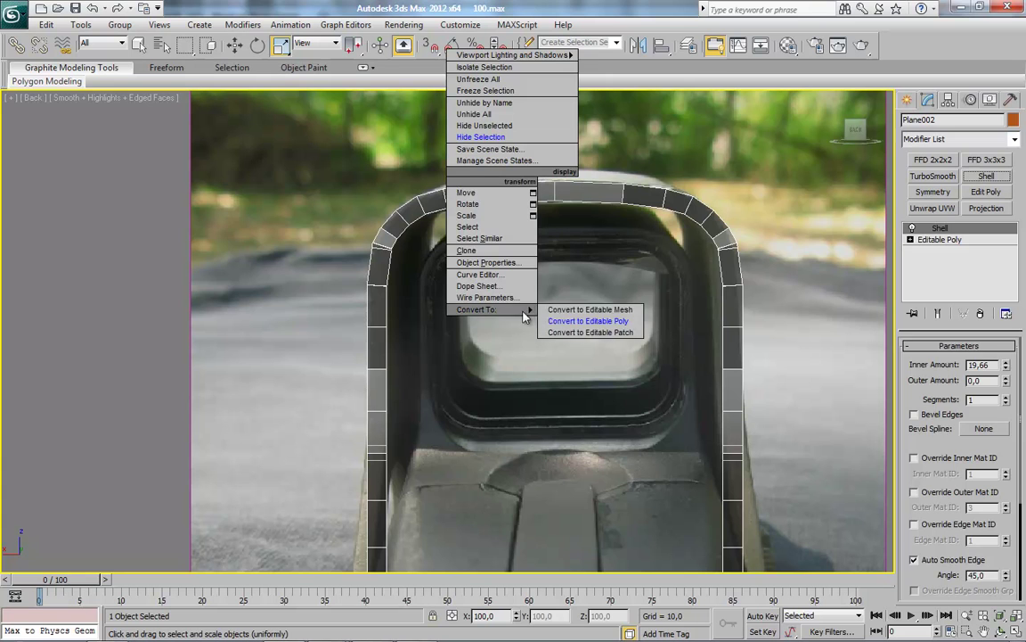
left_click(590, 321)
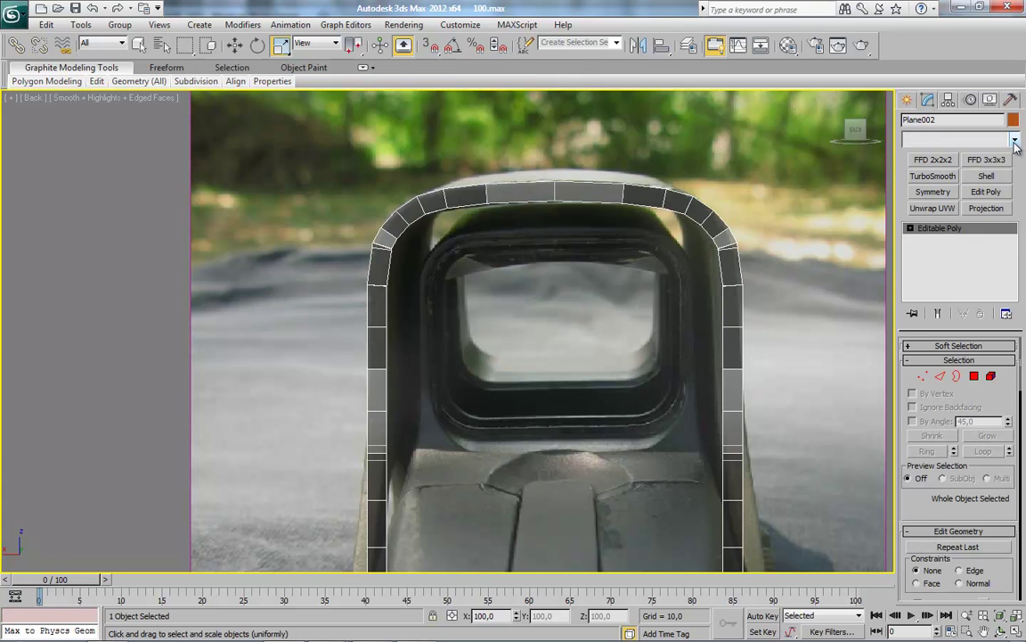
Browse the modifier list, then view the thick shroud at an angle with see-through and edged-faces toggled.
left_click(958, 139)
left_click_drag(1016, 191, 1024, 365)
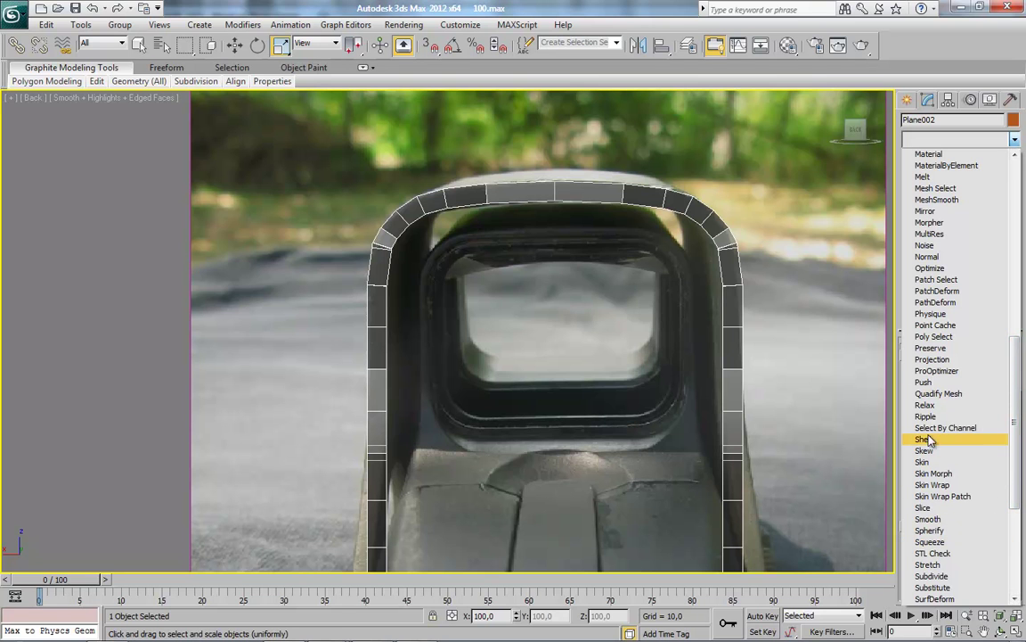
scroll(958, 450, "down", 6)
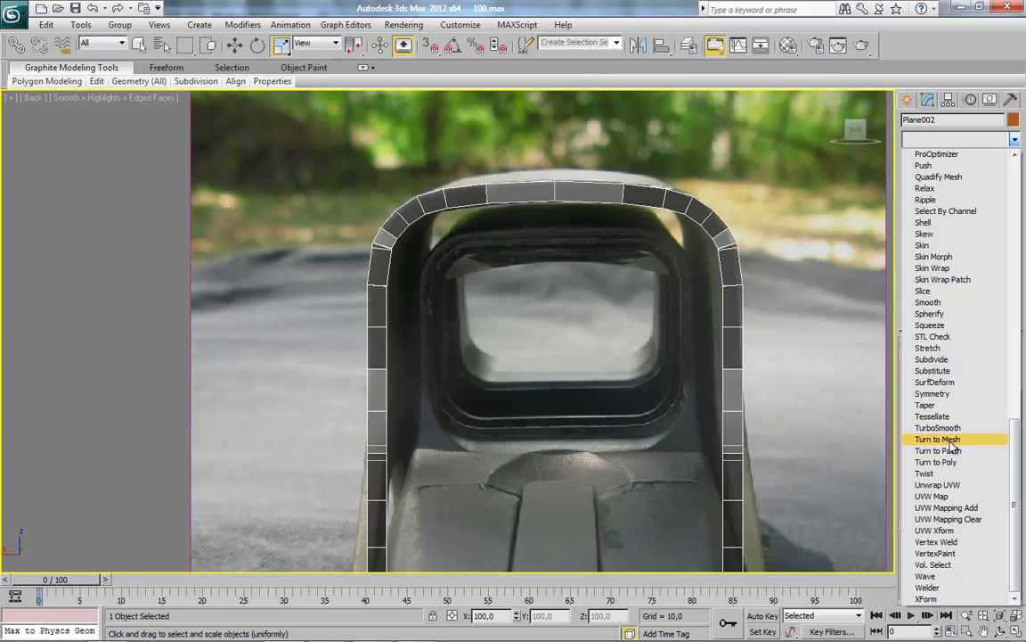
scroll(956, 432, "up", 10)
mouse_move(505, 342)
middle_mouse_down("alt")
mouse_move(586, 423)
mouse_move(573, 413)
mouse_move(609, 380)
middle_mouse_up("alt")
key("F4")
key("F4")
key("alt+x")
key("F4")
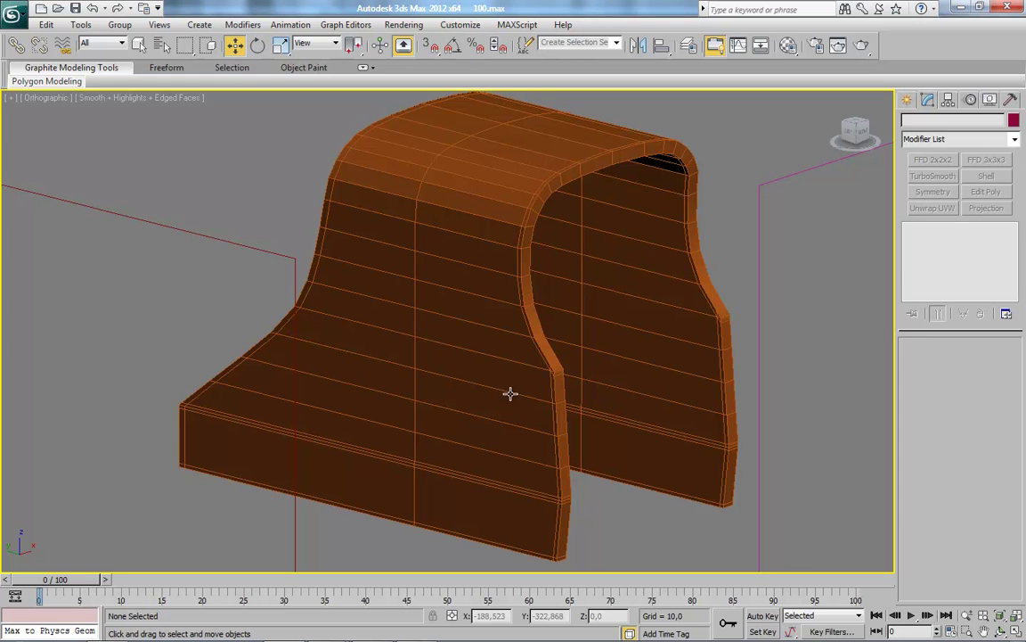
Select the thickness edge ring and Connect it with 2 pinched segments as support loops.
left_click(510, 393)
left_click(941, 355)
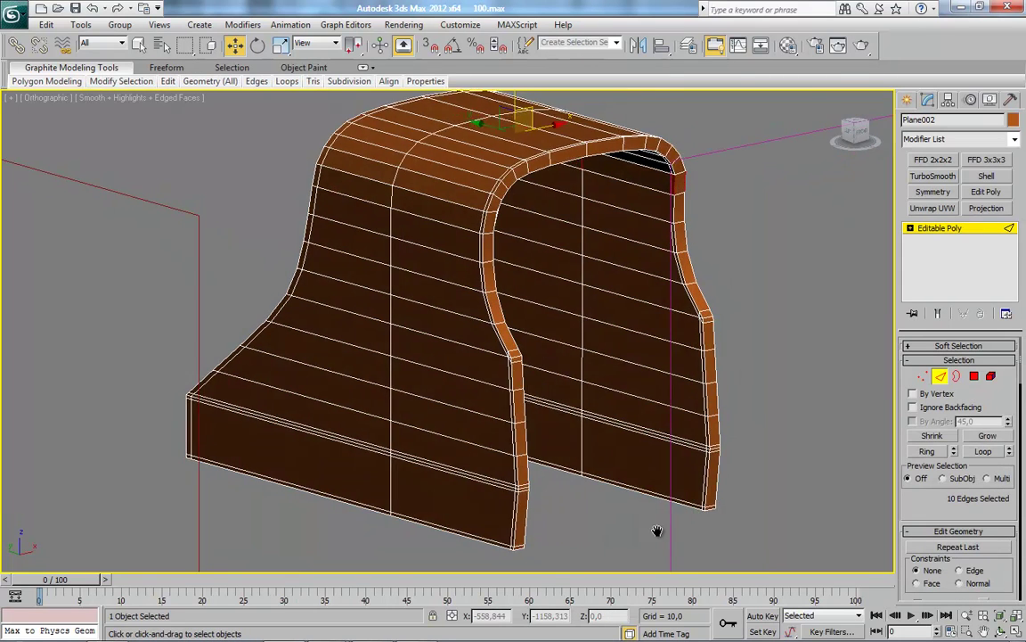
scroll(582, 362, "up", 3)
scroll(586, 371, "up", 5)
left_click(927, 451)
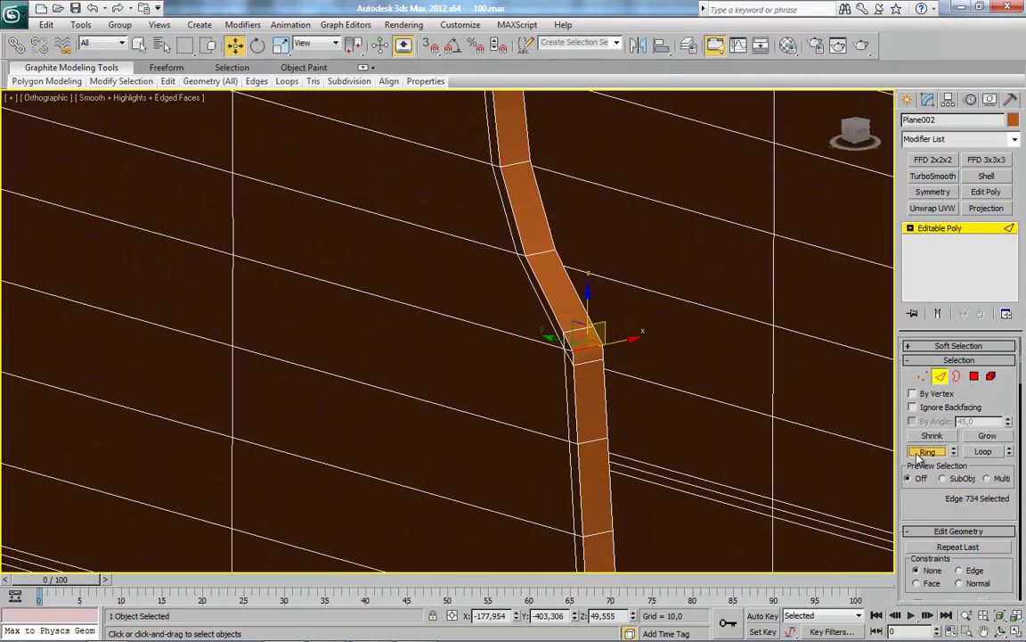
scroll(657, 390, "down", 1)
right_click(646, 335)
left_click(570, 385)
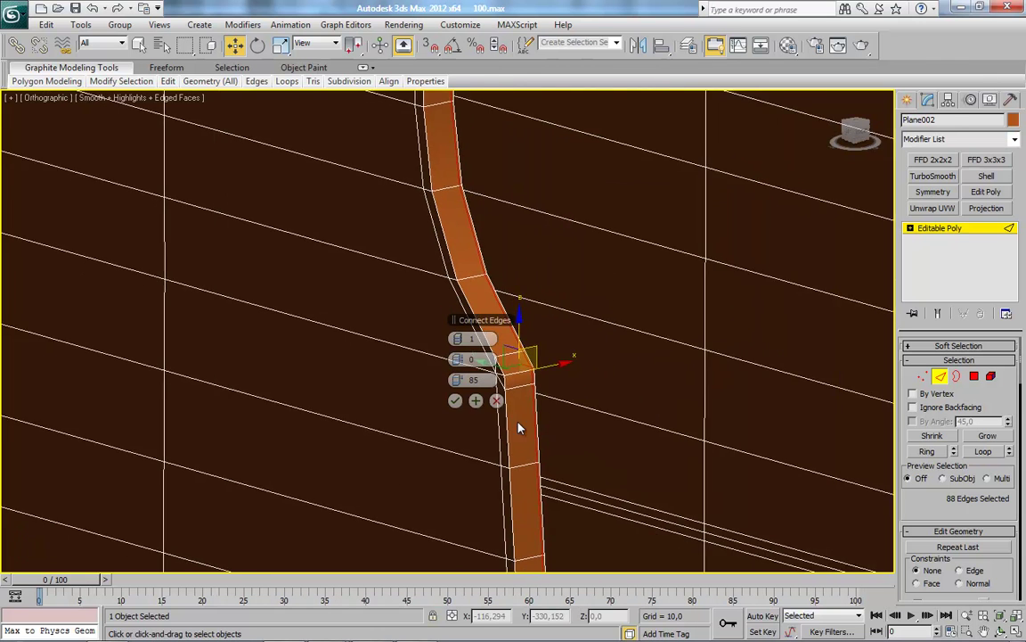
scroll(521, 426, "up", 2)
right_click(437, 335)
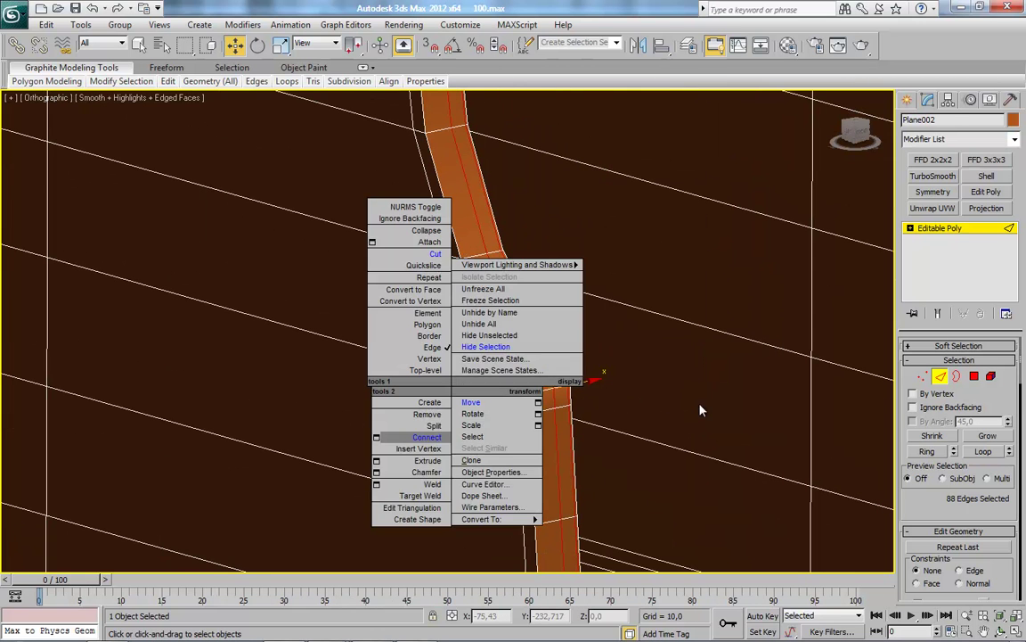
right_click(456, 379)
left_click_drag(460, 361, 460, 330)
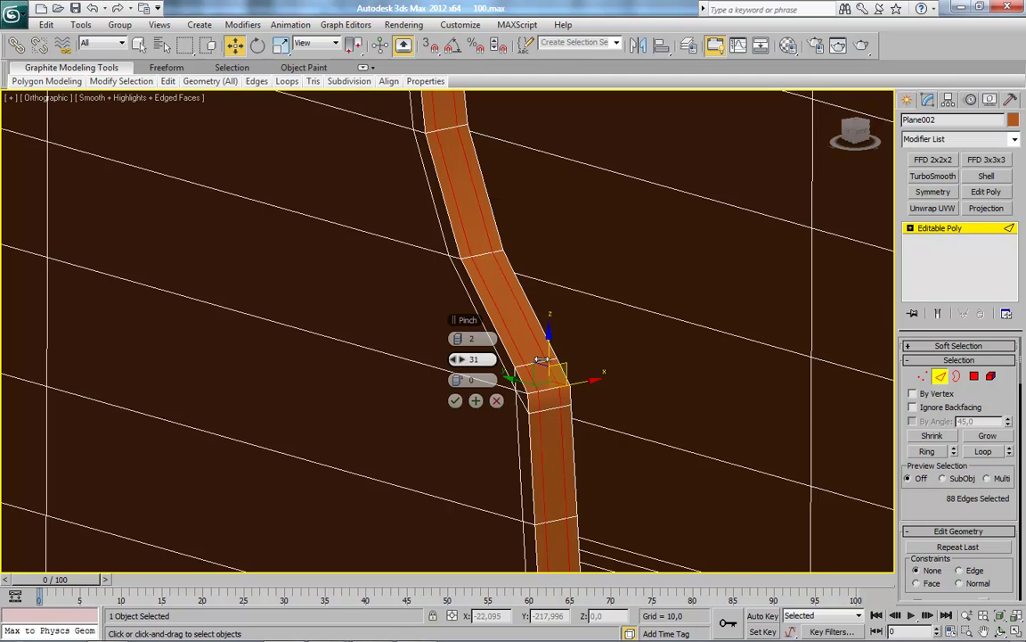
left_click(455, 401)
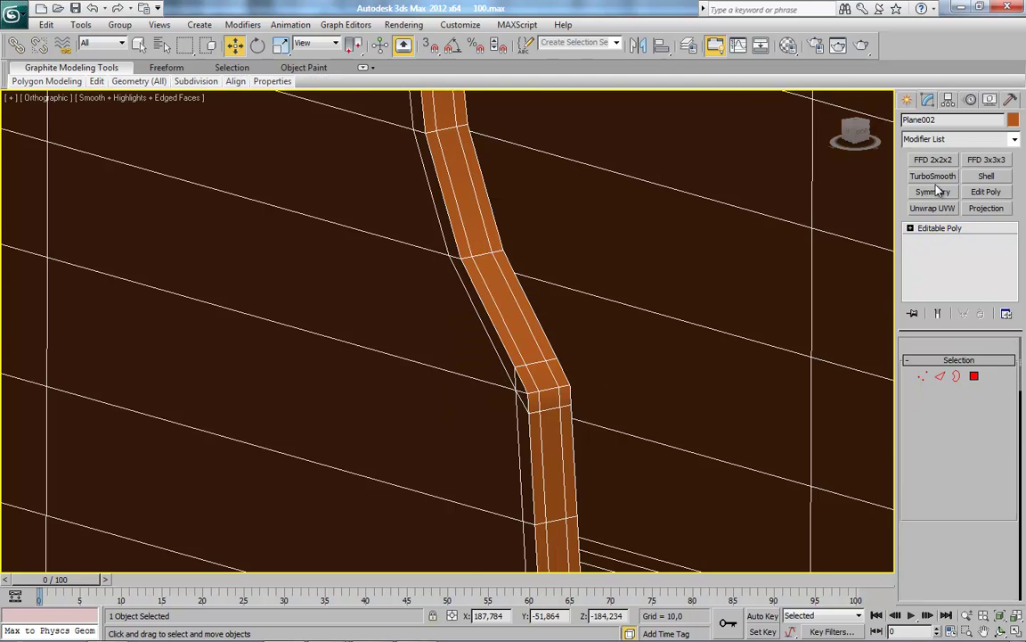
Add TurboSmooth with 2 iterations and Isoline Display, inspect it, then return to Editable Poly.
left_click(933, 176)
left_click(917, 405)
left_click(1005, 365)
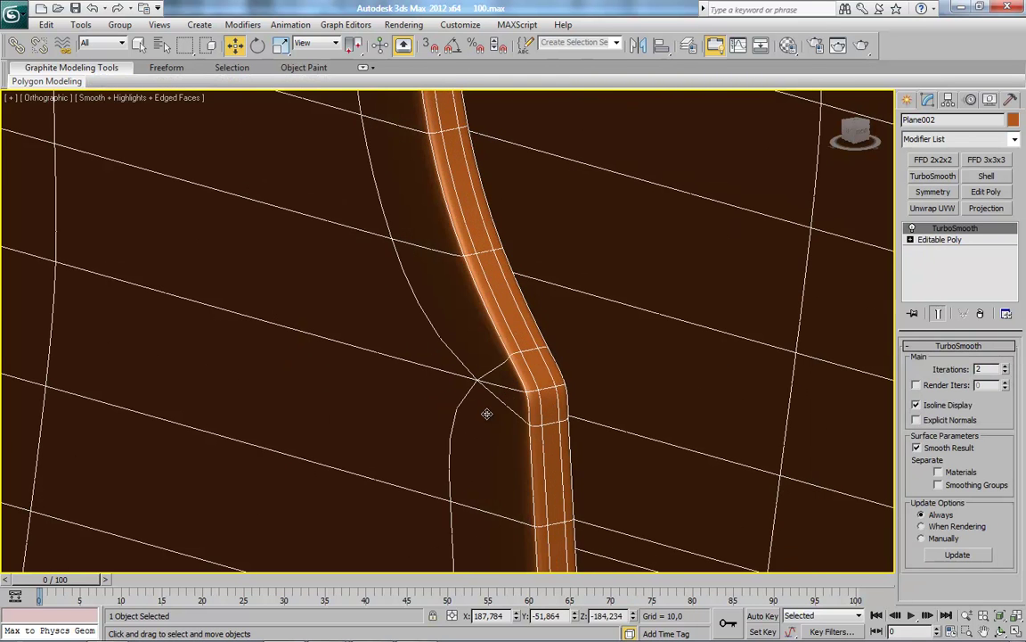
scroll(486, 413, "down", 4)
scroll(512, 405, "down", 5)
key("F4")
scroll(512, 405, "up", 5)
scroll(560, 382, "up", 2)
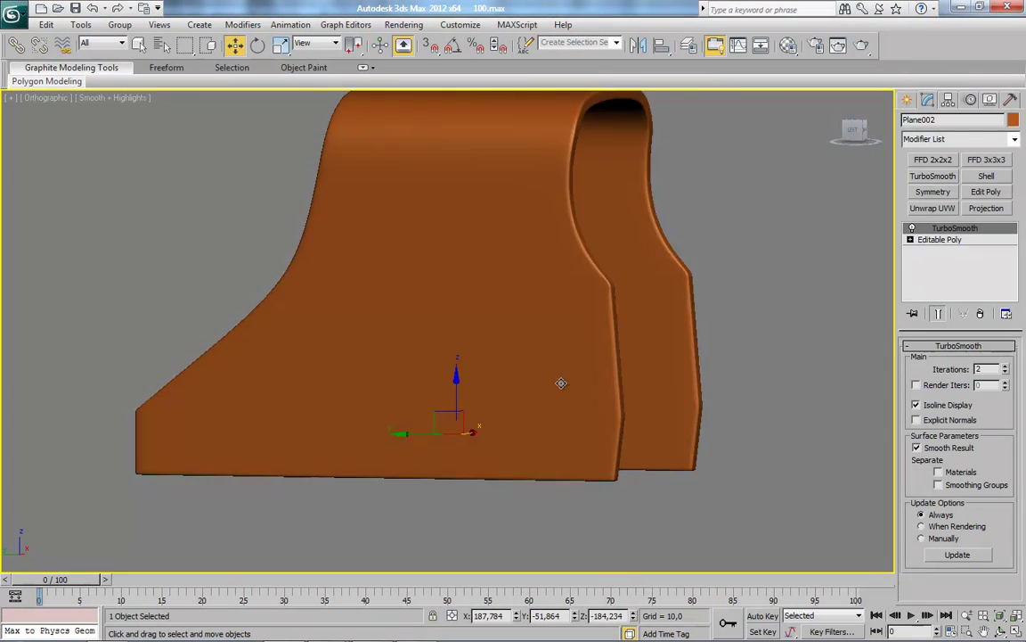
middle_click_drag(559, 382, 670, 464, "alt")
middle_click_drag(672, 416, 652, 459, "alt")
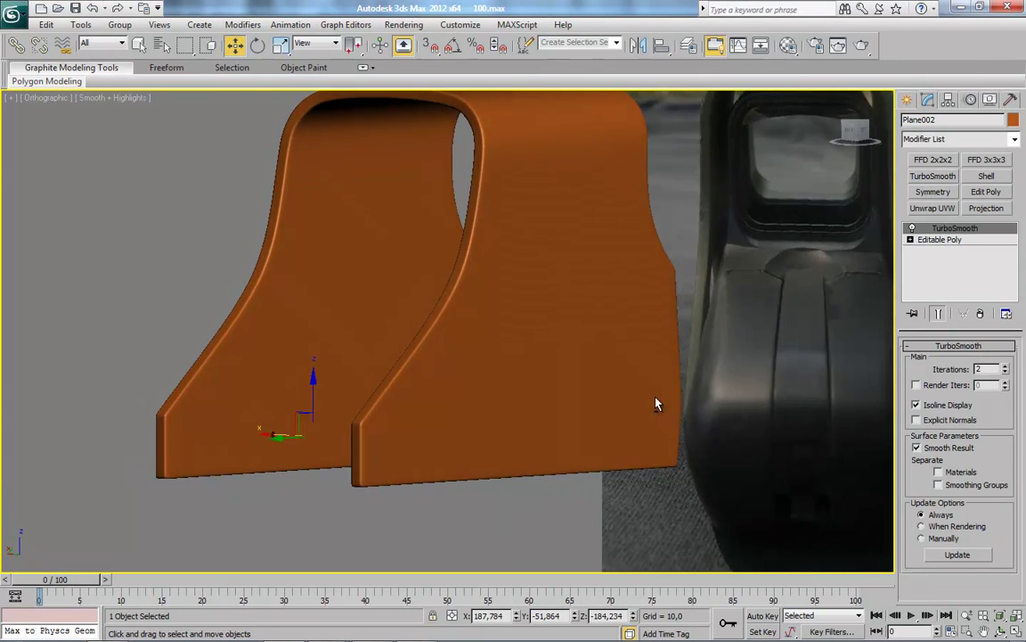
key("l")
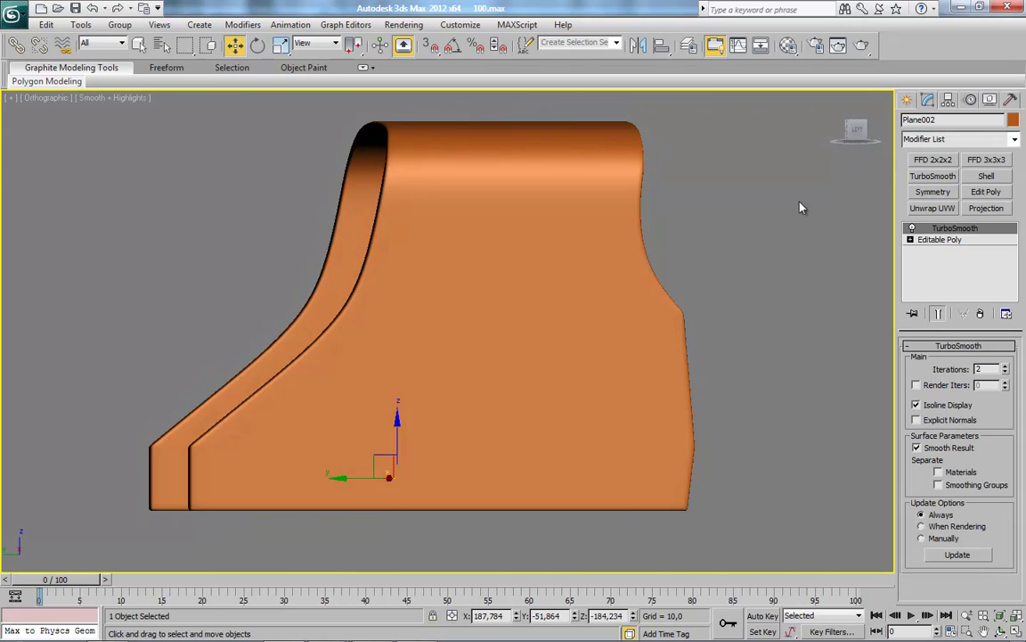
left_click(946, 241)
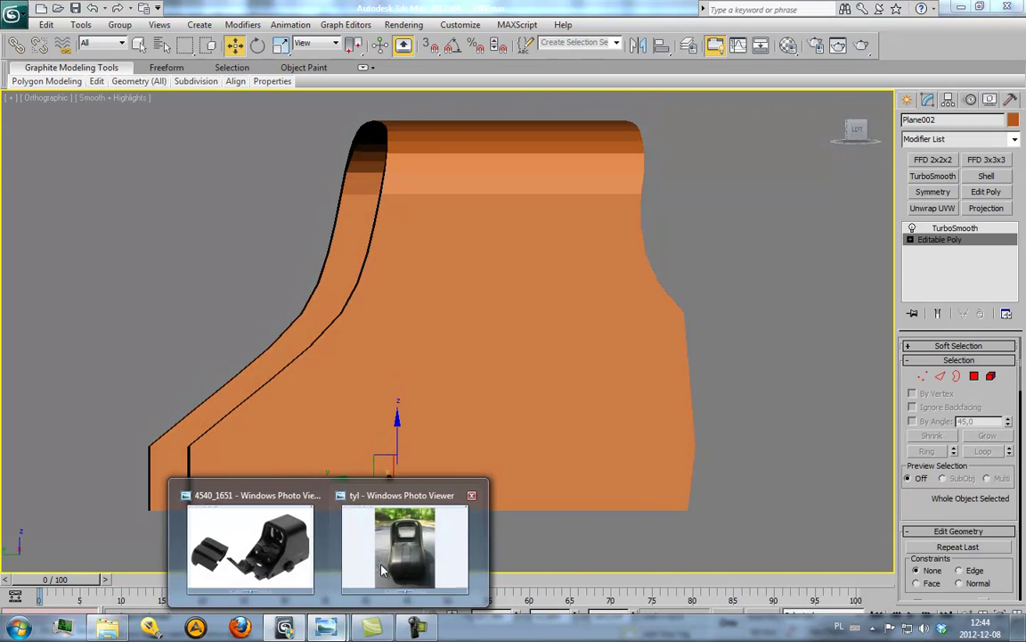
Close the extra Photo Viewer window and bring up the 4540_1651 reference photo window.
left_click(470, 495)
left_click(317, 546)
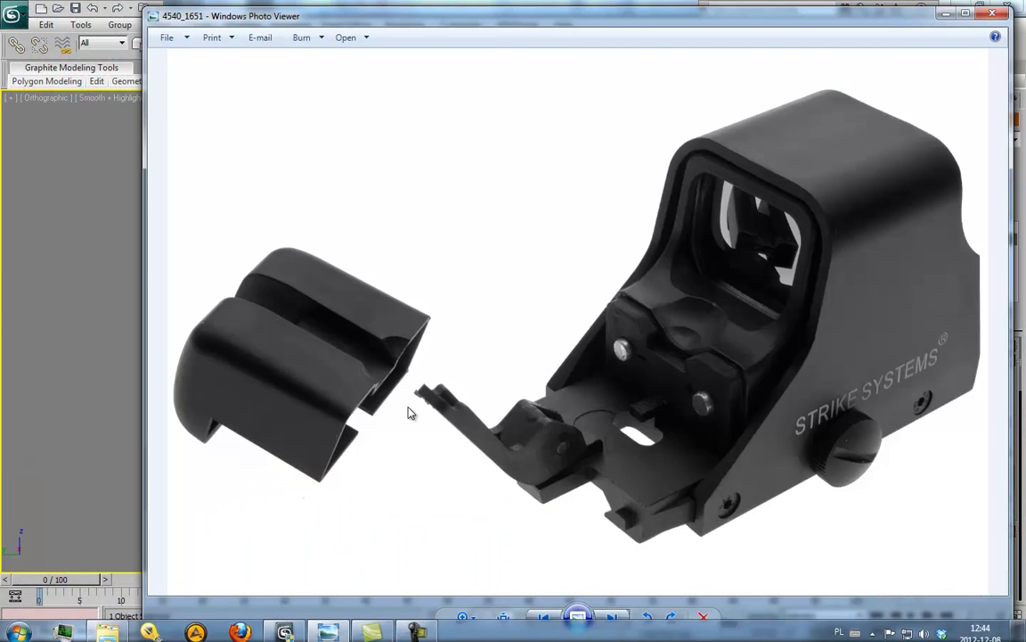
scroll(410, 413, "down", 1)
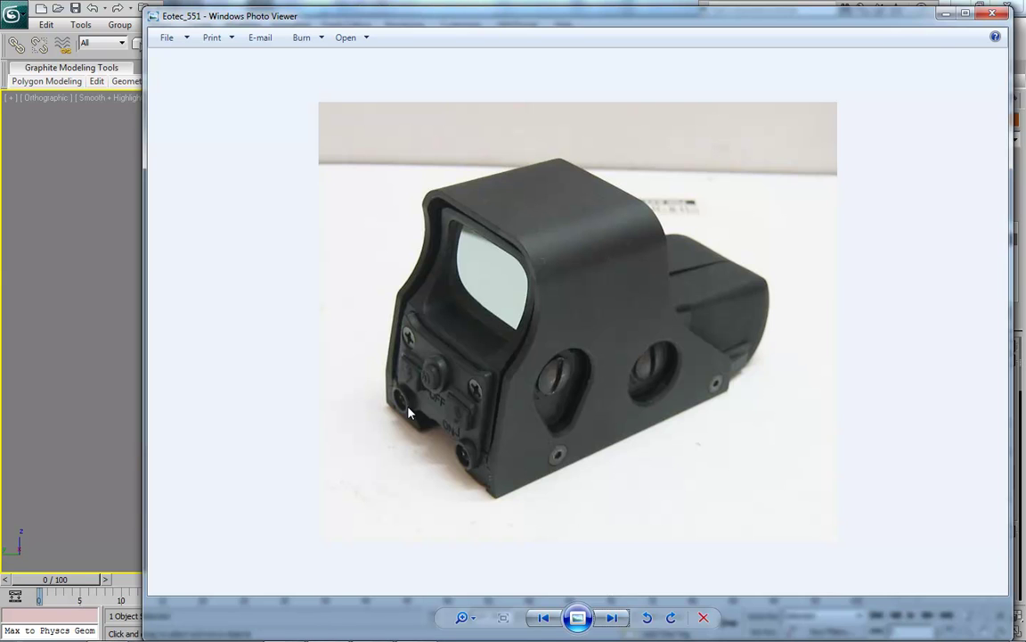
Back in 3ds Max, show edged faces and Unhide All to restore the reference photo planes.
left_click(946, 16)
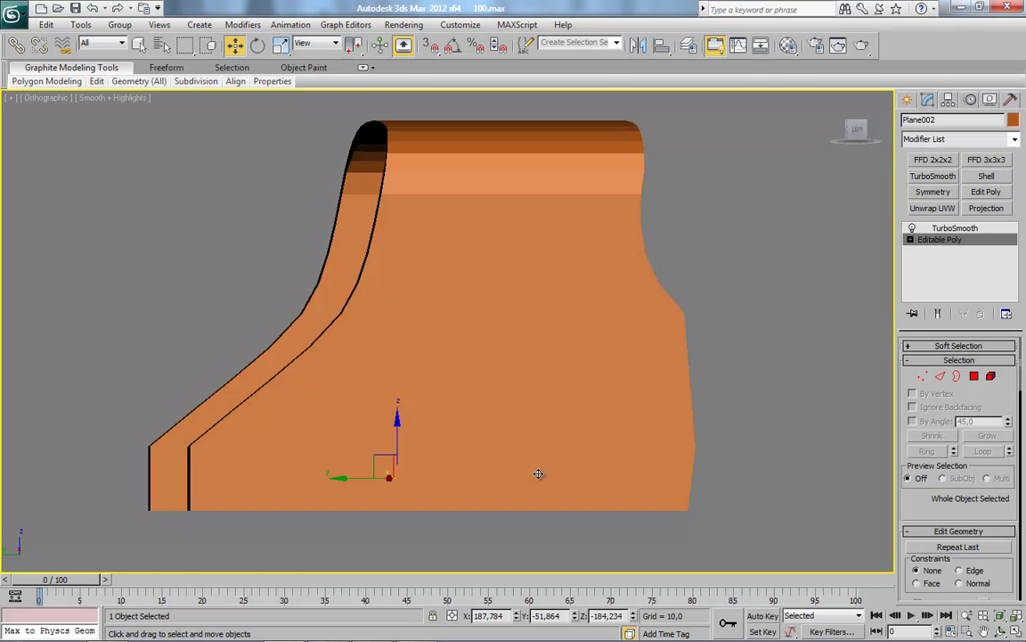
middle_click_drag(611, 357, 489, 408, "alt")
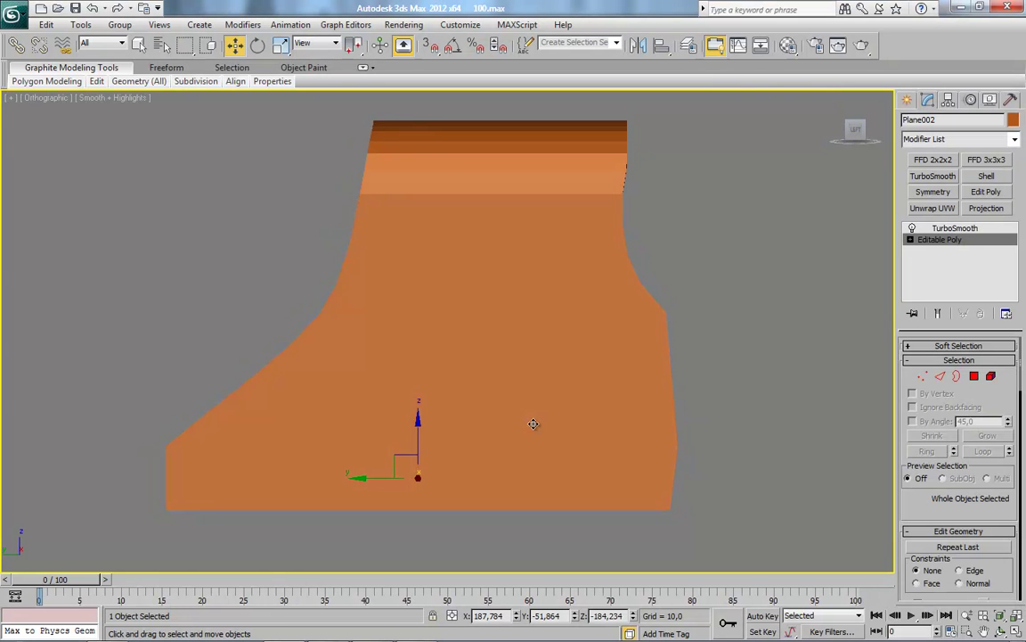
key("F4")
scroll(488, 408, "up", 2)
scroll(486, 408, "up", 1)
scroll(503, 396, "up", 1)
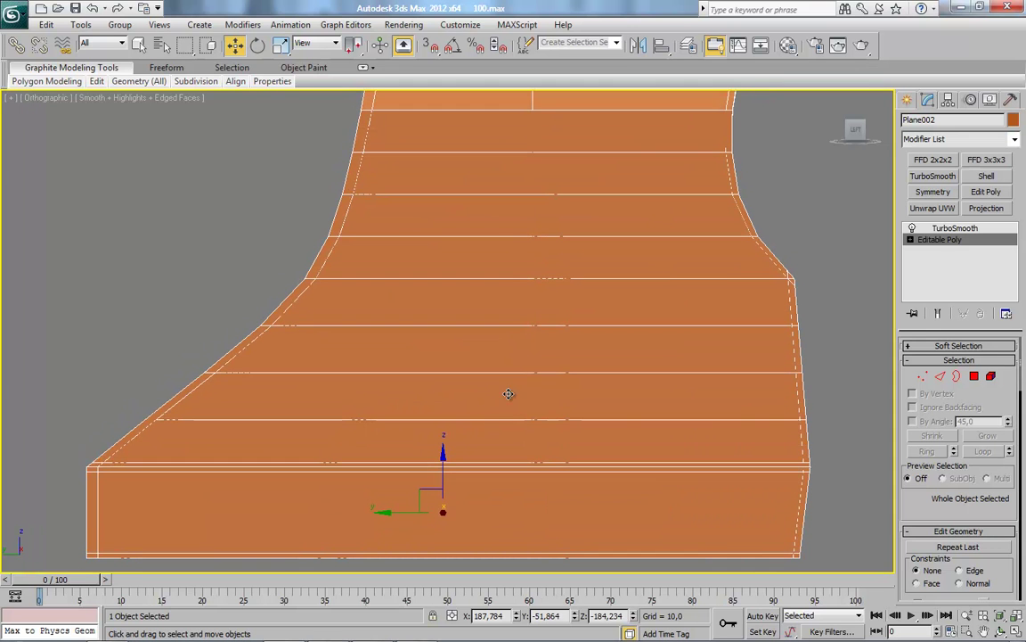
right_click(547, 398)
left_click(584, 332)
scroll(583, 333, "down", 3)
mouse_move(584, 333)
middle_mouse_down("alt")
mouse_move(695, 268)
mouse_move(809, 166)
middle_mouse_up("alt")
Select the right-half polygons of the shroud and delete them.
key("4")
middle_click_drag(782, 385, 586, 351, "alt")
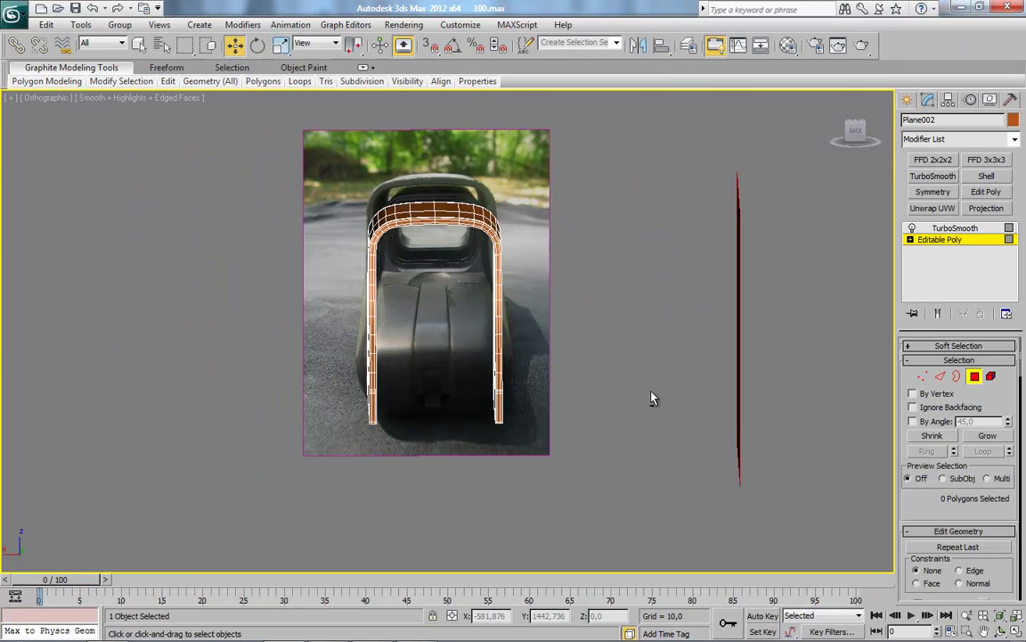
left_click_drag(593, 152, 454, 481)
key("Delete")
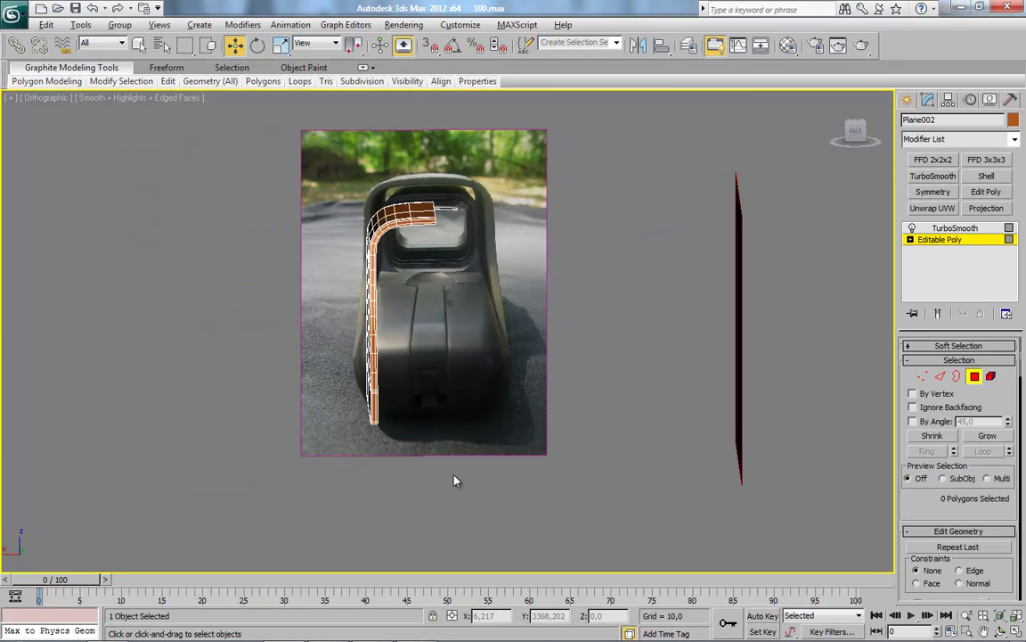
Switch to the Right view with see-through display, exit sub-object mode and hide the shroud.
middle_click_drag(457, 478, 508, 451, "alt")
left_click(854, 129)
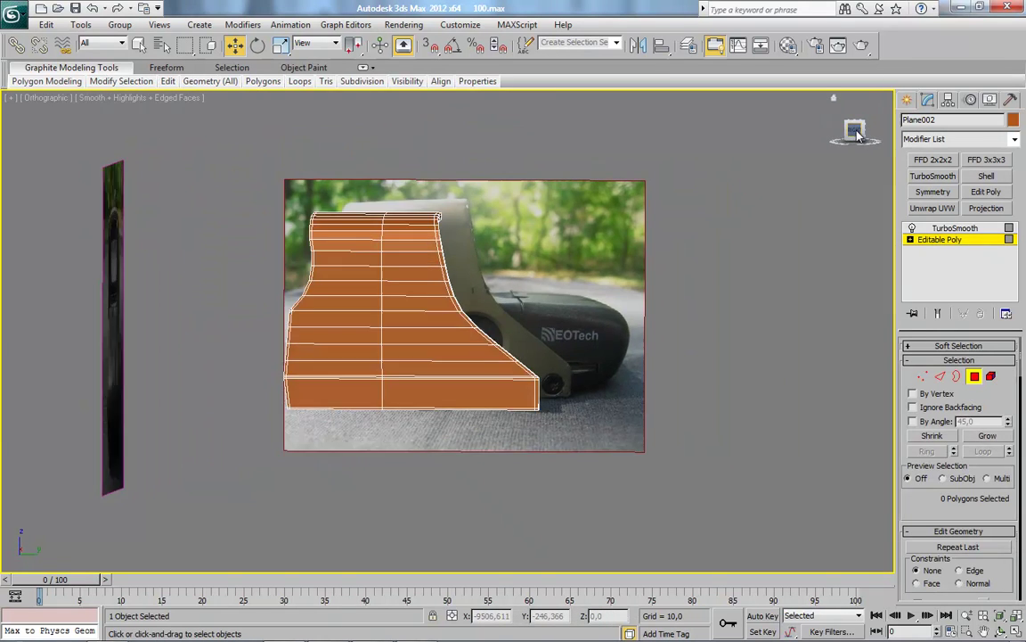
key("alt+x")
scroll(651, 414, "up", 5)
middle_click_drag(651, 414, 469, 417)
scroll(477, 414, "down", 3)
scroll(462, 367, "up", 3)
scroll(462, 367, "down", 2)
scroll(452, 369, "down", 2)
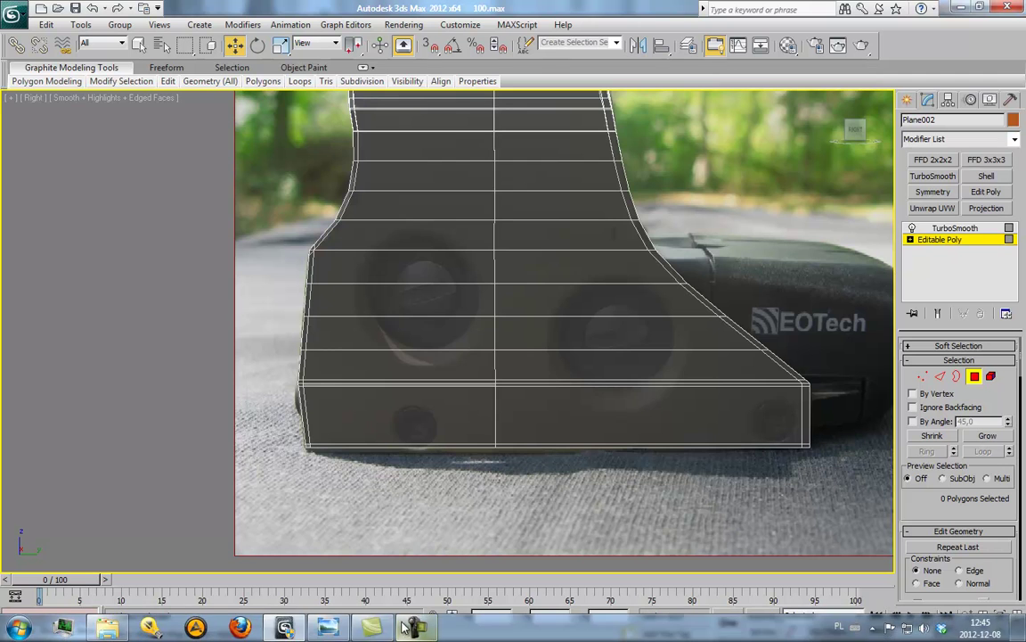
right_click(469, 330)
left_click(428, 313)
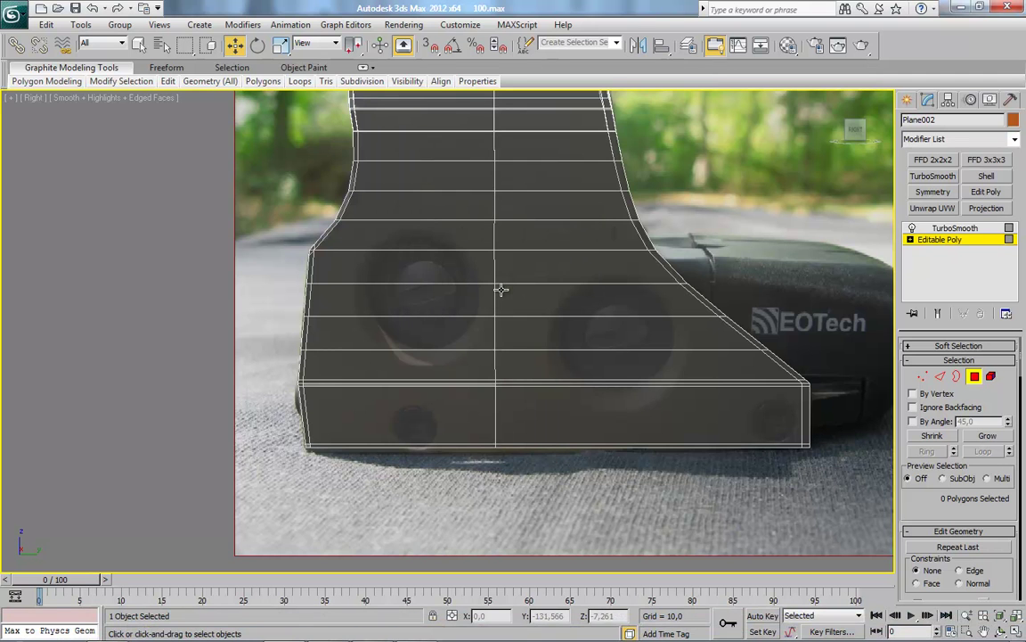
right_click(540, 340)
left_click(571, 303)
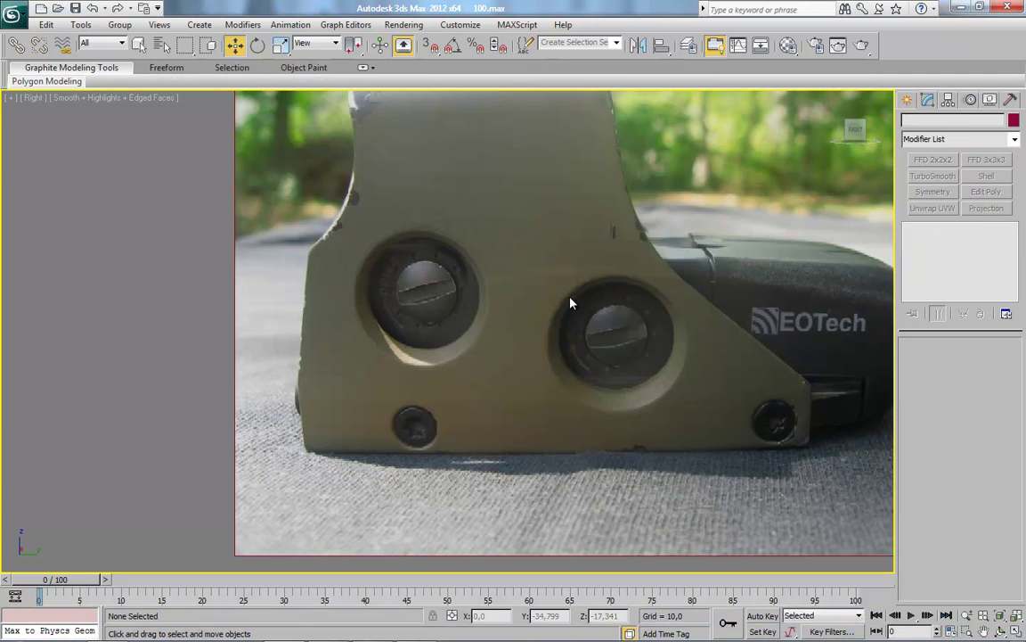
Step through the EOTech reference photos to the 'prawo' side view, then minimize the viewer.
left_click(330, 628)
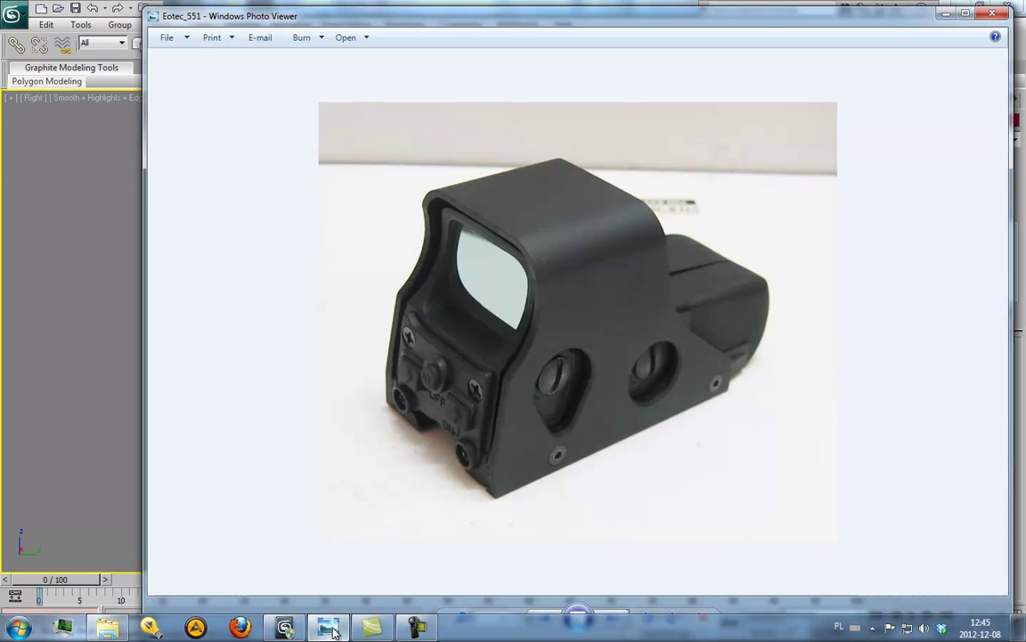
key("Right")
key("Right")
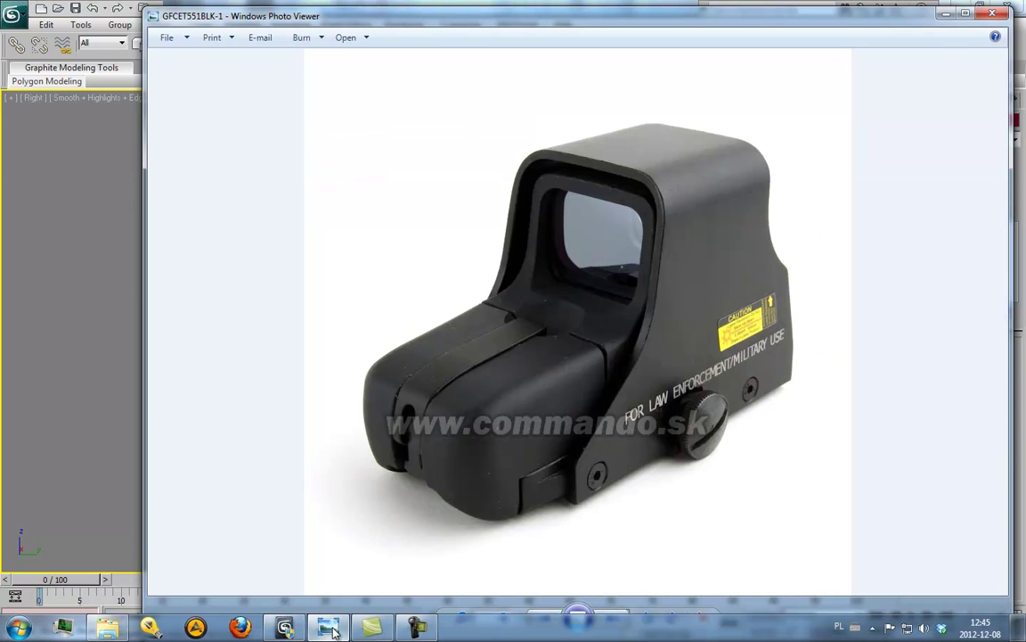
key("Right")
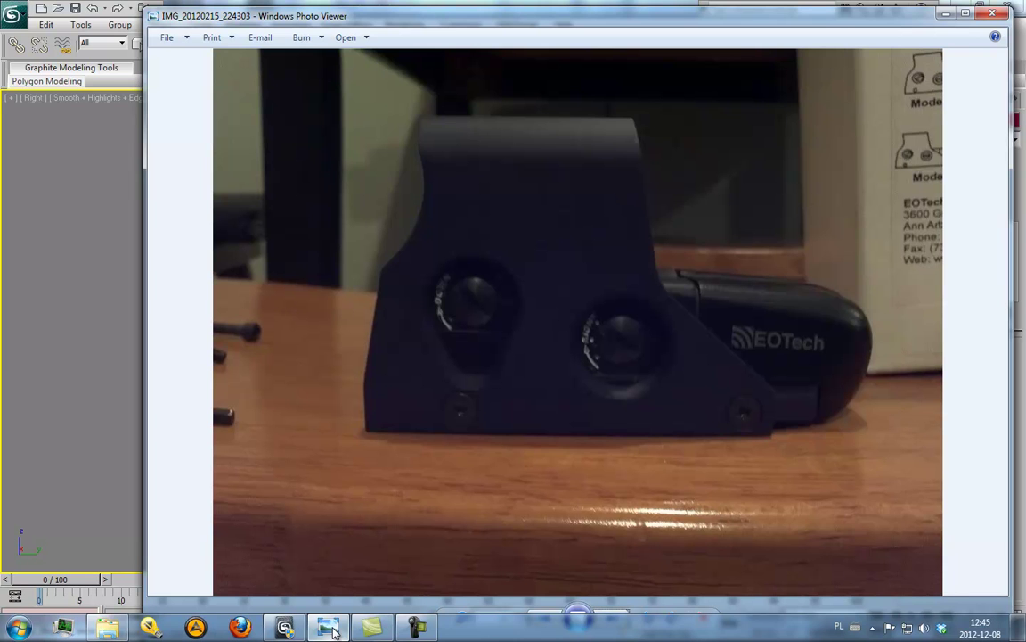
key("Right")
key("Right")
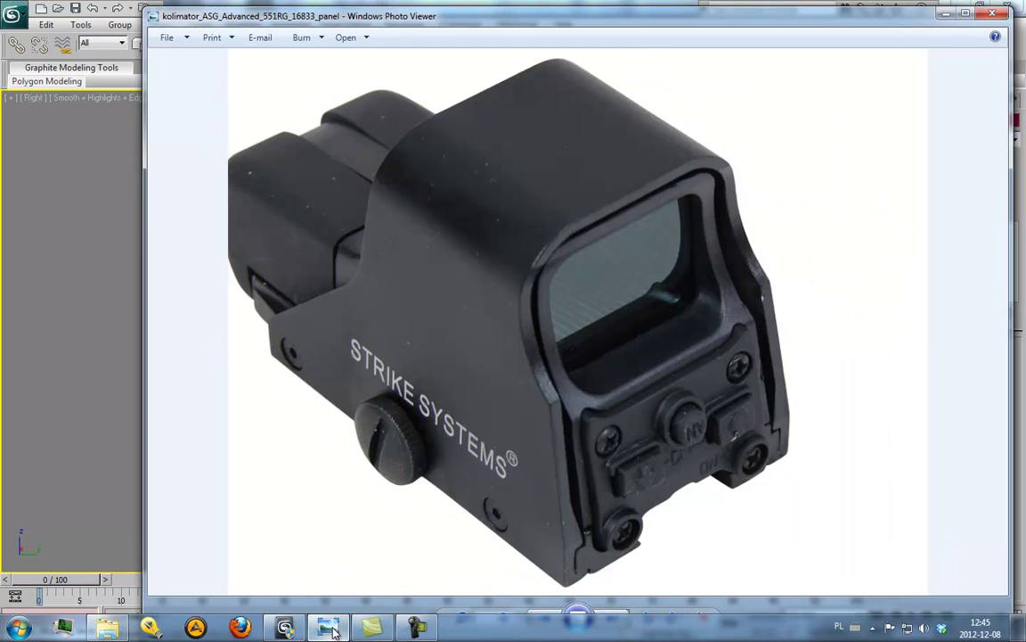
key("Right")
key("Right")
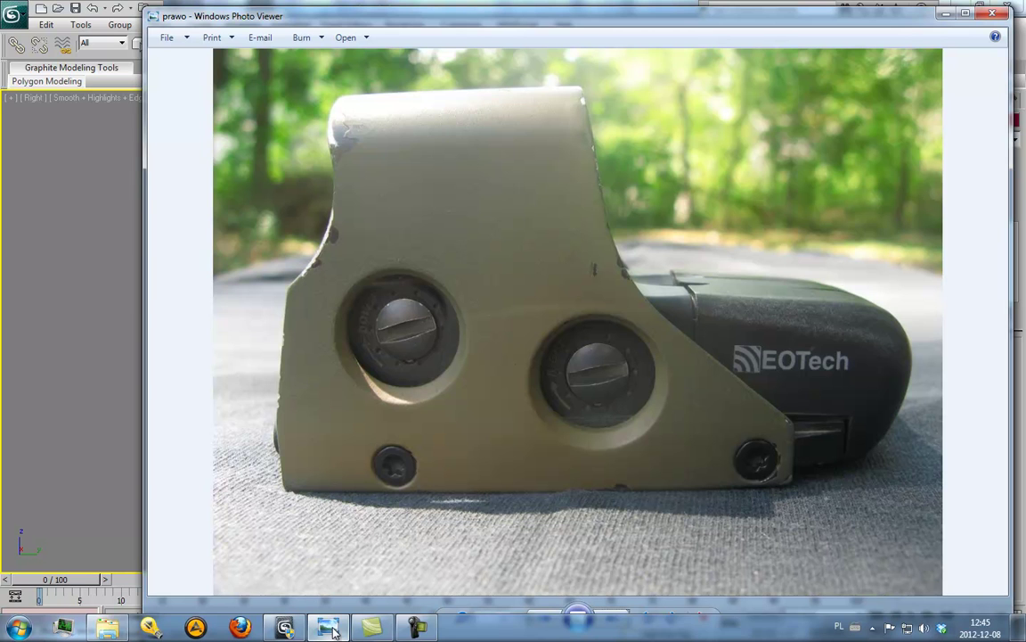
key("Right")
key("Left")
left_click(332, 630)
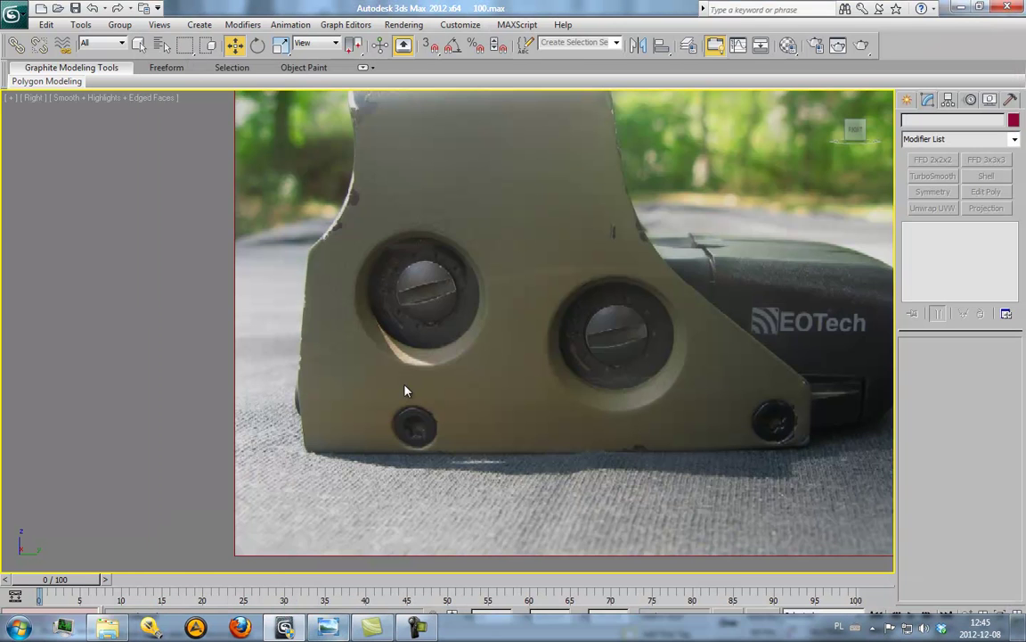
Browse the Create panel's Shapes > Splines category, then select Plane002 at its Editable Poly level.
scroll(364, 345, "up", 2)
left_click(907, 99)
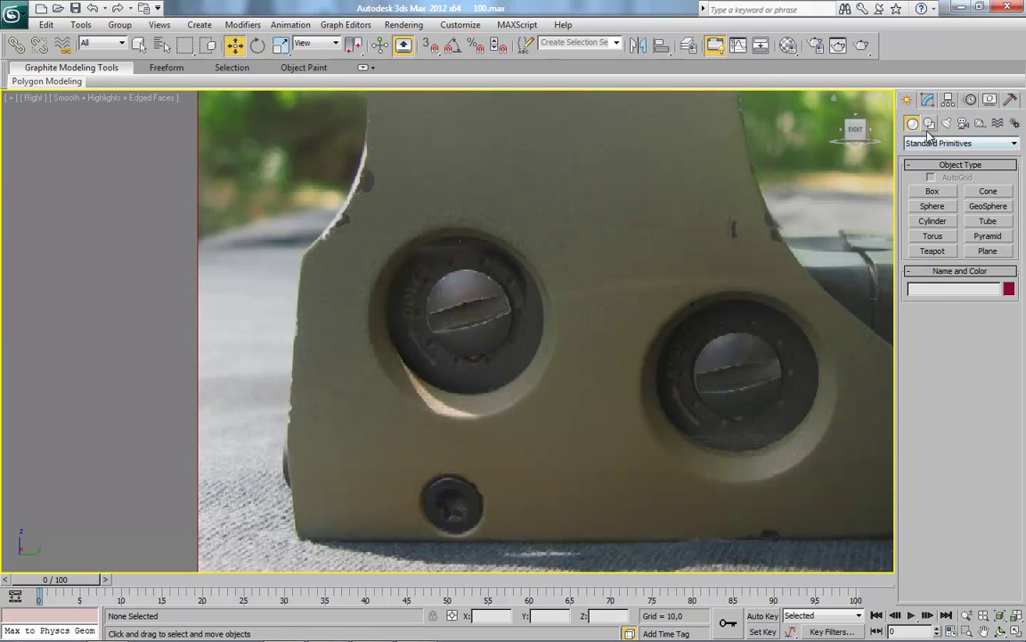
left_click(928, 125)
left_click(961, 142)
left_click(931, 151)
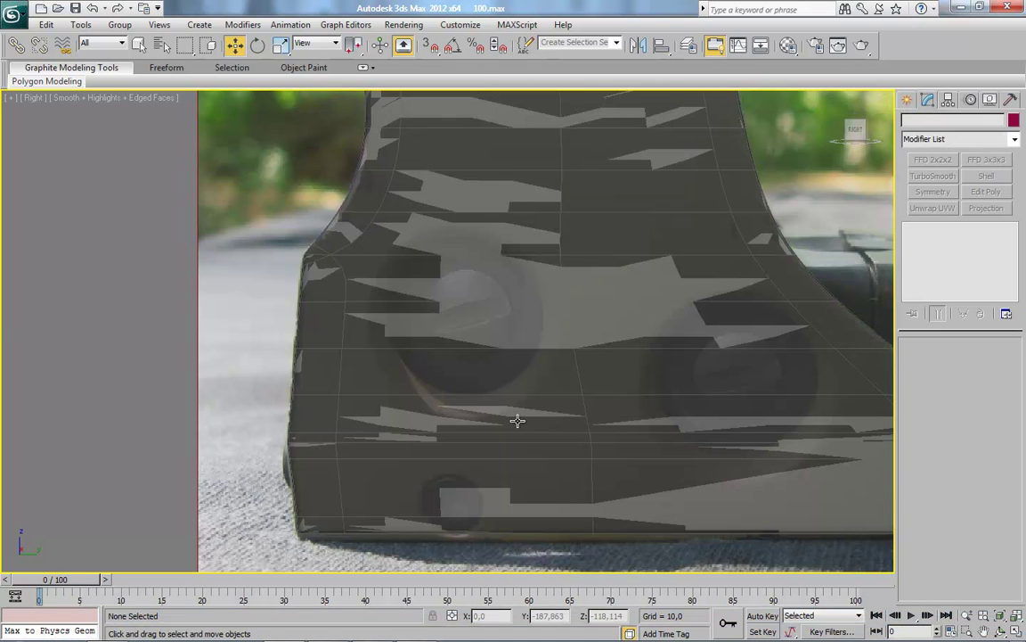
left_click(574, 446)
left_click(939, 244)
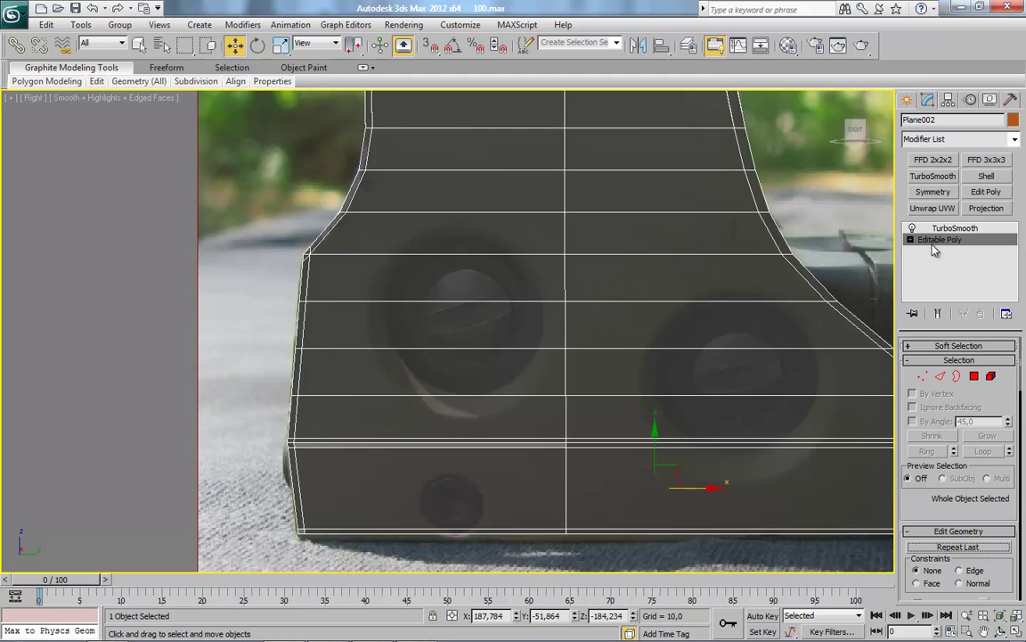
Select the plate's vertical middle edge loop and shift it slightly right along X.
scroll(680, 353, "down", 5)
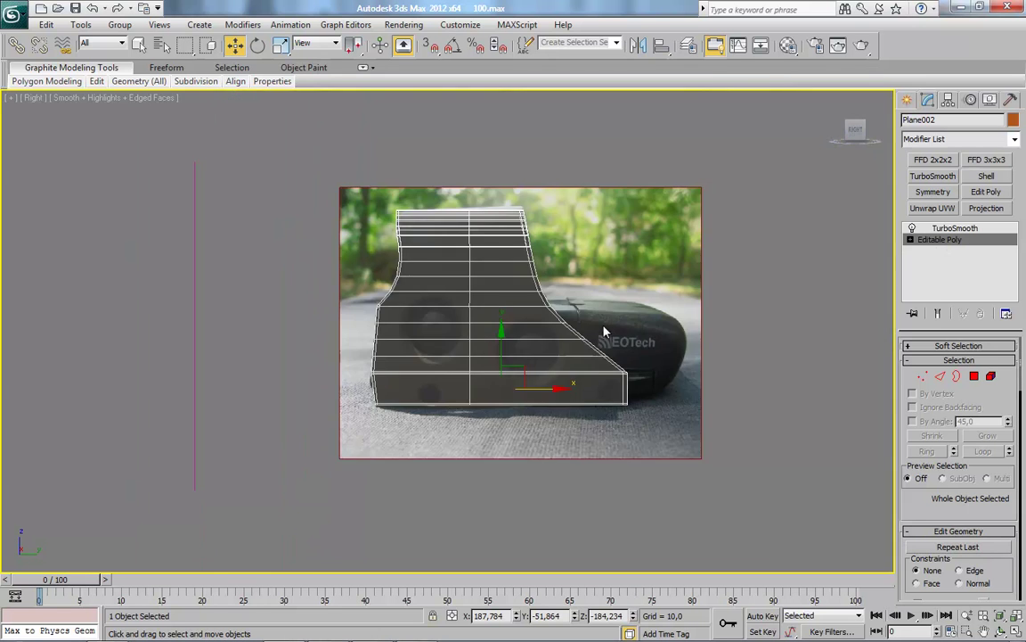
scroll(607, 332, "up", 4)
left_click(941, 376)
left_click(490, 427)
left_click(983, 451)
left_click_drag(548, 270, 560, 269)
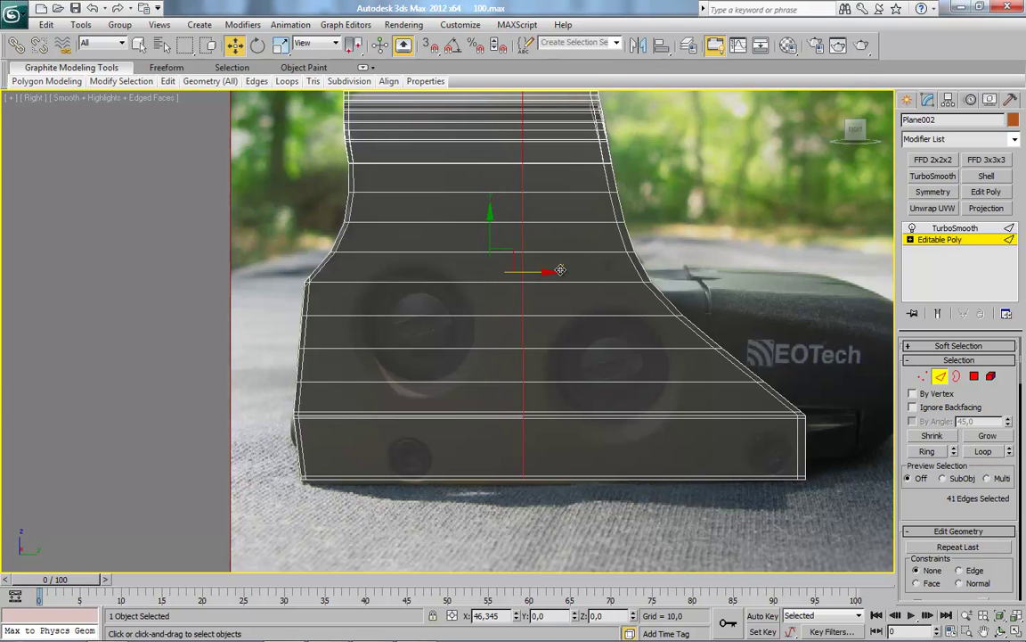
left_click_drag(561, 269, 555, 269)
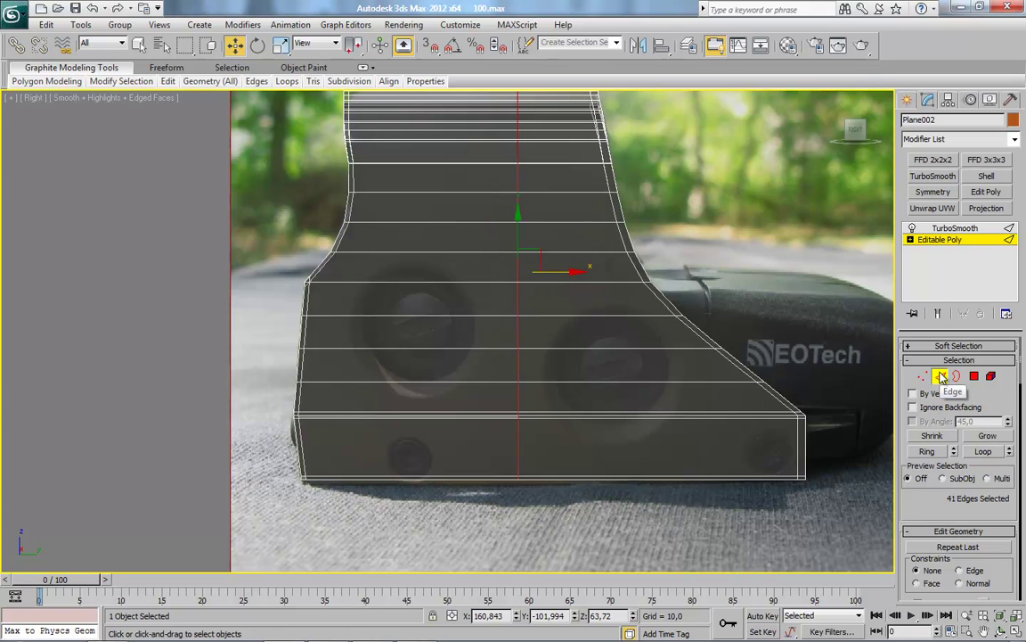
Exit edge mode and save the scene file.
left_click(942, 376)
scroll(444, 336, "up", 3)
left_click(12, 16)
left_click(55, 137)
Hide the side plate mesh to reveal the side reference photo.
middle_click_drag(543, 398, 537, 391)
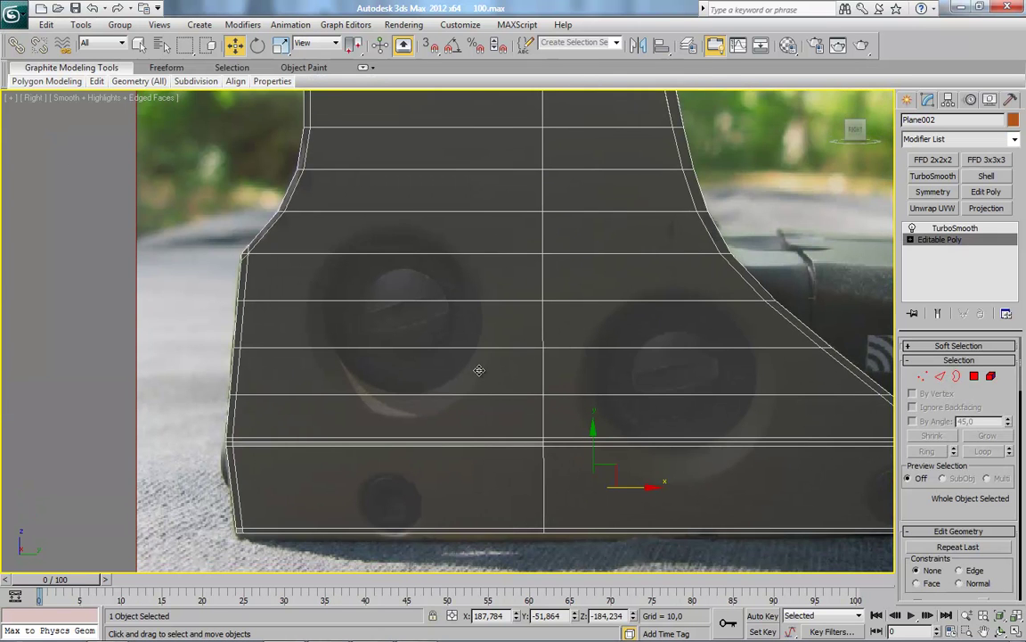
scroll(478, 370, "up", 1)
scroll(517, 356, "up", 1)
scroll(518, 359, "up", 1)
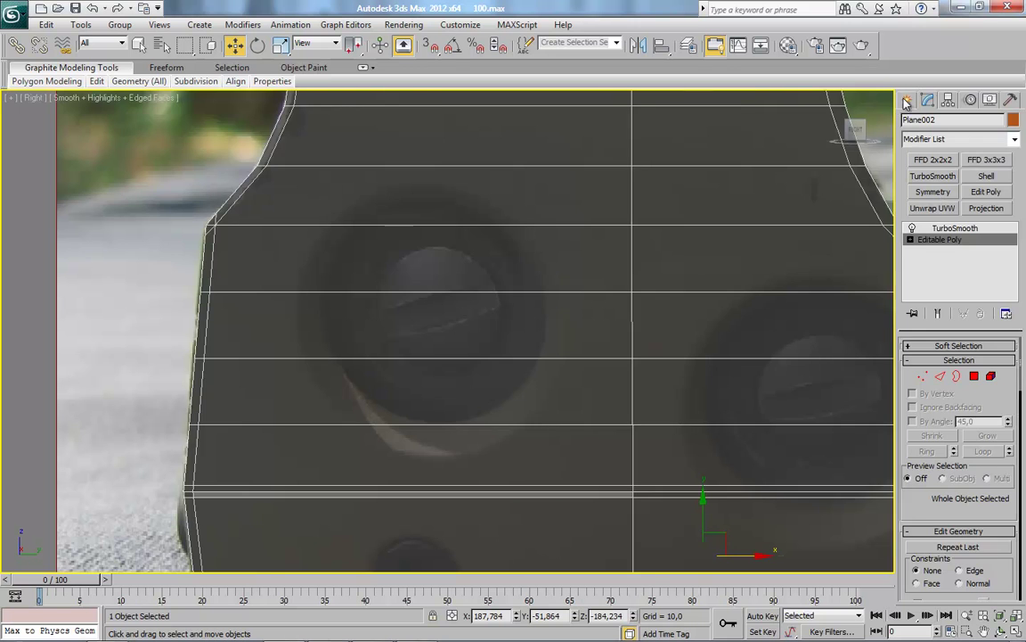
left_click(907, 101)
left_click(928, 100)
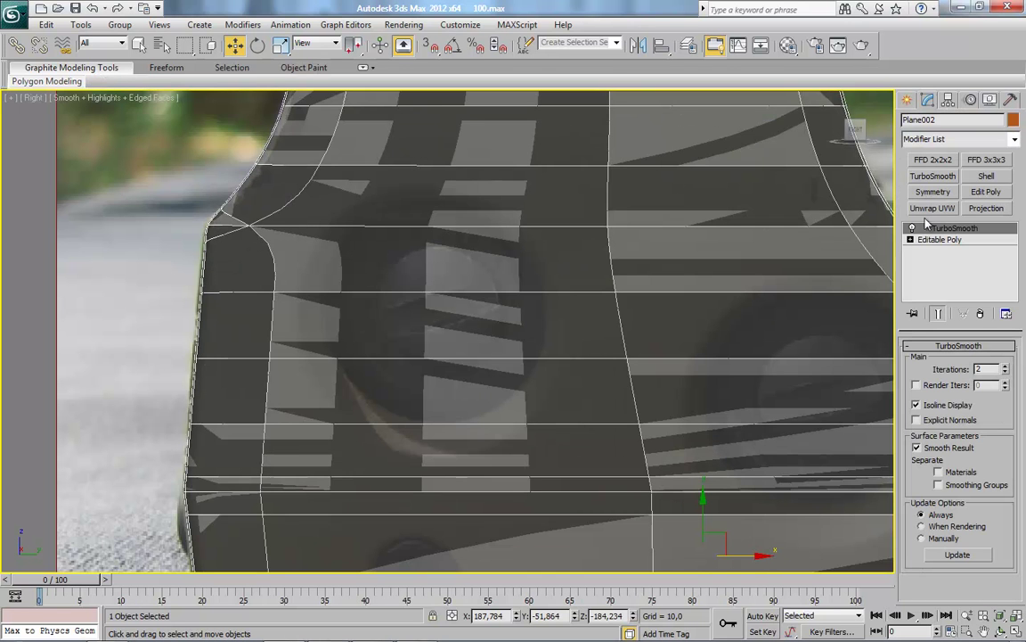
right_click(531, 254)
left_click(570, 227)
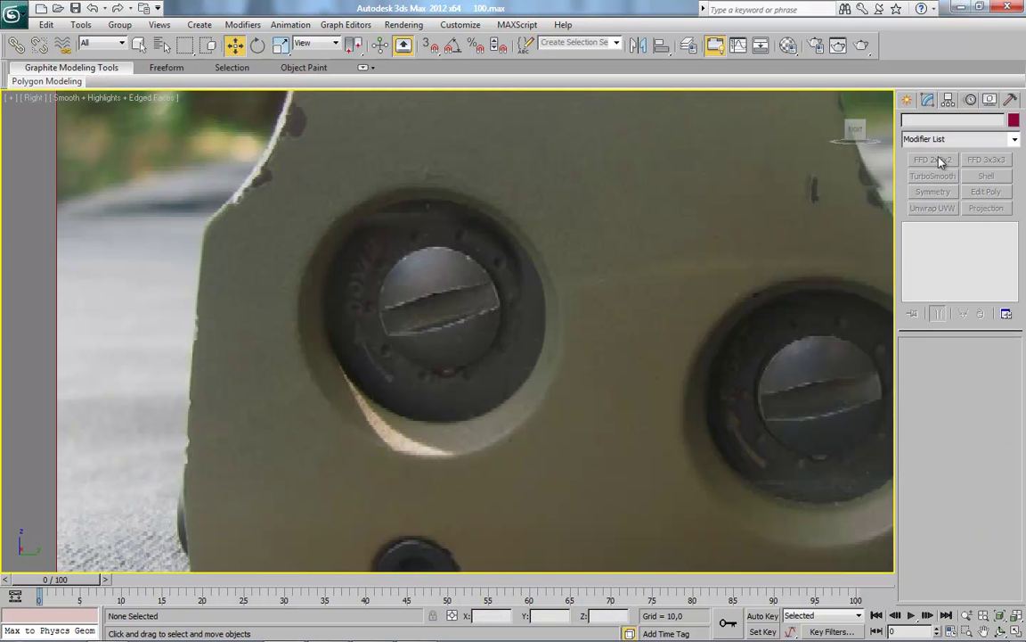
Draw a flat cylinder over the left knob hole and make it see-through.
left_click(907, 100)
left_click(932, 221)
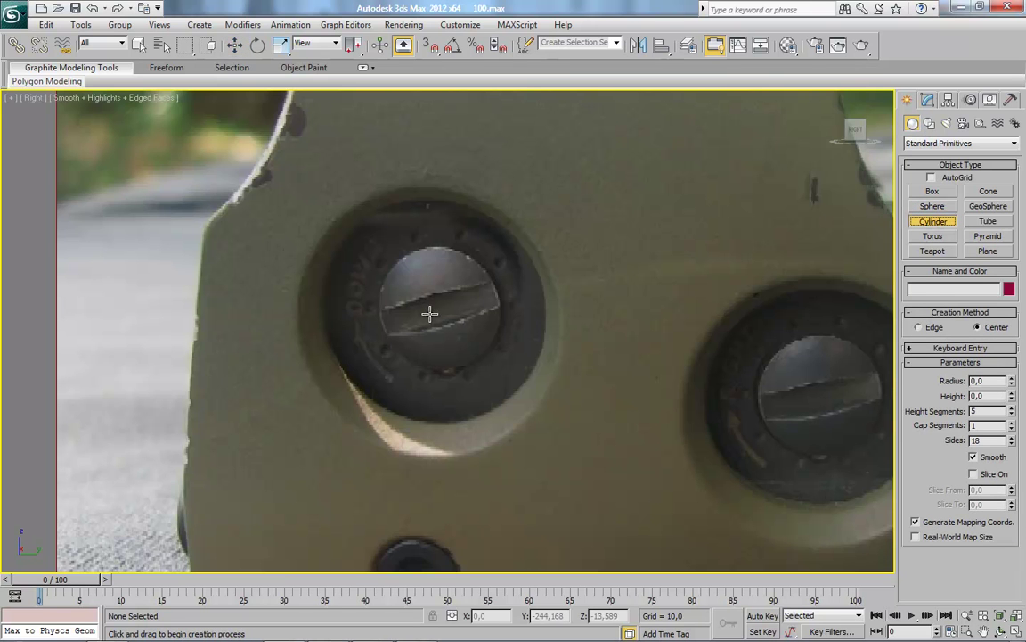
left_click_drag(429, 312, 526, 214)
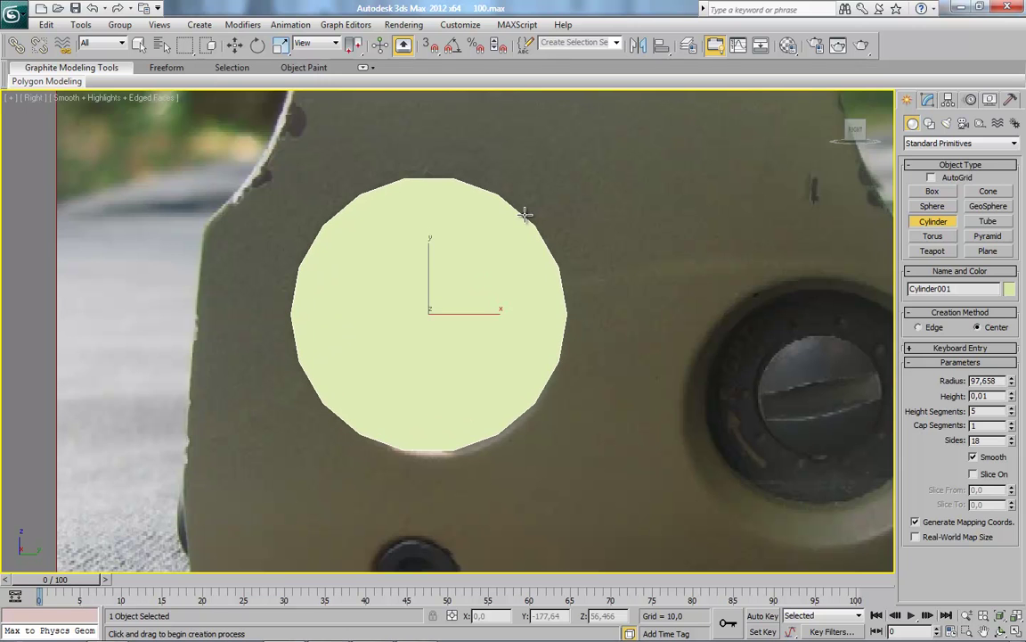
key("w")
left_click_drag(446, 296, 449, 302)
key("alt+x")
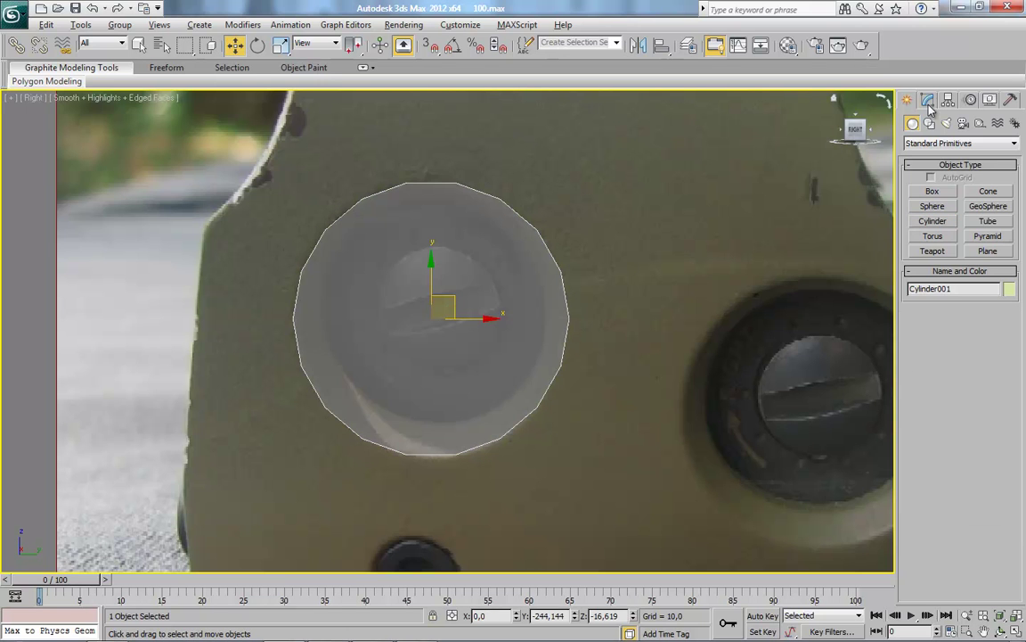
Convert the cylinder to Editable Poly and select, then clear, its cap polygon.
right_click(447, 253)
left_click(637, 396)
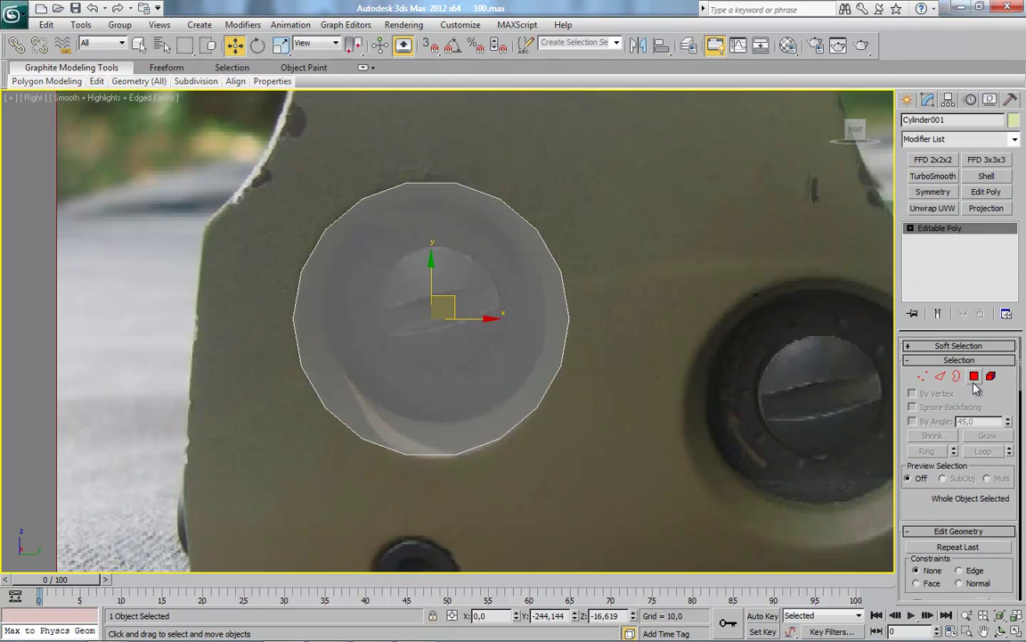
left_click(974, 375)
left_click(395, 326)
key("ctrl+d")
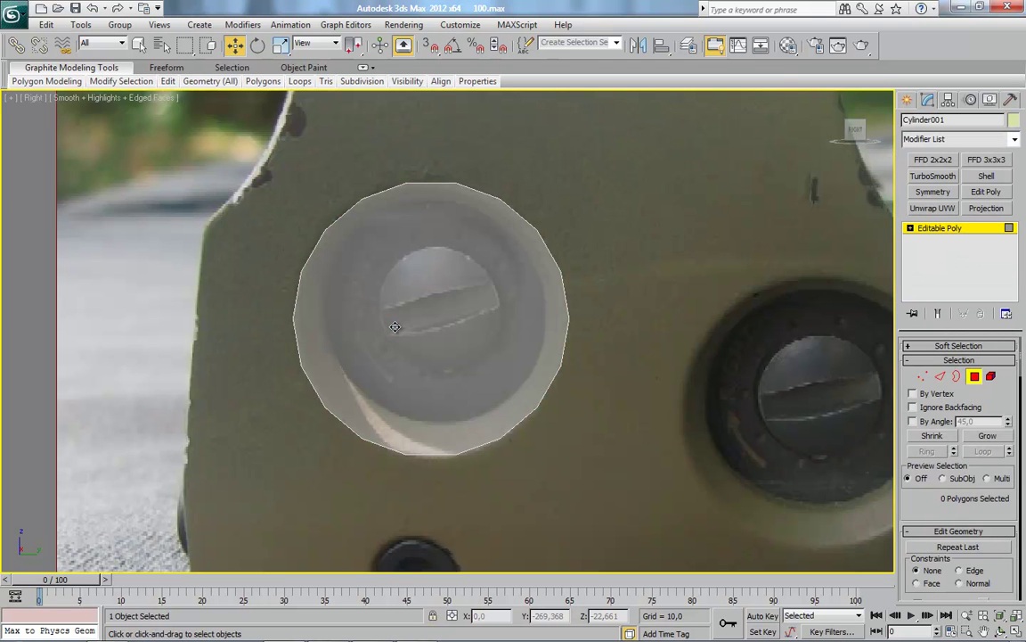
middle_click_drag(480, 386, 297, 342)
Shift-copy the cylinder onto the second knob as an independent Copy, Cylinder002.
key("ctrl+b")
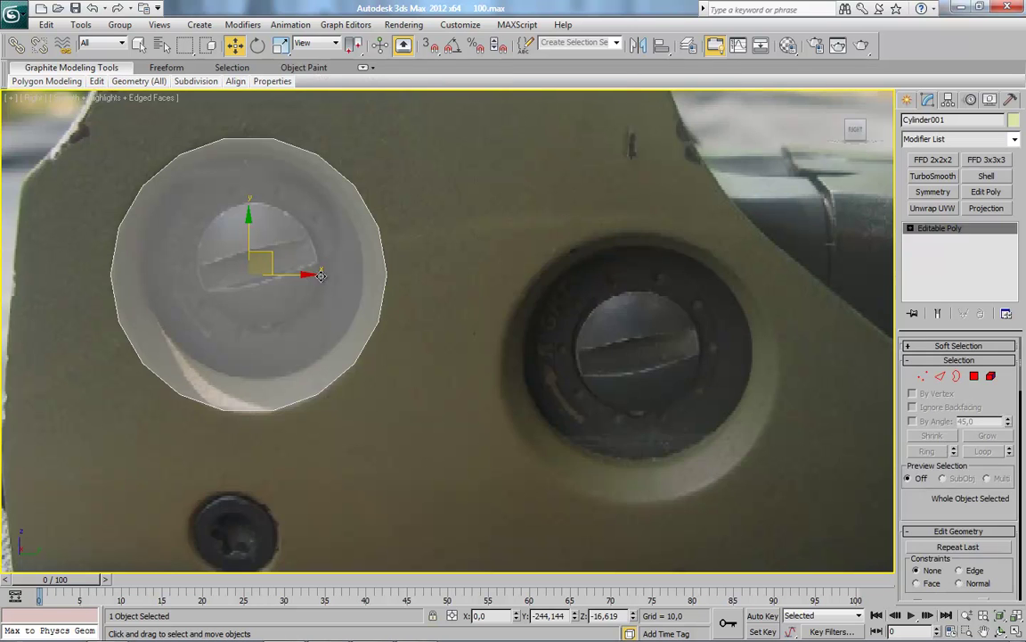
left_click_drag(270, 258, 658, 348, "shift")
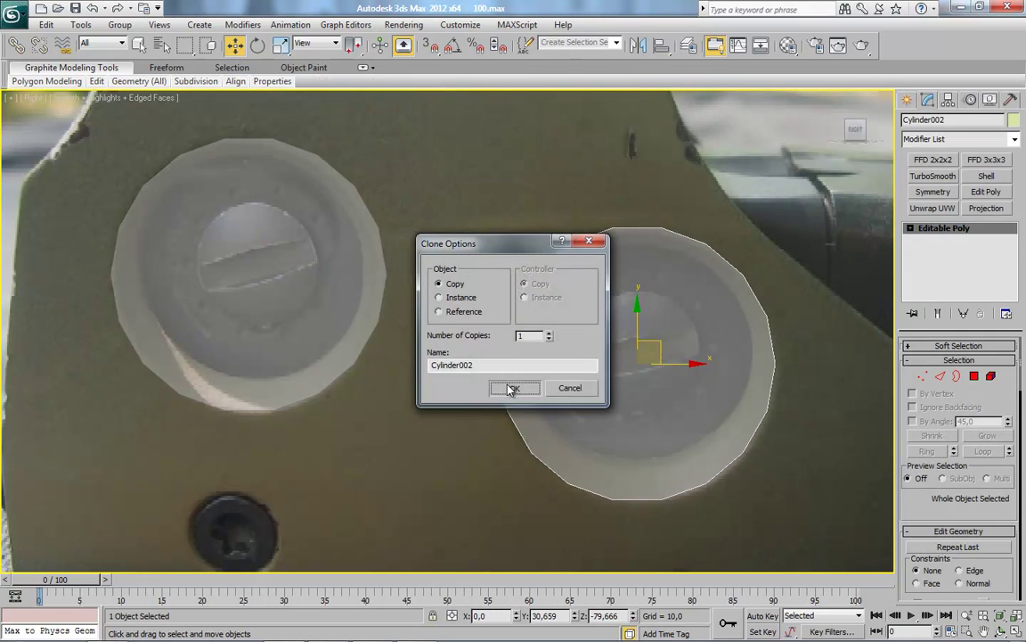
left_click(568, 389)
scroll(587, 449, "down", 5)
middle_click_drag(587, 449, 522, 419, "alt")
Unhide All to bring back the curved side plate and select Plane002.
right_click(501, 349)
left_click(542, 283)
scroll(481, 390, "up", 4)
left_click(481, 368)
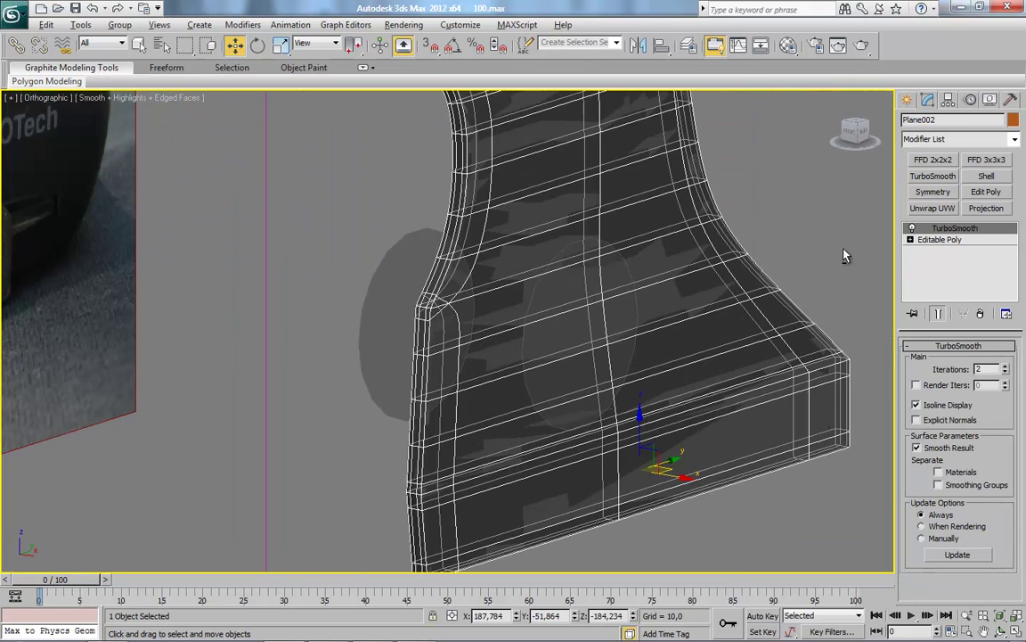
Select the Editable Poly level beneath TurboSmooth and orbit to a top-down view of the plate.
left_click(940, 241)
middle_click_drag(535, 410, 573, 470, "alt")
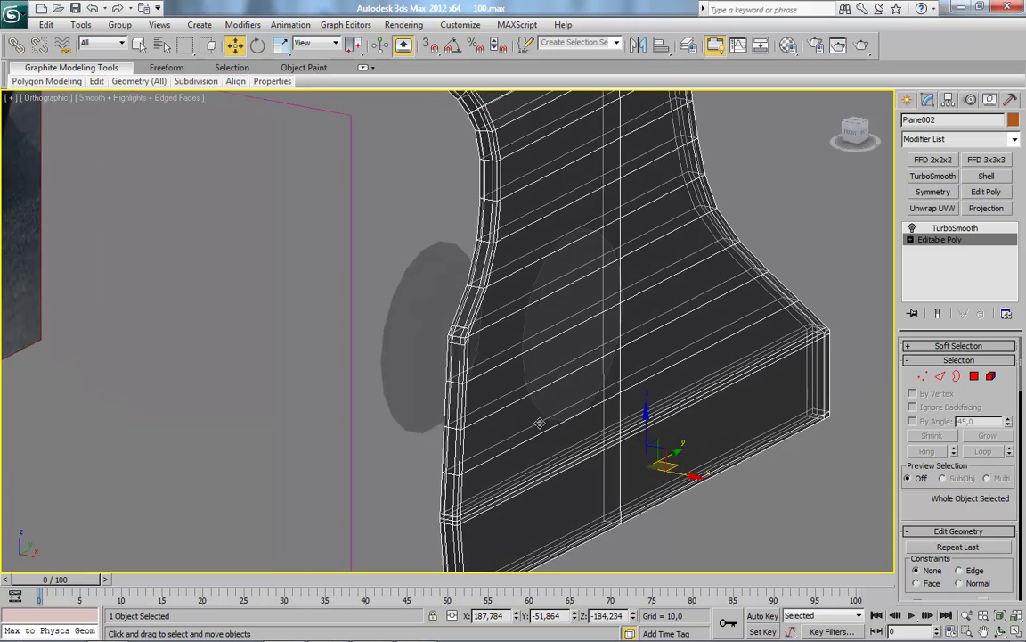
scroll(572, 469, "up", 2)
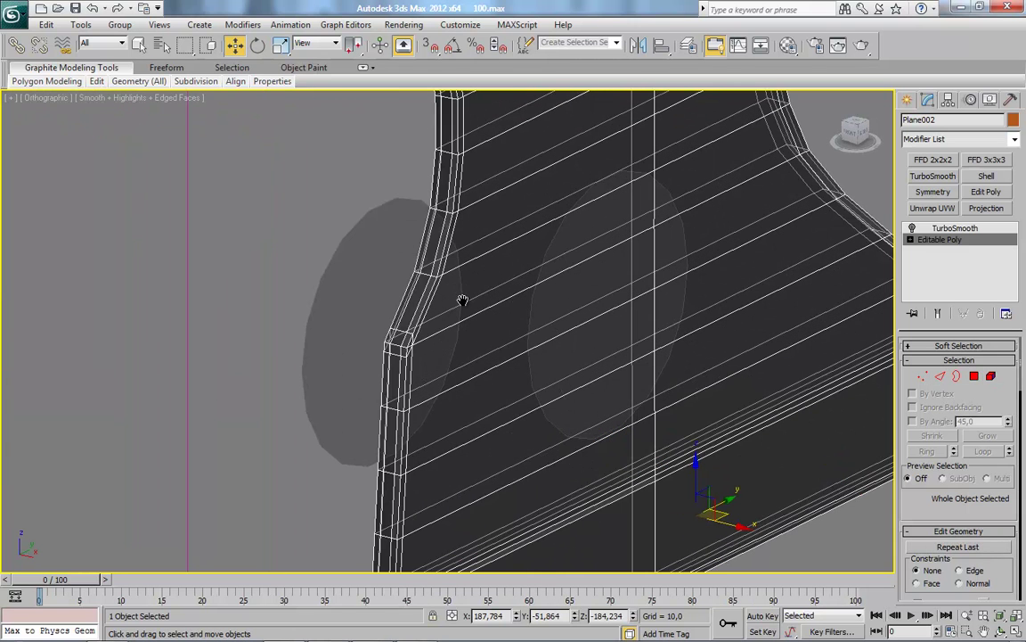
scroll(463, 300, "down", 4)
middle_click_drag(463, 301, 519, 348, "alt")
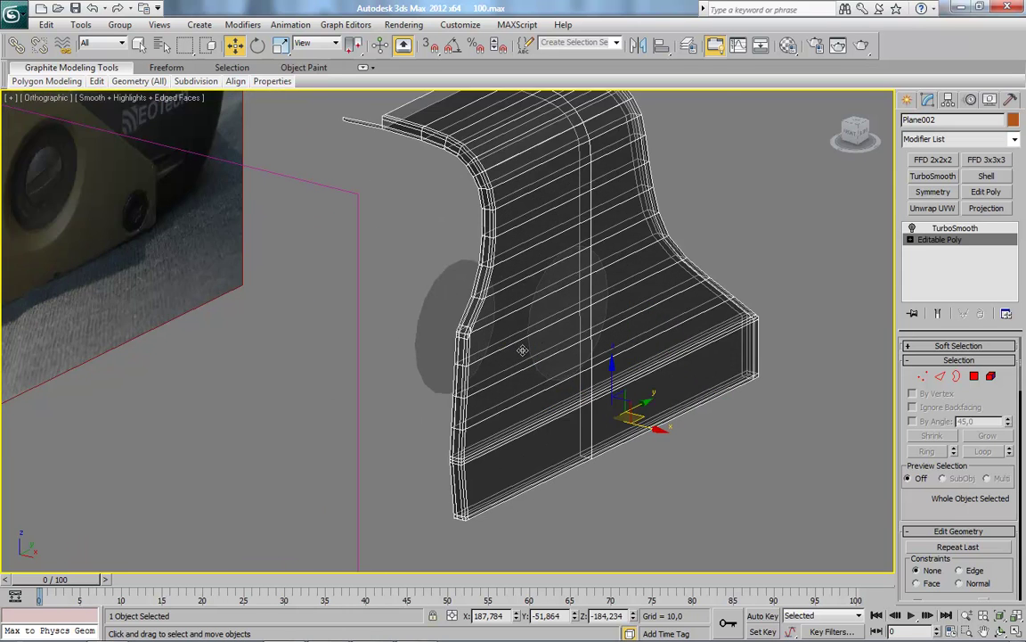
scroll(522, 349, "up", 3)
scroll(582, 362, "up", 2)
scroll(582, 362, "up", 2)
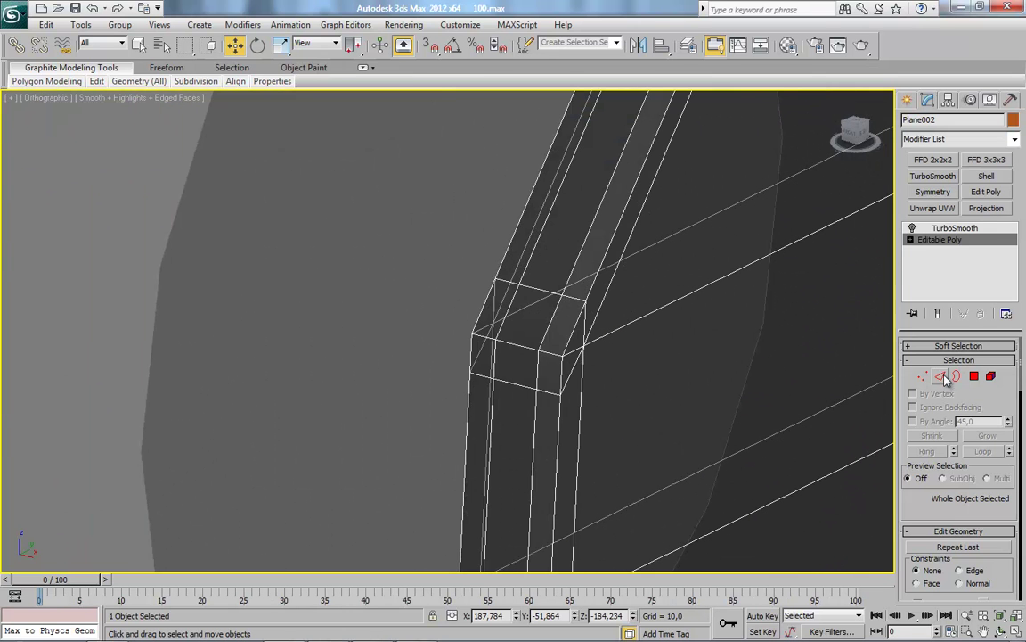
Select the plate's rim edge loop and convert it to a polygon strip.
left_click(947, 377)
left_click(550, 353)
double_click(573, 298)
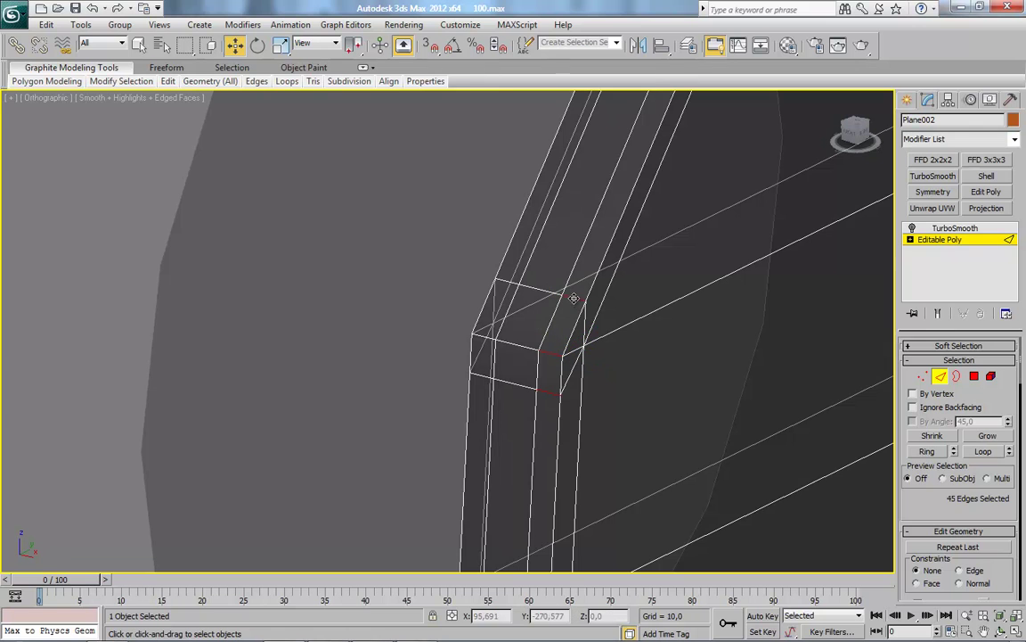
left_click(975, 376, "ctrl")
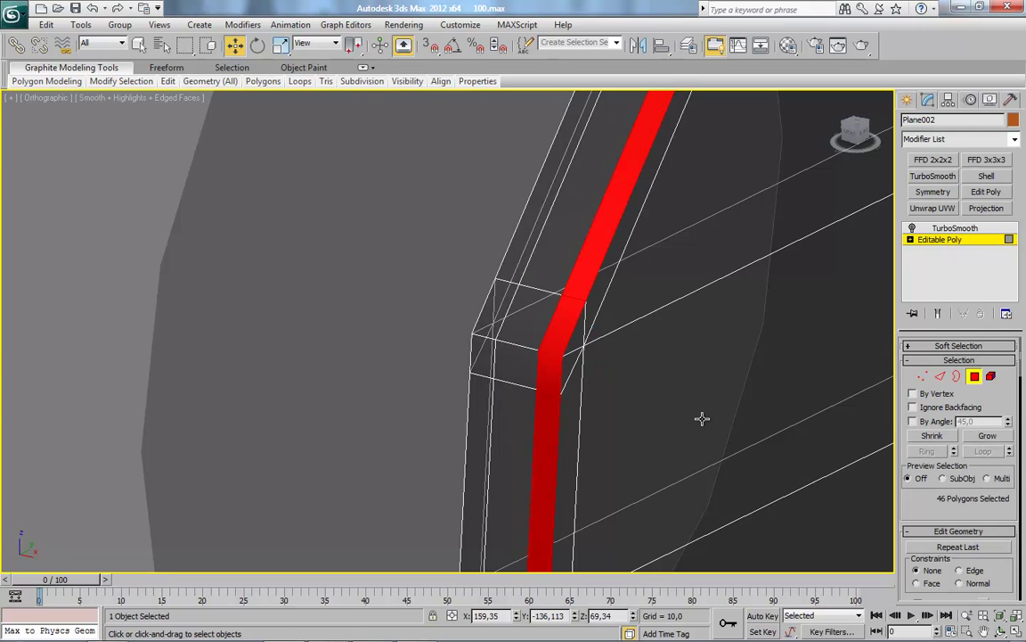
left_click(482, 376)
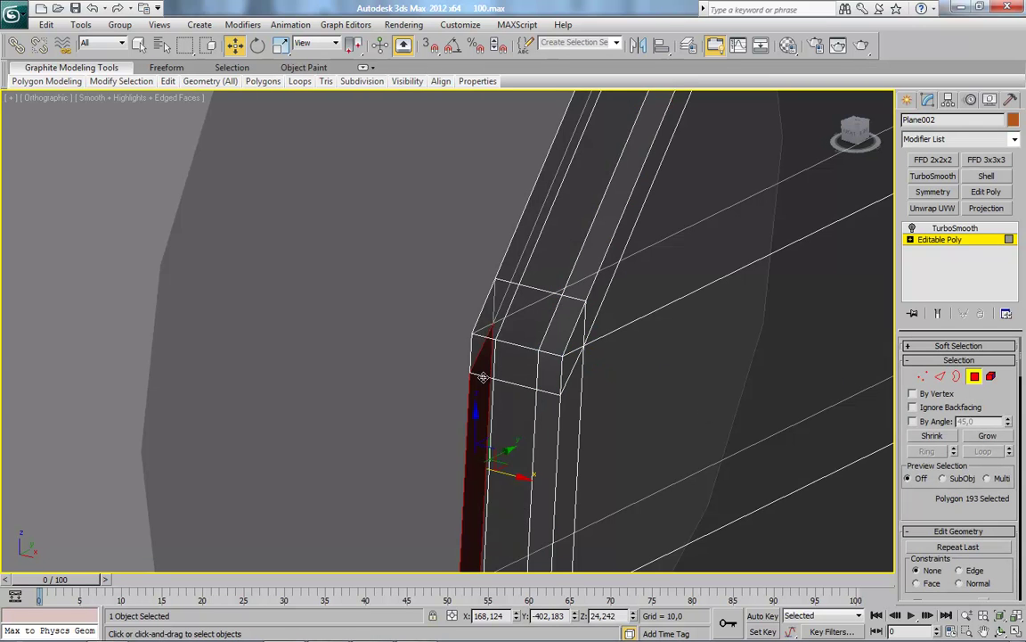
Ring two edges across the plate's thickness, convert them to polygons, then clear the selection.
left_click(940, 376)
left_click(484, 374)
left_click(543, 389, "ctrl")
left_click(927, 450)
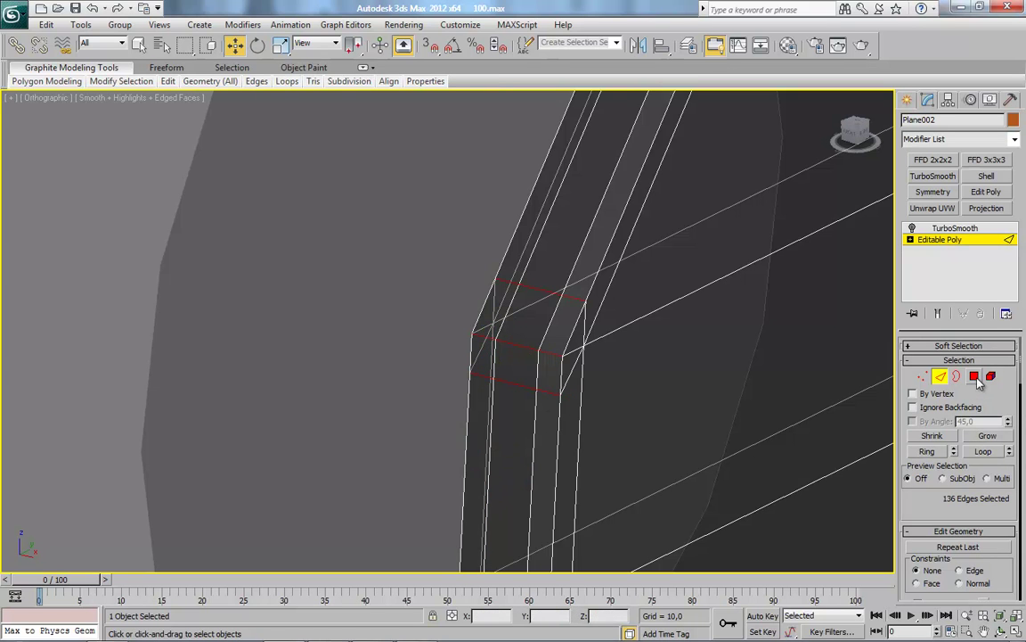
left_click(977, 378, "ctrl")
key("ctrl+d")
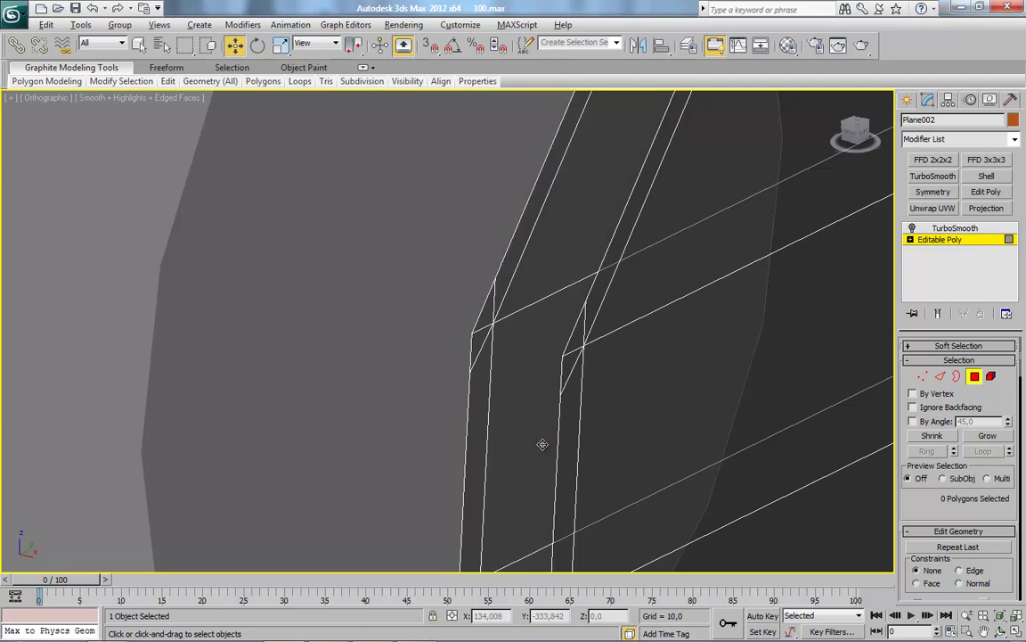
Select the whole plate as one element, clear it, and return to Polygon mode.
scroll(436, 465, "down", 3)
scroll(360, 424, "down", 3)
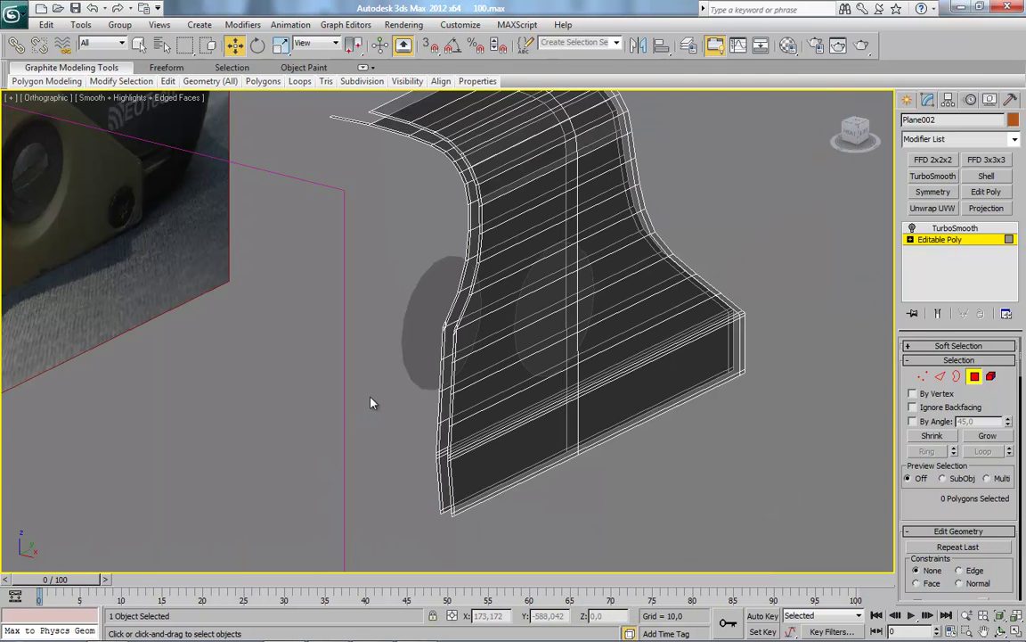
left_click(991, 376)
left_click(446, 434)
key("ctrl+d")
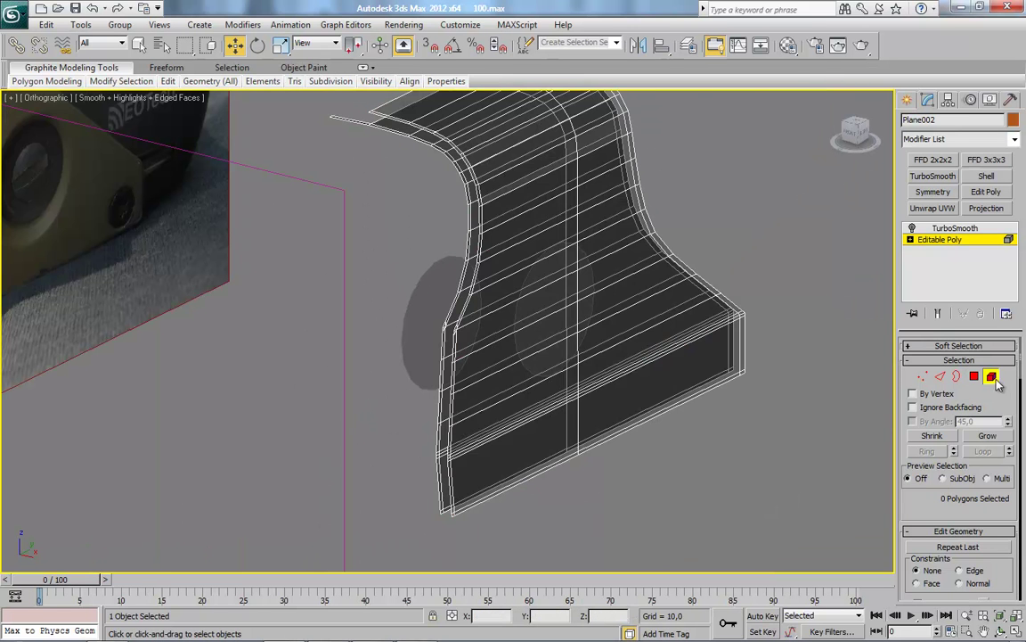
left_click(975, 376)
Switch to the Front view, test-select the curved top polygons, then orbit to three-quarter view.
mouse_move(533, 438)
middle_mouse_down("alt")
mouse_move(567, 350)
mouse_move(586, 347)
middle_mouse_up("alt")
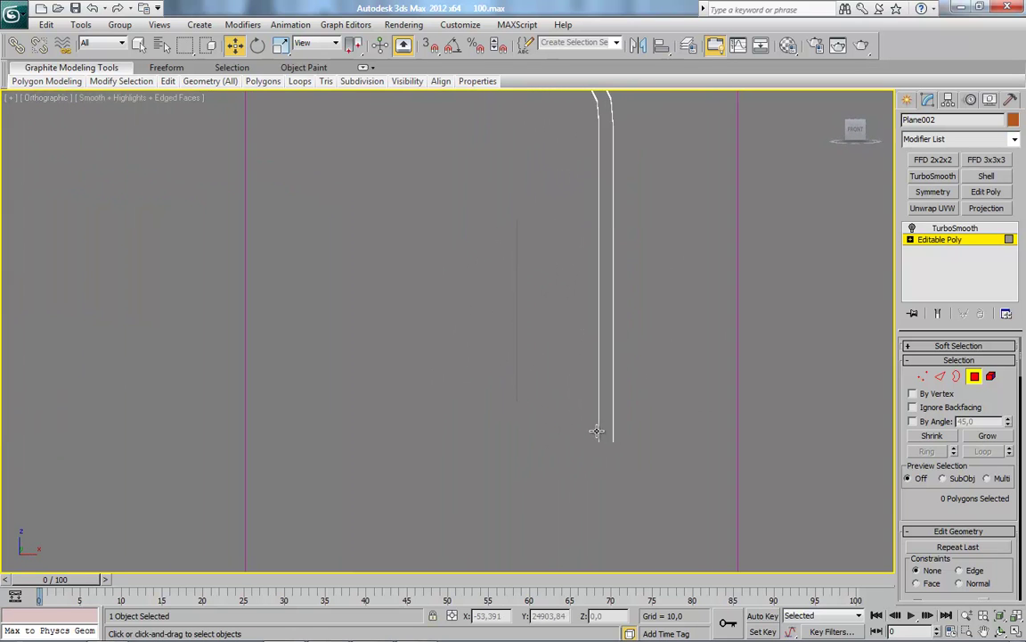
left_click(858, 132)
left_click(855, 131)
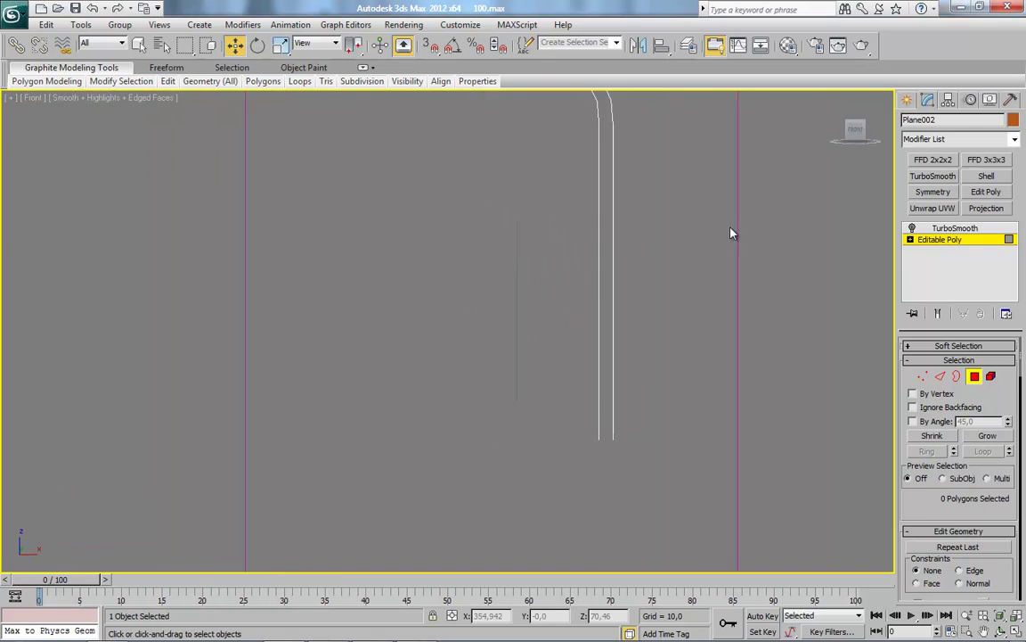
left_click_drag(504, 234, 540, 230)
left_click(568, 452)
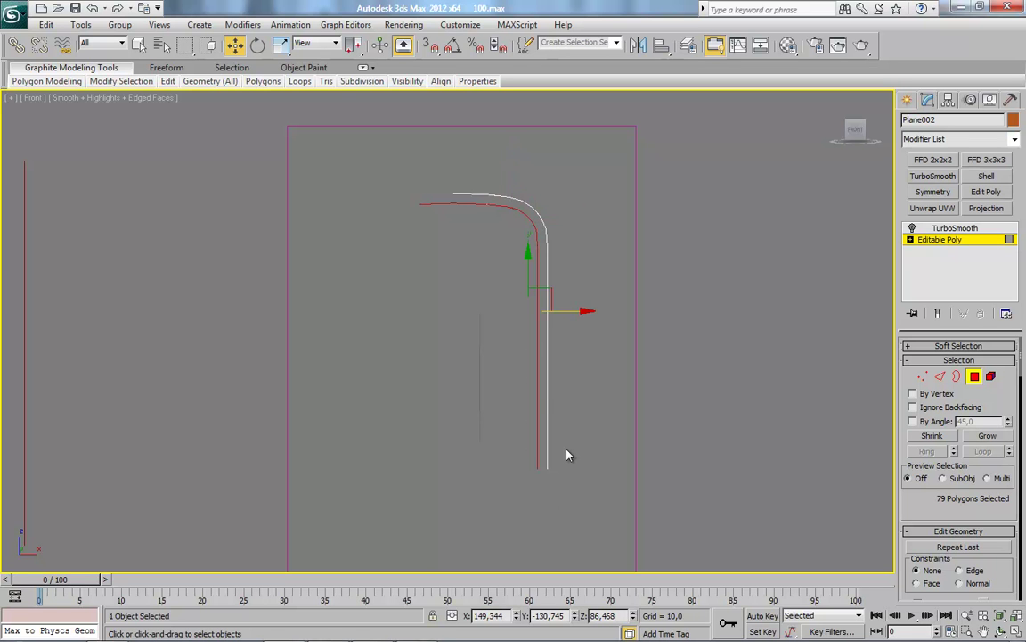
middle_click_drag(568, 453, 883, 160, "alt")
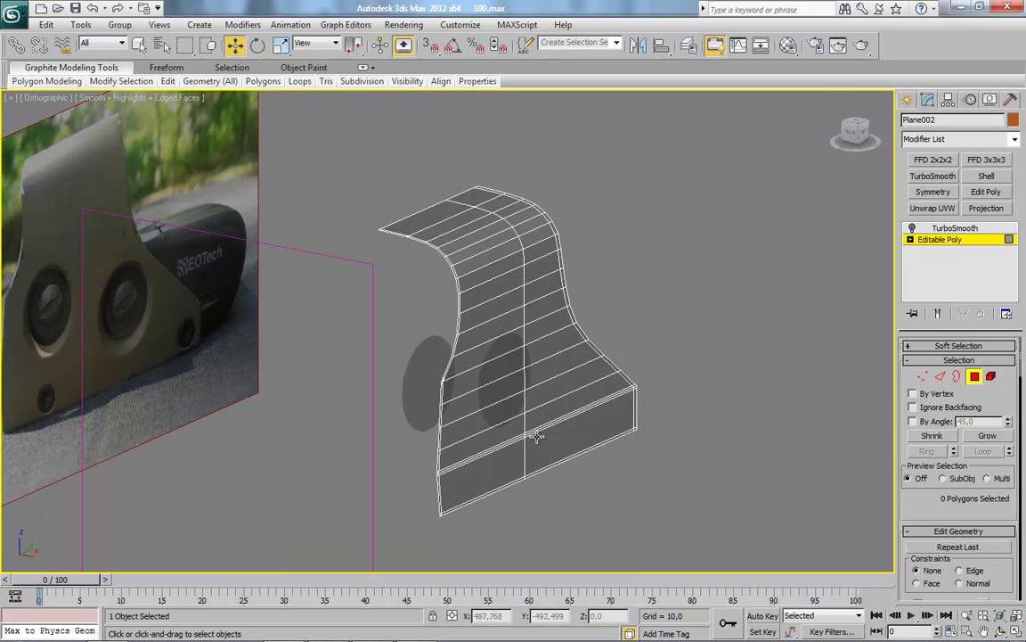
Face the plate over the reference photo and select the edge ring across its left column.
left_click(865, 138)
scroll(362, 374, "up", 5)
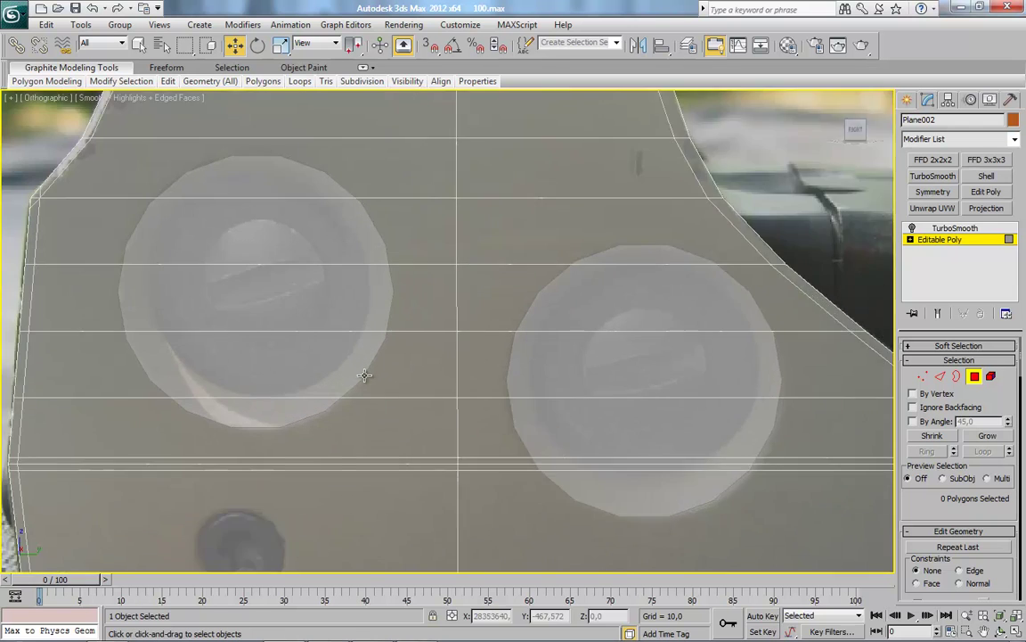
scroll(517, 387, "up", 2)
middle_click_drag(517, 387, 489, 408)
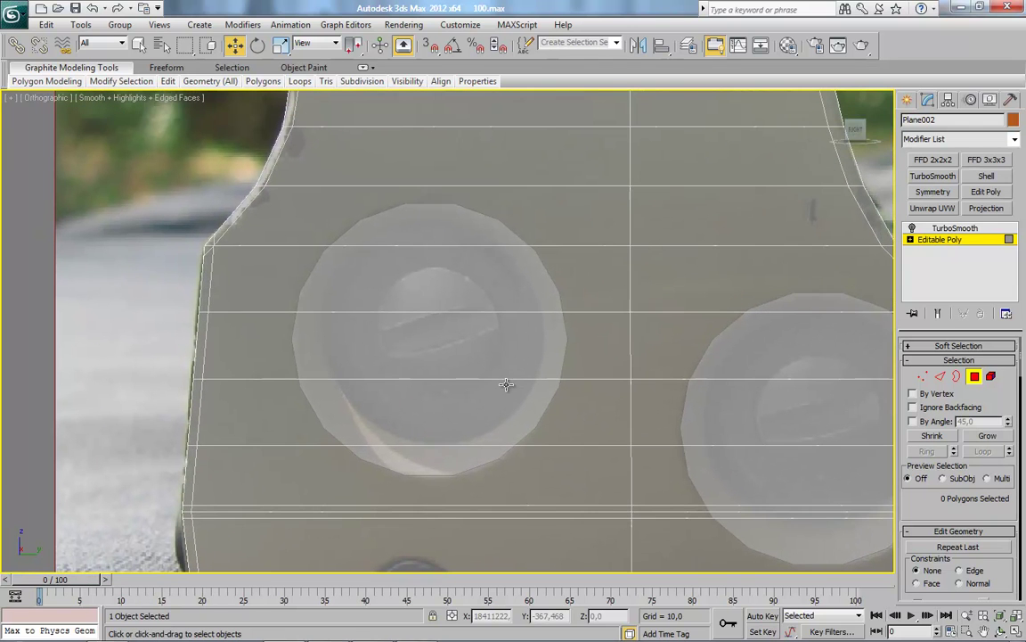
left_click(588, 299)
key("2")
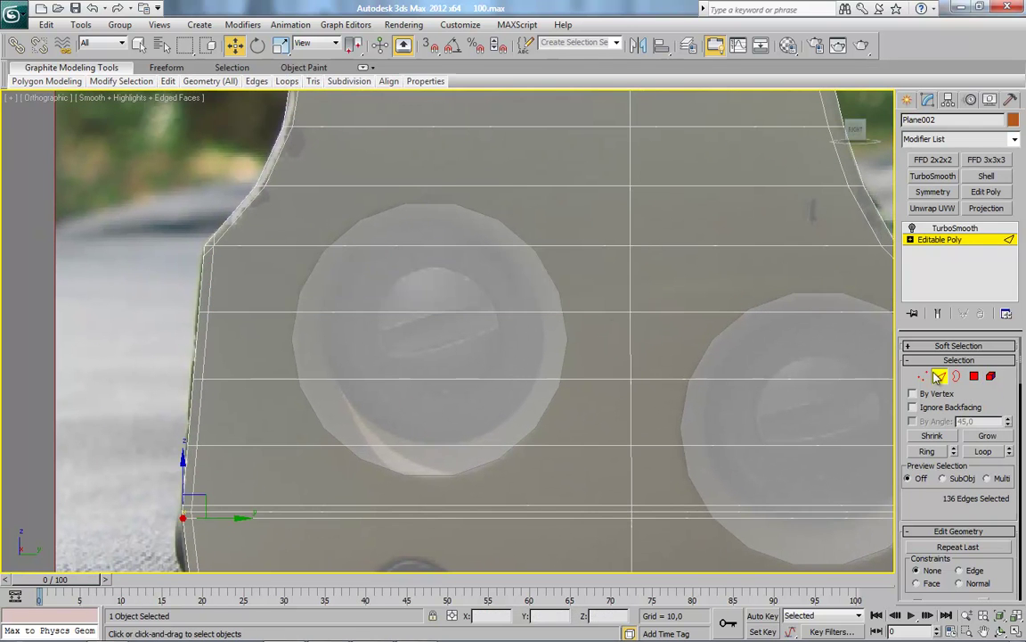
scroll(452, 337, "down", 5)
left_click(451, 160)
Connect the ring with one segment, Pinch 0, sliding the loop to -130 near the left edge.
scroll(426, 245, "down", 3)
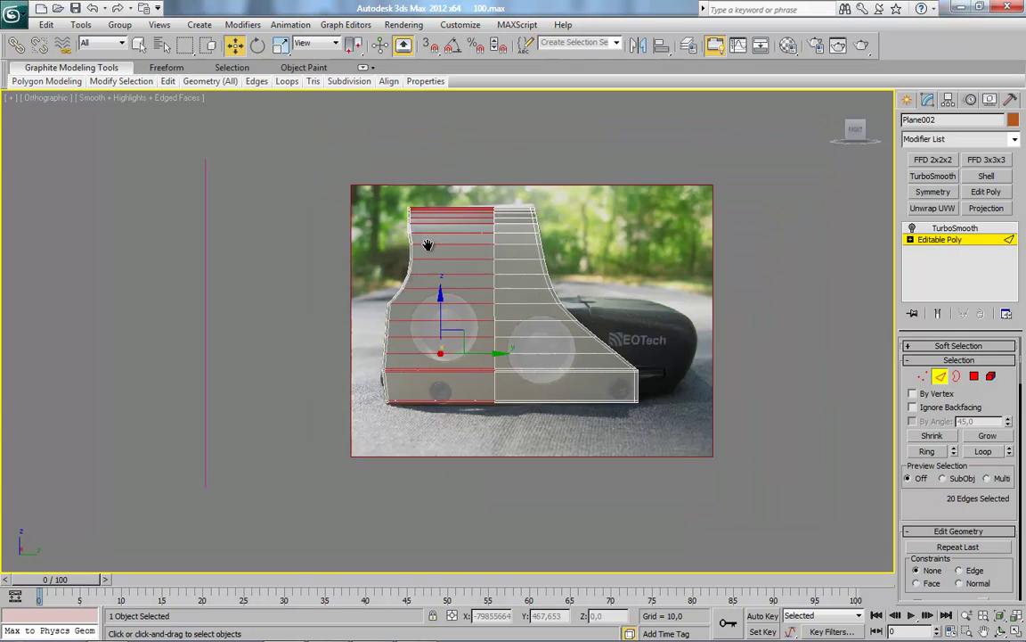
scroll(514, 220, "up", 5)
right_click(510, 214)
left_click(434, 263)
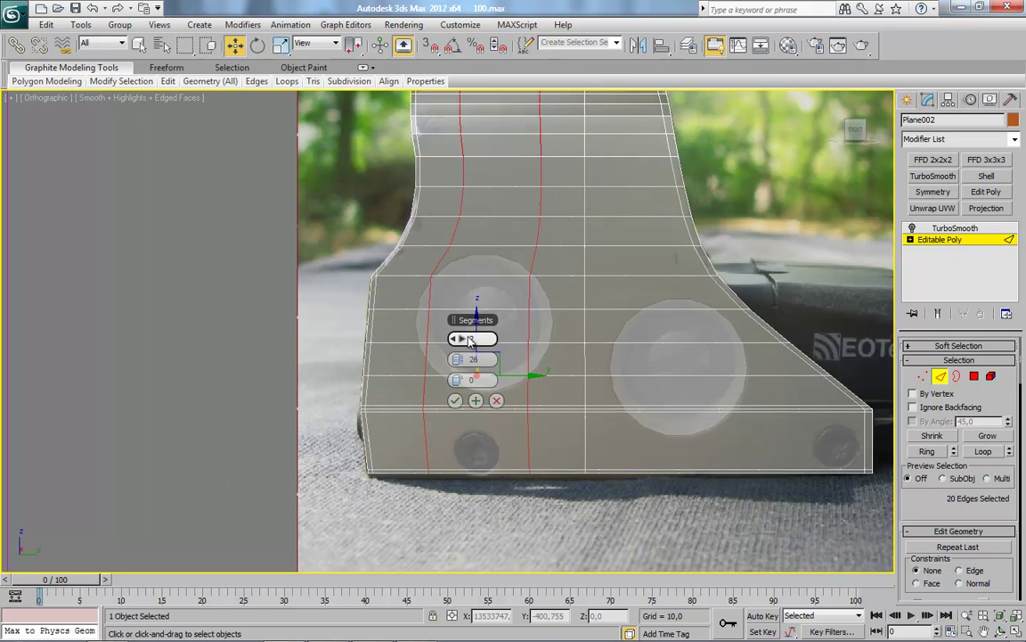
right_click(456, 359)
left_click_drag(457, 380, 453, 410)
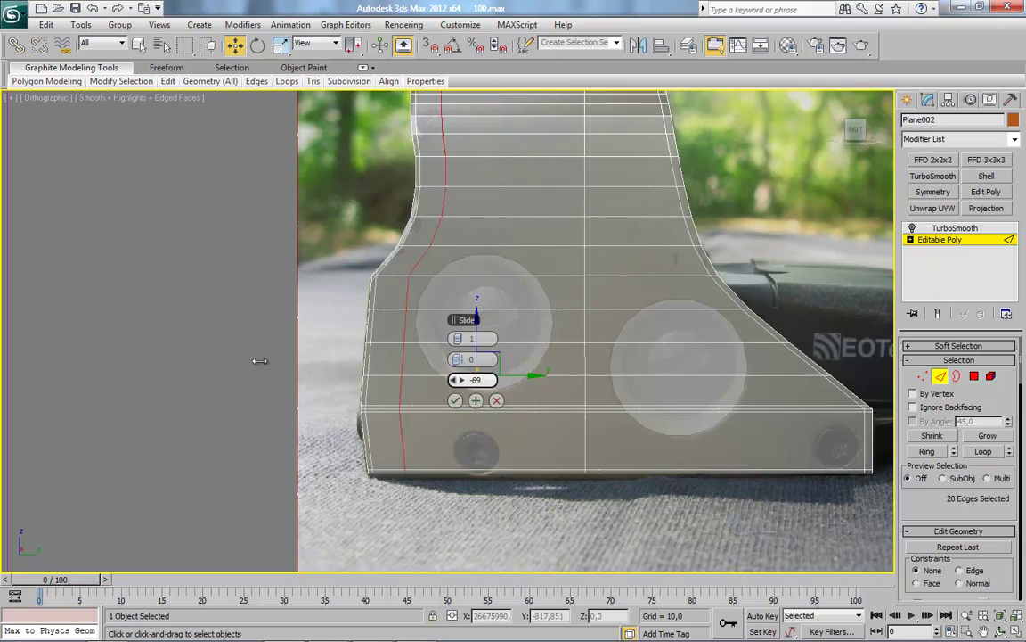
left_click(455, 401)
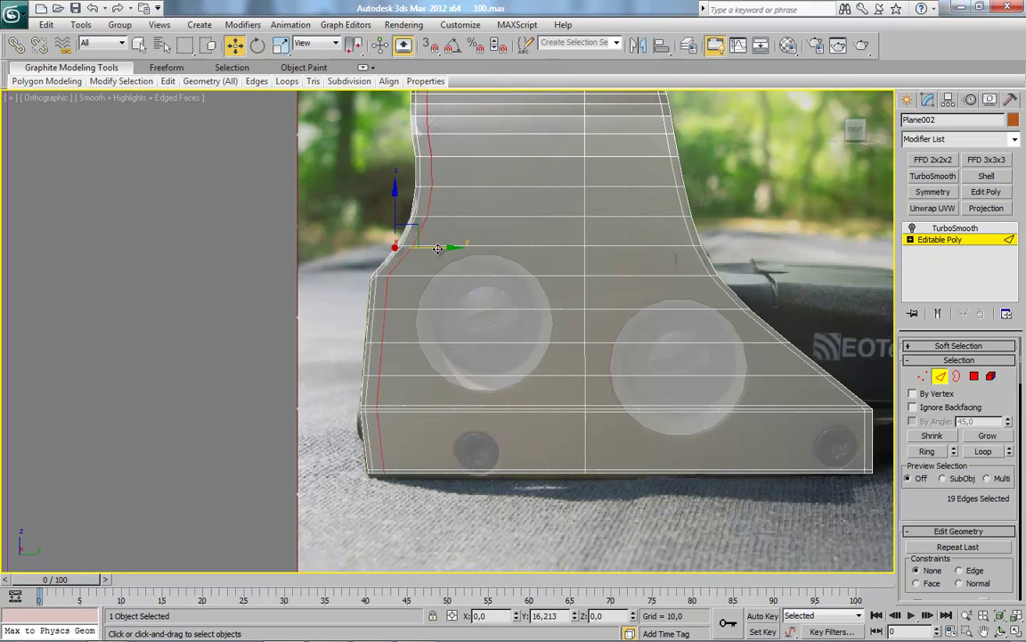
Ring the right column's edges and connect a loop near the right edge with Slide -147.
middle_click_drag(642, 316, 590, 321)
left_click(673, 410)
left_click(926, 451)
right_click(811, 301)
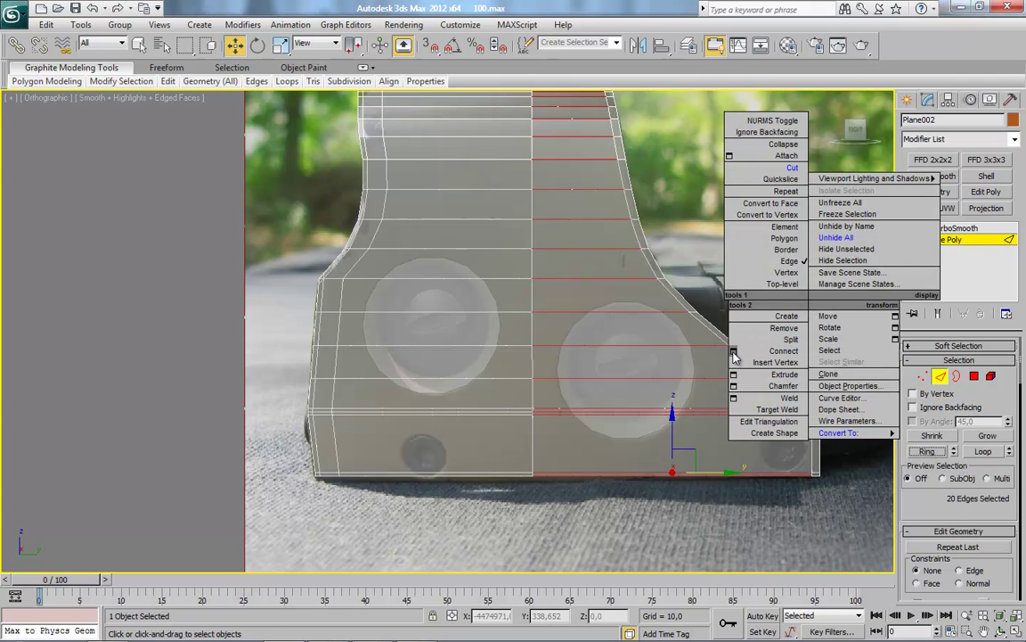
left_click(734, 356)
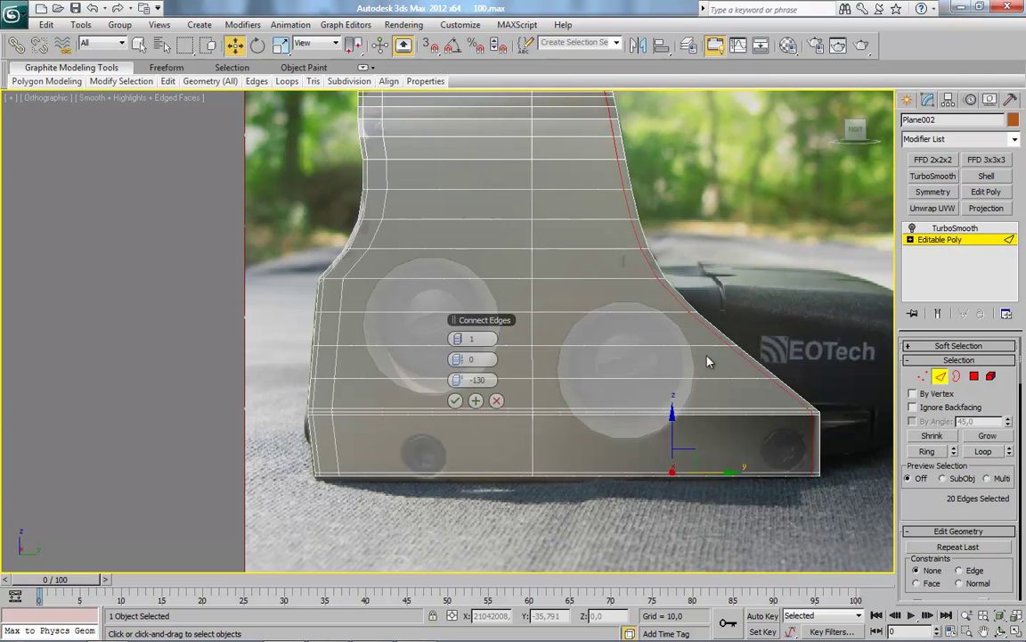
left_click(455, 402)
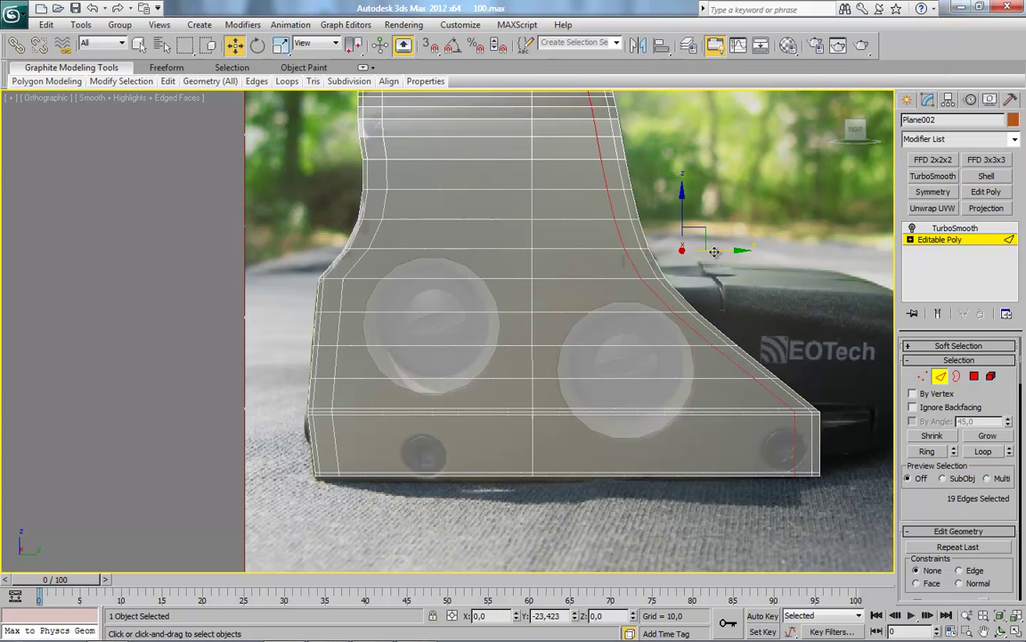
key("4")
mouse_move(536, 283)
middle_mouse_down("alt")
mouse_move(558, 426)
mouse_move(586, 362)
middle_mouse_up("alt")
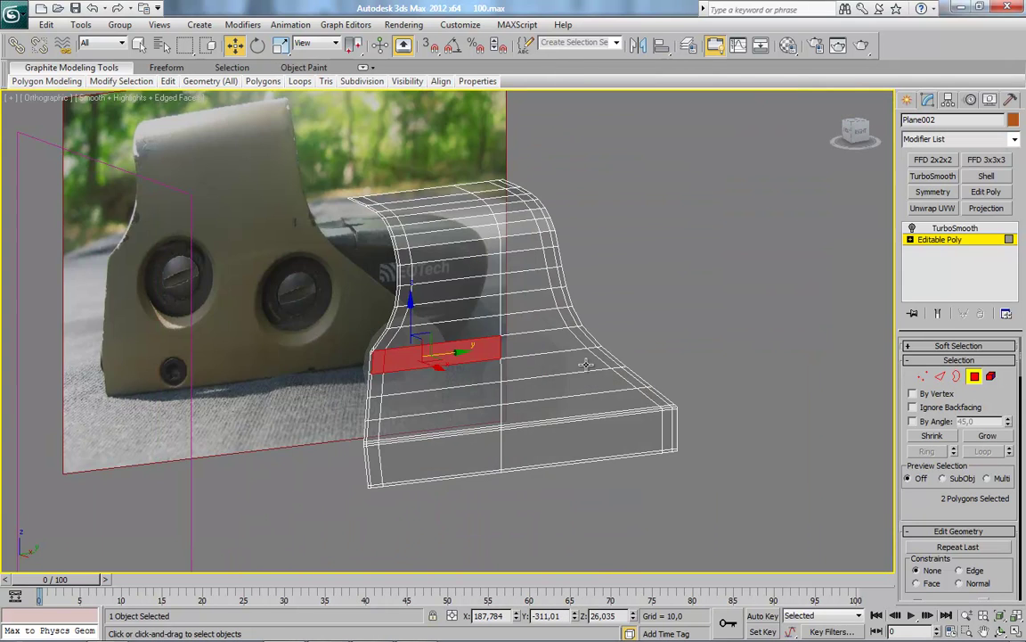
Select all the plate's polygons, restore the mirrored result, and zoom in on the knobs in Right view.
middle_click_drag(497, 261, 474, 293, "alt")
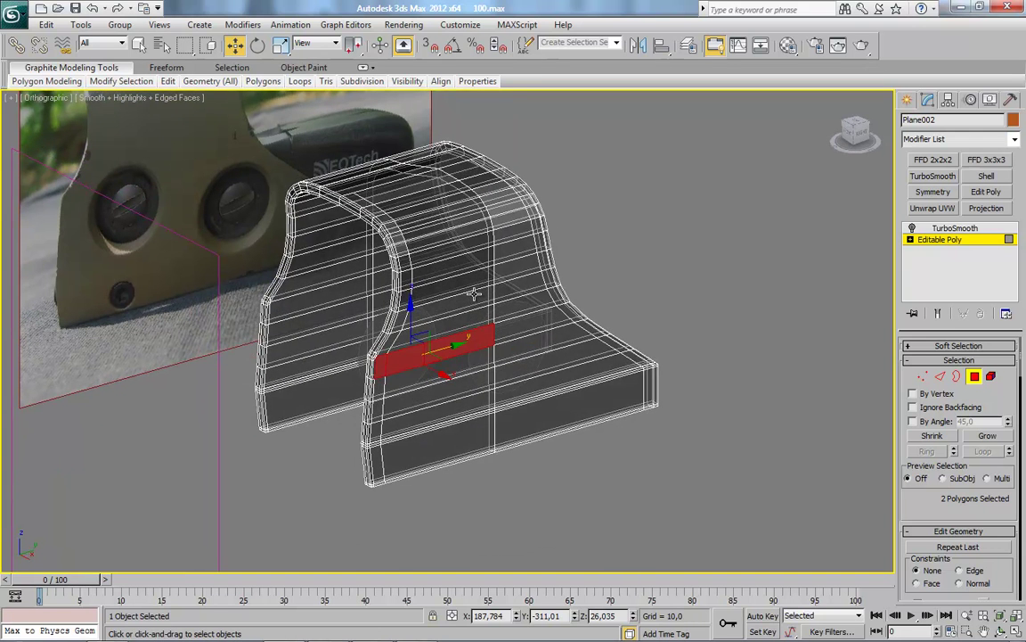
key("ctrl+z")
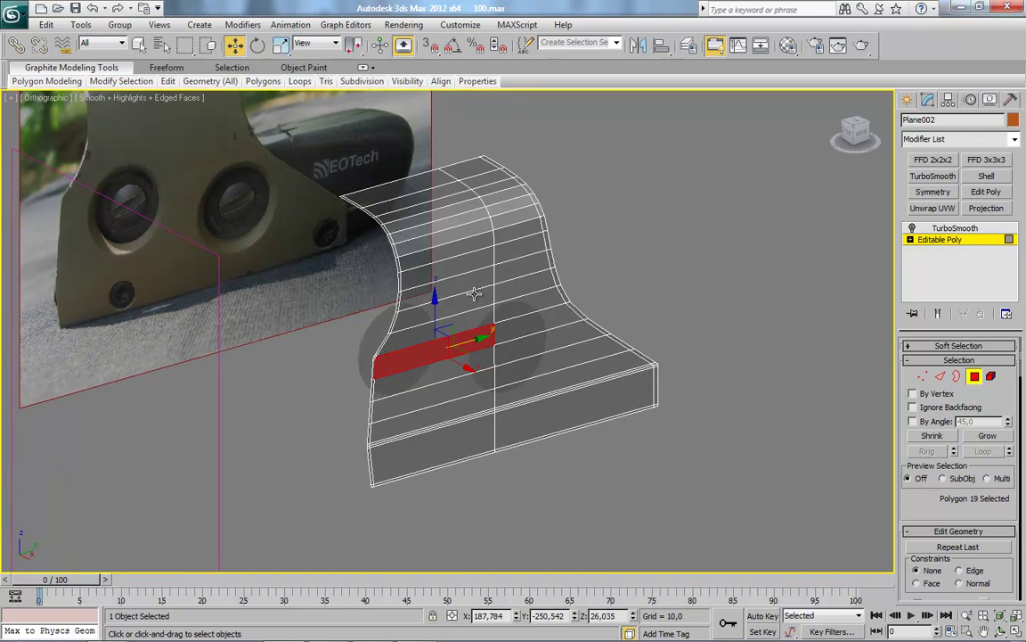
key("ctrl+a")
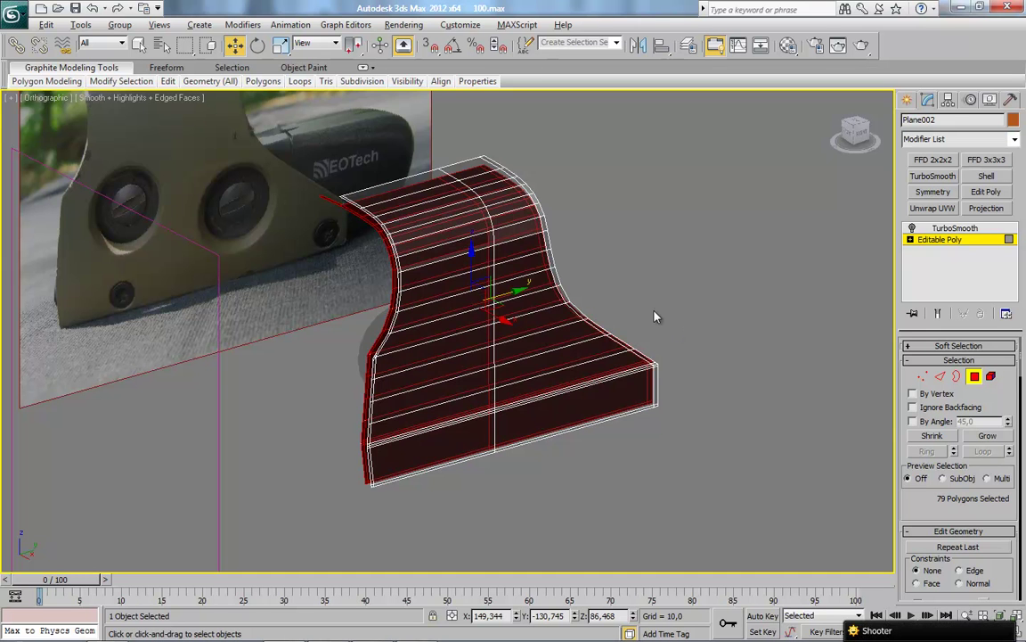
key("ctrl+y")
left_click(850, 143)
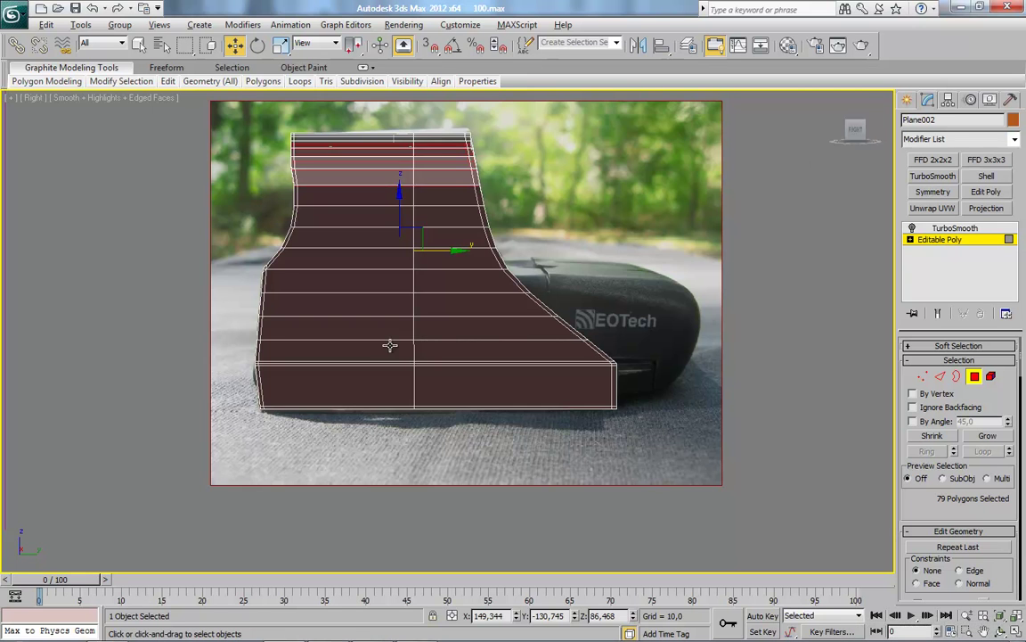
scroll(390, 346, "up", 2)
Connect a new loop across the bottom edge ring and slide it left with Edge constraints.
left_click(976, 376)
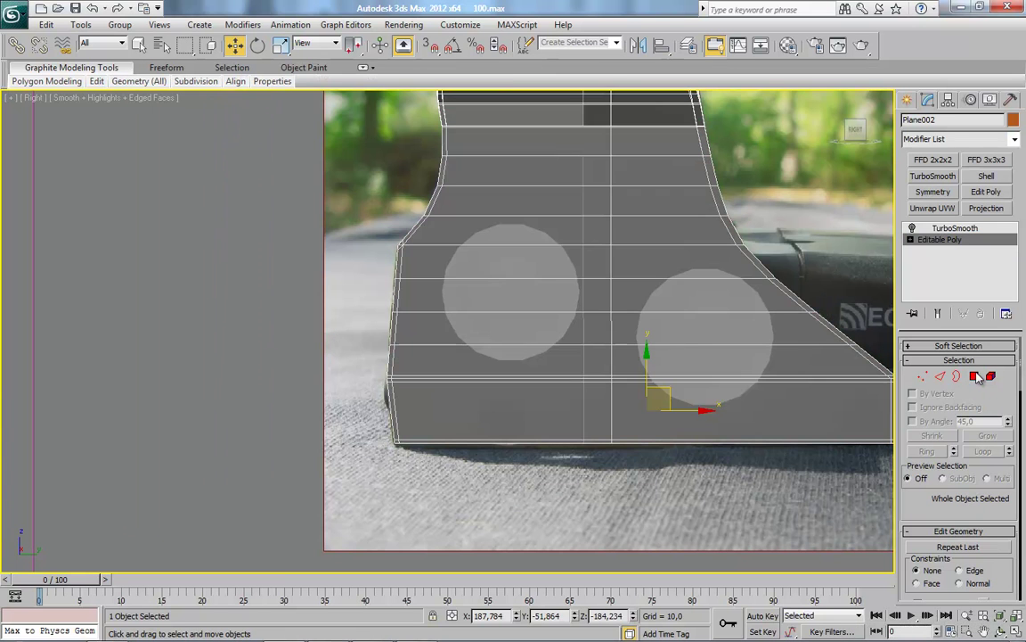
scroll(704, 363, "up", 2)
scroll(675, 398, "up", 1)
scroll(664, 397, "up", 2)
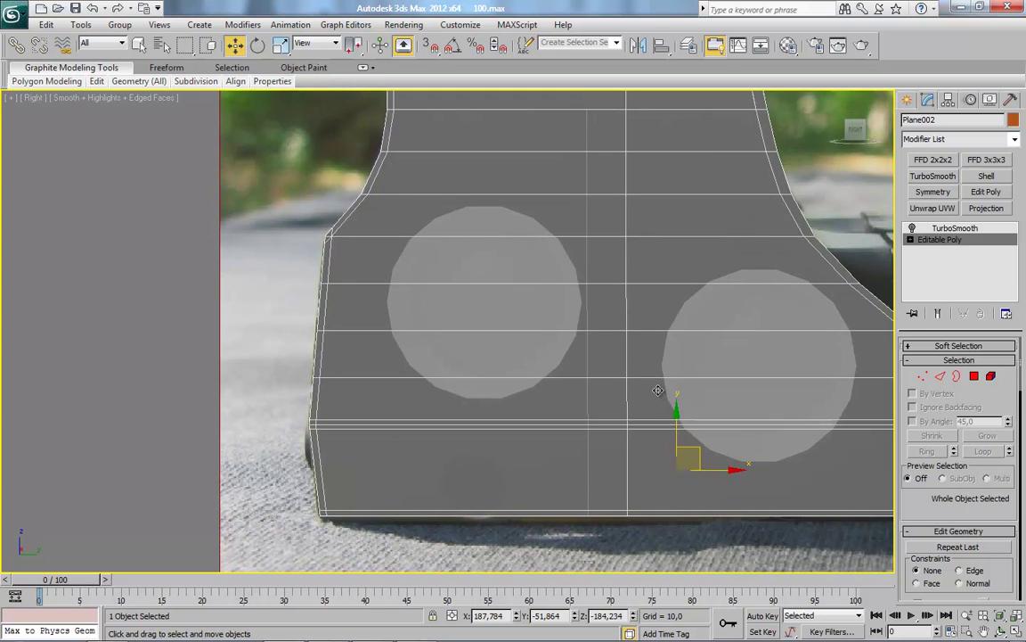
left_click(940, 376)
left_click(450, 513)
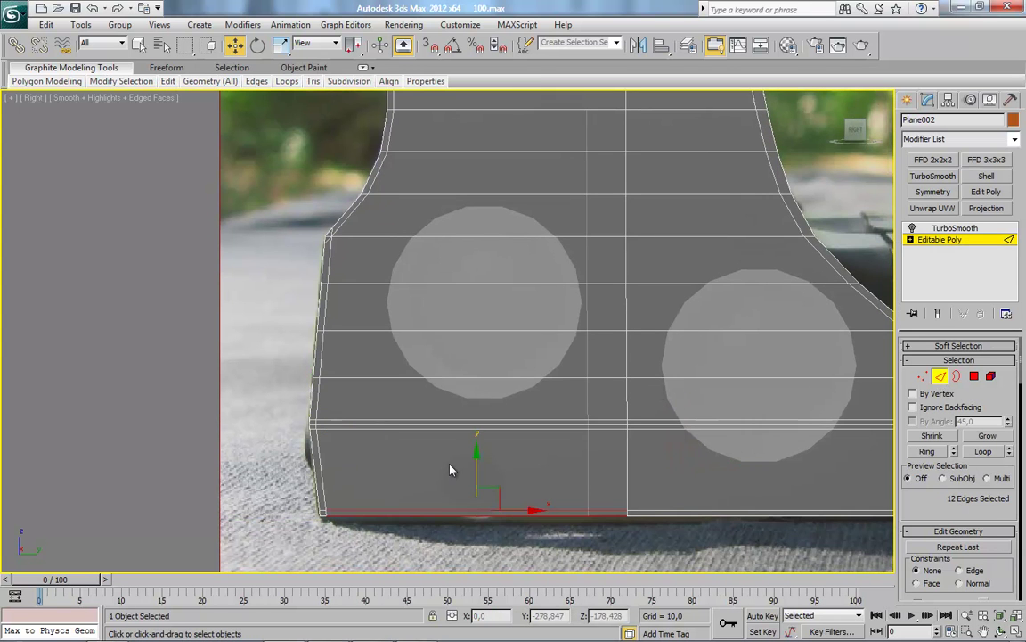
left_click(927, 451)
right_click(601, 297)
left_click(657, 398)
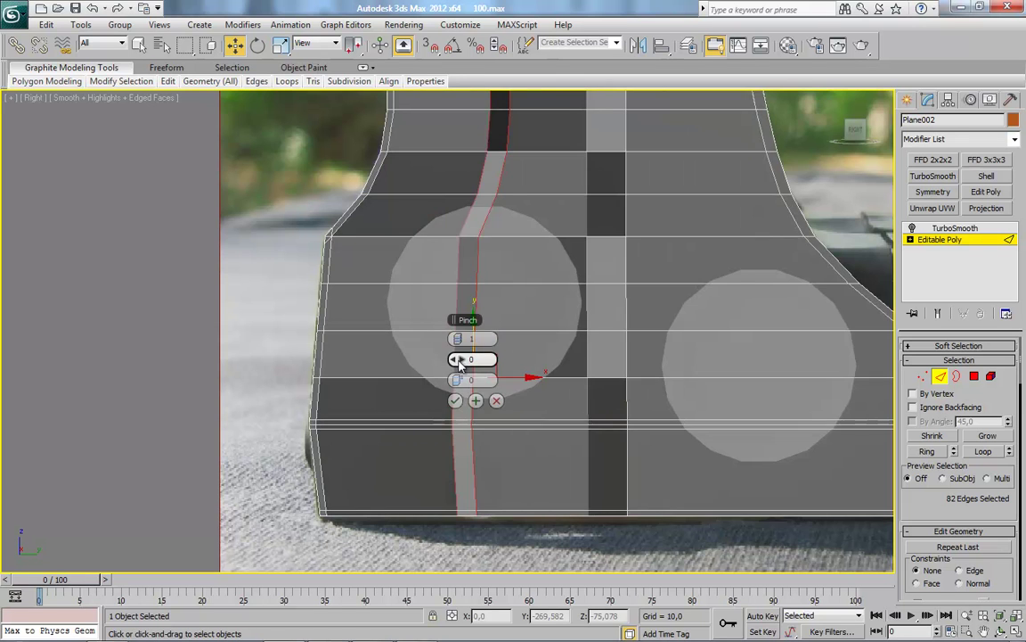
left_click(454, 400)
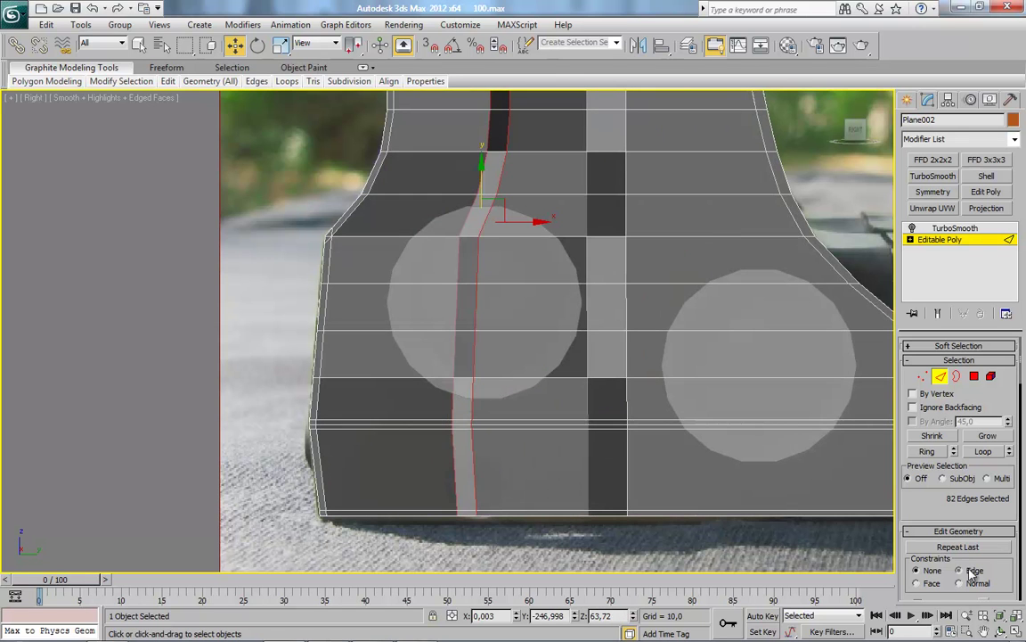
left_click(972, 571)
left_click_drag(474, 221, 437, 223)
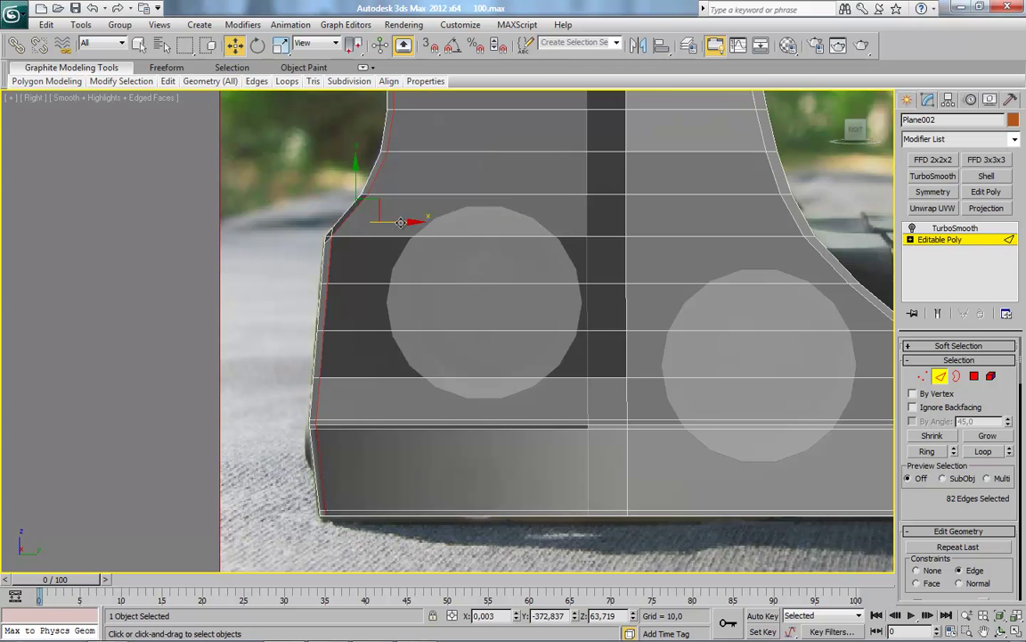
Scale the two vertical loops along the dark strip together into one line and shift it right.
middle_click_drag(520, 281, 440, 279)
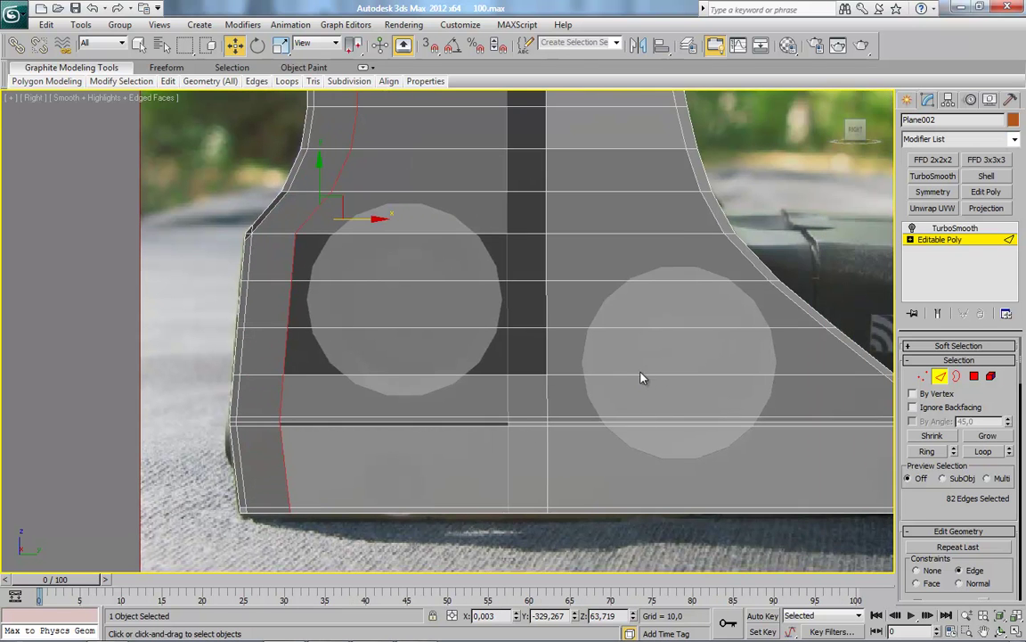
scroll(495, 302, "down", 2)
scroll(500, 294, "up", 2)
left_click_drag(490, 219, 548, 239)
left_click(971, 452)
left_click(281, 45)
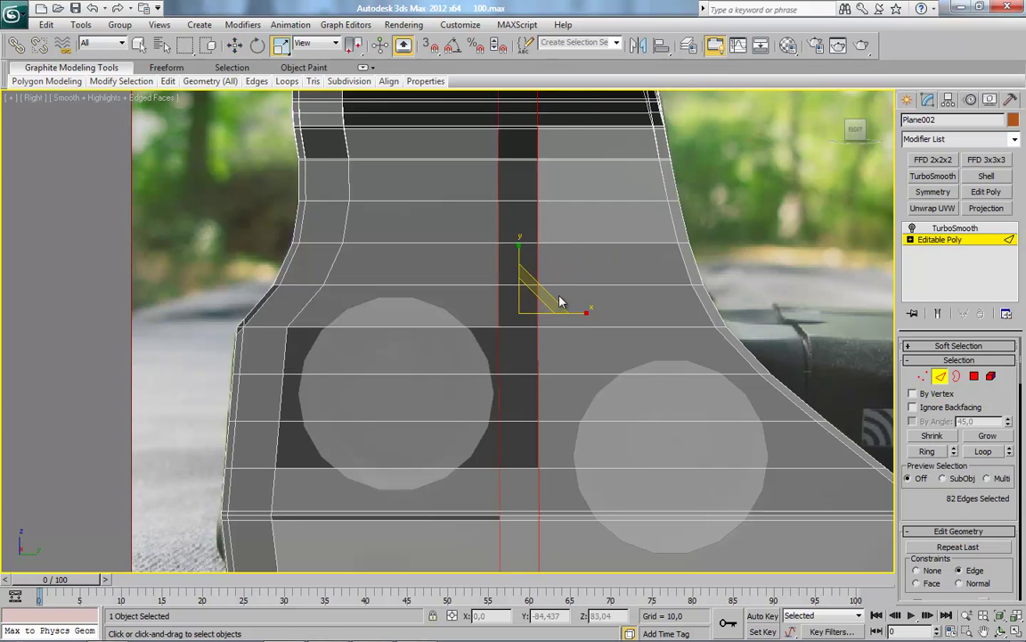
left_click_drag(570, 311, 367, 297)
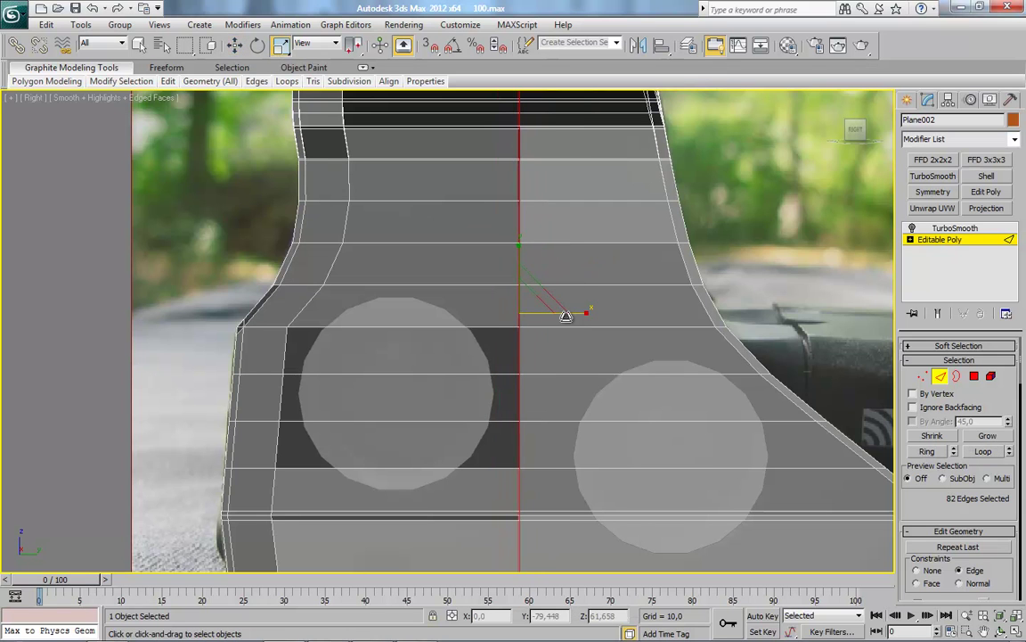
left_click(234, 45)
left_click_drag(579, 312, 592, 312)
Connect another vertical loop on the lower right edges and slide it to 109.
scroll(637, 354, "down", 5)
left_click(571, 330)
scroll(575, 382, "up", 3)
right_click(602, 266)
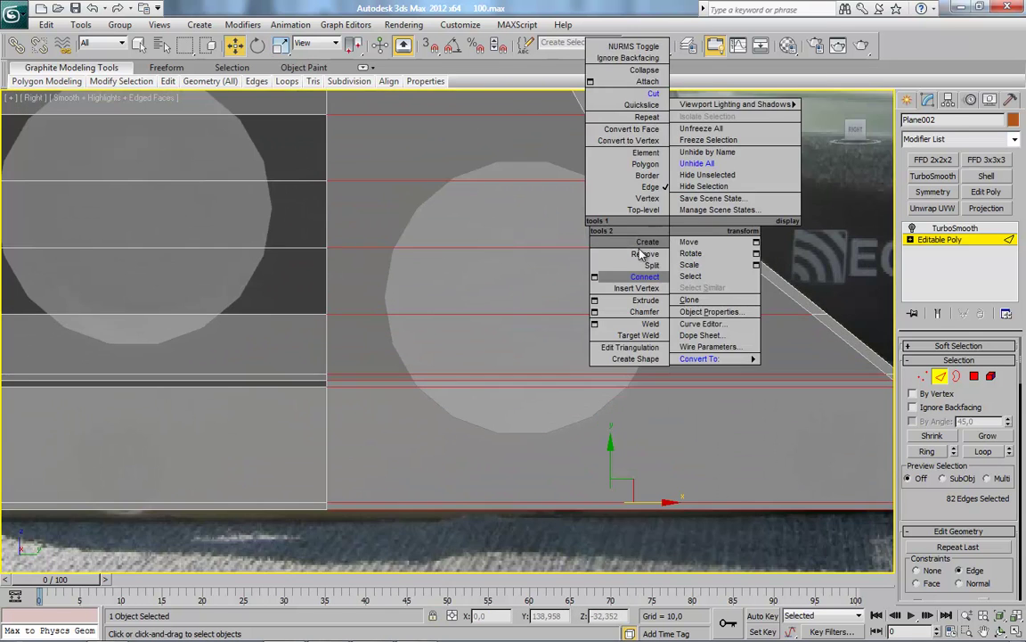
left_click(591, 274)
left_click_drag(461, 379, 384, 412)
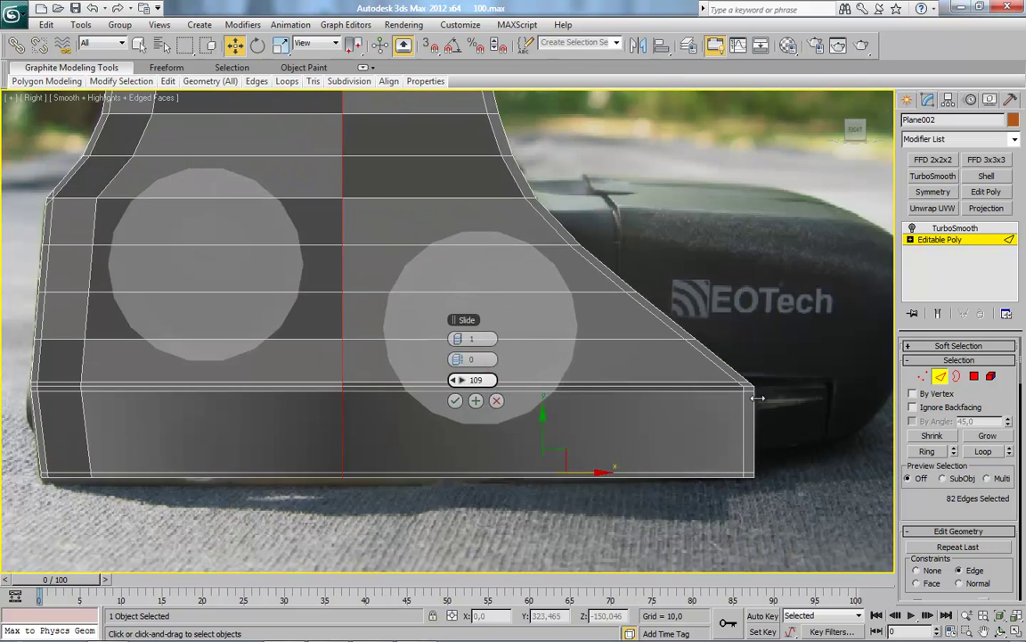
left_click(455, 400)
left_click_drag(622, 205, 596, 185)
Select the plate's lower-right corner vertices and move them left.
key("1")
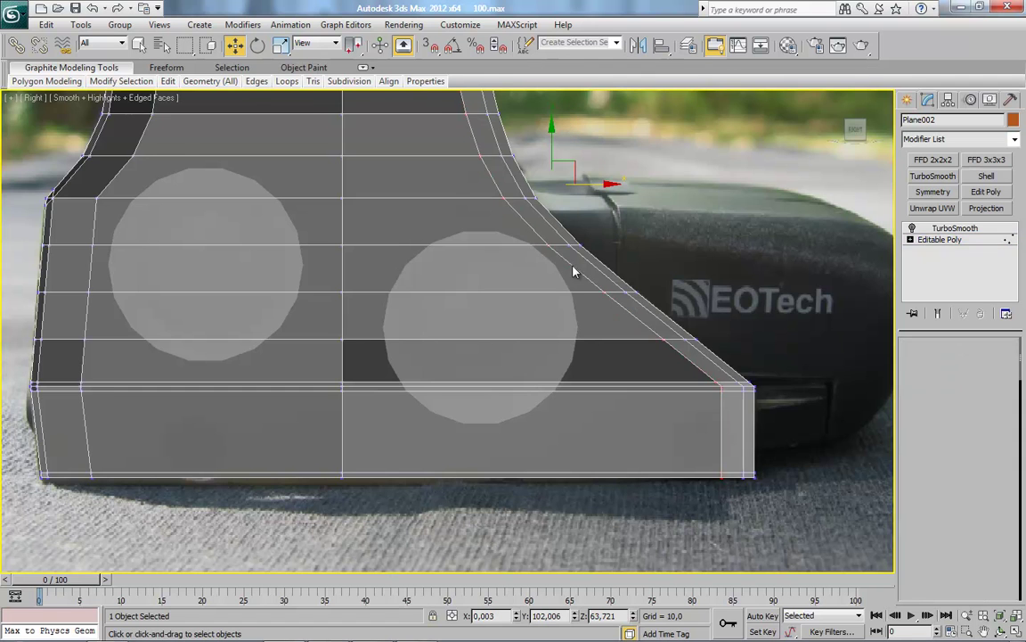
key("z")
left_click_drag(400, 124, 536, 240)
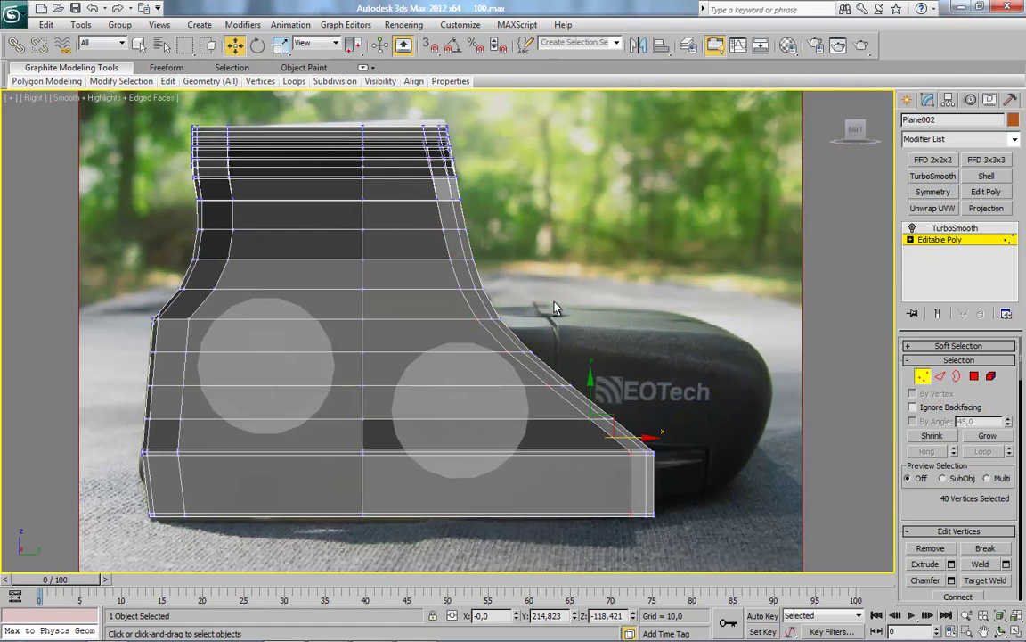
left_click_drag(401, 350, 596, 355, "alt")
left_click_drag(456, 365, 456, 364, "alt")
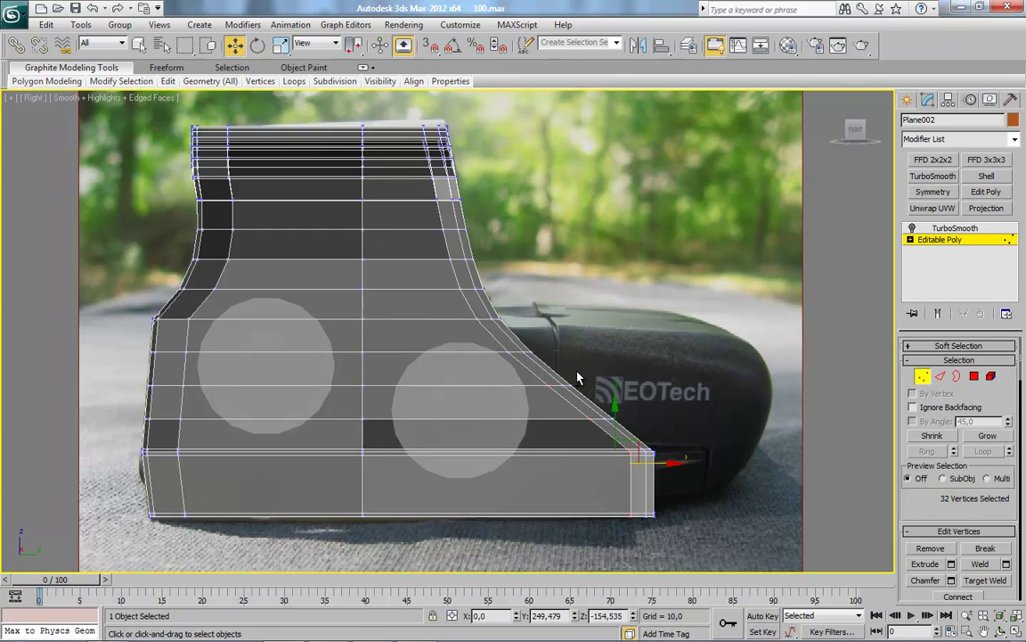
left_click_drag(663, 470, 607, 488)
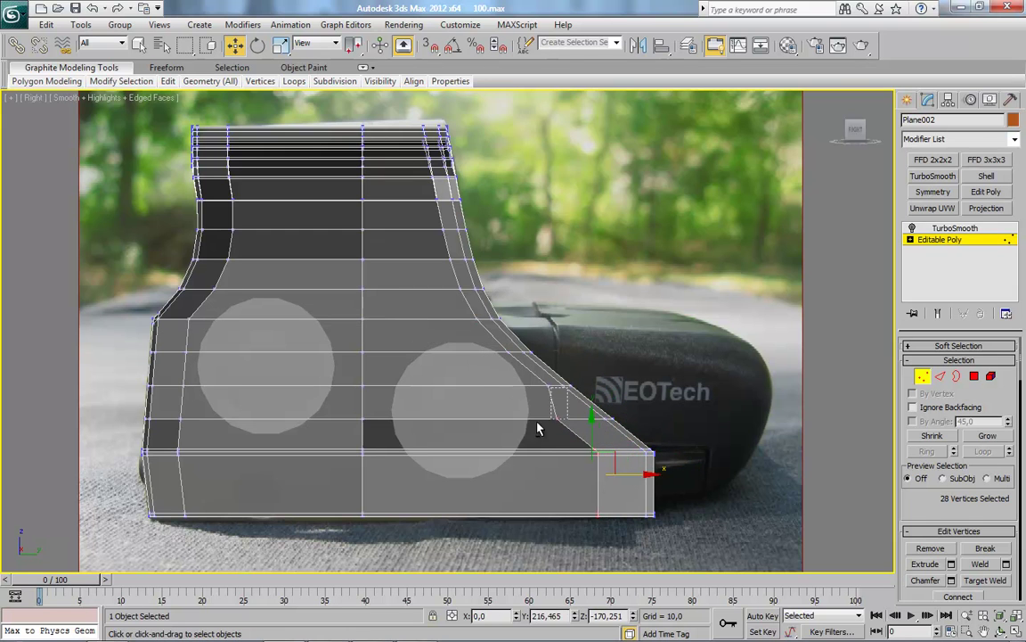
Nudge the middle column of vertices slightly left and leave Vertex mode.
scroll(579, 389, "up", 3)
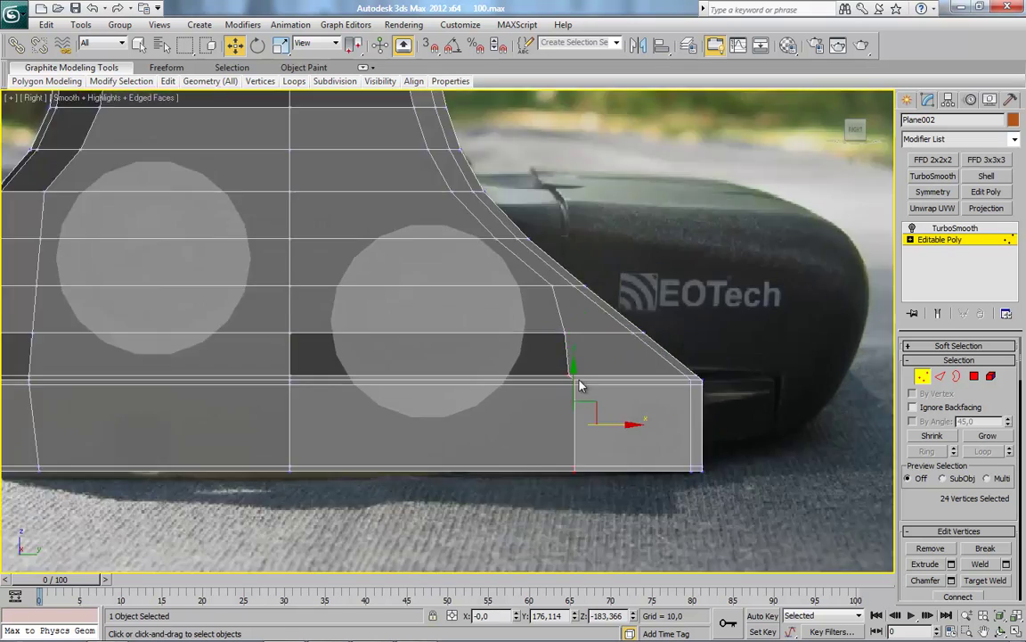
scroll(502, 302, "up", 3)
scroll(550, 282, "down", 2)
left_click(480, 427)
left_click_drag(474, 488, 563, 276)
left_click_drag(554, 394, 546, 388)
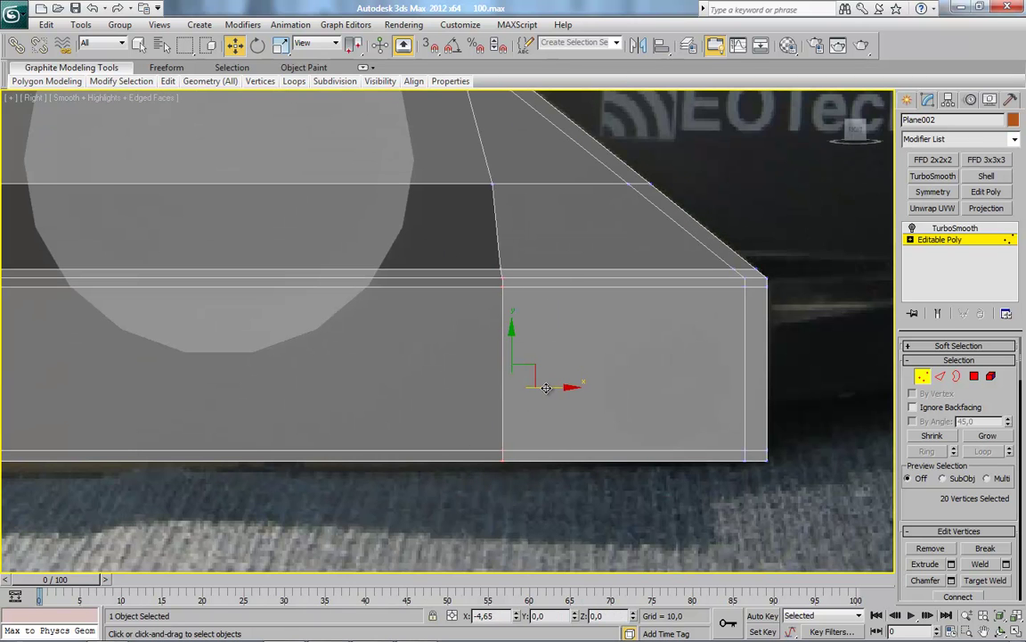
left_click(923, 376)
Frame the model, orbit to an angled view, and return to the Editable Poly level.
key("z")
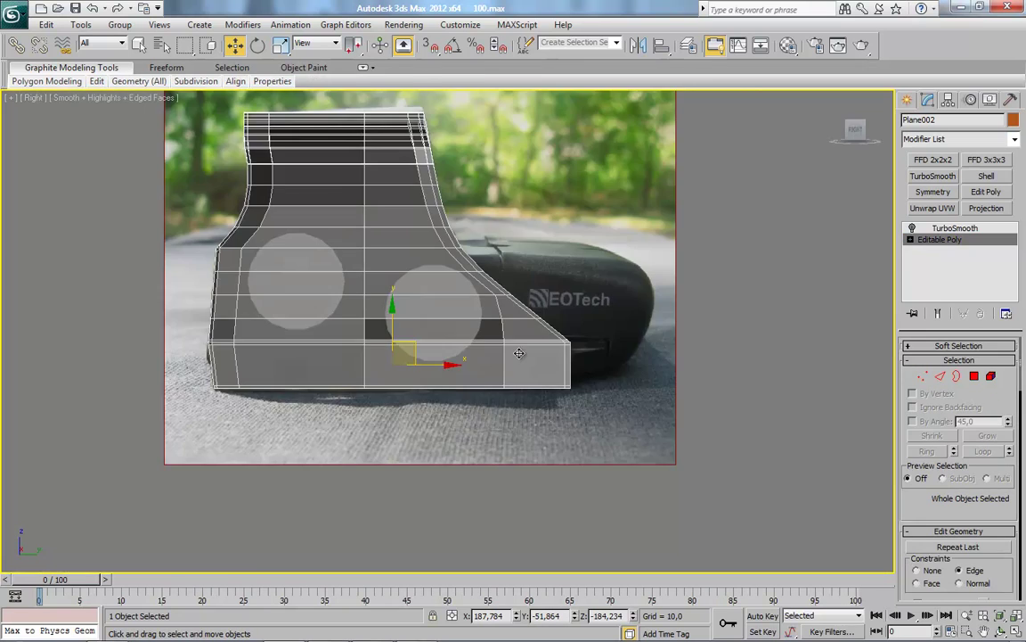
scroll(499, 347, "up", 2)
scroll(488, 344, "up", 3)
scroll(512, 307, "up", 1)
left_click(955, 228)
mouse_move(831, 373)
middle_mouse_down("alt")
mouse_move(499, 300)
mouse_move(570, 321)
middle_mouse_up("alt")
middle_click_drag(639, 438, 606, 441, "alt")
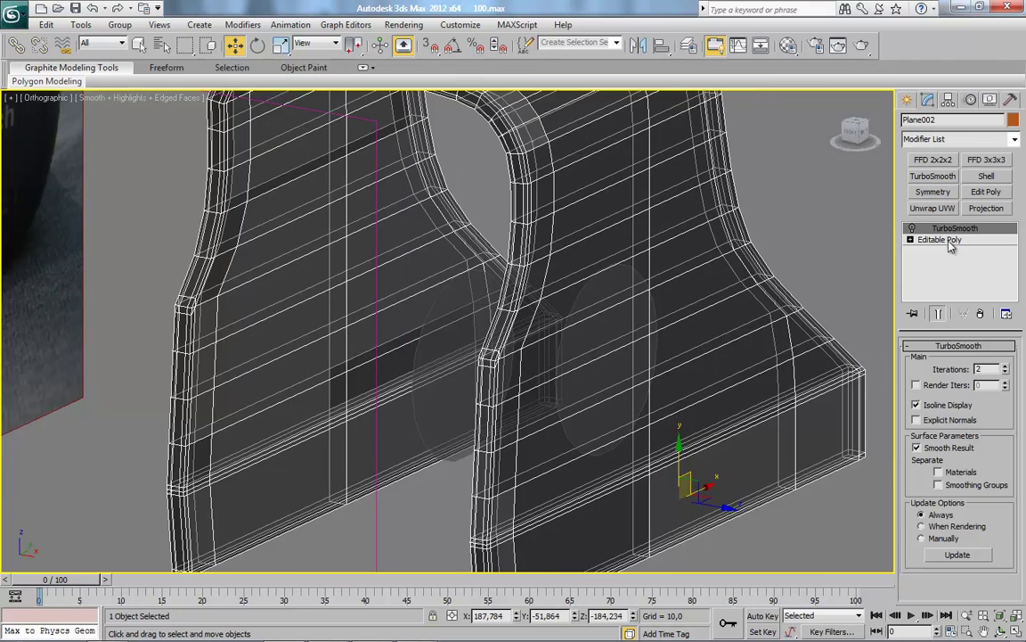
left_click(950, 243)
Select the front bottom strip of faces with see-through display turned off.
left_click(975, 375)
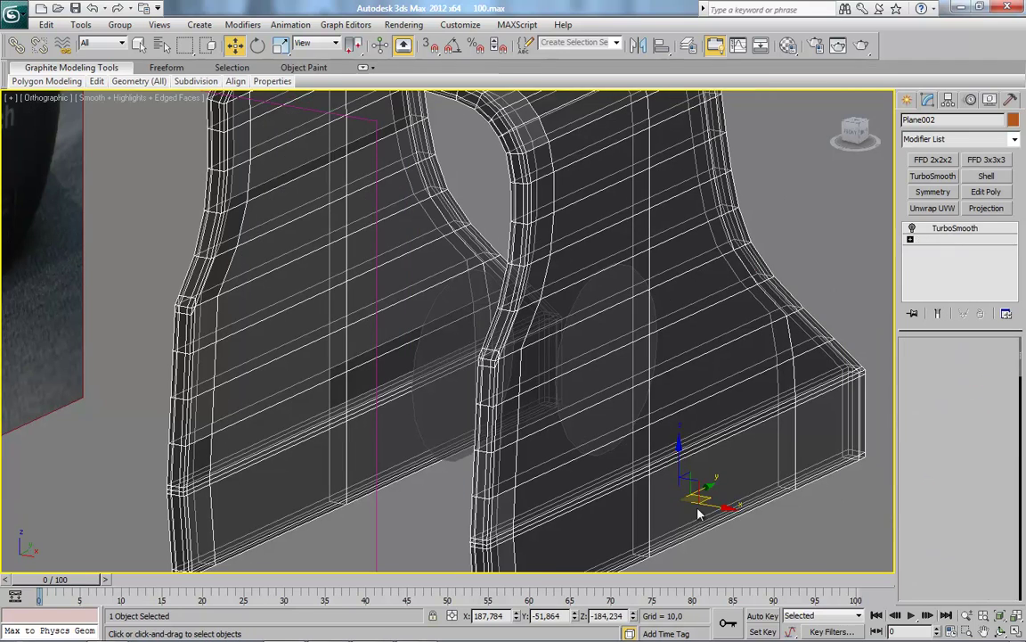
left_click(684, 493)
left_click(570, 486, "ctrl")
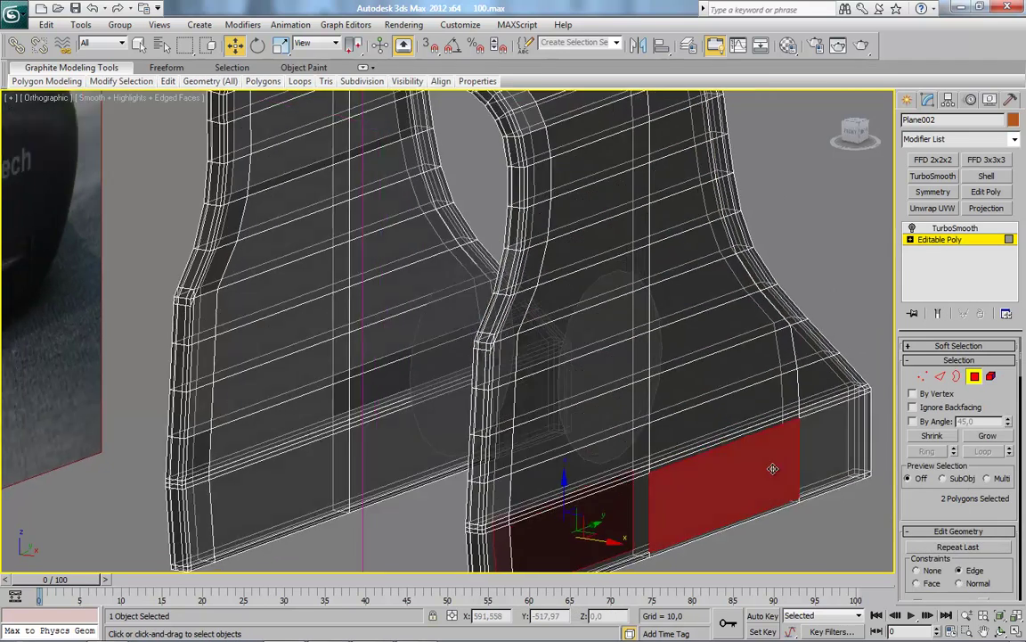
middle_click_drag(553, 452, 738, 476, "alt")
key("alt+x")
scroll(729, 497, "down", 3)
left_click_drag(755, 438, 550, 483)
scroll(550, 428, "up", 3)
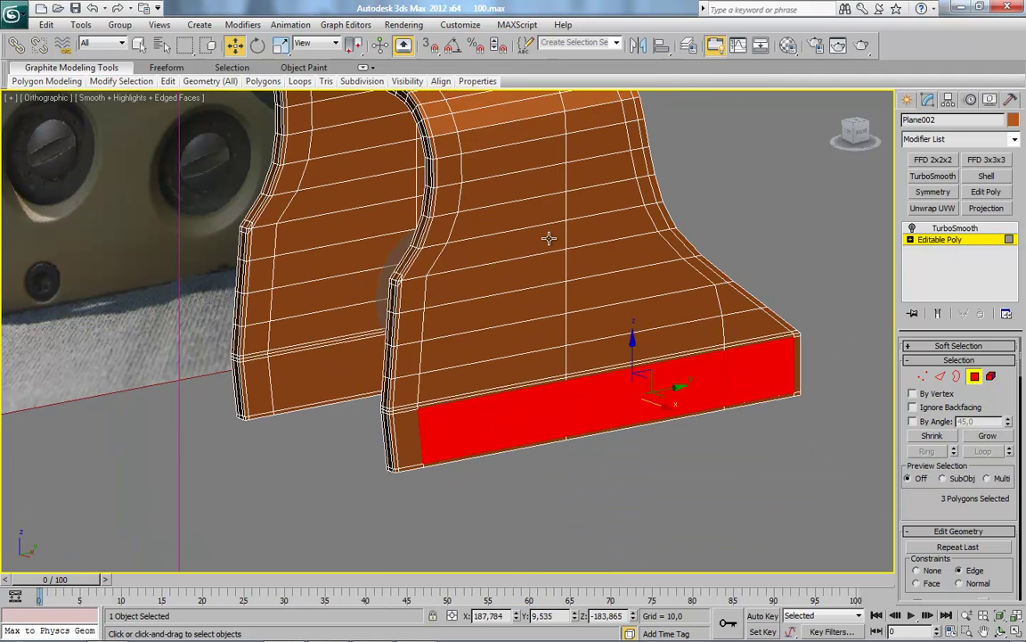
Add the adjacent faces on the plate's side face, filling the notch in the selection.
left_click(549, 238)
left_click(578, 235, "ctrl")
left_click(554, 298, "ctrl")
left_click(552, 356, "ctrl")
left_click(552, 392, "ctrl")
left_click(598, 332, "ctrl")
left_click_drag(598, 332, 592, 266, "ctrl")
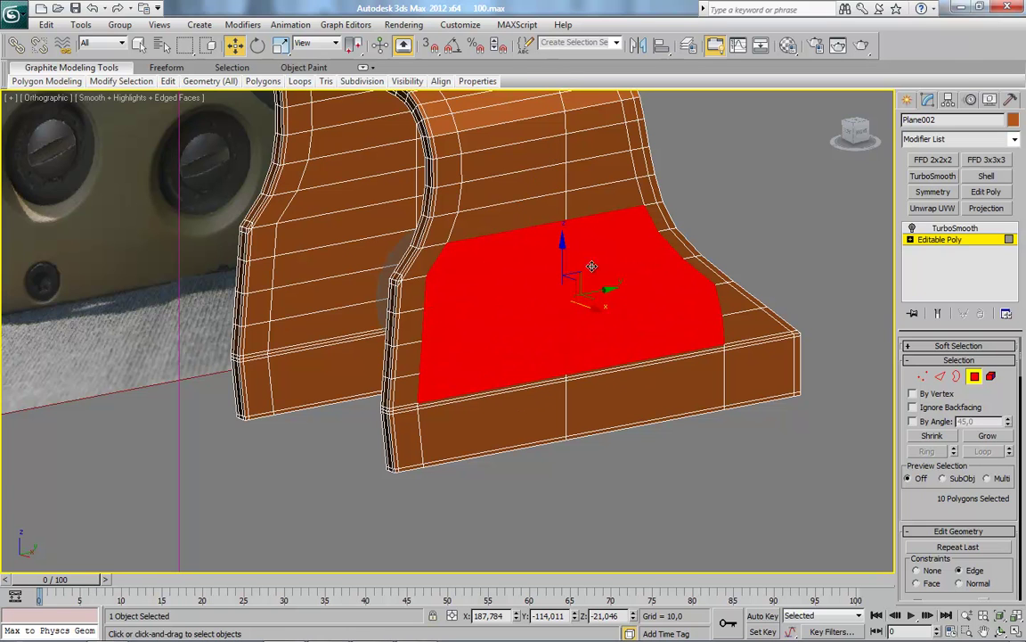
Extend the selection to about 20 polygons up the side face and remove the rest of the shroud.
left_click(567, 379, "ctrl")
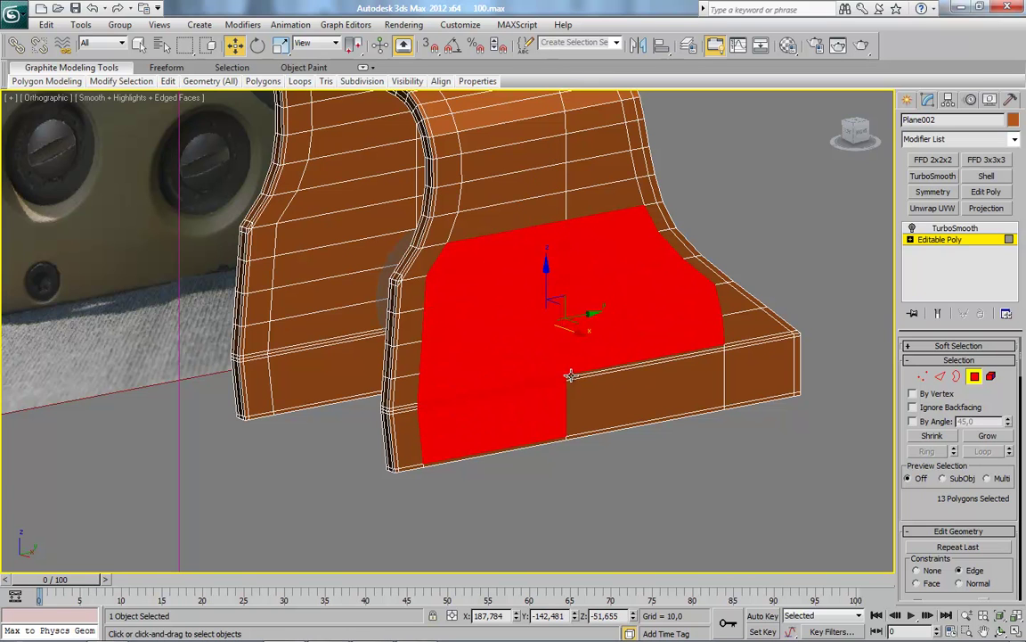
left_click(573, 383, "ctrl")
left_click(582, 183, "ctrl")
left_click(542, 159, "ctrl")
left_click(543, 159, "ctrl")
key("ctrl+i")
key("Delete")
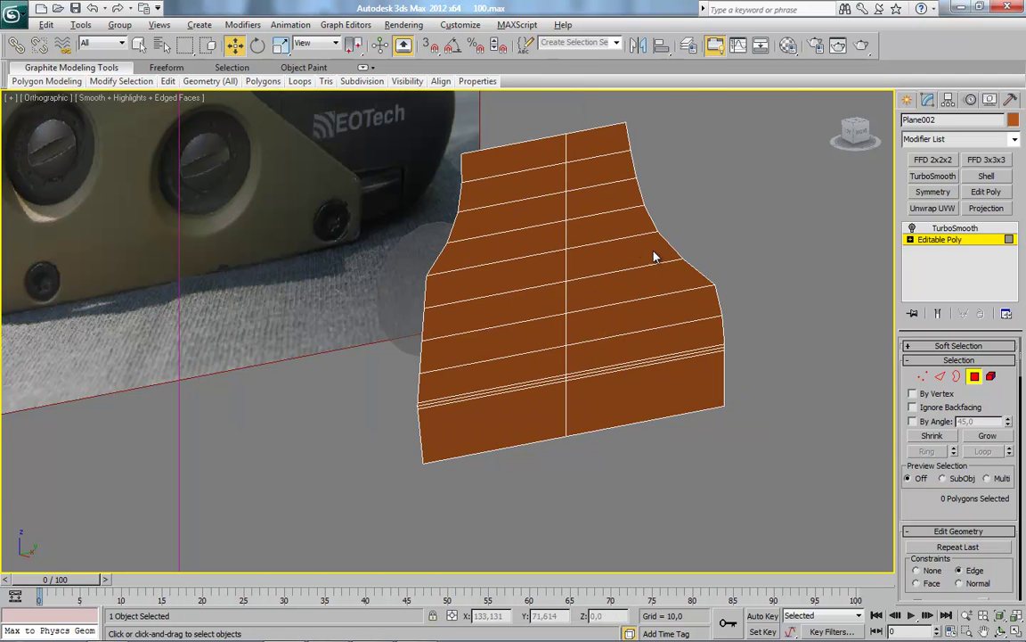
scroll(649, 263, "up", 5)
key("alt+x")
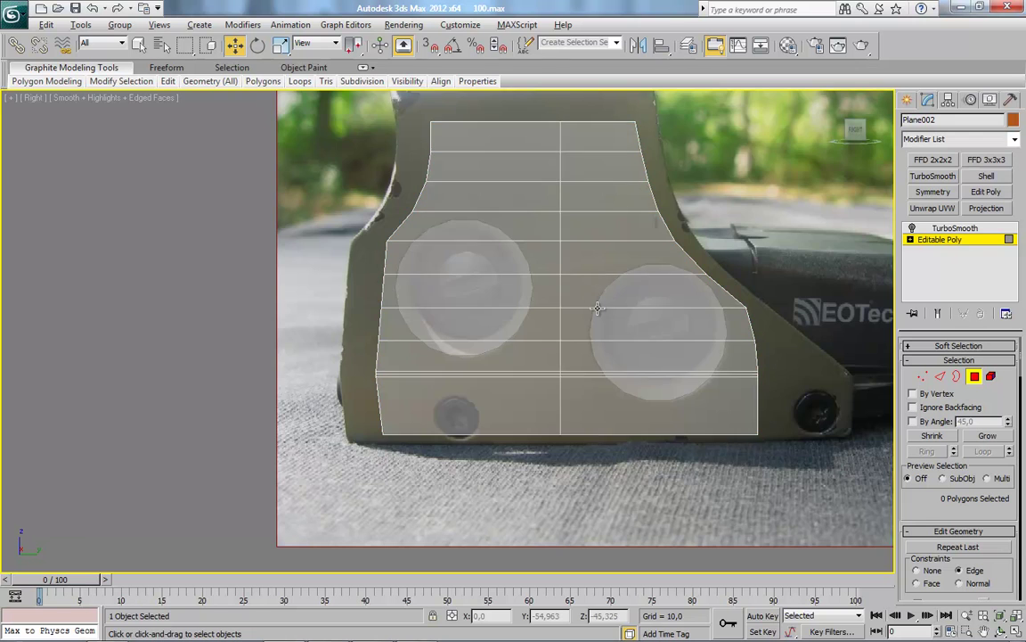
scroll(544, 365, "down", 5)
middle_click_drag(545, 366, 481, 357, "alt")
key("1")
left_click(419, 341)
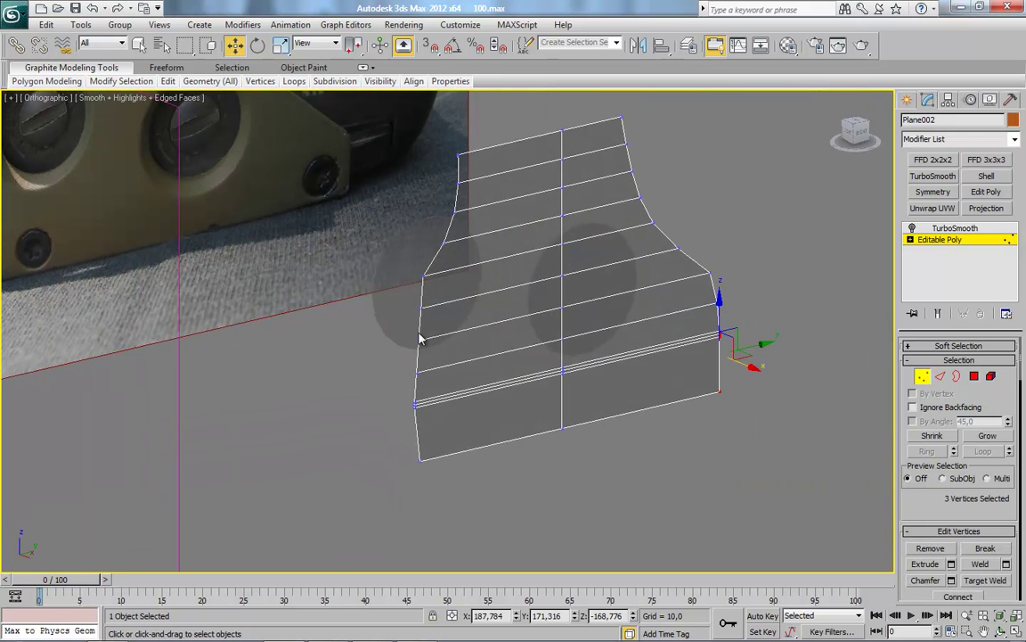
left_click_drag(452, 355, 525, 608)
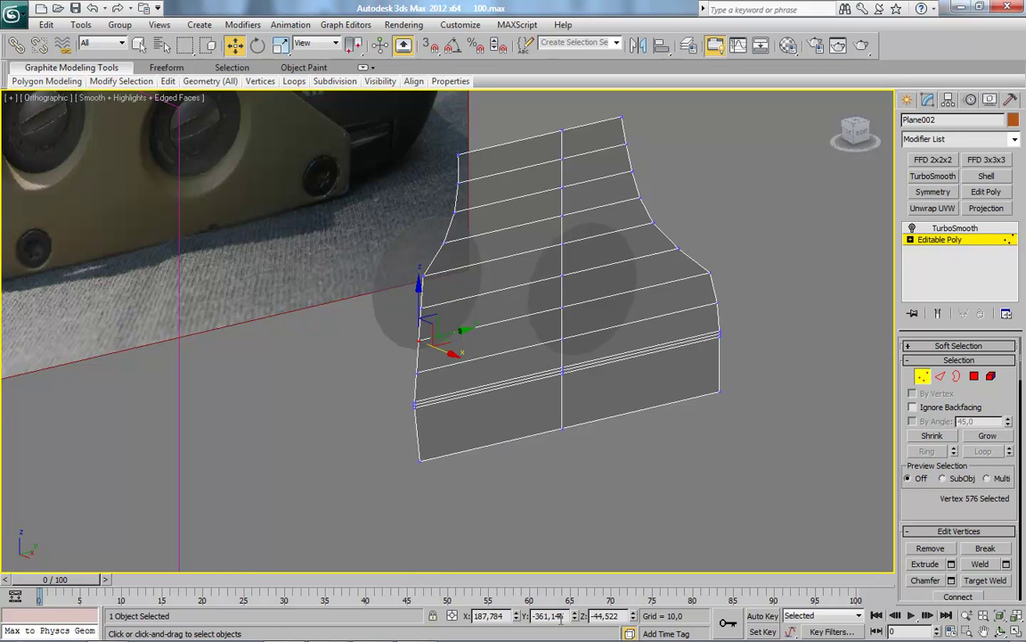
left_click(922, 375)
mouse_move(624, 356)
middle_mouse_down("alt")
mouse_move(414, 305)
mouse_move(494, 366)
mouse_move(482, 288)
middle_mouse_up("alt")
left_click(414, 304)
left_click(482, 288, "ctrl")
mouse_move(499, 358)
middle_mouse_down("alt")
mouse_move(510, 360)
mouse_move(504, 517)
middle_mouse_up("alt")
left_click(417, 293)
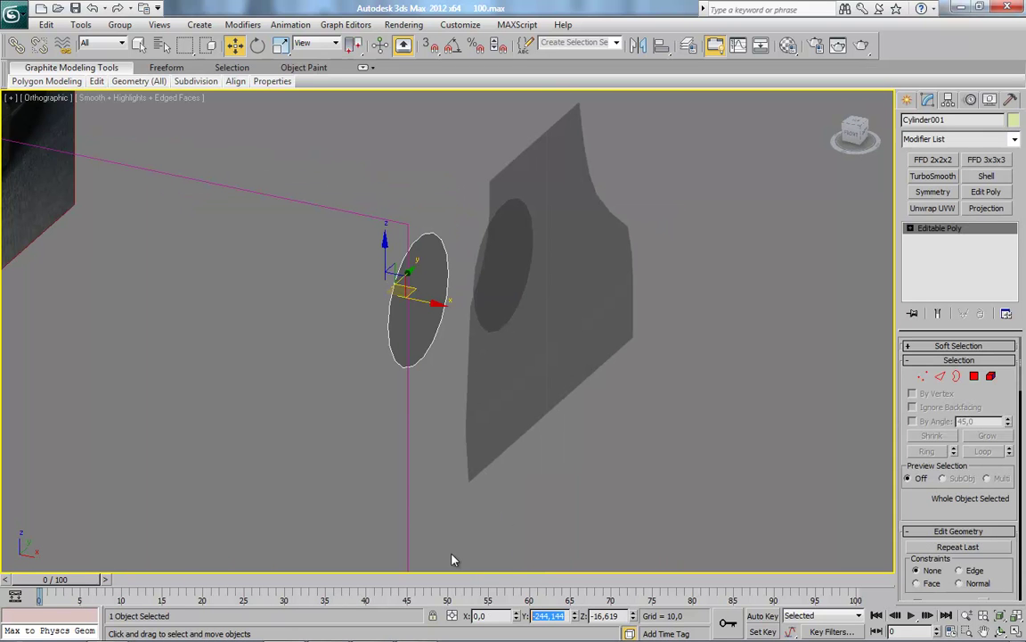
key("ctrl+z")
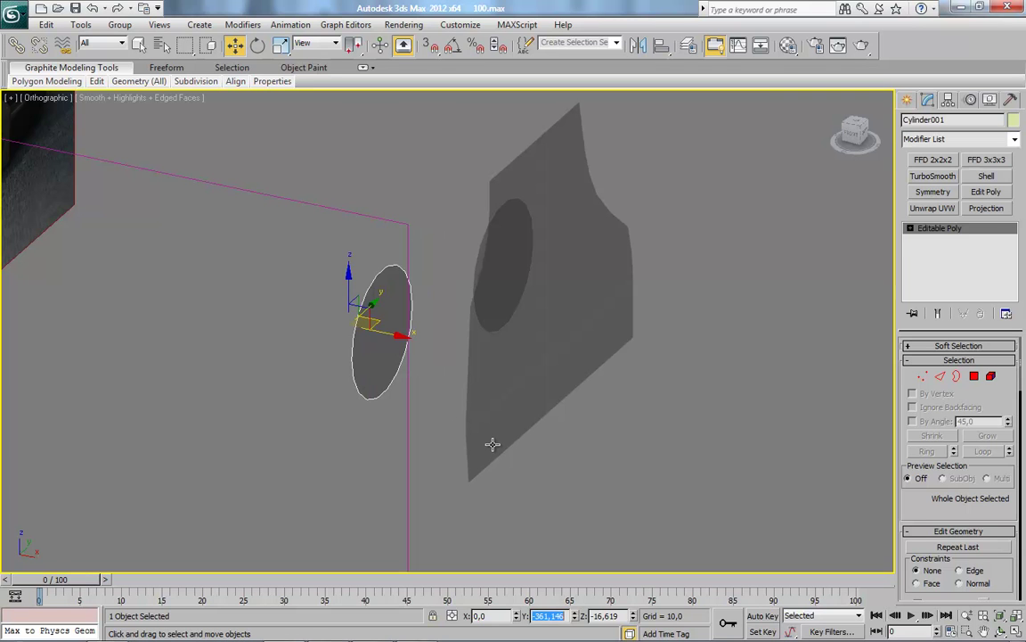
middle_click_drag(488, 442, 498, 436, "alt")
left_click(521, 382)
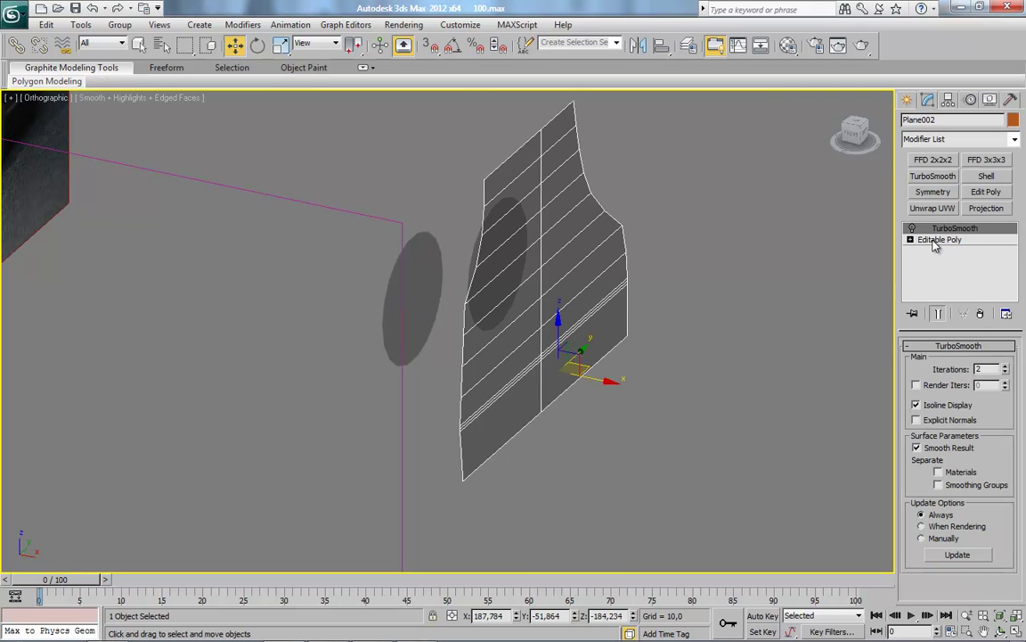
left_click(934, 243)
left_click(923, 376)
left_click(481, 365)
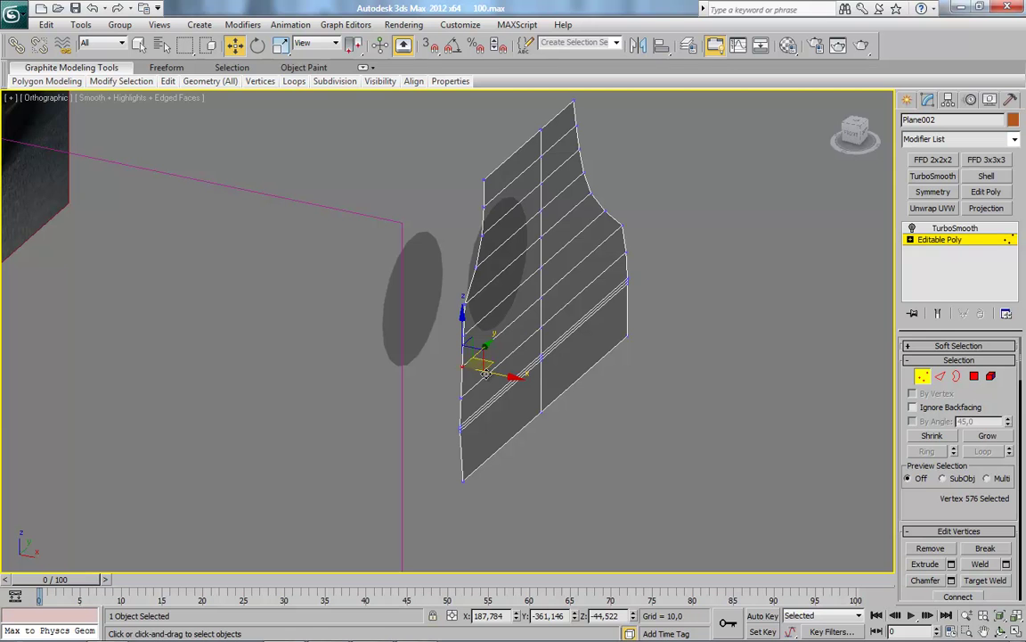
left_click_drag(493, 374, 362, 316)
key("ctrl+z")
mouse_move(334, 343)
middle_mouse_down("alt")
mouse_move(465, 458)
mouse_move(534, 376)
middle_mouse_up("alt")
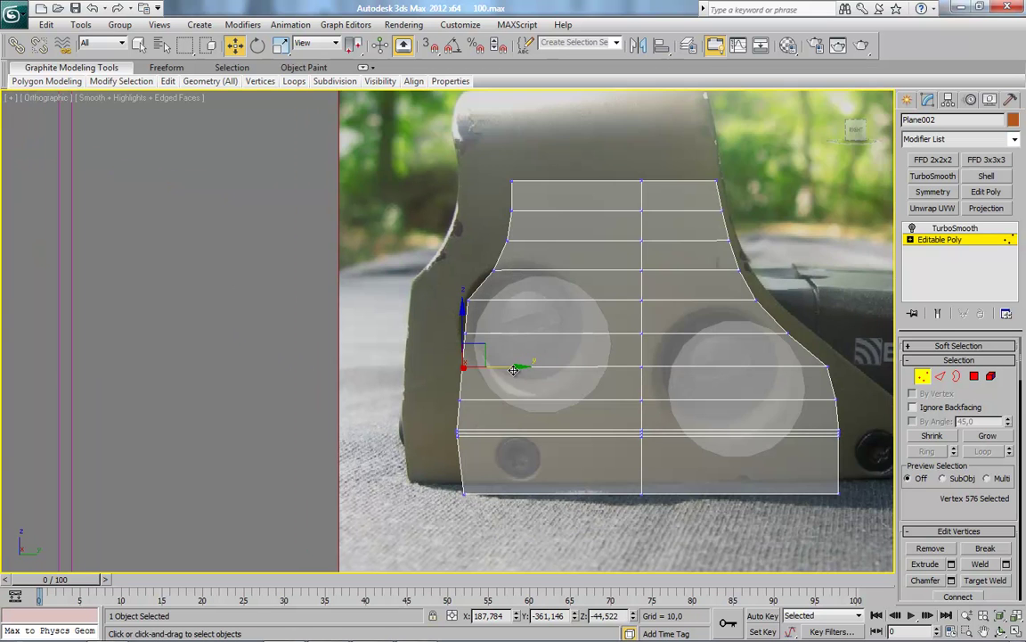
middle_click_drag(435, 415, 496, 595, "alt")
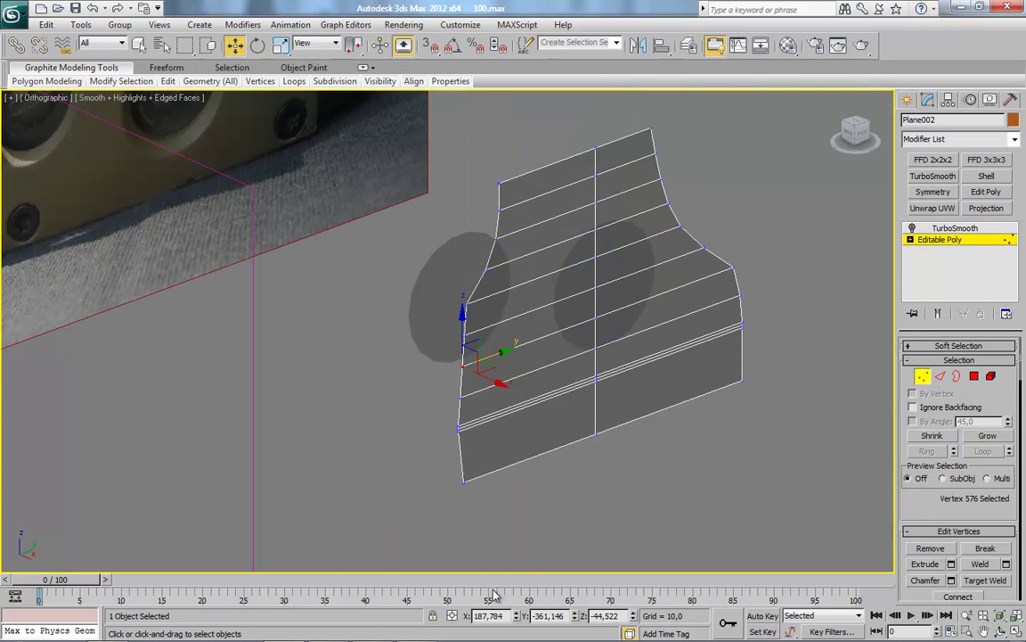
left_click(922, 376)
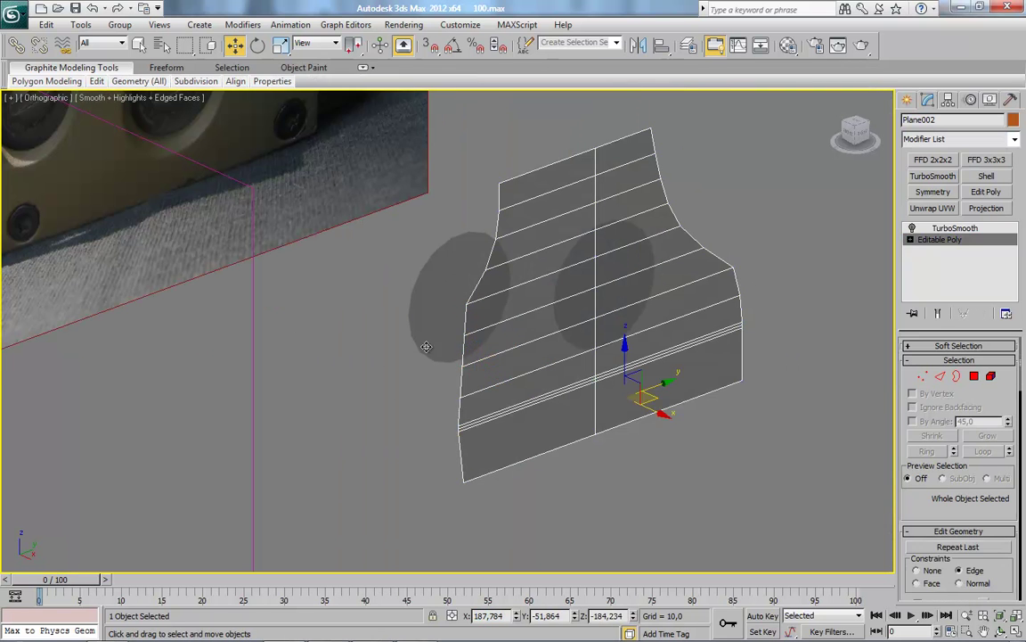
middle_click_drag(422, 346, 463, 332, "alt")
left_click(464, 333)
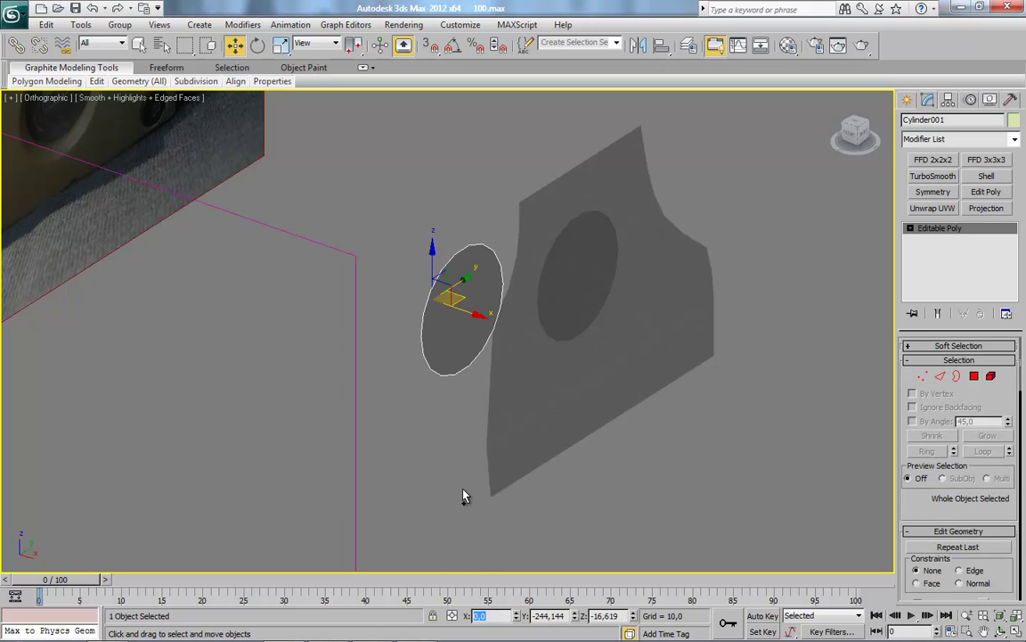
Centre the first disc's pivot on the object and set its X position to 187,784.
type("187,784")
key("Return")
mouse_move(585, 390)
middle_mouse_down("alt")
mouse_move(671, 385)
mouse_move(647, 370)
mouse_move(695, 374)
middle_mouse_up("alt")
left_click(948, 99)
left_click(960, 190)
left_click(958, 264)
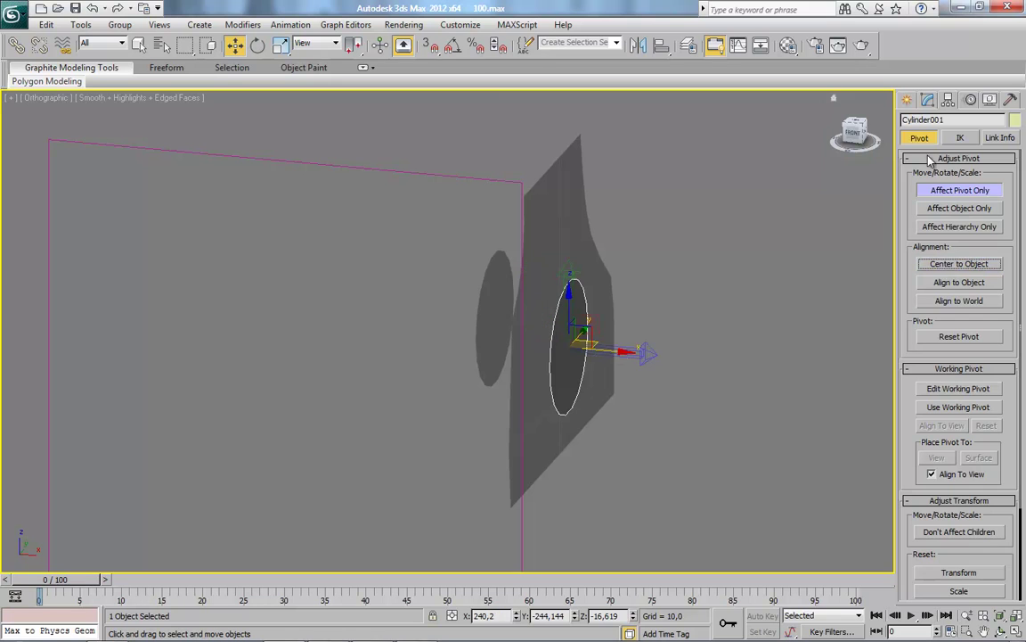
left_click(960, 190)
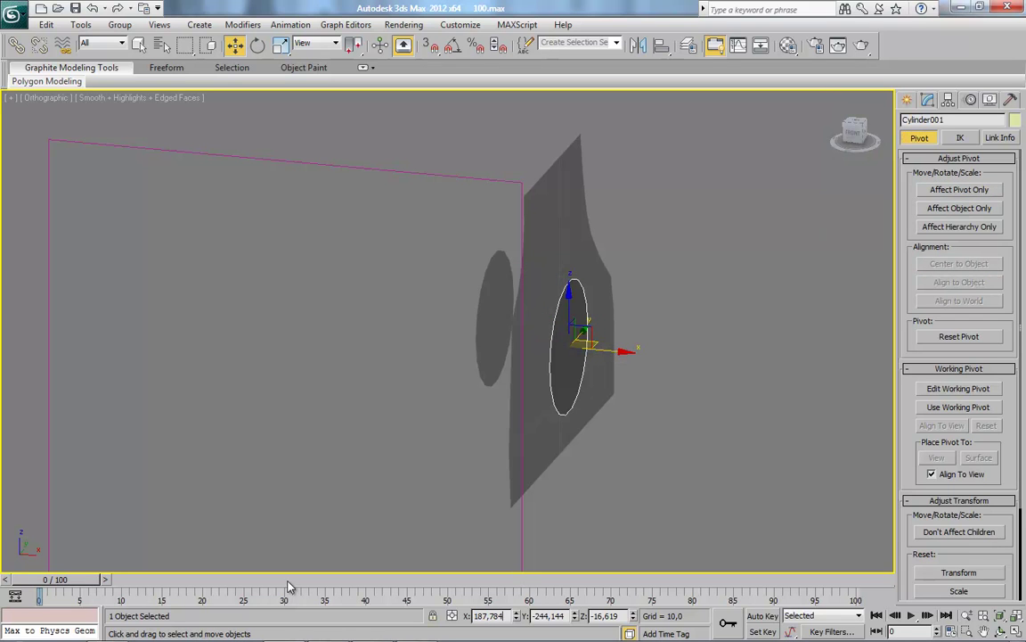
key("Return")
Centre Cylinder002's pivot and move it to X 187,784 as well.
left_click(495, 314)
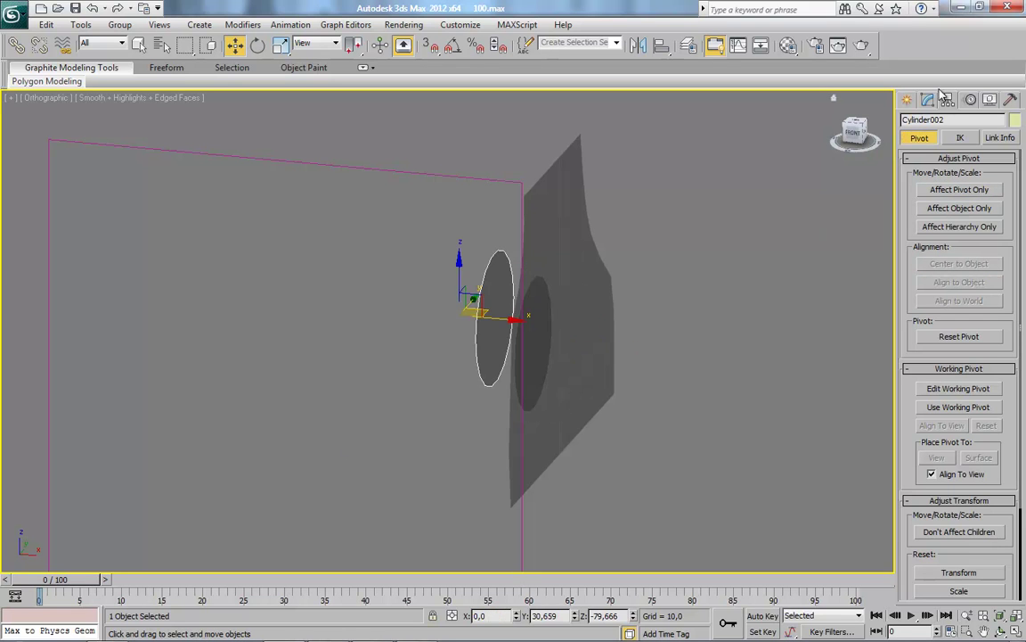
left_click(945, 190)
left_click(959, 264)
left_click(958, 190)
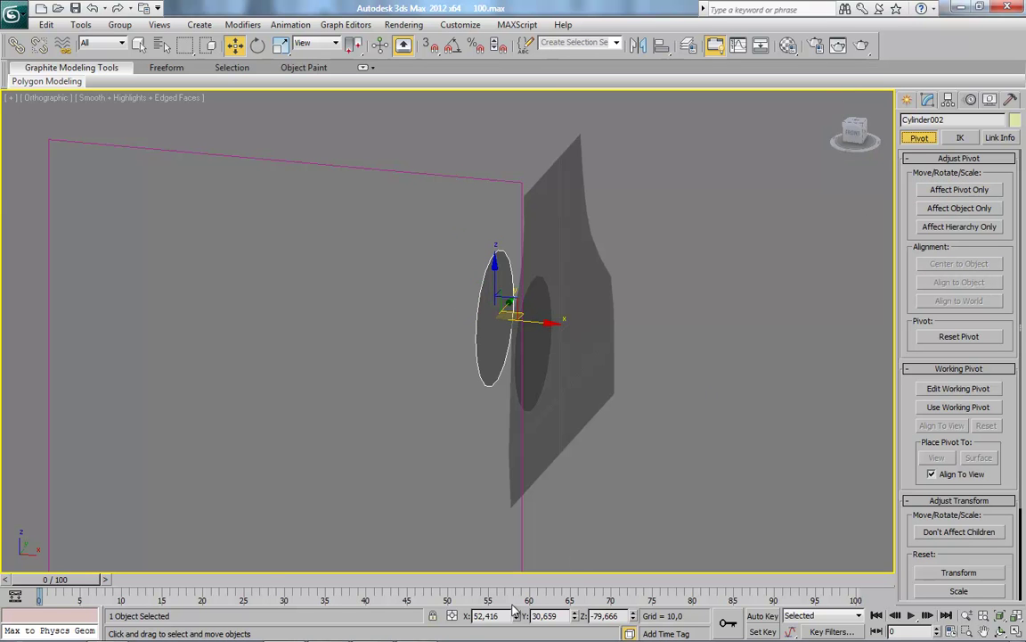
type("187,784")
key("Return")
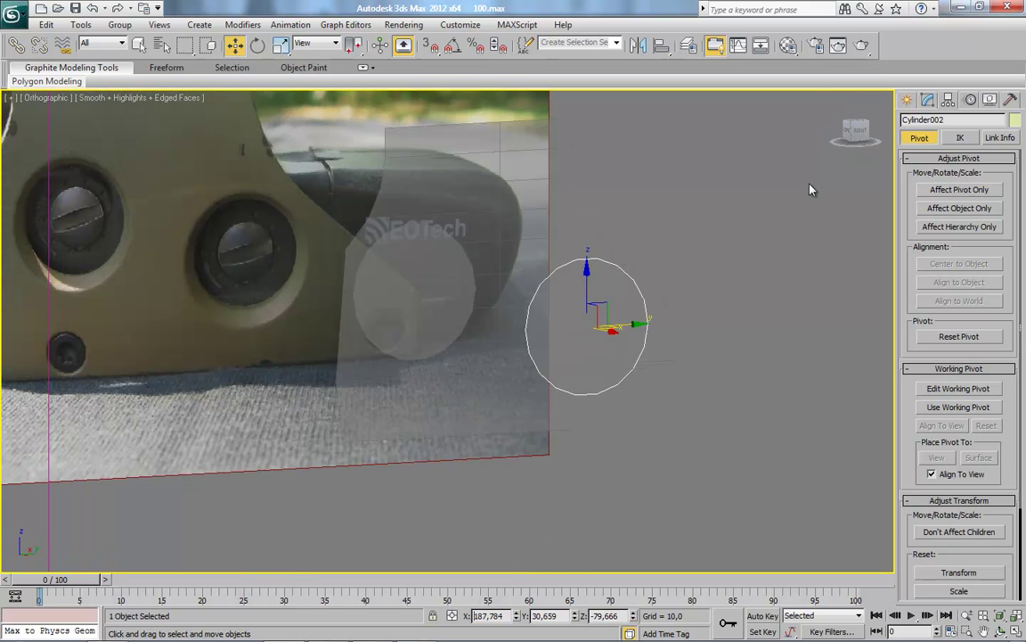
Select side plate Plane002, unhide all shroud faces, and return to its base editable mesh.
left_click(858, 134)
middle_click_drag(402, 380, 447, 385)
left_click(561, 355)
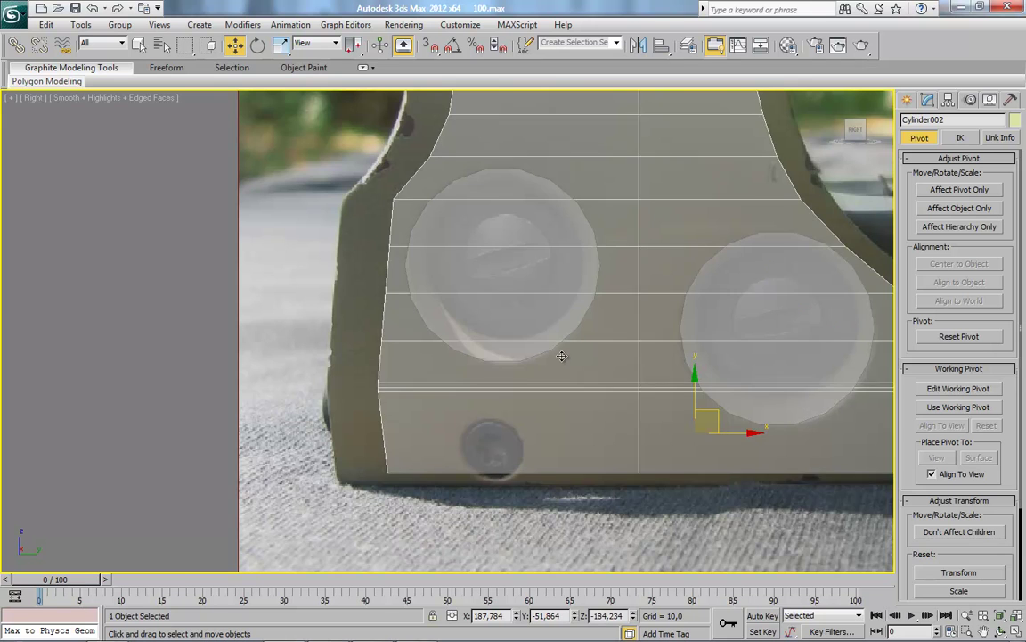
middle_click_drag(561, 355, 560, 387)
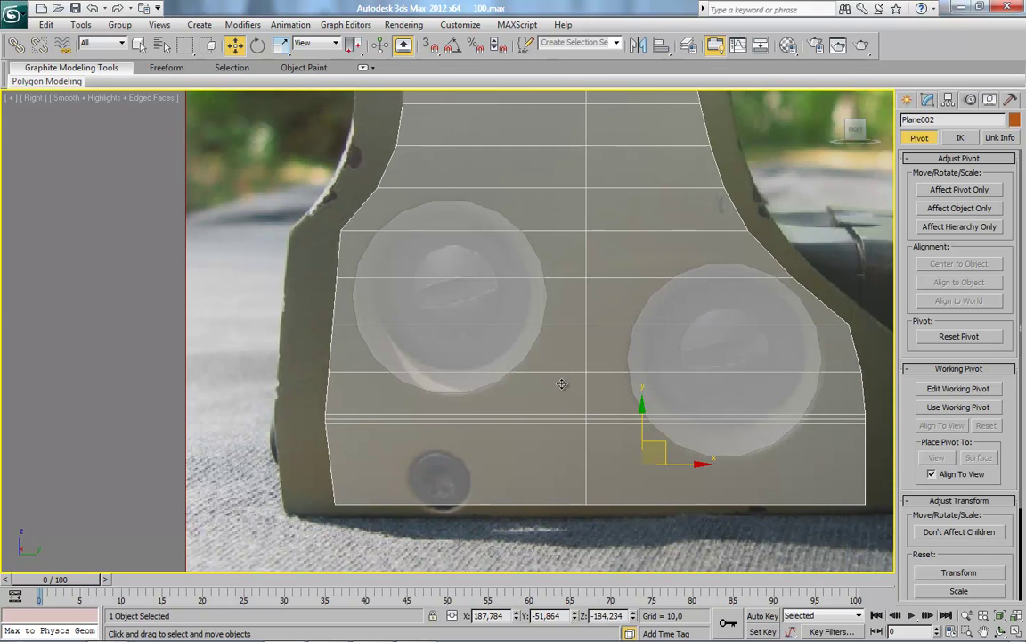
middle_click_drag(558, 369, 551, 403)
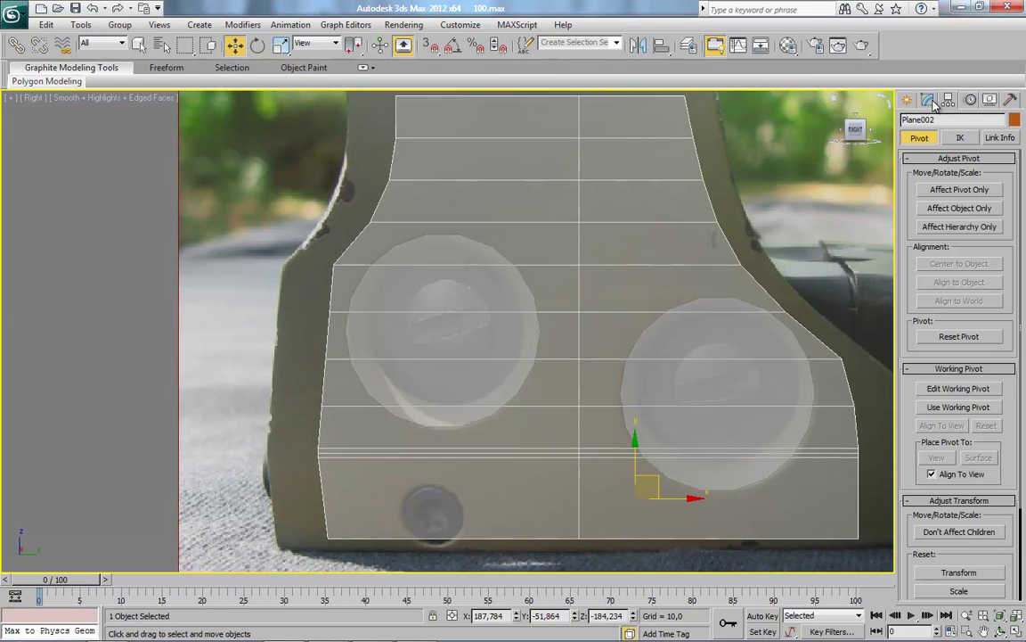
left_click(928, 99)
key("4")
middle_click_drag(535, 357, 424, 316, "alt")
left_click(424, 285)
Select faces around the left knob hole, along the bottom strip and up the right middle column.
left_click(424, 347, "ctrl")
left_click(424, 463, "ctrl")
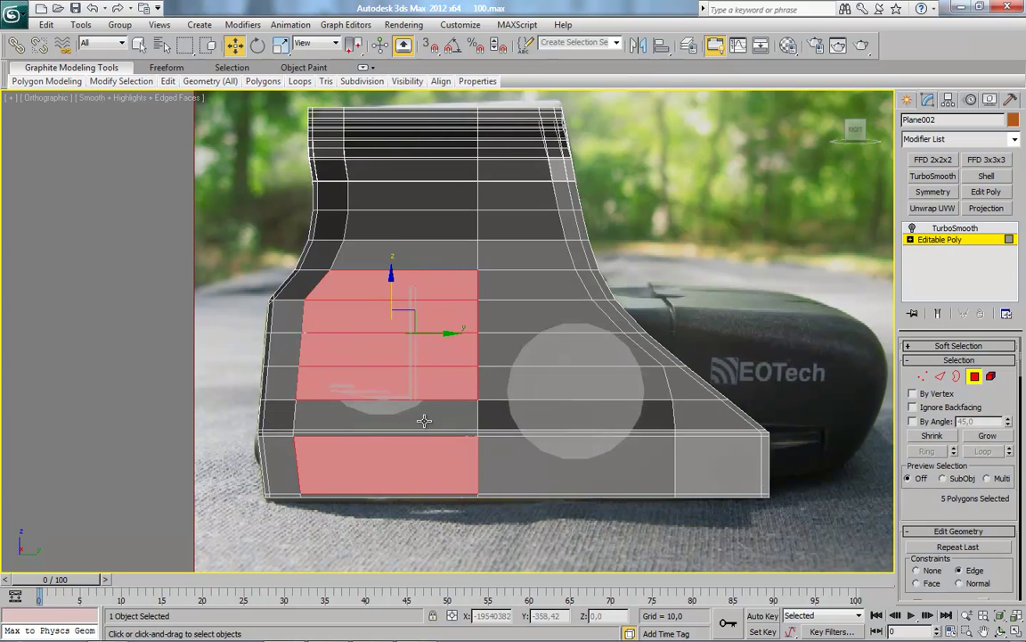
left_click(424, 419, "ctrl")
left_click(488, 453, "ctrl")
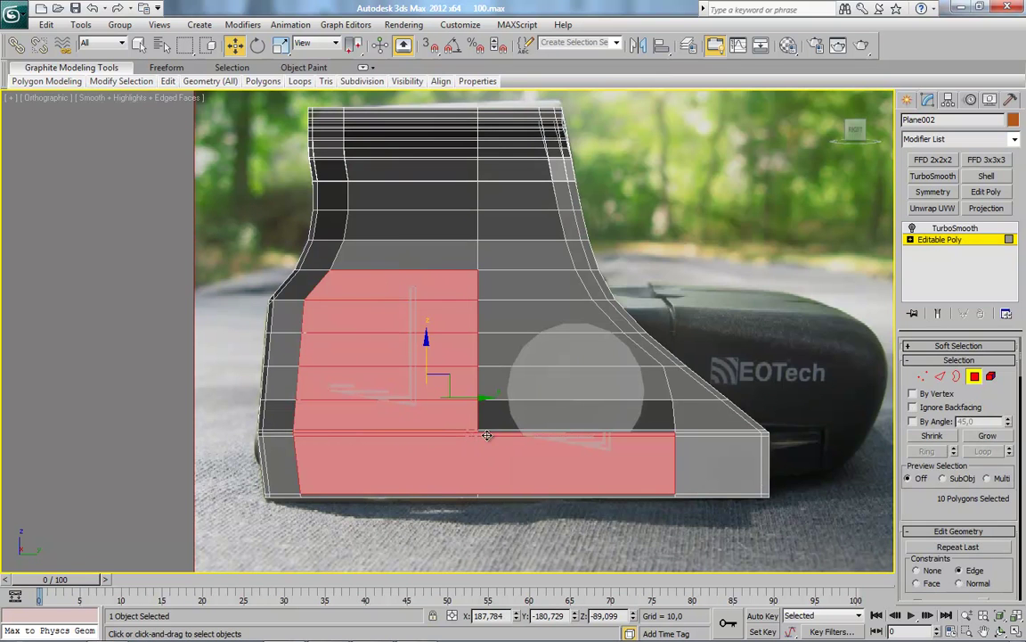
left_click(493, 414, "ctrl")
left_click(496, 383, "ctrl")
Finish the right middle column, add faces above the right hole and inner rim, and disable see-through.
left_click(501, 348, "ctrl")
left_click(505, 316, "ctrl")
left_click(510, 290, "ctrl")
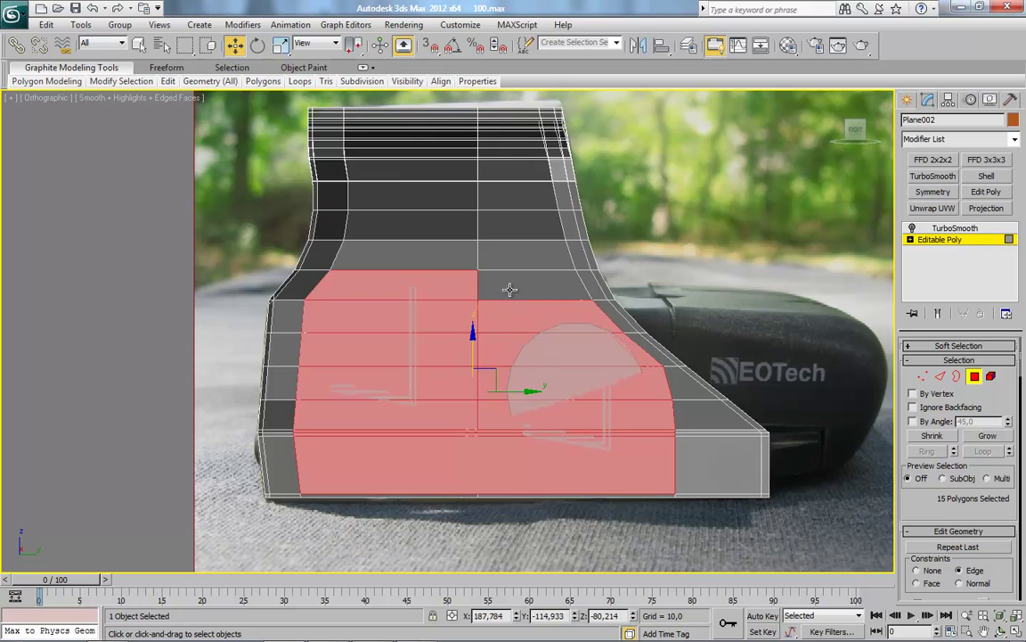
left_click(486, 290)
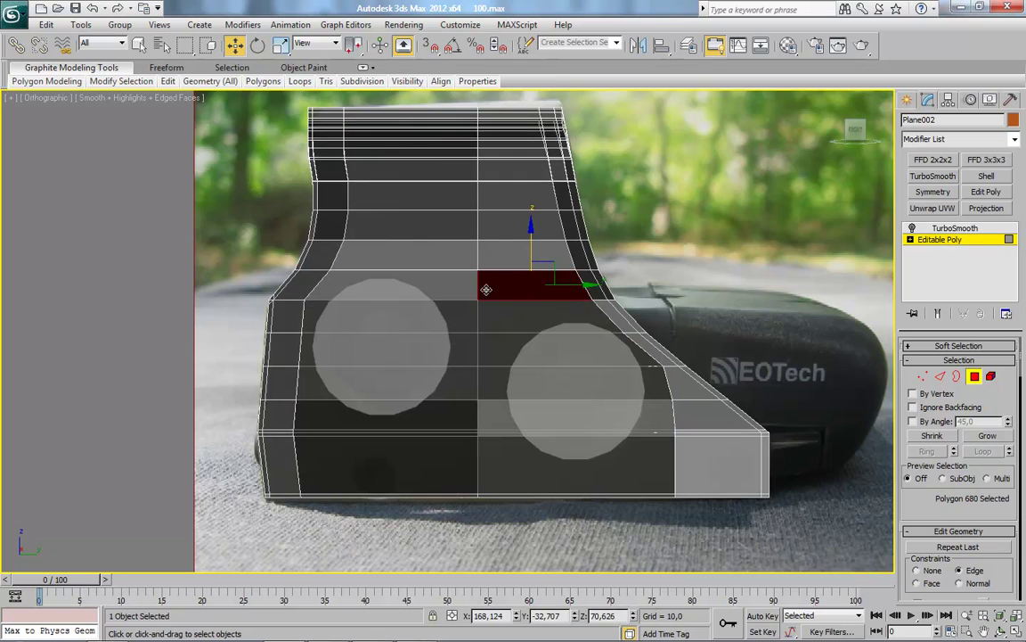
left_click(588, 282)
middle_click_drag(588, 282, 600, 429, "alt")
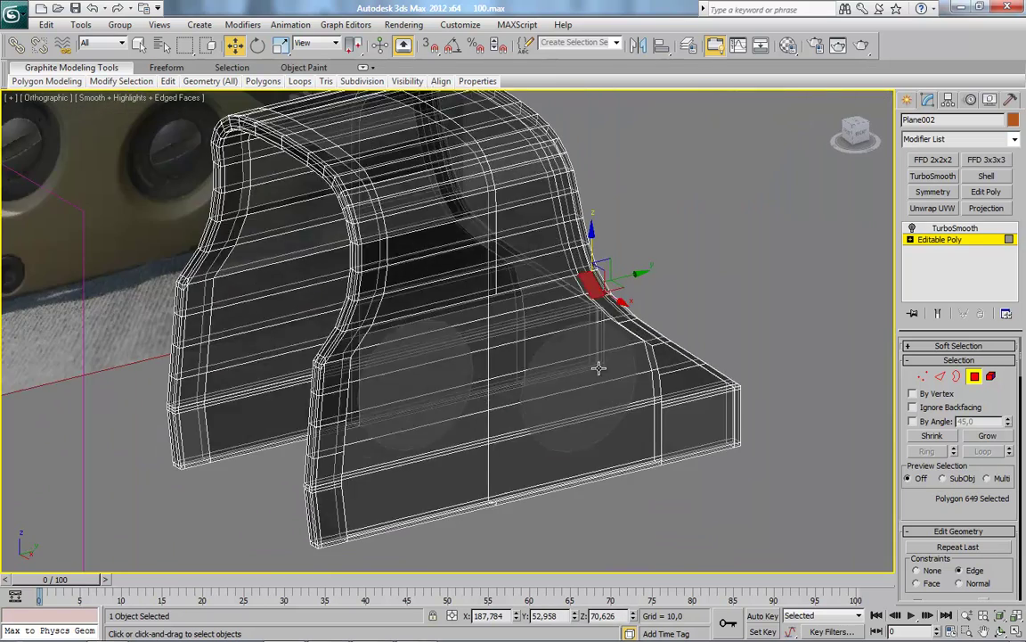
key("alt+x")
Add the left inner column down to the bottom edge and the top inner rim faces.
left_click(367, 309)
left_click(352, 343, "ctrl")
left_click(338, 374, "ctrl")
left_click(331, 405, "ctrl")
left_click(330, 437, "ctrl")
left_click(326, 469, "ctrl")
left_click(328, 479, "ctrl")
left_click(329, 490, "ctrl")
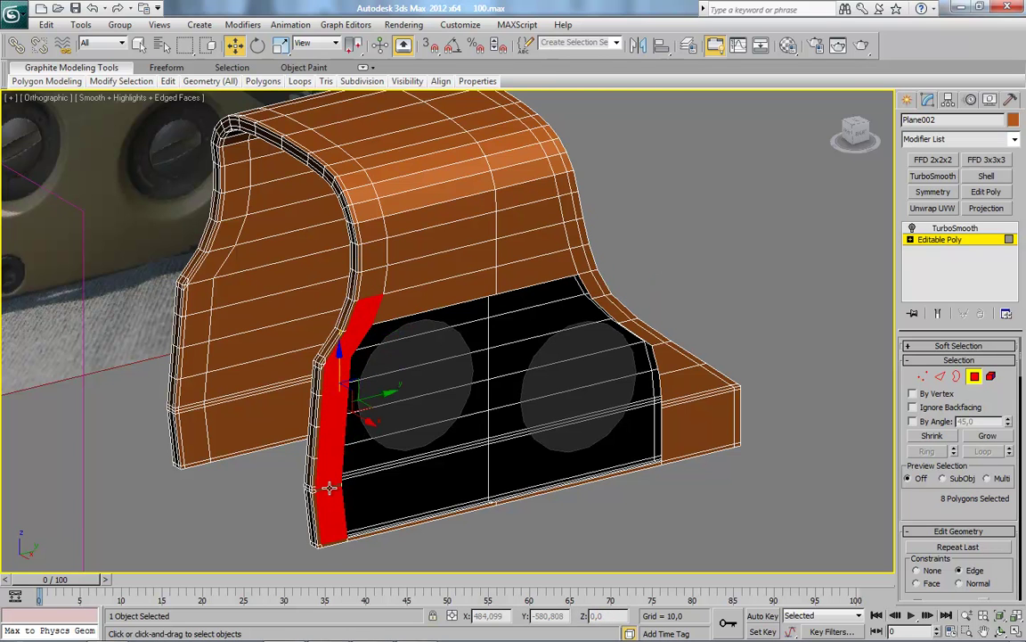
left_click(375, 301, "ctrl")
left_click(428, 286, "ctrl")
left_click(486, 272, "ctrl")
left_click(530, 261, "ctrl")
left_click(575, 267, "ctrl")
left_click(614, 307, "ctrl")
Add the right side faces and the lower front rim strip to complete the border selection.
left_click(653, 341, "ctrl")
left_click(670, 356, "ctrl")
left_click(687, 382, "ctrl")
left_click(679, 409, "ctrl")
left_click(677, 432, "ctrl")
left_click(674, 457, "ctrl")
left_click(662, 465, "ctrl")
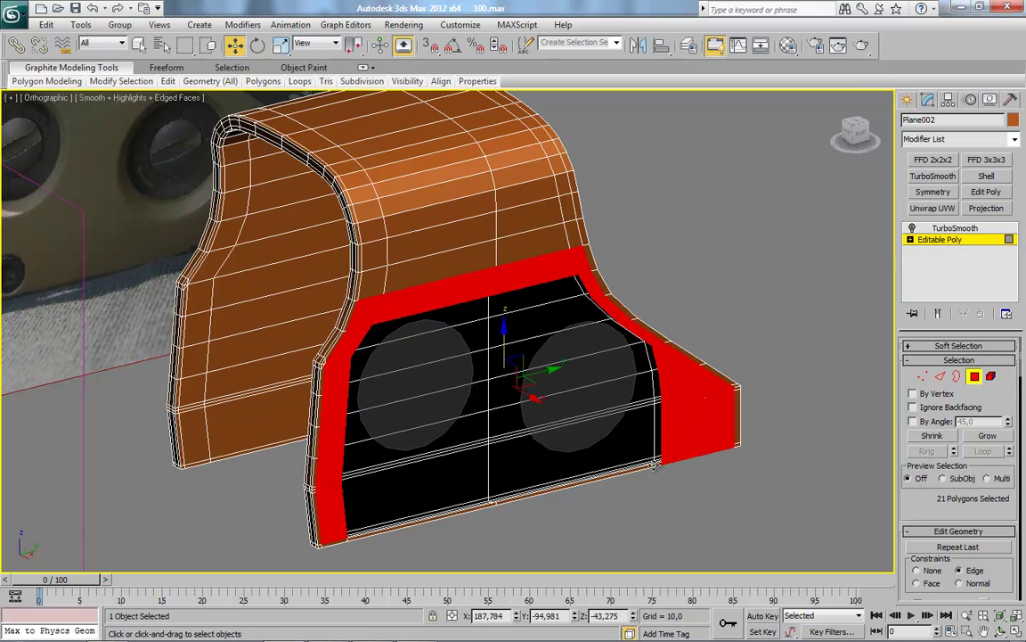
left_click(570, 486, "ctrl")
left_click(476, 508, "ctrl")
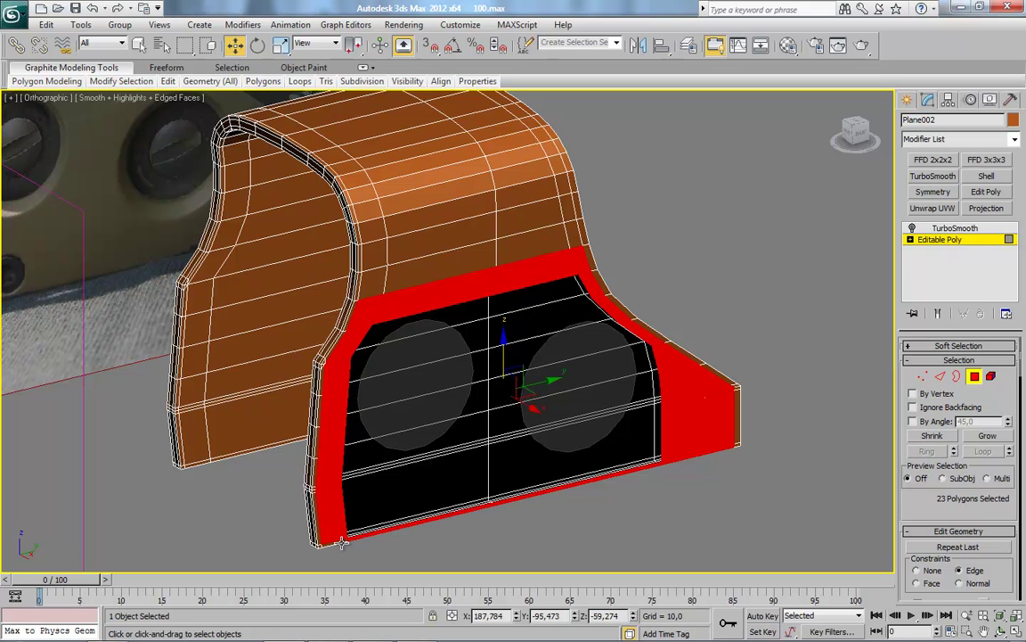
left_click(341, 540, "ctrl")
Hide all but the selected rim faces, switch to Right view, and delete the TurboSmooth modifier.
key("Delete")
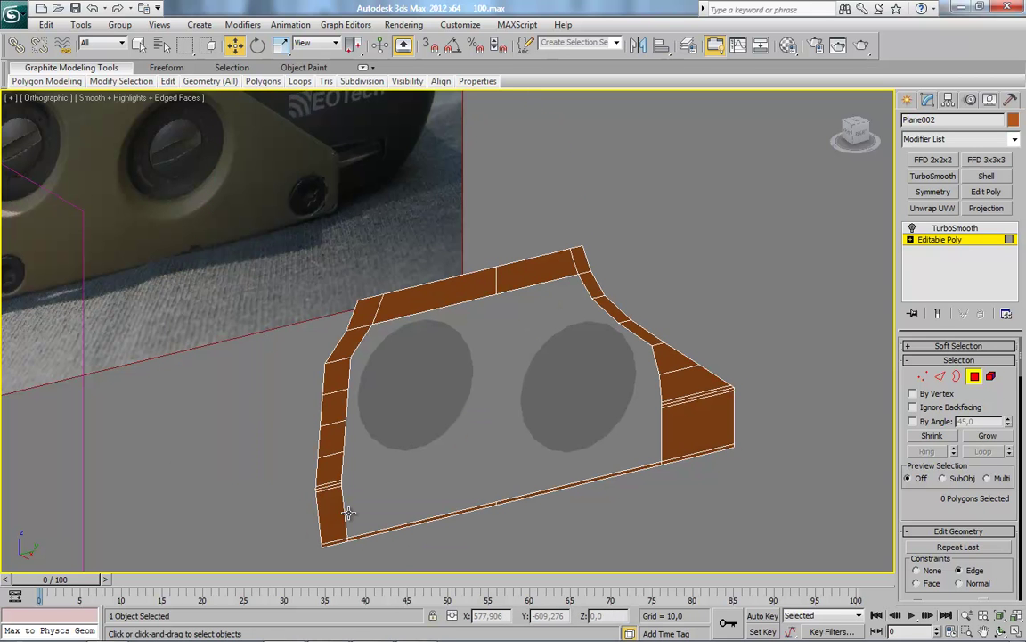
left_click(862, 143)
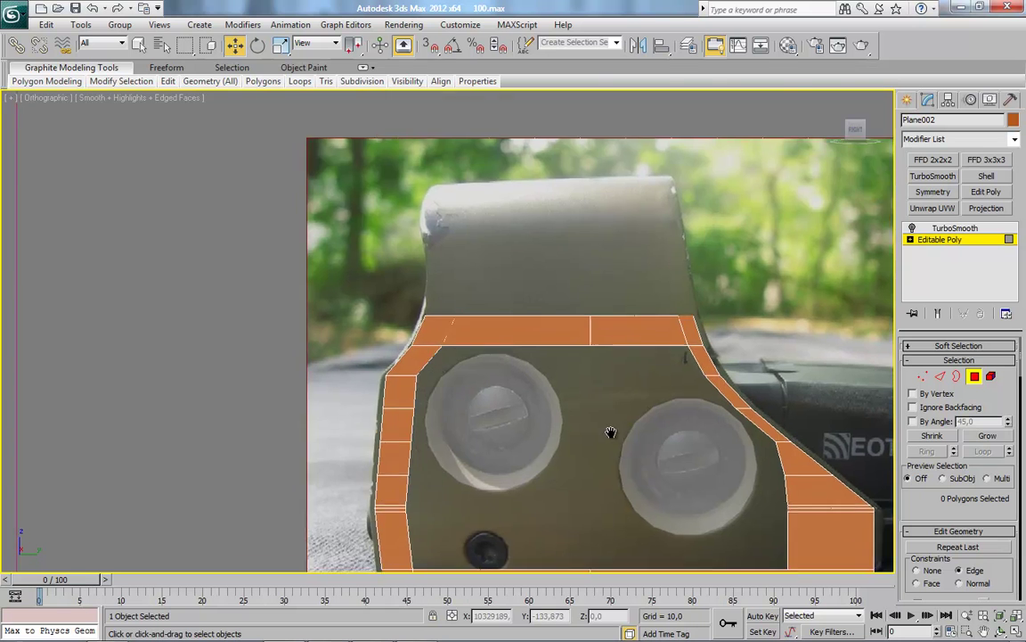
left_click(973, 379)
left_click(955, 228)
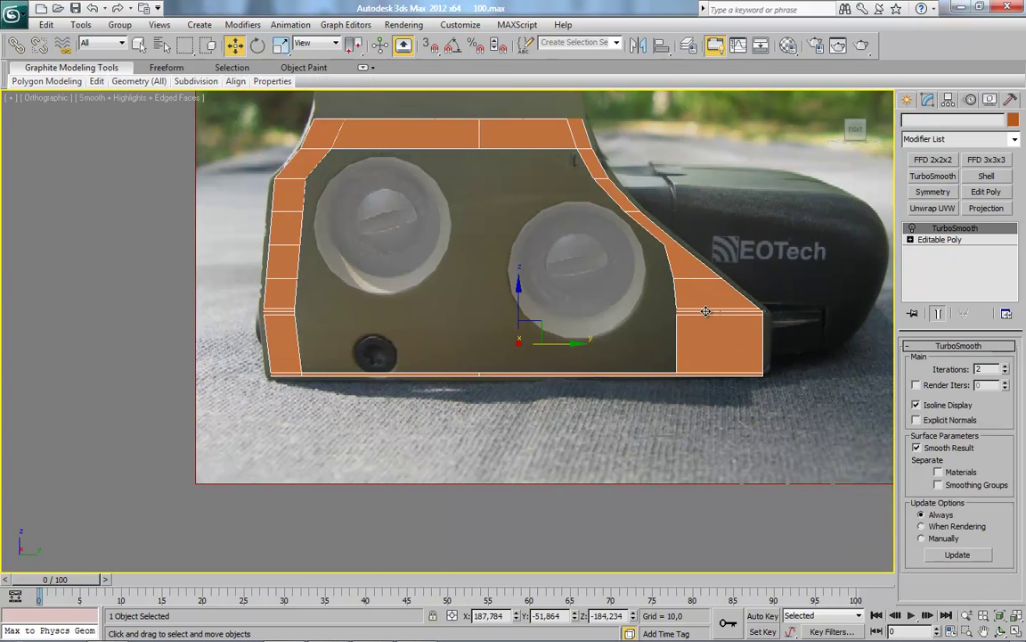
left_click(940, 239)
right_click(926, 228)
left_click(775, 224)
Attach the left and right knob circles into Plane002's mesh.
left_click_drag(989, 406, 989, 344)
left_click(925, 574)
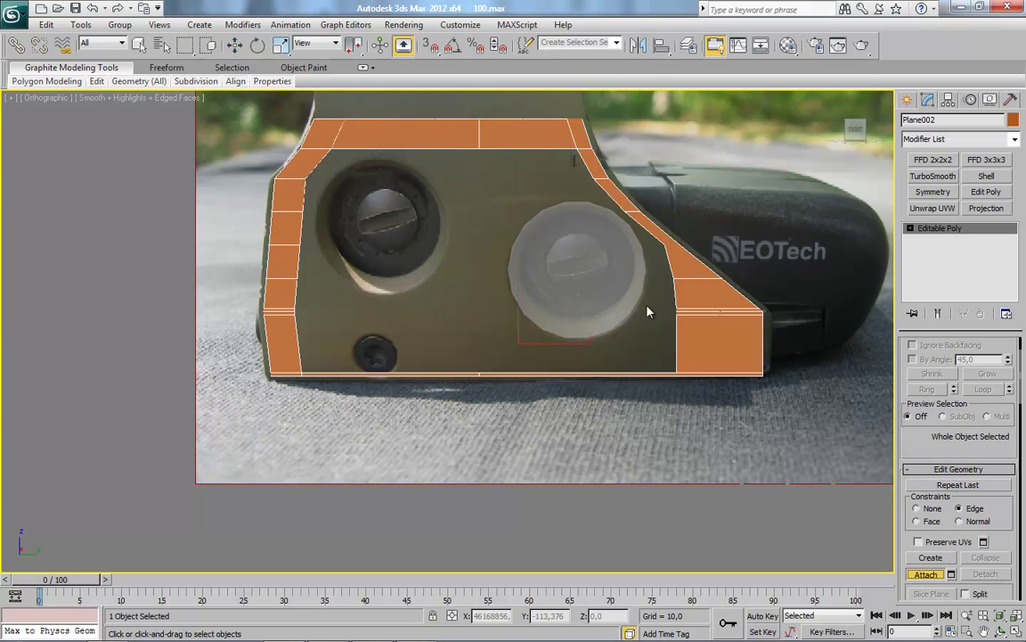
left_click(570, 307)
left_click(418, 272)
Switch Plane002 to Polygon level, frame the left knob, and activate Create.
key("1")
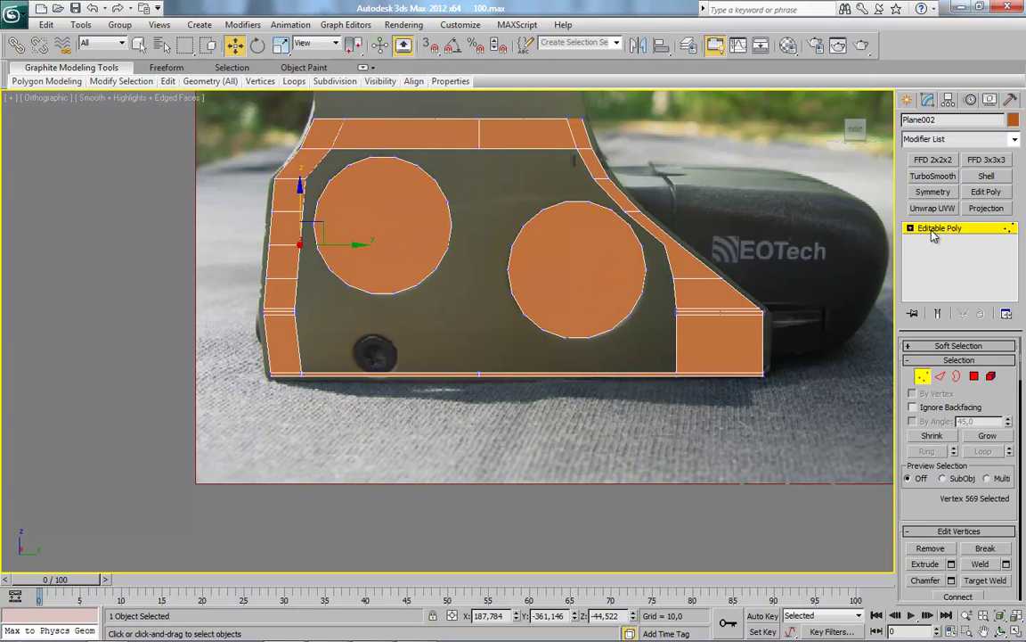
left_click(974, 377)
left_click(974, 376)
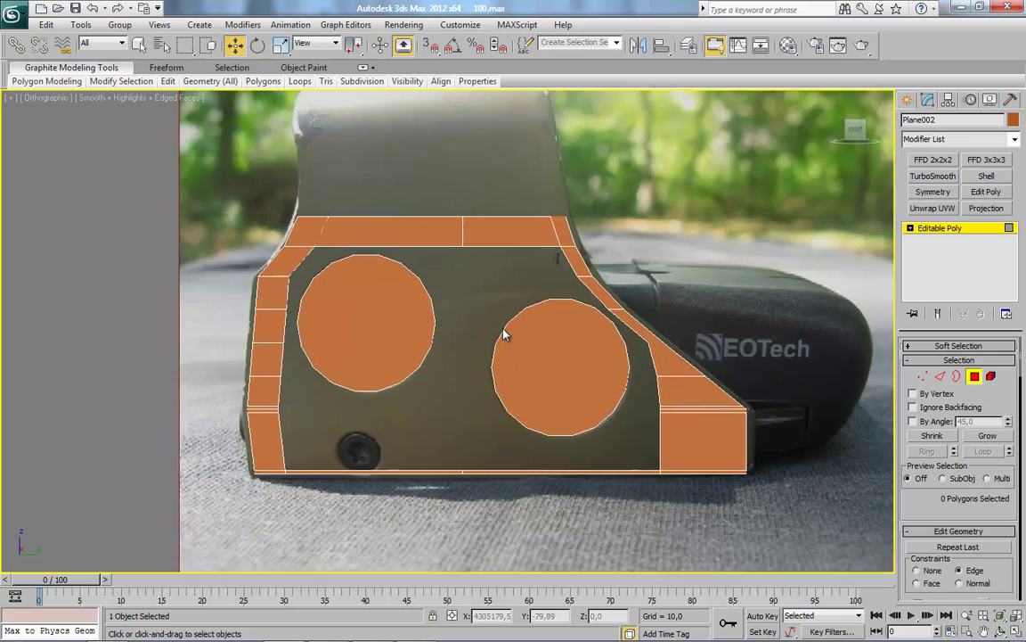
scroll(453, 295, "up", 5)
scroll(451, 270, "down", 1)
middle_click_drag(477, 298, 467, 283)
scroll(467, 283, "down", 4)
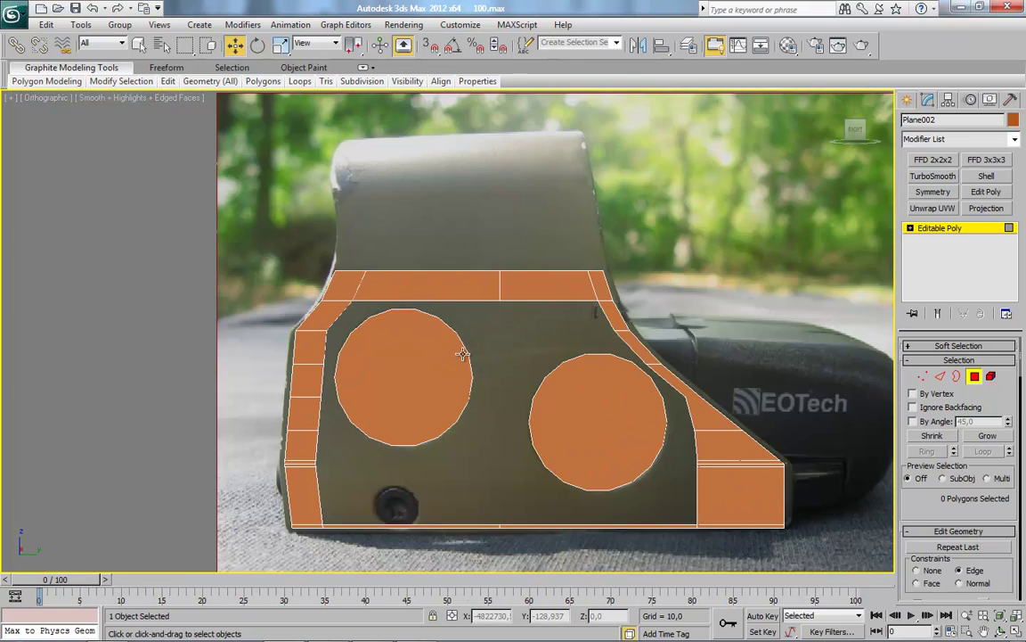
scroll(469, 356, "up", 4)
scroll(526, 348, "up", 1)
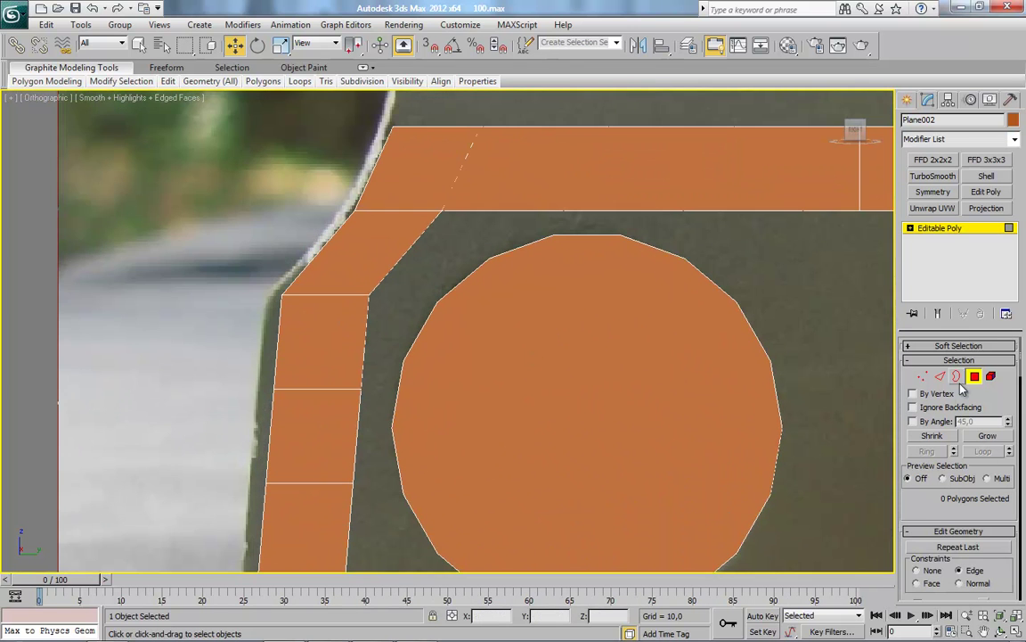
scroll(962, 419, "down", 2)
scroll(958, 463, "down", 1)
left_click(931, 557)
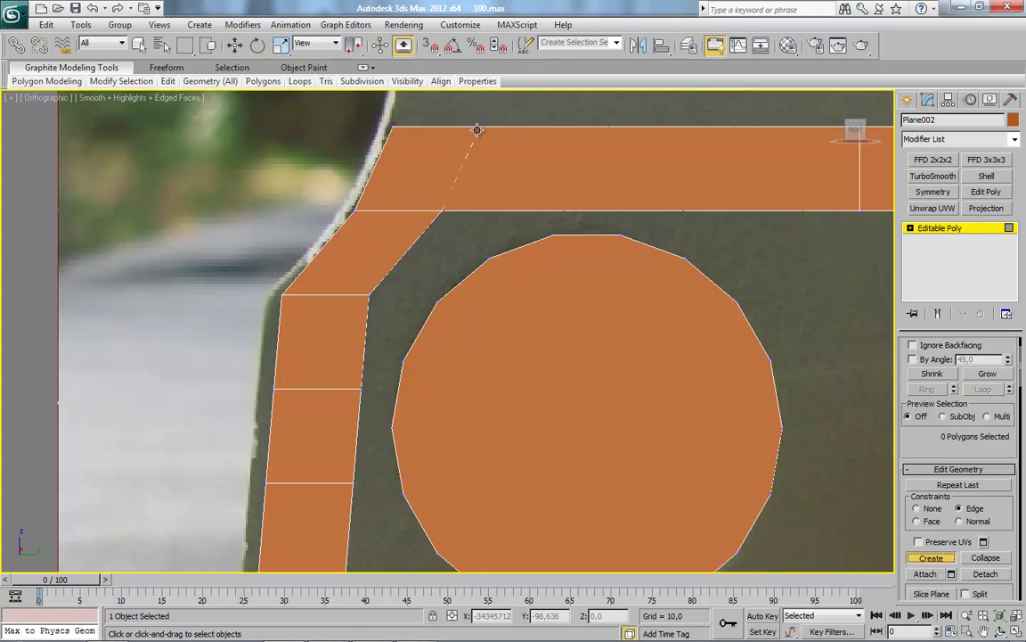
Turn on vertex snapping and build the first quad and triangle between the left strip and circle.
right_click(431, 46)
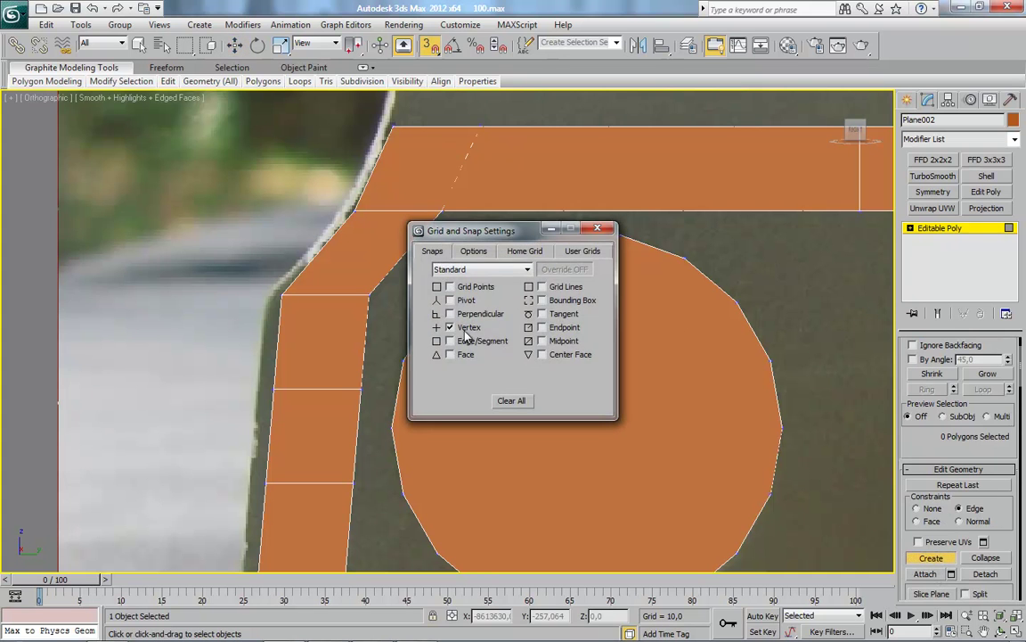
left_click(598, 230)
left_click(443, 211)
left_click(370, 294)
left_click(436, 302)
left_click(488, 259)
left_click(436, 303)
left_click(361, 389)
left_click(369, 294)
middle_click_drag(401, 355, 405, 209)
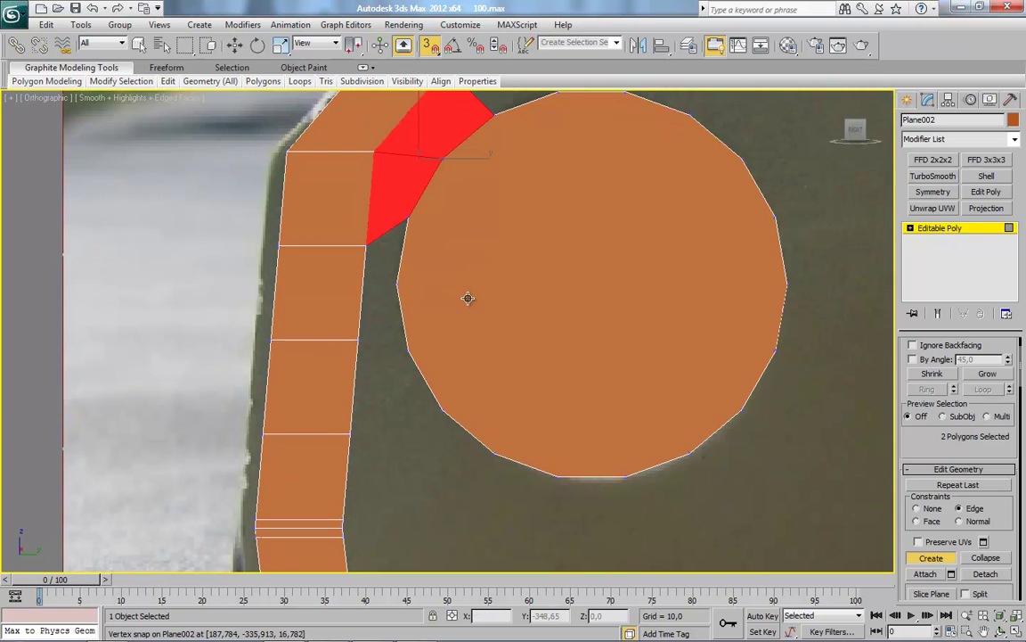
Build the remaining gap polygons down to the lower strip vertex, completing six faces.
left_click(398, 281)
left_click(359, 339)
left_click(366, 244)
left_click(407, 221)
left_click(398, 281)
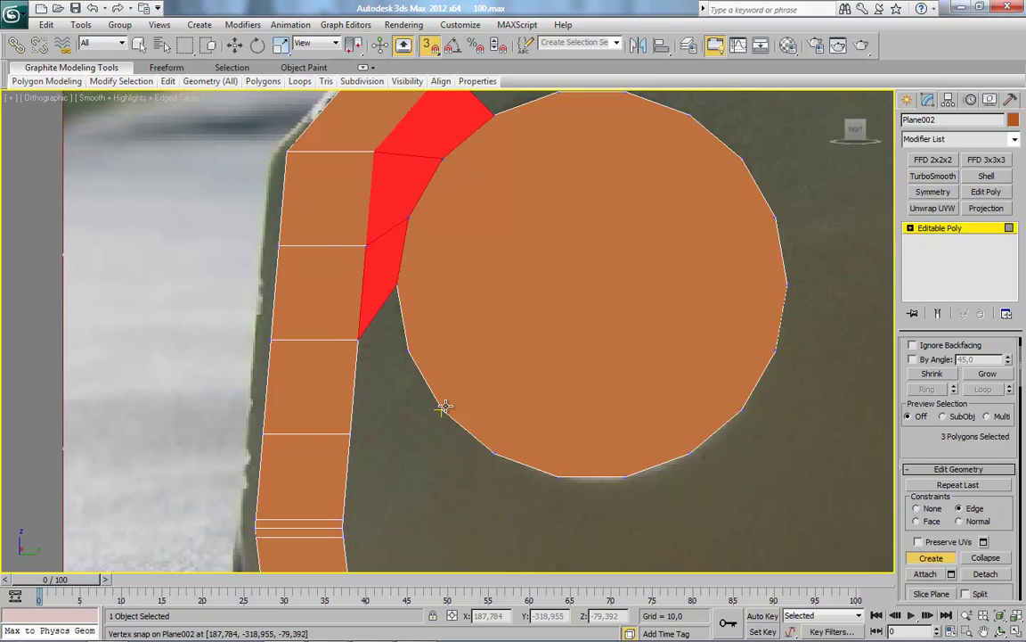
middle_click_drag(408, 404, 391, 277)
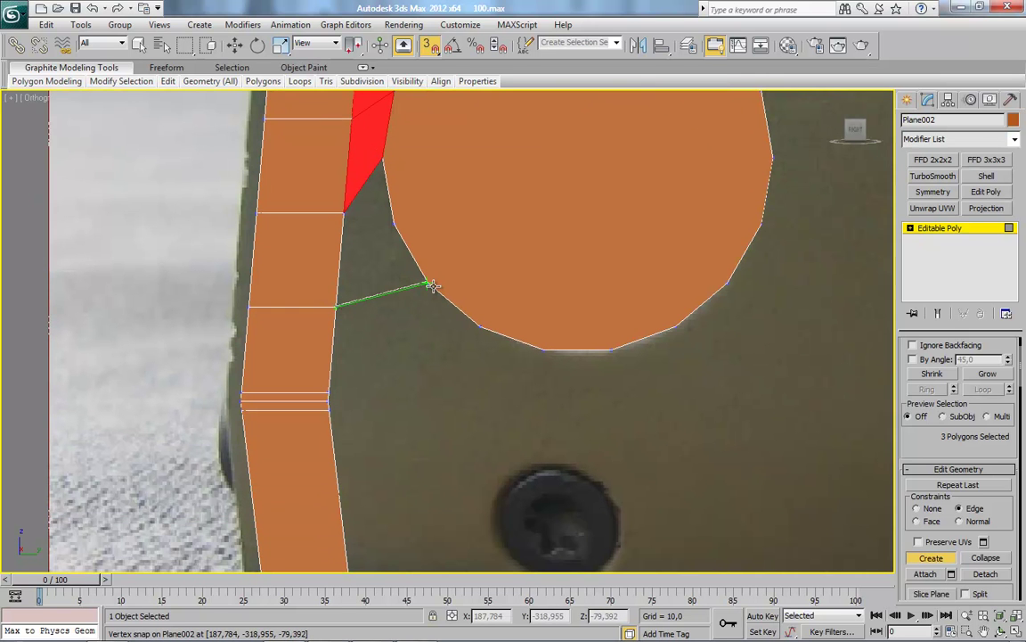
left_click(397, 224)
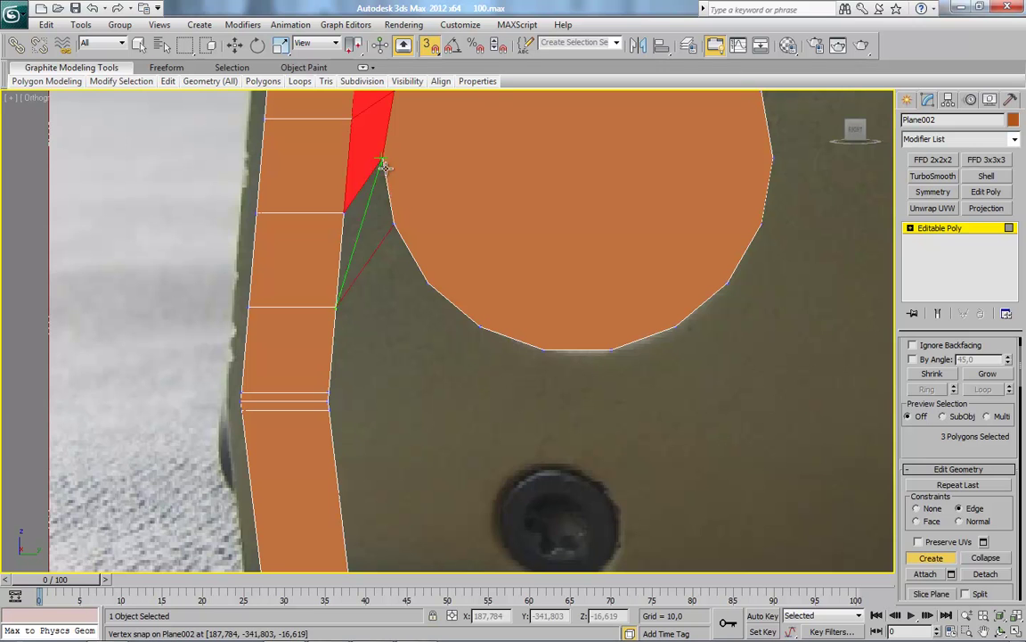
left_click(356, 226)
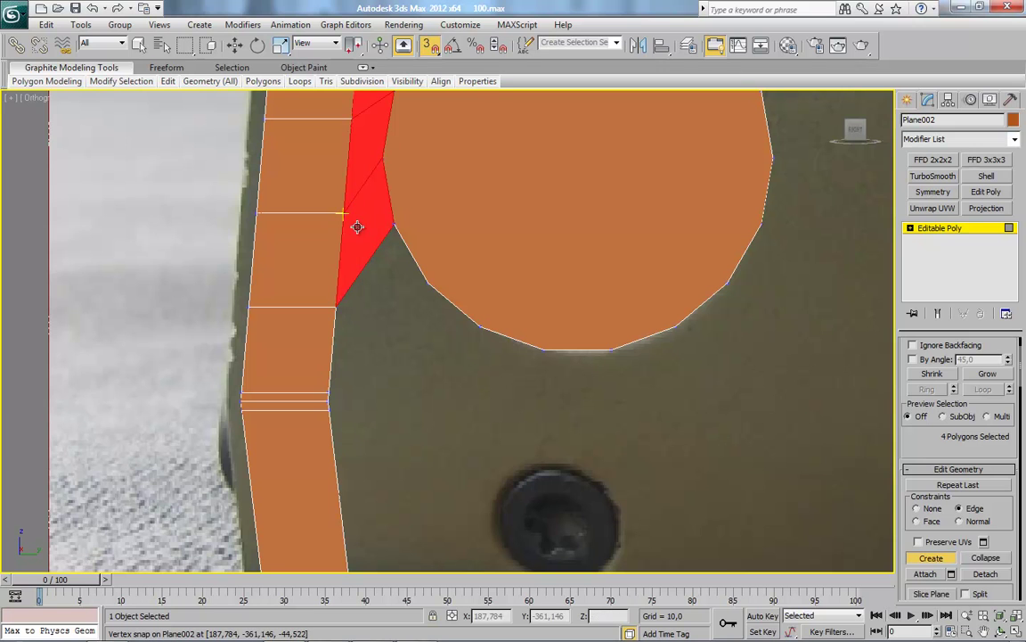
left_click(337, 305)
left_click(336, 305)
left_click(337, 389)
left_click(479, 326)
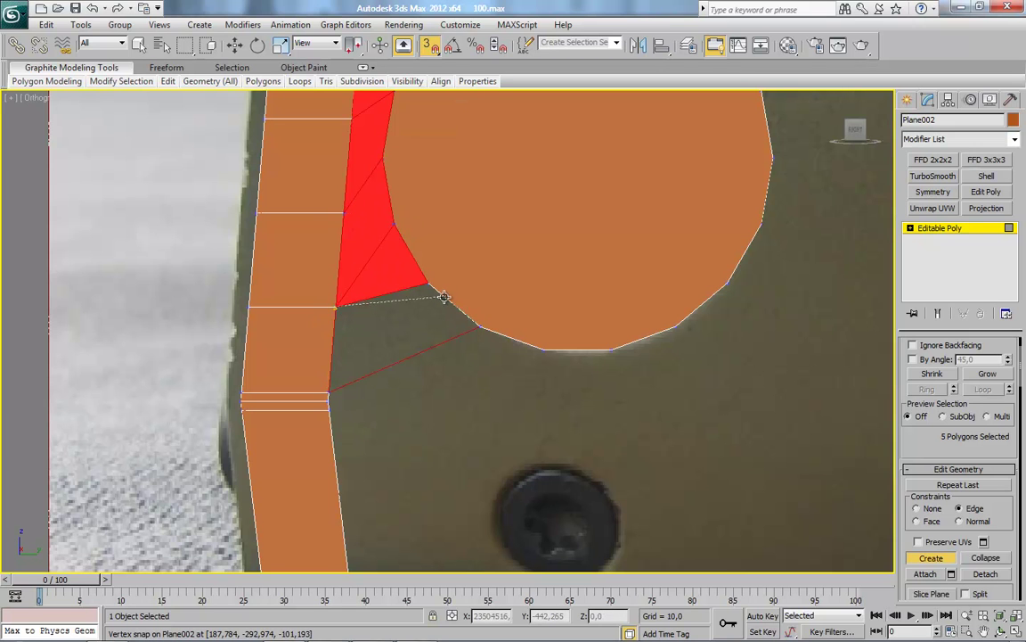
left_click(432, 283)
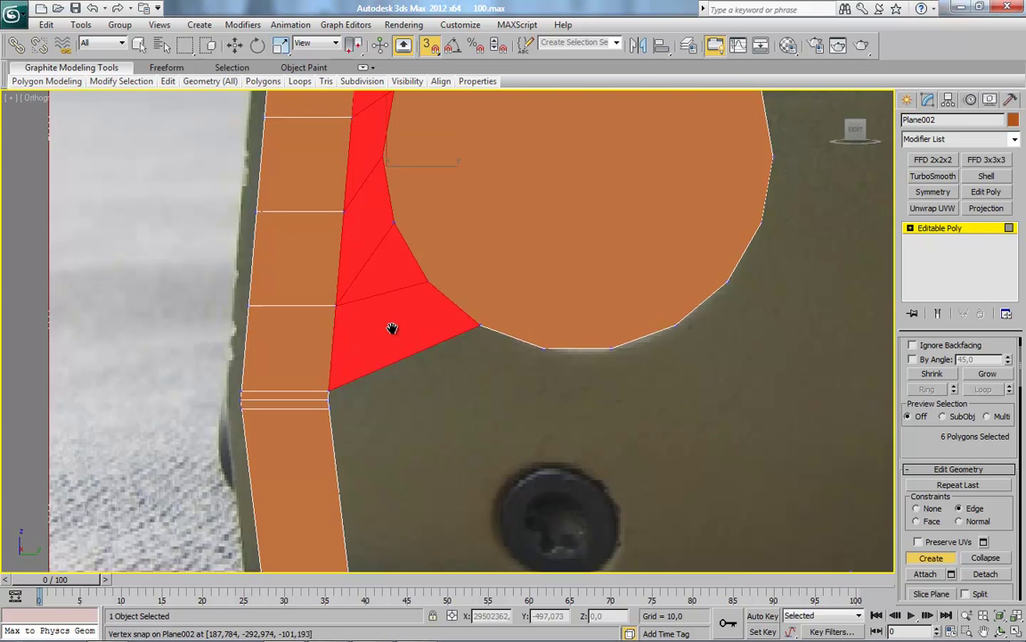
Zoom and pan to frame both knob circles and the area between them.
scroll(392, 330, "down", 3)
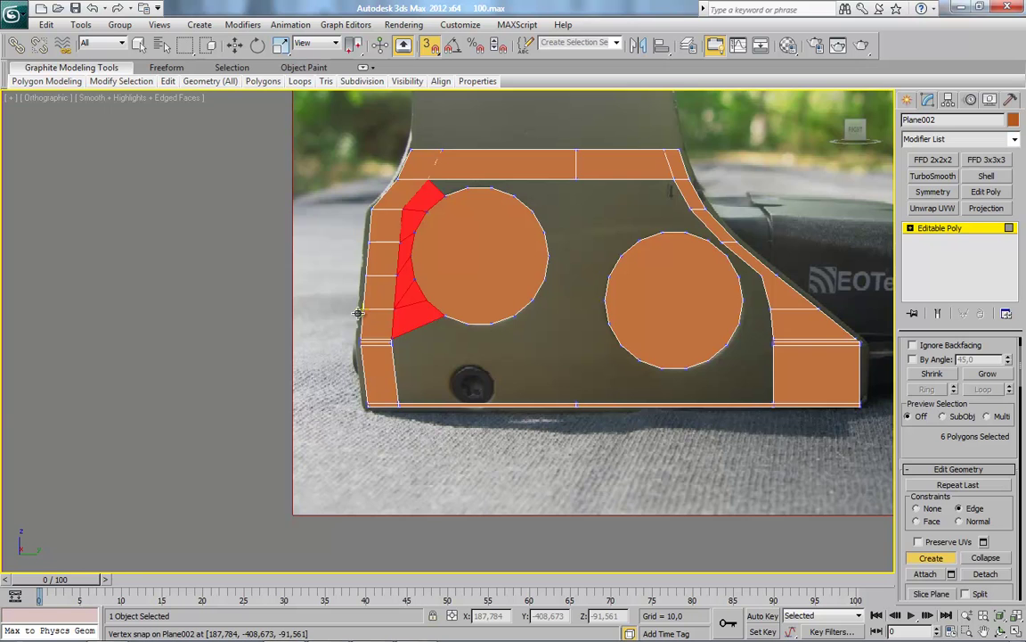
scroll(429, 338, "up", 2)
scroll(458, 298, "up", 2)
scroll(430, 245, "up", 2)
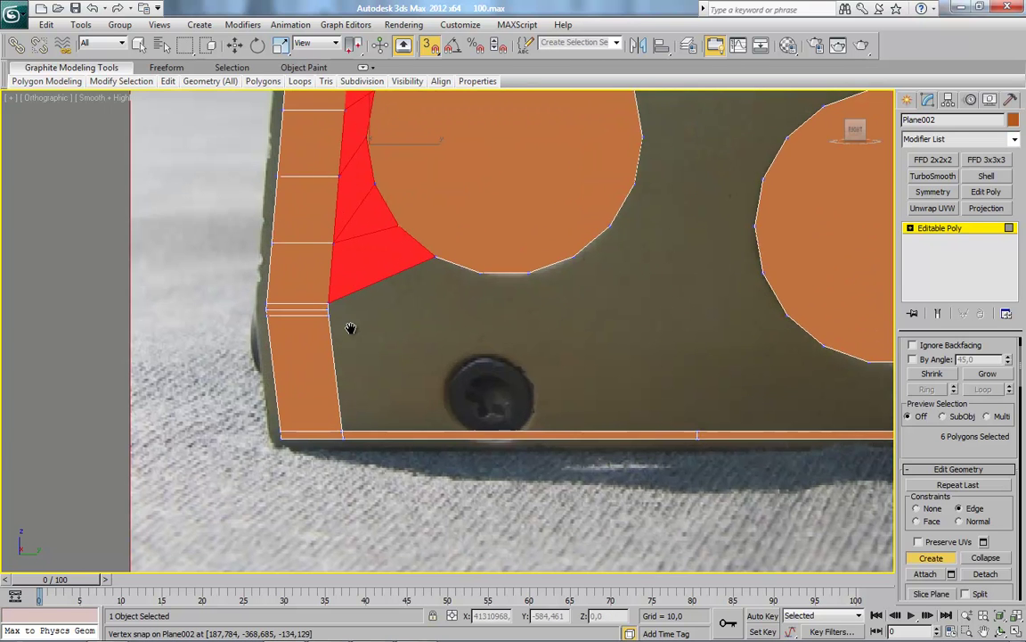
scroll(351, 328, "up", 1)
scroll(350, 328, "down", 1)
scroll(394, 337, "down", 3)
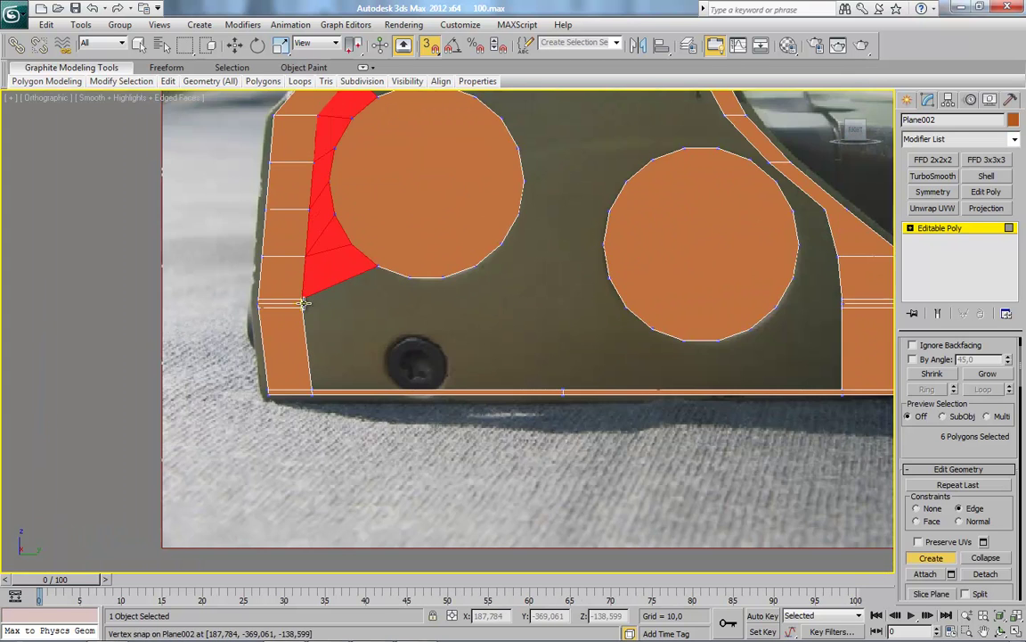
middle_click_drag(483, 345, 448, 346)
scroll(448, 346, "up", 2)
middle_click_drag(452, 418, 488, 373)
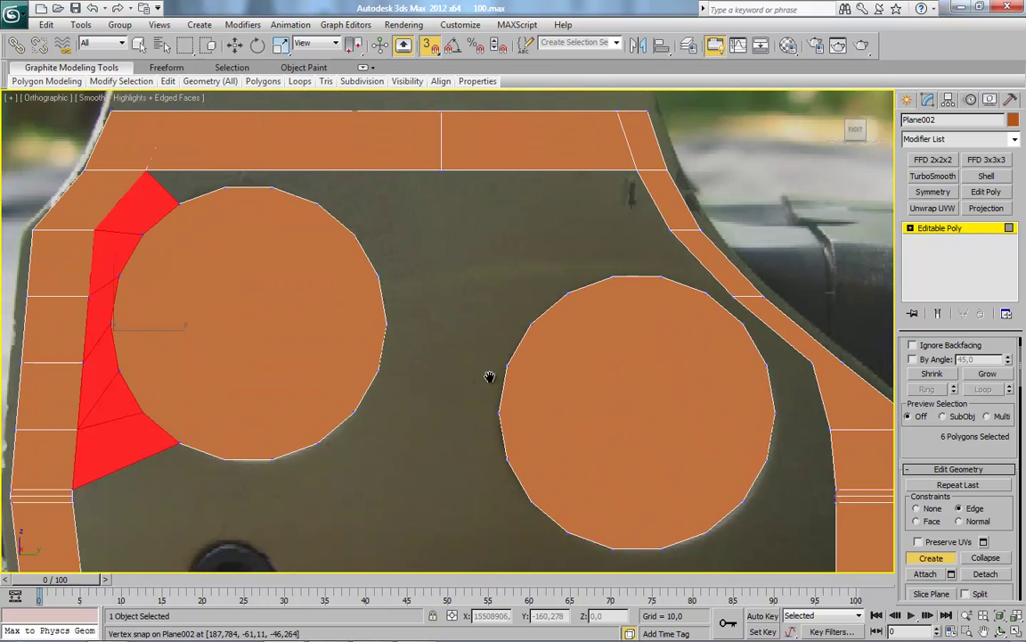
Create a polygon bridging the left and right knob circles.
left_click(399, 321)
left_click(517, 358)
left_click(512, 408)
left_click(392, 366)
left_click(398, 321)
Add the upper bridging quads between the two circles.
left_click(398, 321)
left_click(392, 274)
left_click(542, 318)
left_click(519, 360)
left_click(543, 318)
left_click(579, 287)
left_click(368, 236)
right_click(392, 272)
left_click(370, 230)
left_click(579, 288)
left_click(542, 318)
Fill the gaps under the top strip with triangles from the left circle's top vertices.
left_click(454, 166)
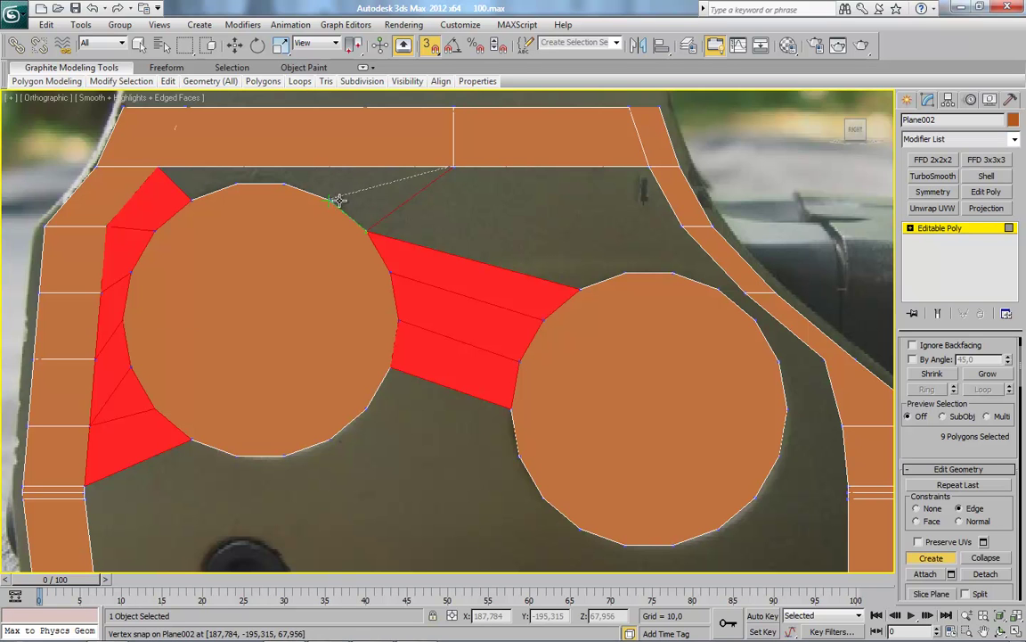
double_click(330, 199)
left_click(453, 167)
left_click(285, 185)
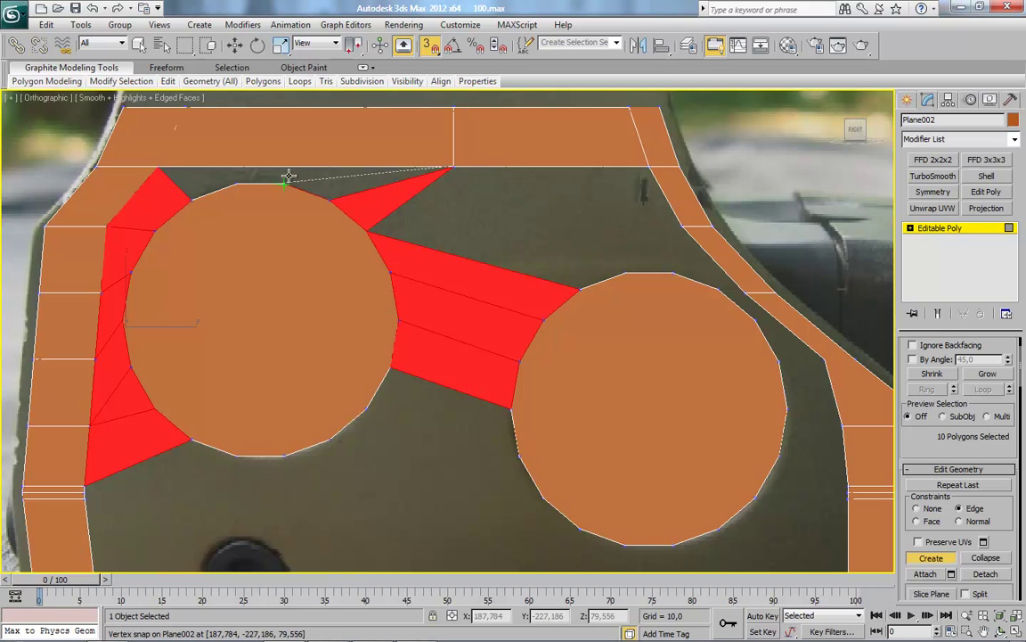
double_click(324, 190)
left_click(236, 184)
double_click(236, 184)
left_click(453, 167)
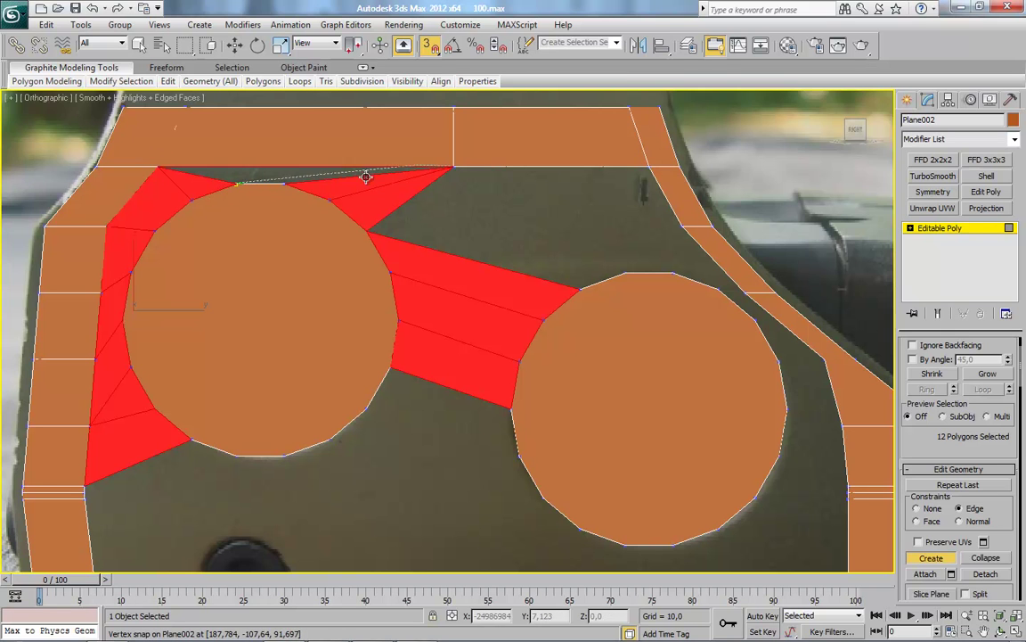
double_click(294, 184)
Fill the area above the right circle up to the top-right slanted strip.
left_click(622, 272)
left_click(453, 167)
double_click(367, 232)
left_click(672, 274)
left_click(647, 168)
left_click(681, 227)
double_click(626, 271)
left_click(647, 169)
double_click(454, 167)
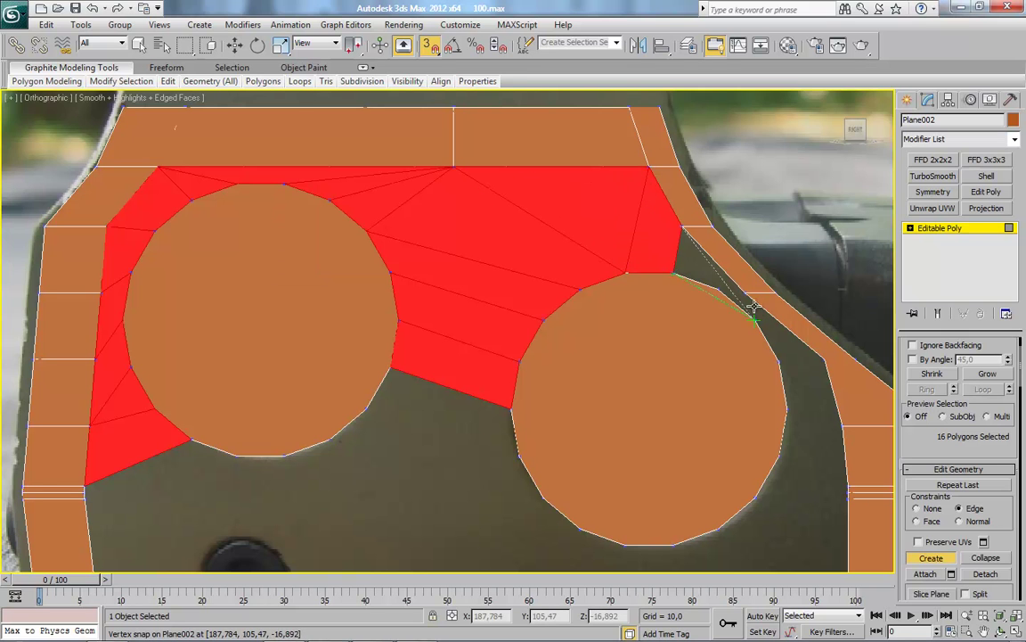
double_click(734, 294)
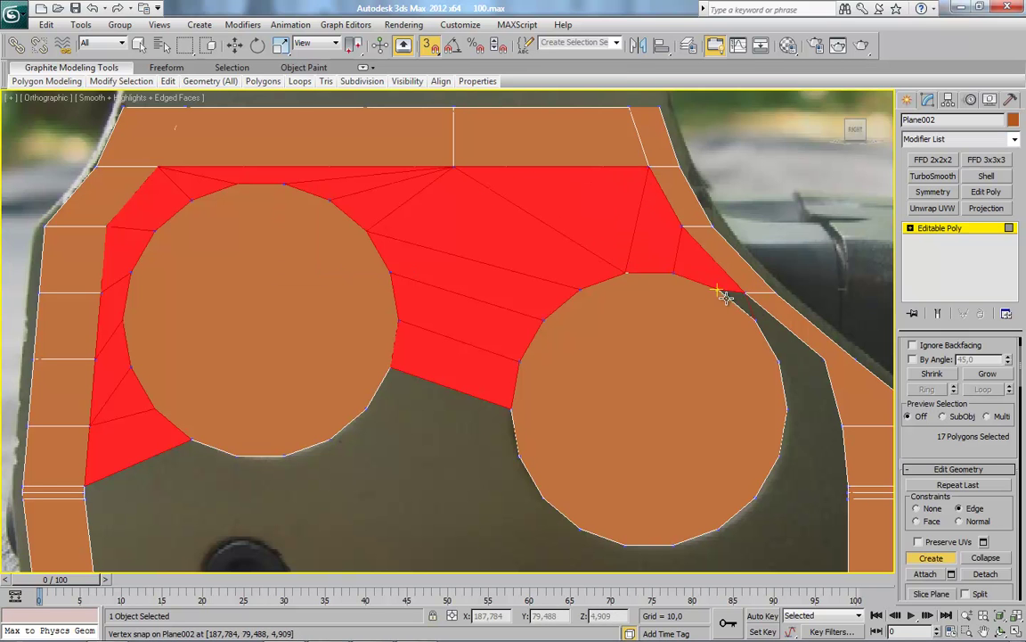
double_click(752, 308)
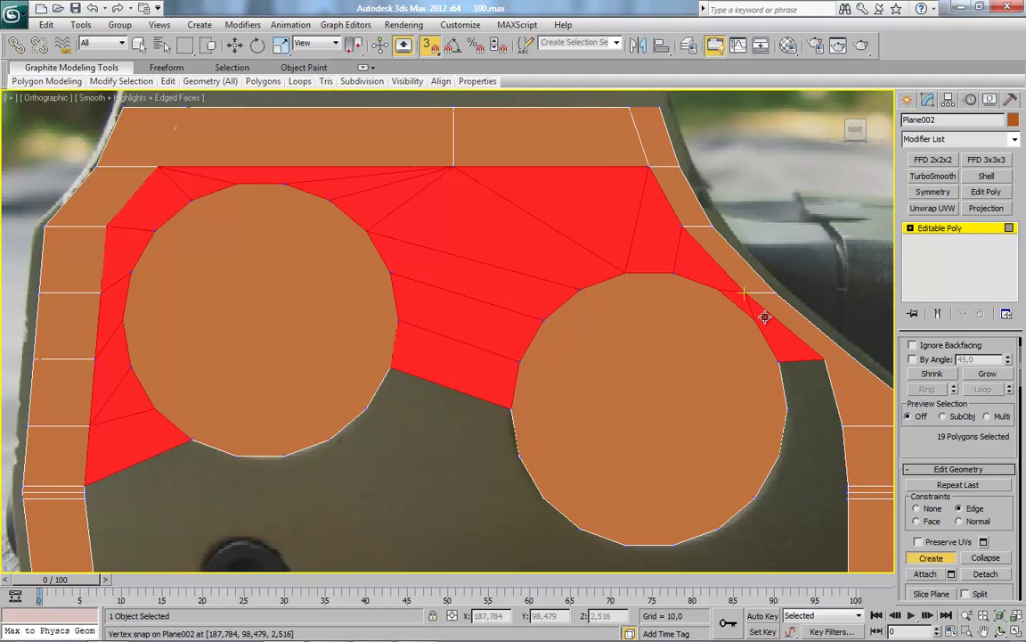
Create two quads between the right circle and the slanted strip.
middle_click_drag(814, 398, 646, 268)
left_click(658, 234)
left_click(675, 298)
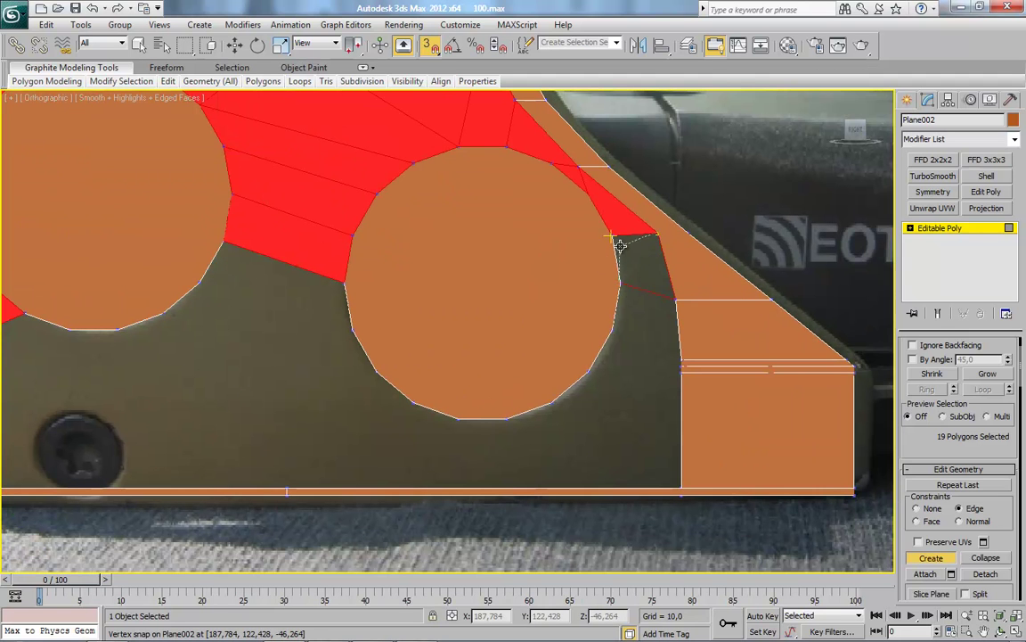
double_click(619, 286)
left_click(611, 330)
left_click(617, 285)
left_click(675, 299)
double_click(681, 361)
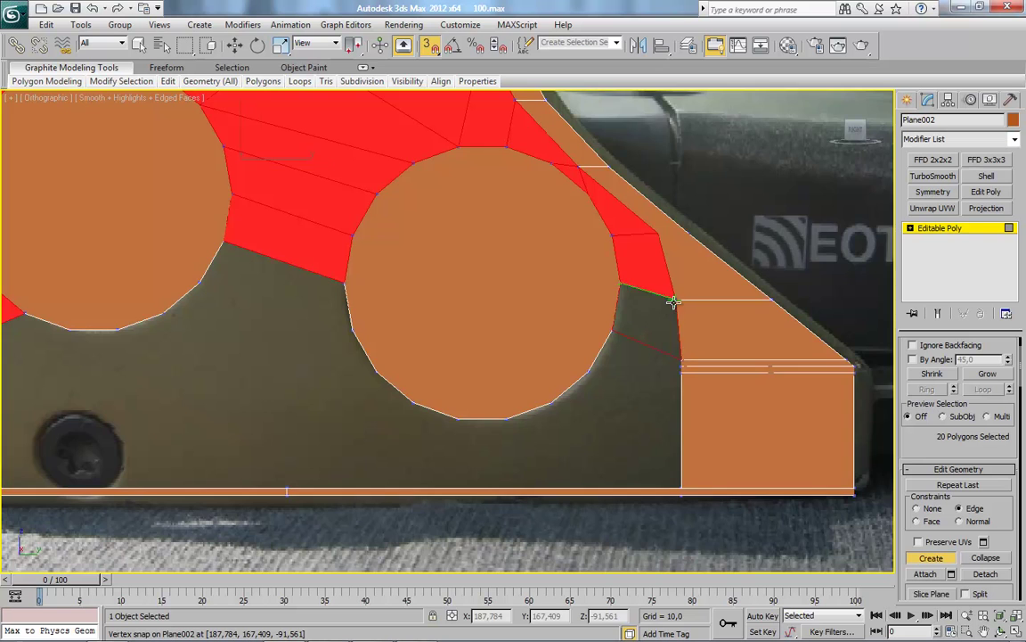
Add a quad filling the remaining gap beside the right circle.
scroll(531, 313, "up", 4)
left_click(503, 293)
left_click(549, 215)
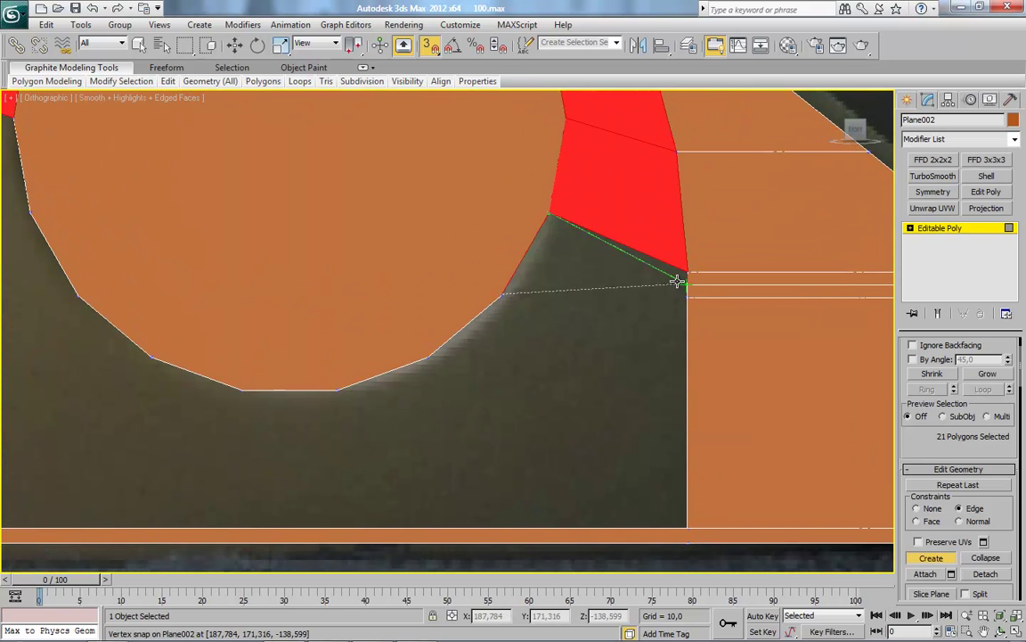
double_click(684, 292)
scroll(566, 341, "down", 4)
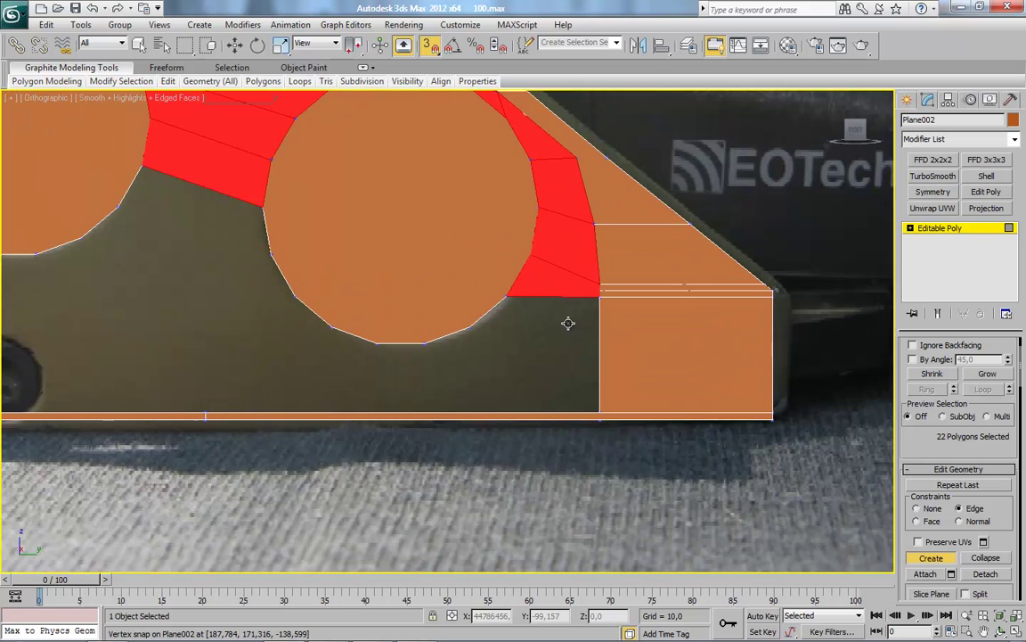
scroll(534, 334, "up", 3)
left_click(482, 314)
Connect the right circle to the bottom corner with a polygon and a triangle.
left_click(661, 432)
left_click(482, 313)
left_click(472, 314)
left_click(661, 433)
left_click(414, 334)
Fill the dark area under the right circle along the bottom edge.
scroll(401, 339, "down", 1)
mouse_move(269, 396)
middle_mouse_down()
mouse_move(409, 376)
mouse_move(493, 397)
middle_mouse_up()
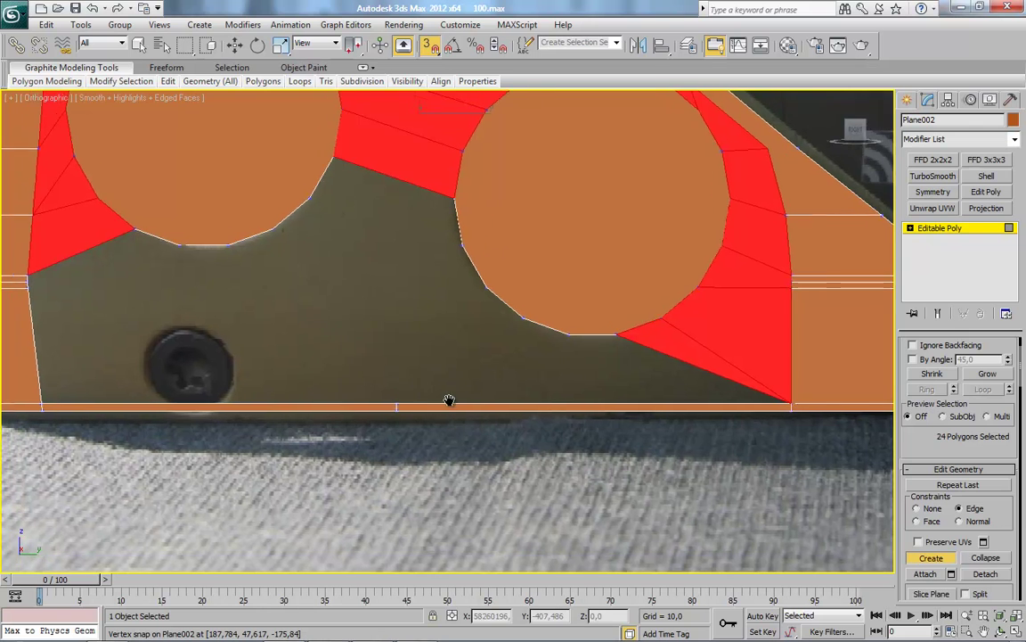
left_click(414, 420)
left_click(809, 416)
left_click(631, 348)
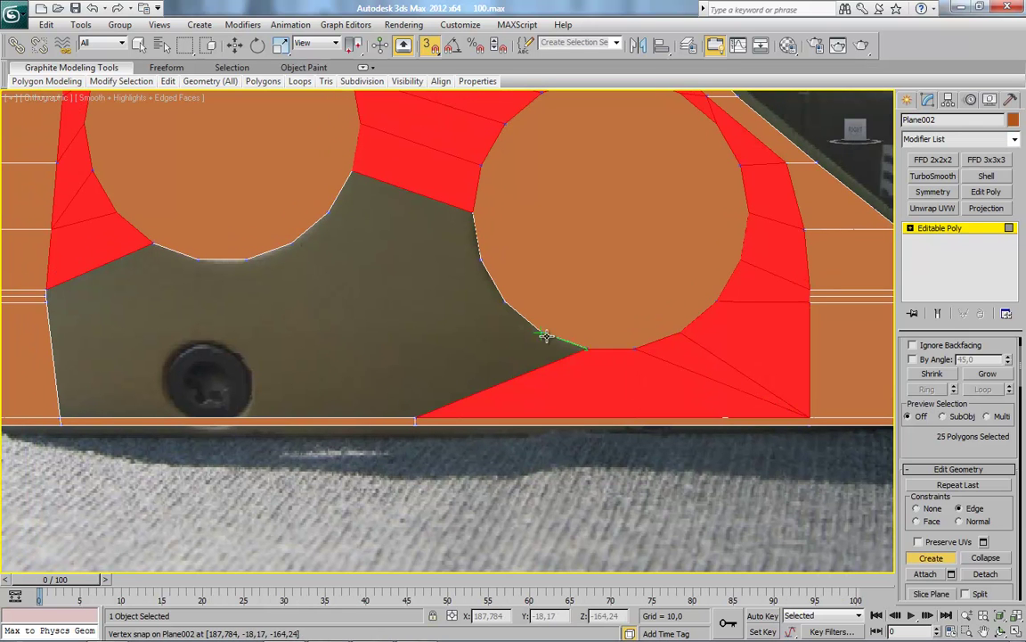
left_click(415, 420)
left_click(539, 334)
left_click(414, 417)
left_click(503, 303)
left_click(481, 260)
left_click(412, 412)
Span the left circle's lower vertices down to the plate's bottom-left corner.
middle_click_drag(356, 332, 340, 339)
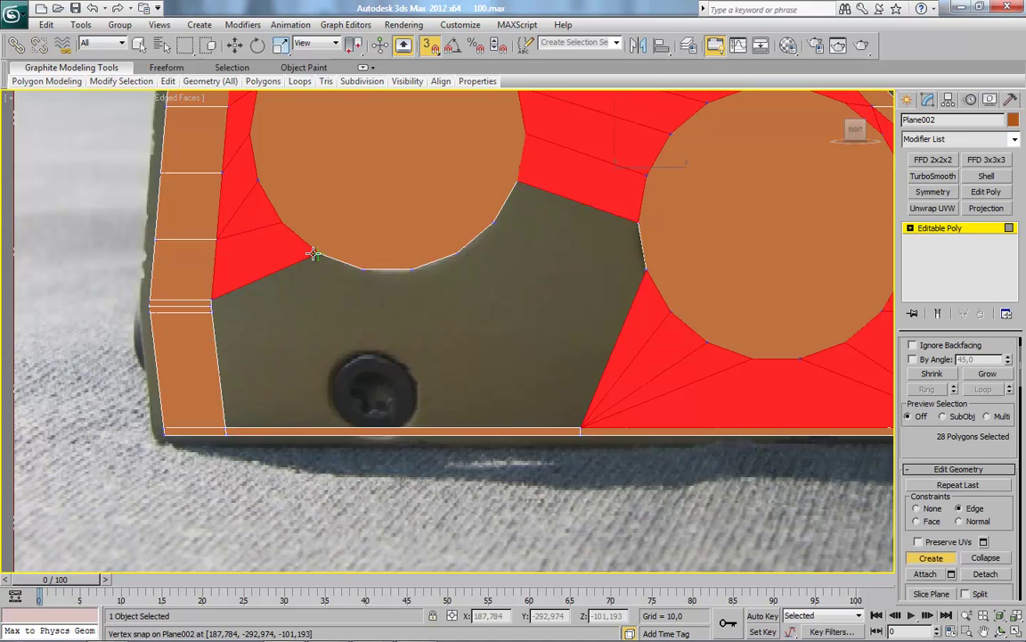
left_click(212, 303)
left_click(225, 426)
left_click(363, 267)
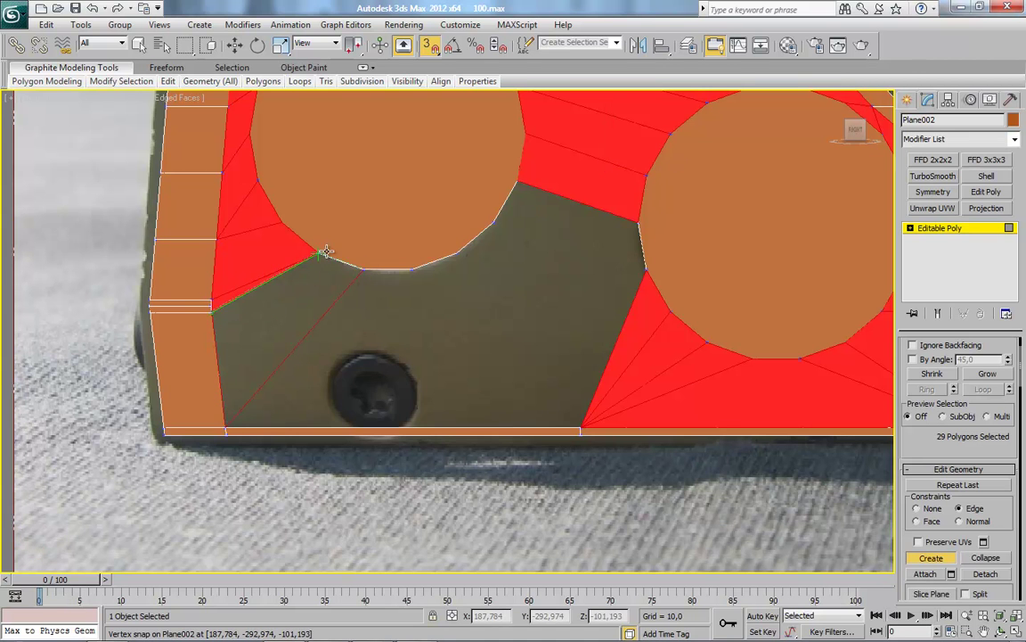
left_click(319, 254)
left_click(234, 419)
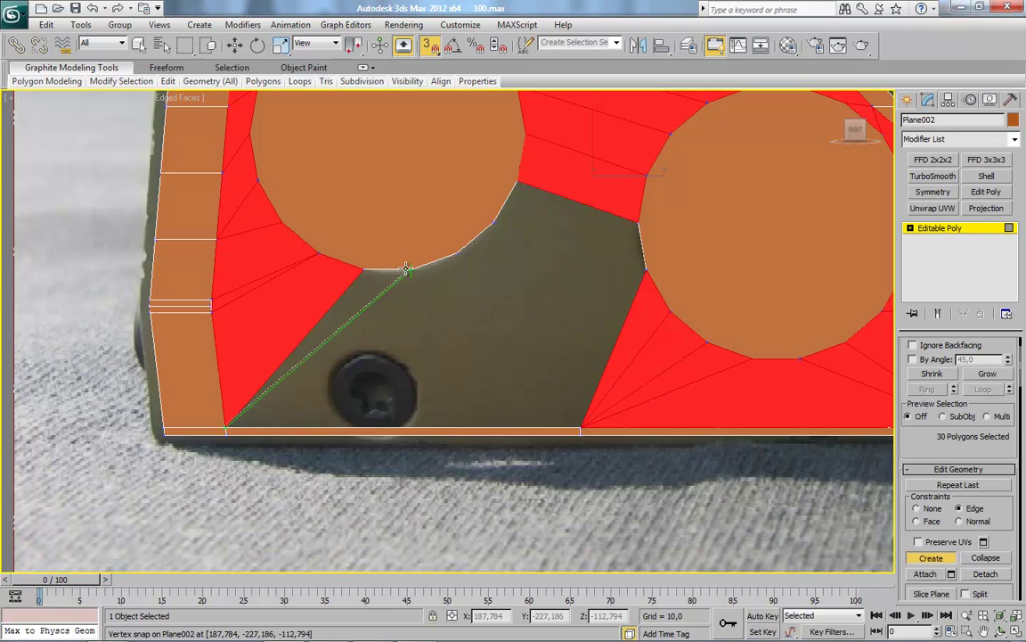
left_click(411, 268)
left_click(362, 267)
left_click(233, 420)
Fill the strip along the bottom beneath and between the two holes.
left_click(234, 419)
left_click(581, 425)
left_click(458, 255)
double_click(402, 272)
left_click(495, 224)
left_click(645, 267)
left_click(580, 424)
double_click(458, 255)
Close the remaining gap between the two circles with a polygon.
left_click(509, 201)
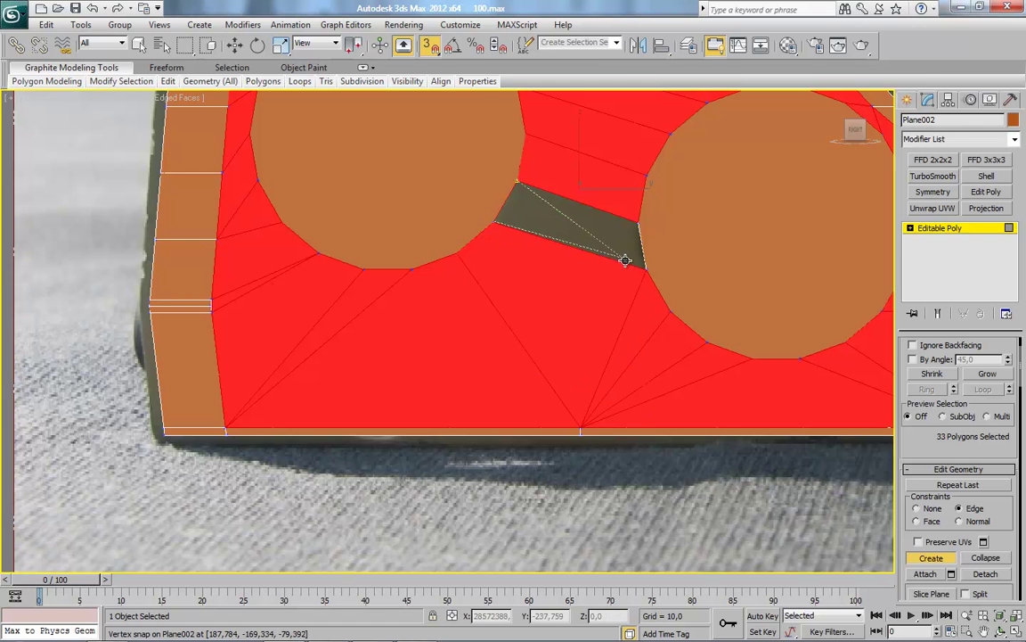
left_click(638, 223)
left_click(645, 267)
left_click(494, 224)
left_click(517, 183)
scroll(501, 280, "down", 3)
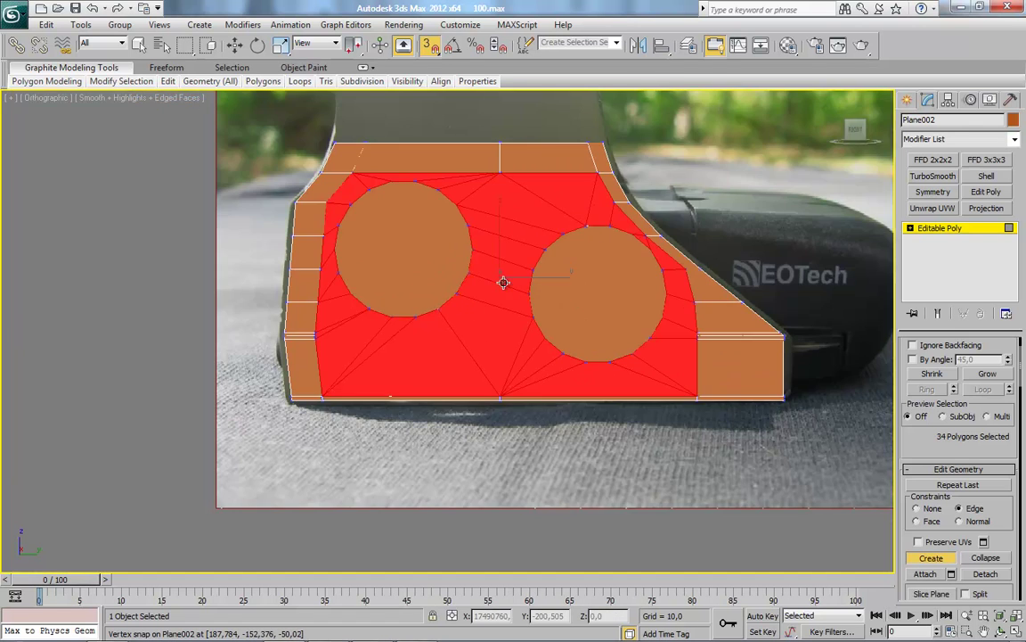
scroll(659, 309, "up", 2)
Select all the plate's vertices and weld them with a 2,238 threshold.
key("4")
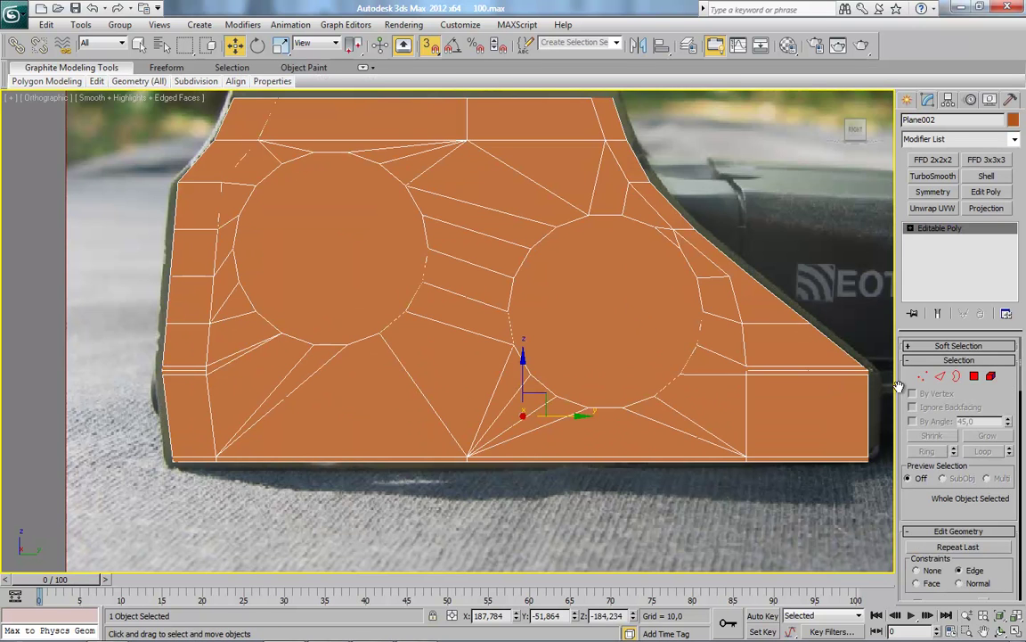
key("1")
right_click(643, 196)
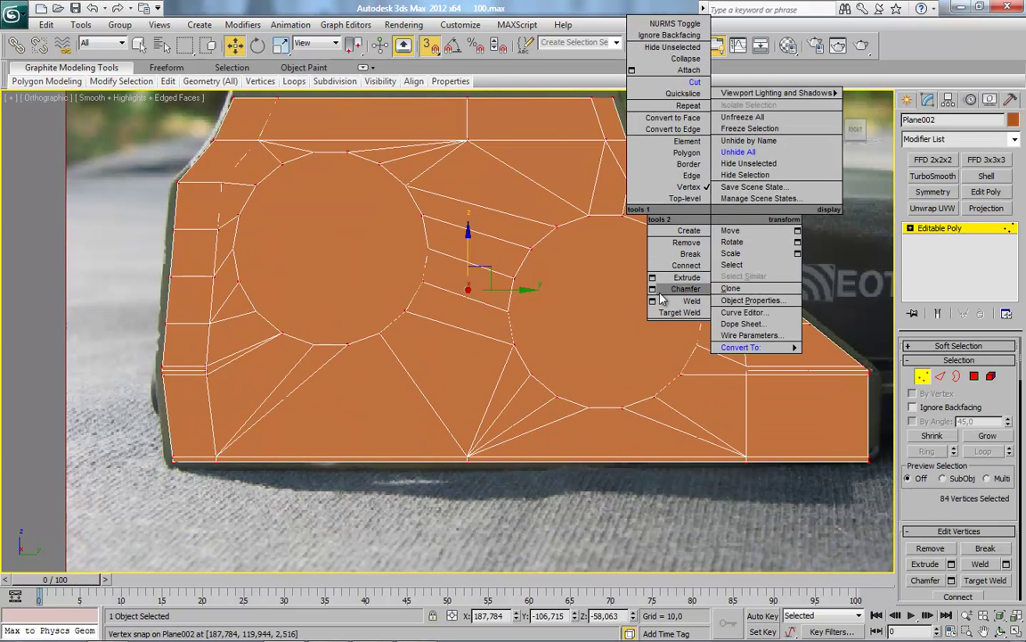
left_click(593, 263)
left_click_drag(463, 339, 457, 337)
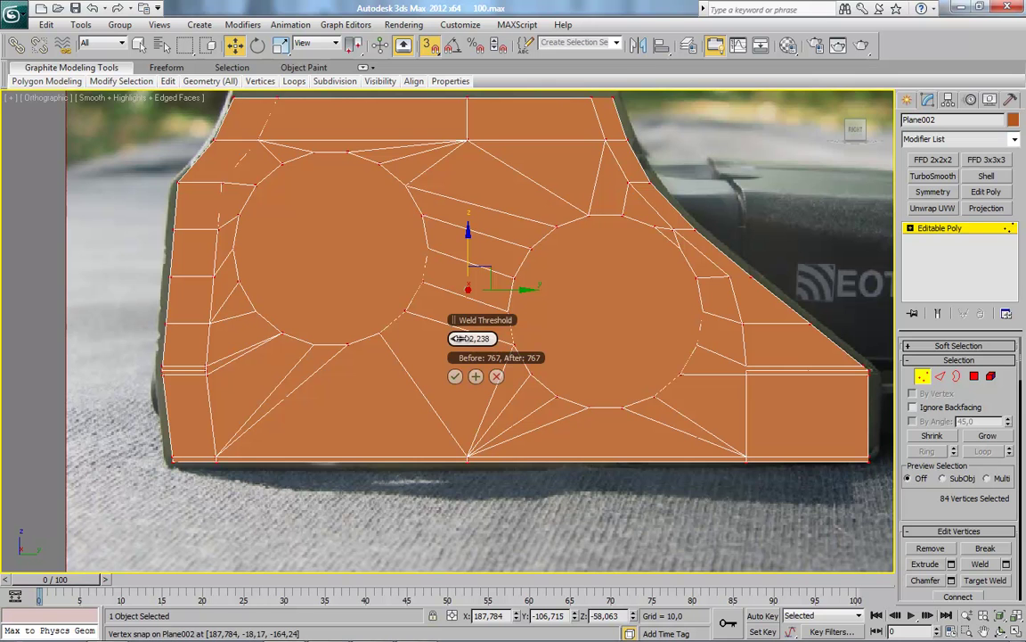
left_click(455, 377)
Check the plate's open borders and make the mesh see-through with Alt+X.
middle_click_drag(499, 431, 487, 449)
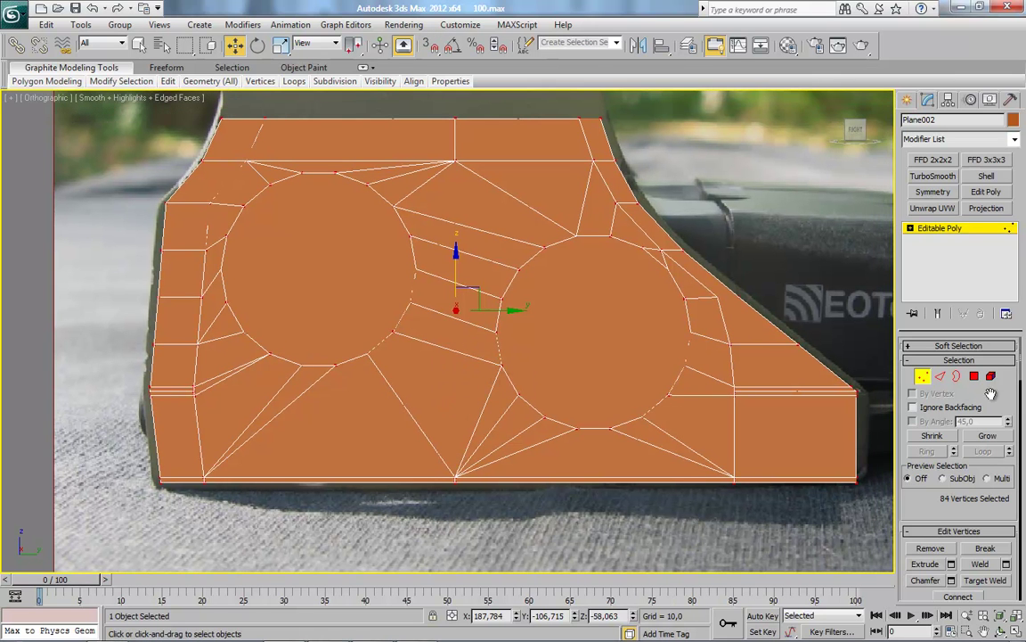
left_click(956, 376)
scroll(579, 419, "up", 2)
scroll(571, 427, "up", 5)
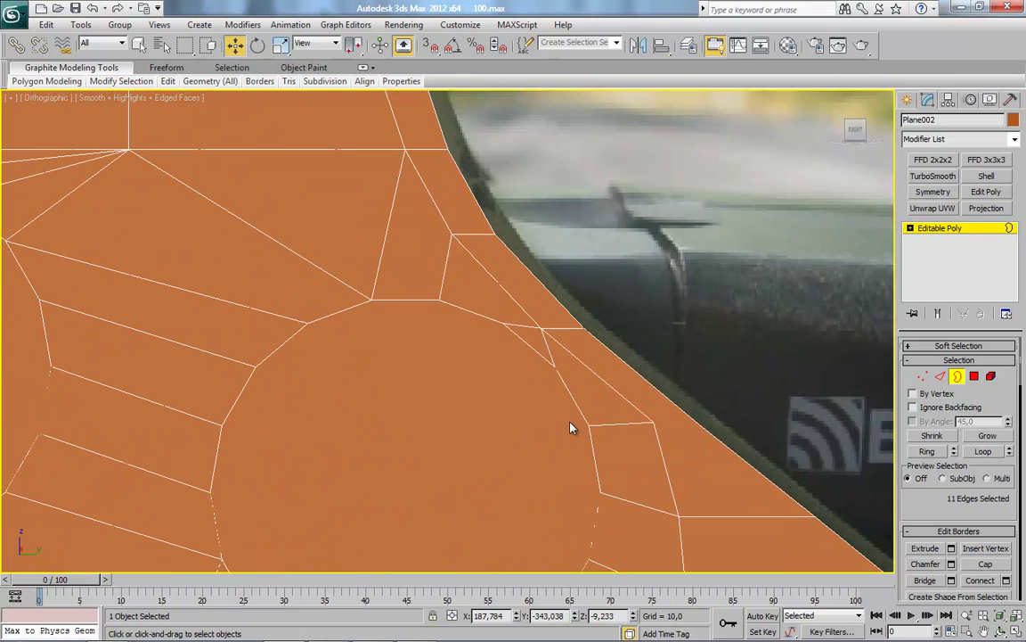
scroll(441, 378, "down", 6)
scroll(522, 413, "up", 1)
middle_click_drag(559, 404, 634, 403)
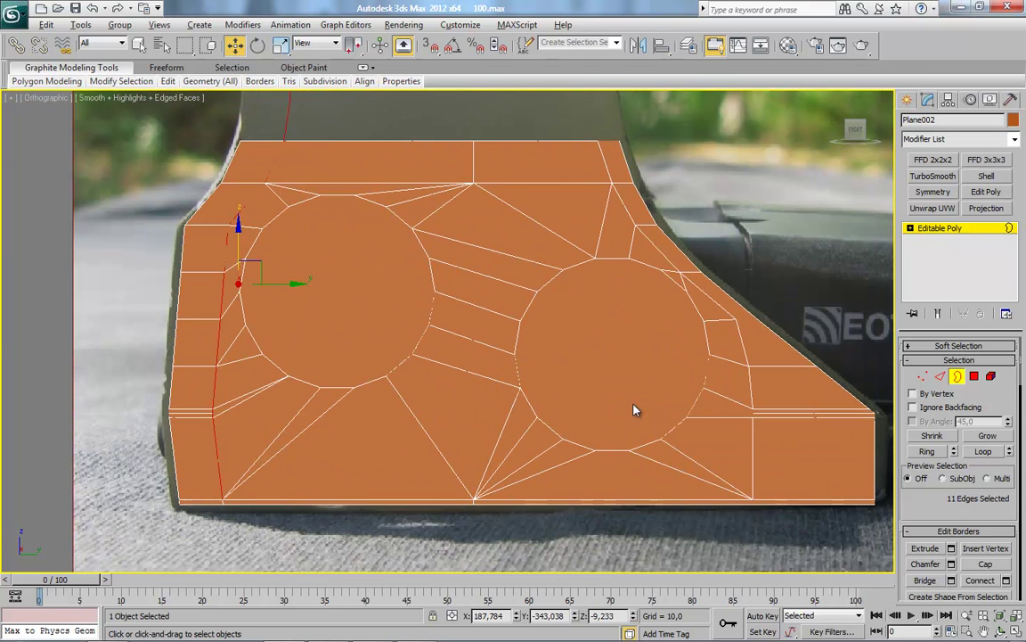
key("alt+x")
scroll(623, 419, "up", 1)
scroll(621, 429, "up", 2)
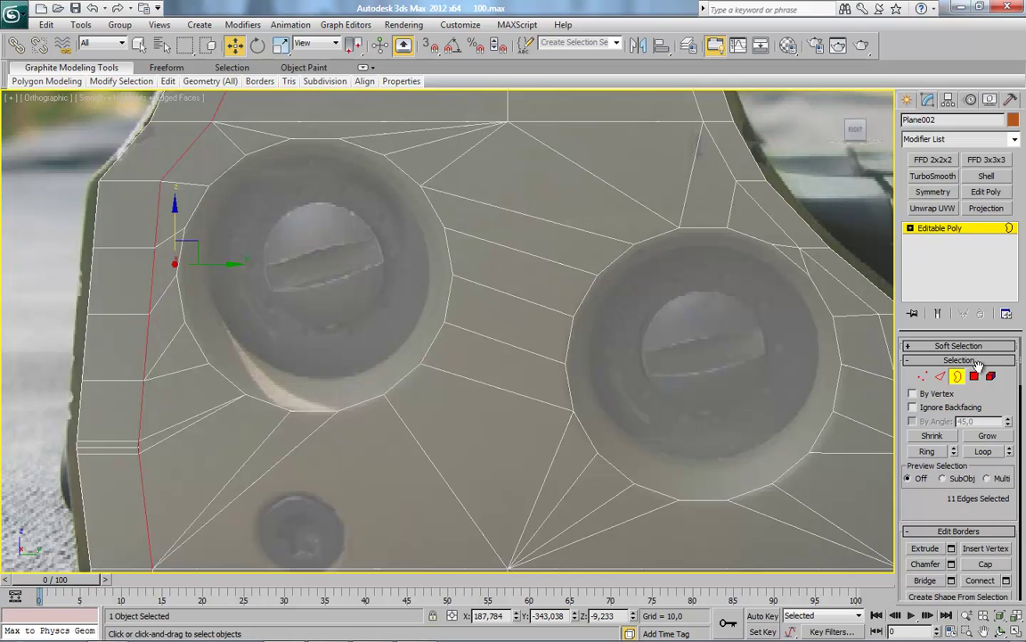
left_click(975, 375)
Invert the selection to the two hole faces and inset them by 4,024.
key("ctrl+i")
right_click(302, 254)
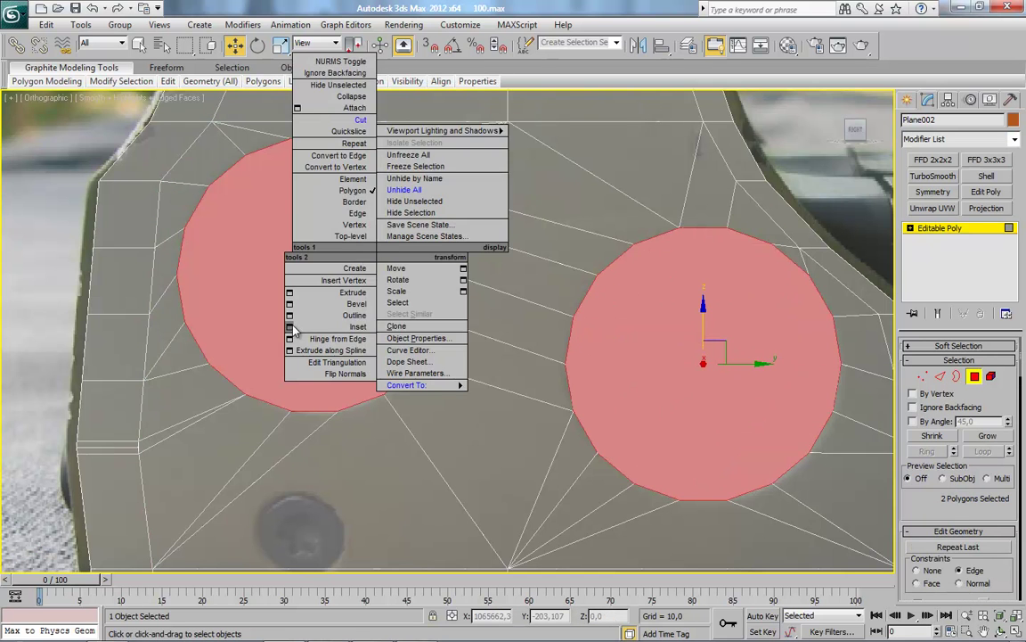
left_click(290, 327)
left_click_drag(458, 358, 459, 357)
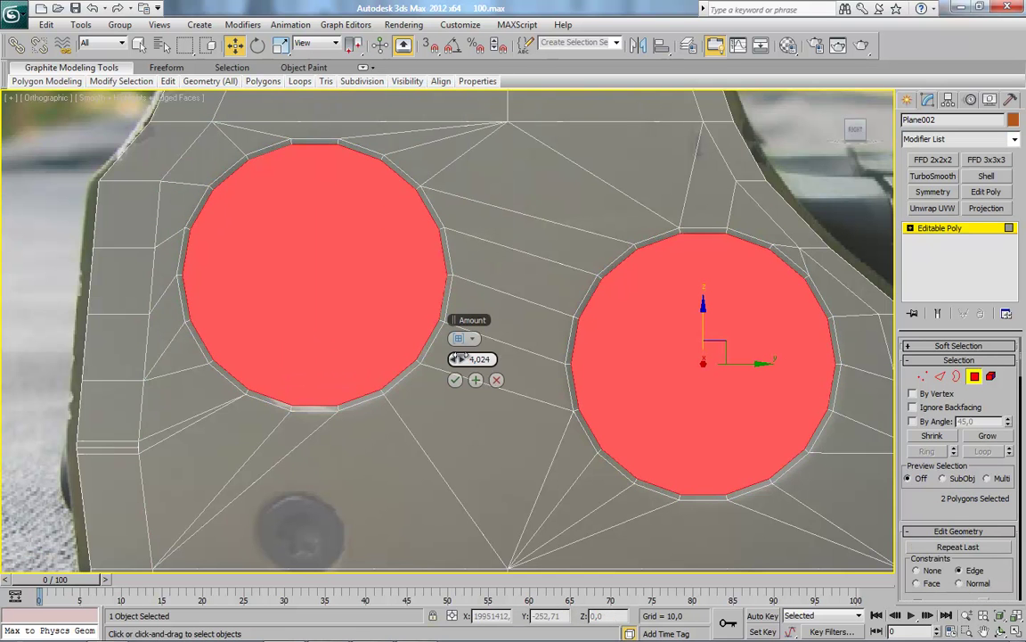
left_click(454, 380)
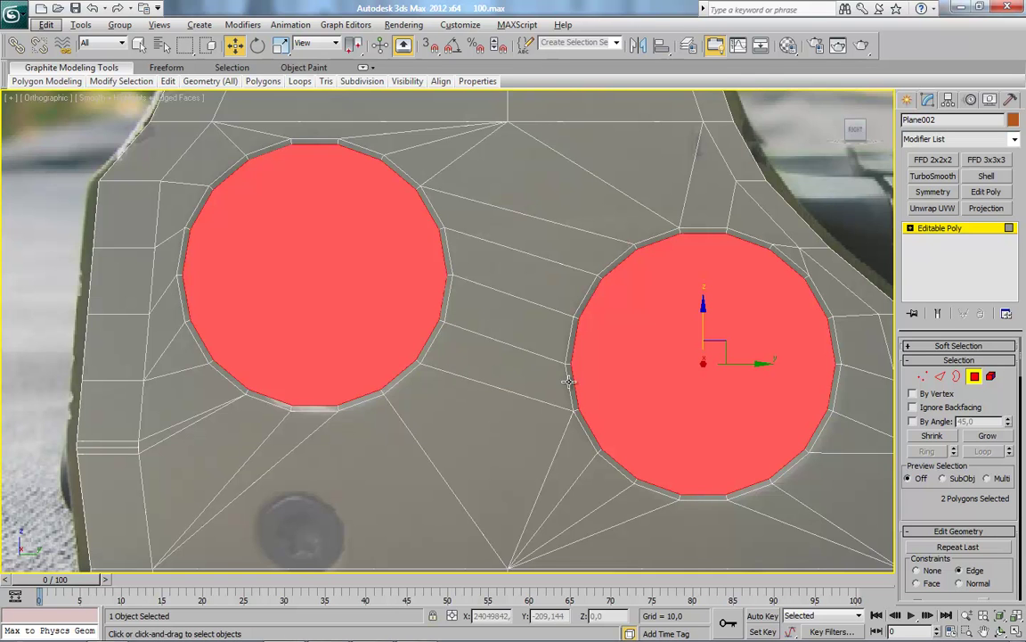
Bevel both hole faces with zero height and a negative outline.
key("alt+x")
key("alt+x")
right_click(650, 304)
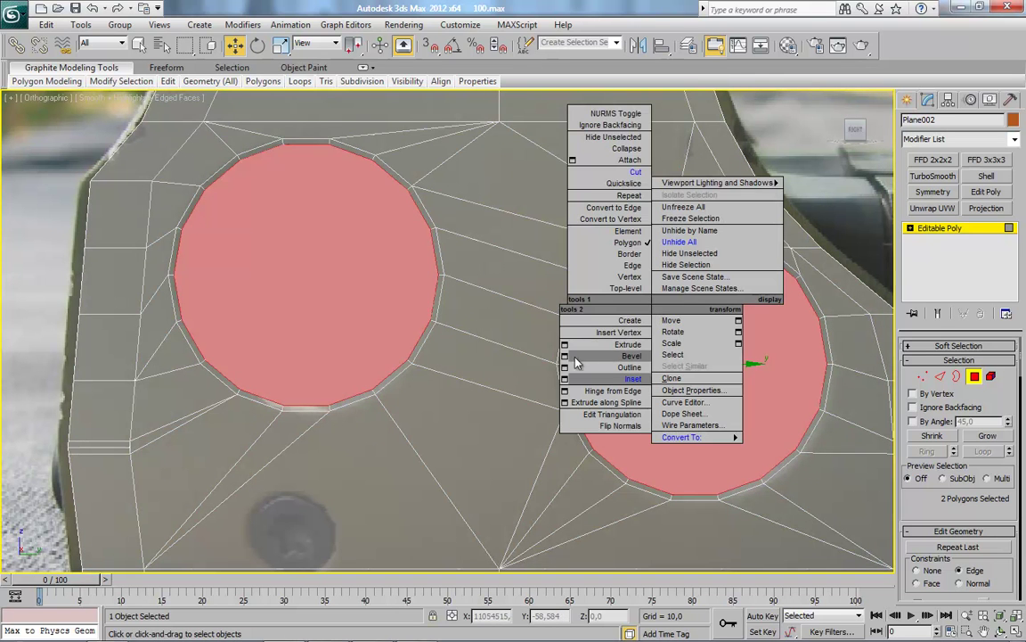
left_click(569, 357)
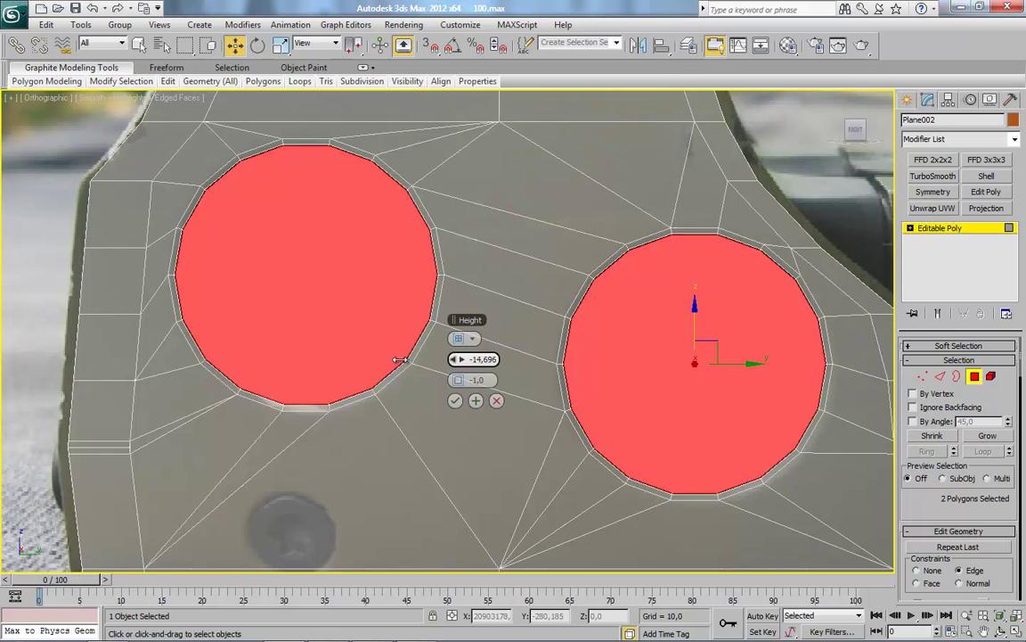
right_click(459, 359)
mouse_move(459, 380)
left_mouse_down()
mouse_move(416, 385)
mouse_move(440, 380)
left_mouse_up()
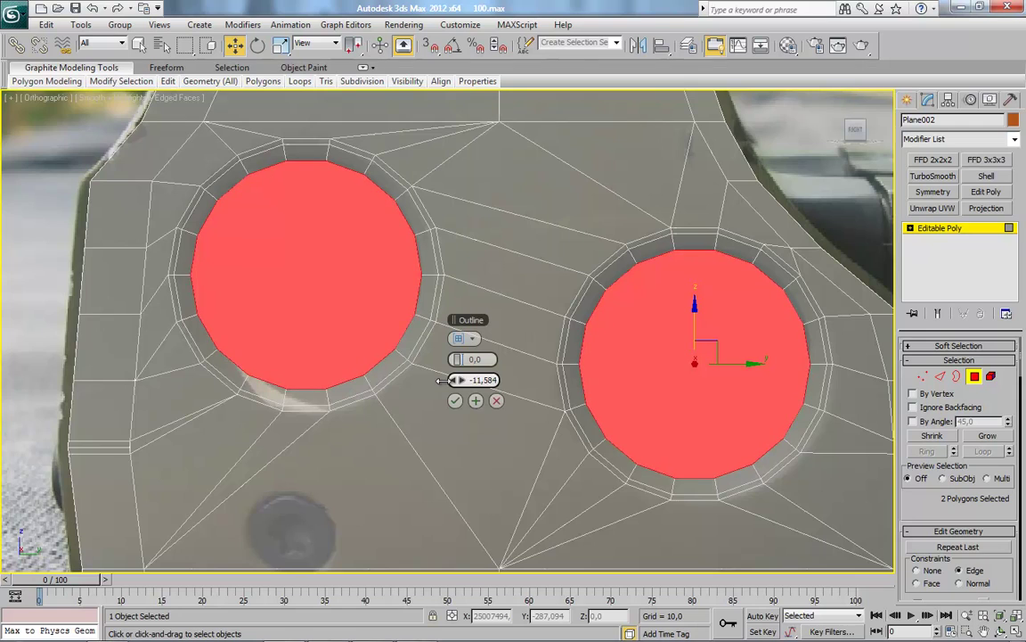
mouse_move(350, 340)
middle_mouse_down("alt")
mouse_move(401, 350)
mouse_move(402, 367)
mouse_move(440, 374)
middle_mouse_up("alt")
left_click(455, 401)
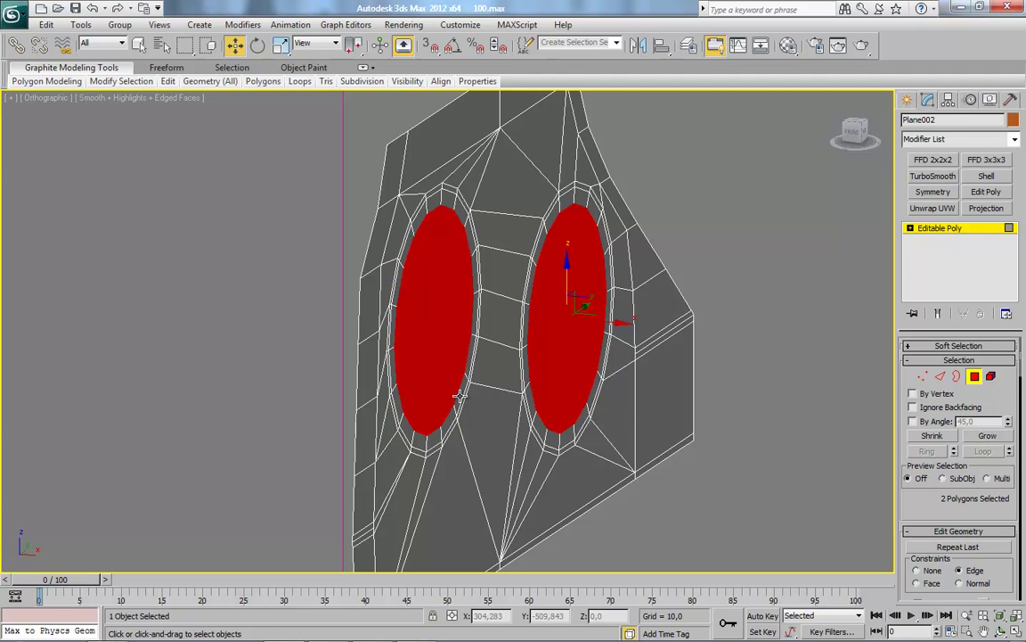
Unhide the shroud and, in Front view, move both hole faces about -10 along X.
key("alt+q")
middle_click_drag(463, 398, 770, 215, "alt")
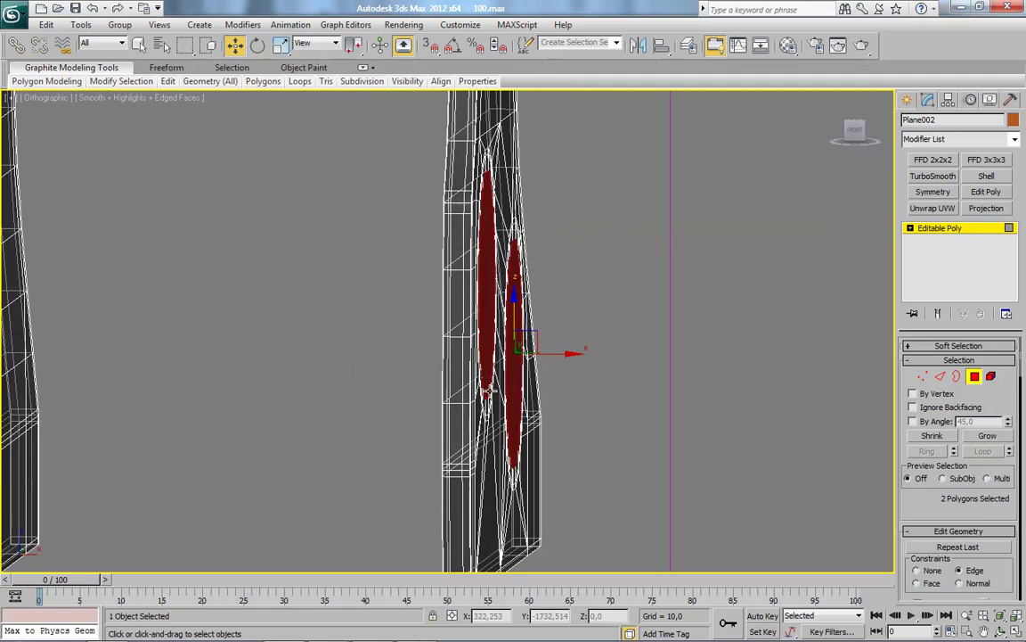
left_click(854, 131)
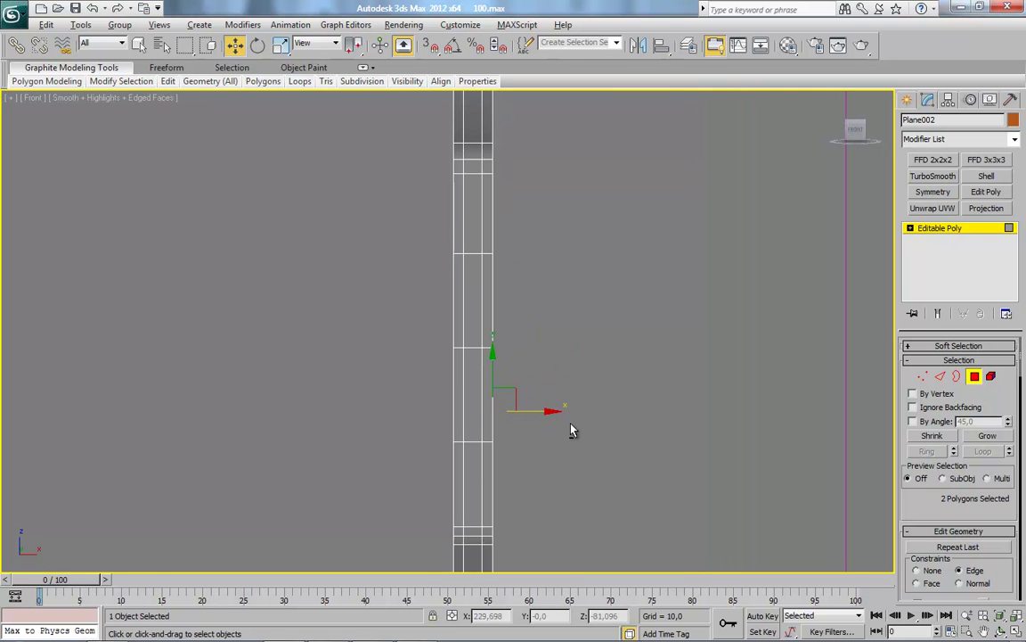
key("shift+z")
scroll(889, 472, "down", 2)
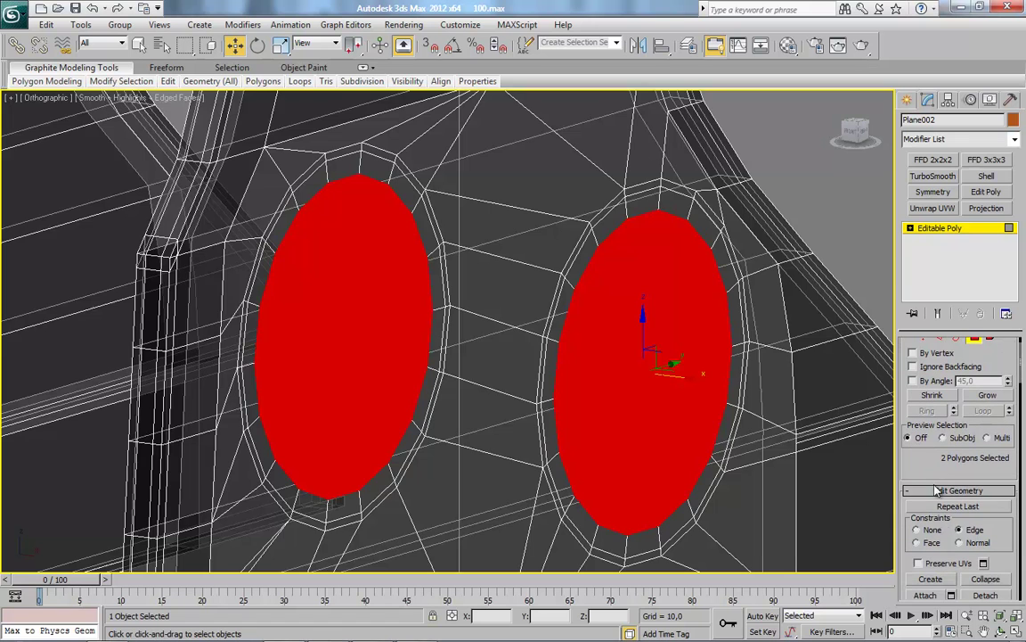
left_click(857, 131)
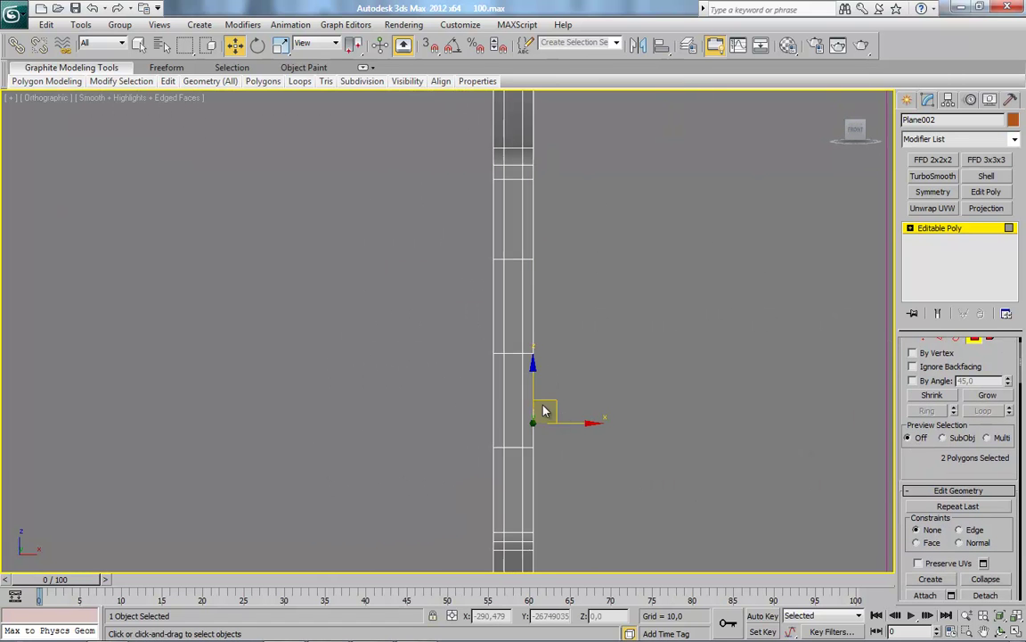
left_click_drag(575, 422, 554, 423)
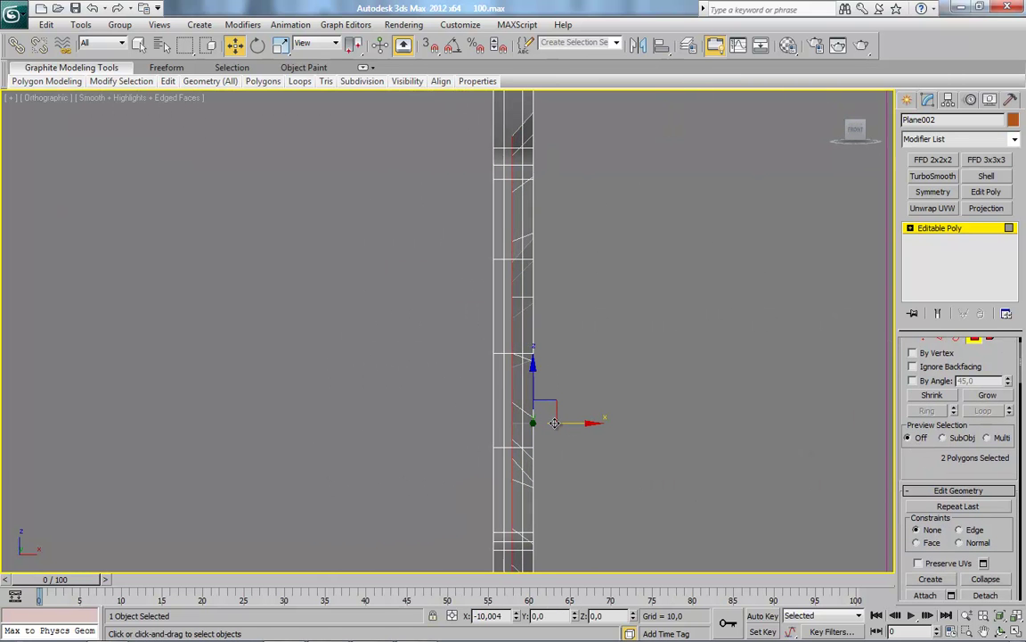
mouse_move(554, 422)
middle_mouse_down("alt")
mouse_move(531, 315)
mouse_move(614, 366)
mouse_move(585, 430)
mouse_move(574, 356)
mouse_move(452, 358)
mouse_move(552, 356)
mouse_move(578, 426)
mouse_move(578, 406)
mouse_move(624, 383)
middle_mouse_up("alt")
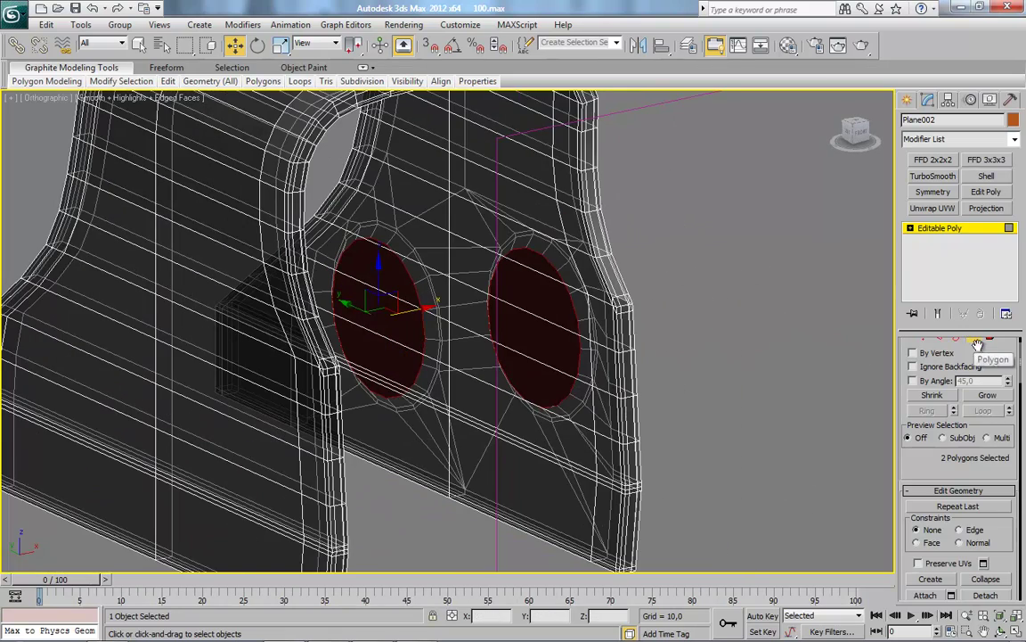
Select the flat faces covering the side plate, including the right column, and delete them.
left_click_drag(1005, 348, 1005, 412)
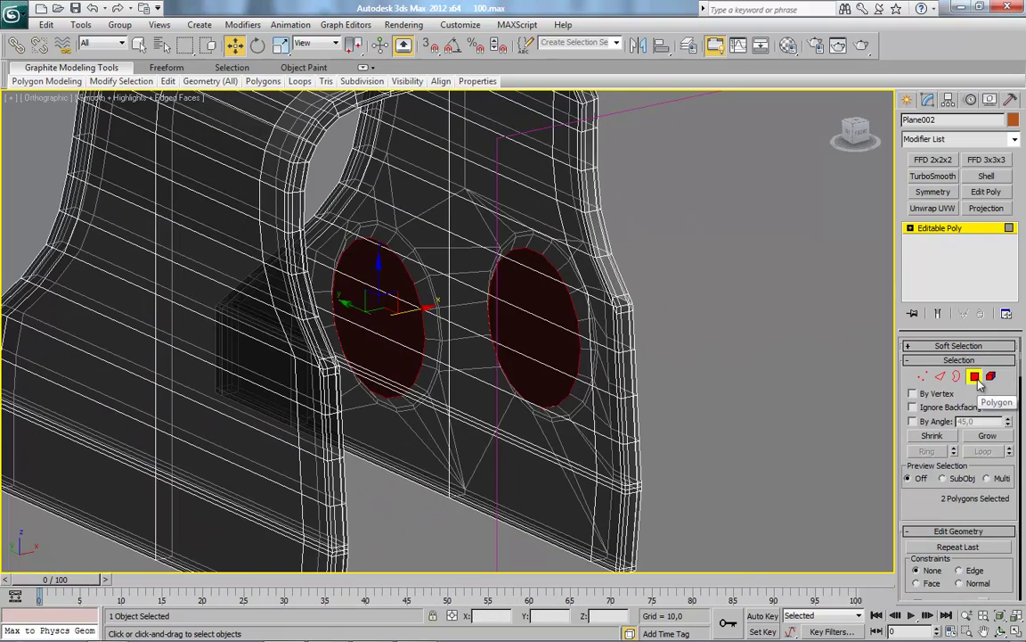
left_click(977, 378)
left_click(976, 377)
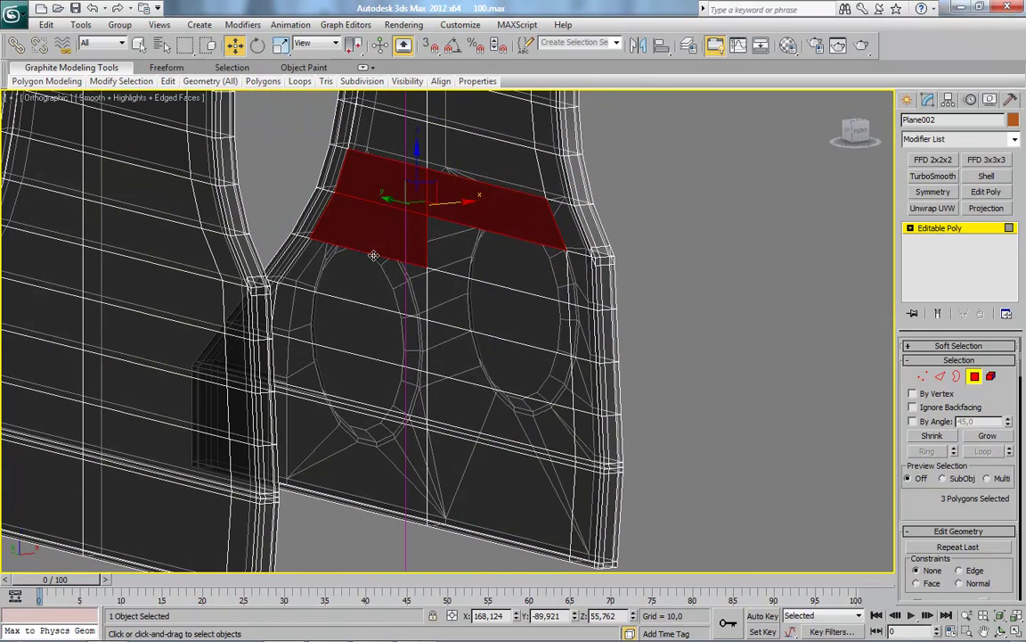
left_click(350, 363, "ctrl")
left_click(344, 408, "ctrl")
left_click(344, 414, "ctrl")
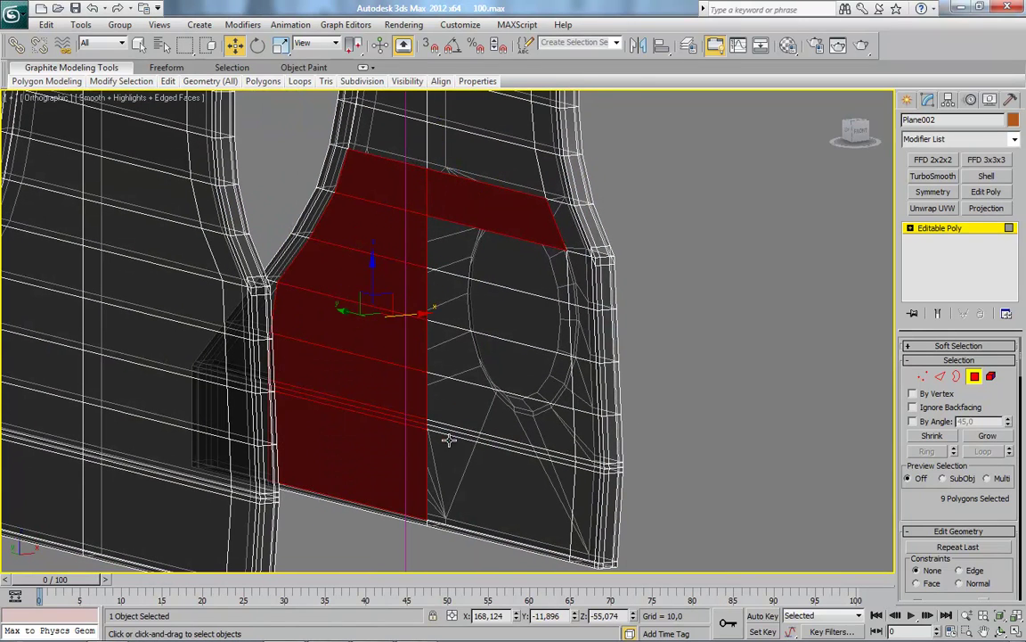
left_click(443, 430, "ctrl")
left_click(443, 417, "ctrl")
left_click(444, 410, "ctrl")
left_click(453, 365, "ctrl")
left_click(461, 312, "ctrl")
left_click(460, 270, "ctrl")
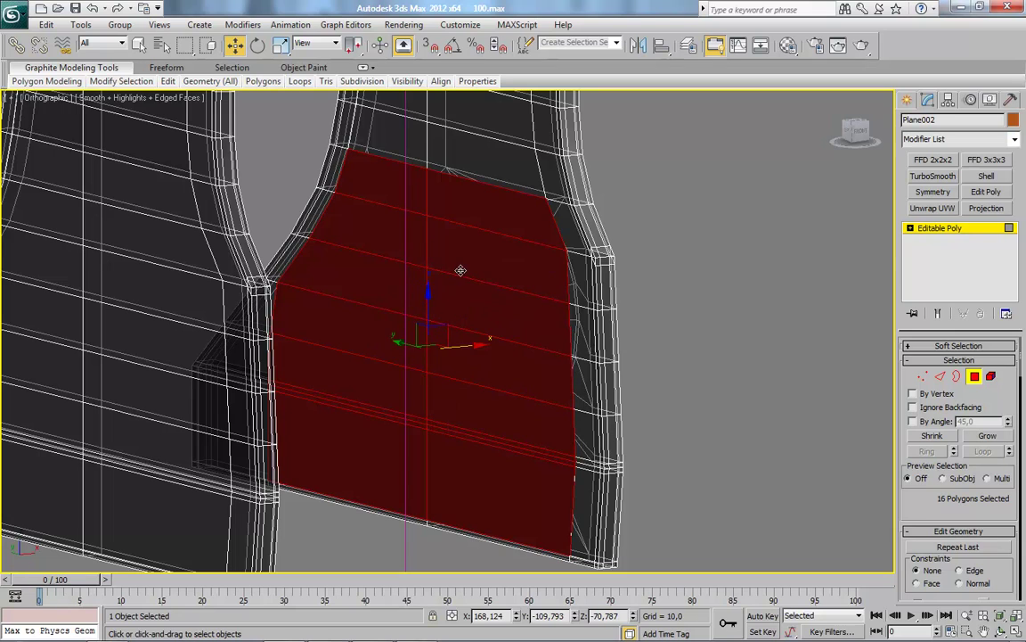
key("Delete")
Select the rings around both knob holes and grow the selection to the whole holed panel.
mouse_move(559, 349)
middle_mouse_down("alt")
mouse_move(430, 355)
mouse_move(481, 389)
mouse_move(449, 328)
mouse_move(442, 343)
middle_mouse_up("alt")
left_click(299, 377)
left_click(331, 369, "shift")
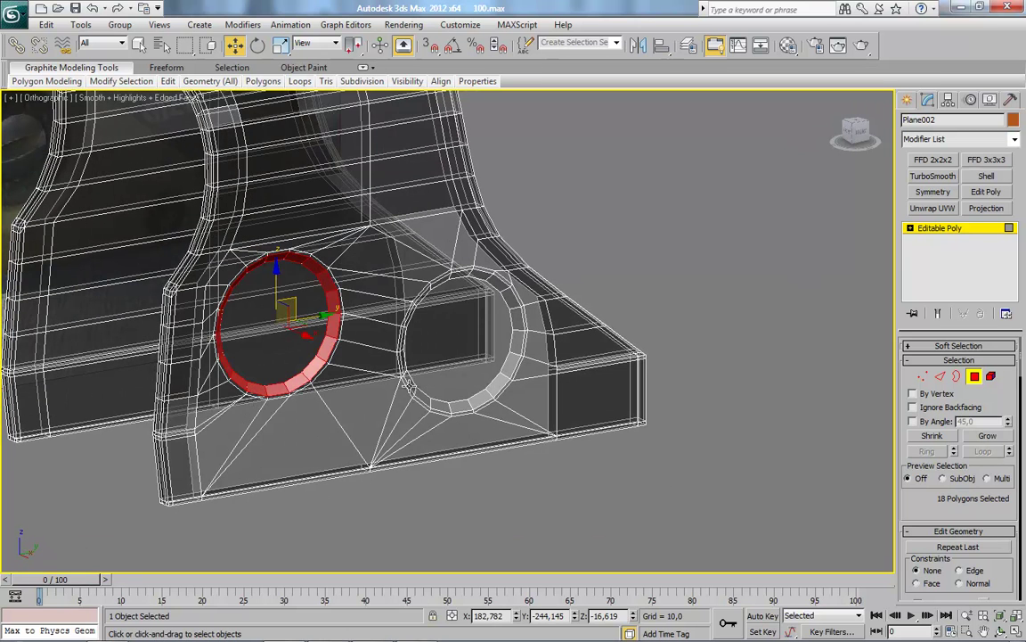
left_click(409, 381, "ctrl")
left_click(421, 400, "shift")
left_click(973, 438)
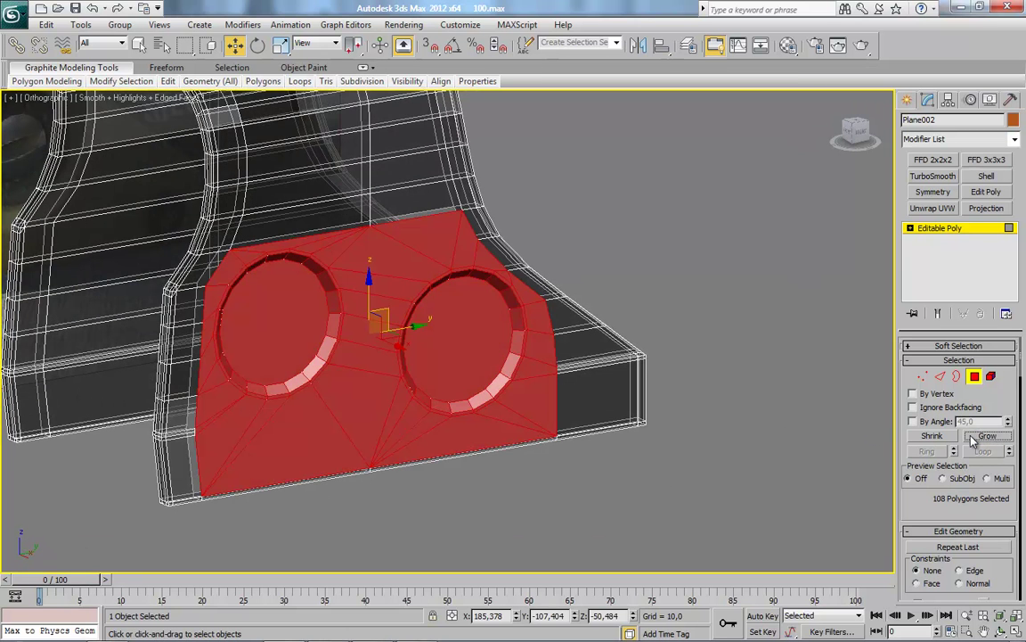
mouse_move(300, 409)
middle_mouse_down("alt")
mouse_move(318, 394)
mouse_move(454, 396)
middle_mouse_up("alt")
mouse_move(293, 401)
middle_mouse_down("alt")
mouse_move(356, 406)
mouse_move(297, 382)
mouse_move(286, 385)
mouse_move(446, 406)
middle_mouse_up("alt")
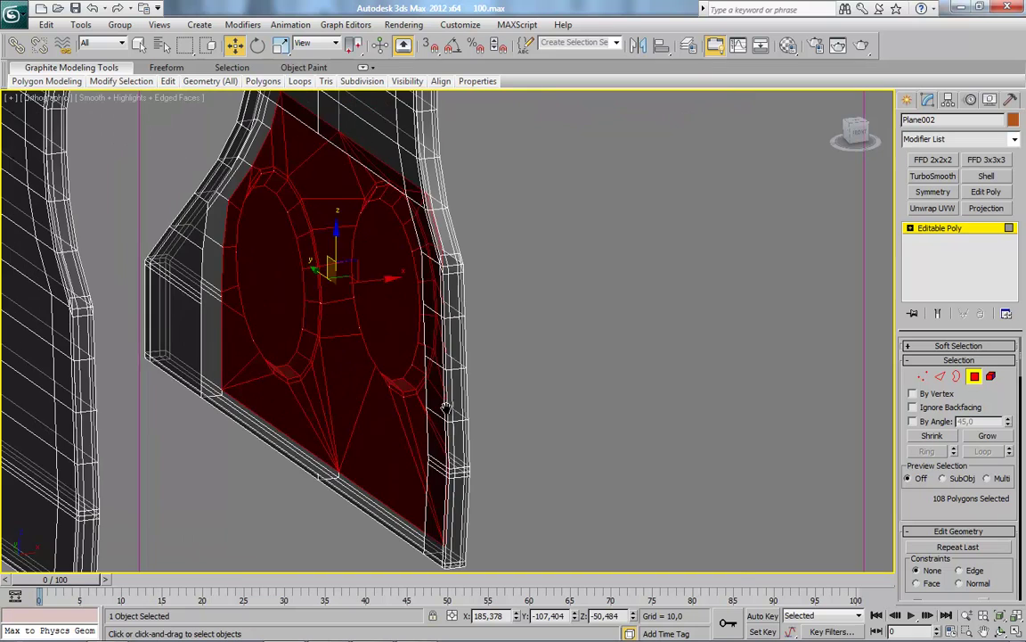
Clone the holed panel to an element and delete the two hole cap faces.
left_click_drag(378, 281, 294, 299, "shift")
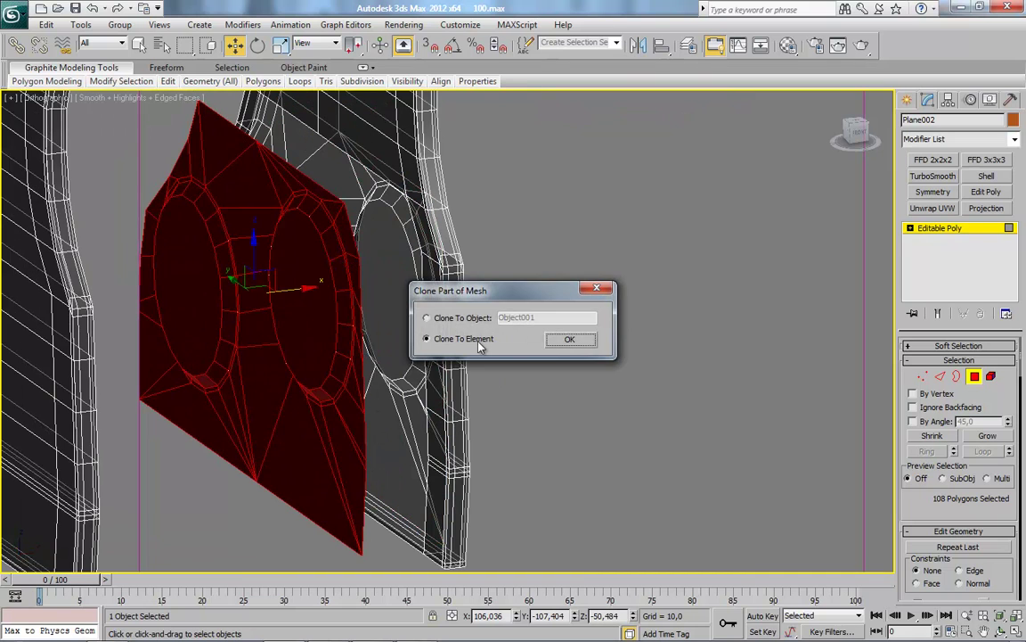
left_click(568, 343)
mouse_move(536, 447)
middle_mouse_down("alt")
mouse_move(522, 440)
mouse_move(559, 442)
mouse_move(624, 413)
middle_mouse_up("alt")
left_click(623, 414)
left_click(339, 314)
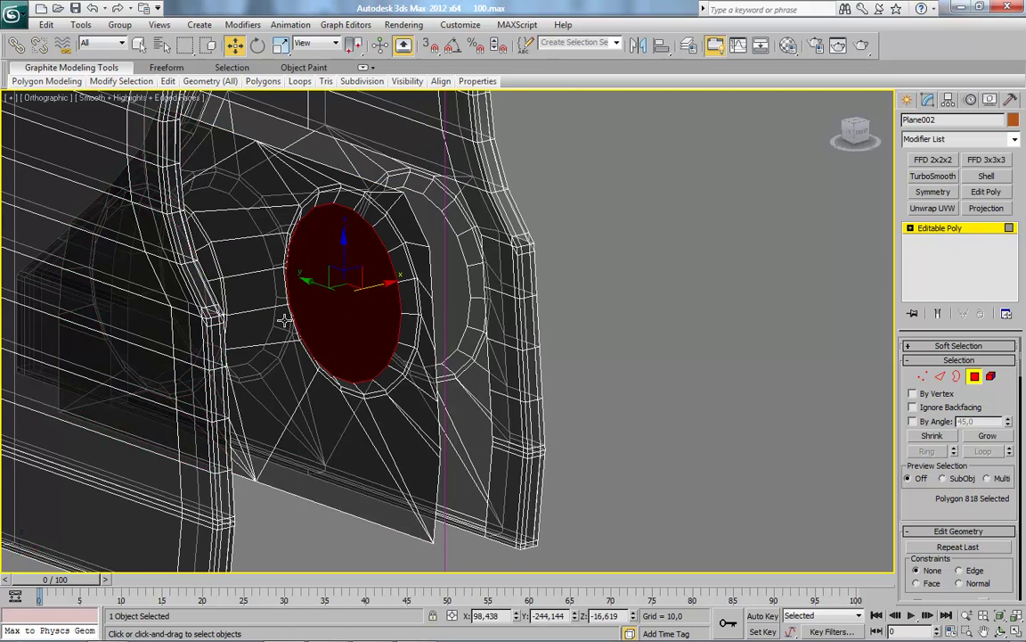
middle_click_drag(285, 320, 264, 332, "alt")
left_click(210, 300, "ctrl")
key("Delete")
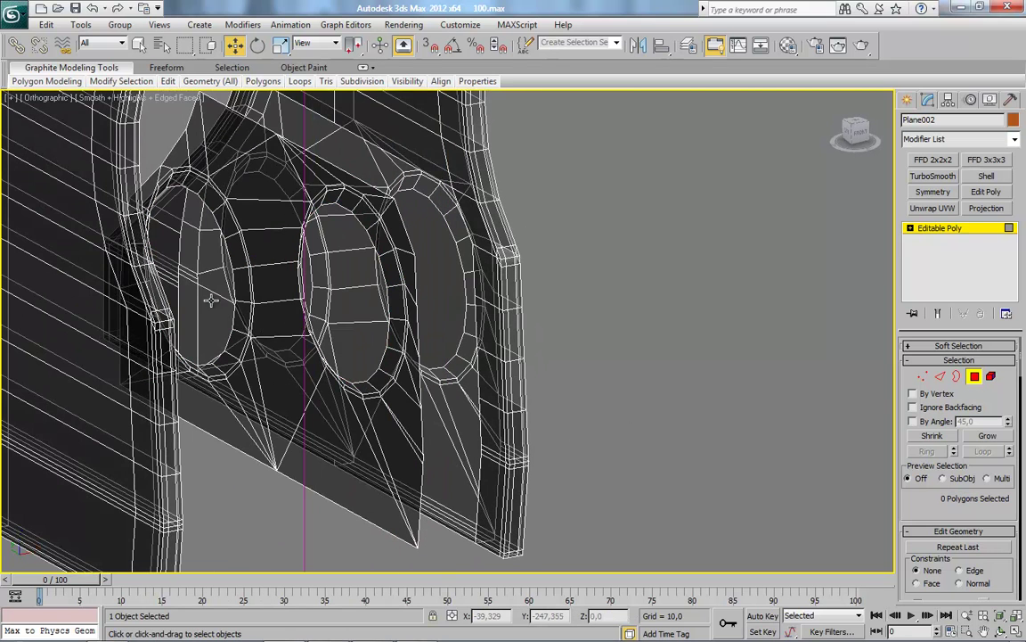
left_click(977, 377)
In Front view, select all the copied panel's vertices and flatten them with Make Planar X.
key("f")
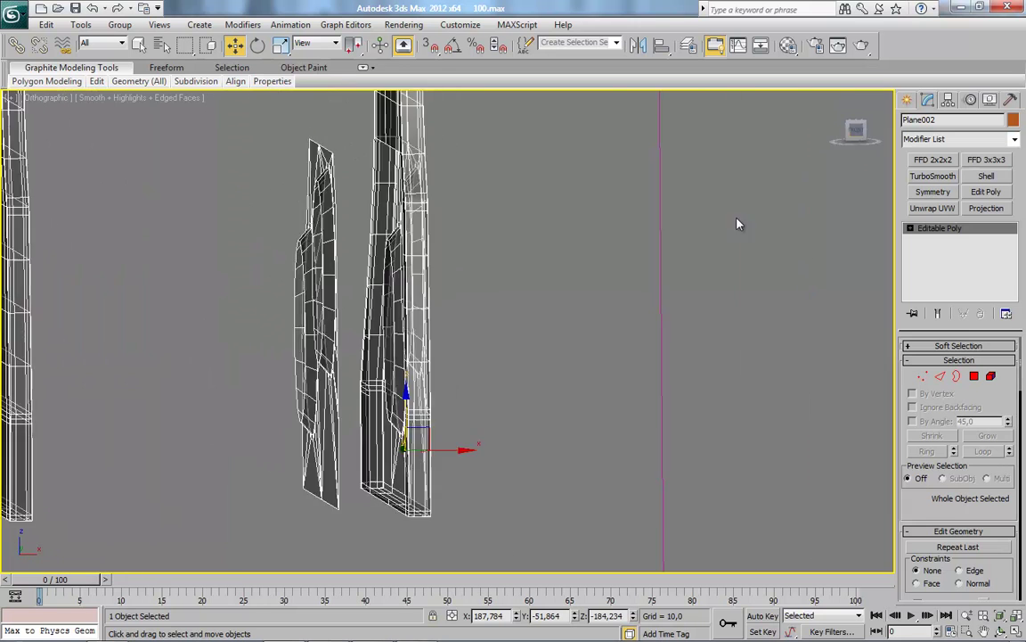
key("1")
left_click_drag(270, 126, 366, 503)
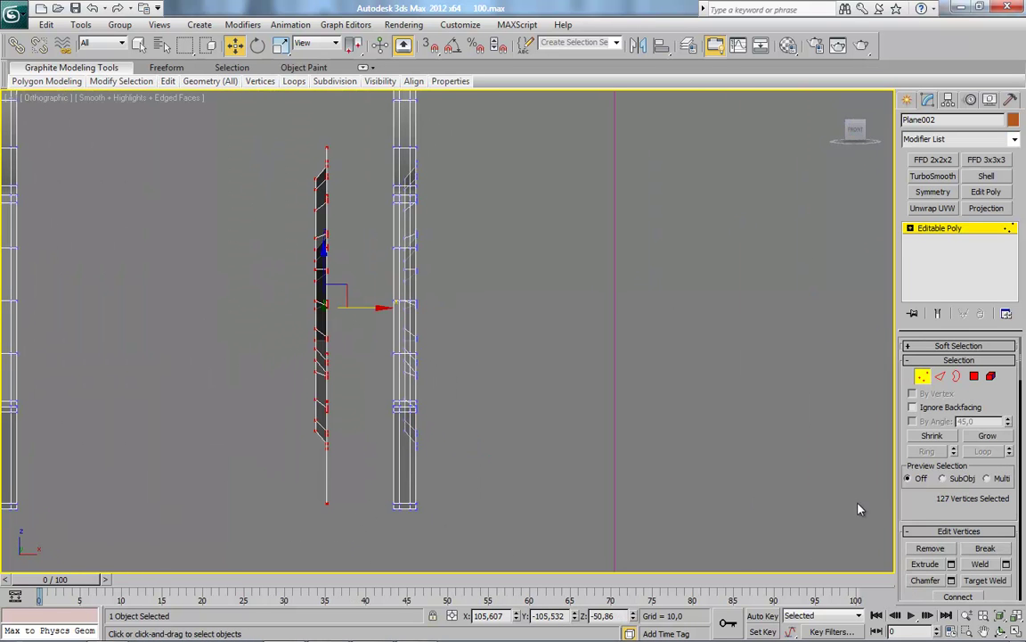
scroll(962, 401, "down", 5)
scroll(1002, 471, "down", 2)
scroll(1001, 470, "down", 2)
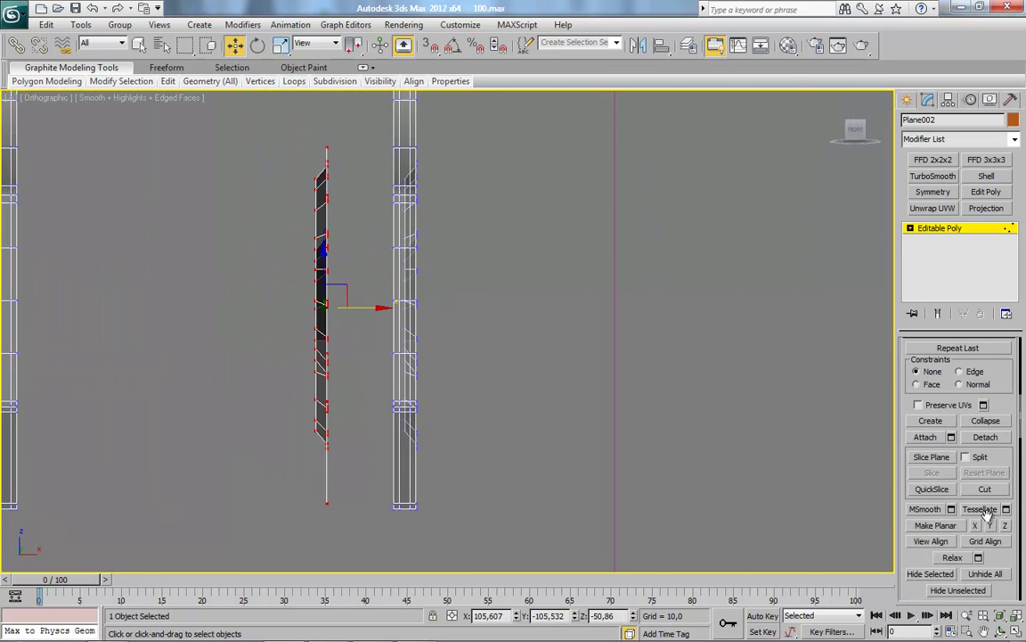
left_click(976, 525)
left_click(1004, 526)
Move the flattened panel toward the side plate and select its column of vertices.
middle_click_drag(338, 384, 289, 303, "alt")
left_click_drag(249, 288, 308, 287)
left_click(344, 276)
right_click(345, 278)
scroll(400, 522, "down", 5)
mouse_move(348, 178)
left_mouse_down()
mouse_move(429, 454)
mouse_move(426, 433)
left_mouse_up()
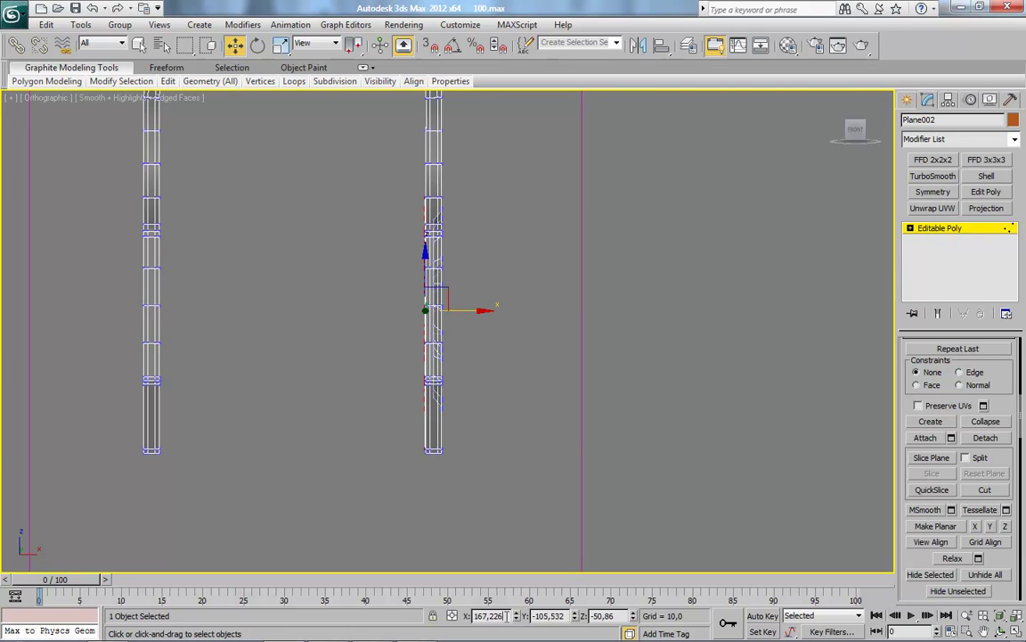
mouse_move(474, 464)
middle_mouse_down("alt")
mouse_move(518, 485)
mouse_move(621, 496)
mouse_move(483, 394)
middle_mouse_up("alt")
Weld the selected vertices into the plate using a lowered weld threshold.
right_click(597, 221)
left_click(554, 303)
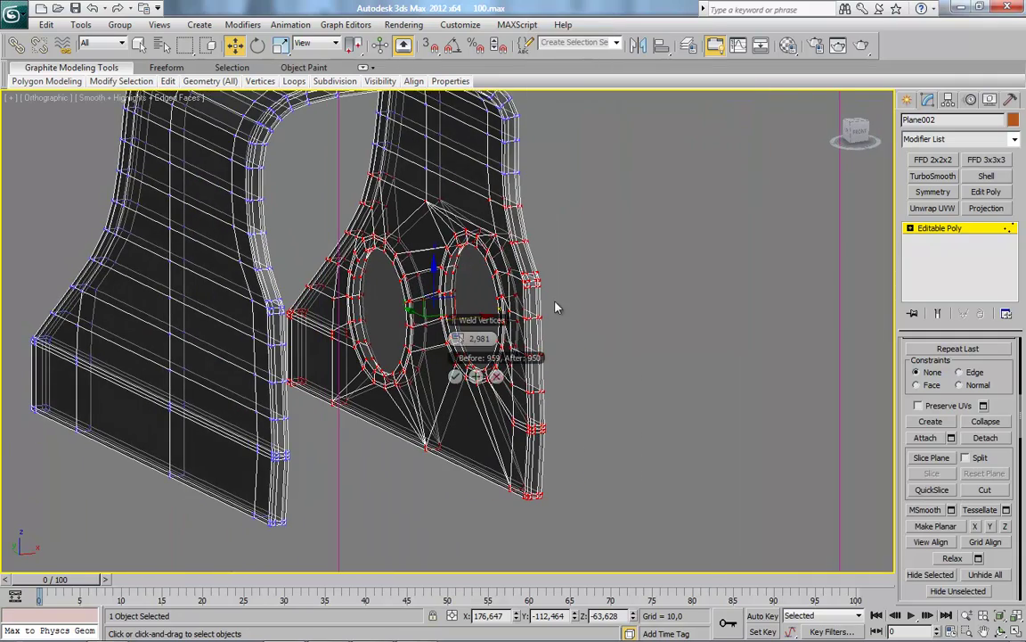
middle_click_drag(554, 388, 462, 407)
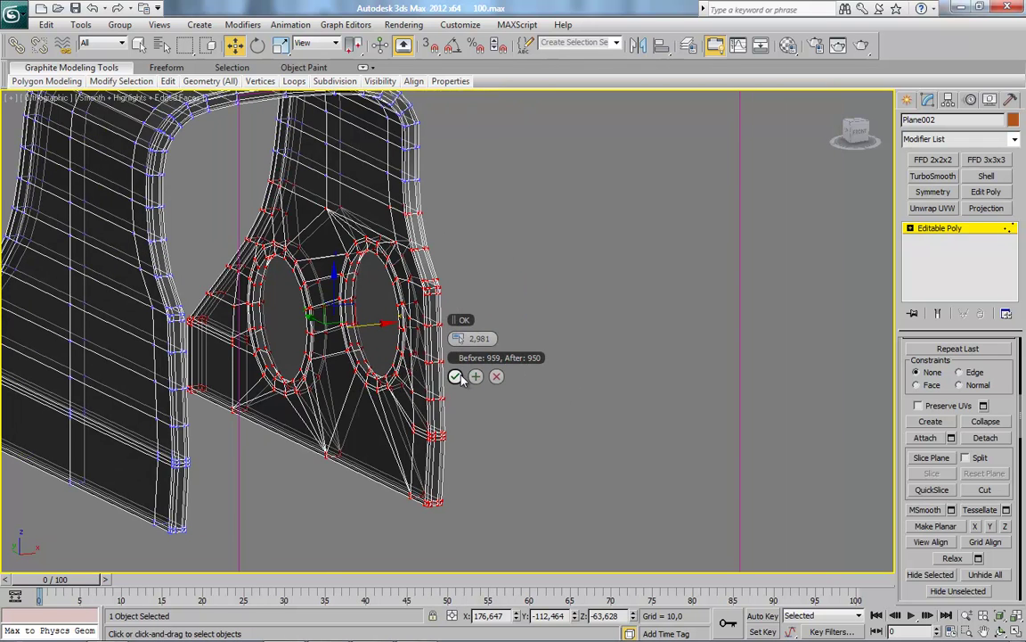
left_click_drag(457, 338, 457, 344)
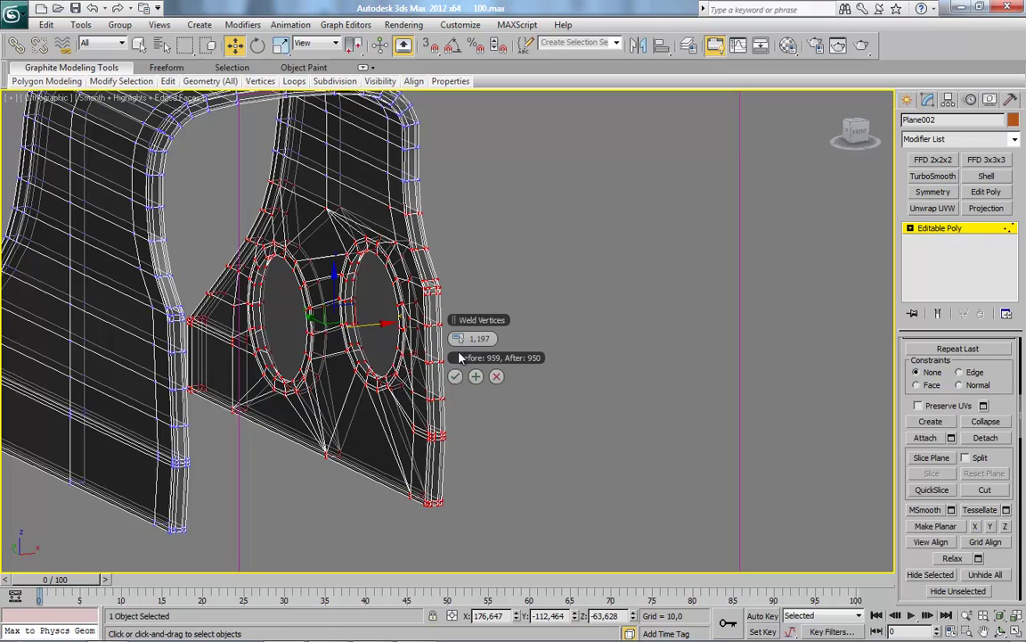
left_click(455, 377)
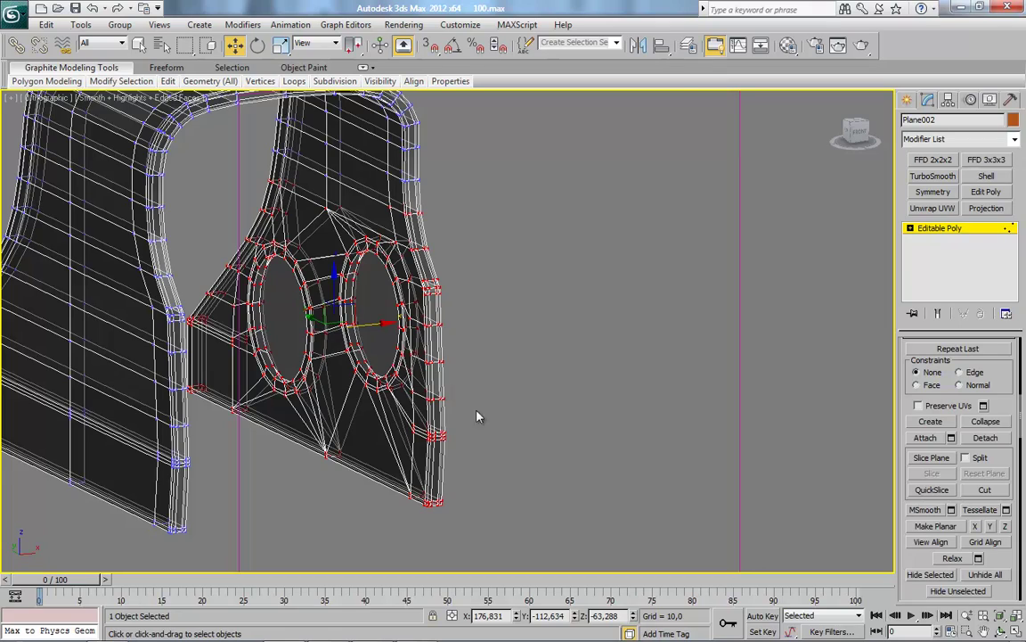
scroll(383, 428, "up", 3)
scroll(431, 435, "up", 1)
scroll(450, 423, "up", 5)
scroll(482, 419, "up", 2)
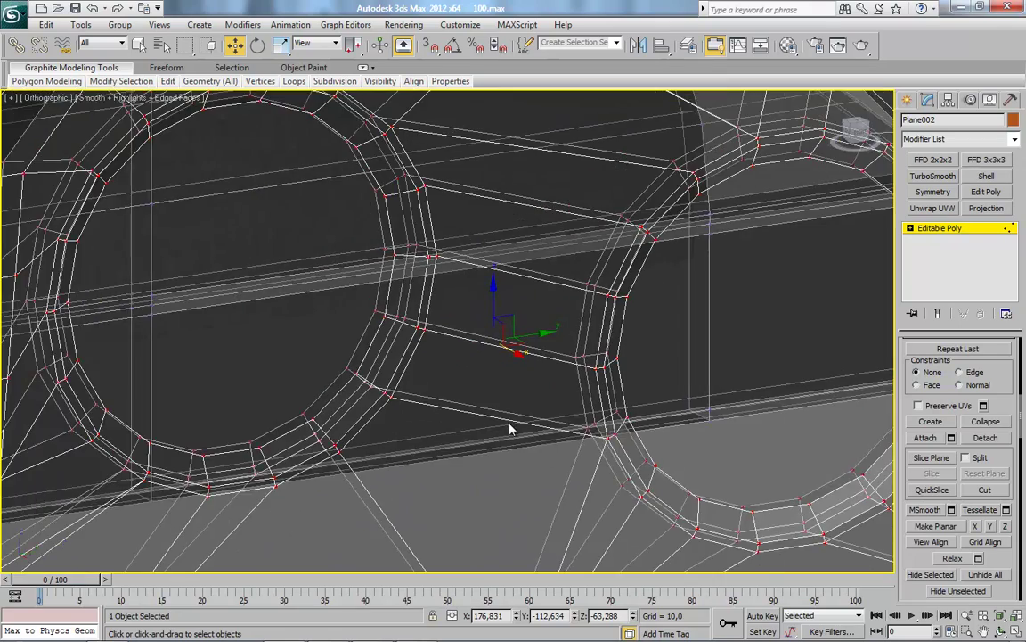
scroll(499, 432, "up", 2)
scroll(574, 458, "down", 5)
mouse_move(465, 420)
middle_mouse_down("alt")
mouse_move(610, 419)
mouse_move(493, 419)
middle_mouse_up("alt")
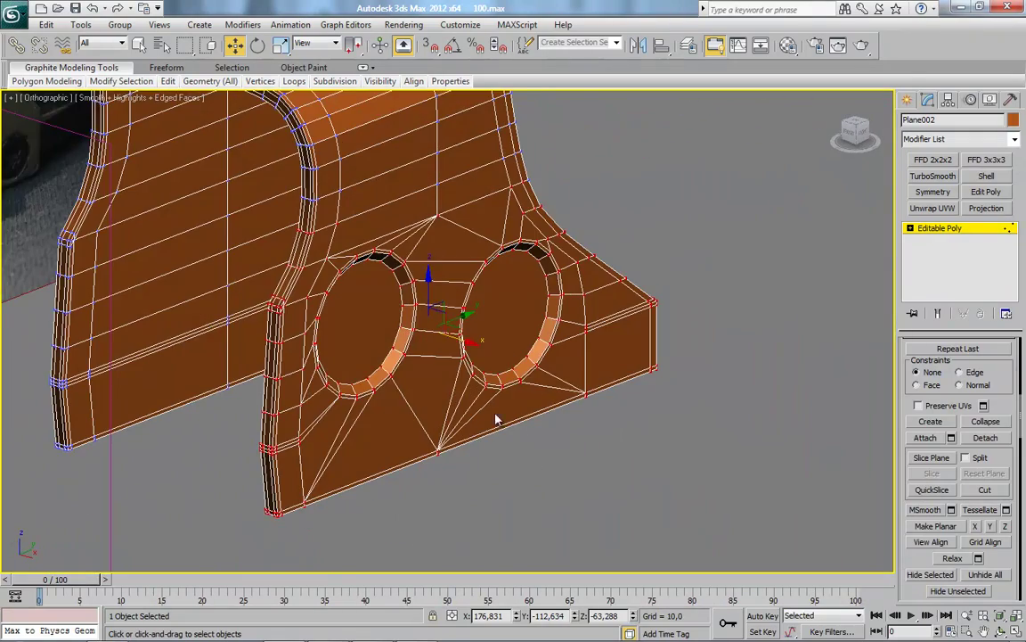
Select the faces filling both knob holes and delete them to open the holes.
left_click(940, 228)
left_click(977, 379)
left_click(502, 308)
left_click(360, 326, "ctrl")
key("Delete")
scroll(380, 352, "up", 3)
mouse_move(492, 347)
middle_mouse_down("alt")
mouse_move(526, 358)
mouse_move(552, 336)
mouse_move(587, 355)
mouse_move(678, 355)
mouse_move(564, 424)
mouse_move(724, 356)
mouse_move(753, 401)
mouse_move(651, 355)
middle_mouse_up("alt")
scroll(579, 330, "up", 2)
Bridge the right hole's borders, then undo the bad bridge fill.
left_click(955, 376)
left_click(621, 360)
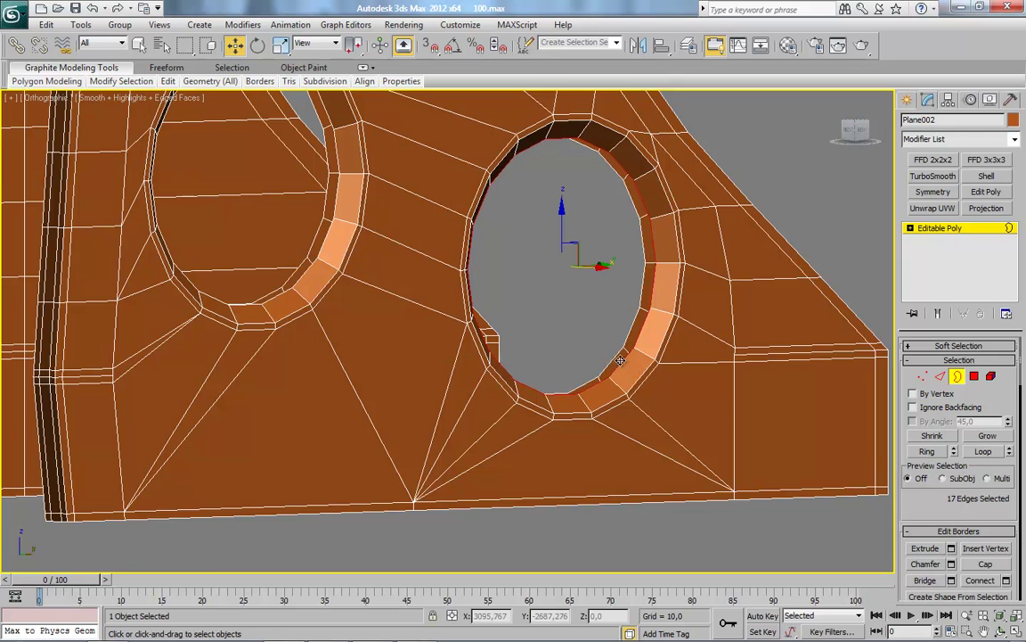
scroll(953, 445, "down", 2)
left_click(918, 534)
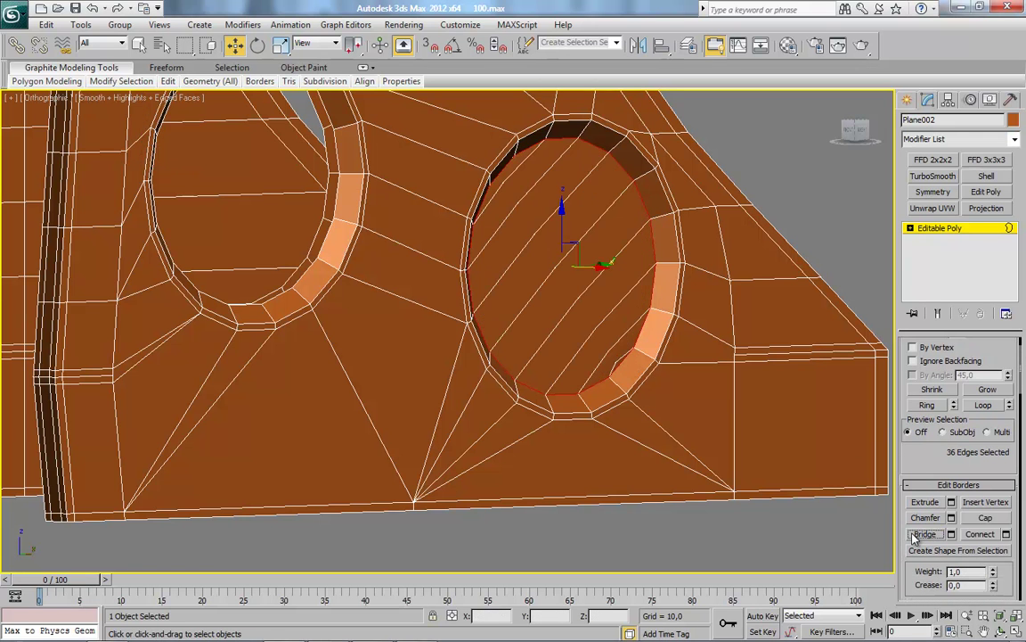
key("ctrl+z")
middle_click_drag(536, 330, 602, 342, "alt")
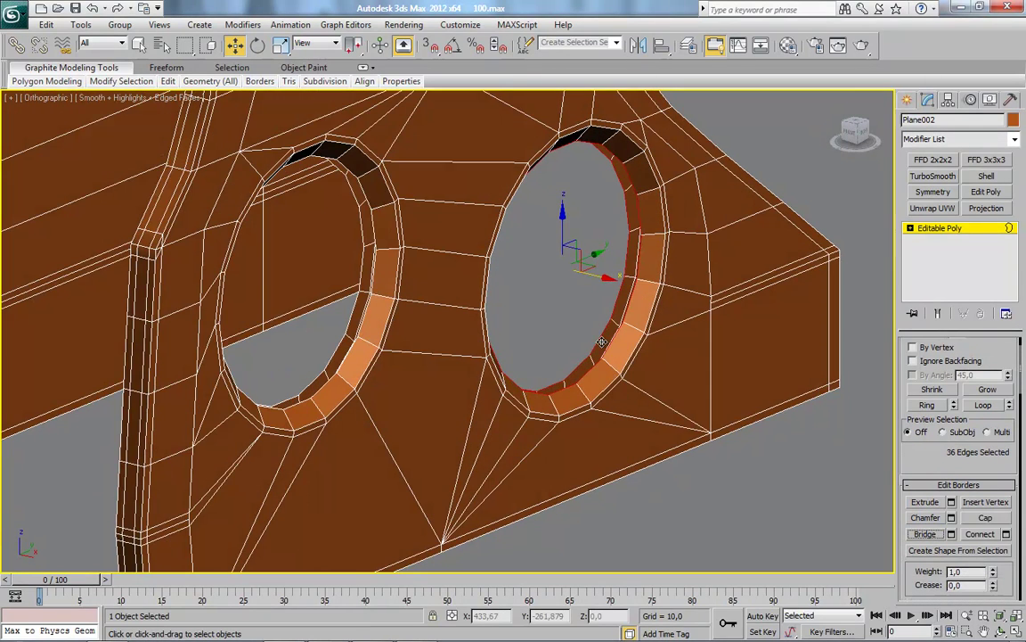
left_click_drag(925, 470, 935, 519)
In Edge mode, select the edges at the right hole's lower right for bridging.
key("2")
left_click(618, 366)
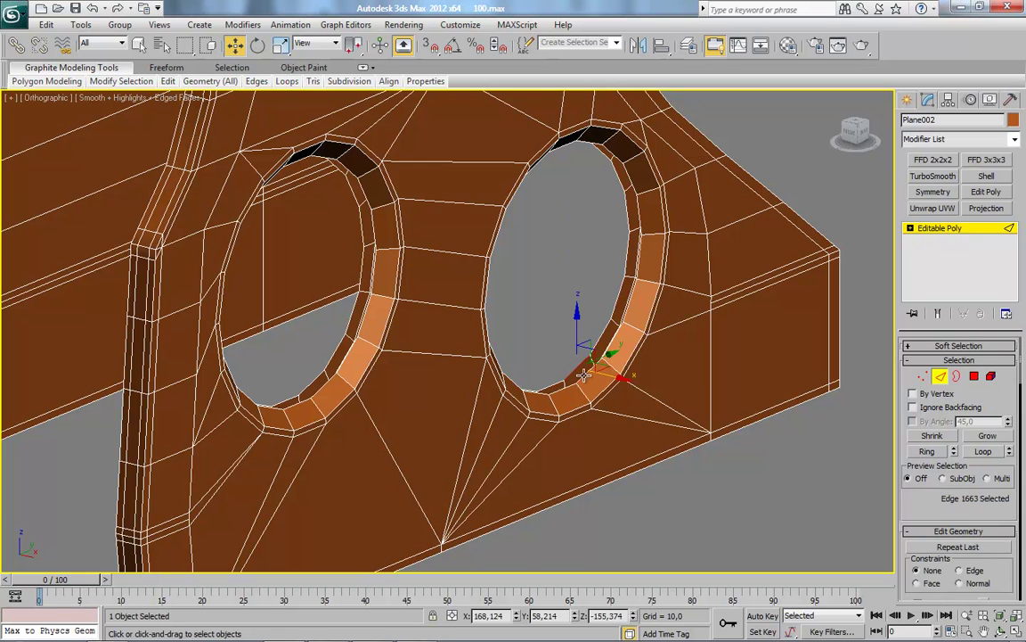
scroll(936, 520, "down", 3)
scroll(936, 520, "down", 3)
scroll(934, 518, "down", 2)
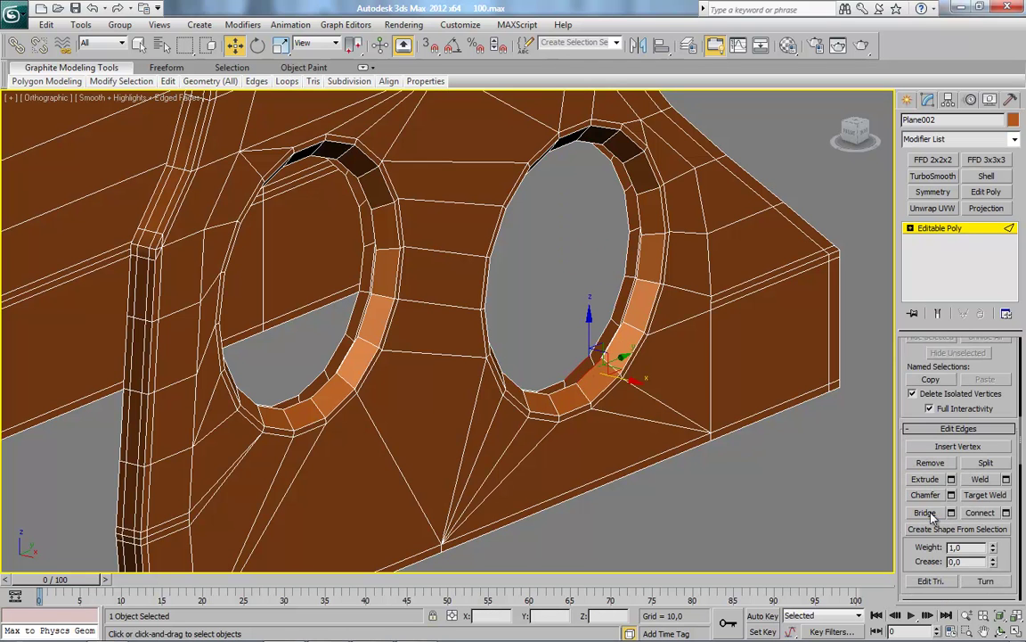
Select the inner wall faces of both holes and flip their normals.
left_click(932, 229)
key("5")
left_click(596, 354)
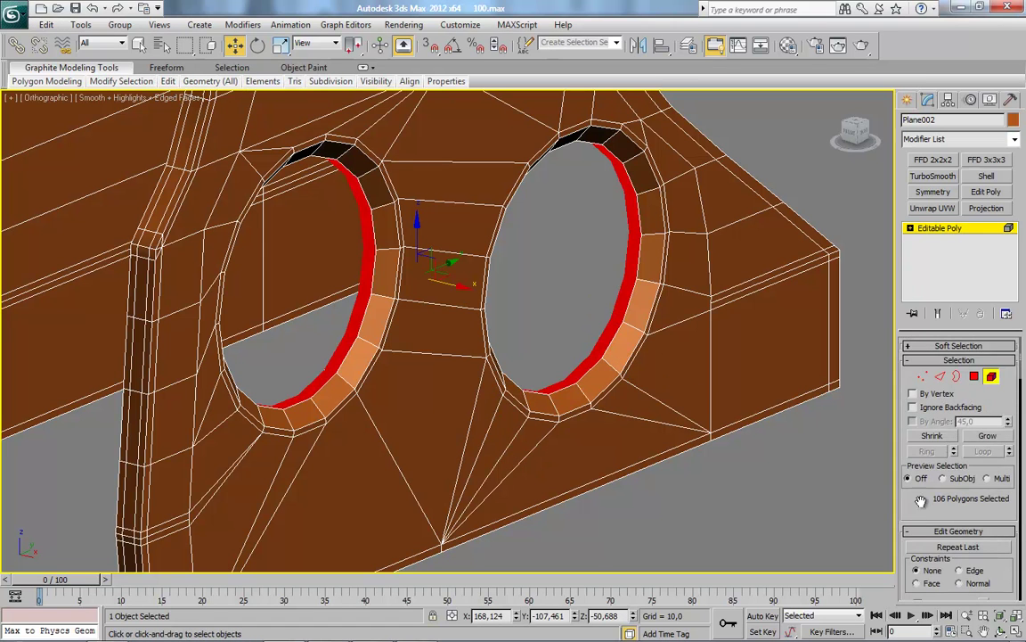
scroll(920, 500, "down", 3)
scroll(944, 506, "down", 3)
scroll(971, 511, "down", 3)
scroll(989, 516, "down", 3)
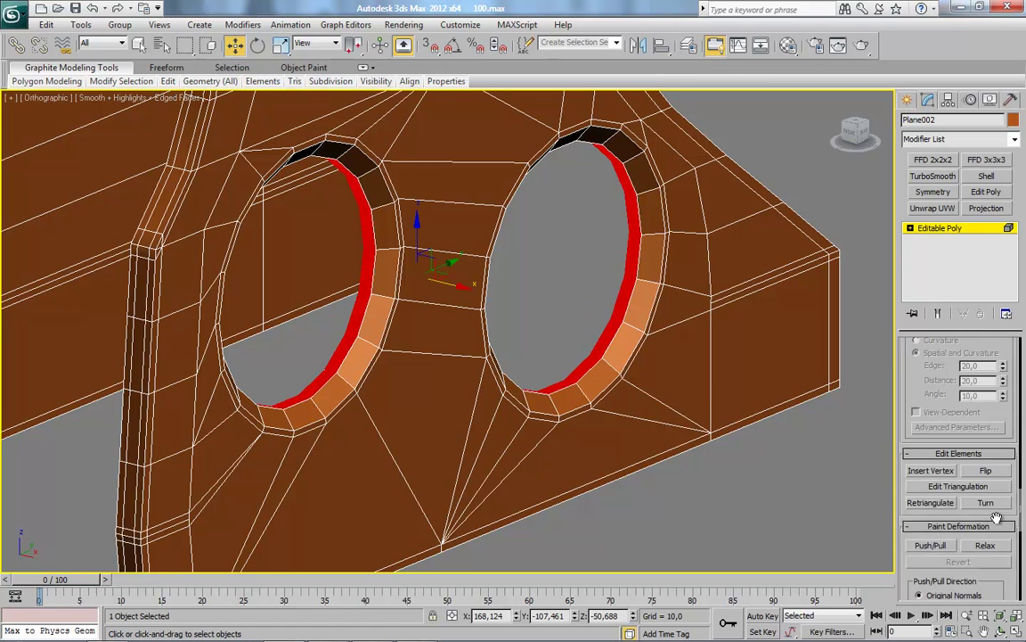
left_click_drag(996, 518, 983, 406)
left_click(987, 385)
Chamfer the open border loops of the holes.
key("5")
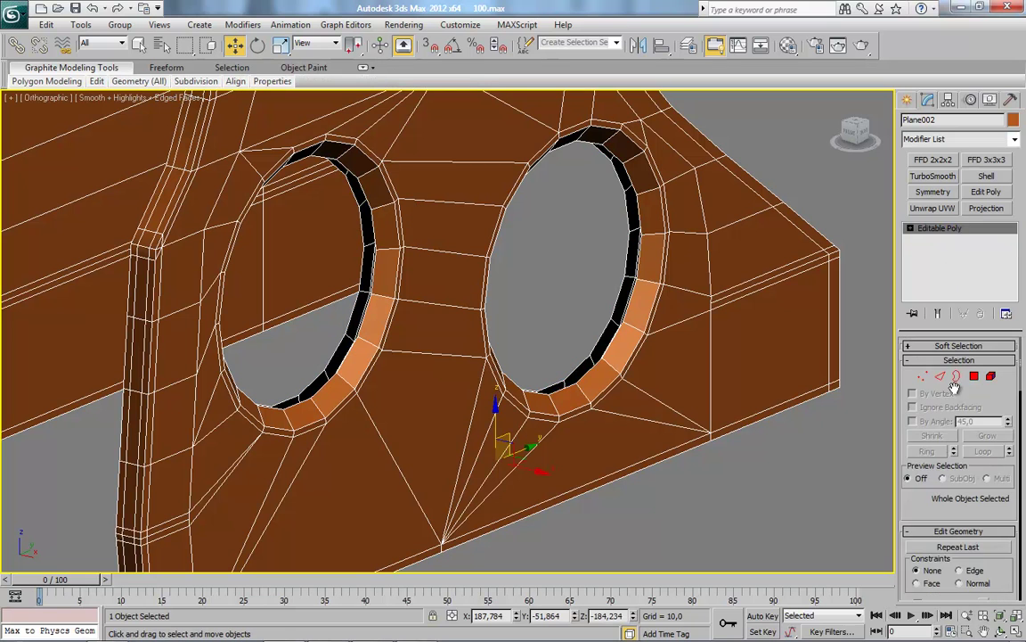
key("3")
left_click(606, 375)
left_click(602, 343, "ctrl")
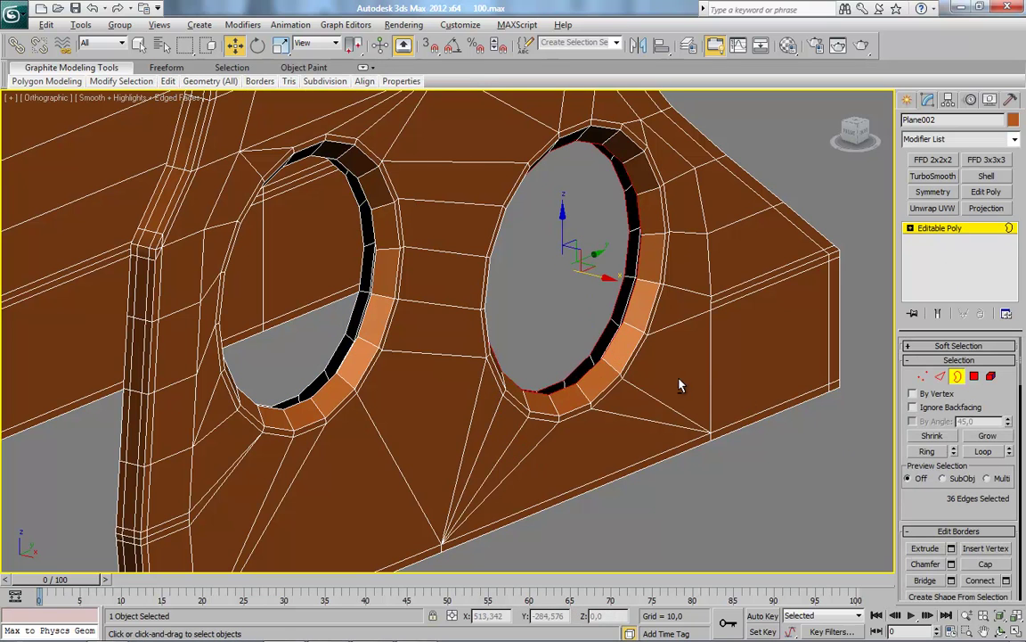
middle_click_drag(679, 384, 598, 350, "alt")
left_click(925, 564)
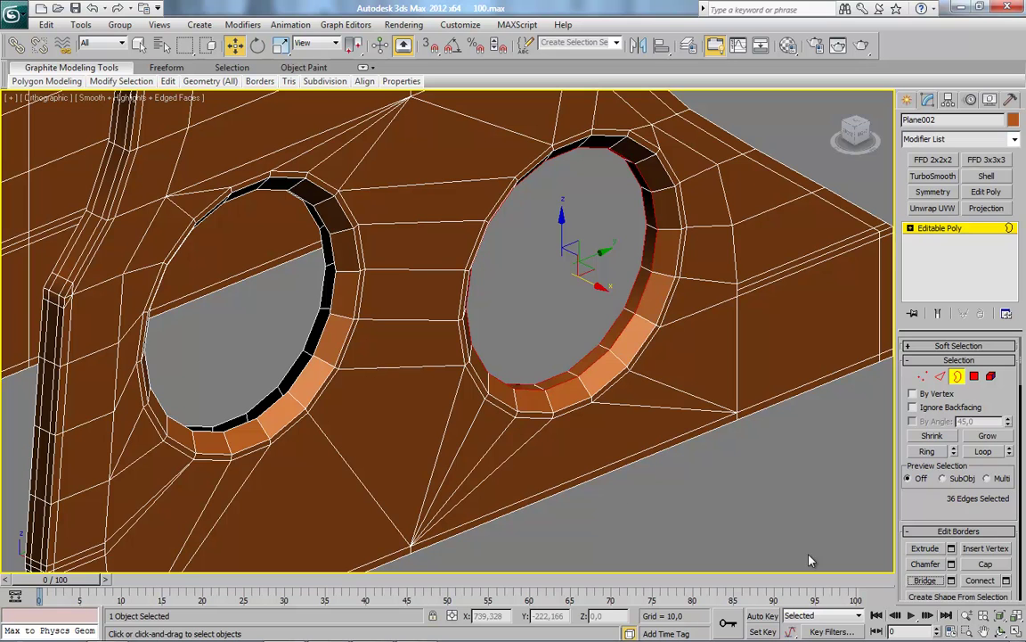
left_click(262, 398)
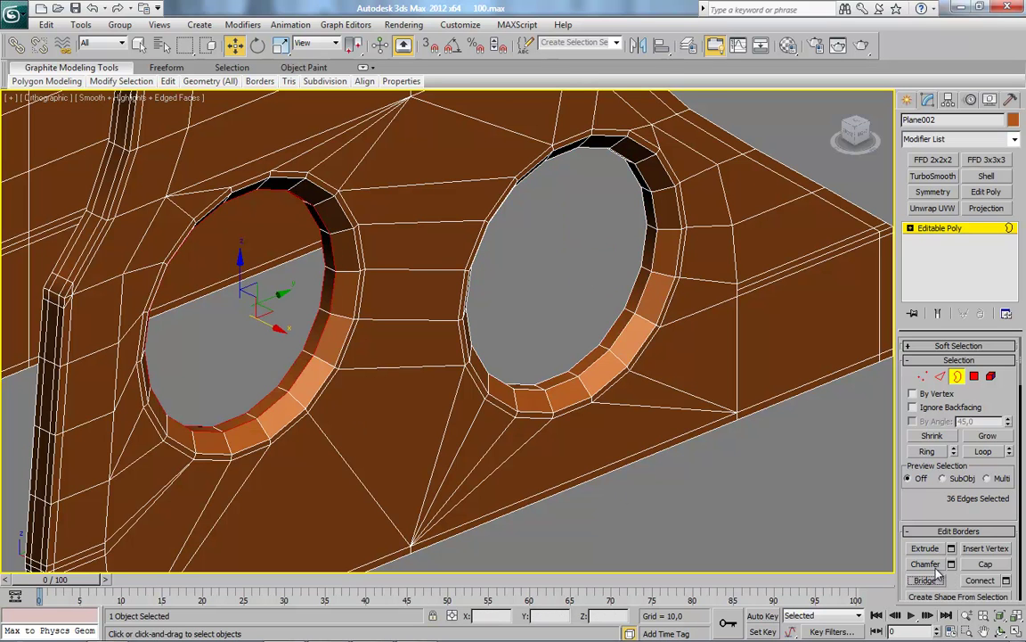
Ring-select the wall edges of both holes.
left_click(940, 376)
left_click(590, 378)
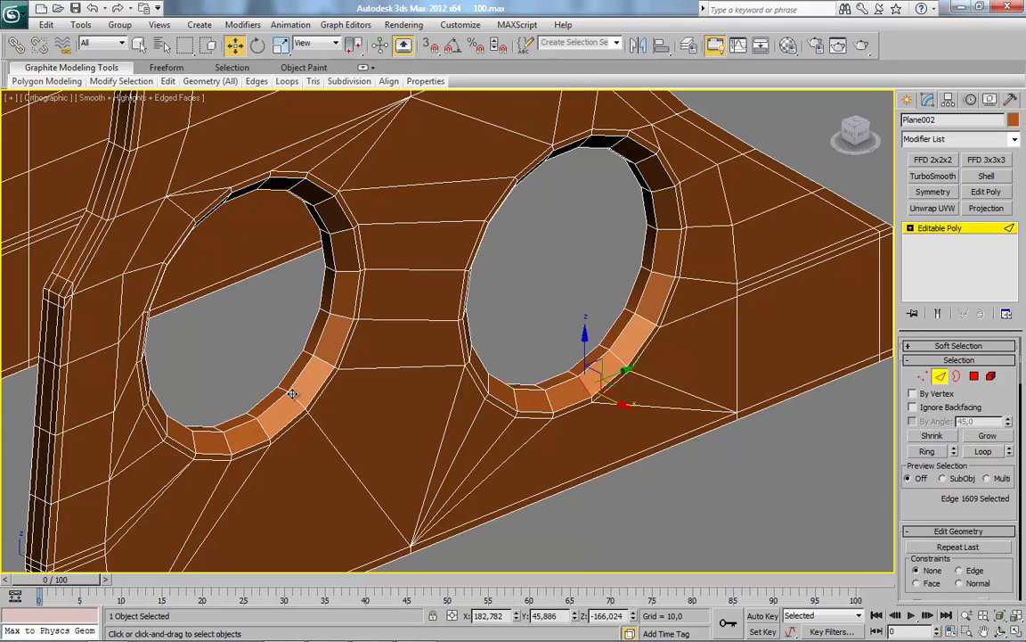
left_click(292, 393, "ctrl")
left_click(928, 455)
scroll(532, 433, "down", 3)
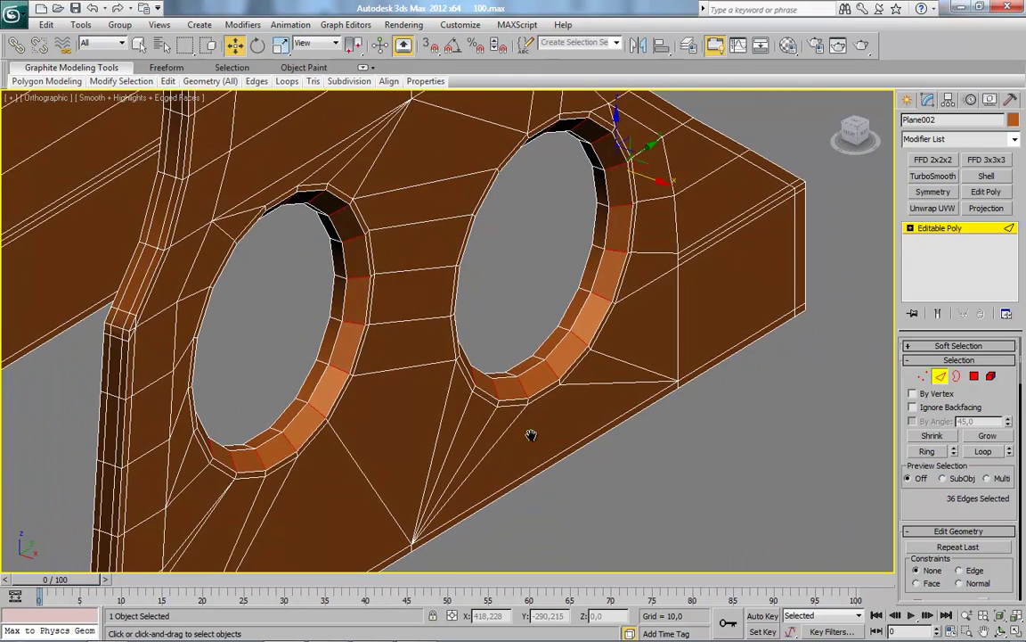
scroll(646, 438, "up", 2)
scroll(623, 319, "up", 3)
Connect the edge ring with 2 segments, pinched toward the hole rims.
right_click(624, 319)
left_click(563, 355)
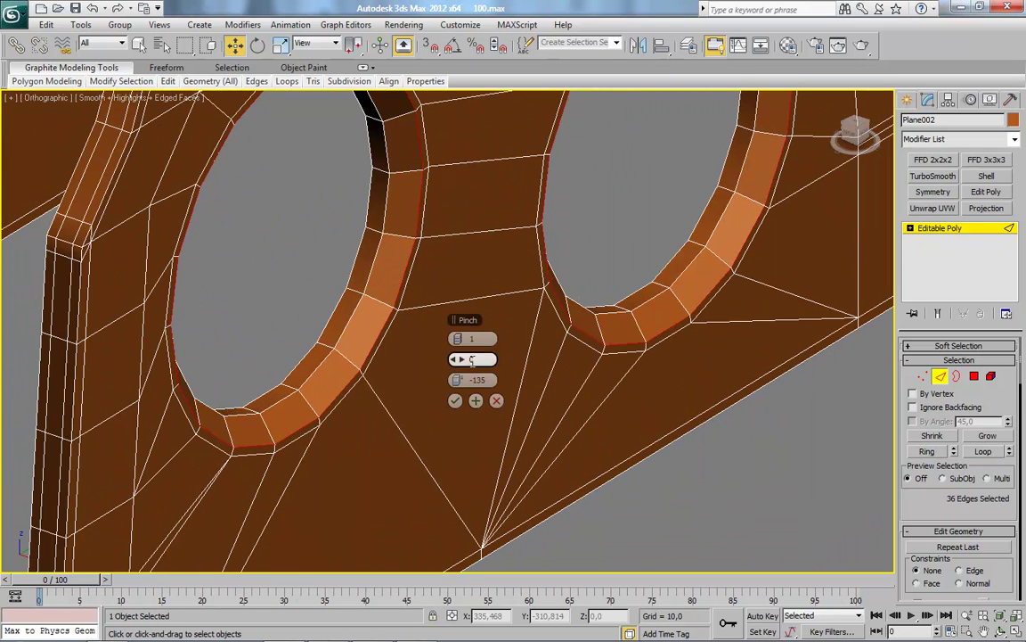
right_click(456, 381)
left_click(458, 338)
mouse_move(457, 359)
left_mouse_down()
mouse_move(515, 348)
mouse_move(553, 360)
left_mouse_up()
left_click(455, 400)
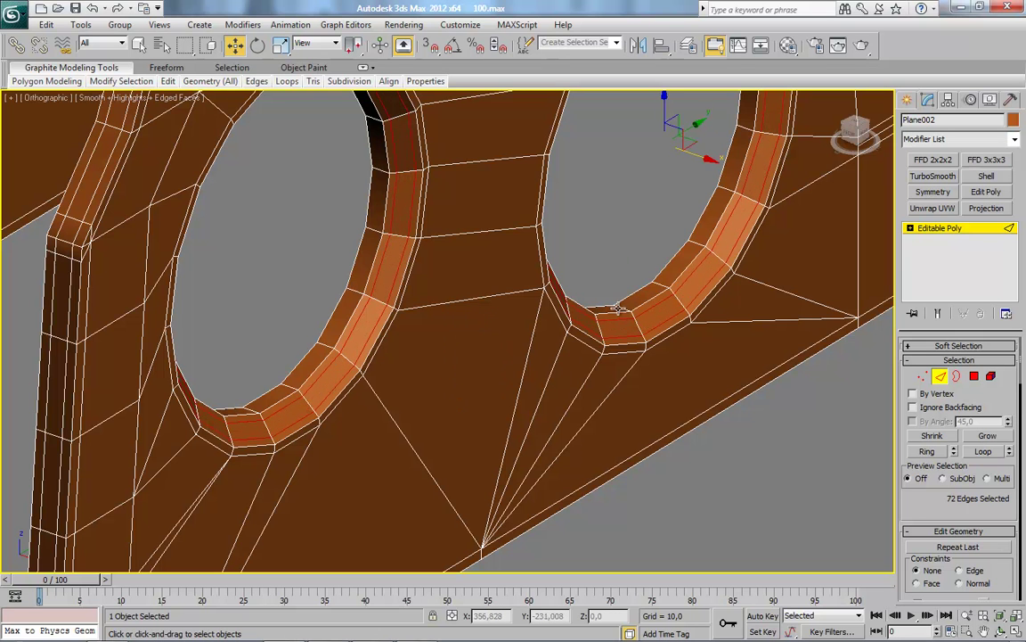
Ring-select the hole rim edges and connect them with a single new loop.
left_click(655, 286)
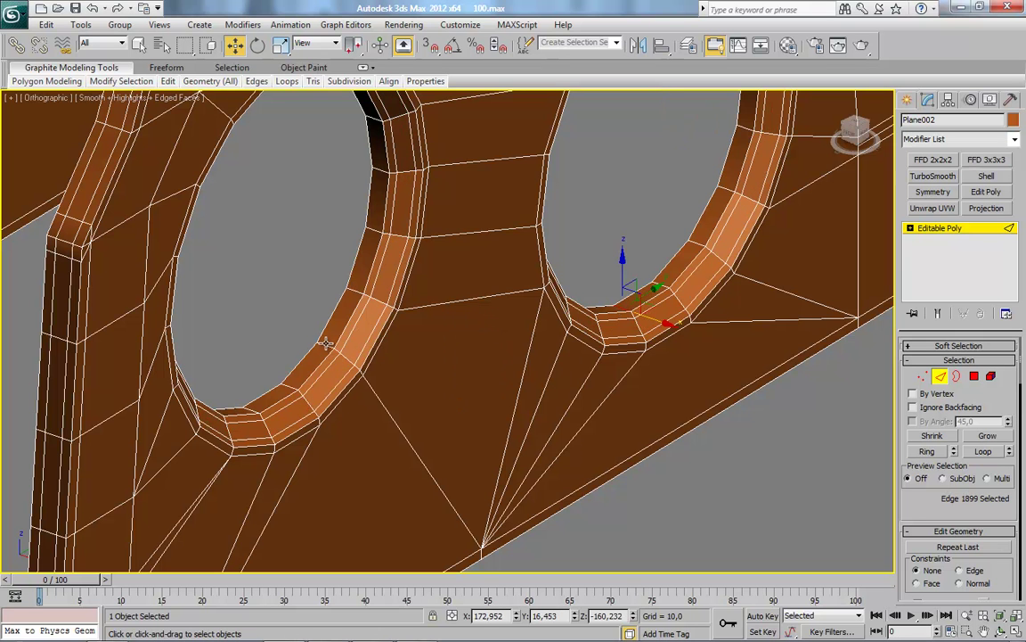
middle_click_drag(327, 344, 827, 428, "alt")
left_click(984, 452)
right_click(593, 370)
left_click(599, 399)
right_click(431, 251)
left_click(376, 290)
left_click_drag(465, 339, 460, 340)
left_click(454, 400)
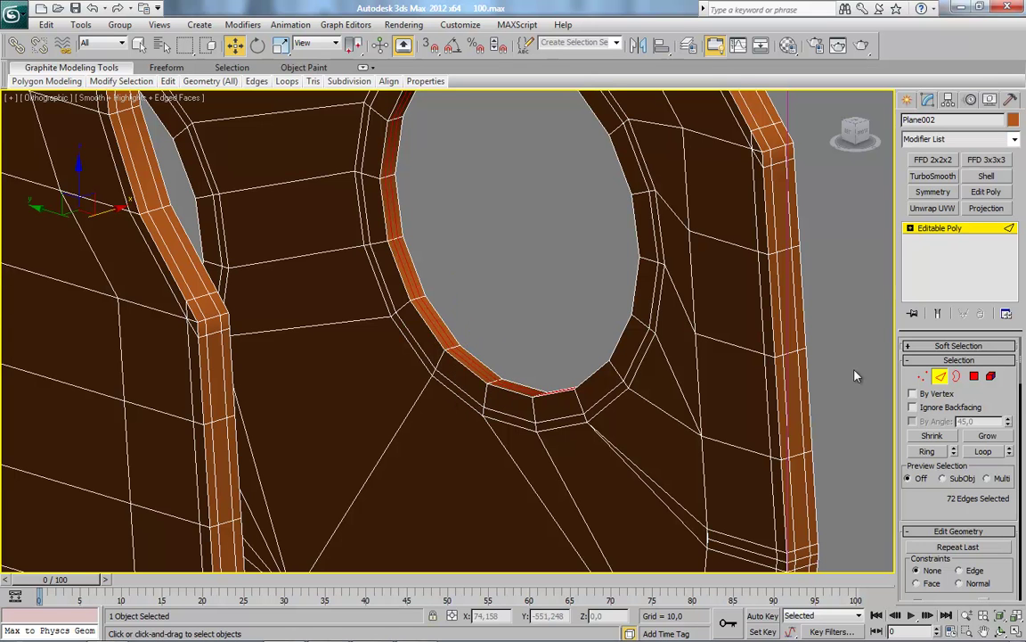
Add TurboSmooth with 2 iterations and Isoline Display, and inspect the smoothed plate.
left_click(933, 175)
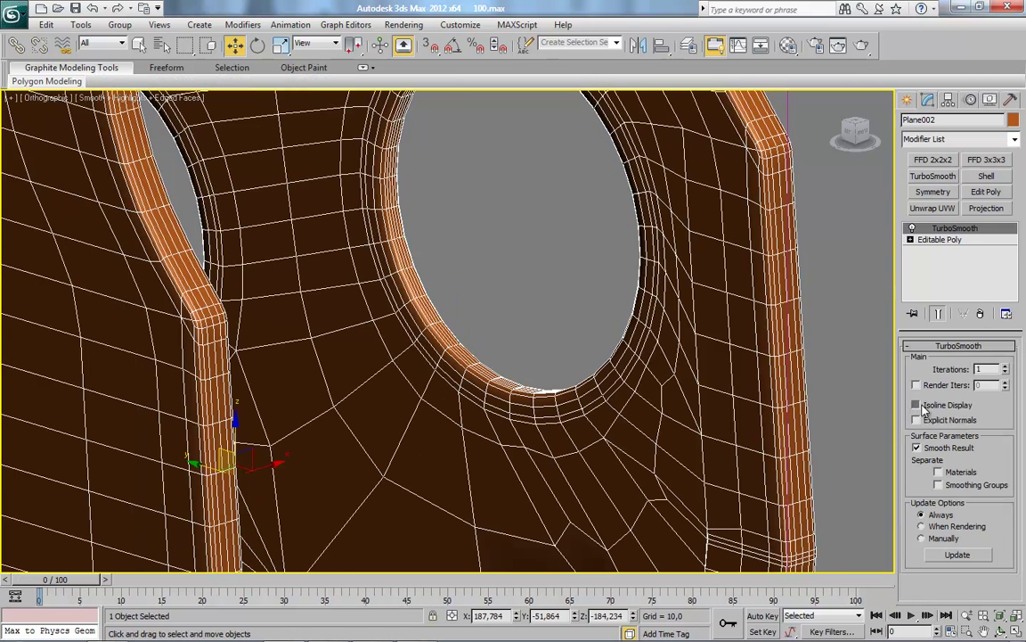
left_click(916, 405)
left_click(1005, 366)
scroll(436, 418, "down", 8)
key("F4")
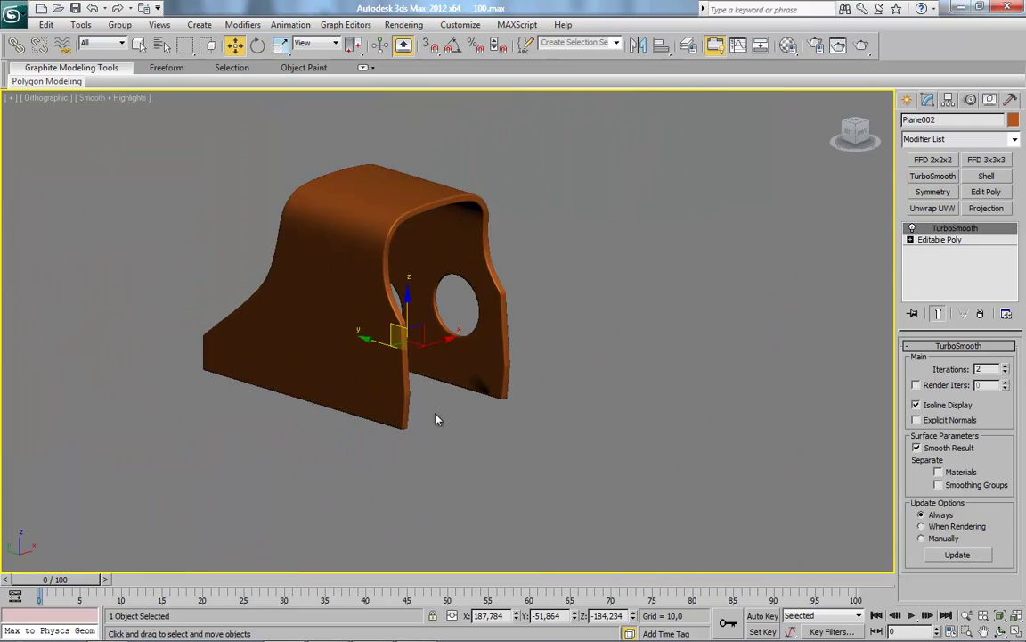
mouse_move(460, 418)
middle_mouse_down("alt")
mouse_move(356, 343)
mouse_move(301, 406)
mouse_move(383, 392)
middle_mouse_up("alt")
scroll(382, 392, "up", 5)
key("F4")
scroll(540, 389, "up", 4)
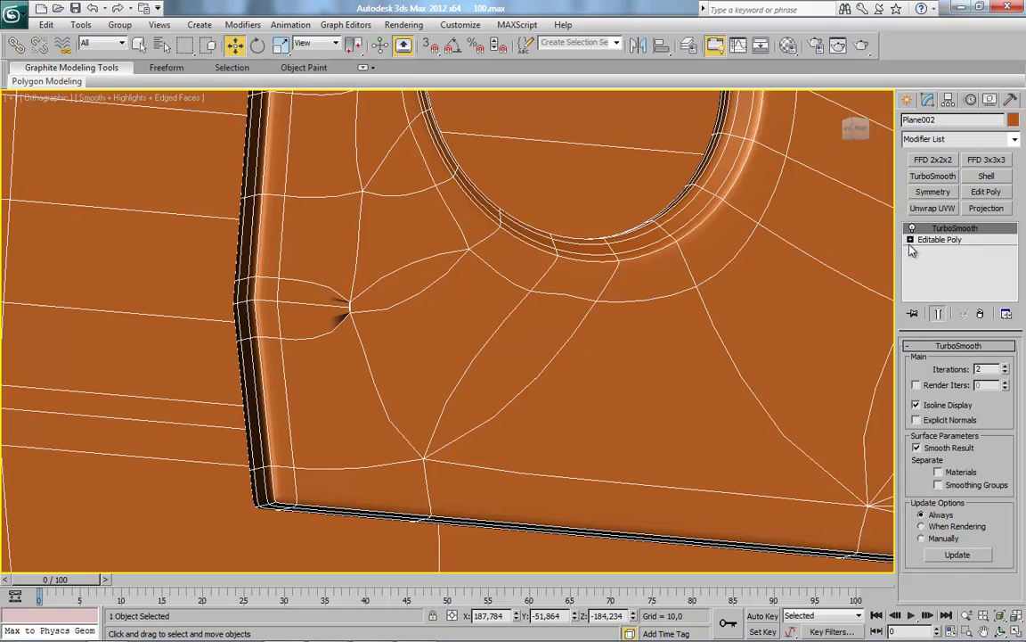
Return to the Editable Poly level in the modifier stack.
left_click(913, 242)
scroll(573, 394, "up", 3)
scroll(371, 340, "up", 3)
scroll(423, 366, "up", 3)
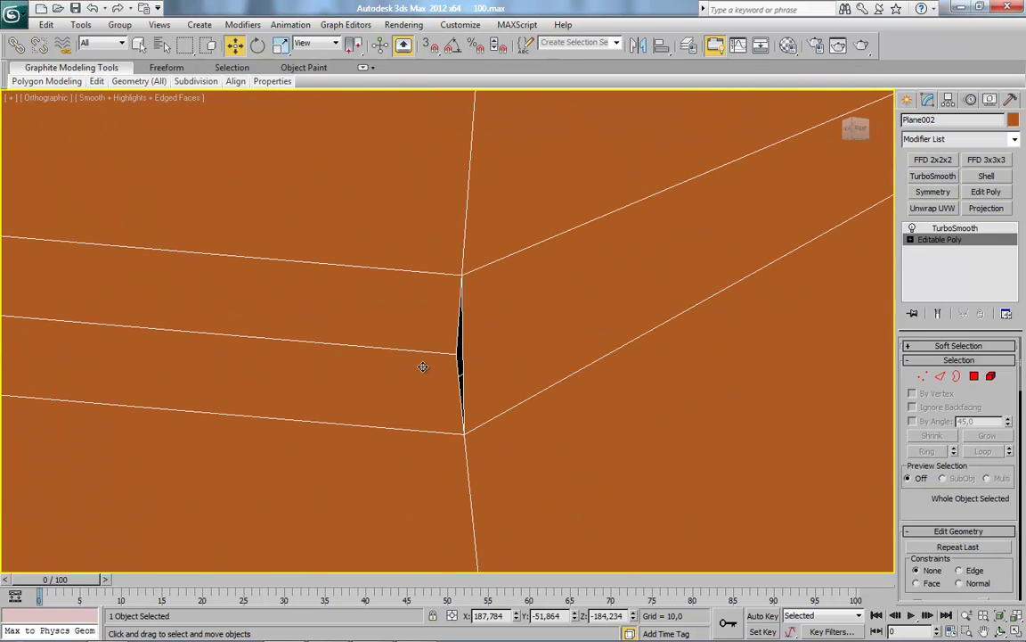
Switch to vertex editing and zoom in on the plate's seam.
left_click(924, 379)
scroll(624, 380, "down", 2)
scroll(535, 383, "up", 2)
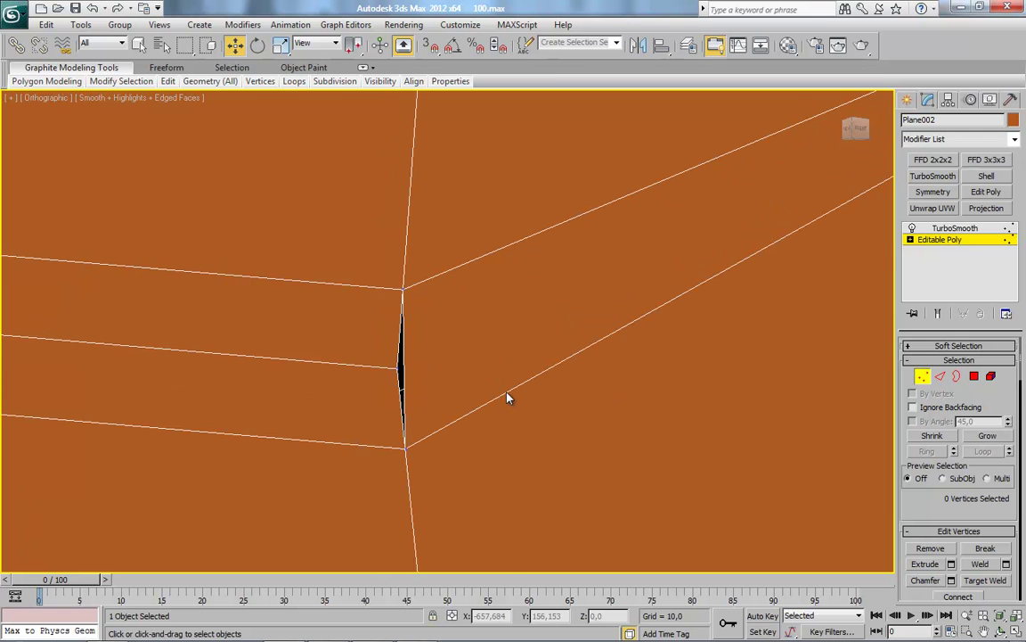
scroll(543, 388, "up", 2)
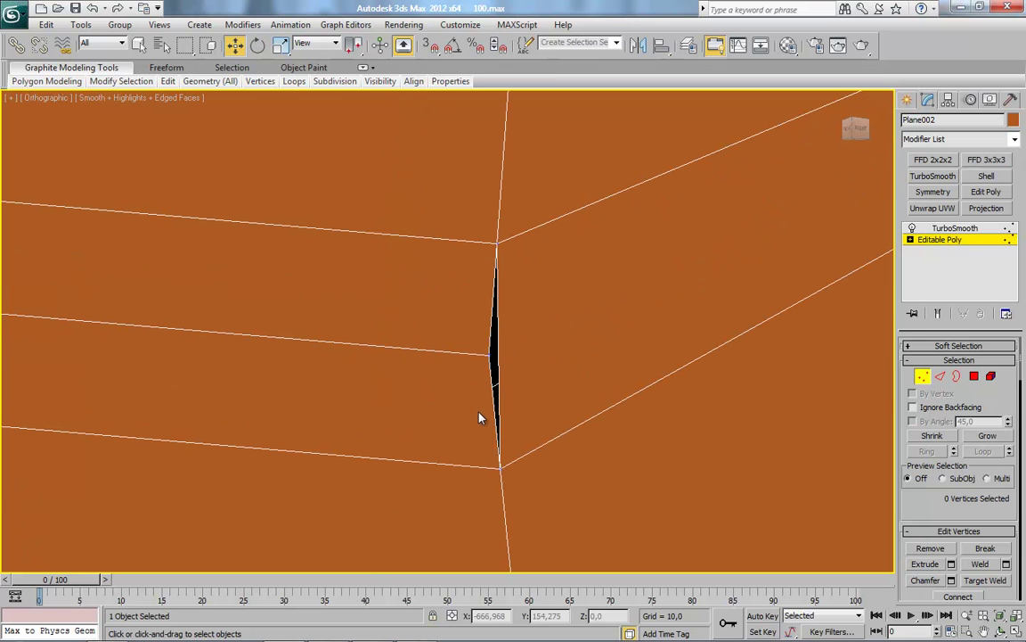
scroll(534, 406, "down", 4)
scroll(615, 383, "up", 2)
scroll(628, 370, "up", 2)
scroll(631, 369, "up", 2)
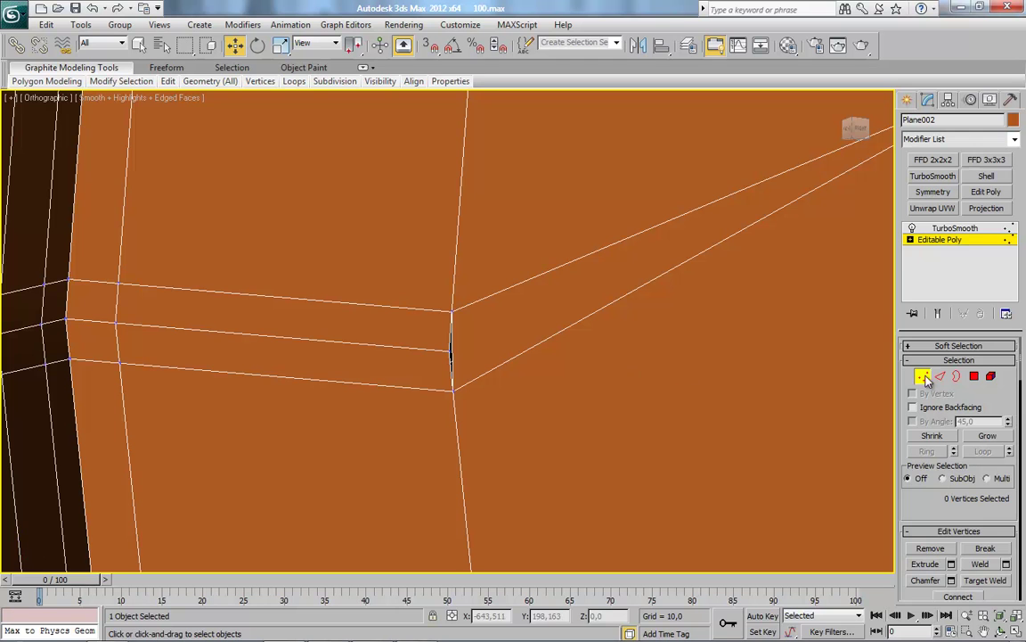
Examine the slit by selecting its neighbouring polygons, then its open border.
key("3")
scroll(517, 383, "down", 2)
mouse_move(496, 405)
middle_mouse_down("alt")
mouse_move(624, 412)
mouse_move(513, 424)
middle_mouse_up("alt")
left_click(515, 355, "ctrl")
key("ctrl+d")
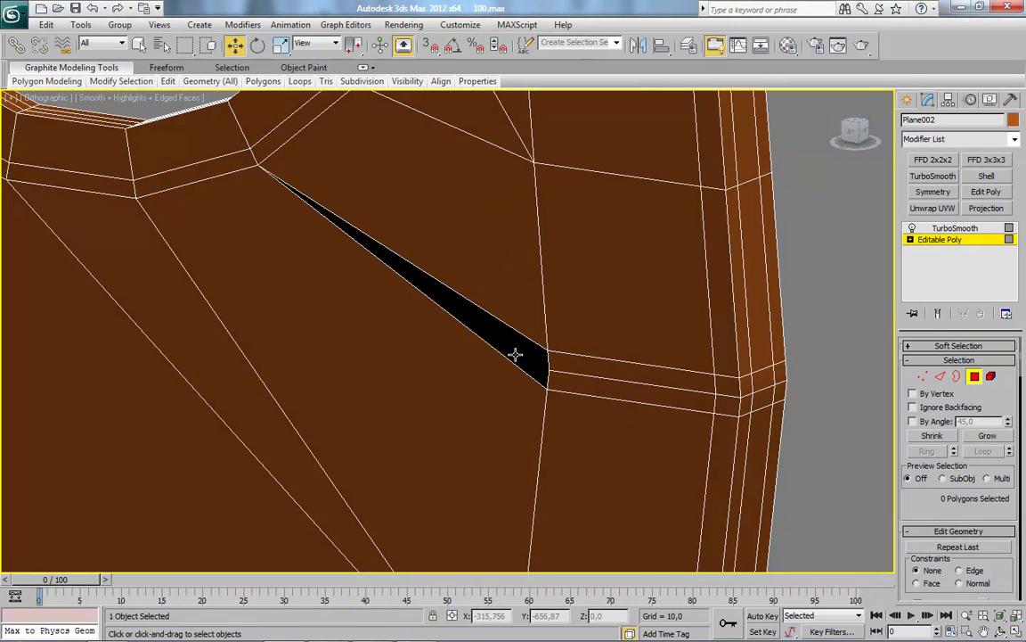
left_click(957, 376)
left_click(563, 381)
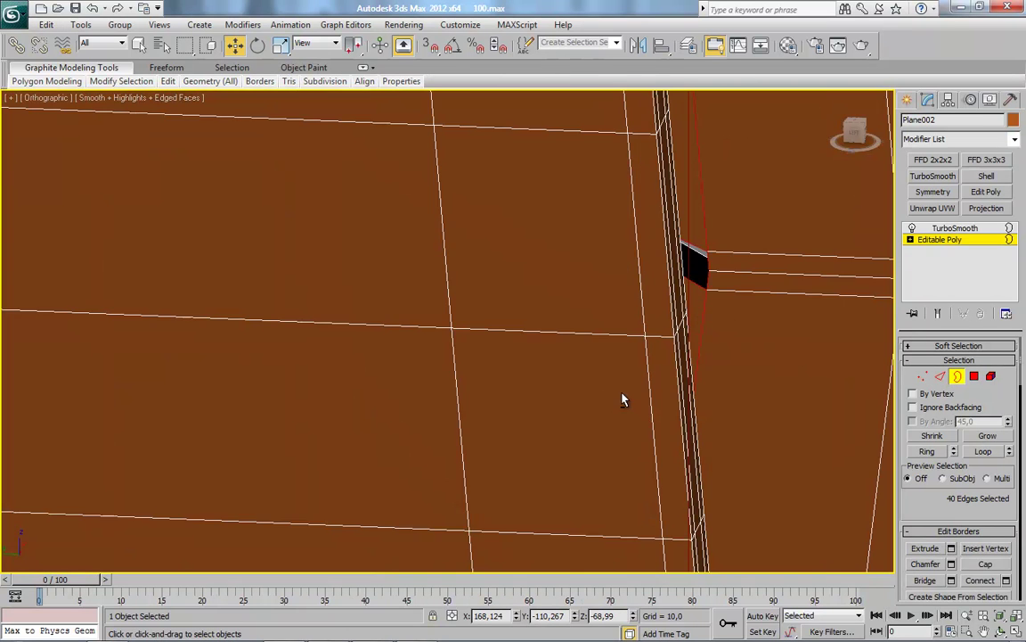
left_click(591, 392)
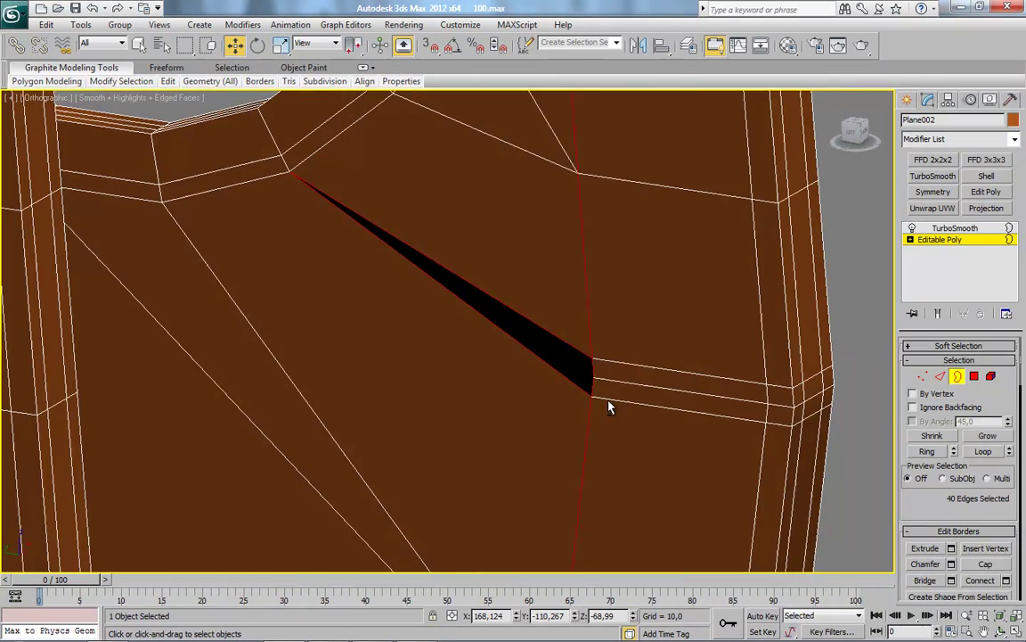
middle_click_drag(610, 406, 916, 419, "alt")
Weld all vertices, reducing the count from 1094 to 1084.
left_click(923, 376)
right_click(535, 296)
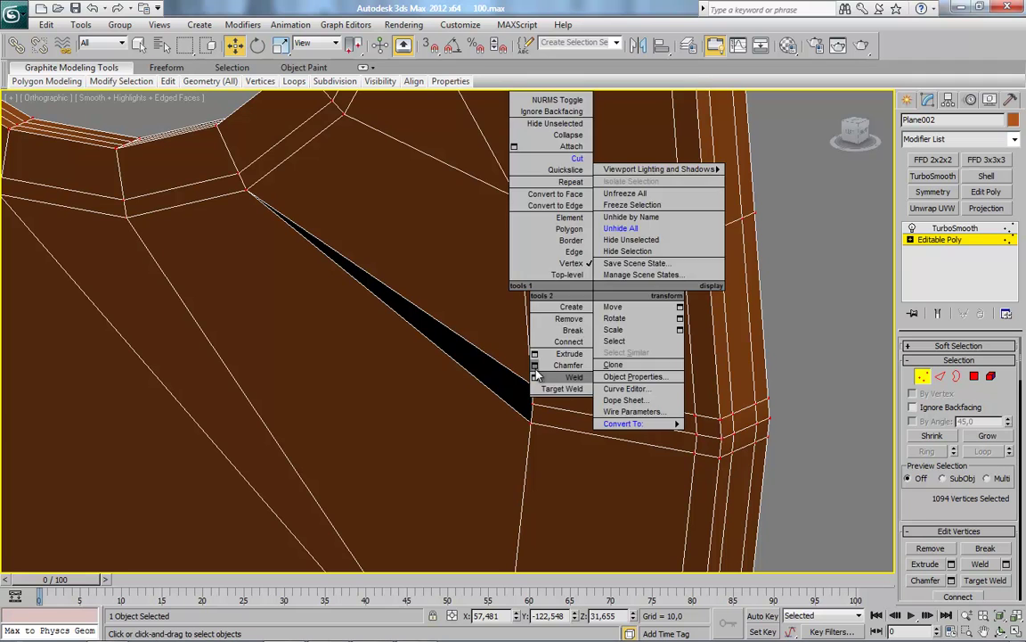
left_click(531, 383)
left_click_drag(463, 338, 411, 337)
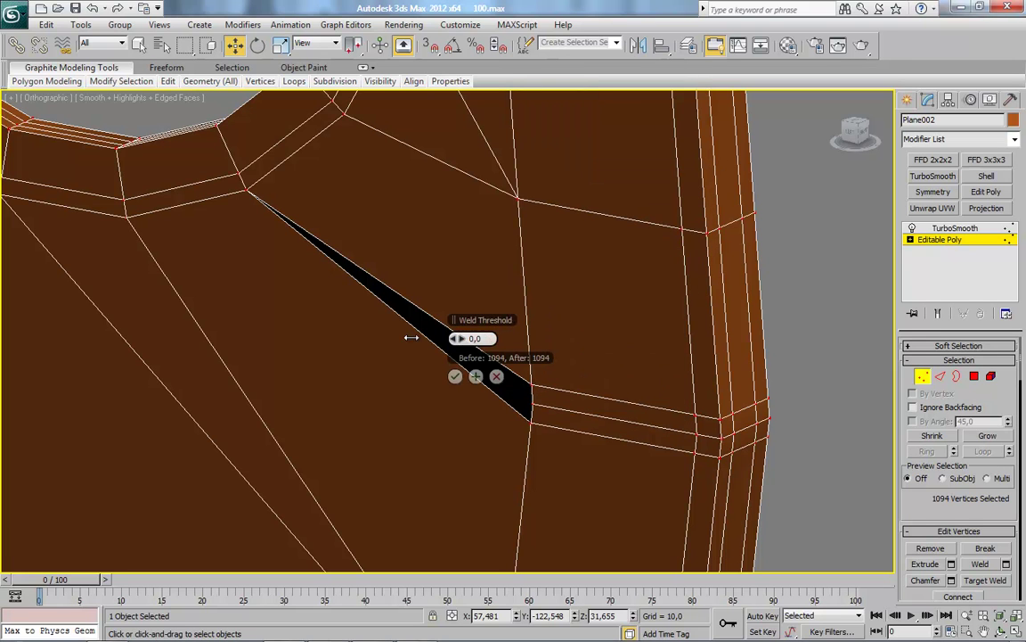
left_click(455, 376)
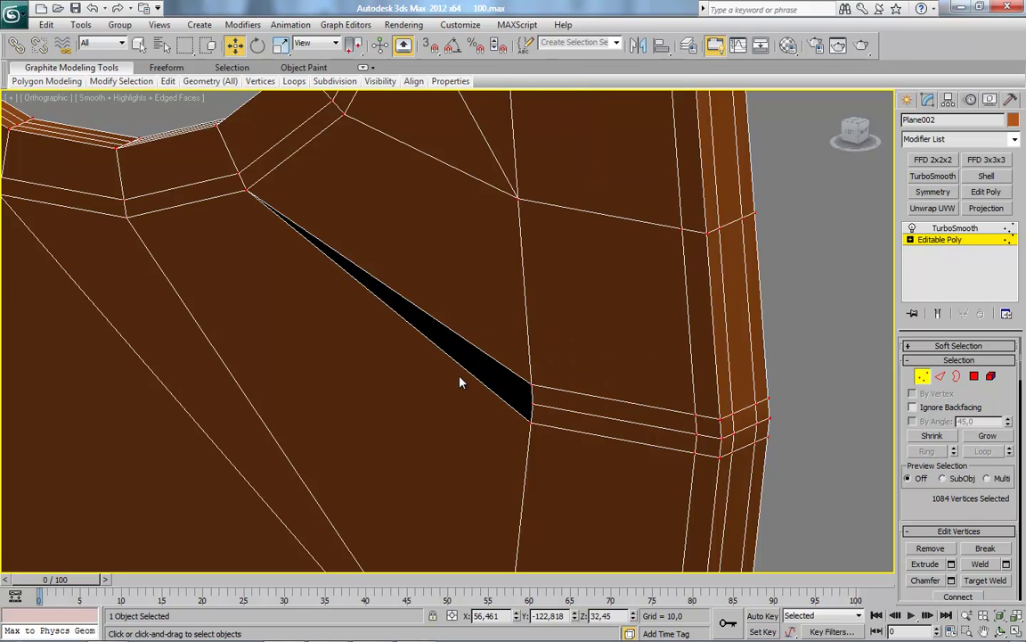
Select the slit's open border and close the thin gap.
left_click(953, 376)
left_click(523, 378)
mouse_move(523, 378)
middle_mouse_down("alt")
mouse_move(488, 386)
mouse_move(503, 385)
middle_mouse_up("alt")
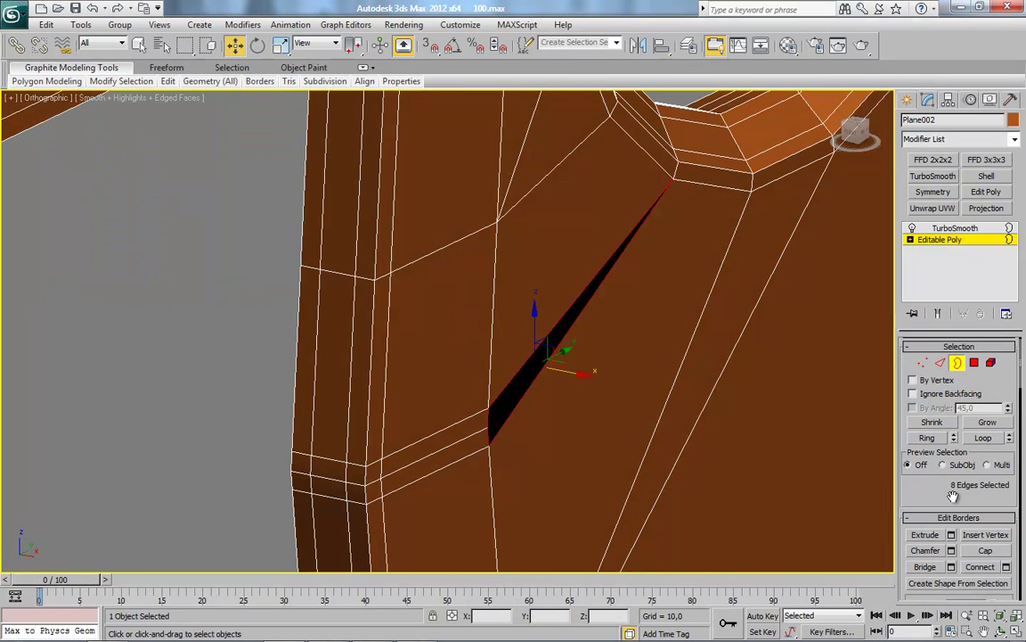
left_click(986, 550)
middle_click_drag(590, 430, 422, 440, "alt")
scroll(422, 439, "down", 5)
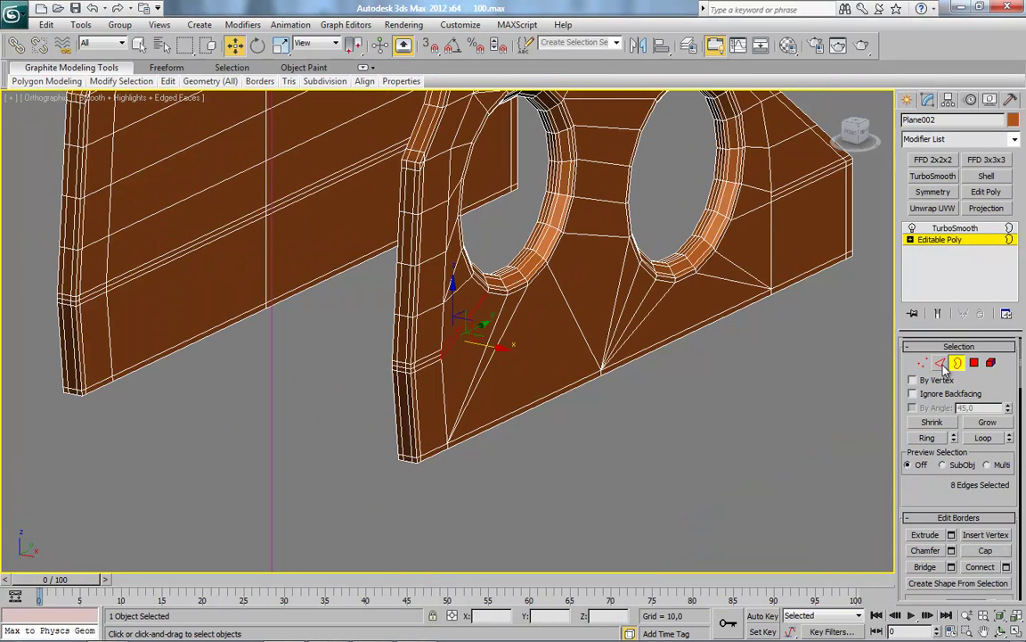
View the TurboSmoothed plate without the edged-faces wireframe.
left_click(956, 228)
mouse_move(597, 392)
middle_mouse_down()
mouse_move(559, 409)
mouse_move(469, 408)
mouse_move(382, 382)
mouse_move(403, 414)
mouse_move(458, 419)
mouse_move(449, 409)
mouse_move(593, 402)
mouse_move(375, 403)
mouse_move(397, 408)
middle_mouse_up()
key("F4")
scroll(559, 409, "down", 3)
scroll(406, 415, "up", 2)
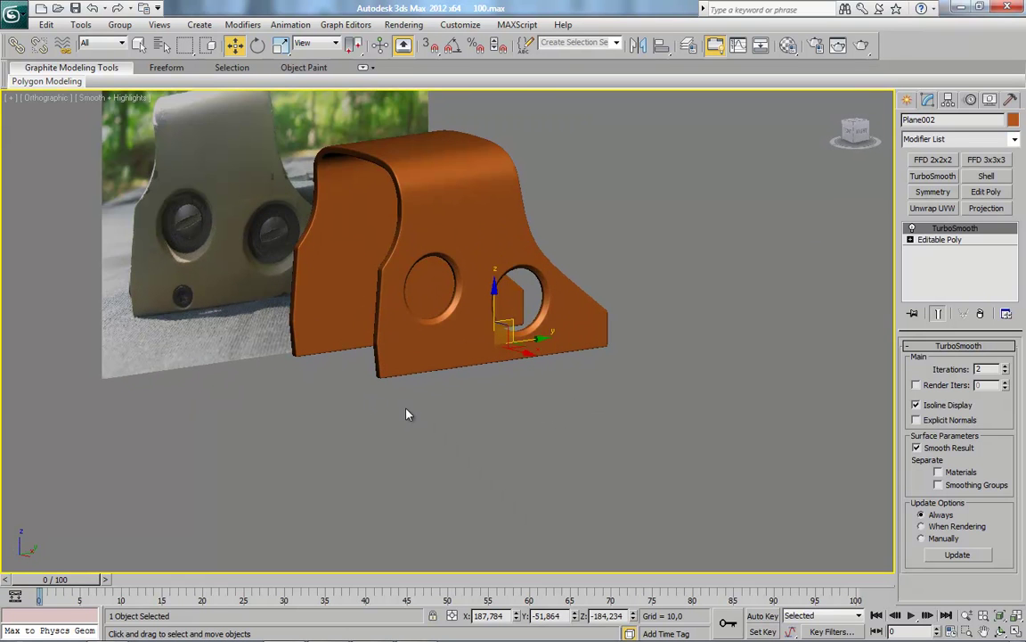
Return to Editable Poly, restore edged faces, and switch to Front view in Polygon mode.
left_click(943, 241)
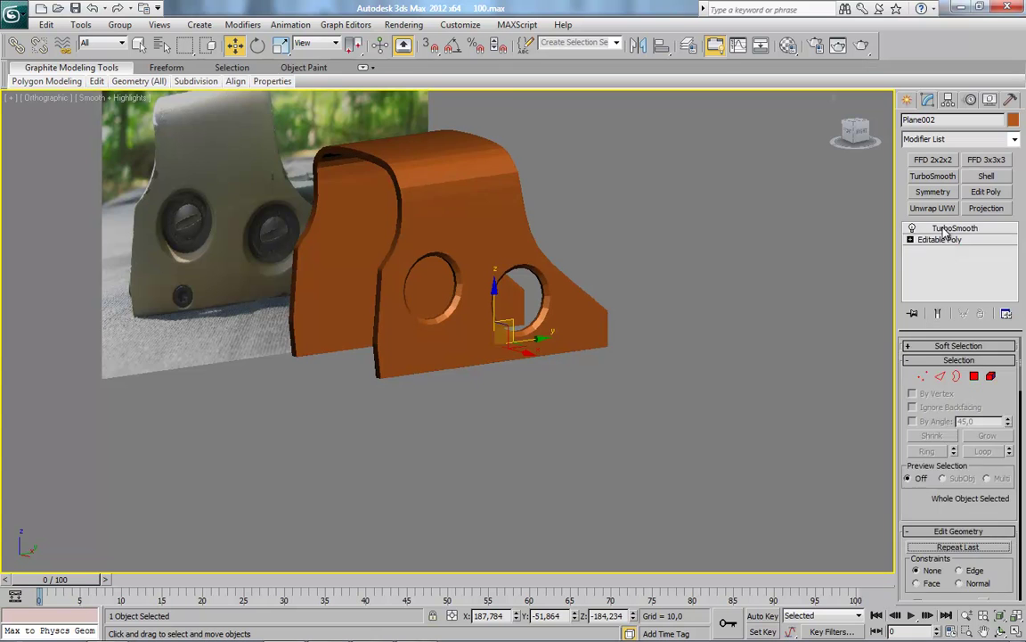
right_click(931, 240)
mouse_move(595, 428)
middle_mouse_down("alt")
mouse_move(520, 451)
mouse_move(626, 478)
middle_mouse_up("alt")
scroll(606, 479, "up", 4)
scroll(593, 481, "down", 2)
scroll(555, 497, "down", 3)
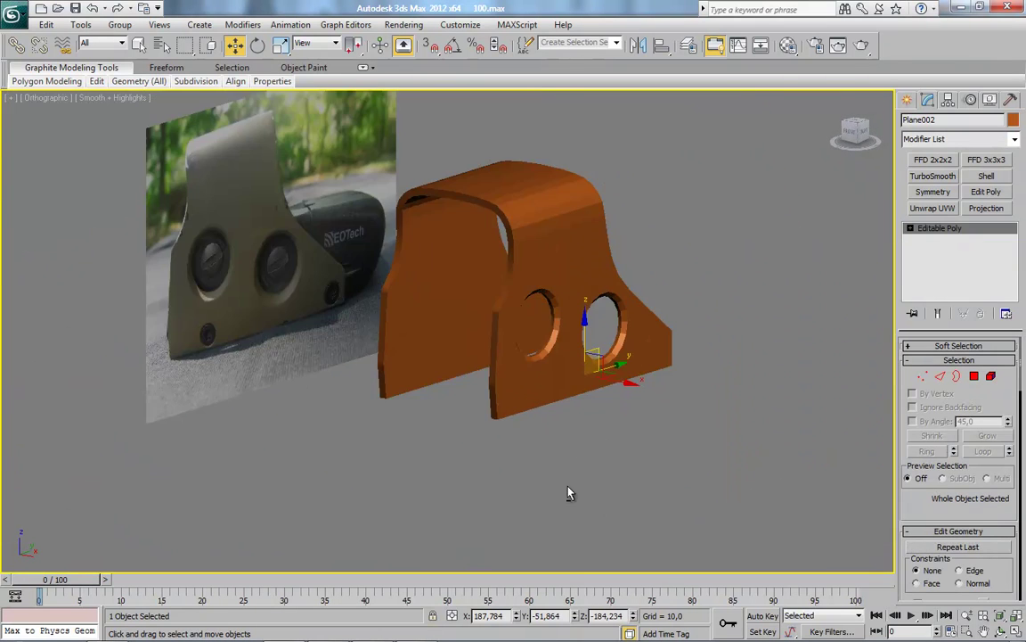
key("F4")
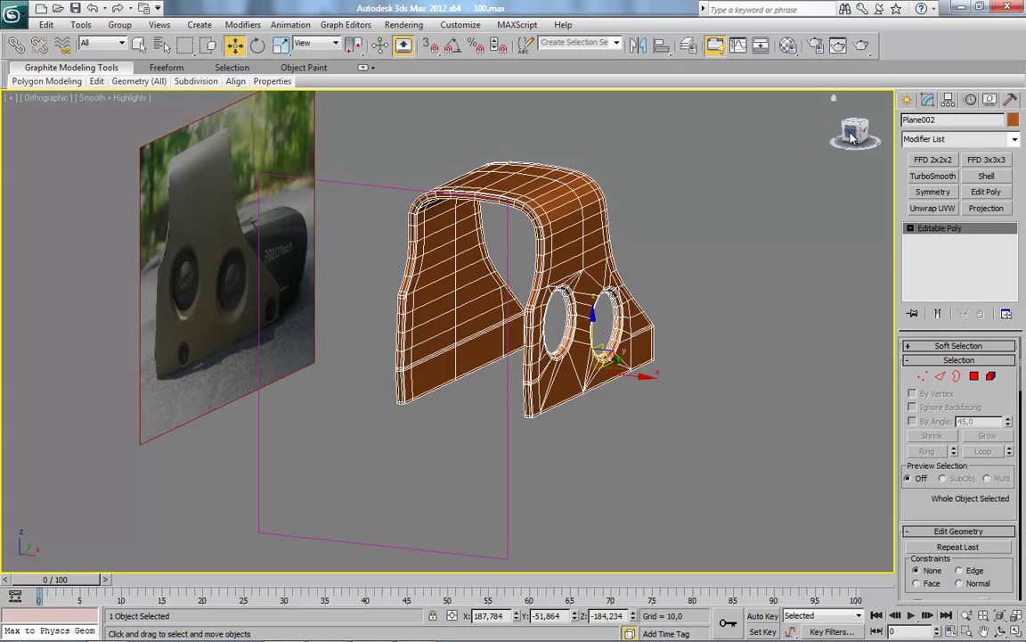
left_click(851, 135)
key("4")
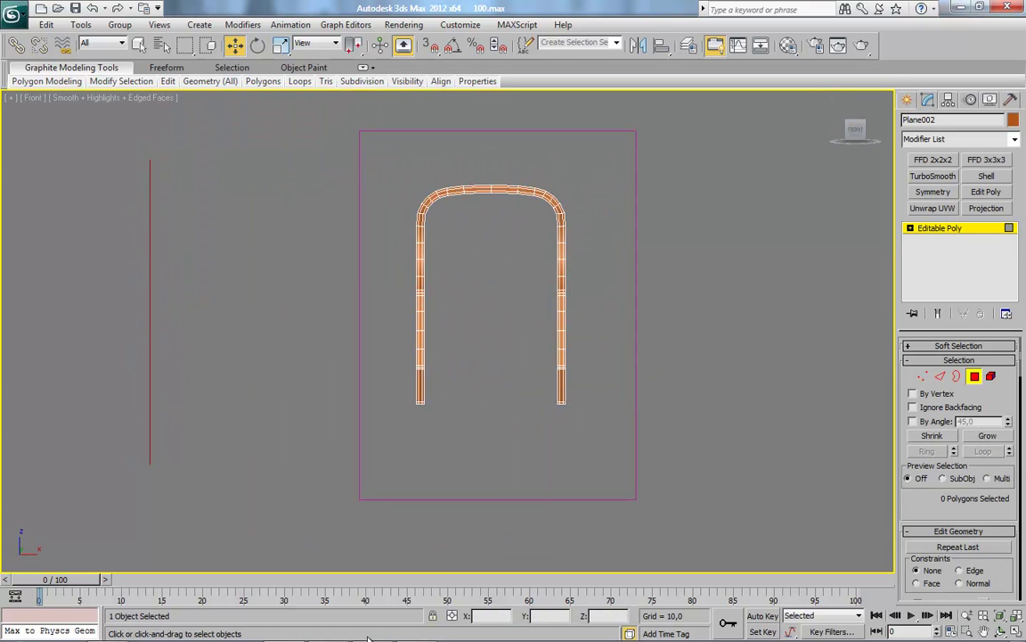
Browse the EOTech reference photos, ending on the rear 'tyl' shot, then close them.
left_click(337, 630)
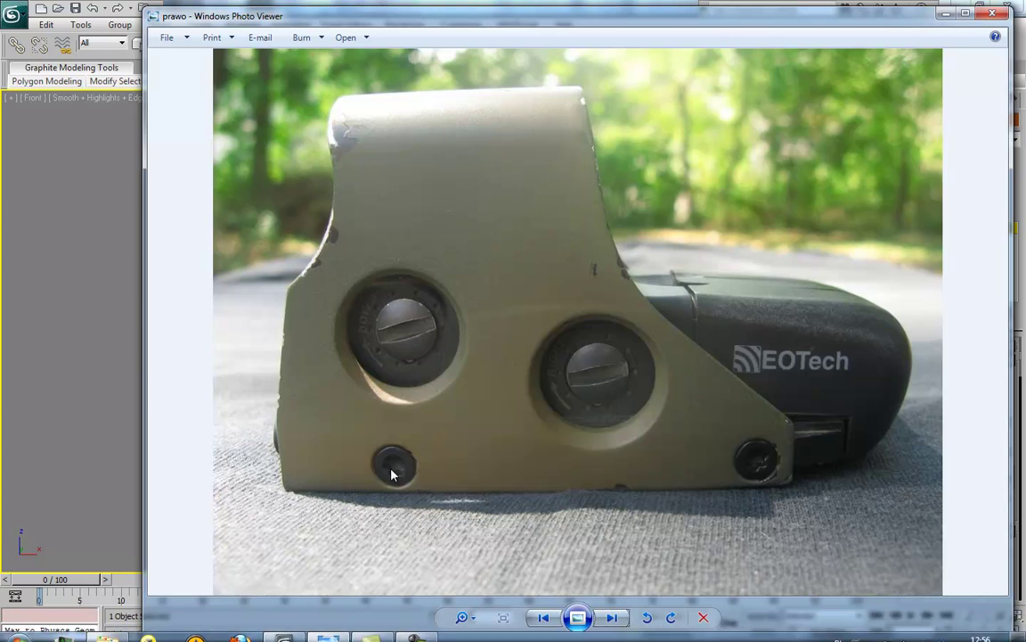
key("Right")
key("Right")
key("Right")
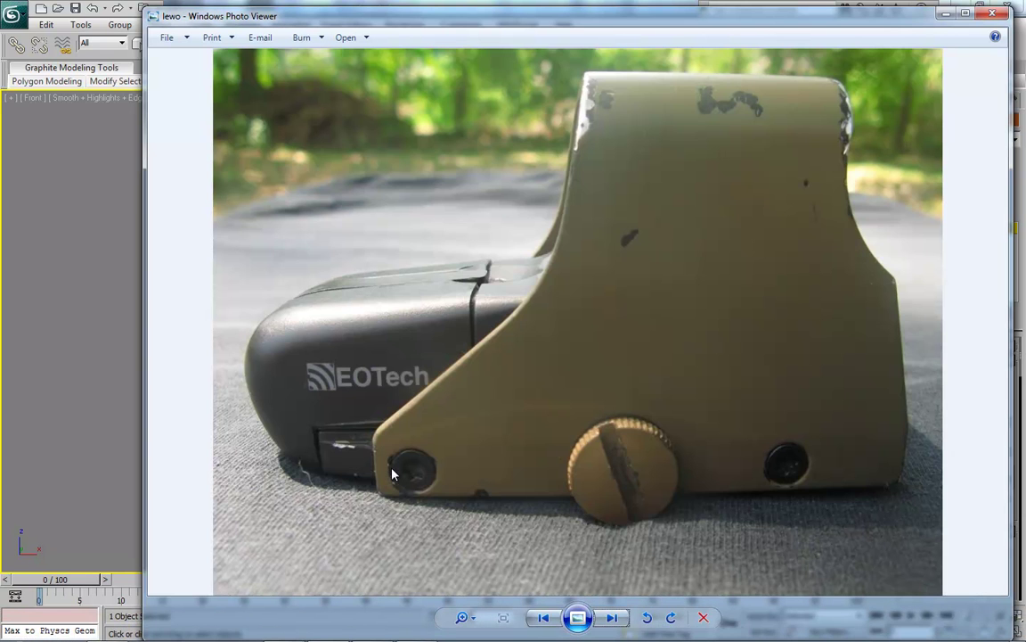
key("Left")
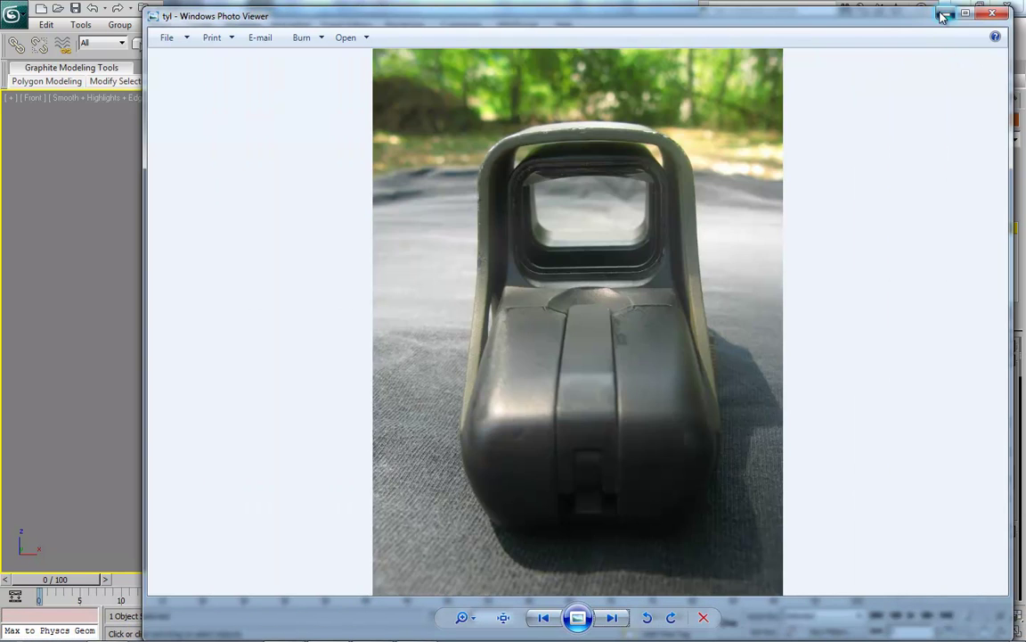
left_click(944, 15)
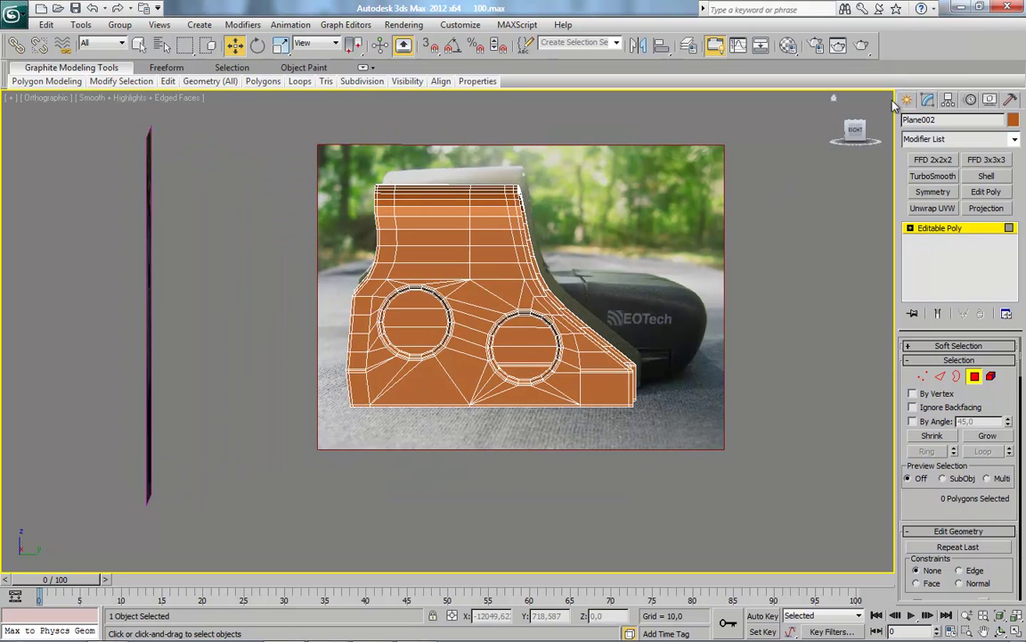
Marquee-select the left leg polygons in Front view and delete them.
left_click(857, 131)
scroll(537, 355, "up", 3)
key("F4")
key("F4")
mouse_move(451, 354)
middle_mouse_down("alt")
mouse_move(591, 385)
mouse_move(526, 405)
mouse_move(570, 383)
middle_mouse_up("alt")
left_click(856, 132)
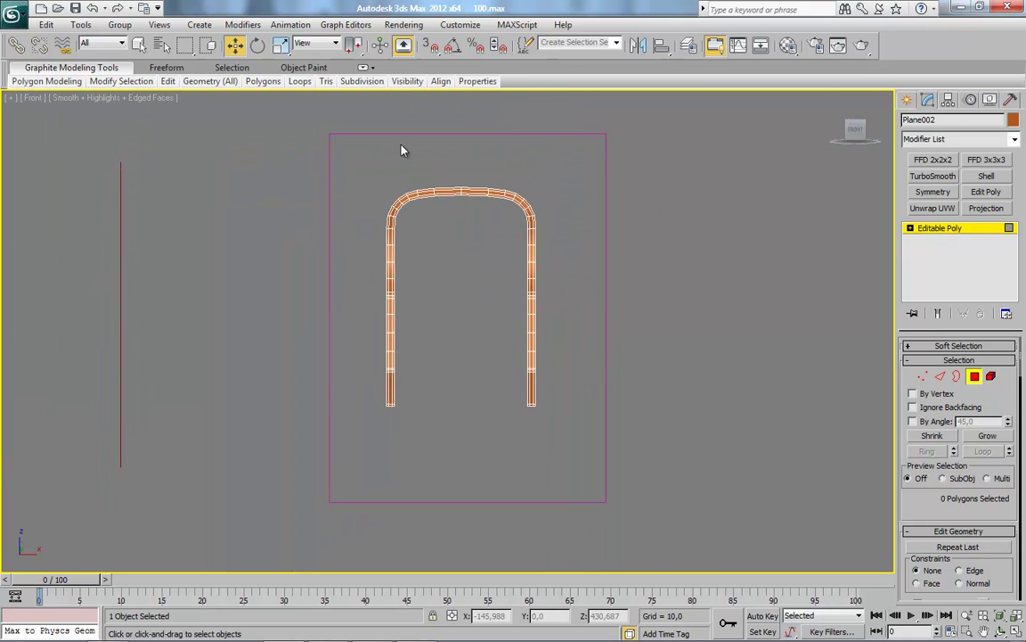
left_click_drag(455, 447, 452, 426)
middle_click_drag(499, 414, 446, 428, "alt")
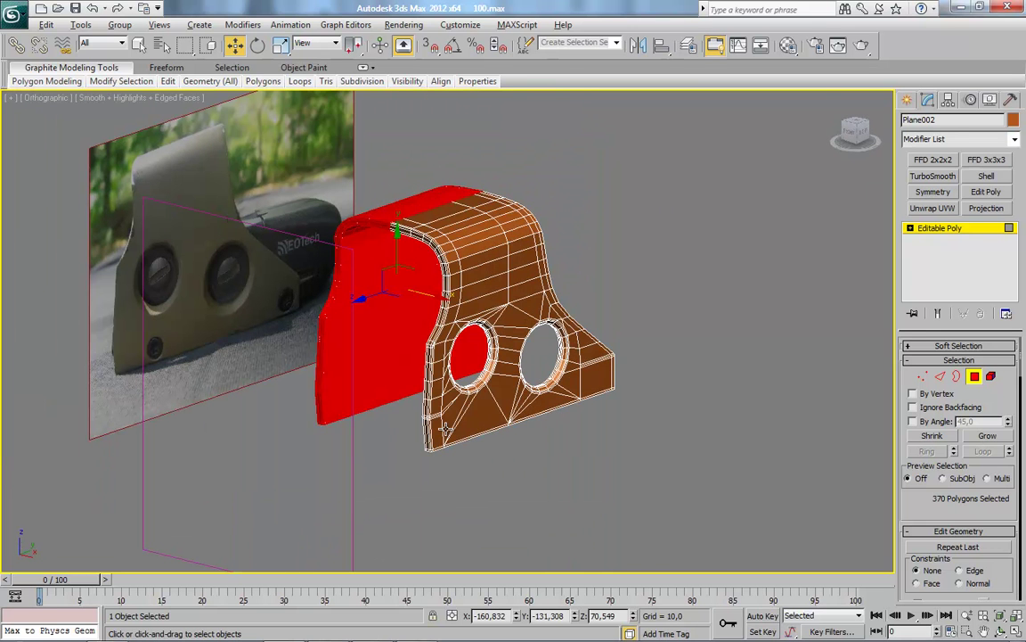
key("Delete")
Show the plate see-through (Alt+X) in Right view over the photo, then exit Polygon mode.
left_click(853, 150)
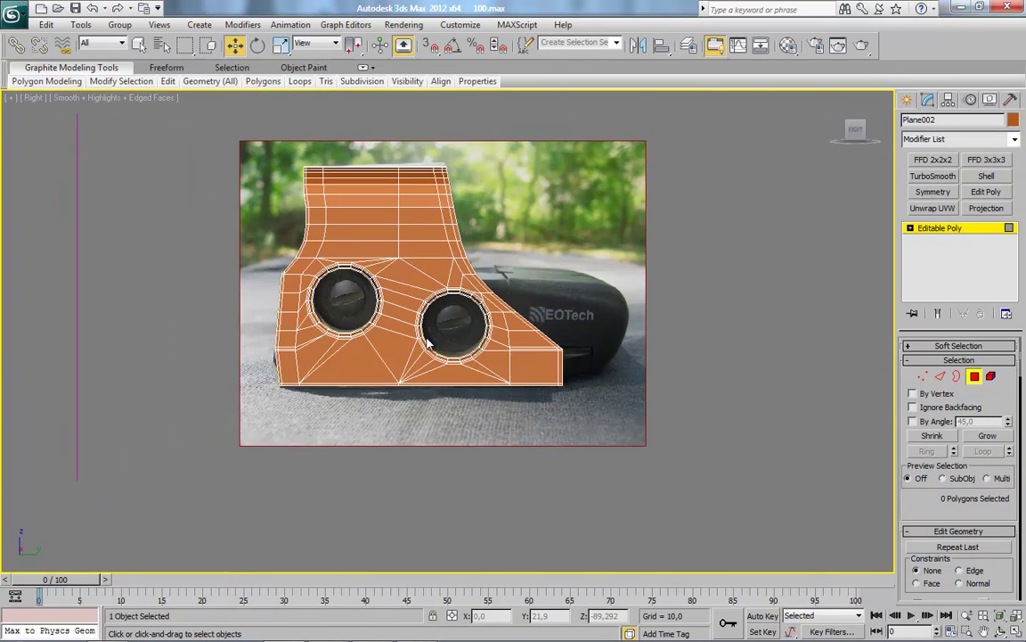
scroll(425, 316, "up", 2)
key("alt+x")
scroll(430, 337, "up", 3)
scroll(469, 348, "up", 1)
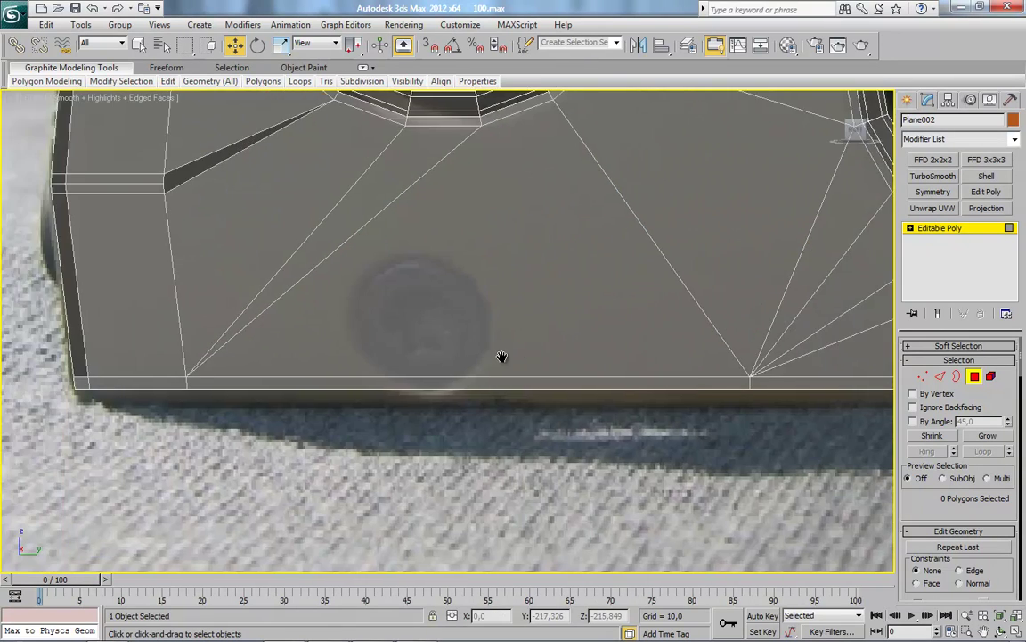
scroll(505, 355, "up", 2)
left_click(975, 377)
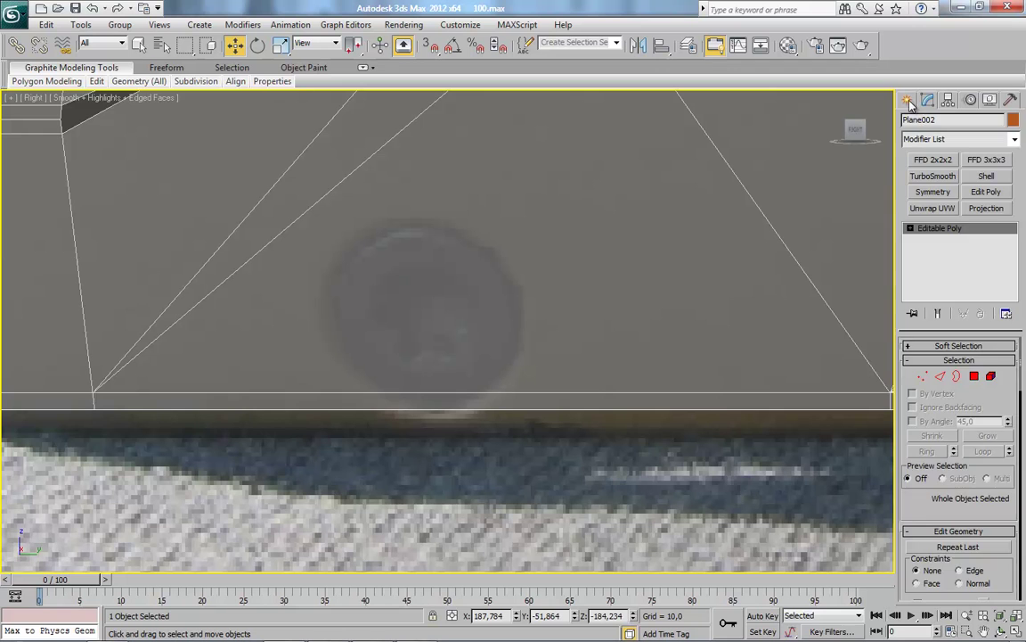
Draw a thin 12-sided cylinder over the lower-left screw and move it up onto the screw.
left_click(909, 101)
left_click(934, 208)
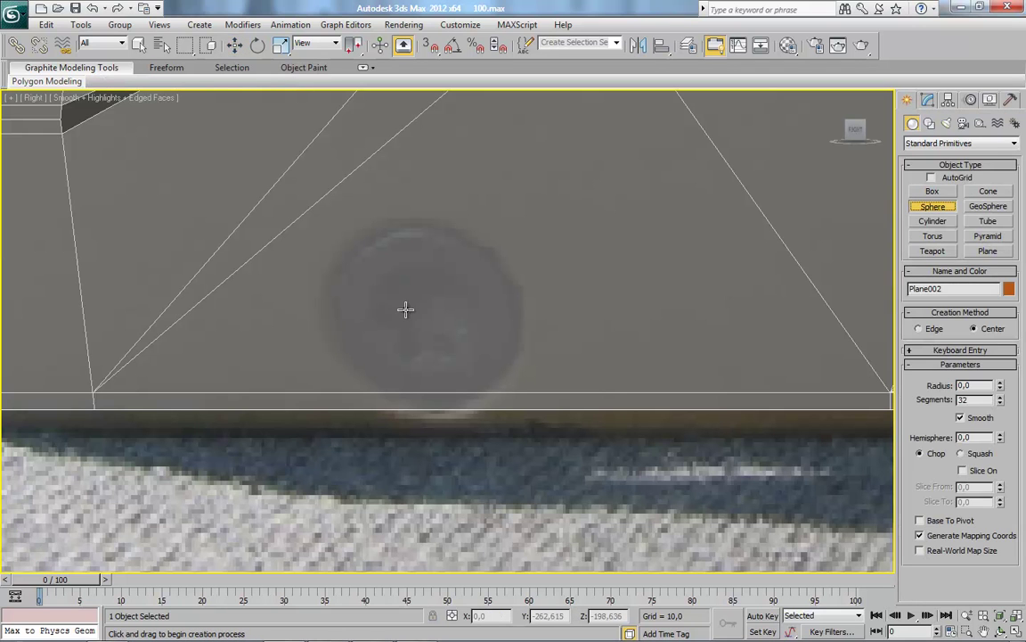
left_click(933, 221)
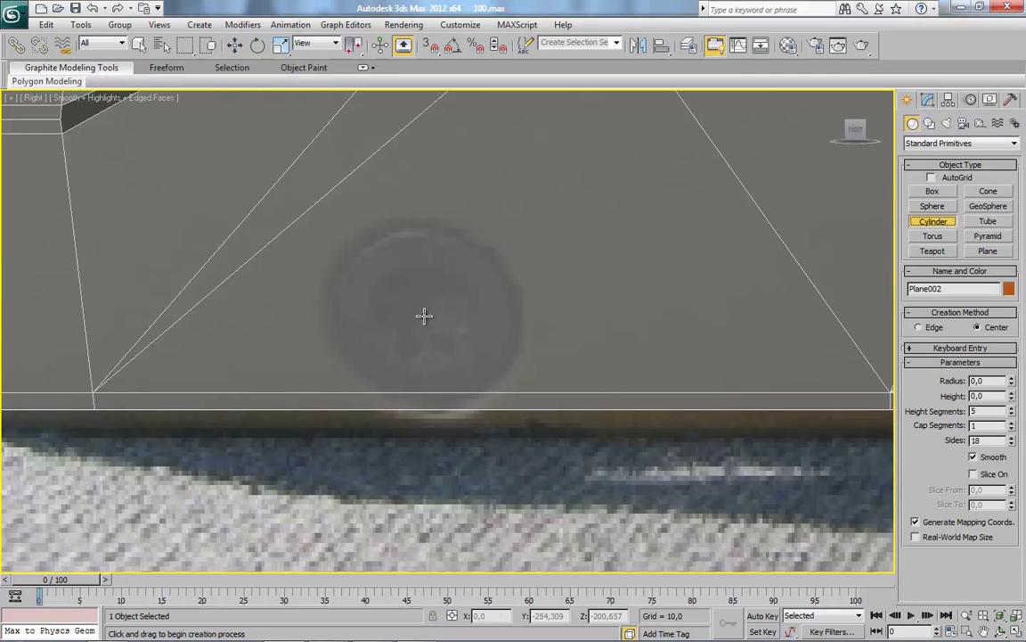
left_click_drag(424, 316, 481, 245)
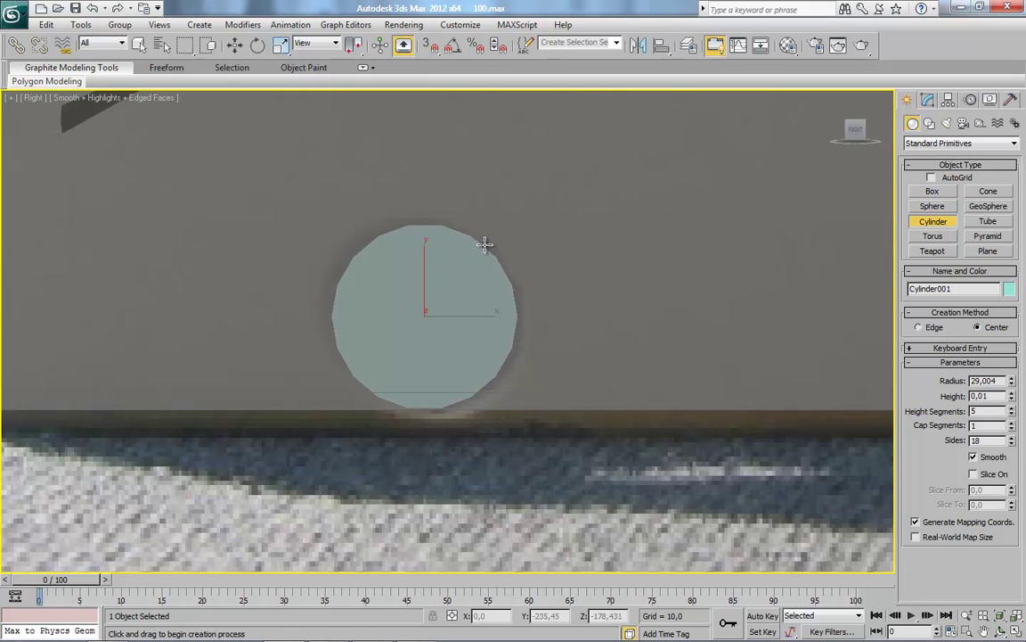
key("w")
left_click_drag(425, 280, 431, 260)
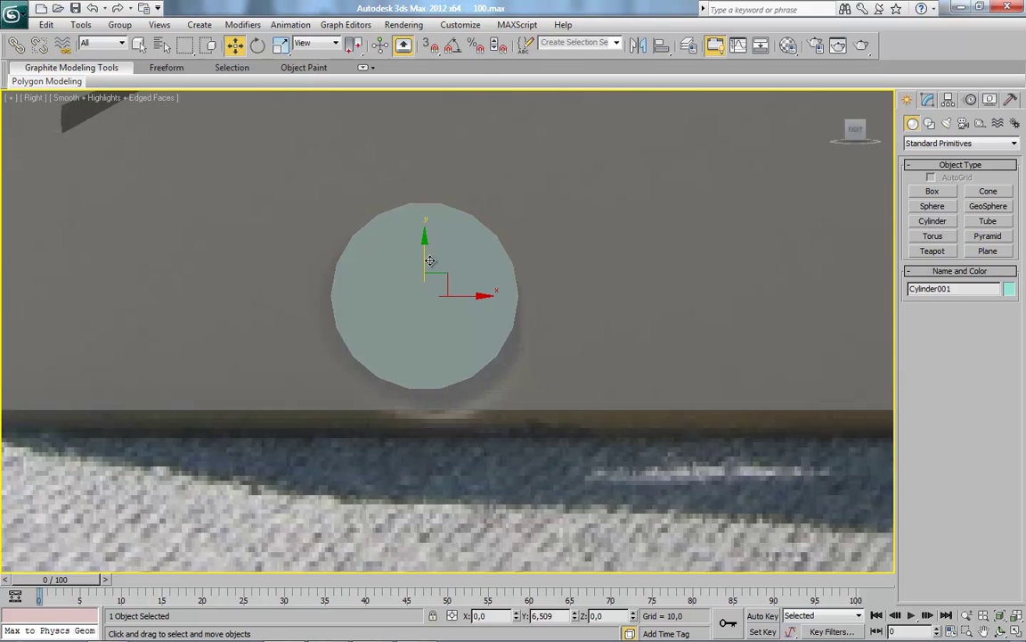
Lower the selected side-plate vertices slightly, then leave vertex editing.
scroll(482, 373, "down", 3)
scroll(375, 377, "down", 3)
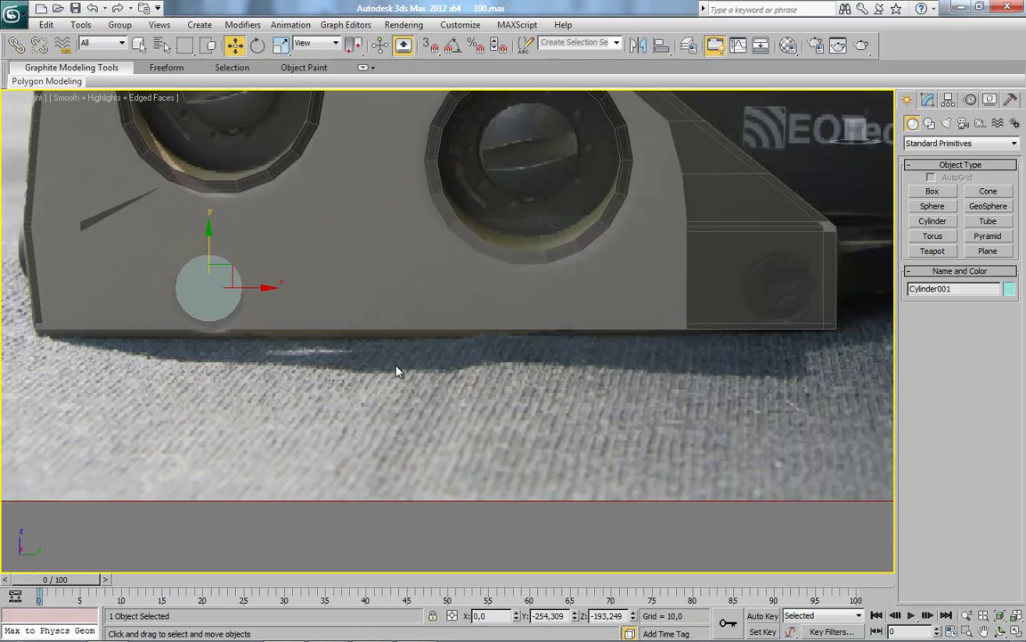
middle_click_drag(398, 372, 411, 376)
left_click(569, 306)
left_click(927, 100)
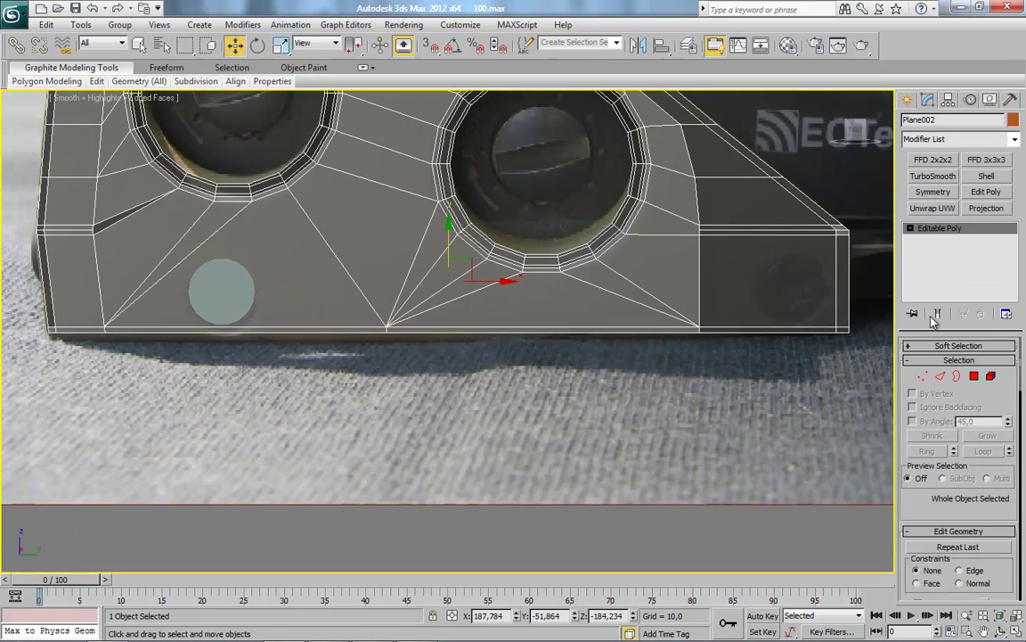
key("1")
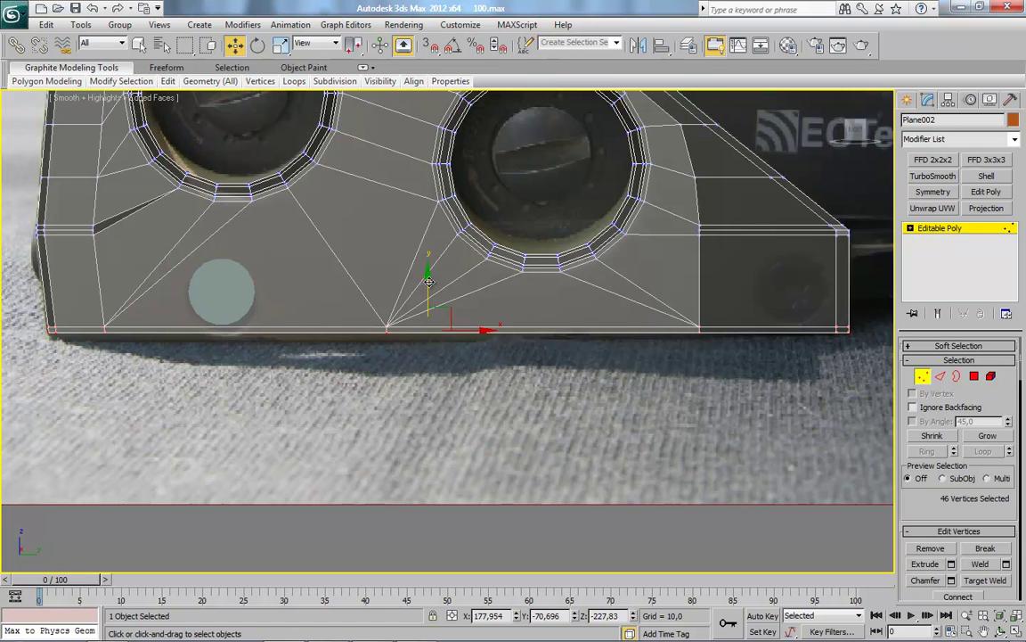
left_click_drag(429, 281, 429, 290)
middle_click_drag(408, 342, 539, 359)
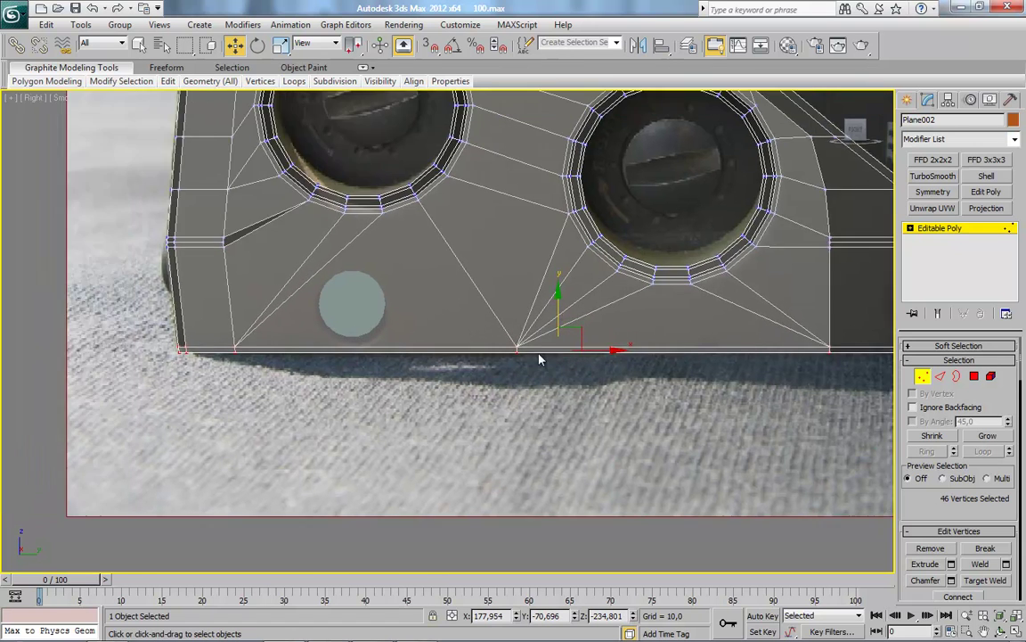
scroll(539, 359, "up", 2)
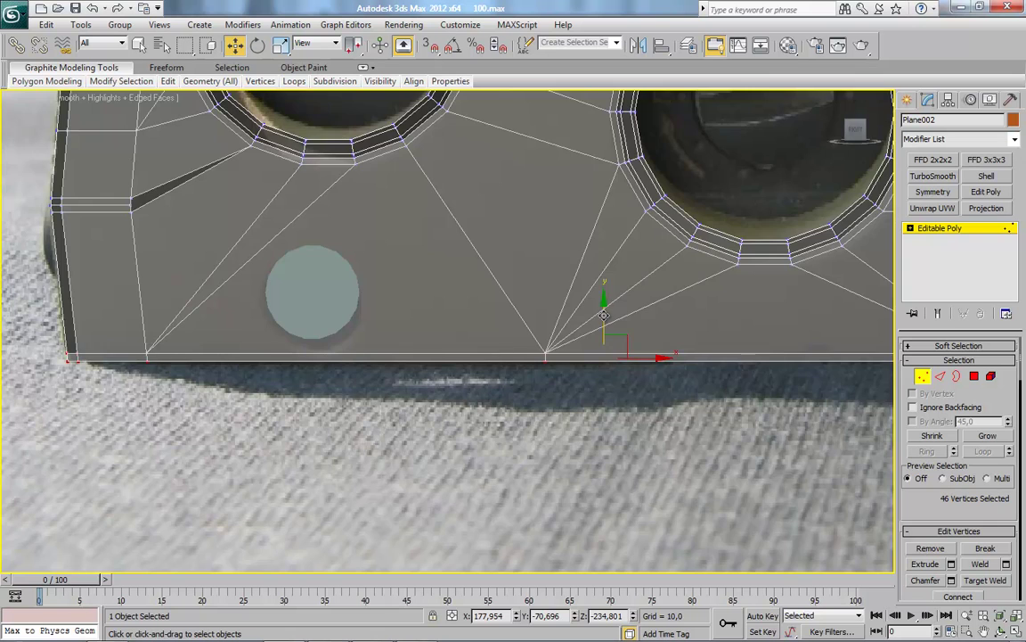
scroll(633, 392, "up", 2)
left_click(940, 376)
left_click(923, 379)
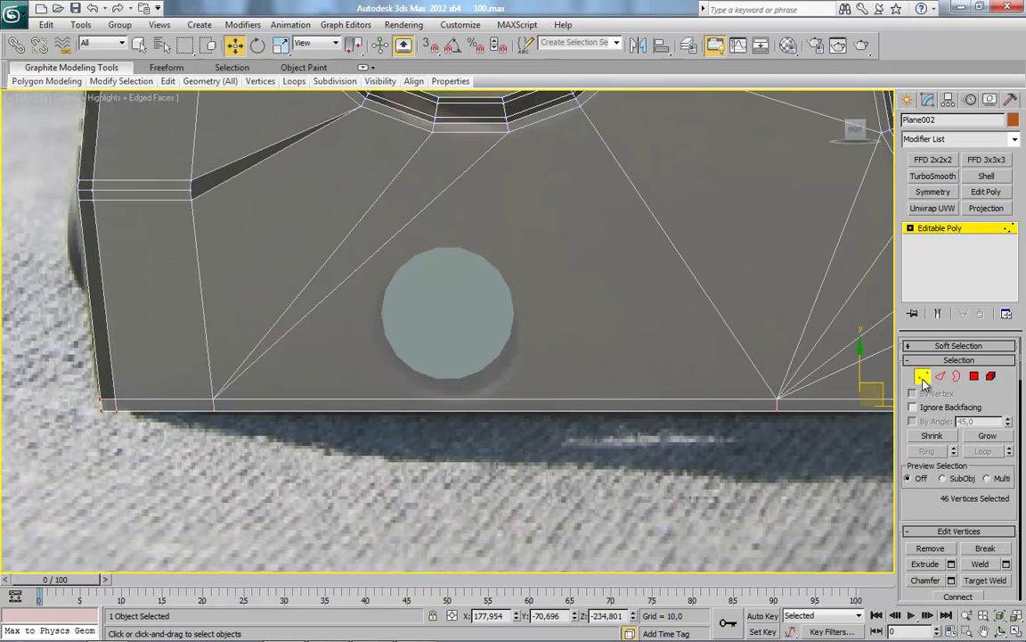
left_click(923, 379)
Nudge the cylinder onto the screw in the photo, then Shift-drag a copy to the lower-right screw.
middle_click_drag(397, 324, 461, 417)
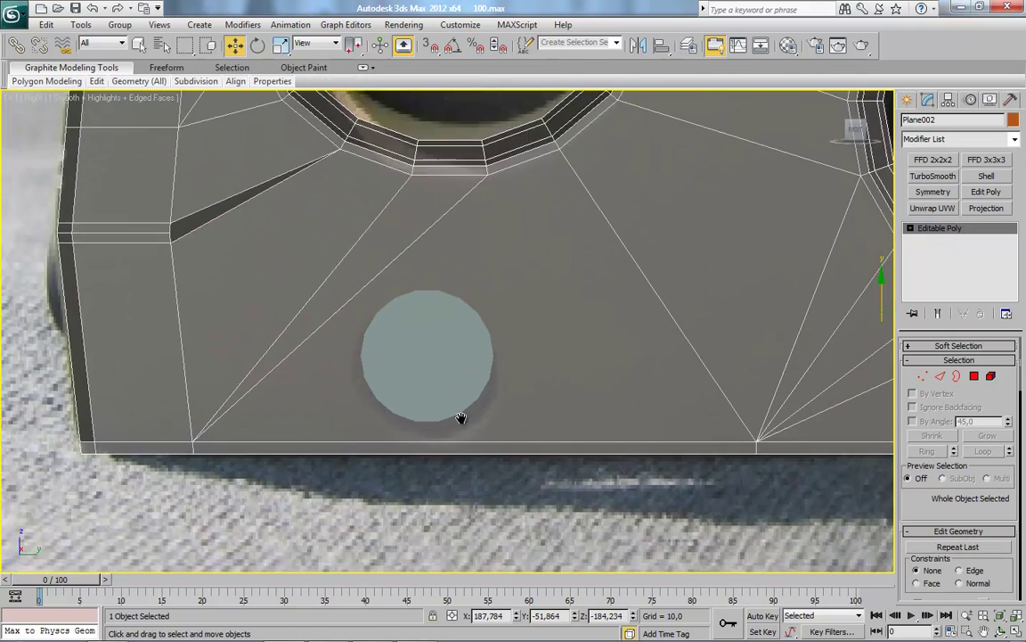
scroll(436, 357, "down", 4)
middle_click_drag(445, 339, 489, 398)
scroll(464, 375, "up", 2)
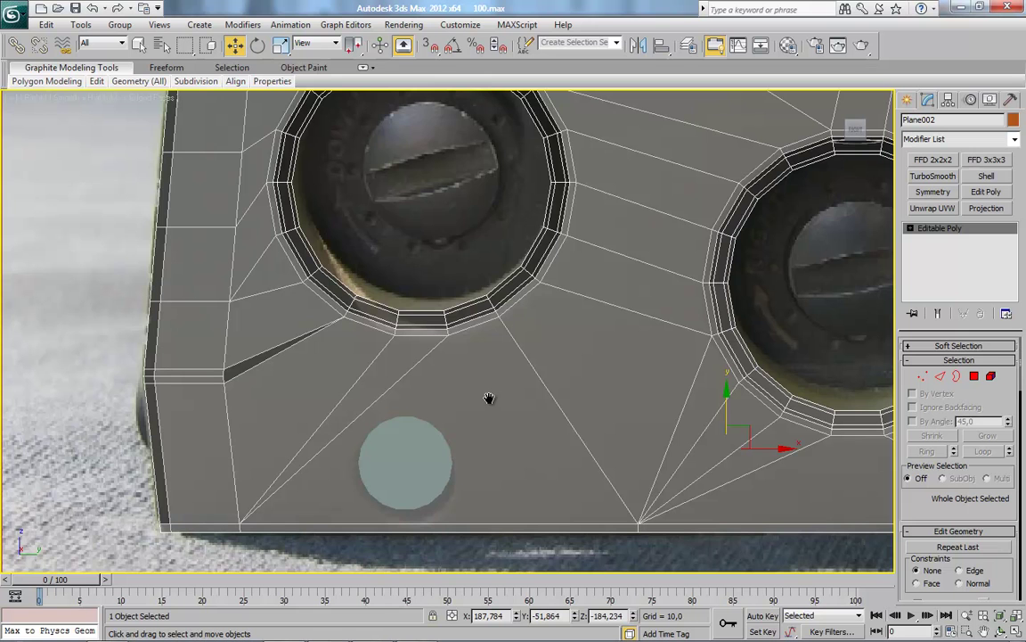
scroll(515, 442, "up", 2)
middle_click_drag(515, 442, 545, 314)
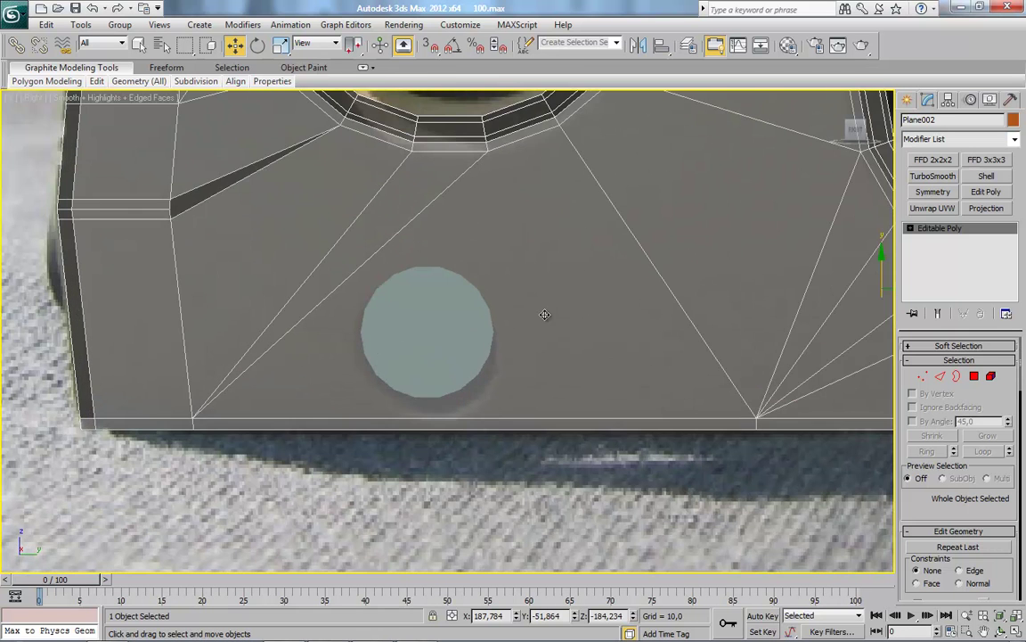
left_click(462, 331)
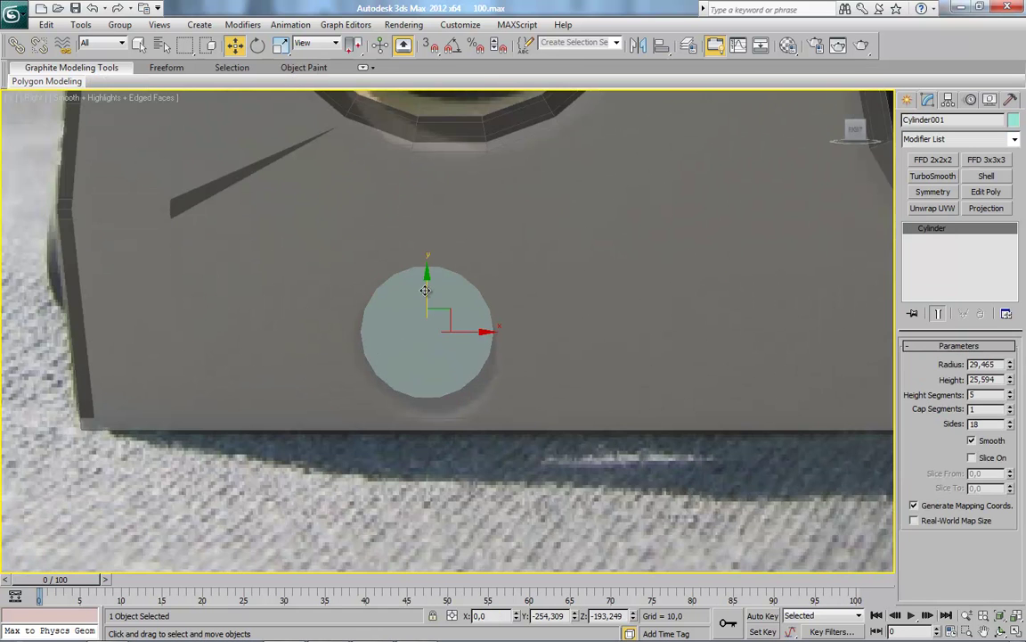
left_click_drag(425, 291, 472, 344)
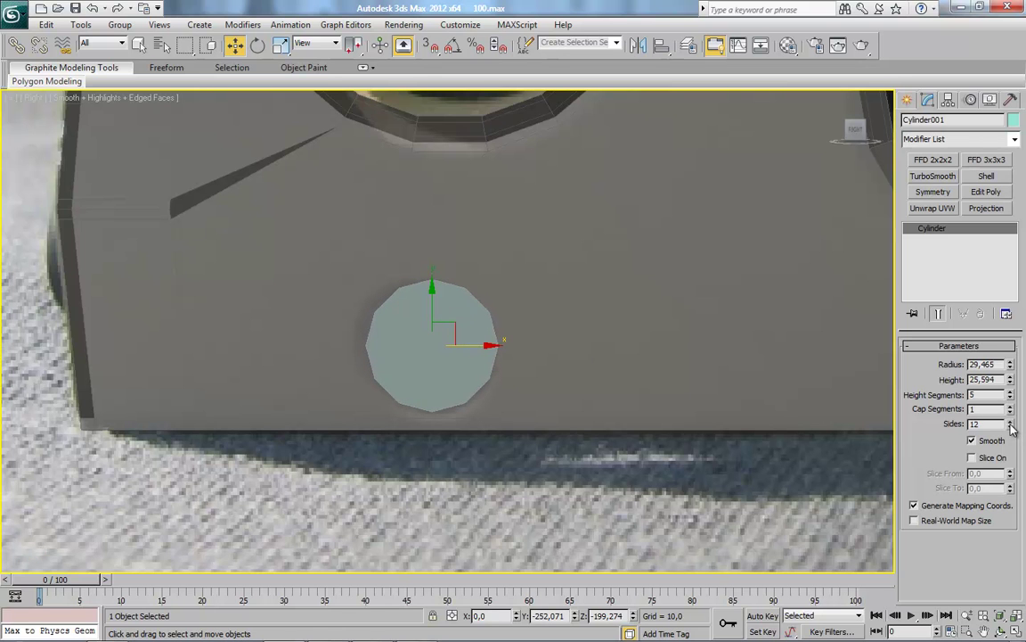
left_click_drag(469, 346, 470, 344)
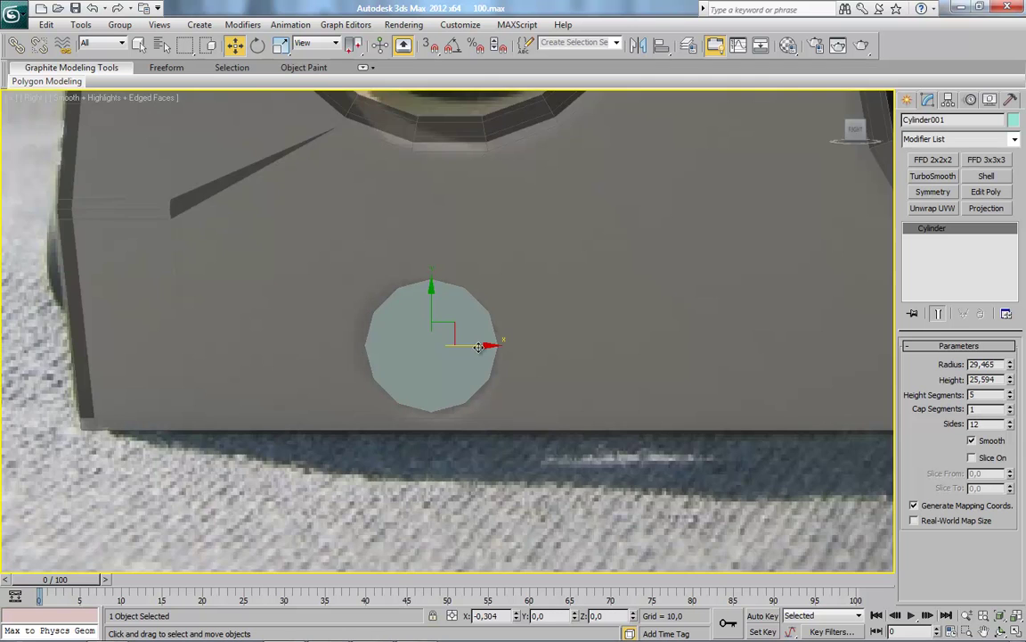
scroll(401, 348, "down", 3)
left_click_drag(259, 329, 824, 331, "shift")
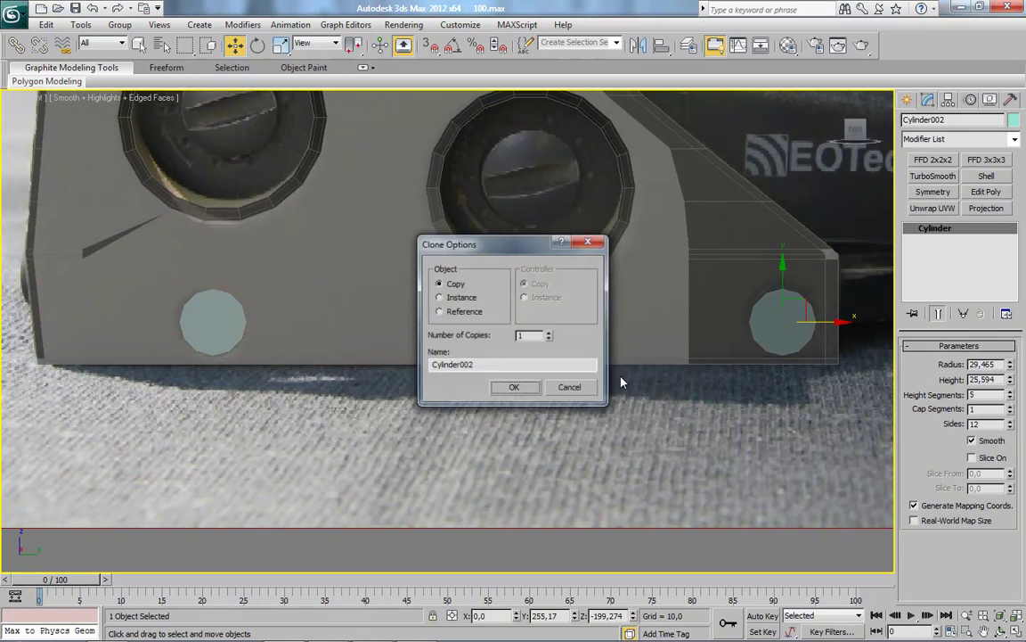
Confirm the cylinder copy and convert Cylinder002 to an Editable Poly.
left_click(500, 363)
mouse_move(538, 419)
middle_mouse_down("alt")
mouse_move(559, 440)
mouse_move(320, 448)
mouse_move(254, 435)
mouse_move(421, 451)
mouse_move(657, 316)
middle_mouse_up("alt")
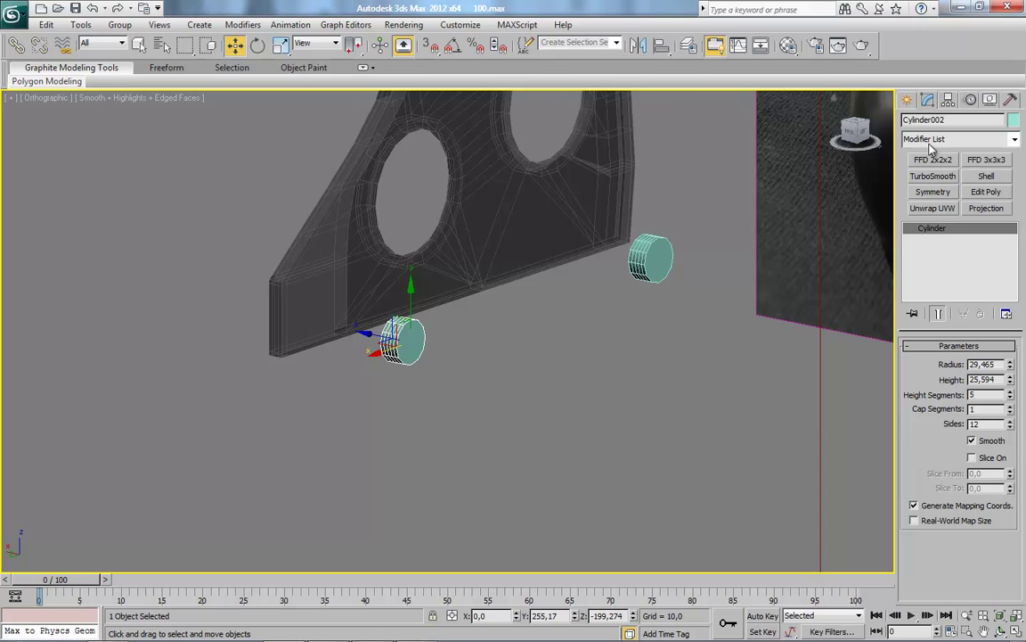
right_click(409, 330)
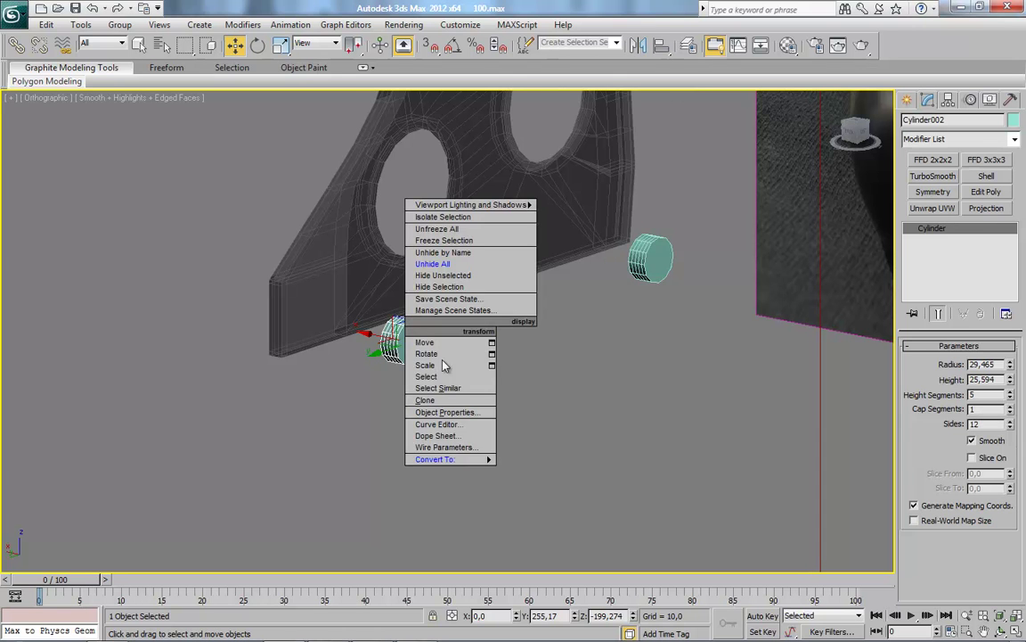
left_click(548, 470)
Select both end-cap polygons of Cylinder002 and hide all unselected faces.
left_click(414, 351)
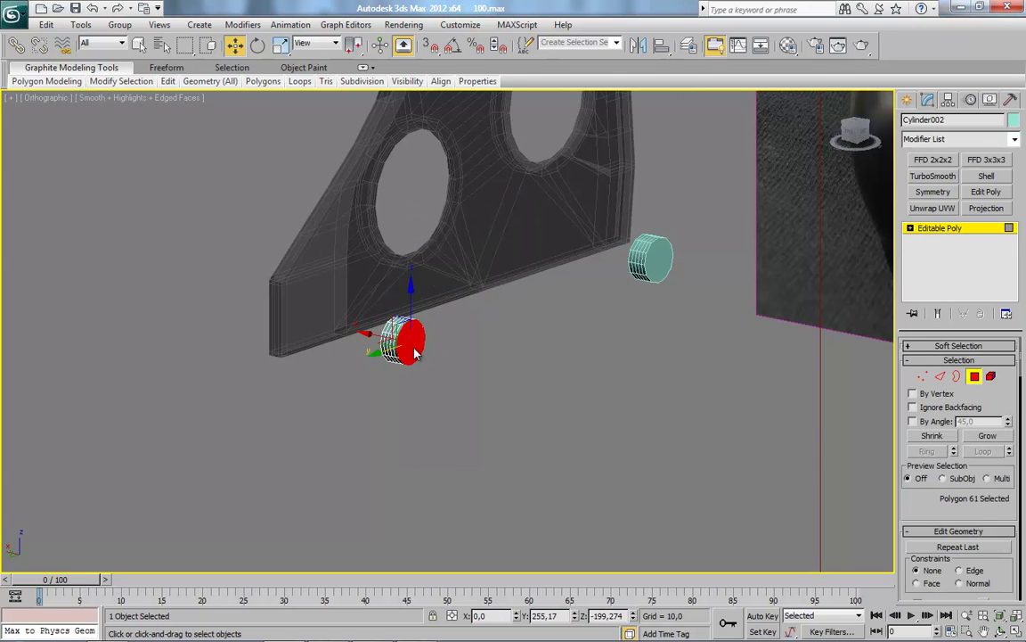
left_click(974, 377)
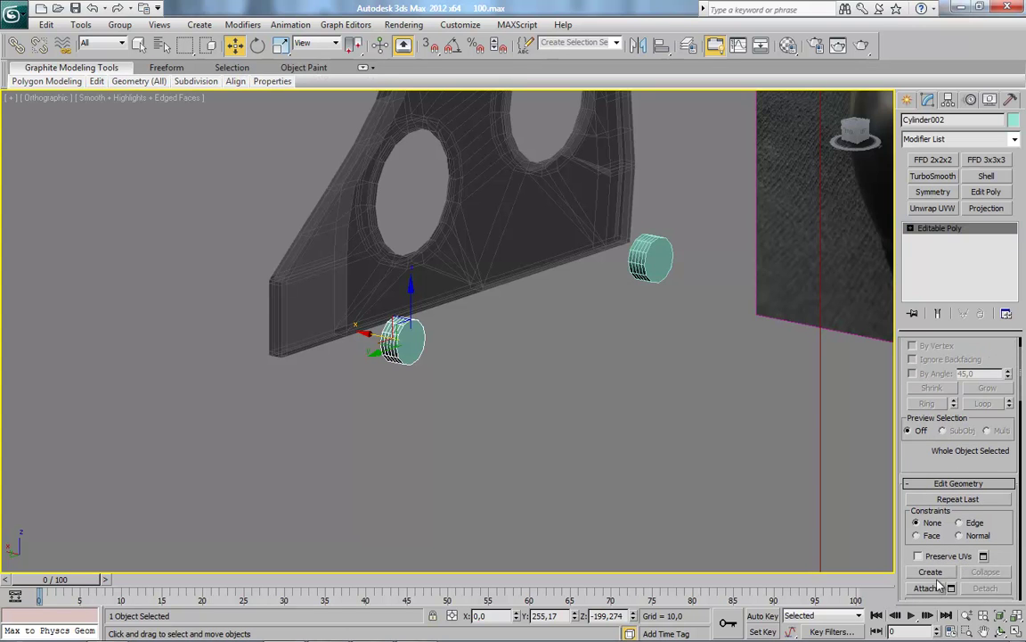
key("q")
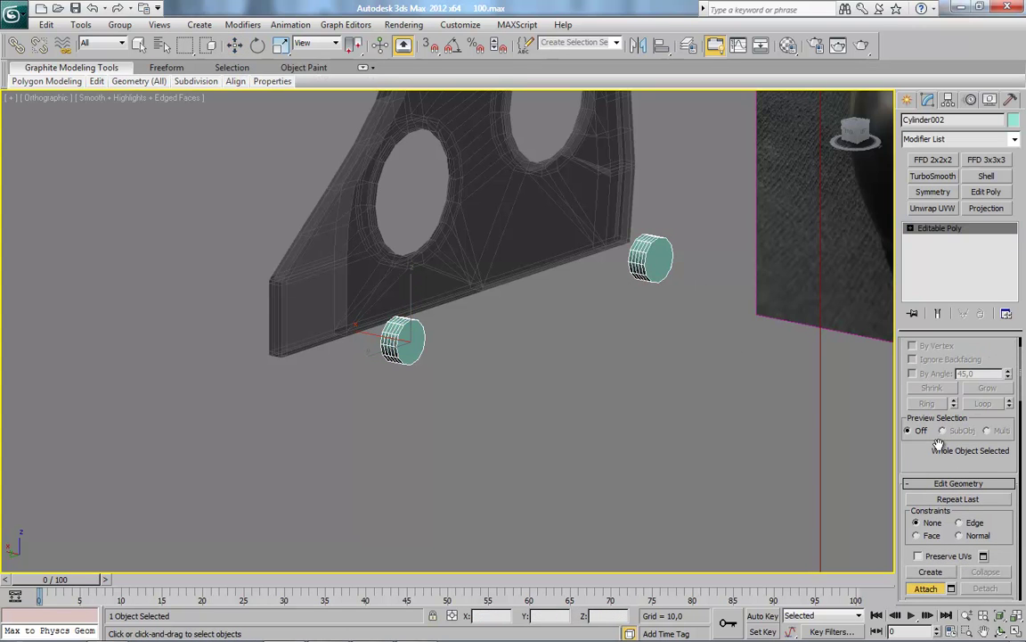
scroll(977, 399, "up", 2)
left_click(974, 376)
key("w")
left_click(650, 259)
left_click(406, 337, "ctrl")
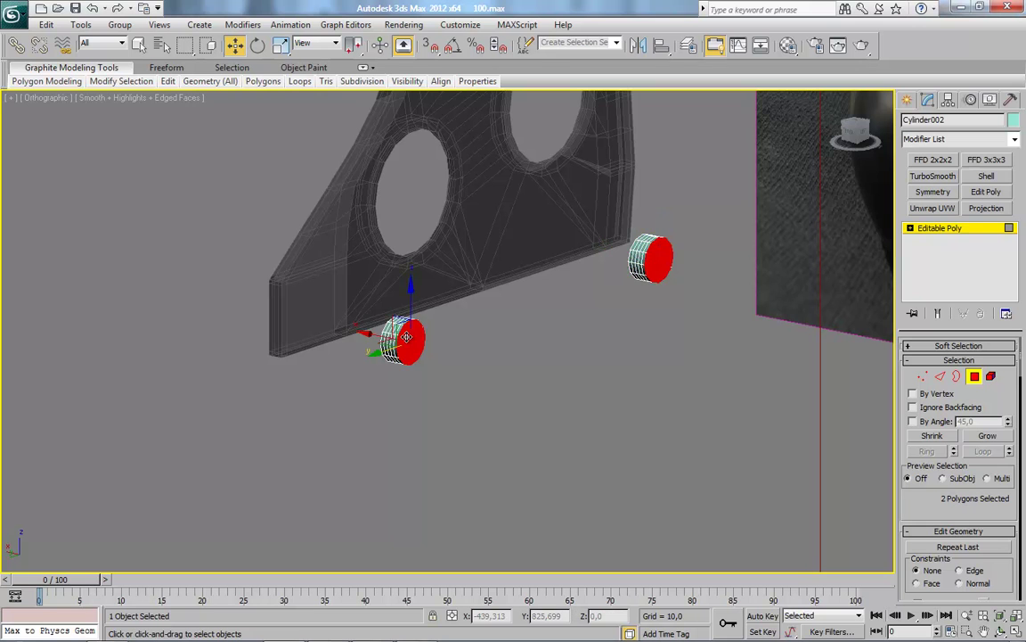
key("alt+i")
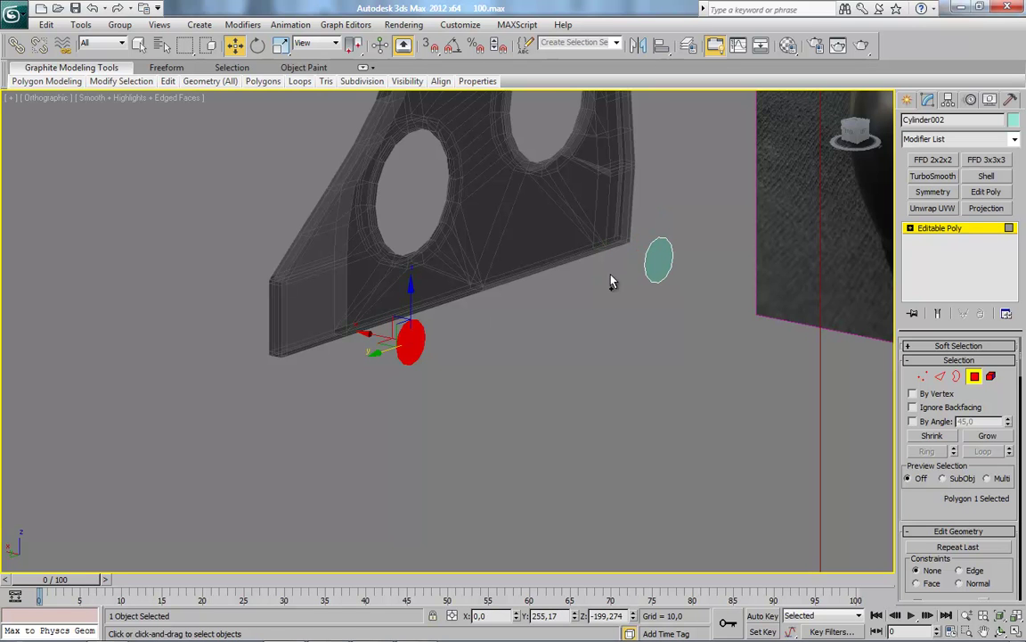
Exit polygon editing and orbit around to inspect the isolated caps from both sides.
scroll(910, 516, "down", 3)
scroll(911, 516, "down", 3)
scroll(980, 521, "down", 3)
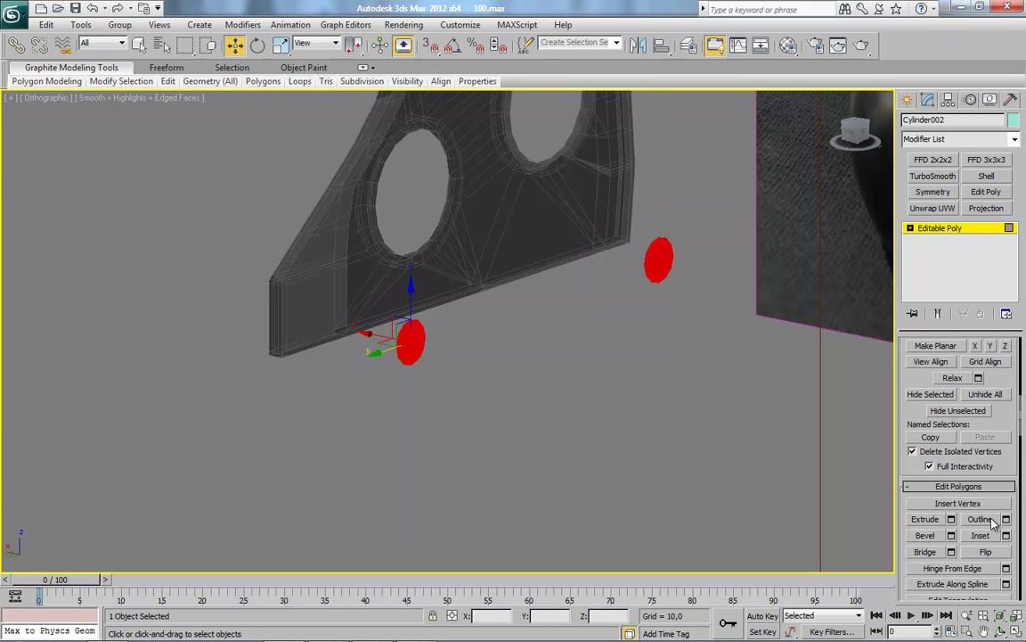
middle_click_drag(486, 396, 661, 265, "alt")
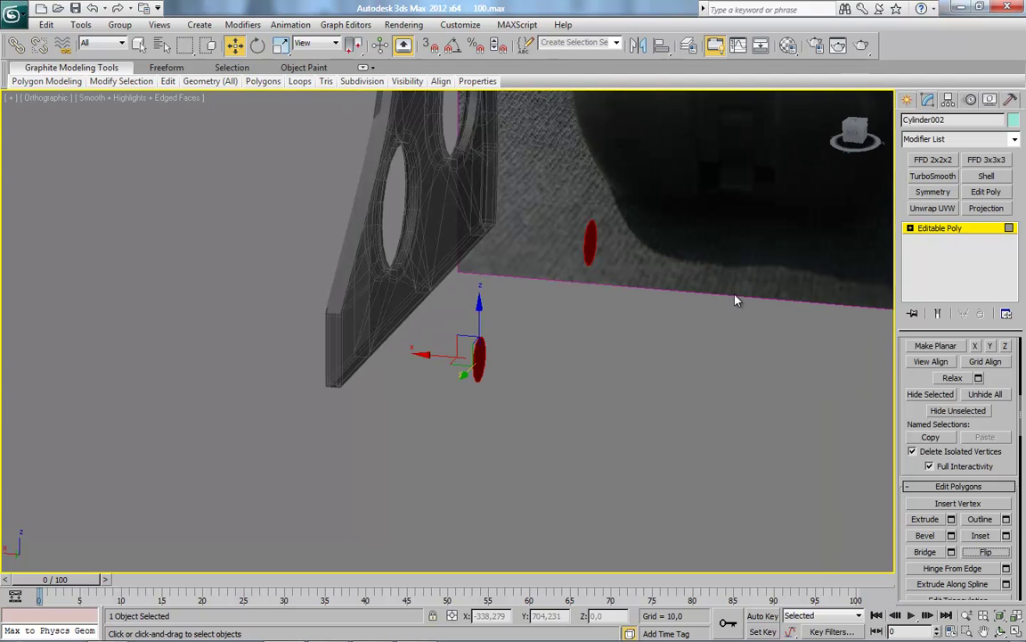
left_click(967, 230)
middle_click_drag(507, 348, 584, 370, "alt")
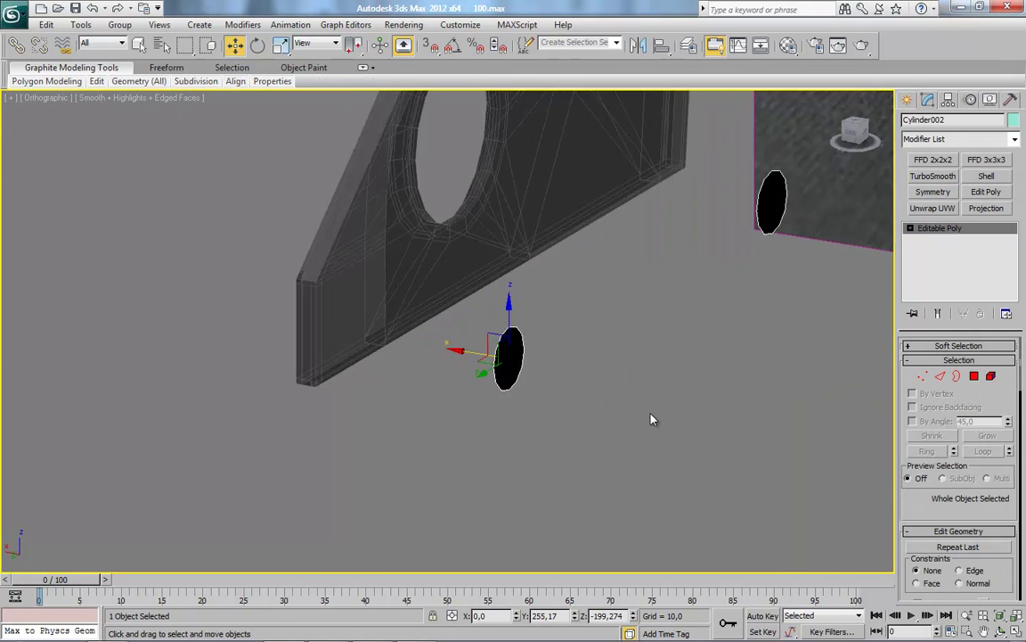
scroll(488, 375, "up", 3)
middle_click_drag(488, 375, 488, 400, "alt")
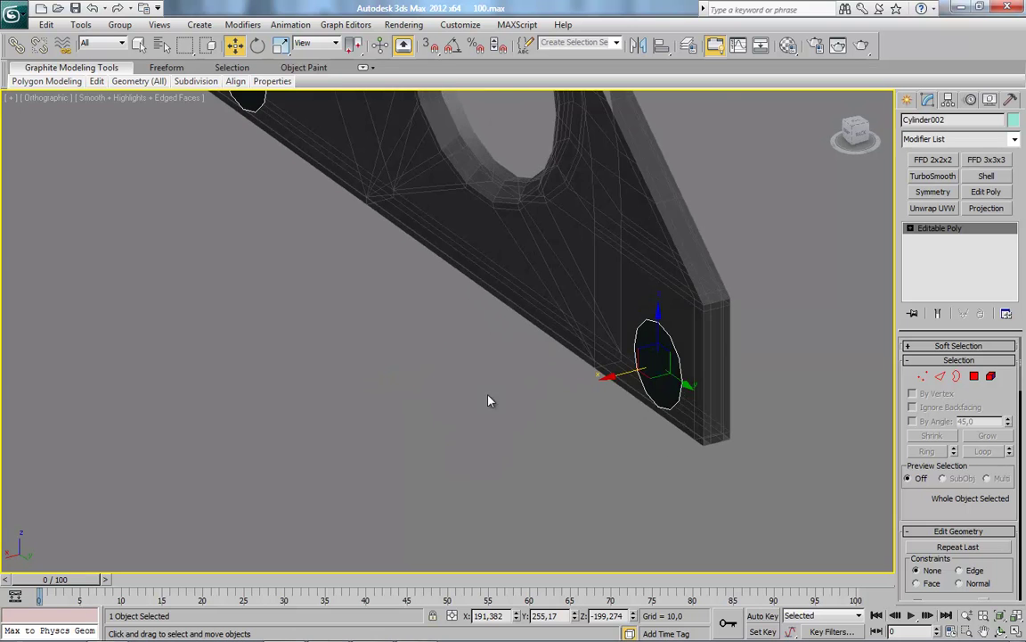
scroll(686, 392, "up", 3)
Set the screw cap's X position to 187,784, matching the plate's lower corner vertex.
left_click(541, 372)
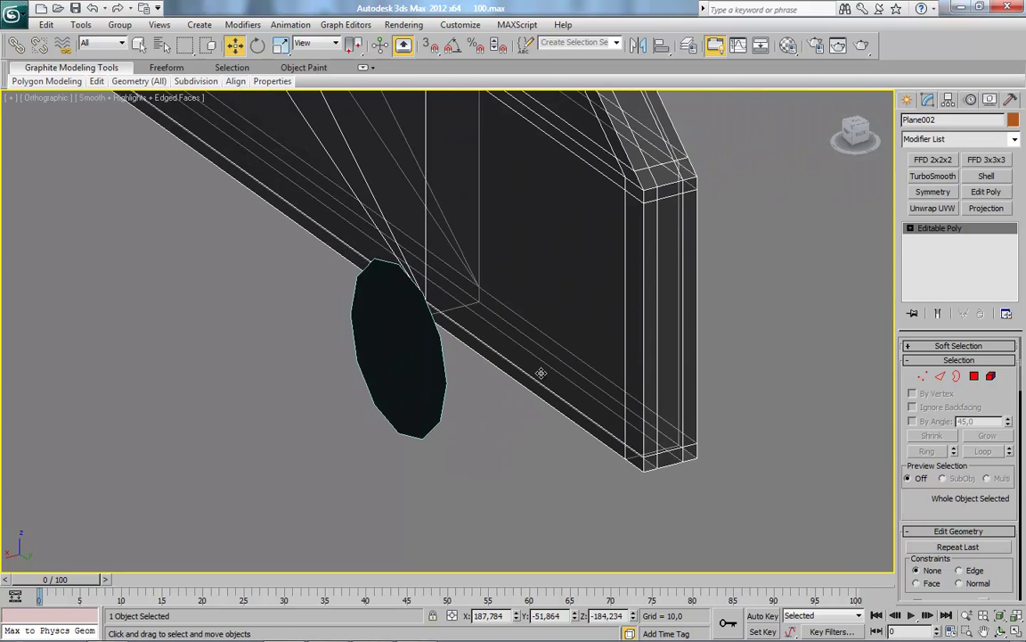
left_click(923, 376)
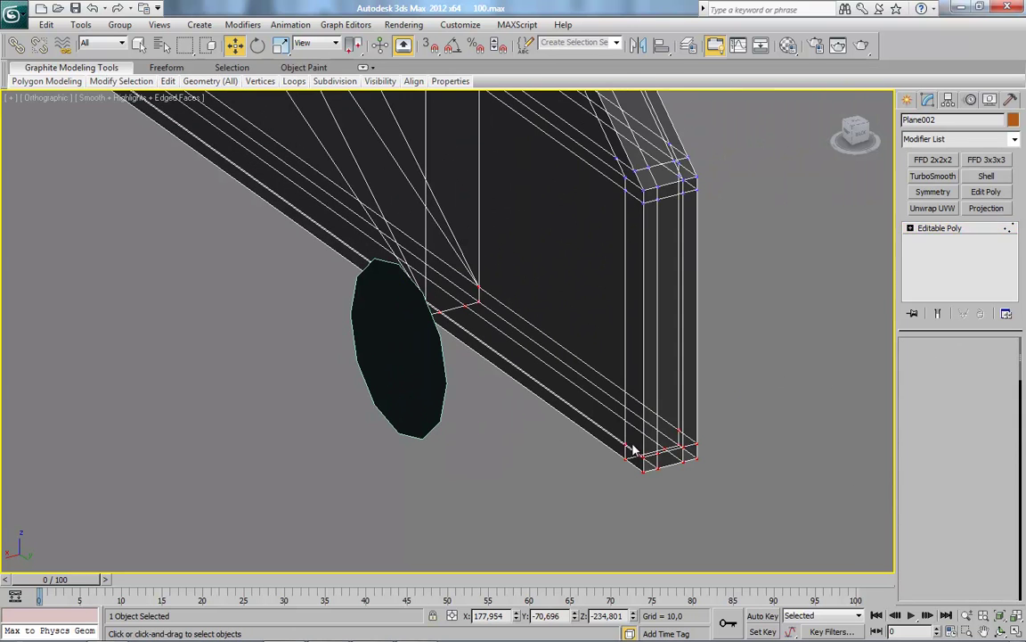
left_click(625, 447)
left_click_drag(500, 615, 389, 607)
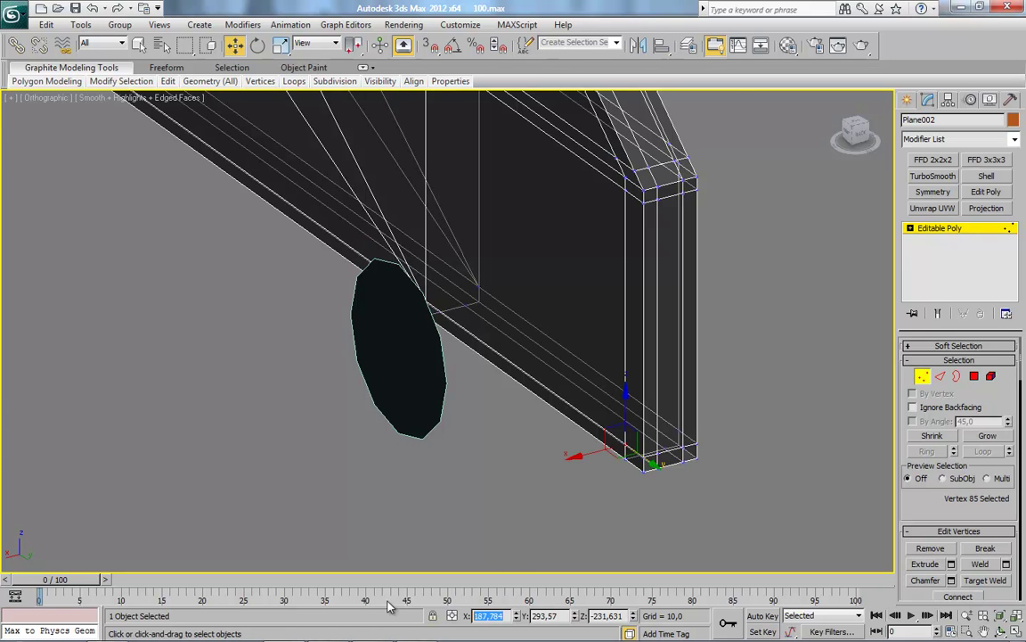
scroll(378, 463, "down", 5)
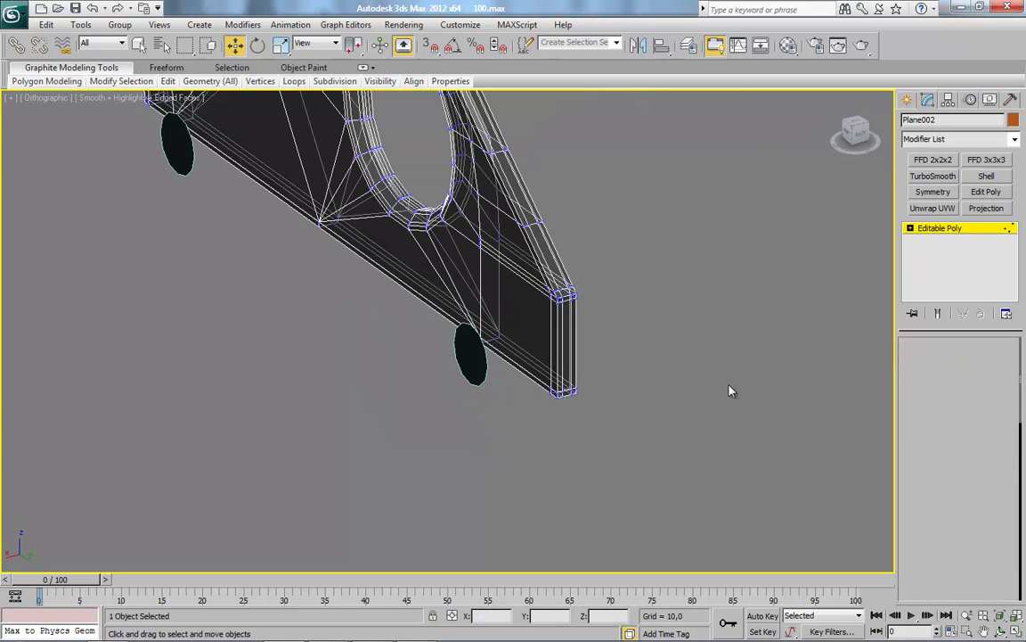
left_click(469, 355)
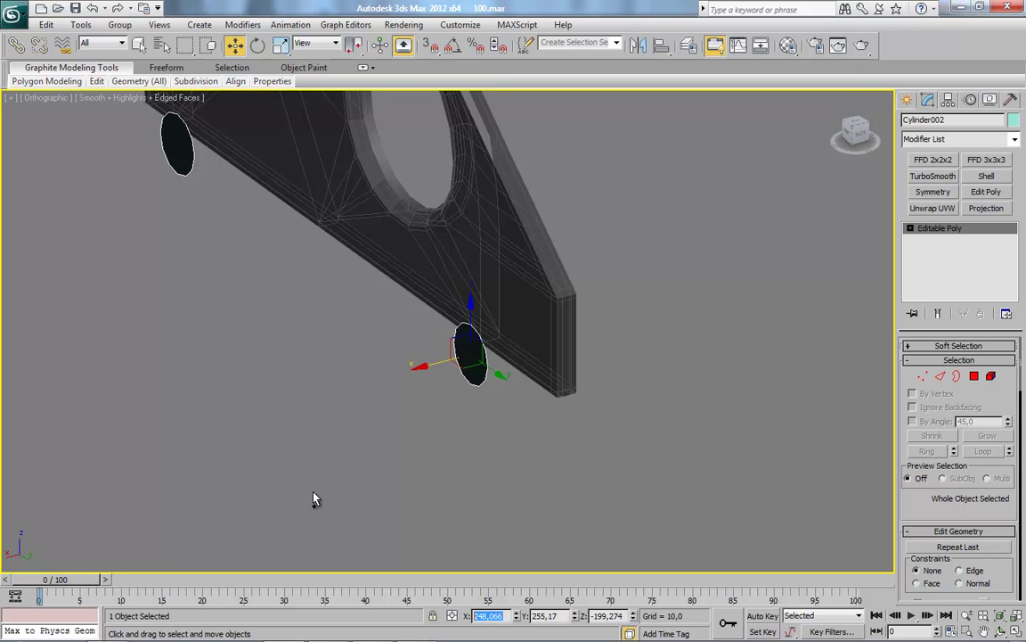
key("shift+z")
key("shift+z")
key("shift+z")
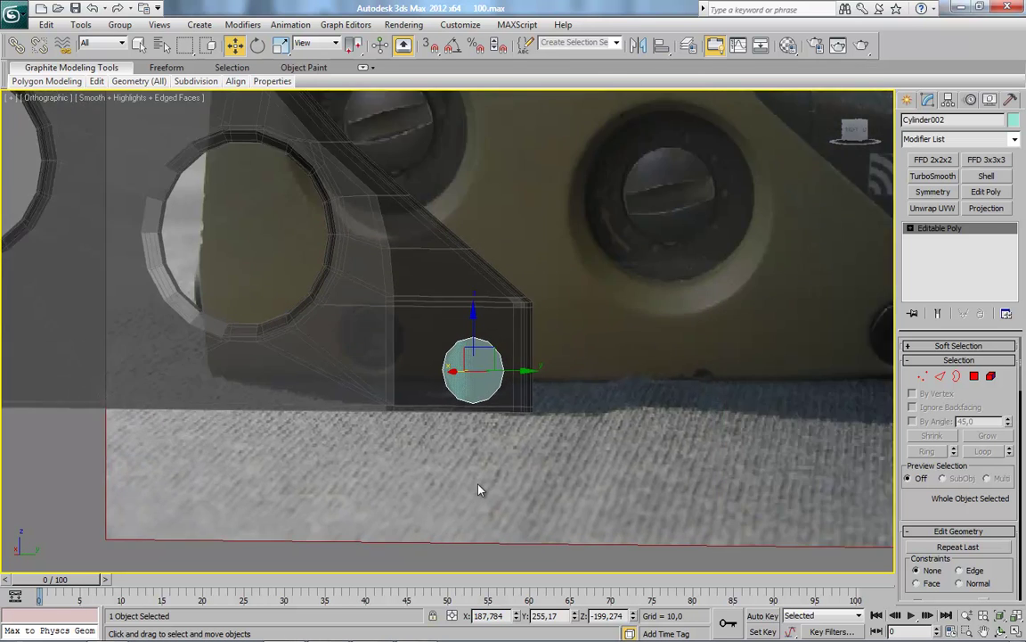
On Plane002, select the two triangle faces around the caps and delete them.
scroll(478, 489, "up", 2)
scroll(617, 379, "up", 2)
scroll(564, 402, "up", 2)
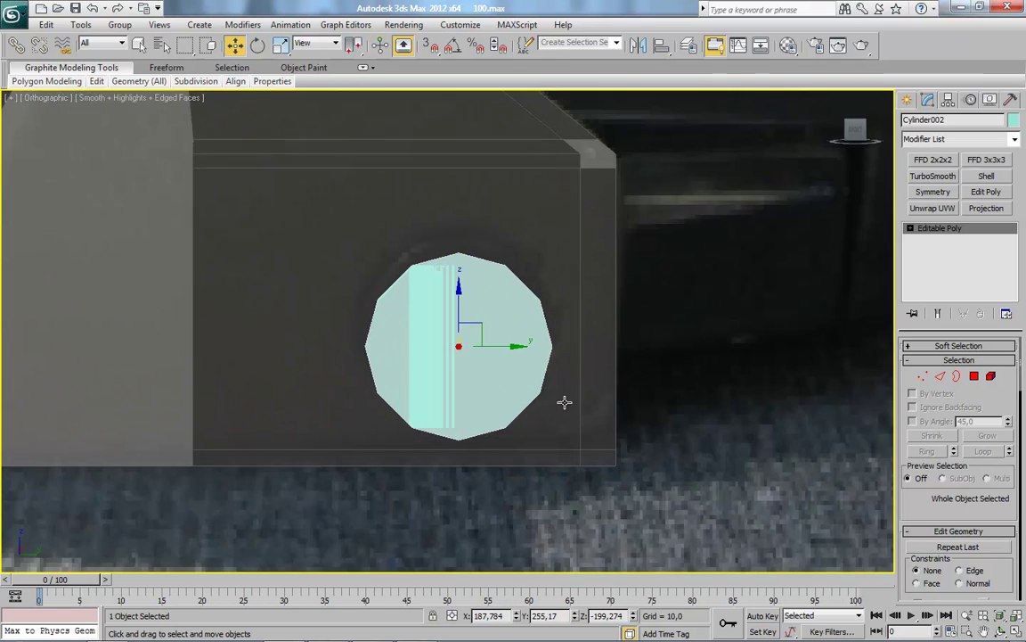
scroll(564, 401, "down", 2)
left_click(240, 294)
scroll(220, 355, "up", 2)
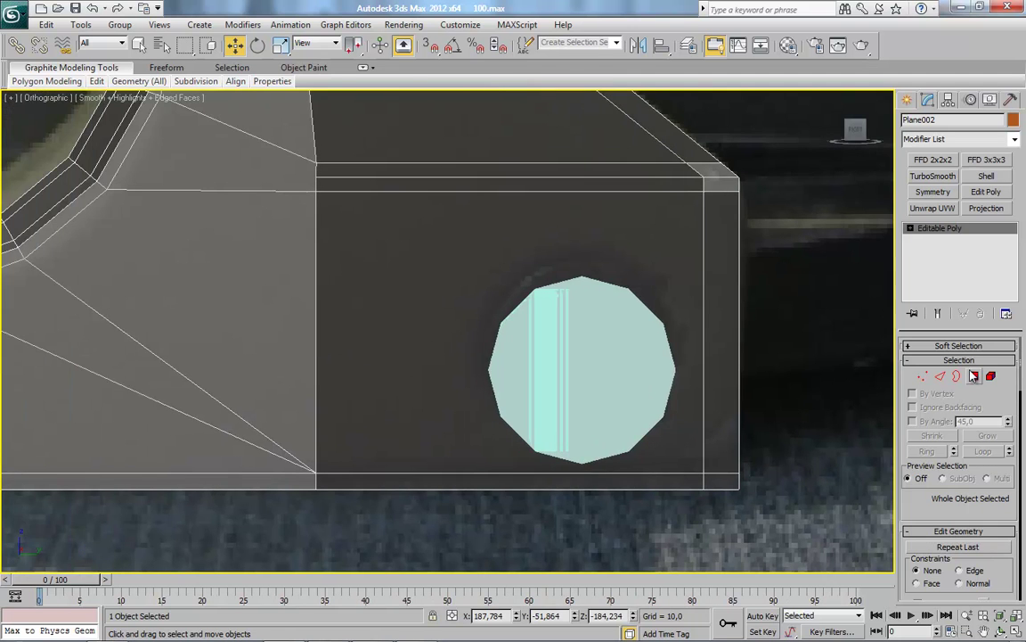
left_click(974, 375)
scroll(570, 338, "down", 3)
scroll(390, 363, "up", 3)
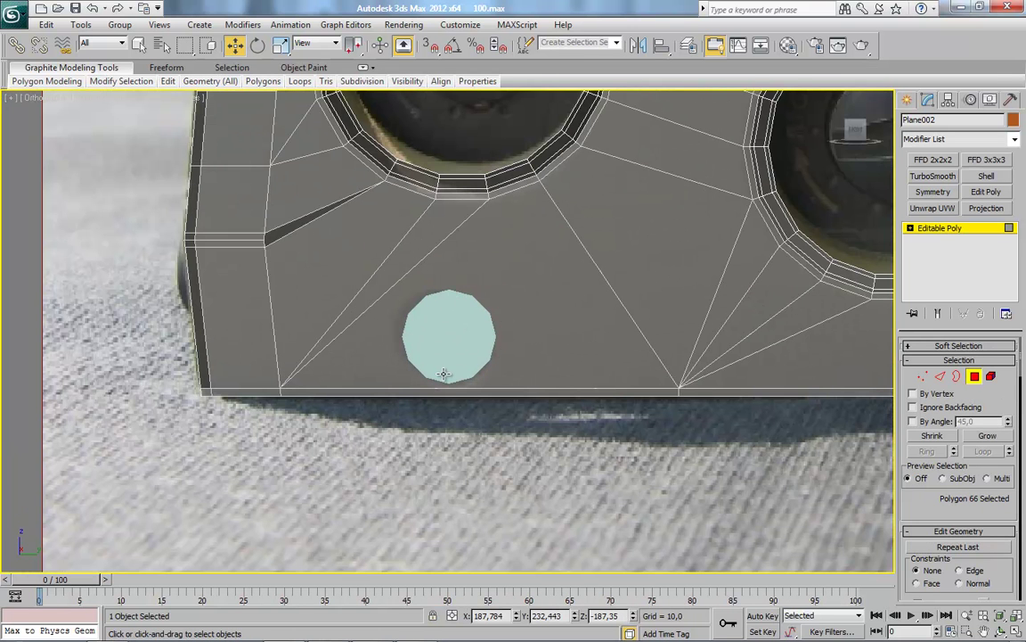
middle_click_drag(487, 390, 437, 450)
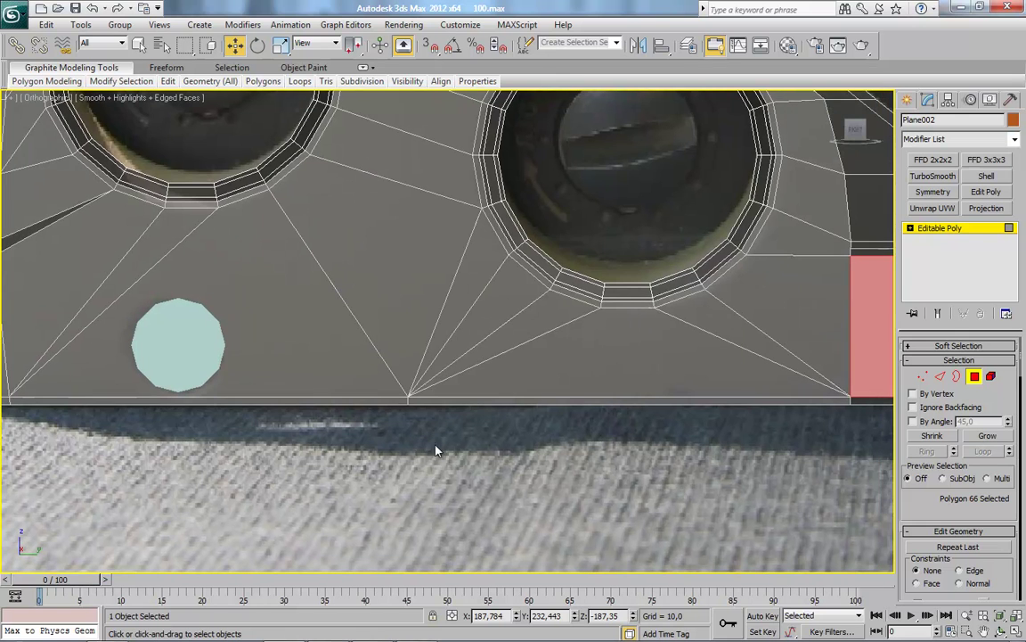
left_click(298, 348, "ctrl")
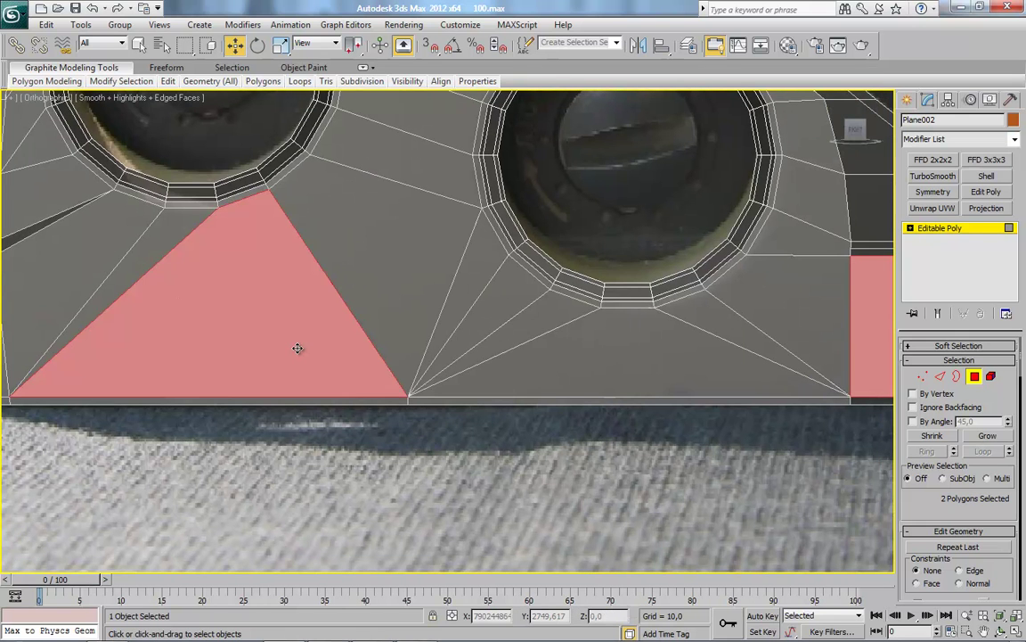
key("Delete")
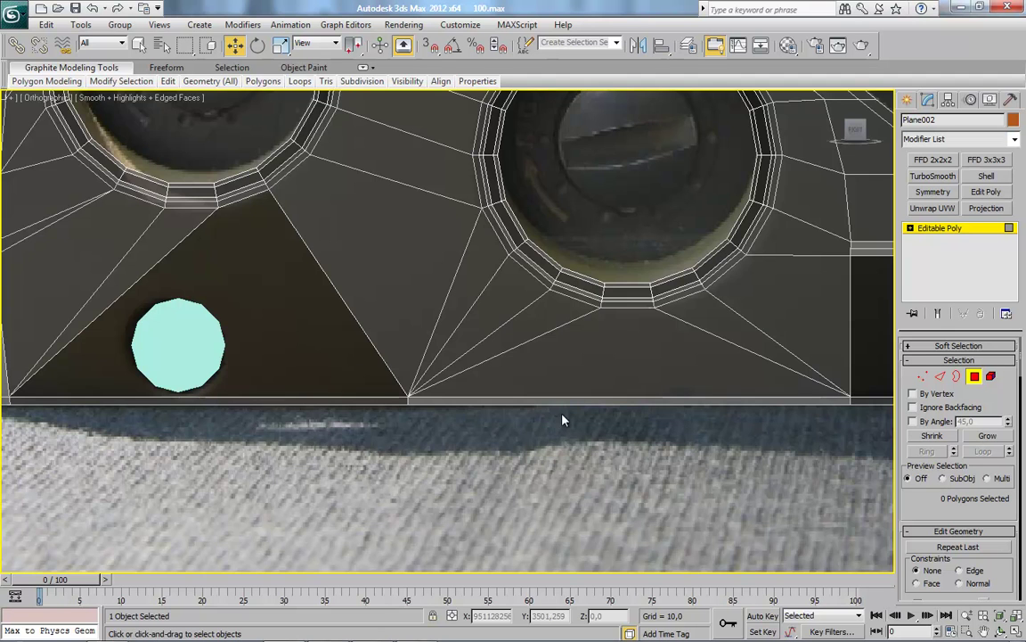
middle_click_drag(563, 419, 413, 366)
scroll(508, 397, "up", 3)
Select the hole's border edge loop and connect it with a single off-centre edge.
key("2")
scroll(534, 419, "up", 4)
double_click(493, 429)
right_click(703, 397)
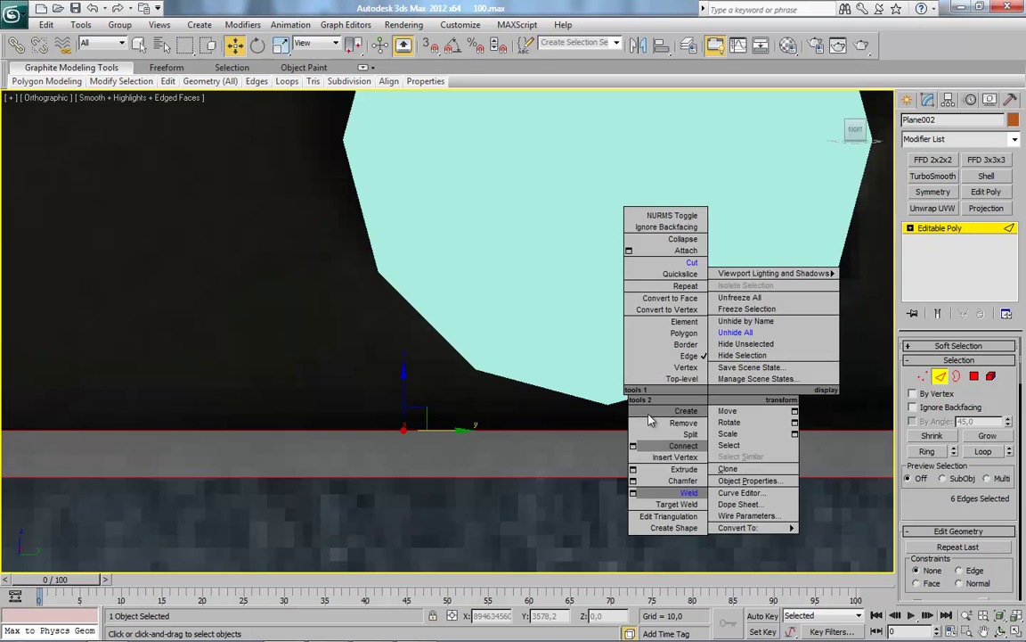
left_click(633, 446)
scroll(546, 460, "down", 5)
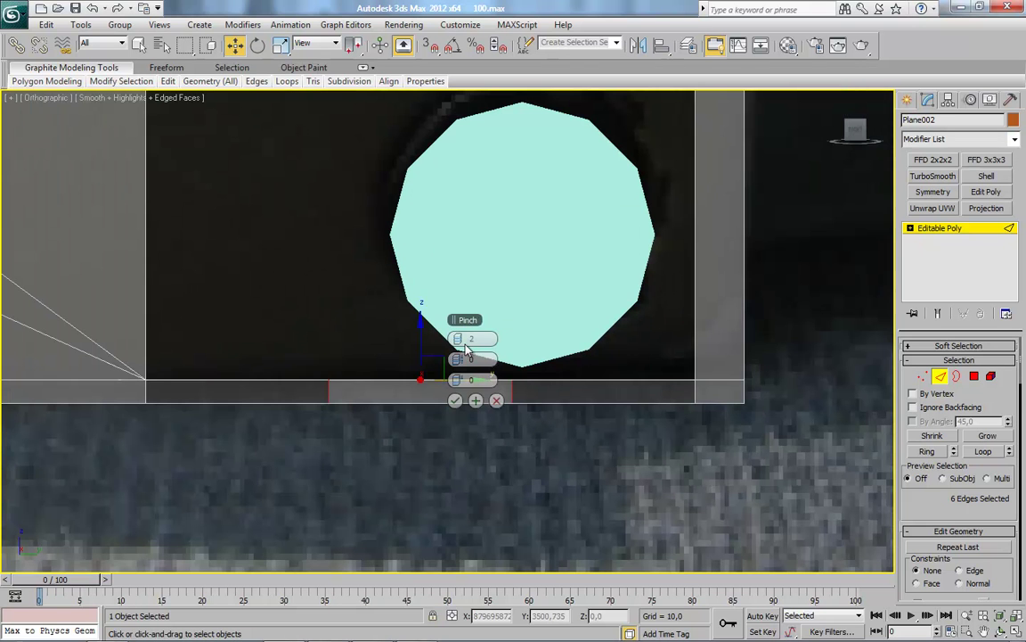
left_click_drag(457, 339, 445, 339)
left_click_drag(456, 379, 349, 386)
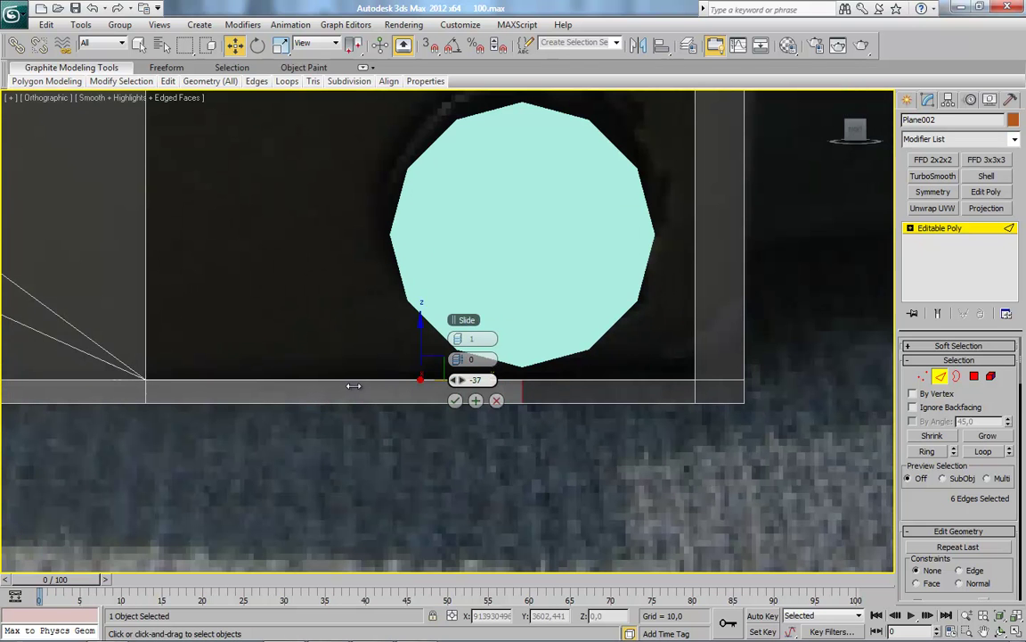
scroll(353, 386, "down", 1)
left_click(455, 400)
Connect the edges on the circle's right side with the new edge slid to 24.
scroll(332, 415, "down", 1)
middle_click_drag(436, 336, 439, 435)
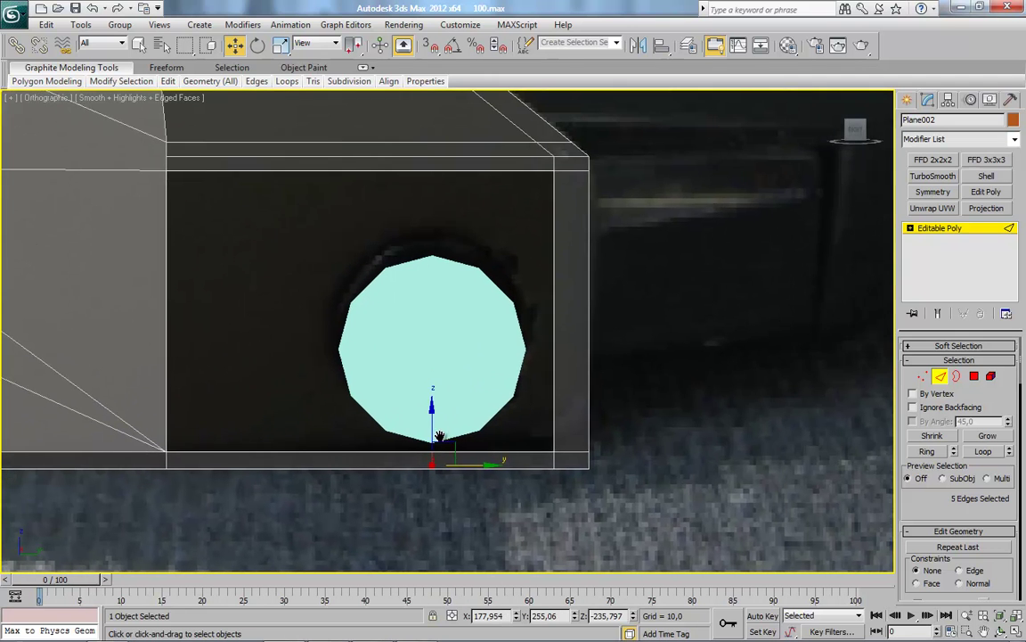
left_click(552, 283, "ctrl")
right_click(624, 317)
left_click(615, 383)
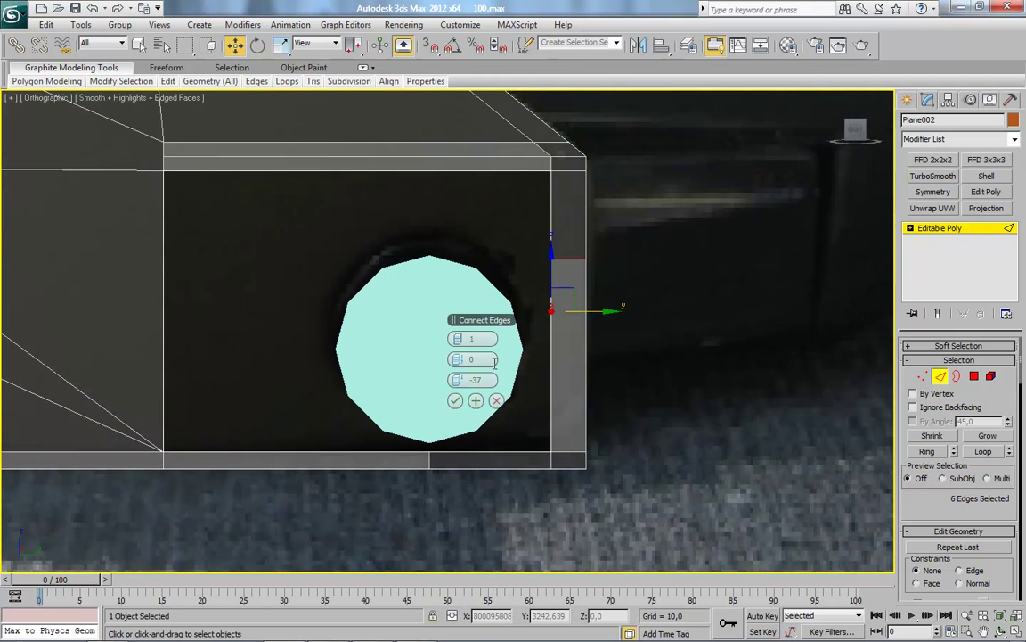
left_click_drag(457, 379, 638, 379)
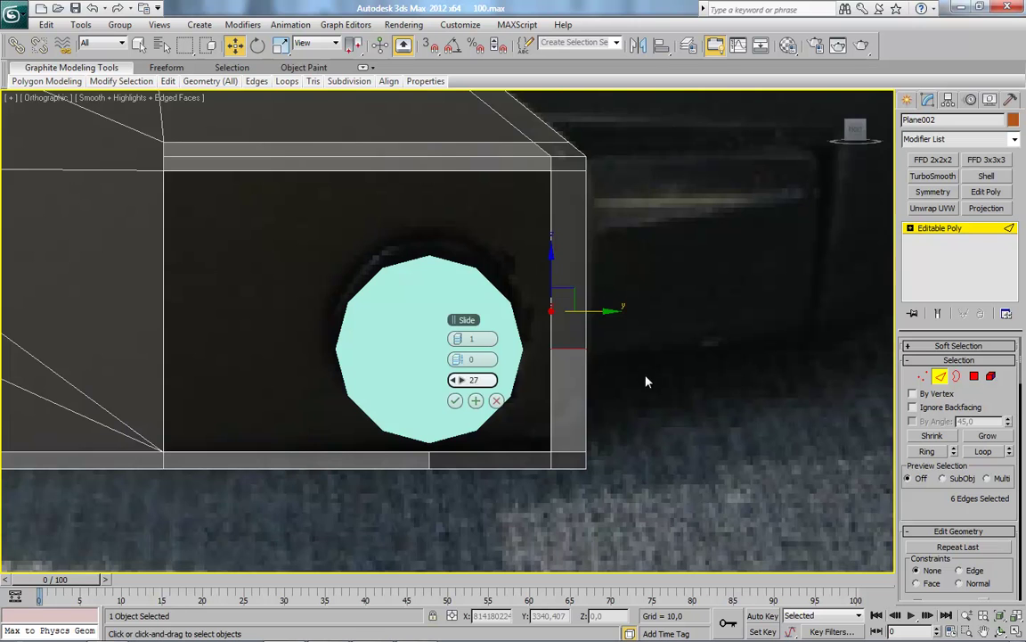
key("Return")
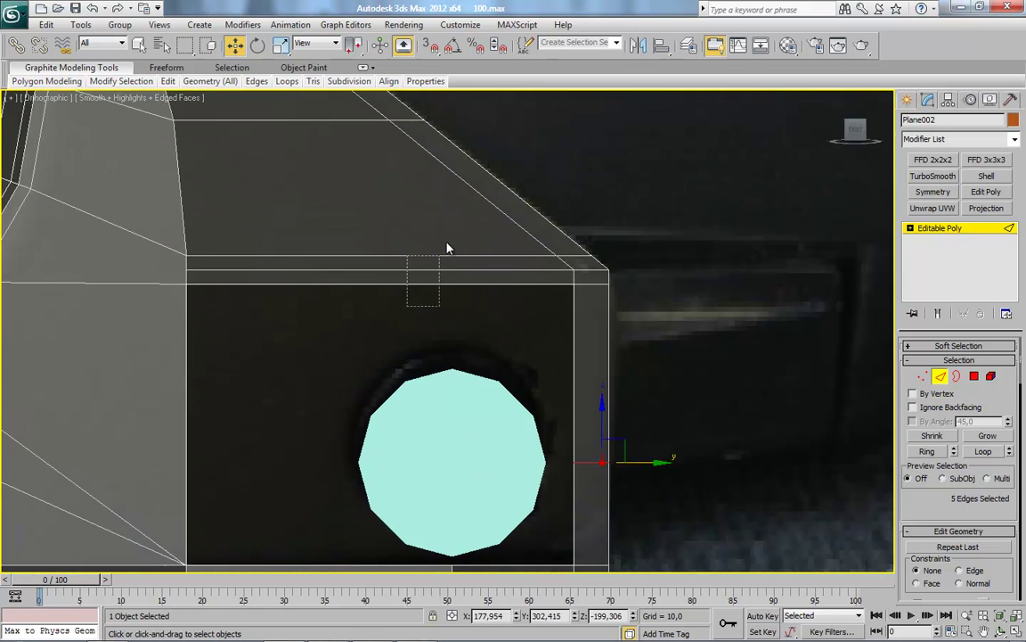
Add an upper edge and connect it with an edge slid along the border.
left_click(428, 257, "ctrl")
right_click(424, 339)
left_click(485, 381)
mouse_move(466, 382)
left_mouse_down()
mouse_move(585, 378)
mouse_move(253, 382)
left_mouse_up()
left_click(455, 400)
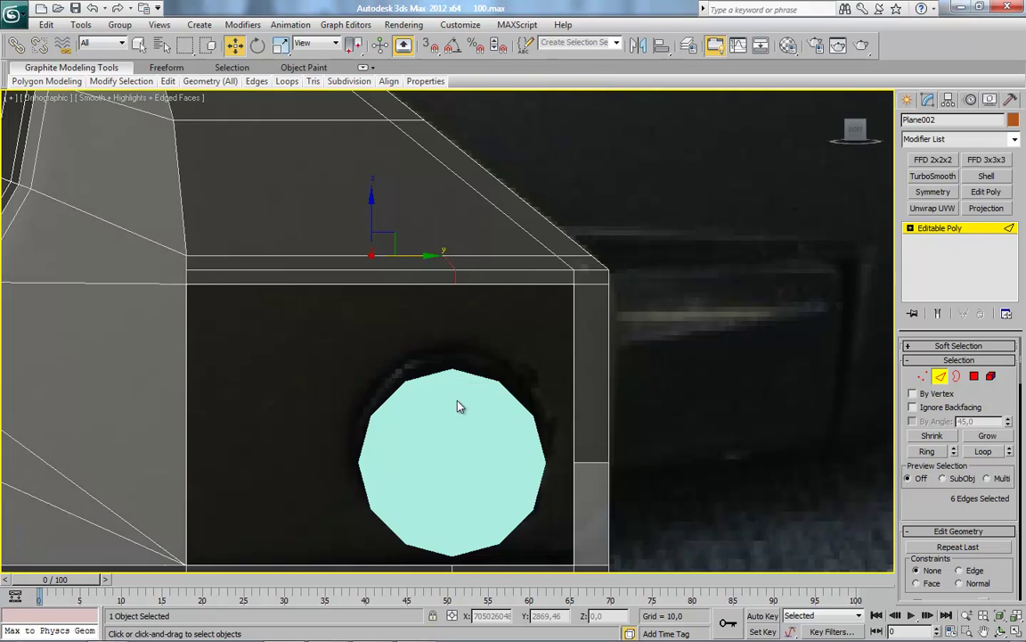
Connect the remaining edges around the circle at slide position 14 and frame the small circle.
middle_click_drag(458, 405, 472, 366)
scroll(300, 386, "down", 5)
scroll(506, 398, "up", 2)
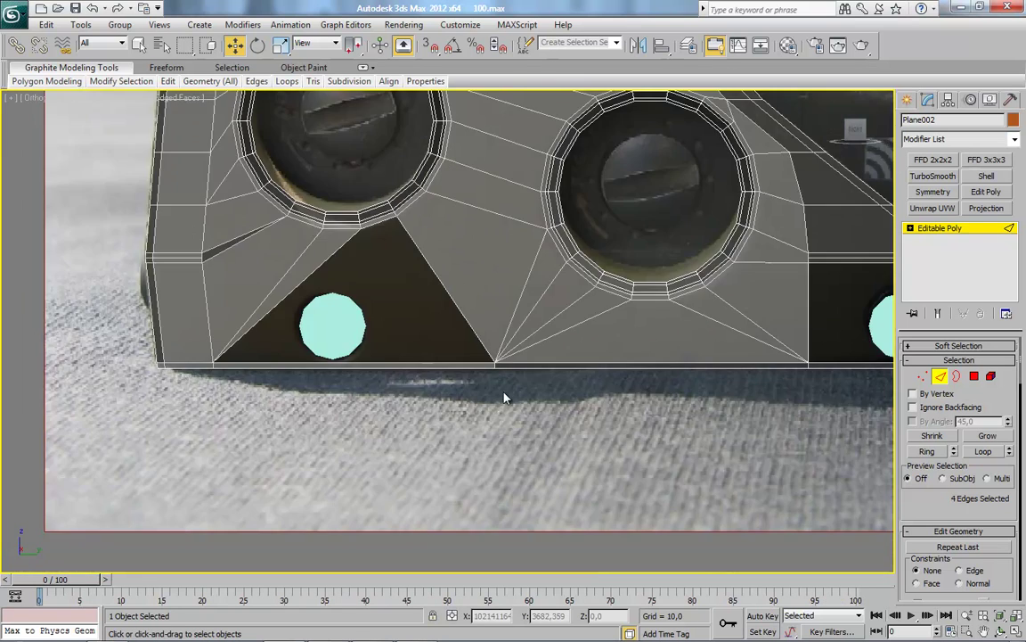
scroll(546, 412, "up", 2)
scroll(594, 489, "up", 3)
right_click(693, 383)
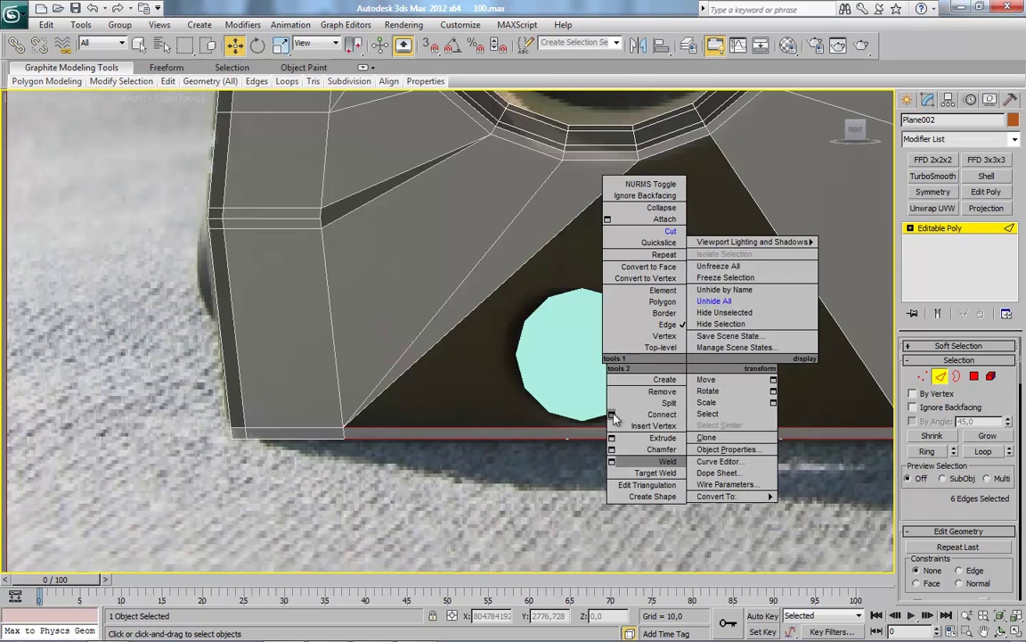
left_click(694, 474)
scroll(456, 381, "up", 2)
left_click_drag(455, 382, 609, 374)
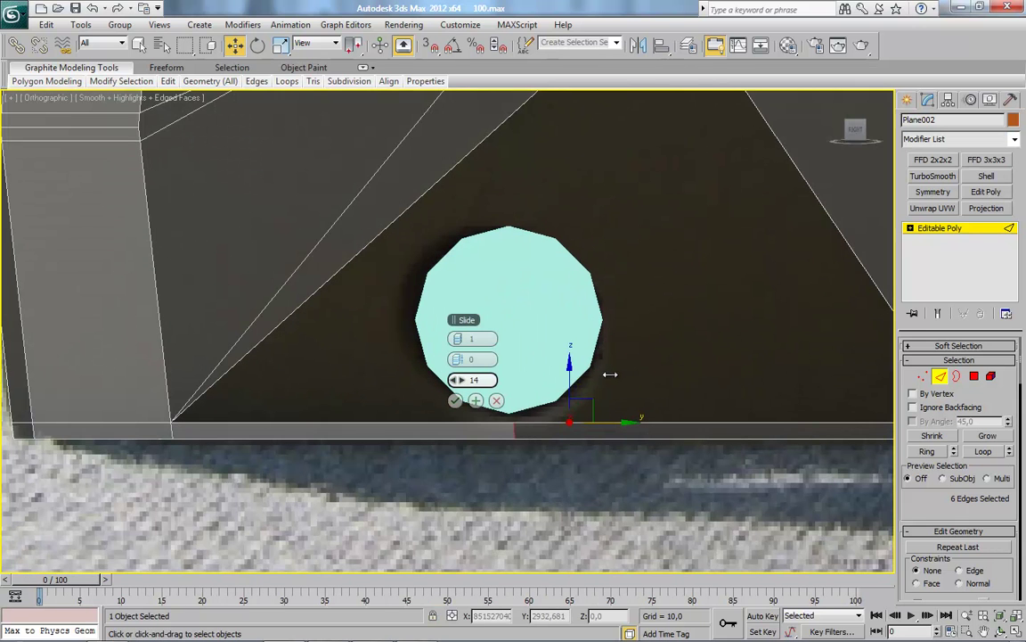
left_click(454, 400)
scroll(387, 339, "down", 2)
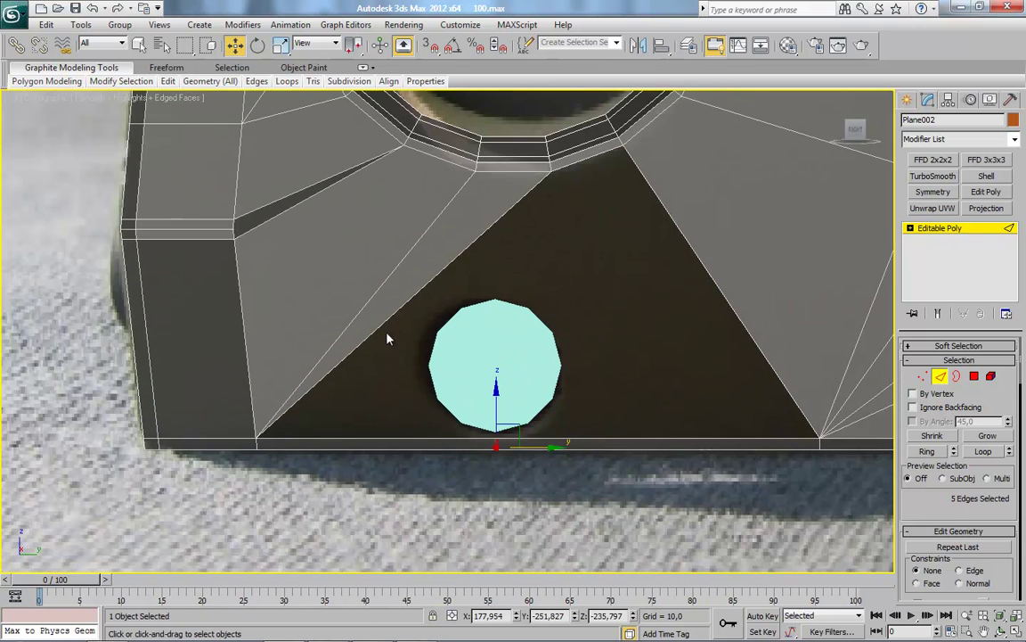
middle_click_drag(409, 393, 529, 392)
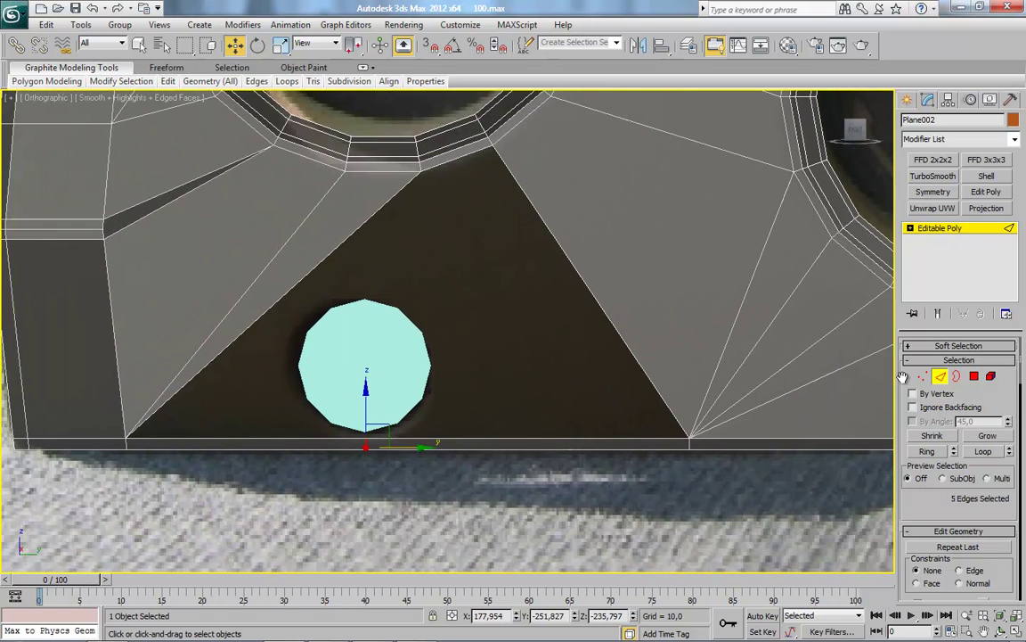
Cut a new edge from the left corner vertex to the diagonal edge and target-weld the stray vertex.
right_click(730, 432)
left_click(704, 403)
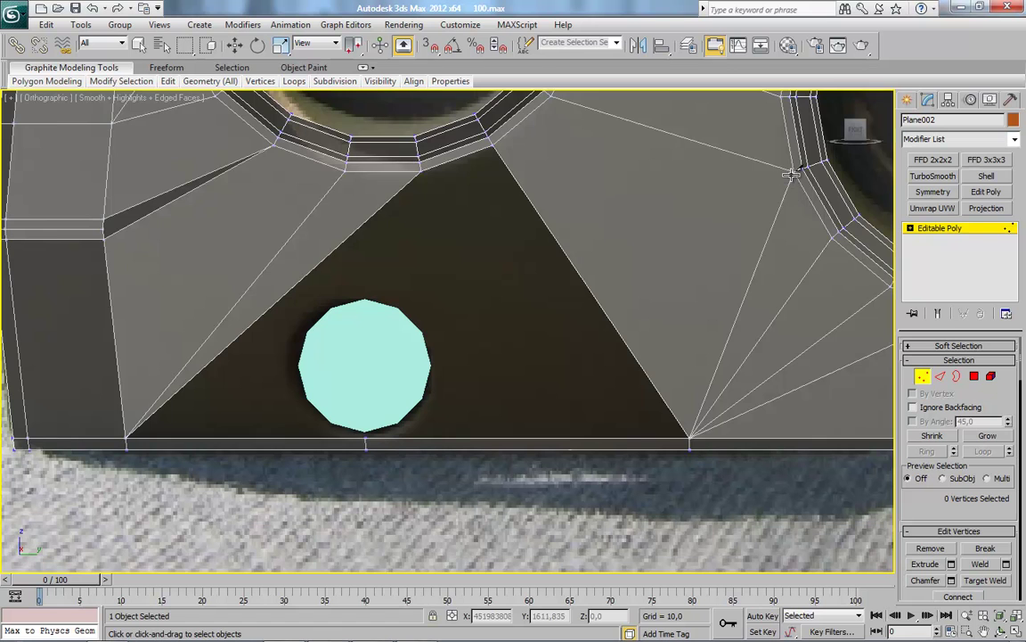
left_click_drag(791, 174, 582, 279)
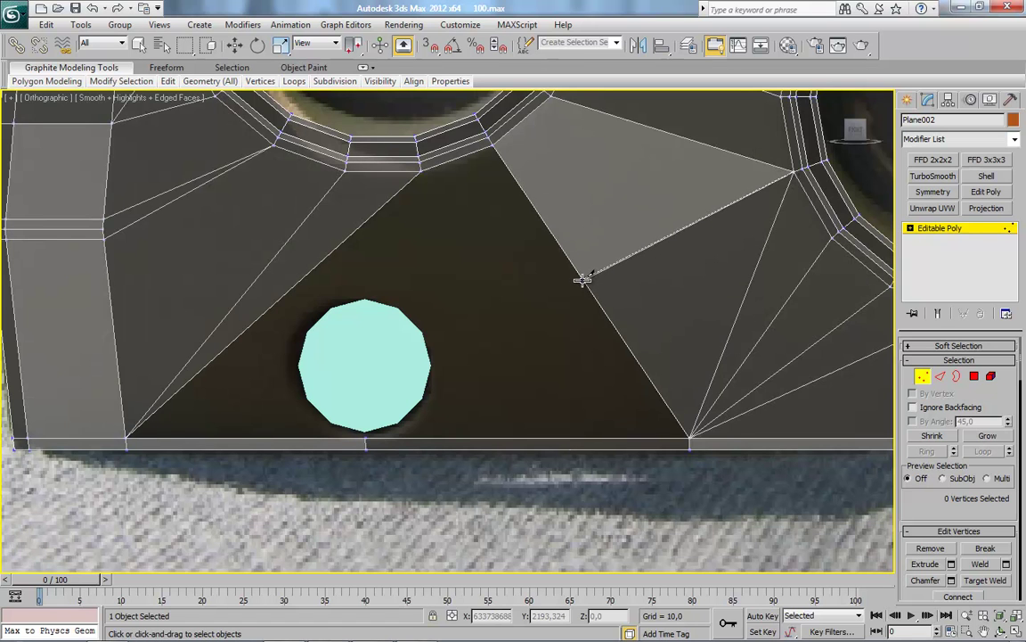
middle_click_drag(388, 394, 476, 390)
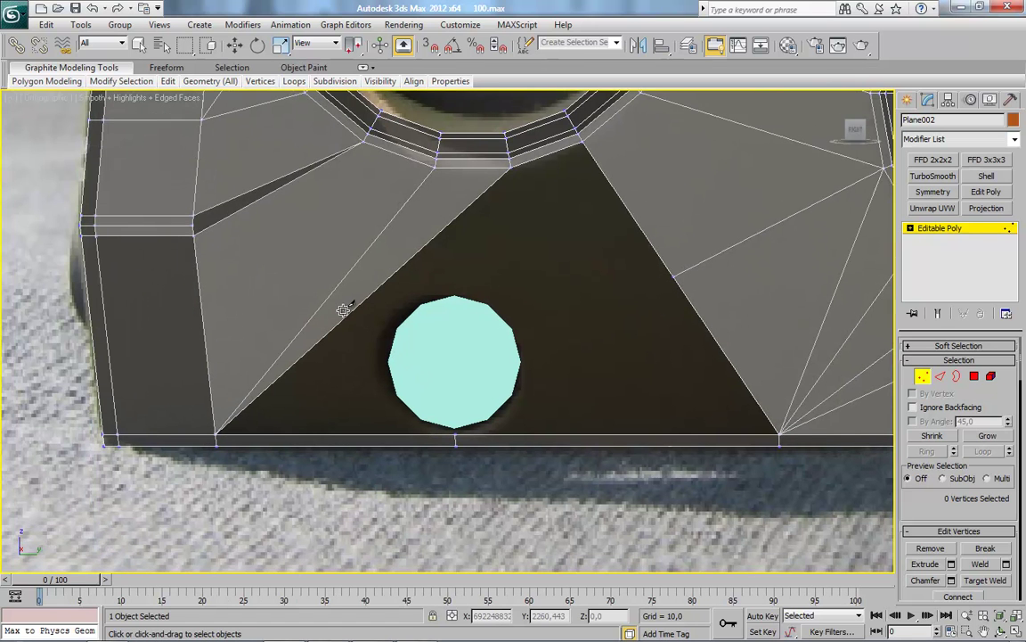
left_click(193, 234)
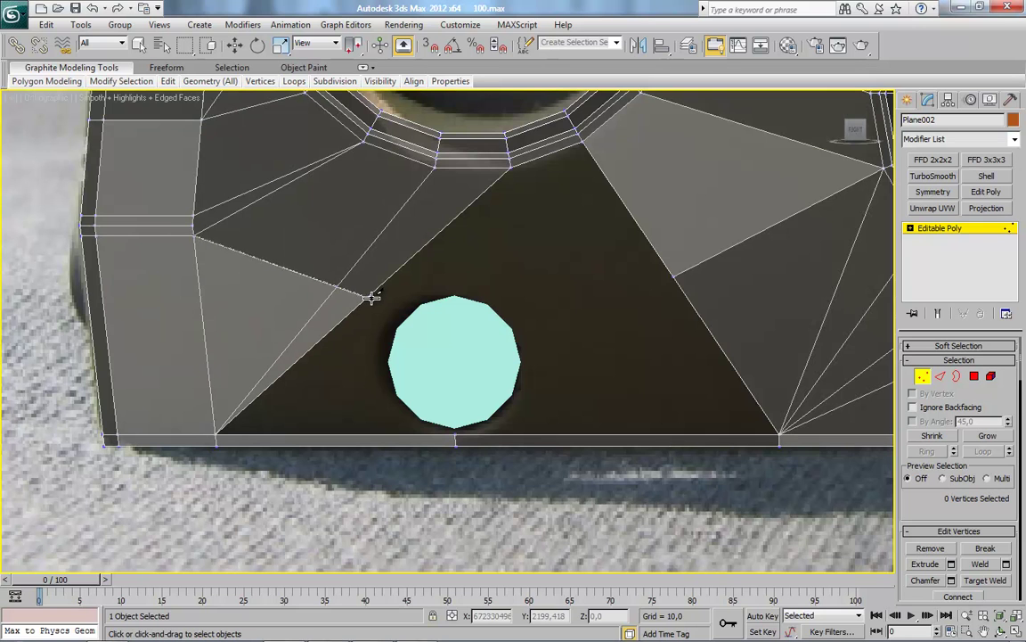
left_click(365, 298)
right_click(384, 312)
left_click(348, 528)
left_click(364, 300)
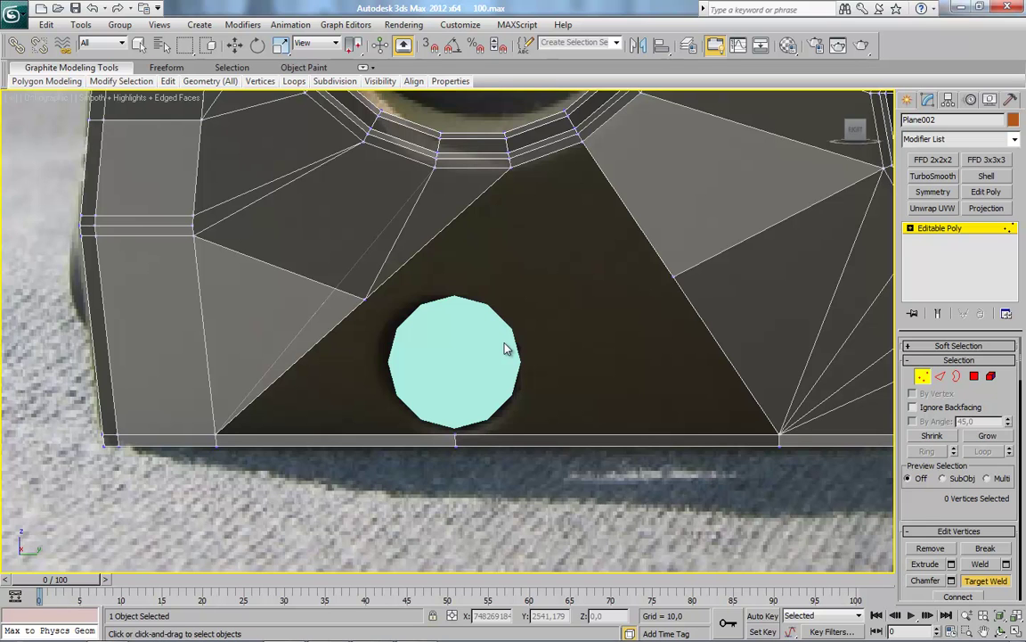
Select the vertices along the hole's bottom-left corner, leaving them in place.
left_click(925, 378)
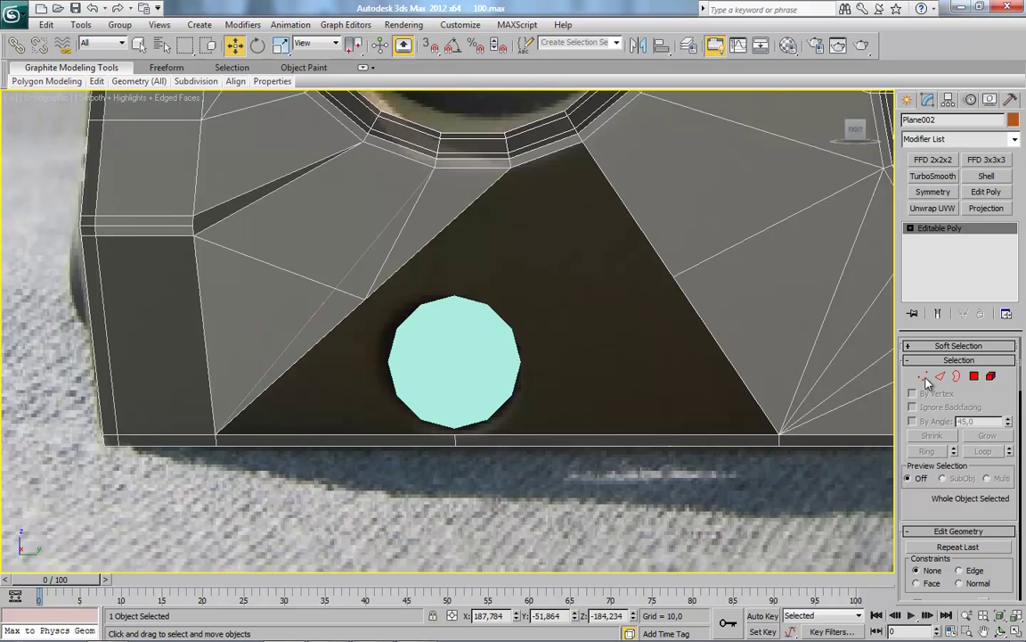
left_click(925, 378)
left_click(213, 434)
left_click_drag(215, 434, 368, 431)
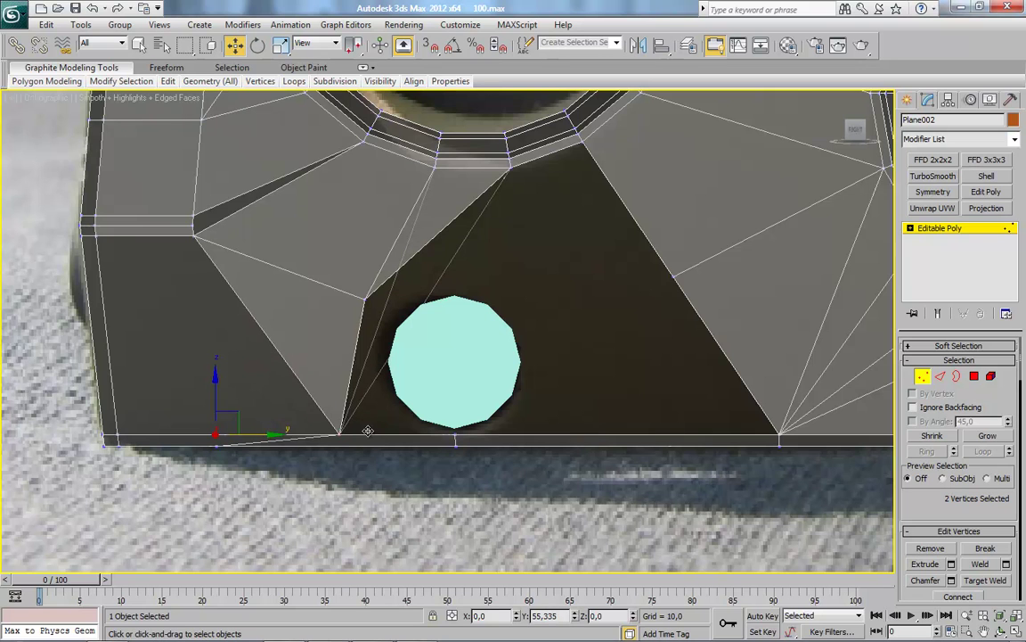
right_click(368, 432)
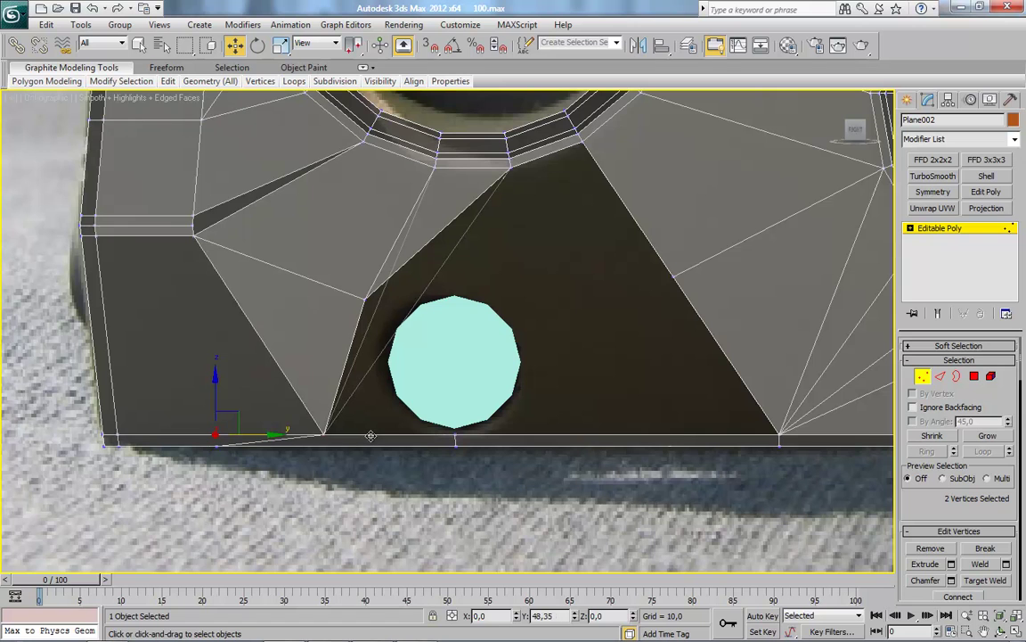
mouse_move(187, 454)
left_mouse_down()
mouse_move(259, 426)
mouse_move(381, 444)
left_mouse_up()
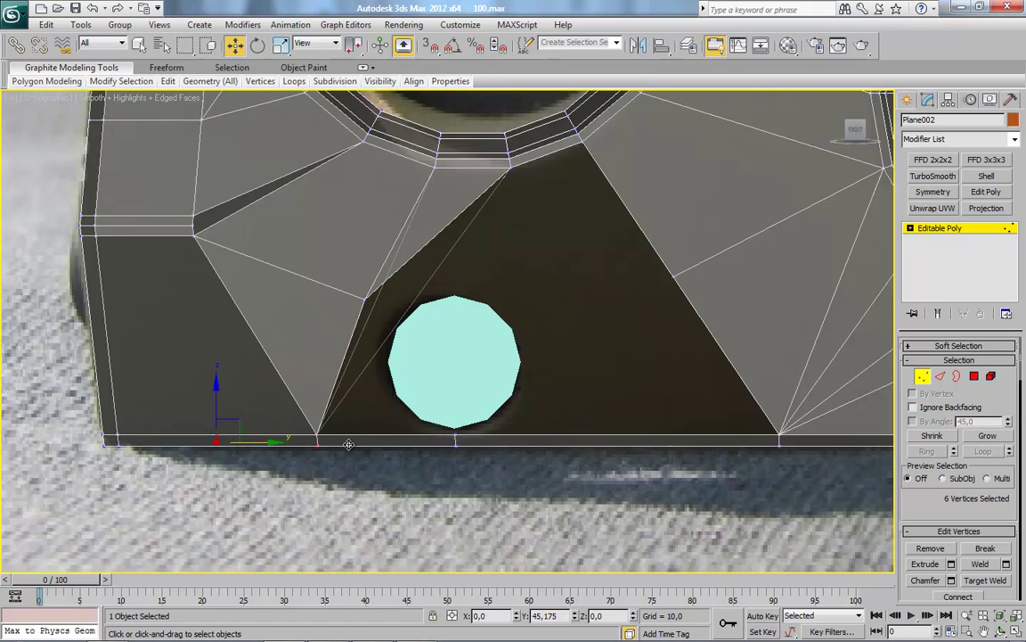
Pull the fan vertex and the upper vertex right of the hole inward toward its edge.
middle_click_drag(751, 441, 694, 444)
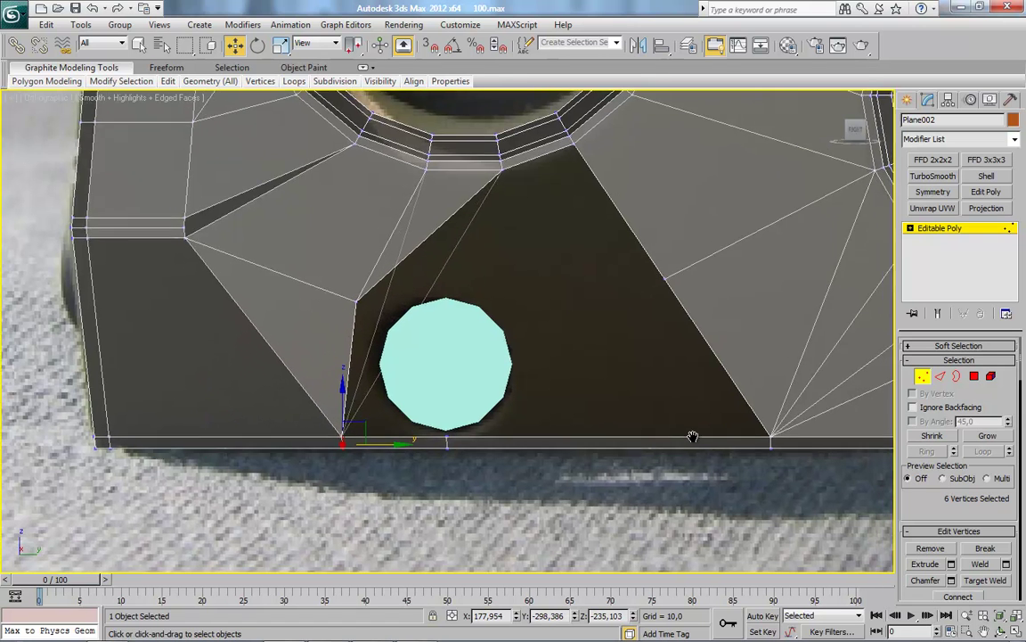
left_click(714, 436)
left_click_drag(742, 446, 558, 448)
left_click(624, 279)
left_click_drag(626, 279, 568, 290)
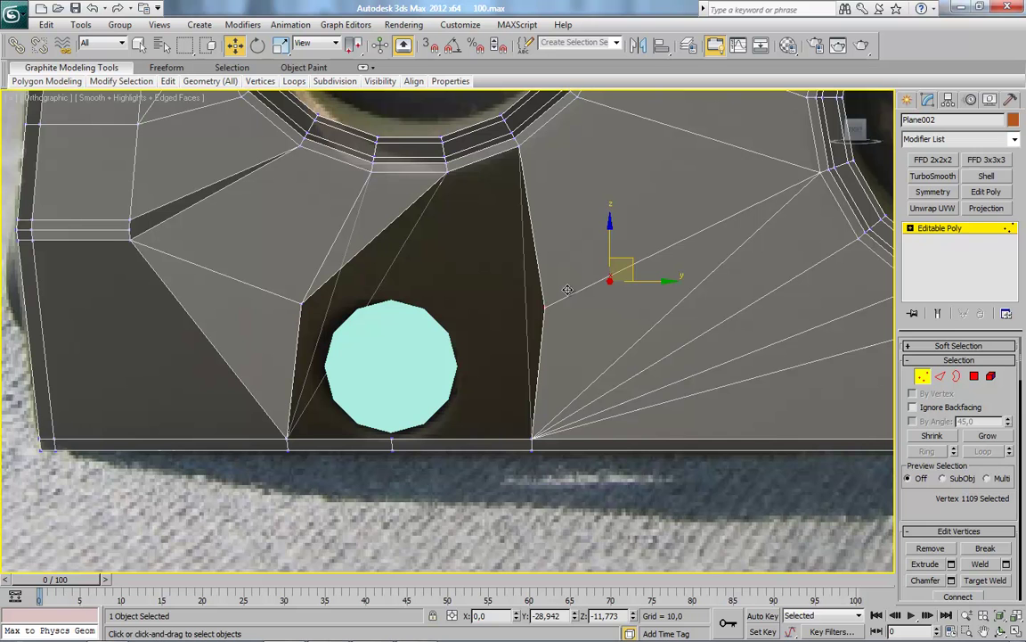
left_click_drag(568, 290, 564, 288)
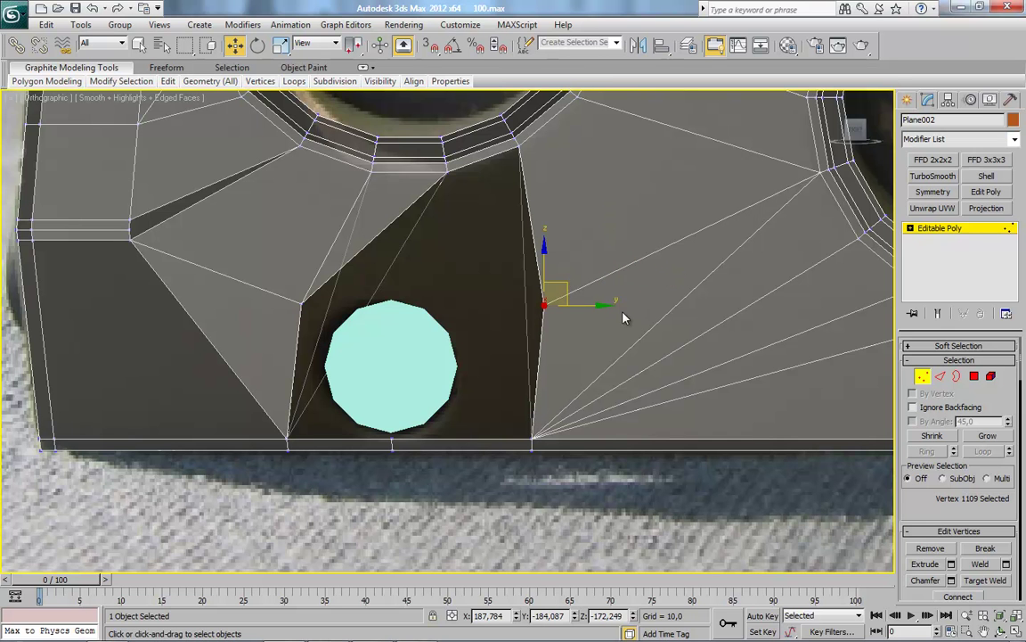
scroll(478, 374, "down", 4)
scroll(428, 356, "up", 3)
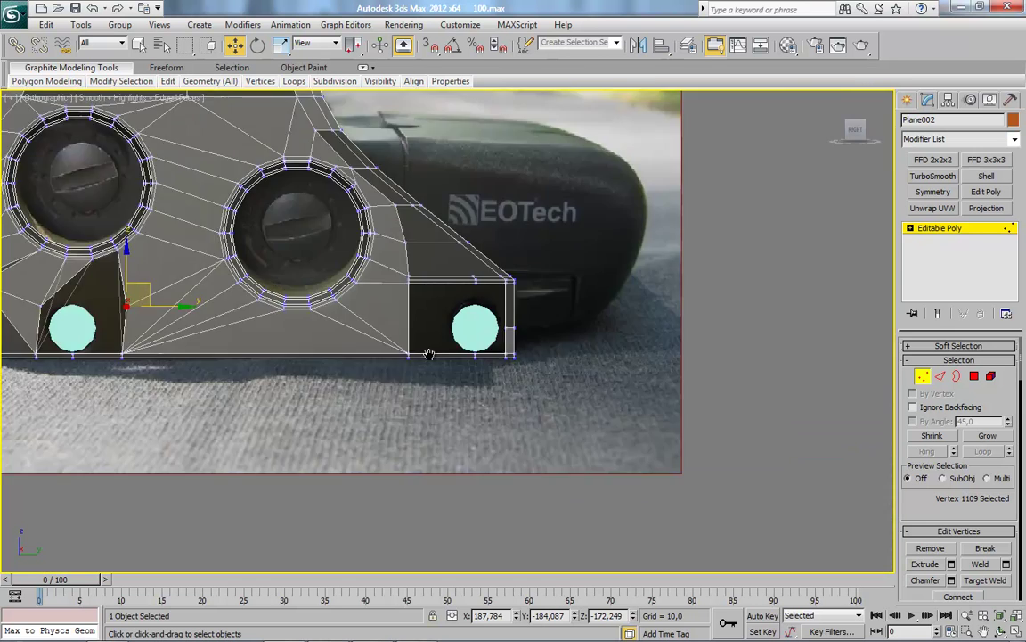
scroll(496, 388, "up", 3)
Attach the cyan circle to the plate.
left_click(922, 378)
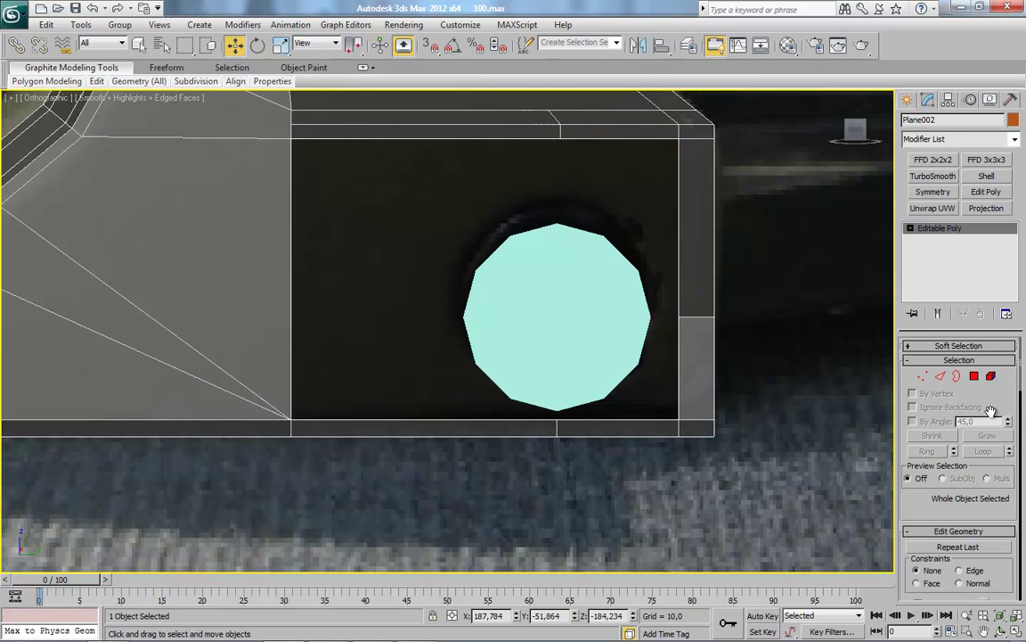
scroll(976, 477, "down", 2)
left_click(927, 573)
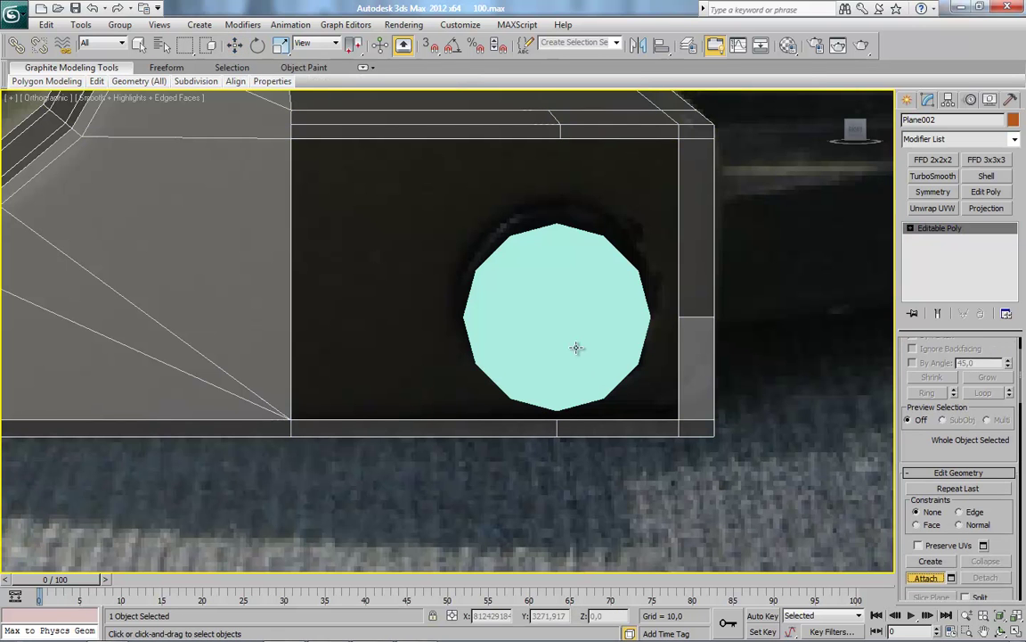
left_click(574, 354)
Delete the rectangular face at the plate's left end, opening a hole.
key("1")
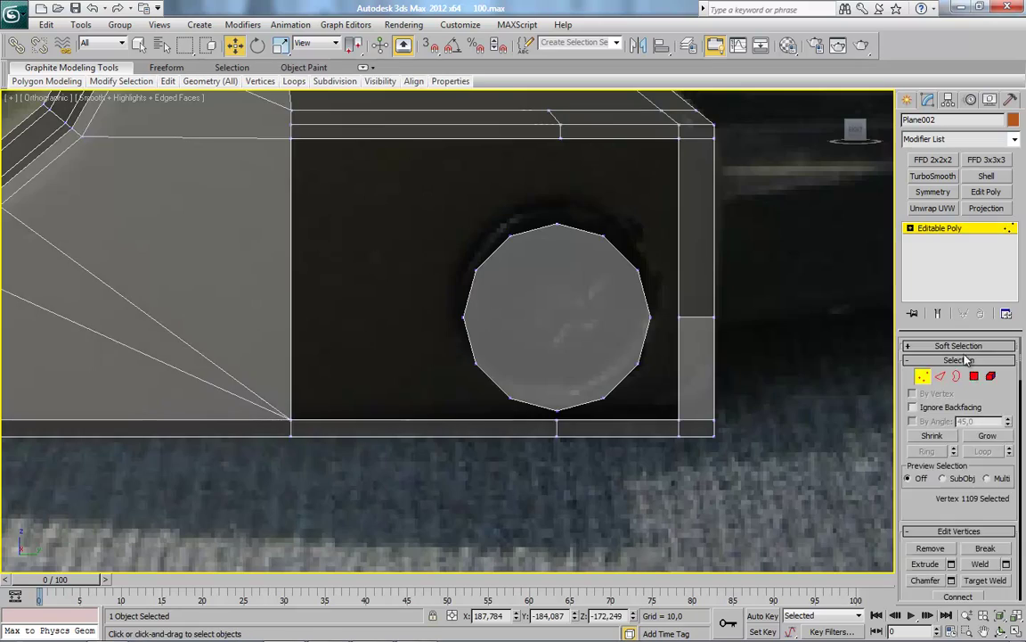
key("4")
left_click(630, 298)
scroll(560, 311, "down", 2)
mouse_move(561, 311)
middle_mouse_down("alt")
mouse_move(360, 314)
mouse_move(365, 342)
mouse_move(565, 342)
middle_mouse_up("alt")
left_click(343, 301)
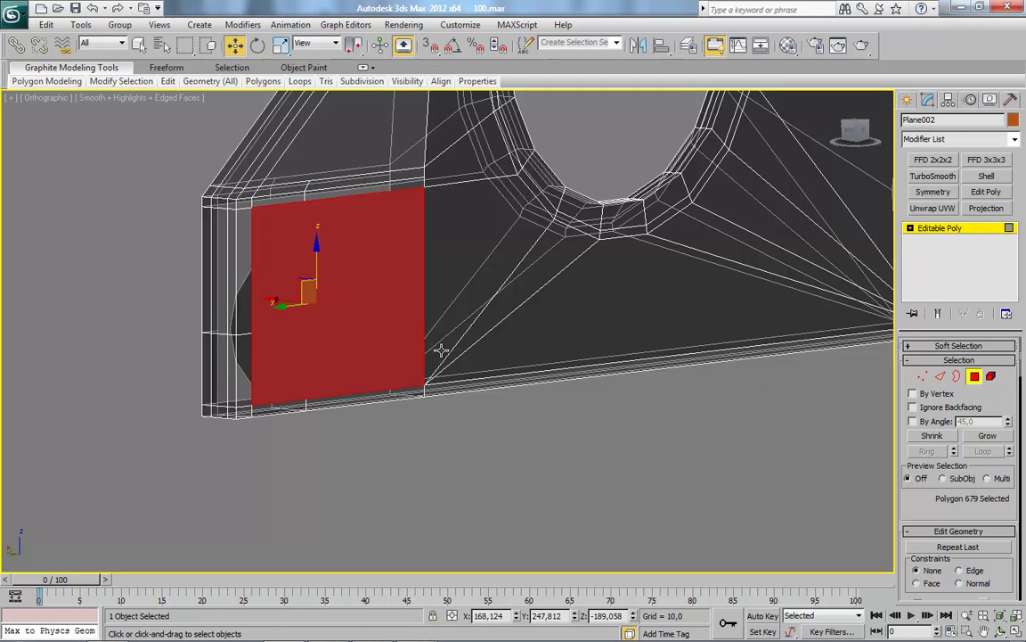
key("Delete")
Select the face around the right small circle plus its adjacent triangles and strips.
scroll(434, 336, "up", 3)
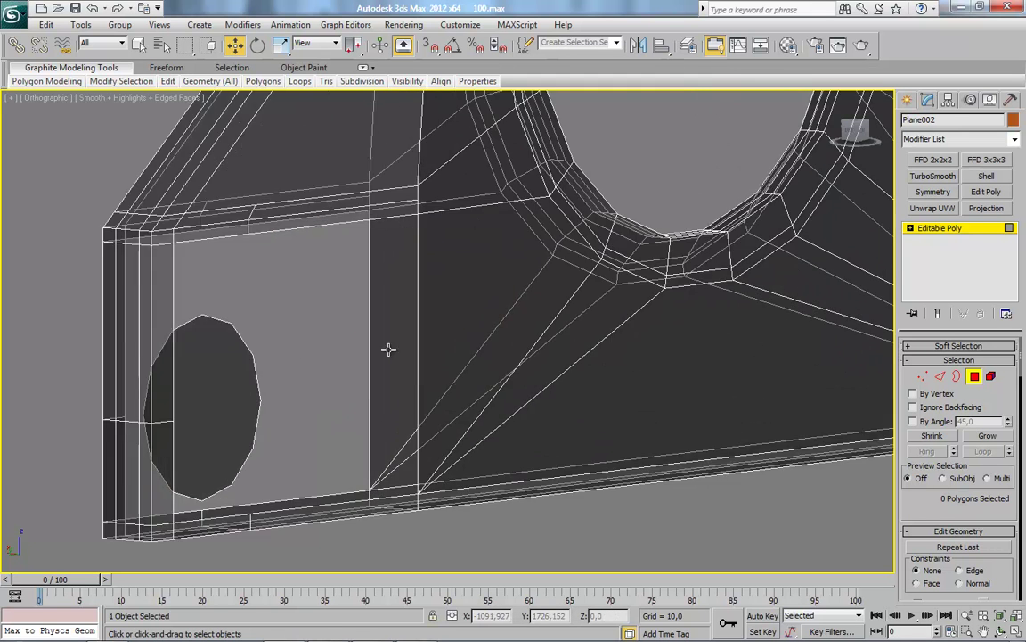
middle_click_drag(389, 350, 603, 464)
scroll(603, 463, "down", 4)
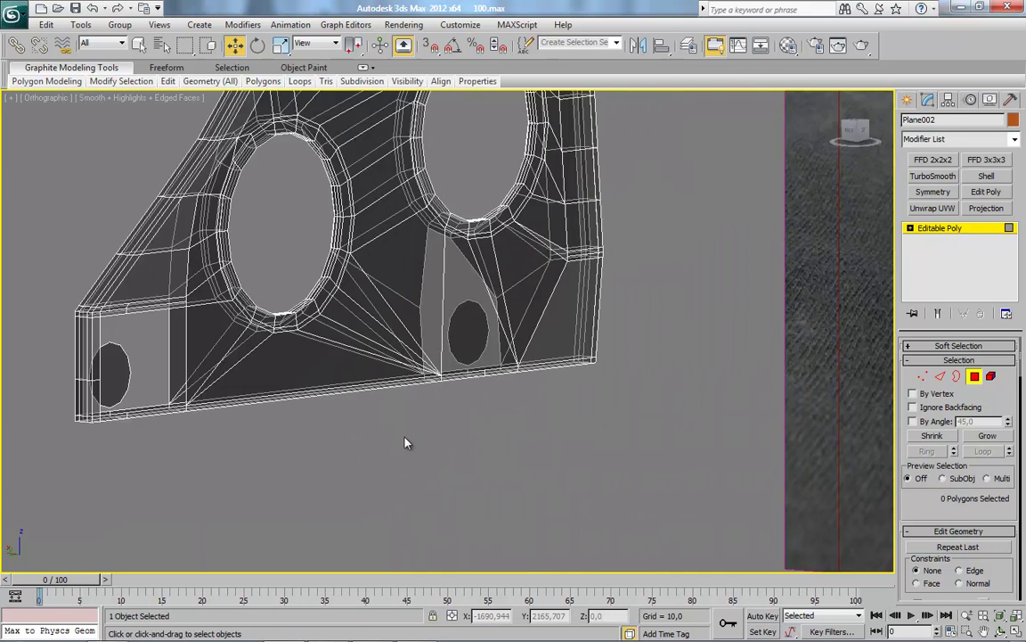
left_click(475, 332)
scroll(481, 348, "up", 2)
scroll(490, 375, "up", 2)
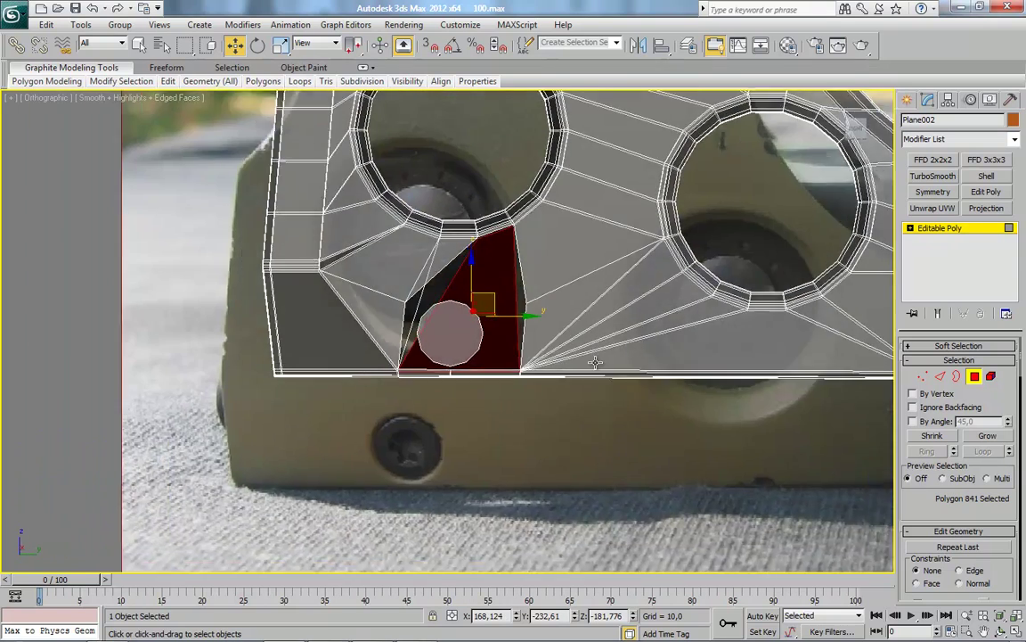
scroll(502, 417, "up", 2)
scroll(427, 357, "up", 2)
left_click(383, 312)
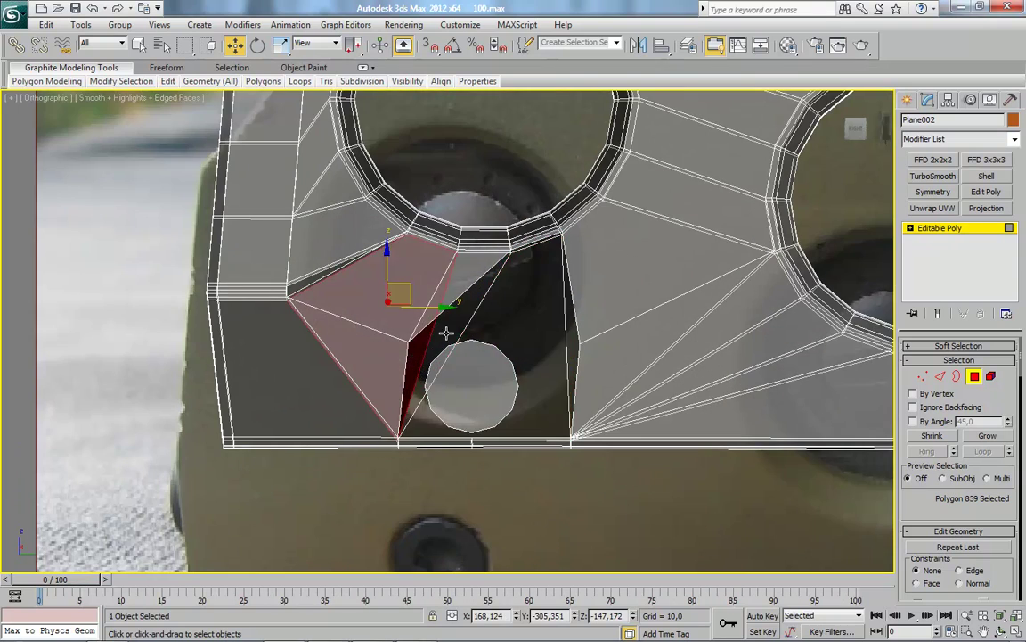
left_click(428, 331, "ctrl")
left_click(535, 334, "ctrl")
left_click(570, 339, "ctrl")
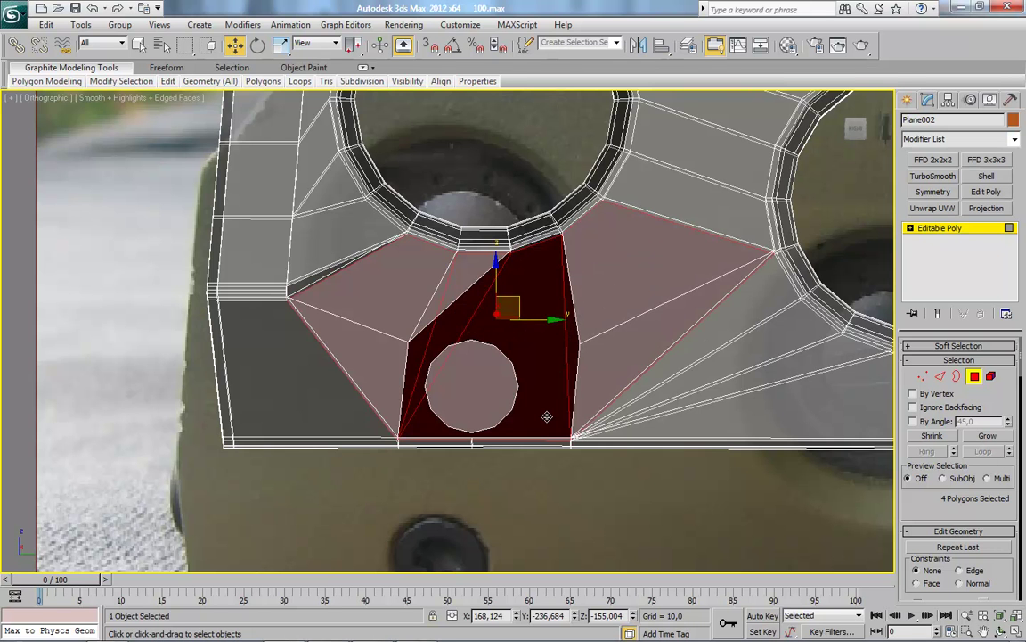
Inspect the circle from an angled view in See-Through mode, then restore the opaque mesh.
key("alt+x")
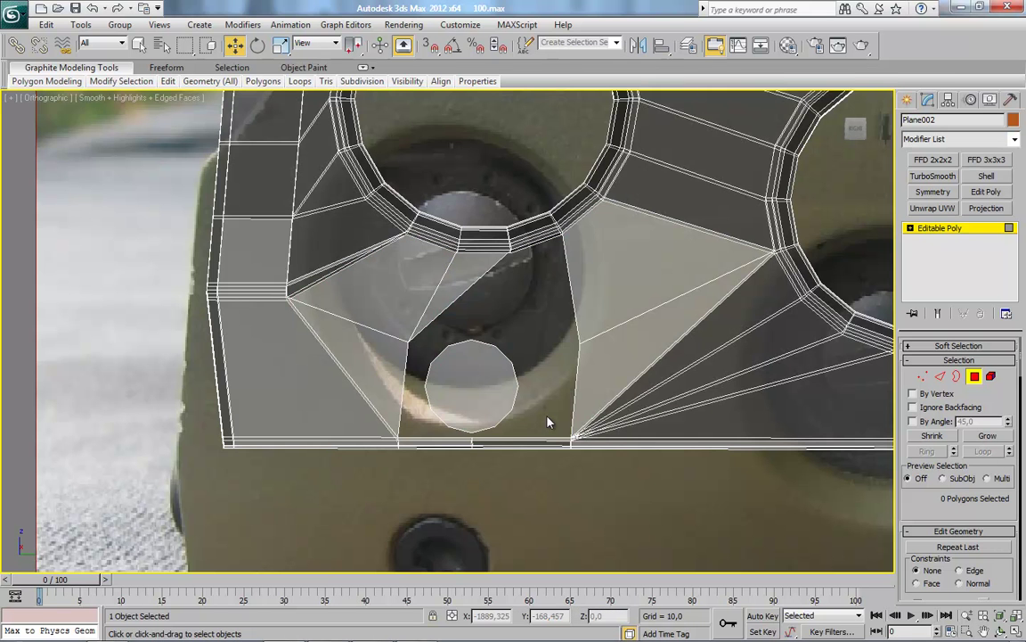
scroll(427, 383, "up", 2)
scroll(379, 360, "up", 4)
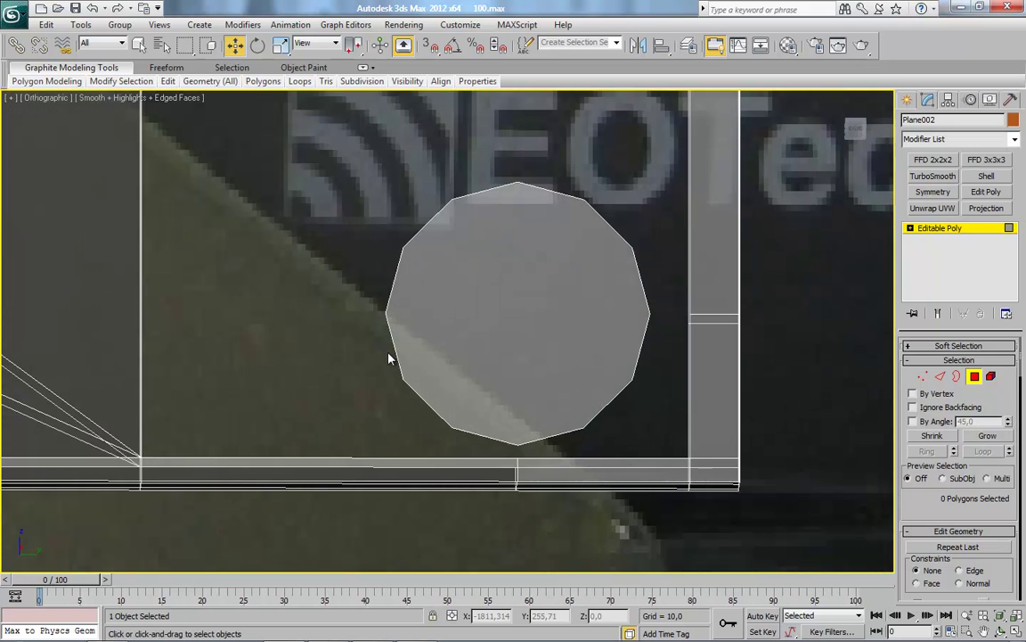
key("4")
middle_click_drag(677, 217, 668, 277)
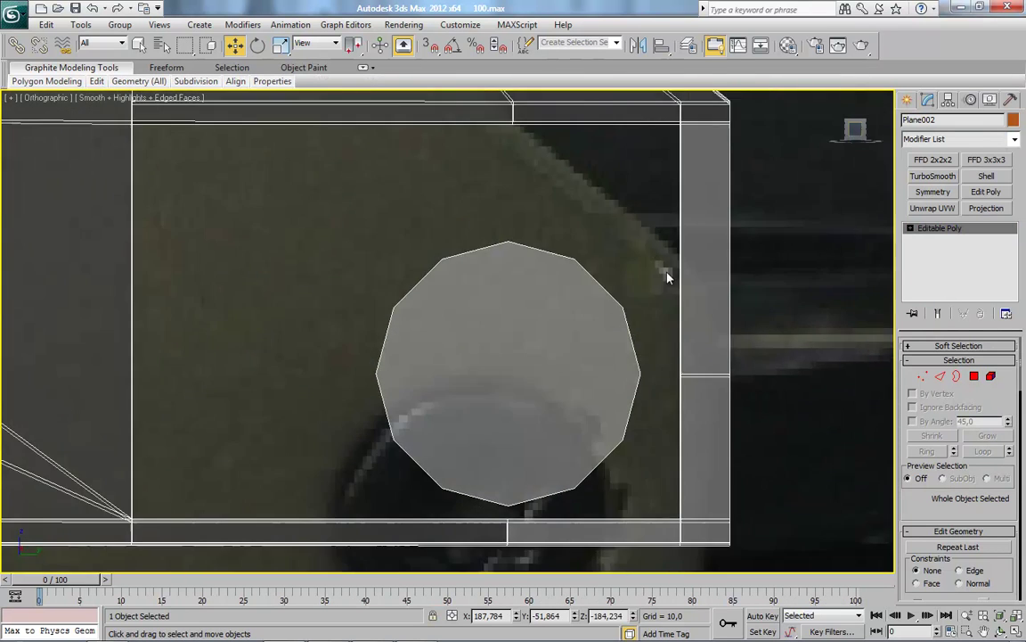
scroll(543, 340, "up", 2)
middle_click_drag(589, 363, 640, 432, "alt")
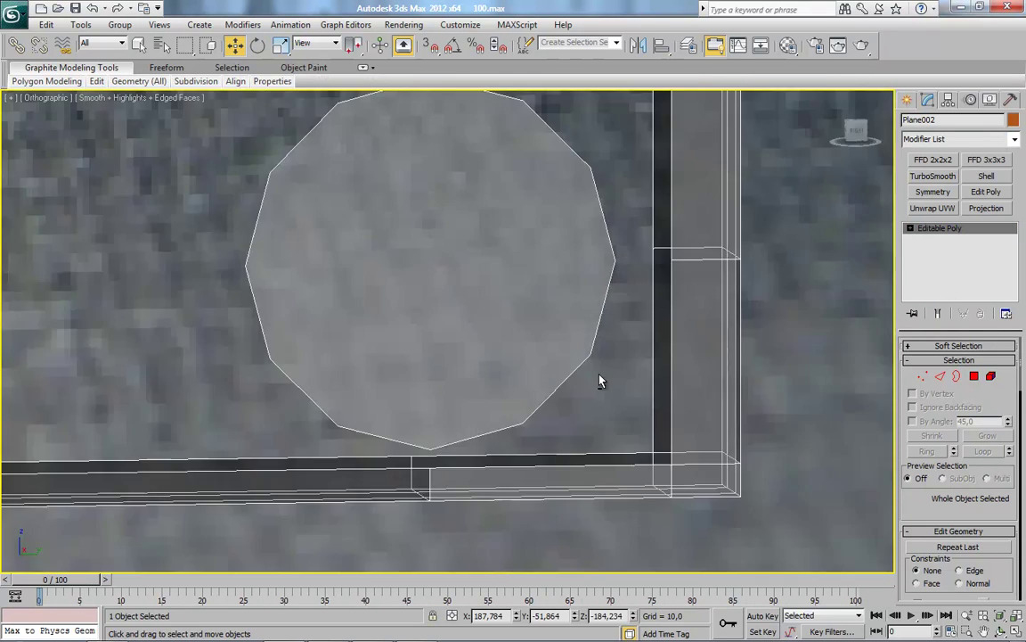
key("alt+x")
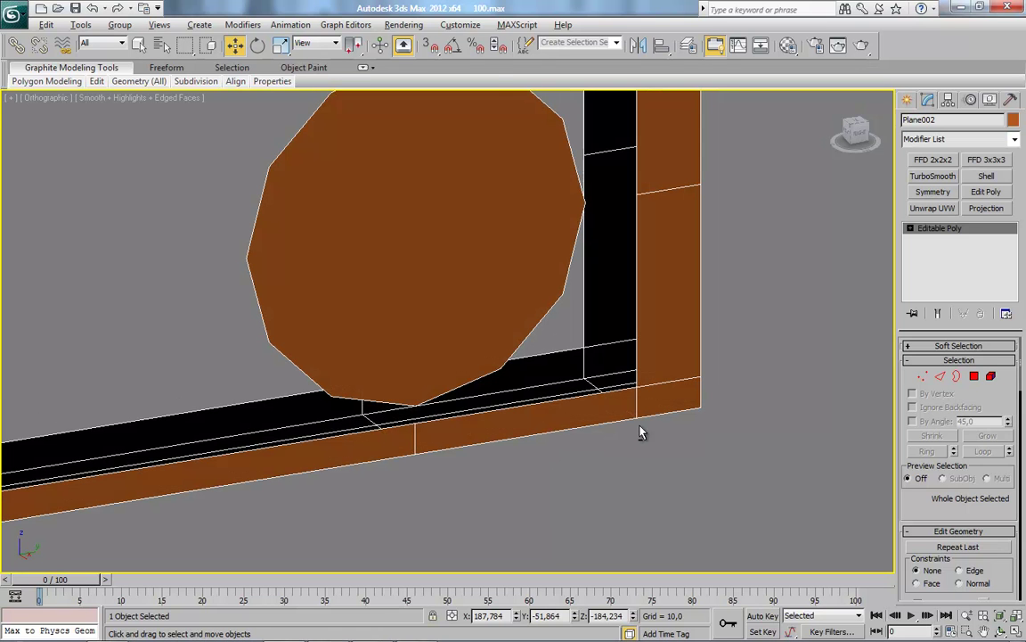
Start a new polygon with Create and vertex snap at the circle's bottom vertex.
left_click(974, 375)
scroll(986, 339, "down", 2)
left_click(929, 549)
key("s")
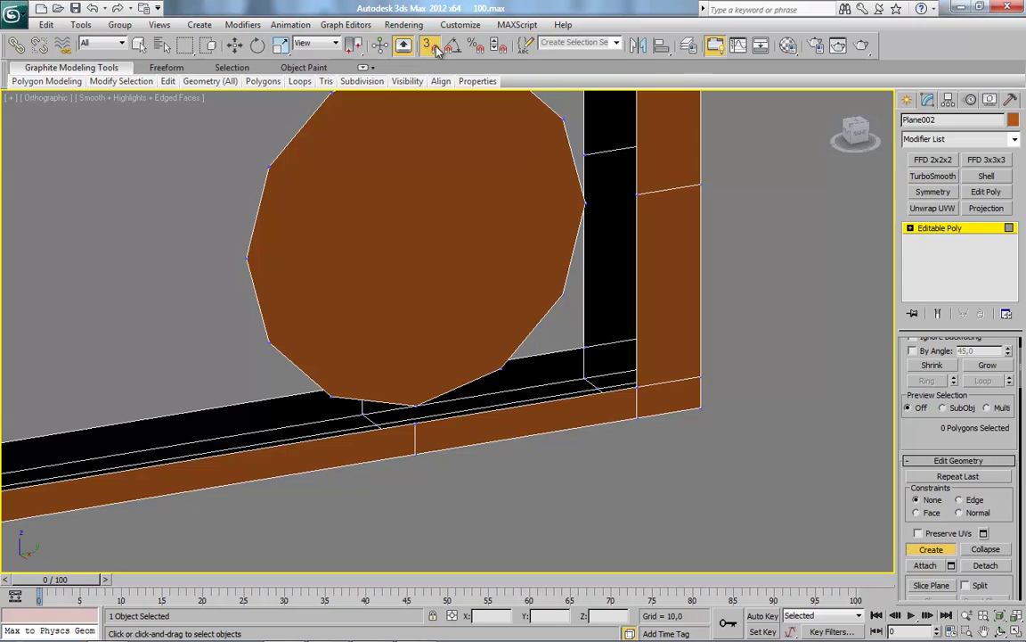
left_click(415, 407)
Build the triangles joining the circle's bottom to the bottom bar.
left_click(635, 385)
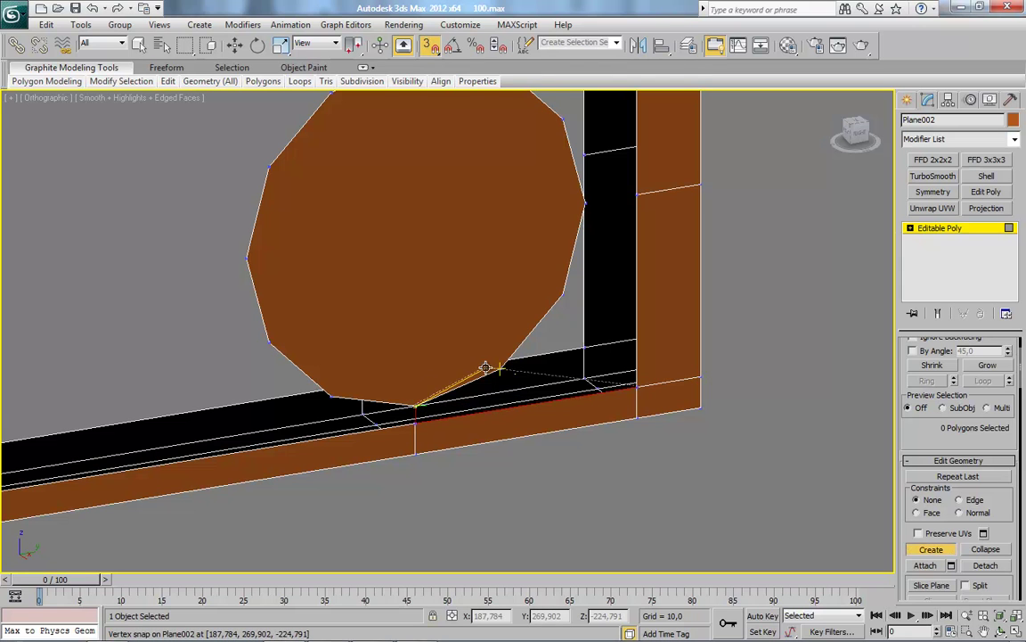
double_click(500, 366)
left_click(500, 367)
left_click(634, 386)
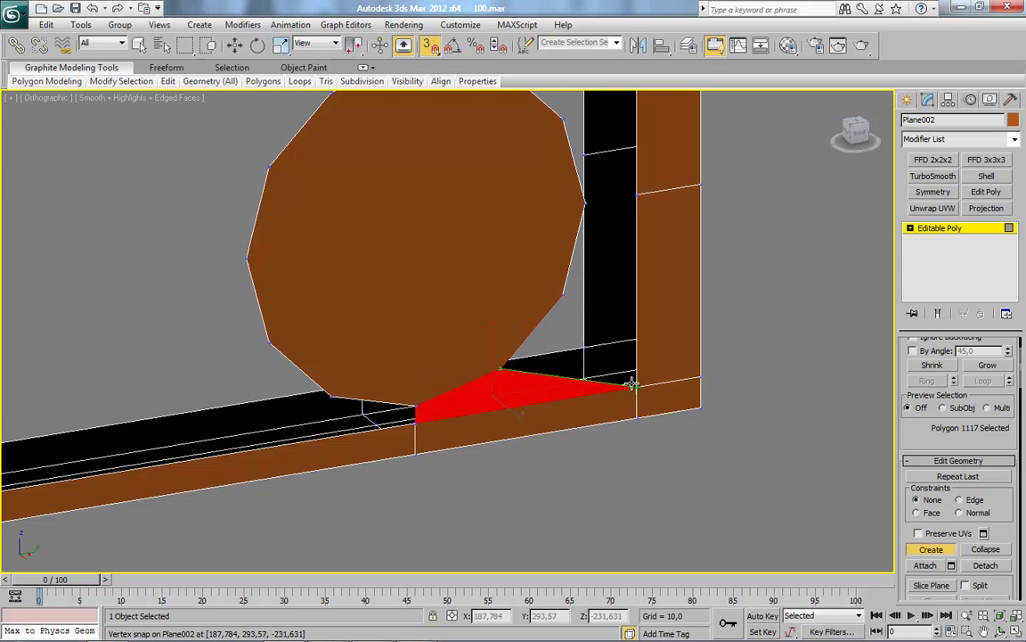
double_click(562, 297)
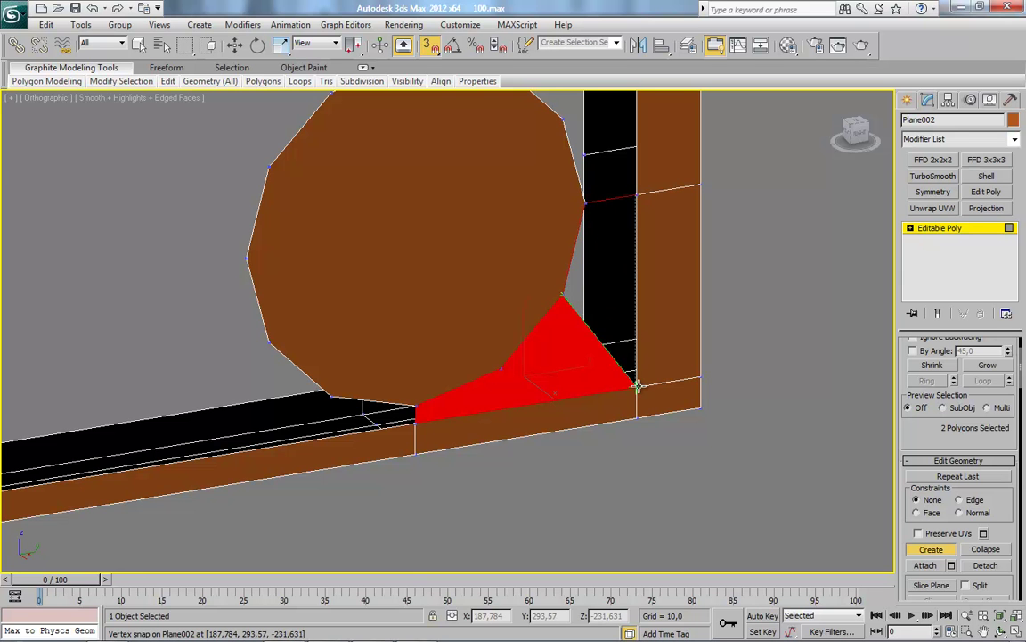
Fill the black strip and add the four-sided polygon above the circle.
left_click(632, 192)
middle_click_drag(522, 226, 504, 388)
scroll(569, 296, "down", 4)
scroll(526, 366, "up", 2)
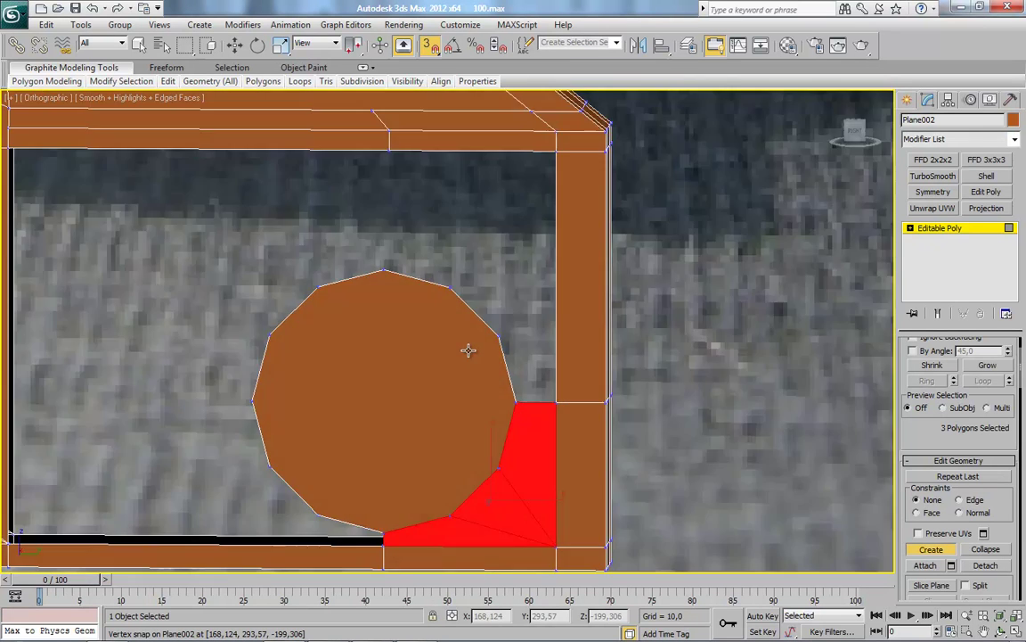
left_click(389, 153)
left_click(384, 274)
left_click(451, 288)
left_click(553, 153)
left_click(388, 153)
Add the triangle beside the circle and the quad filling the right gap.
left_click(499, 337)
left_click(451, 288)
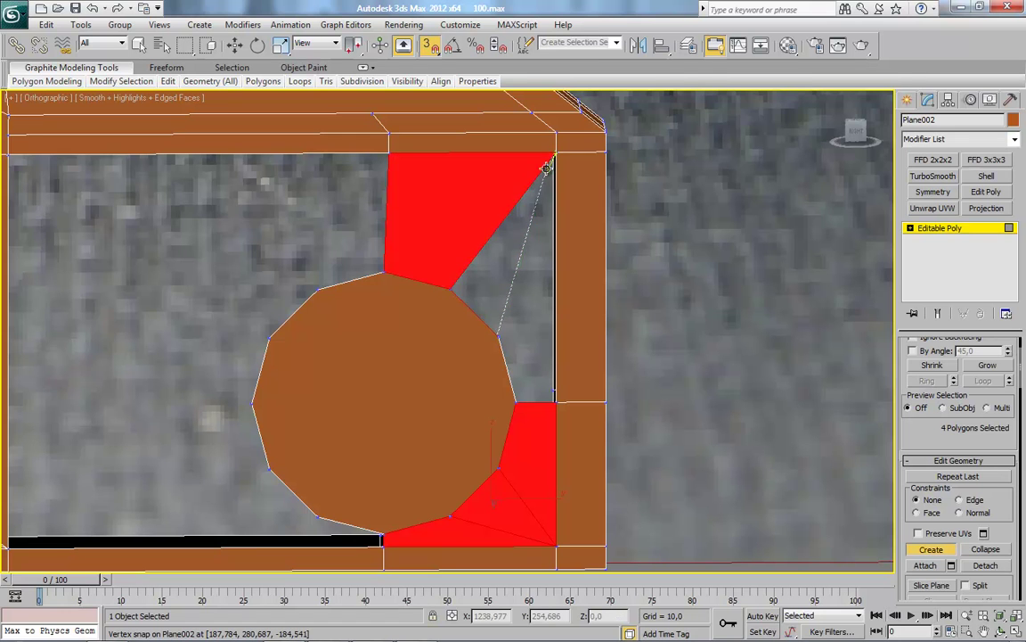
left_click(554, 154)
left_click(499, 337)
left_click(499, 337)
left_click(554, 153)
left_click(556, 402)
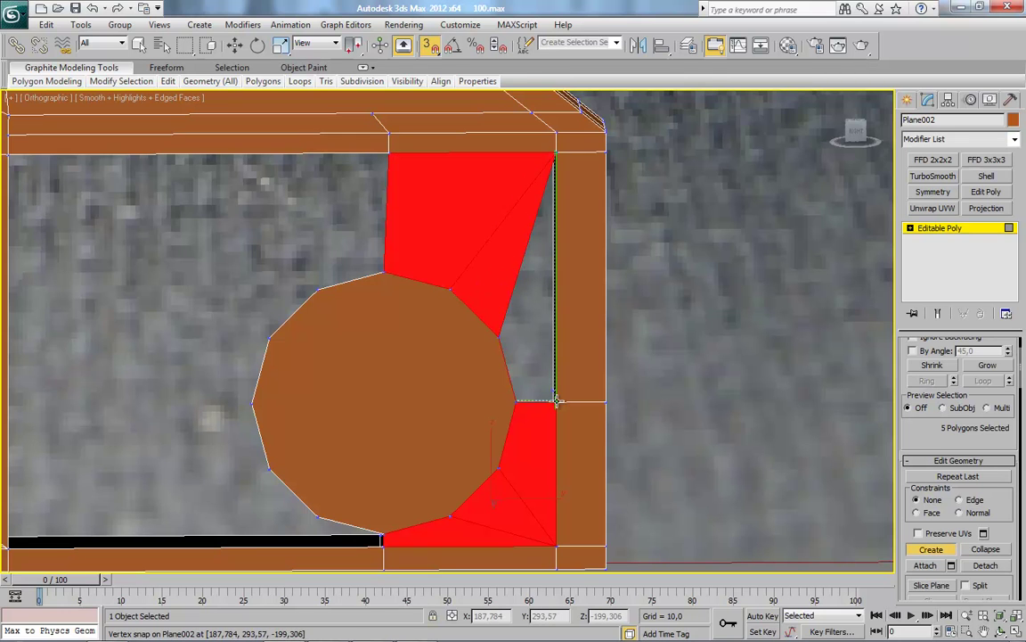
left_click(515, 401)
left_click(499, 337)
Fill the black gap below the circle with triangles.
scroll(526, 441, "down", 3)
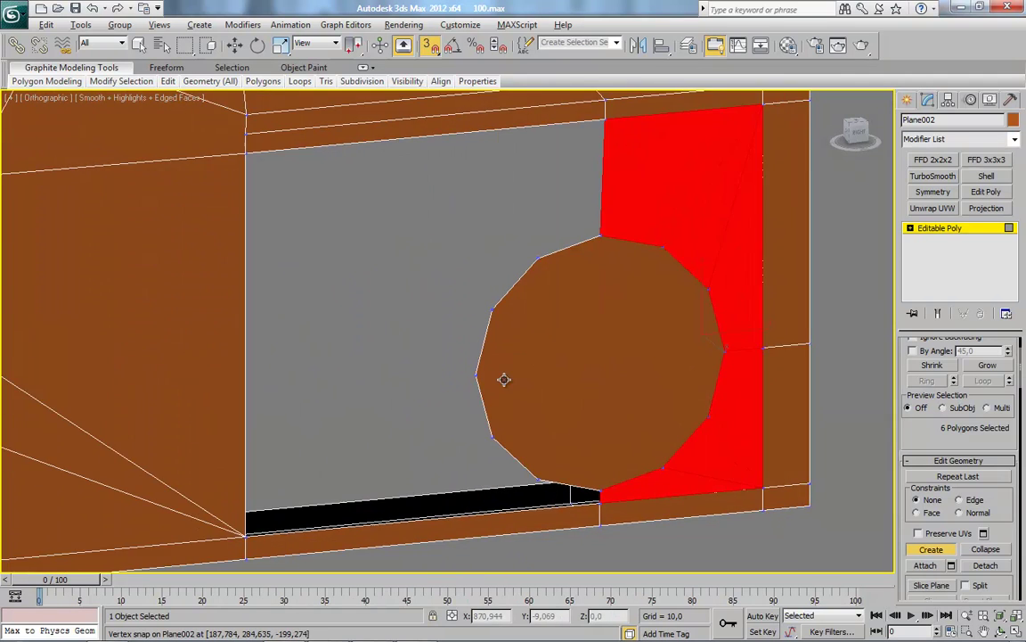
scroll(453, 371, "down", 1)
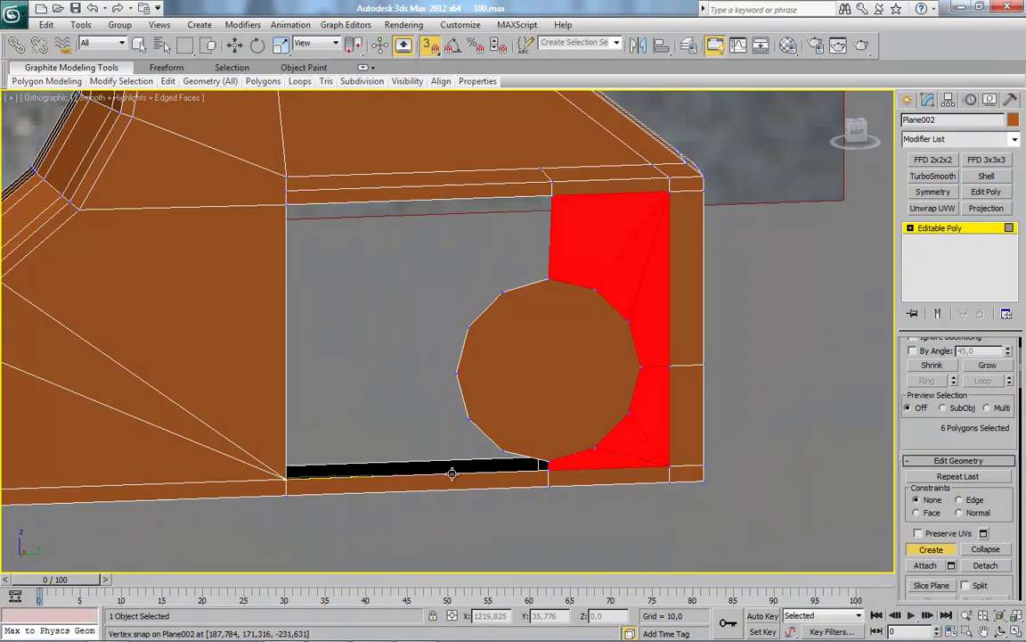
left_click(548, 462)
left_click(494, 451)
left_click(467, 417)
left_click(286, 477)
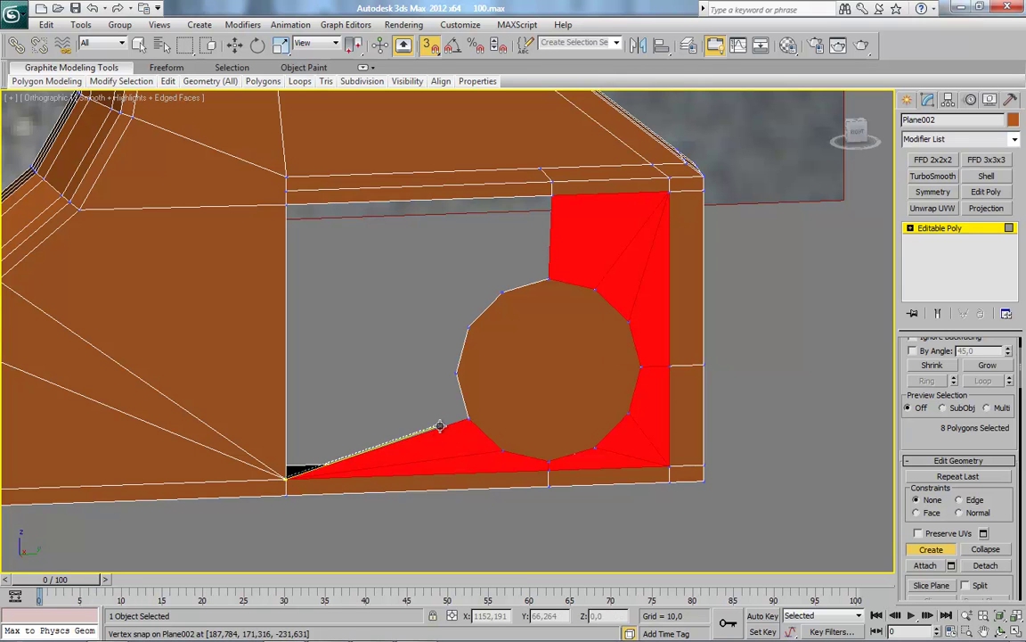
left_click(457, 374)
Fill the left grey area, the triangle above the circle's left side, and the top grey area.
left_click(468, 327)
left_click(286, 207)
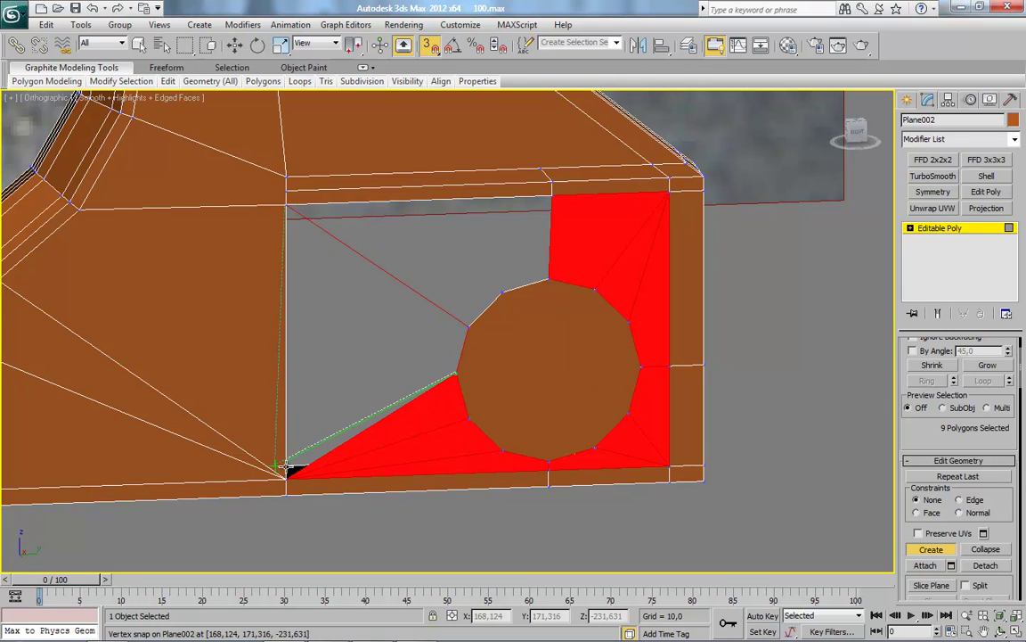
double_click(286, 477)
left_click(286, 206)
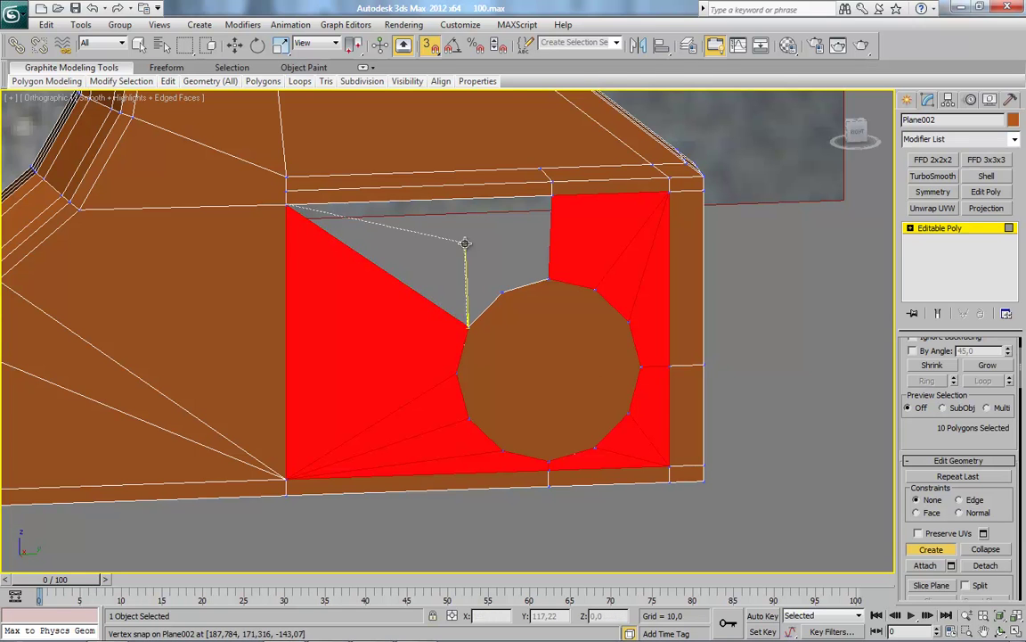
double_click(501, 287)
left_click(502, 289)
double_click(553, 267)
At the second hole, build the triangle under the circle's left side.
middle_click_drag(394, 394, 611, 373)
mouse_move(160, 294)
middle_mouse_down()
mouse_move(385, 349)
mouse_move(635, 359)
middle_mouse_up()
scroll(605, 357, "down", 4)
scroll(367, 348, "up", 2)
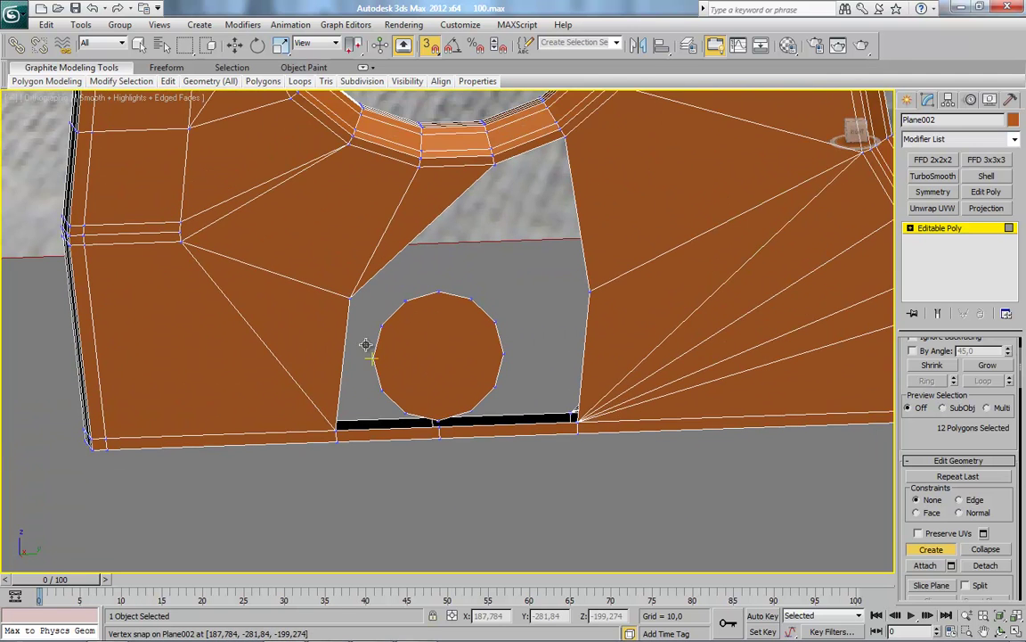
scroll(347, 377, "up", 2)
left_click(446, 397)
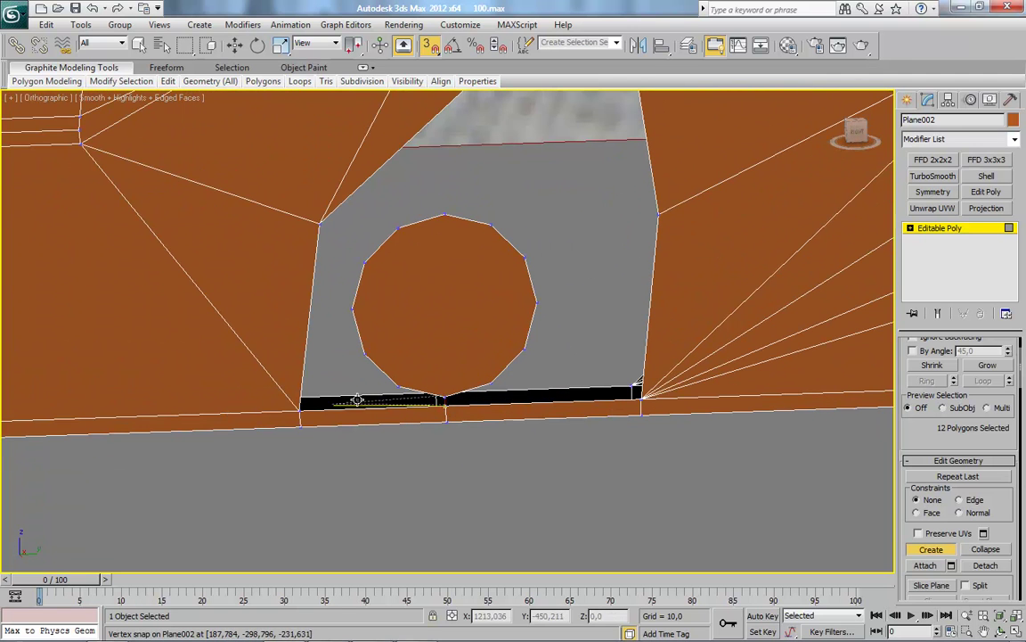
left_click(300, 408)
double_click(398, 389)
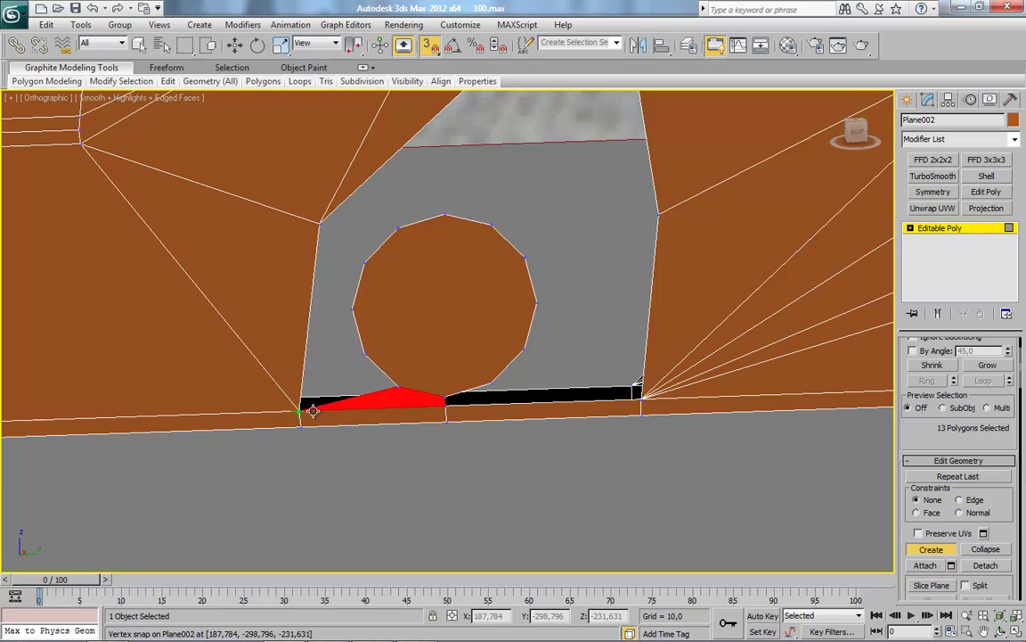
Fill the hole's left and upper-left sides with polygons.
double_click(398, 386)
left_click(300, 408)
left_click(364, 355)
double_click(354, 313)
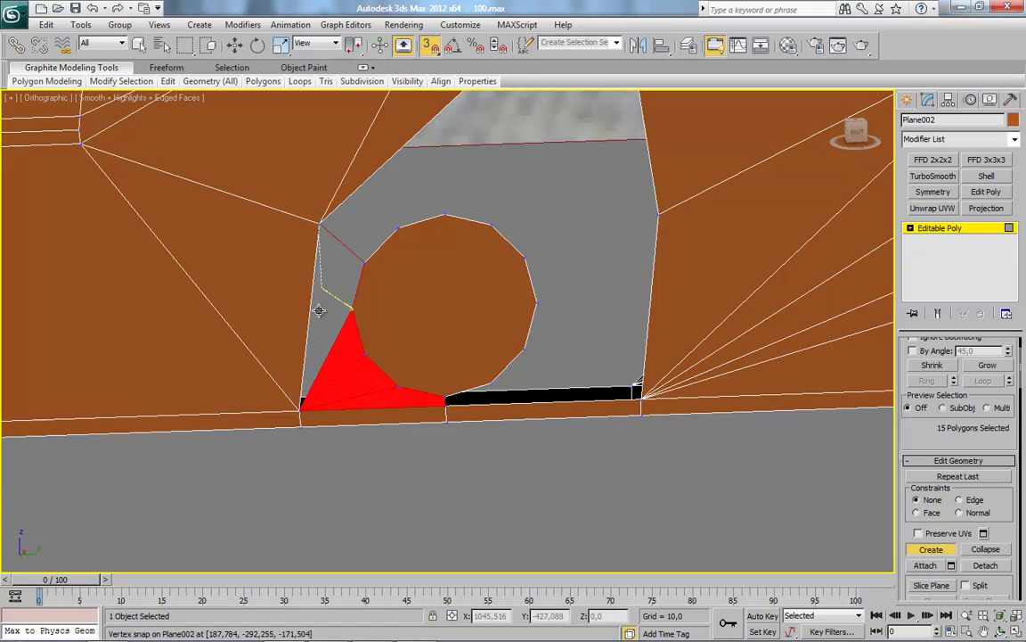
double_click(360, 261)
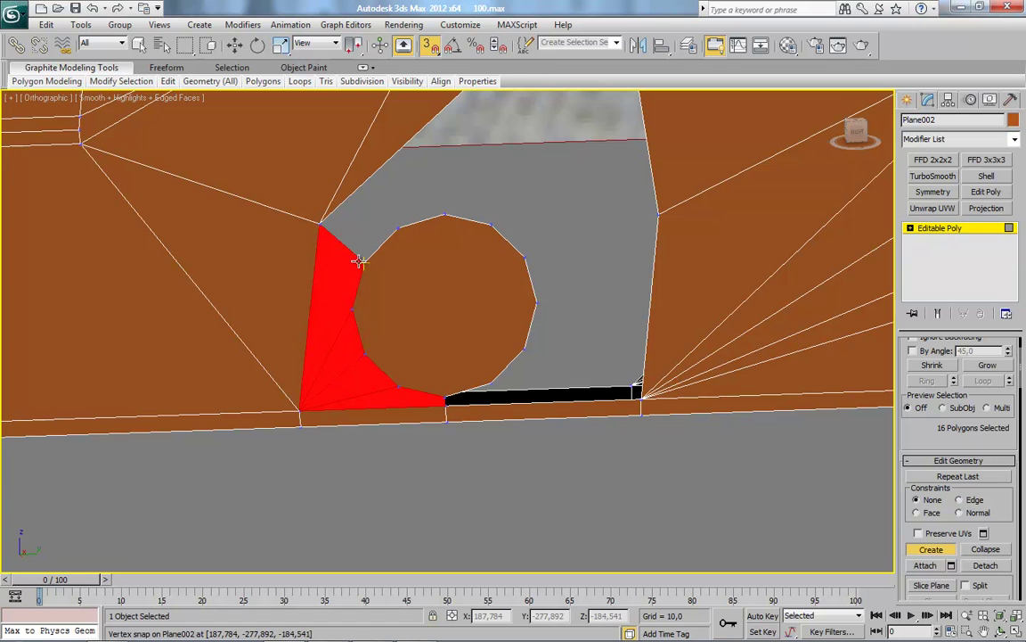
double_click(396, 230)
middle_click_drag(396, 230, 429, 314)
Add the triangle and polygon above the hole toward the top corner.
left_click(493, 142)
left_click(293, 333)
left_click(416, 326)
left_click(354, 305)
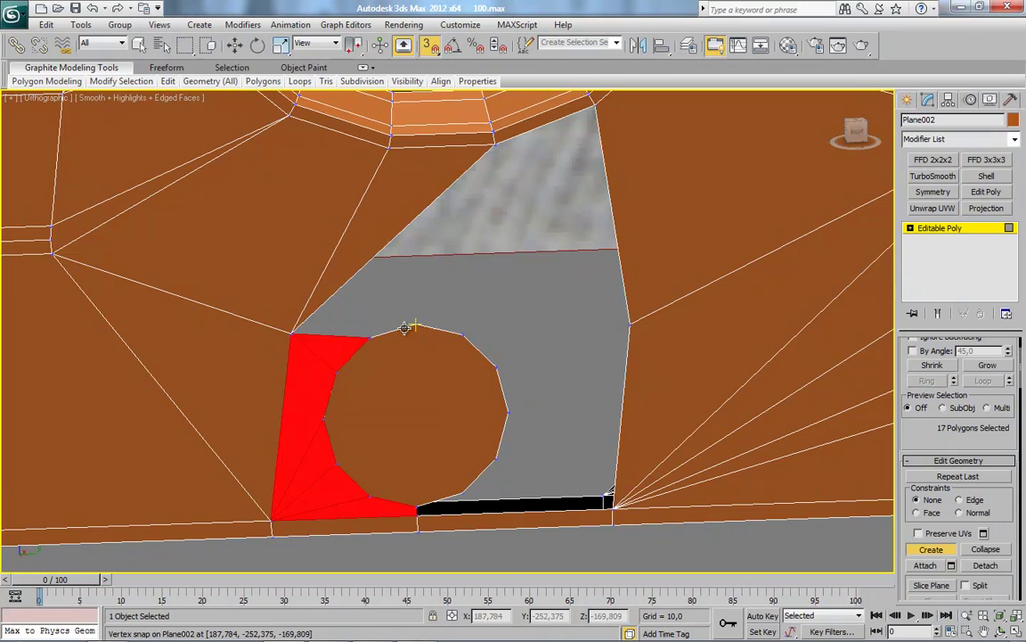
left_click(416, 326)
left_click(416, 326)
left_click(493, 142)
left_click(592, 107)
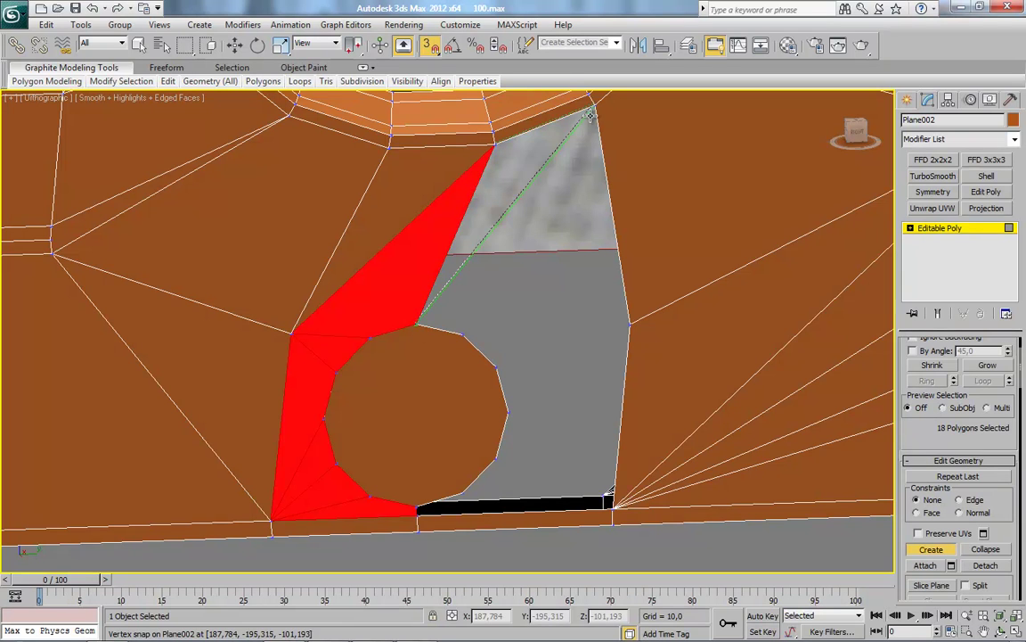
double_click(461, 337)
Build the polygon reaching the top corner and the triangle right of the hole.
left_click(462, 336)
left_click(495, 366)
left_click(629, 326)
double_click(593, 129)
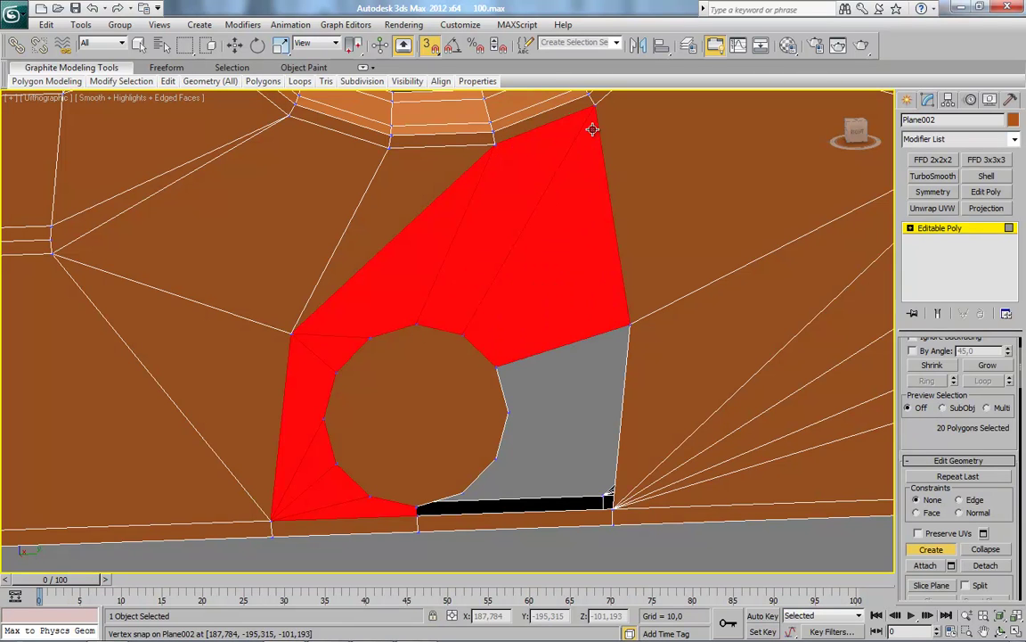
left_click(496, 365)
left_click(629, 326)
double_click(509, 410)
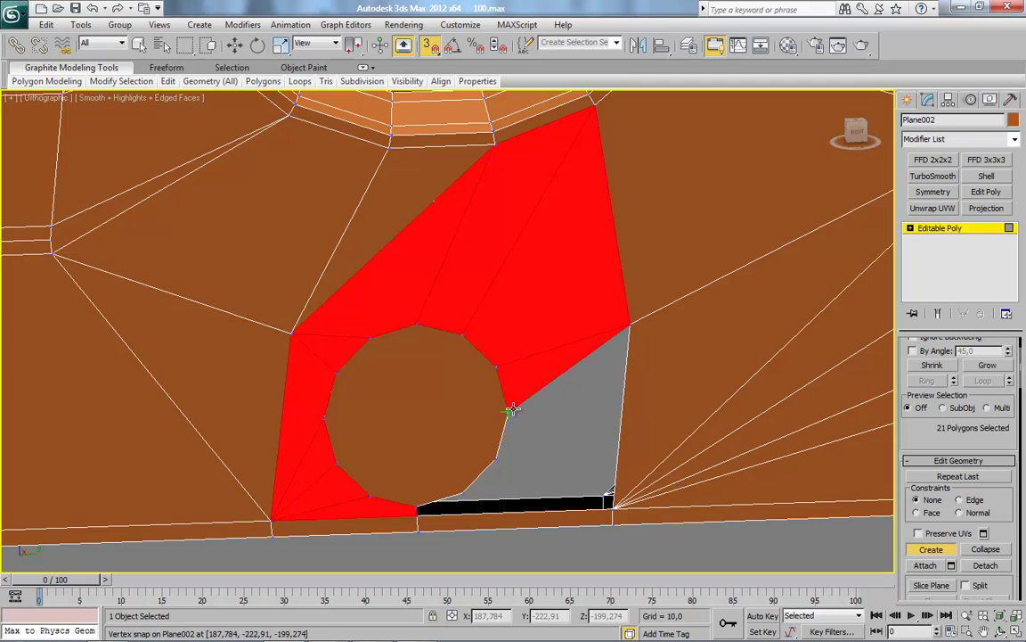
Fill the grey areas right of and below the hole, including the last black triangle.
left_click(629, 326)
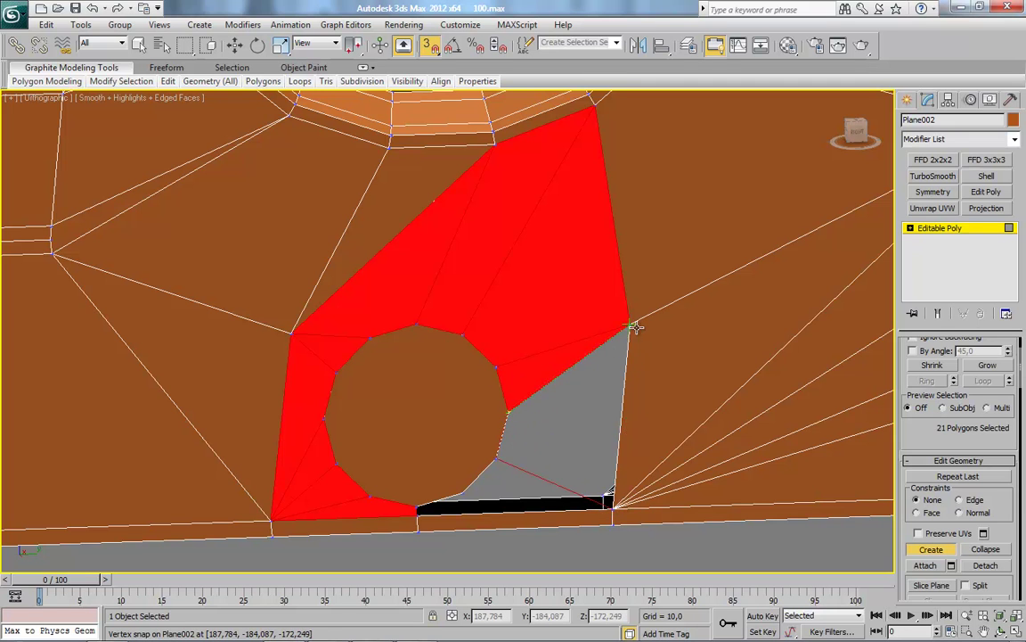
double_click(496, 456)
double_click(460, 495)
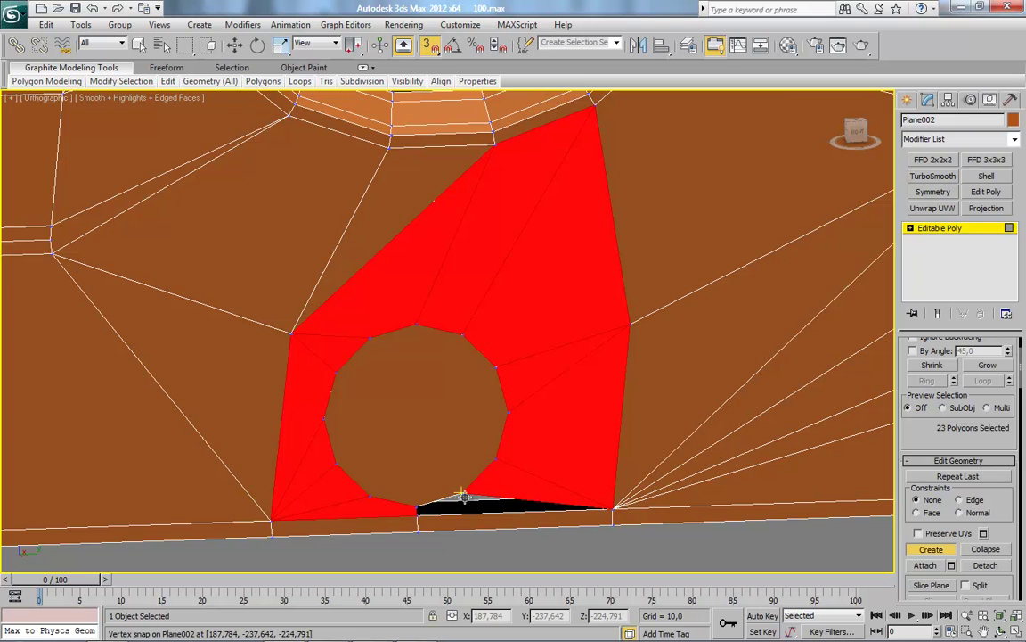
double_click(418, 515)
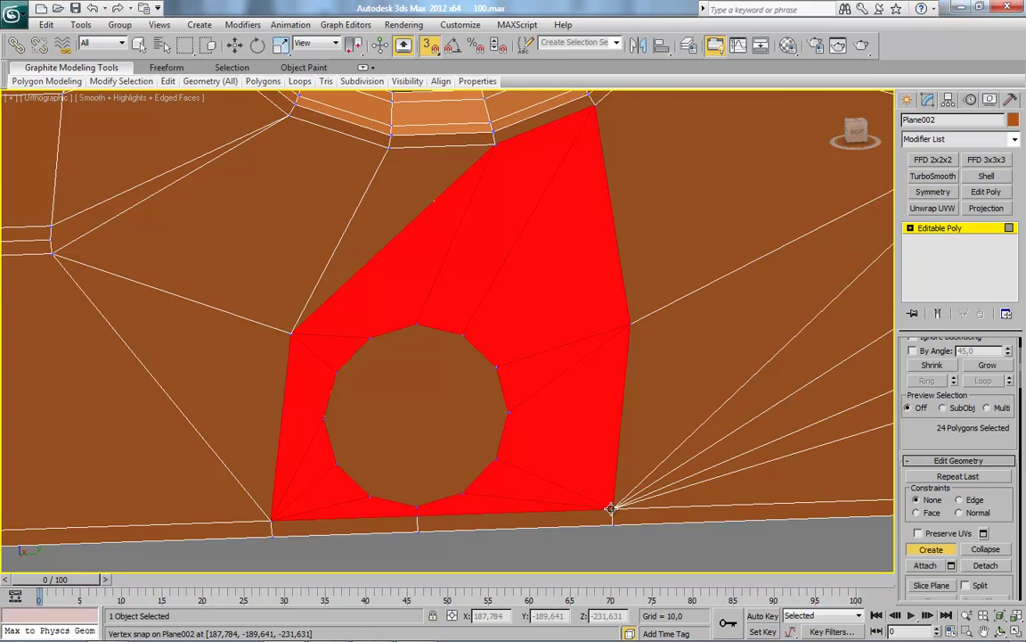
scroll(219, 164, "down", 2)
Inset the two cap polygons by 2.754 in the side view with See-Through on.
key("6")
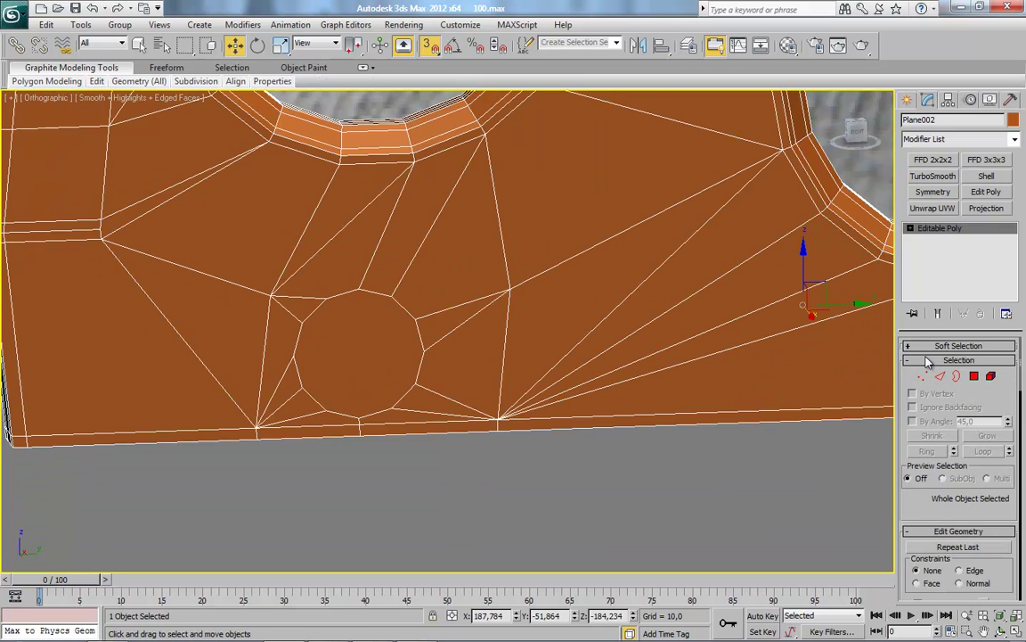
left_click(974, 378)
middle_click_drag(297, 394, 686, 372)
left_click(858, 132)
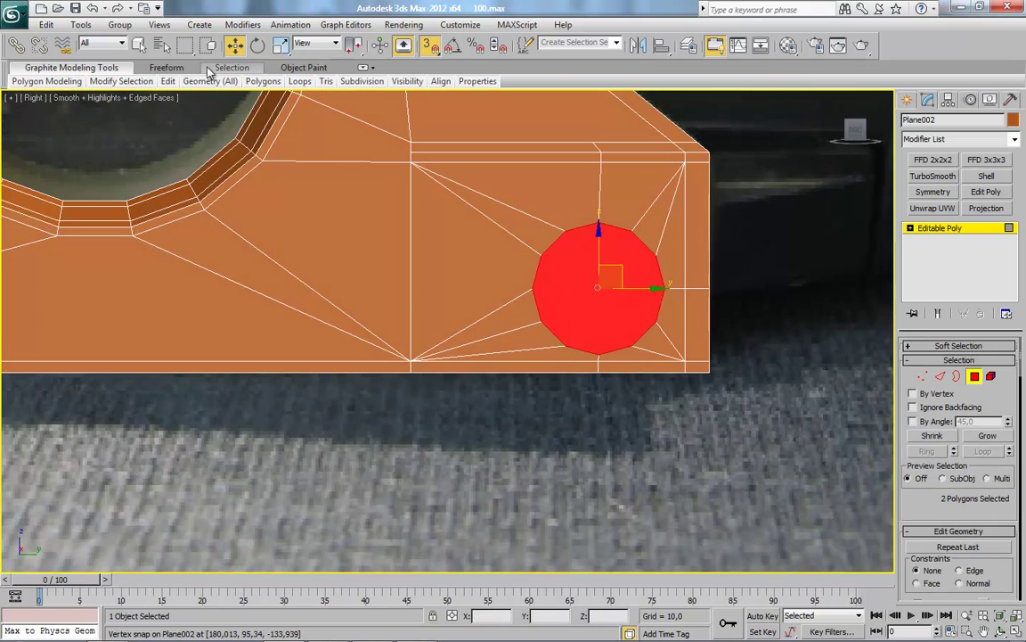
scroll(499, 321, "down", 2)
scroll(499, 321, "up", 3)
key("alt+x")
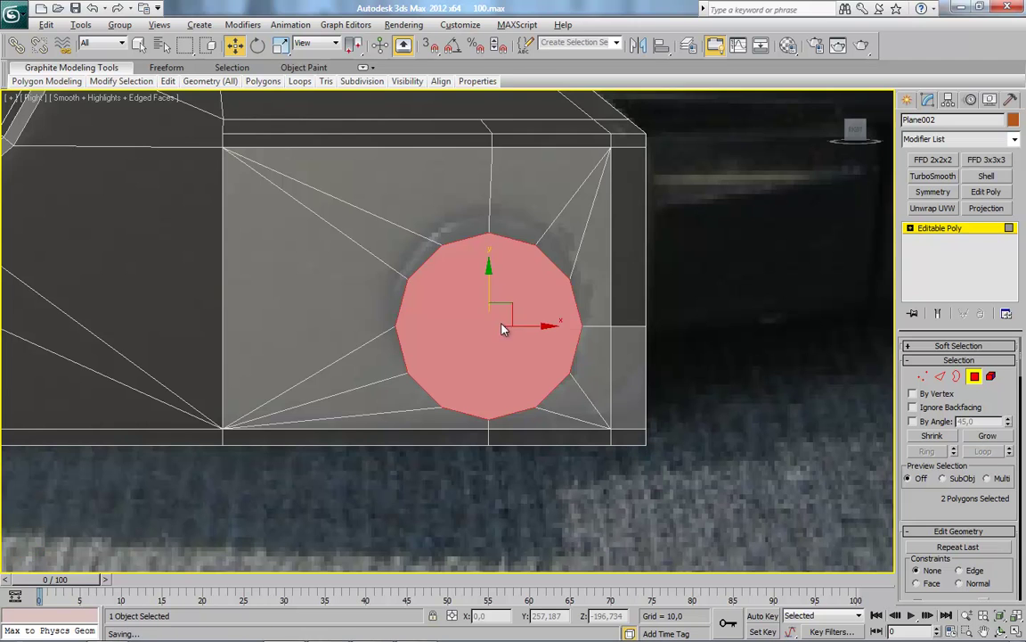
right_click(515, 251)
left_click(426, 324)
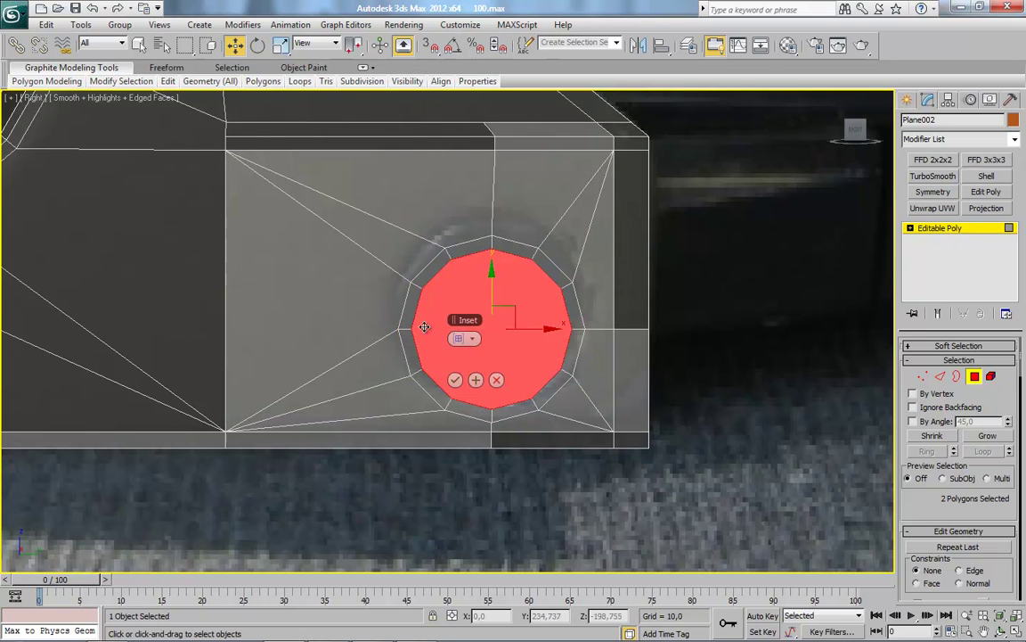
scroll(457, 358, "down", 2)
scroll(456, 358, "up", 3)
left_click_drag(456, 360, 456, 358)
left_click(454, 380)
Try bevelling the cap polygons, then cancel the bevel.
right_click(490, 294)
left_click(407, 347)
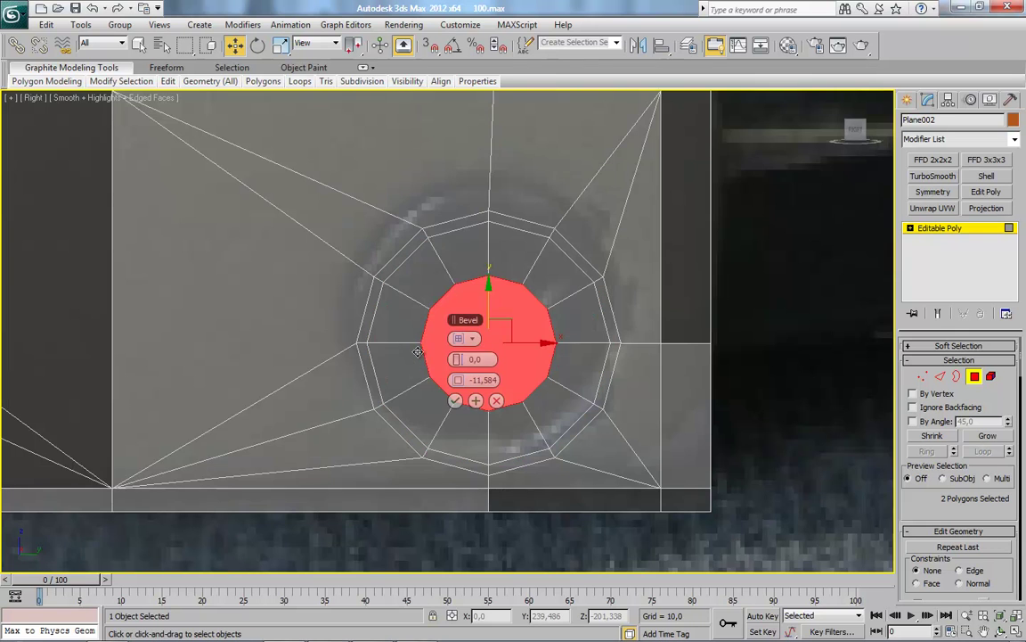
middle_click_drag(383, 339, 410, 291, "alt")
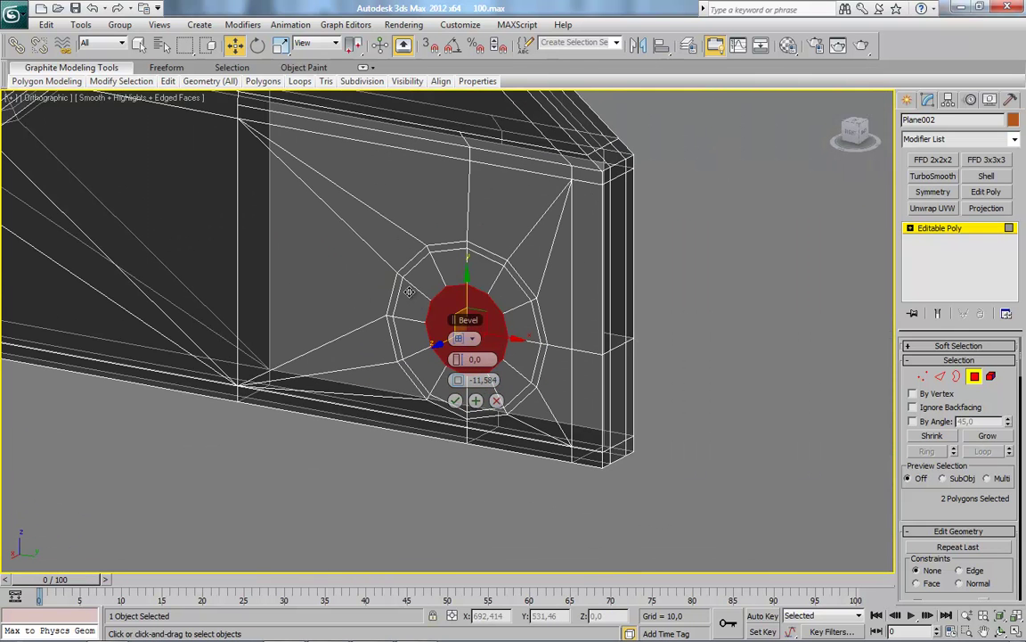
middle_click_drag(305, 326, 383, 365, "alt")
scroll(384, 366, "up", 5)
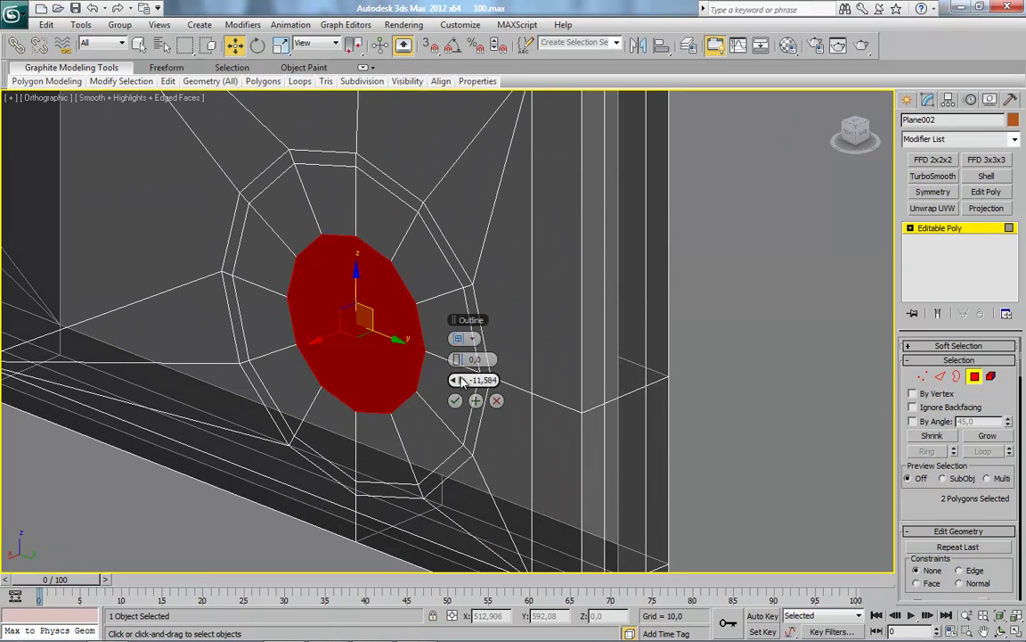
left_click(496, 400)
Extrude the cap polygons inward.
right_click(424, 332)
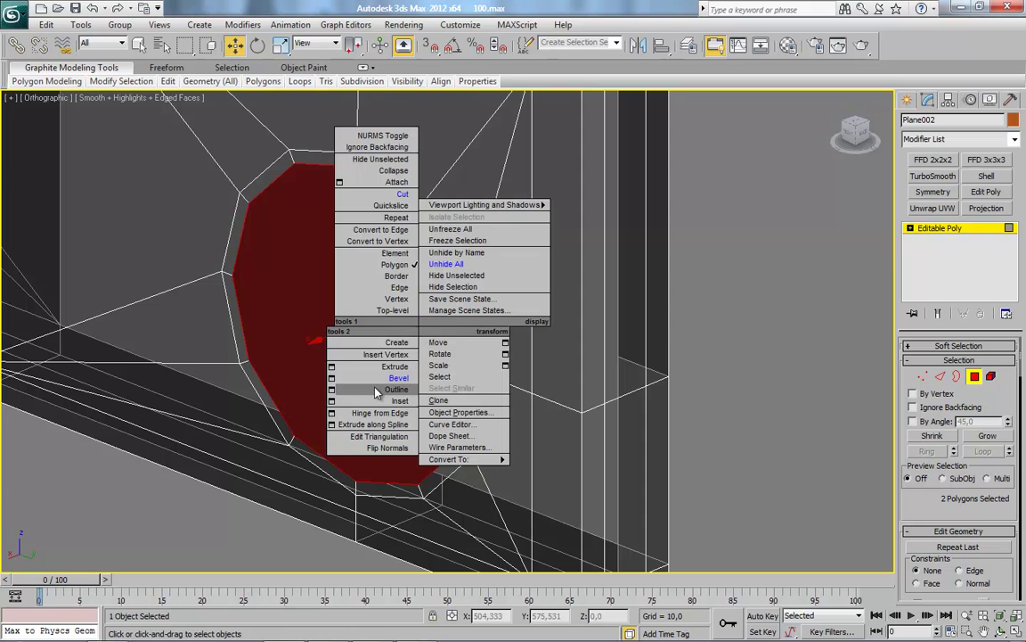
left_click(332, 367)
left_click_drag(468, 358, 379, 357)
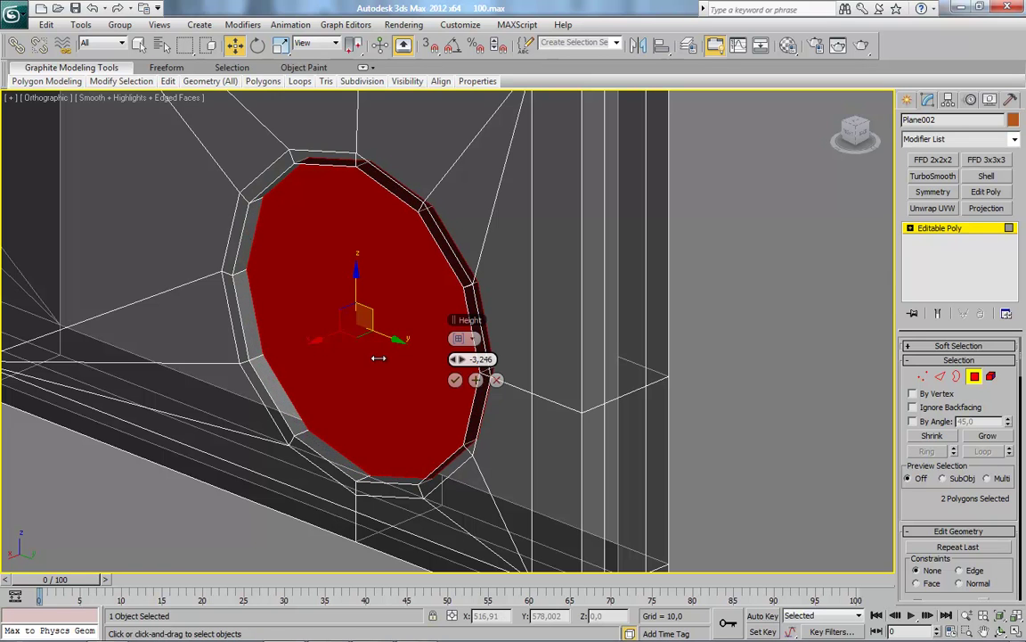
left_click(453, 381)
Extrude the hole polygons twice more, deepening the recess to -4.369.
right_click(417, 329)
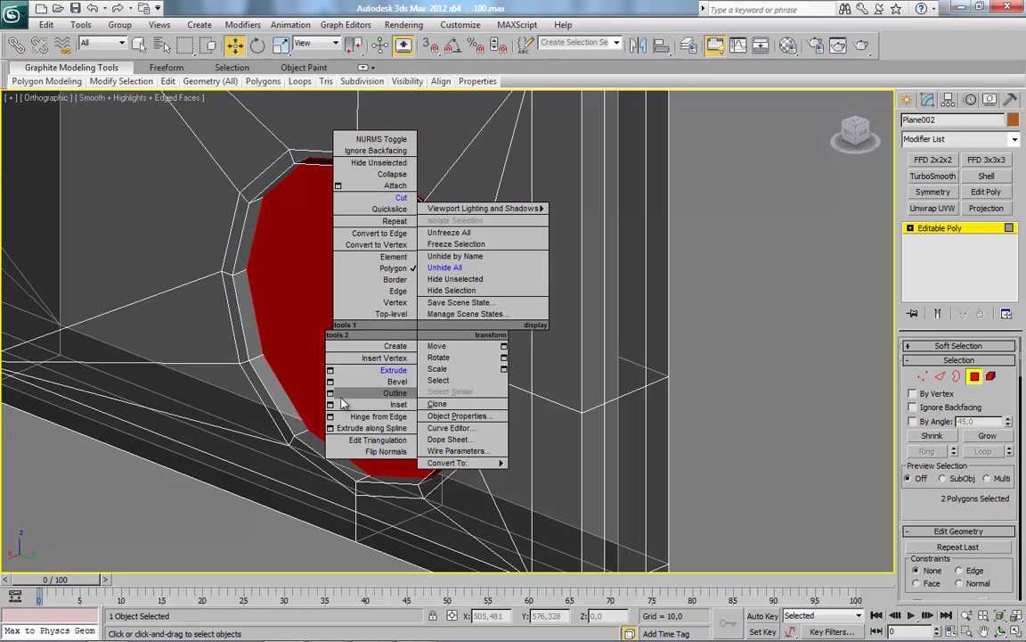
left_click(331, 370)
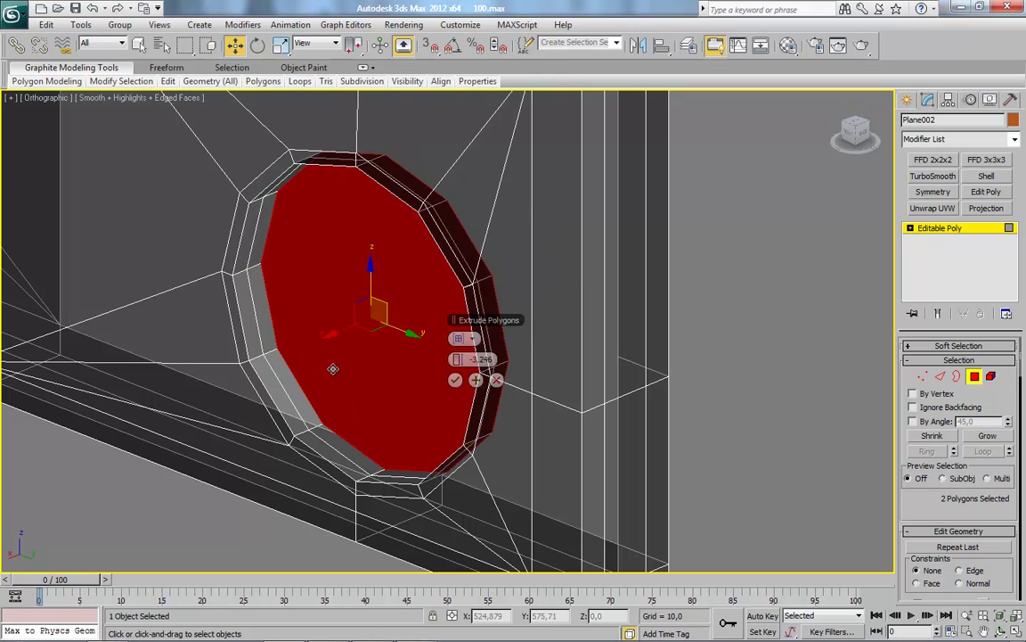
left_click_drag(456, 359, 456, 359)
left_click(454, 380)
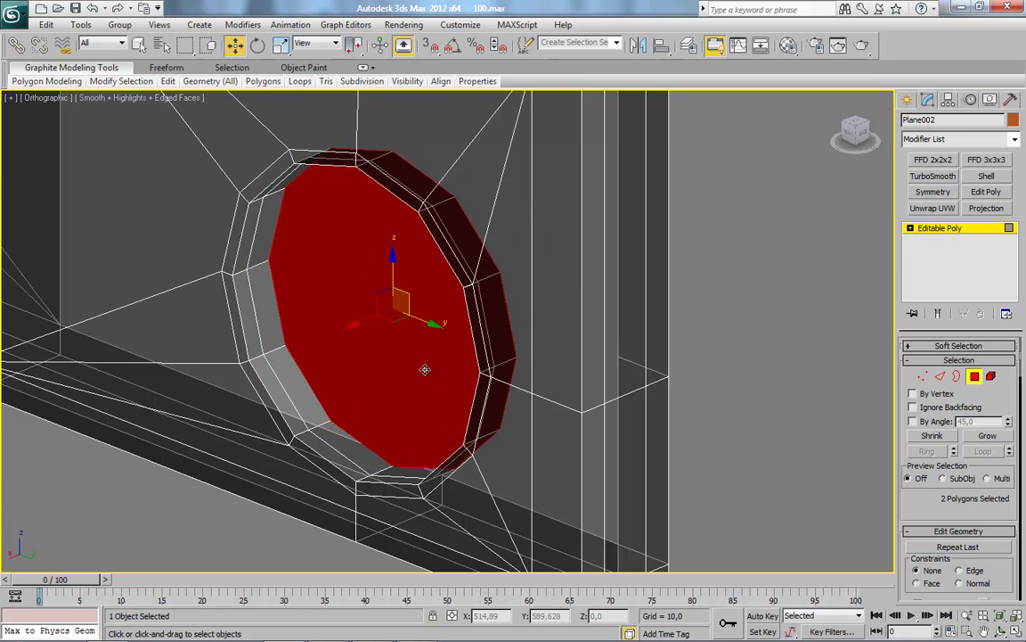
right_click(407, 348)
left_click(323, 443)
left_click(453, 378)
middle_click_drag(453, 378, 499, 365, "alt")
Select the plate element, then select the caps of the two small holes.
left_click(924, 230)
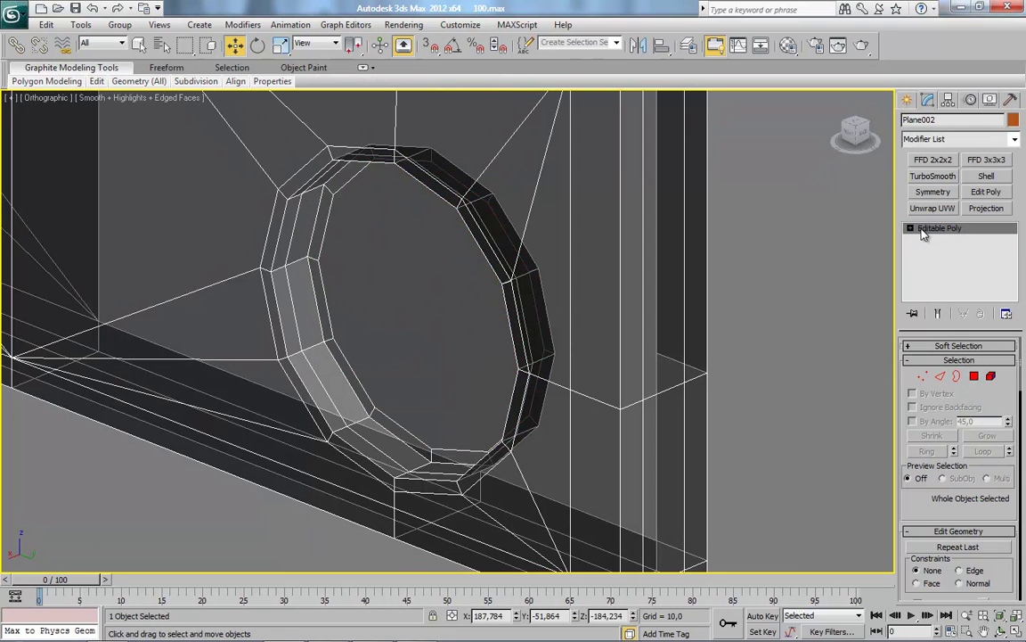
left_click(990, 375)
left_click(193, 393)
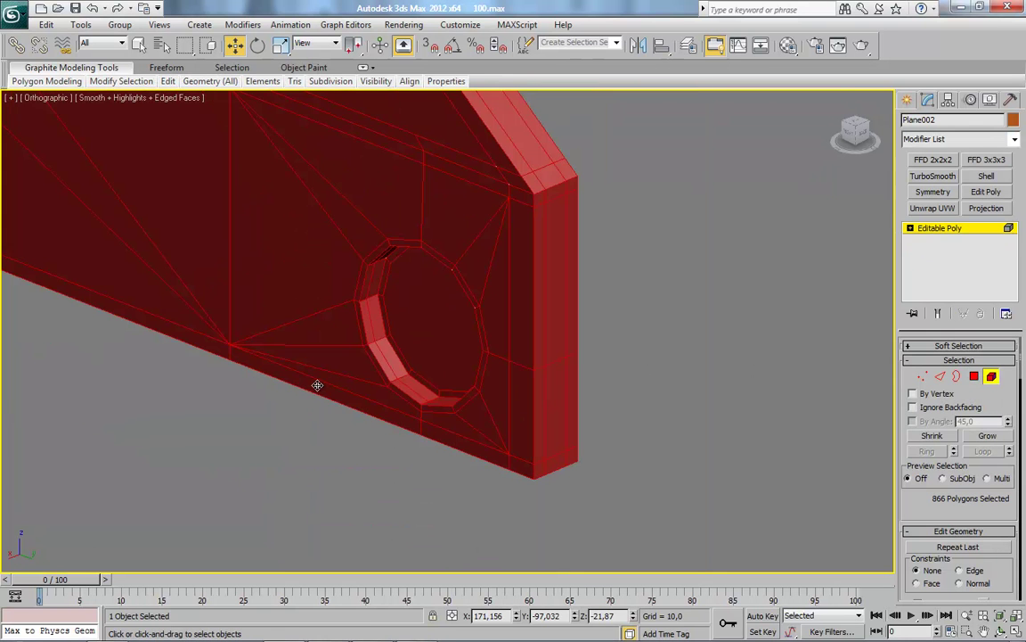
left_click(973, 375)
mouse_move(865, 339)
middle_mouse_down("alt")
mouse_move(462, 333)
mouse_move(360, 368)
mouse_move(275, 313)
mouse_move(348, 264)
middle_mouse_up("alt")
left_click(463, 332)
left_click(348, 264, "ctrl")
mouse_move(421, 366)
middle_mouse_down("alt")
mouse_move(635, 437)
mouse_move(499, 467)
mouse_move(381, 458)
middle_mouse_up("alt")
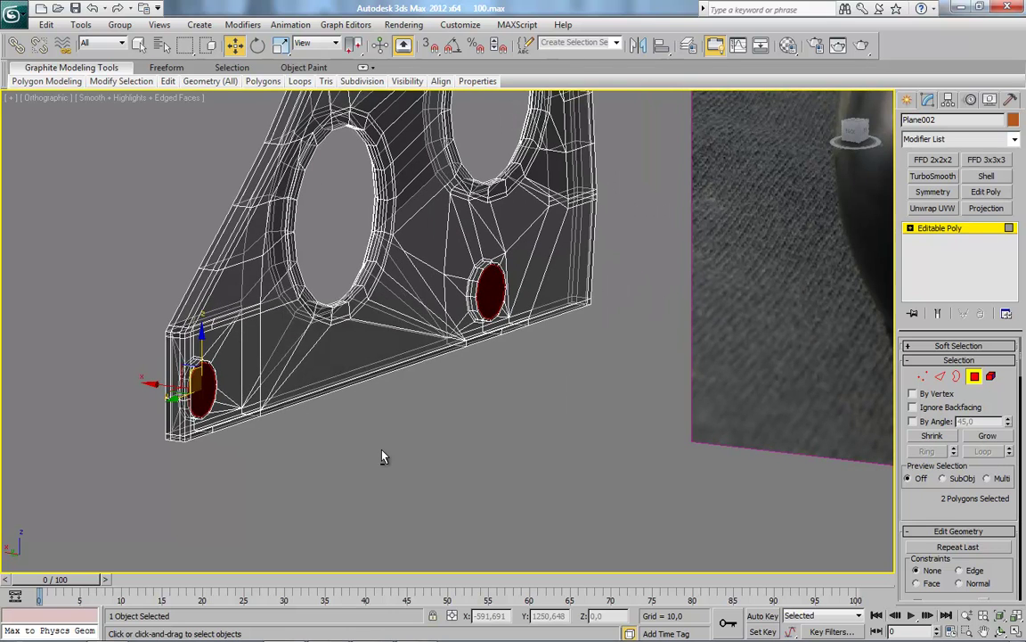
scroll(382, 456, "up", 1)
scroll(353, 472, "up", 3)
mouse_move(352, 473)
middle_mouse_down("alt")
mouse_move(558, 389)
mouse_move(541, 402)
mouse_move(591, 446)
mouse_move(624, 436)
middle_mouse_up("alt")
Bridge the top and bottom edges of the end-wall gap with a new face.
left_click(977, 376)
key("2")
key("alt+x")
left_click(344, 216)
left_click(365, 481, "ctrl")
scroll(918, 504, "down", 2)
scroll(927, 509, "down", 3)
left_click(925, 464)
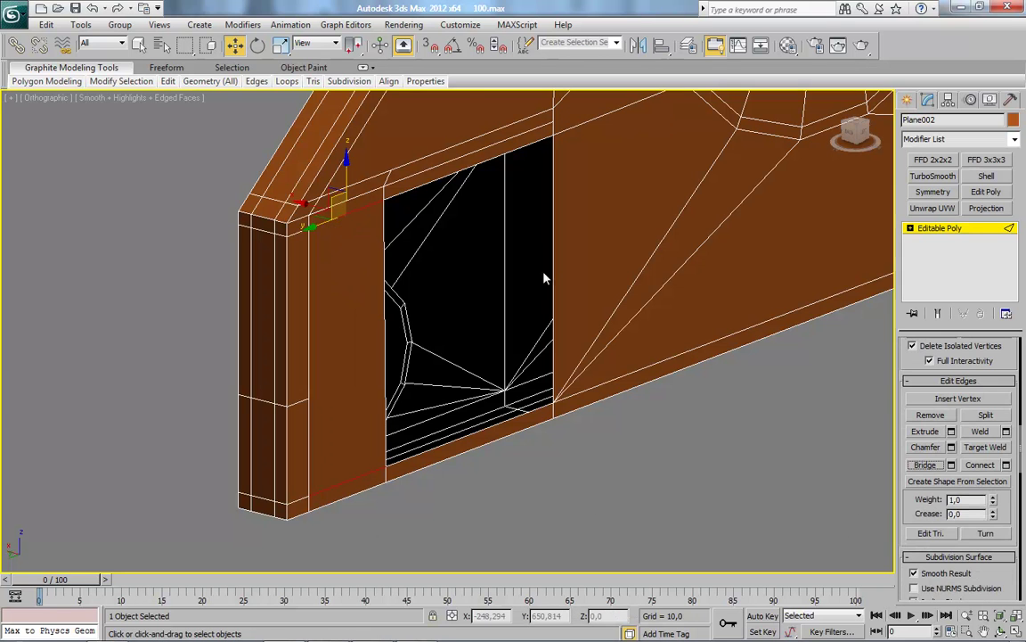
left_click(926, 465)
Switch to Vertex level and orbit to view the plate face-on.
scroll(730, 374, "down", 2)
key("1")
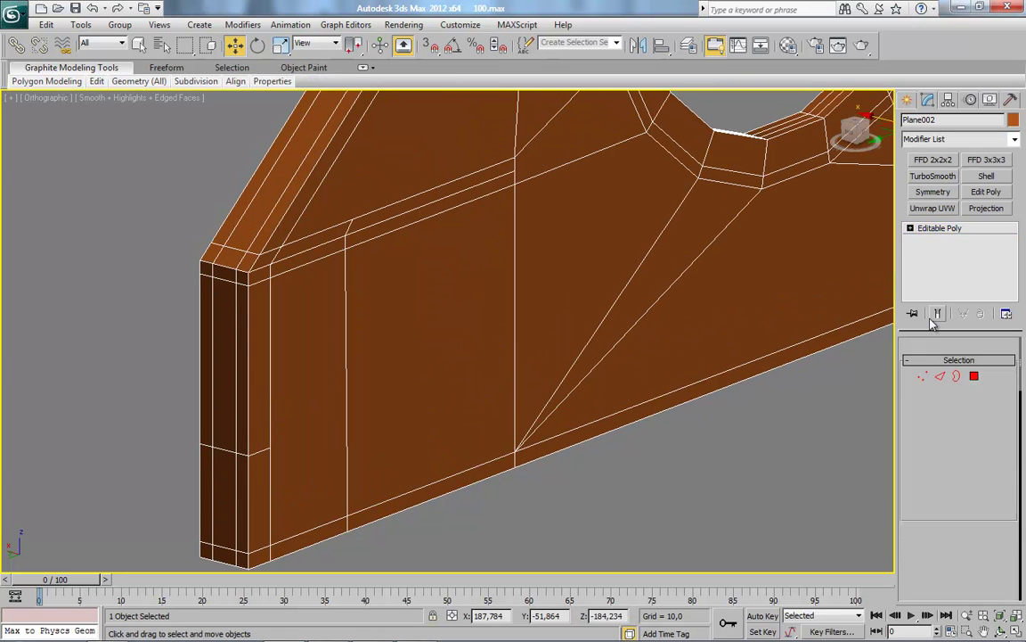
scroll(563, 360, "down", 2)
scroll(563, 361, "down", 2)
mouse_move(691, 366)
middle_mouse_down("alt")
mouse_move(601, 380)
mouse_move(567, 360)
middle_mouse_up("alt")
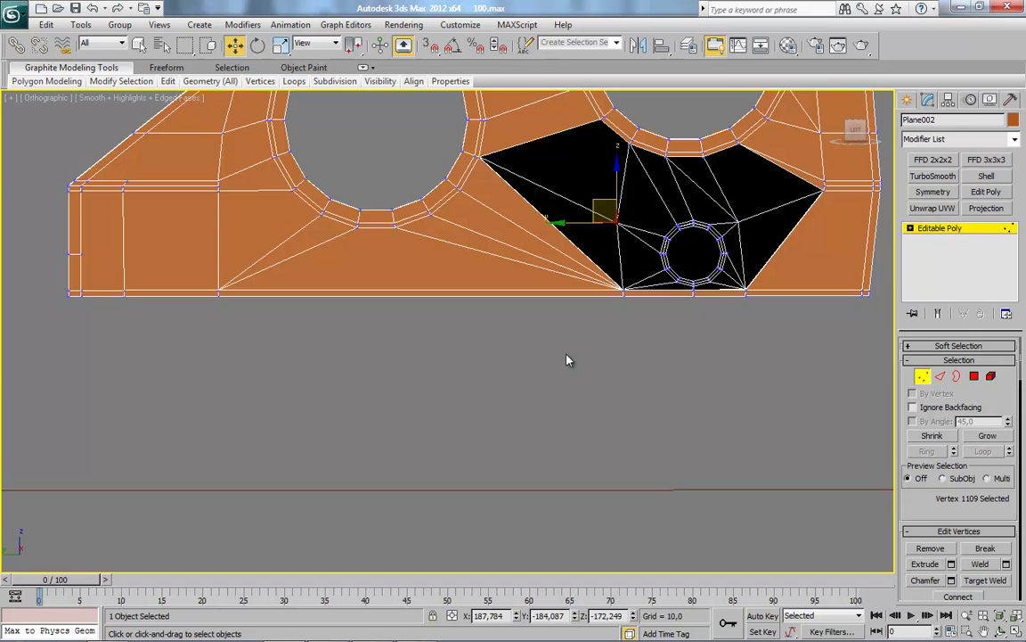
scroll(568, 360, "up", 2)
scroll(609, 412, "up", 3)
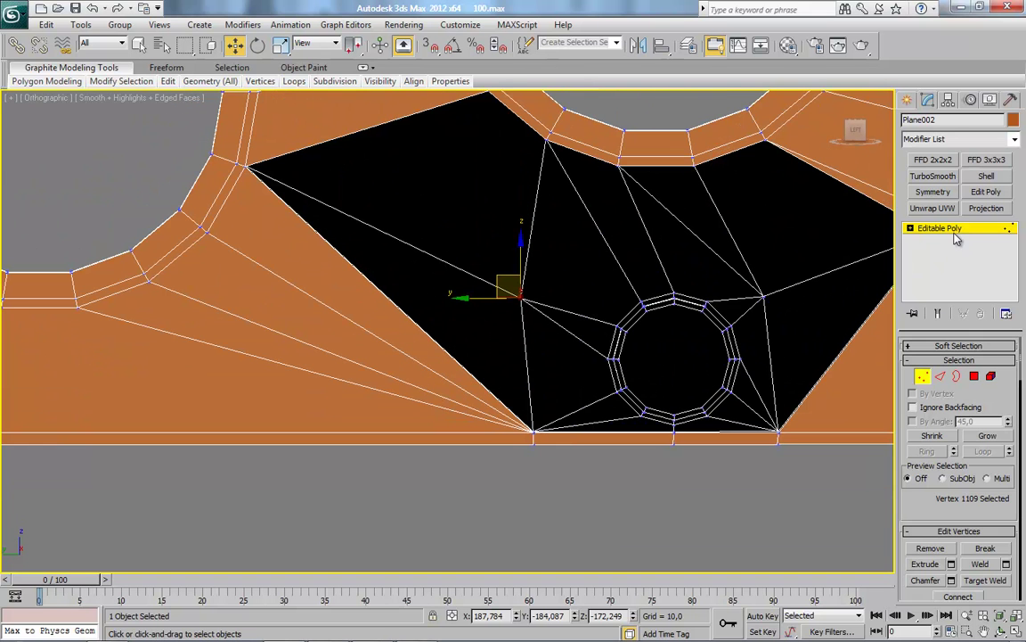
Cap the open border around the black gap with a new face.
left_click(956, 375)
left_click(624, 165)
scroll(977, 541, "down", 1)
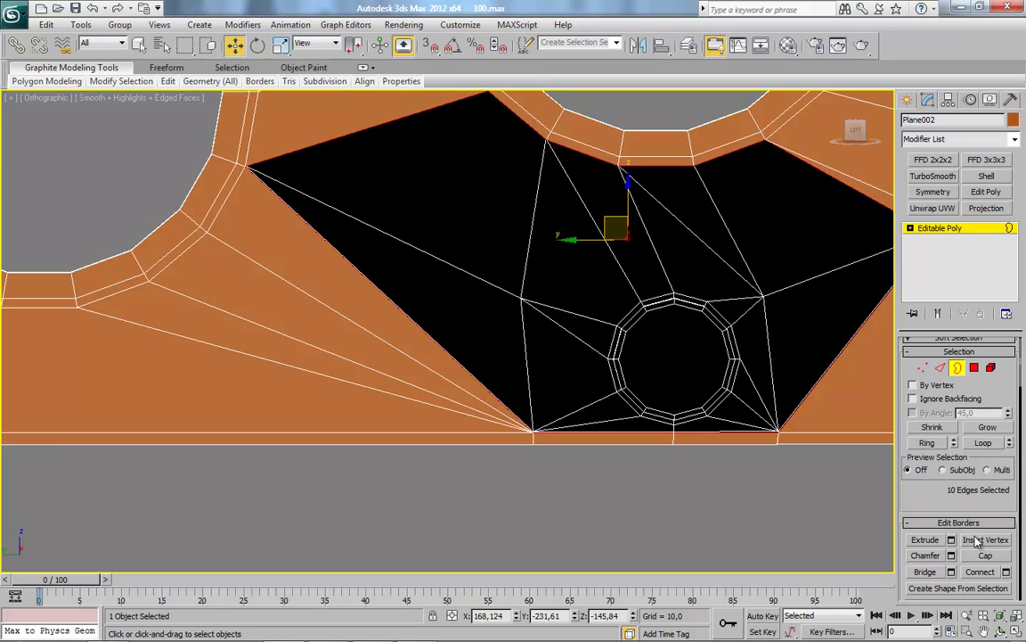
left_click(983, 556)
middle_click_drag(616, 406, 591, 434)
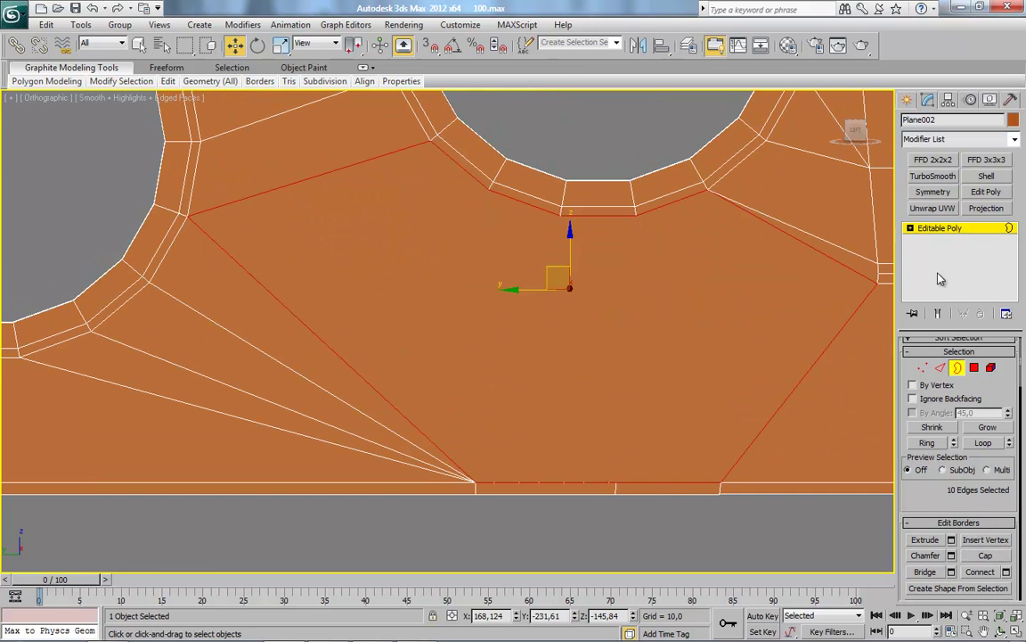
left_click(942, 233)
Connect two pairs of top and bottom vertices with new edges across the cap.
key("1")
left_click(614, 484)
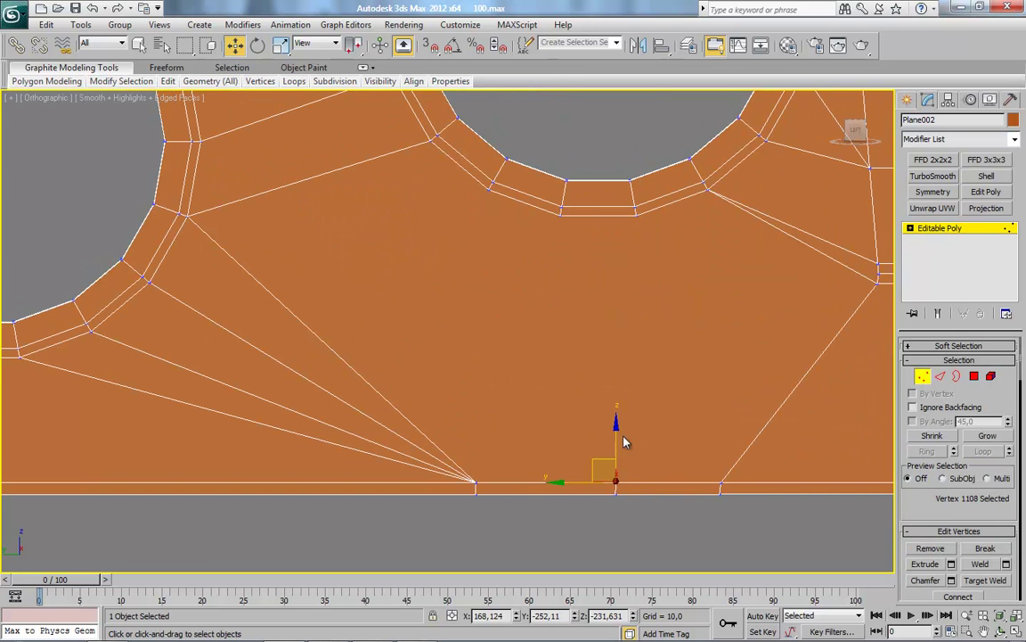
left_click(635, 215, "ctrl")
right_click(704, 298)
left_click(686, 374)
left_click(558, 215)
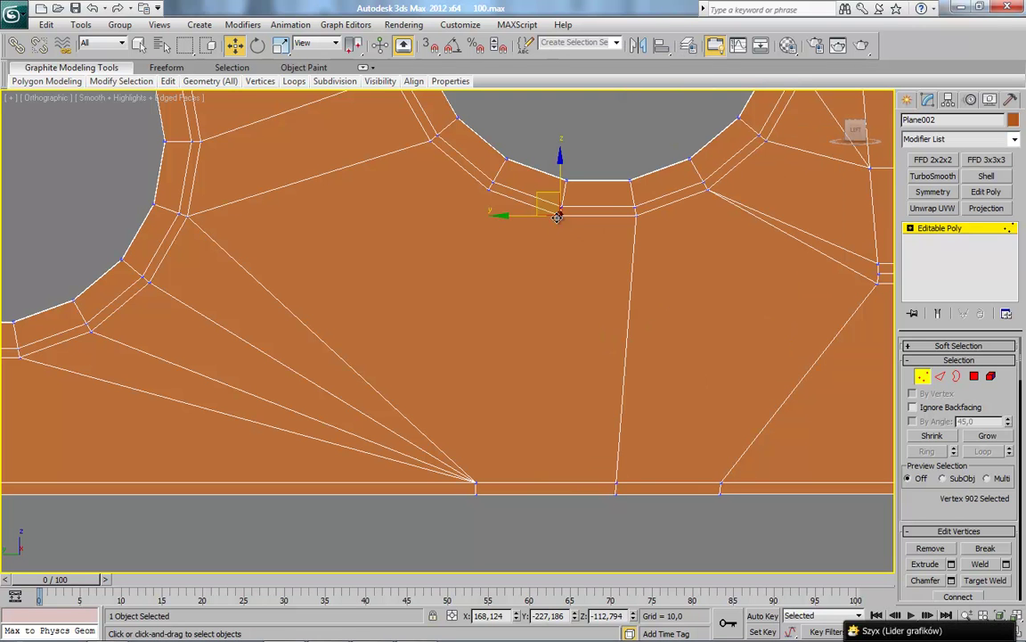
left_click(475, 482, "ctrl")
right_click(481, 446)
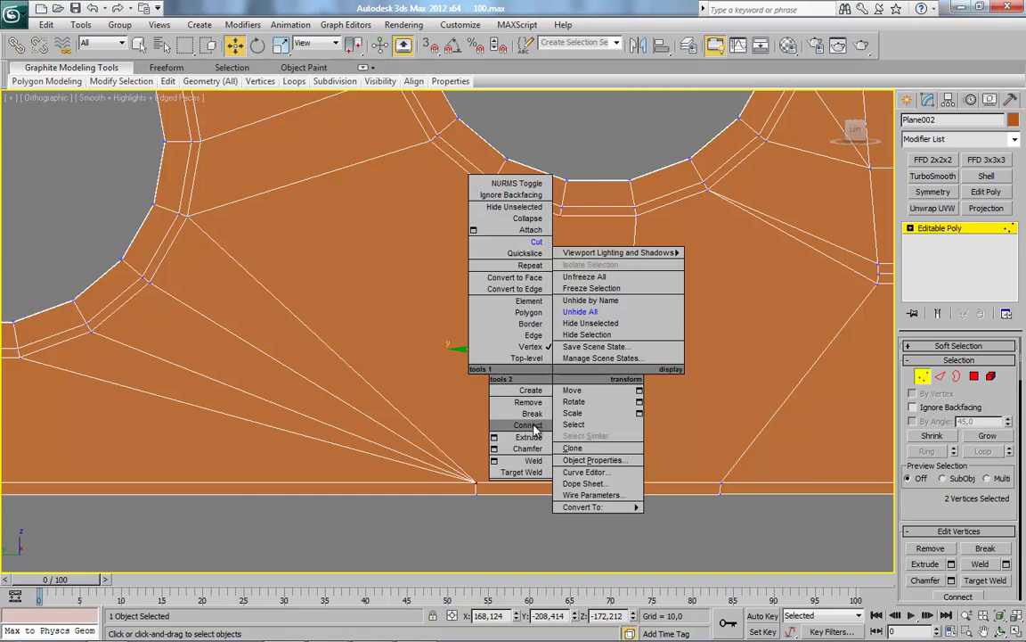
left_click(515, 490)
Leave Vertex level and orbit to an angled view of the plate.
left_click(923, 376)
scroll(344, 382, "down", 3)
scroll(417, 413, "down", 3)
mouse_move(417, 413)
middle_mouse_down("alt")
mouse_move(332, 408)
mouse_move(543, 425)
middle_mouse_up("alt")
scroll(542, 424, "up", 3)
scroll(586, 426, "up", 2)
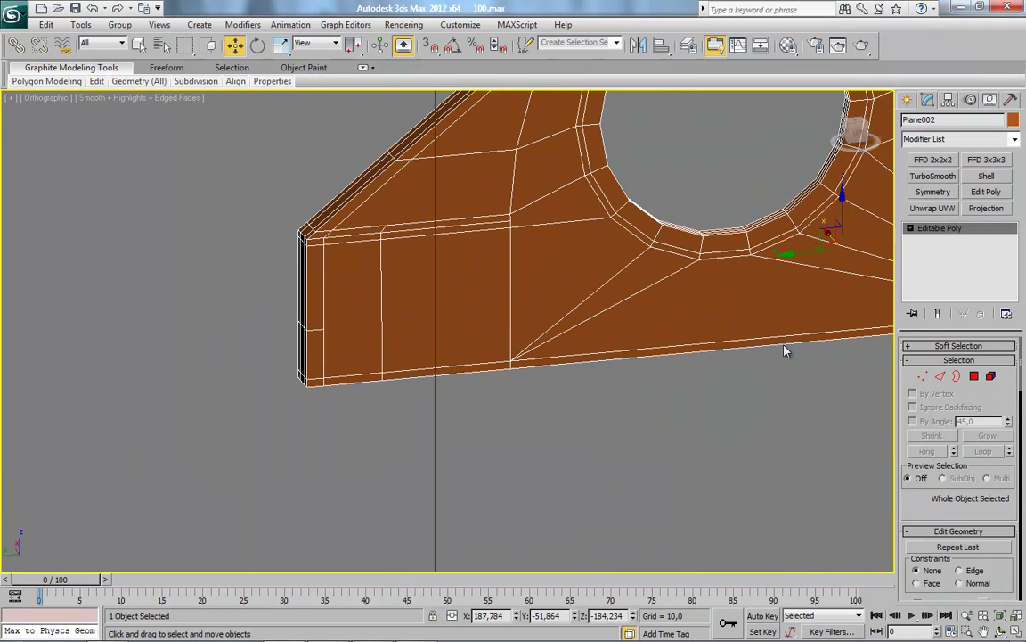
Add TurboSmooth with 2 iterations and Isoline Display turned on.
left_click(932, 177)
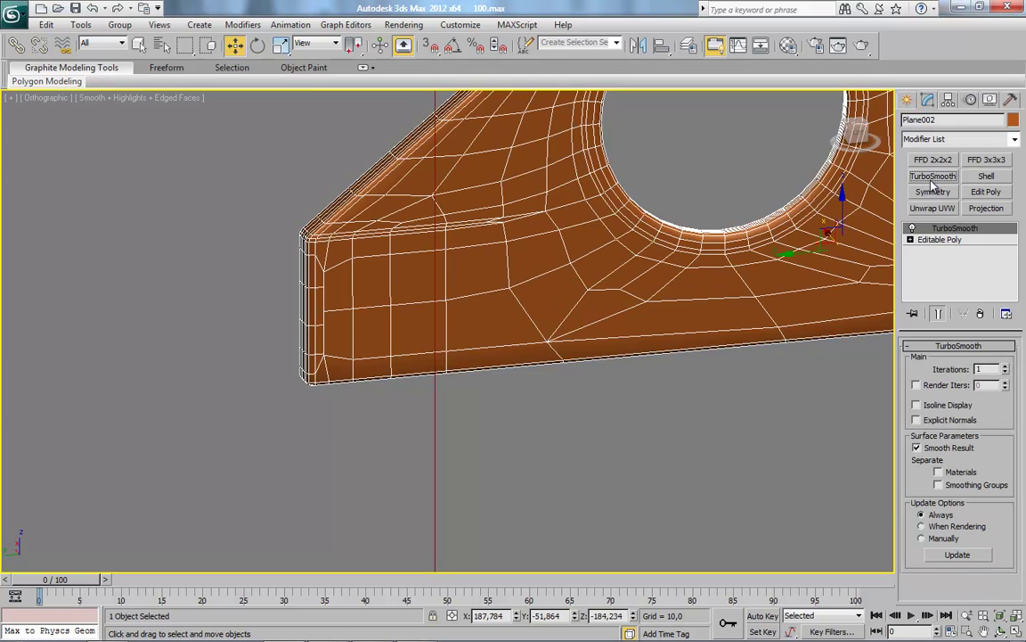
left_click(916, 404)
left_click(1005, 365)
middle_click_drag(713, 419, 580, 424, "alt")
key("F4")
key("F4")
Back on the Editable Poly in Left view, collapse the selected vertices into one.
left_click(954, 241)
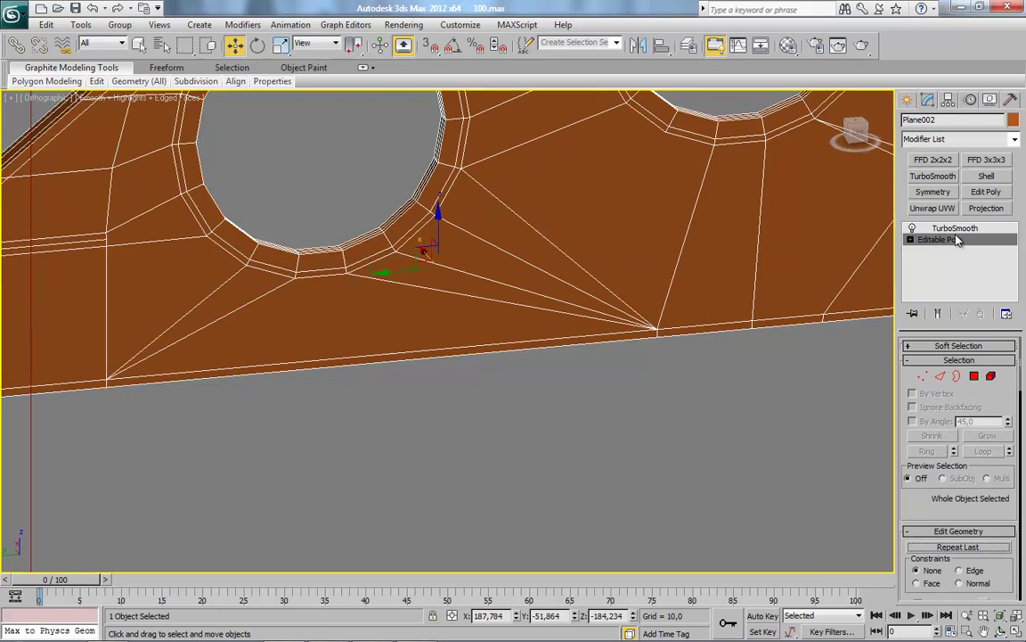
scroll(591, 435, "down", 3)
scroll(607, 442, "down", 2)
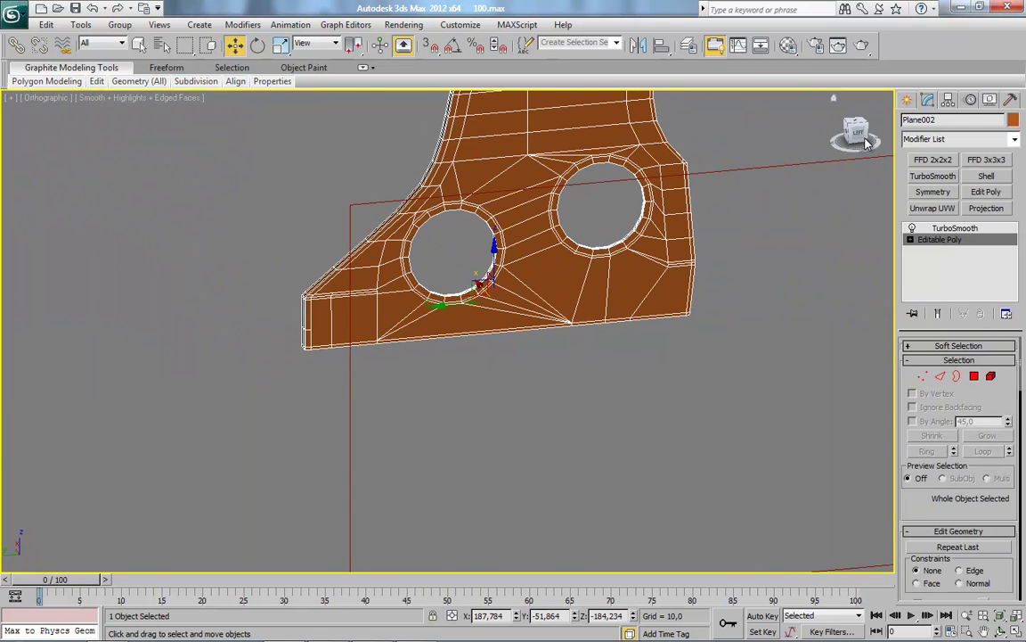
left_click(867, 142)
scroll(618, 408, "up", 2)
scroll(678, 401, "up", 2)
scroll(641, 400, "up", 2)
right_click(610, 399)
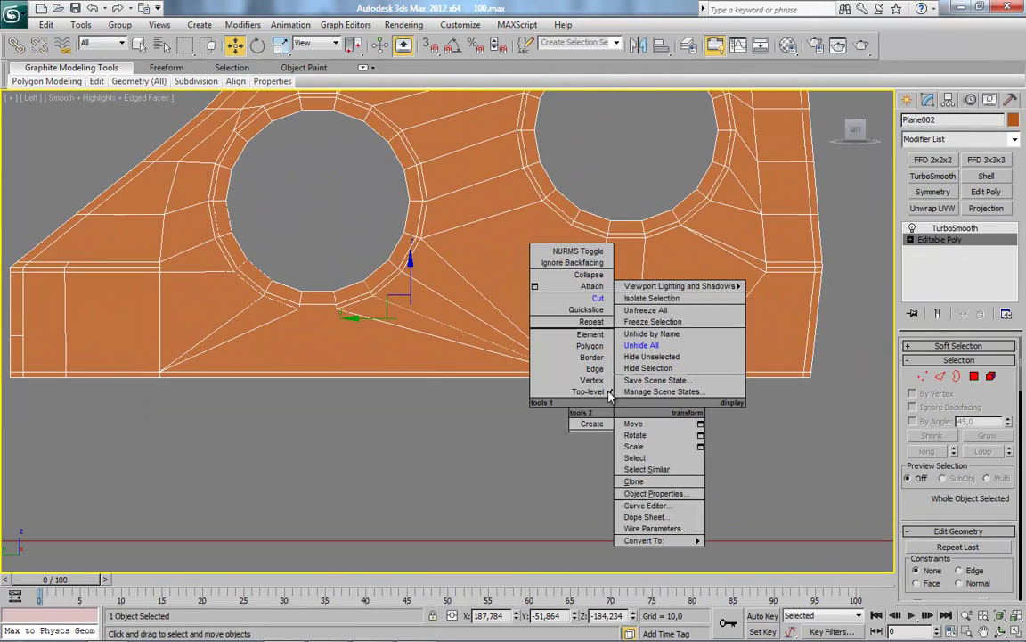
left_click(588, 275)
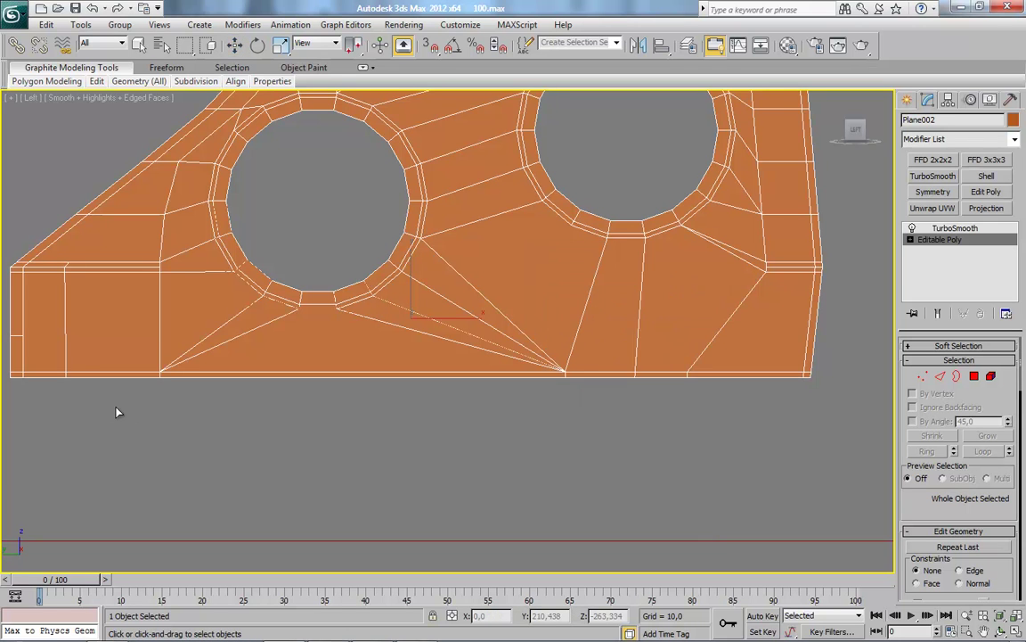
Start and cancel a cut, then return to Vertex level viewing the bottom edge.
middle_click_drag(116, 411, 129, 413)
left_click(20, 370)
key("w")
scroll(526, 441, "up", 5)
scroll(499, 445, "up", 2)
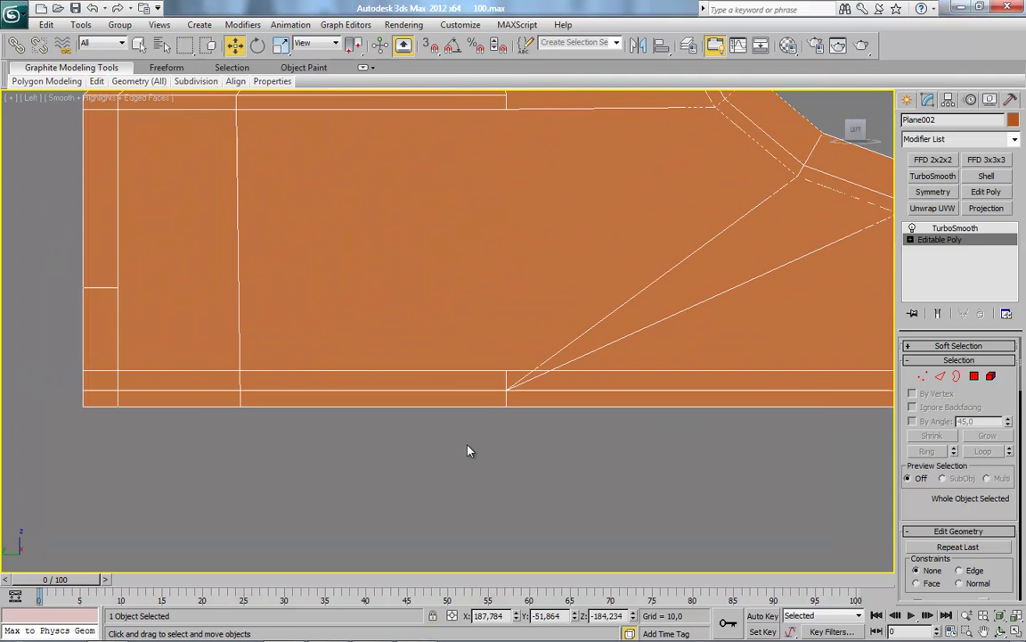
key("1")
scroll(482, 401, "down", 3)
middle_click_drag(482, 401, 502, 422, "alt")
Target-weld each stray bottom-edge vertex onto its neighbouring vertex.
right_click(569, 263)
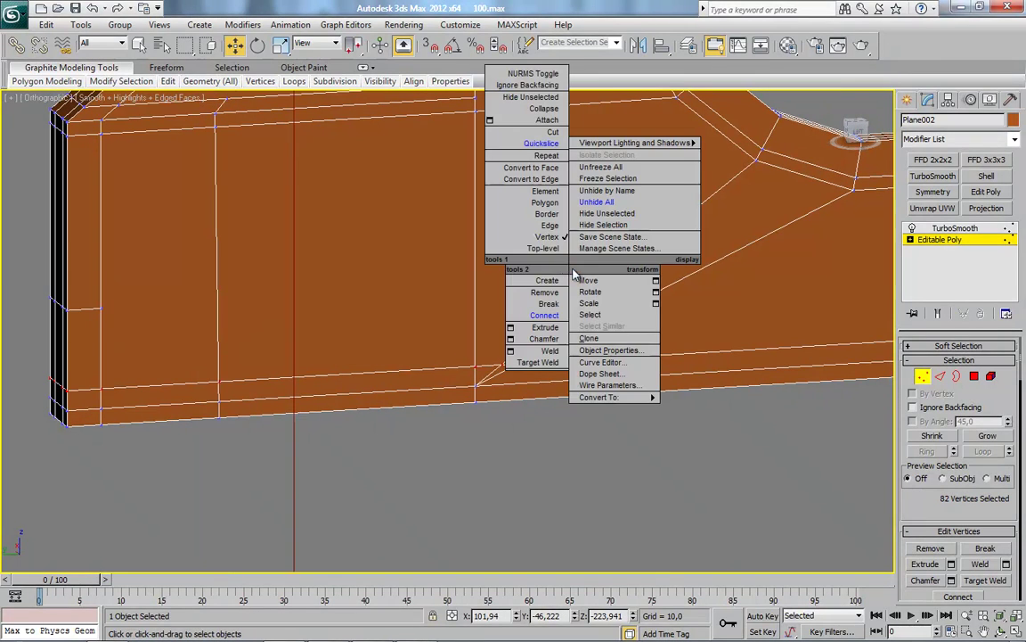
left_click(551, 362)
left_click(506, 366)
left_click(474, 362)
mouse_move(474, 363)
middle_mouse_down("alt")
mouse_move(555, 378)
mouse_move(267, 382)
middle_mouse_up("alt")
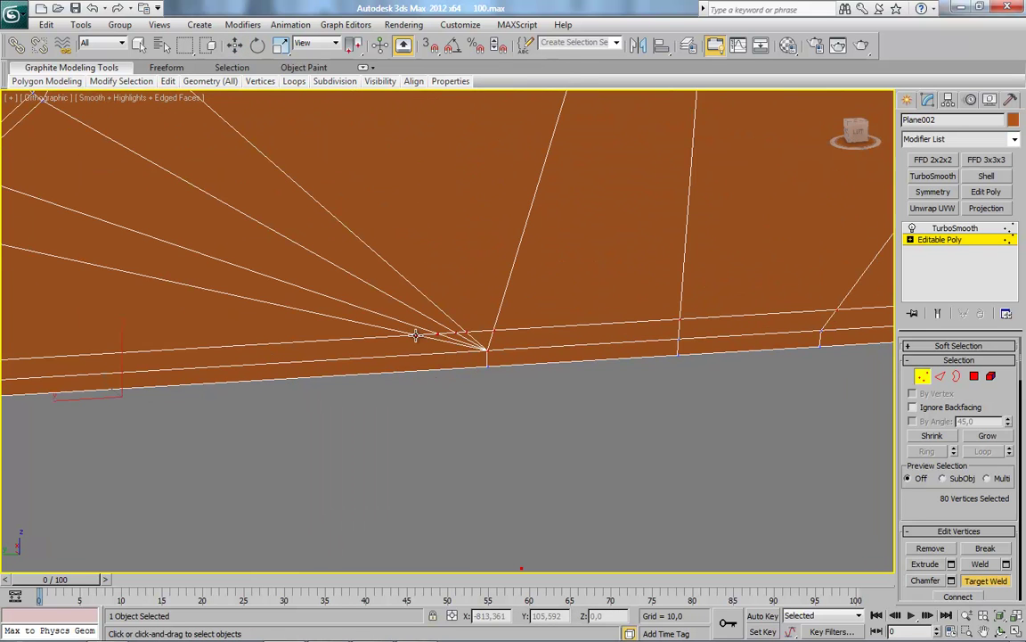
left_click(457, 333)
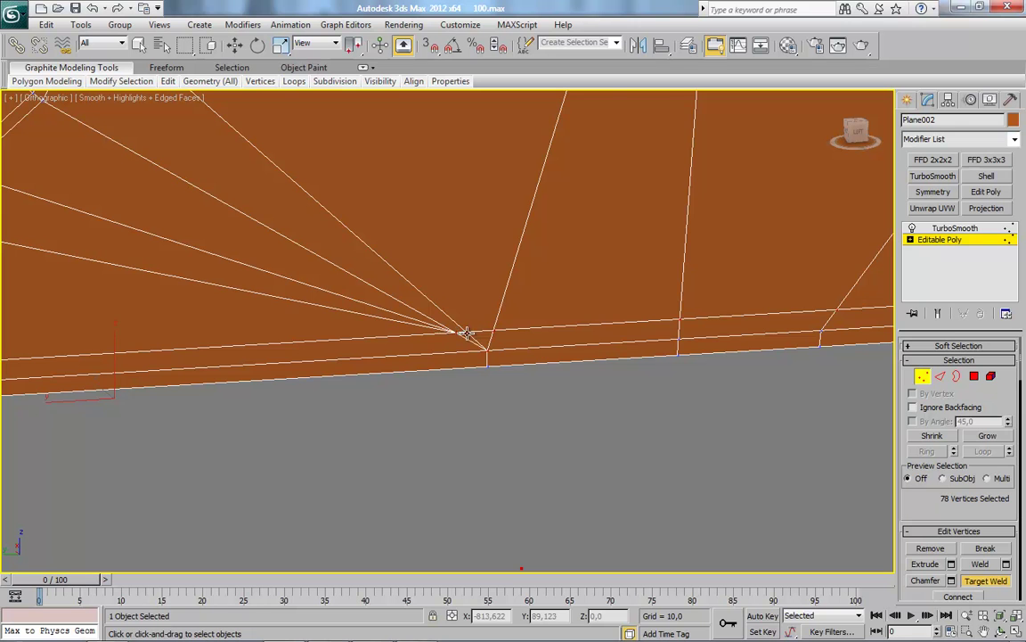
left_click(464, 333)
left_click(473, 337)
scroll(501, 352, "down", 3)
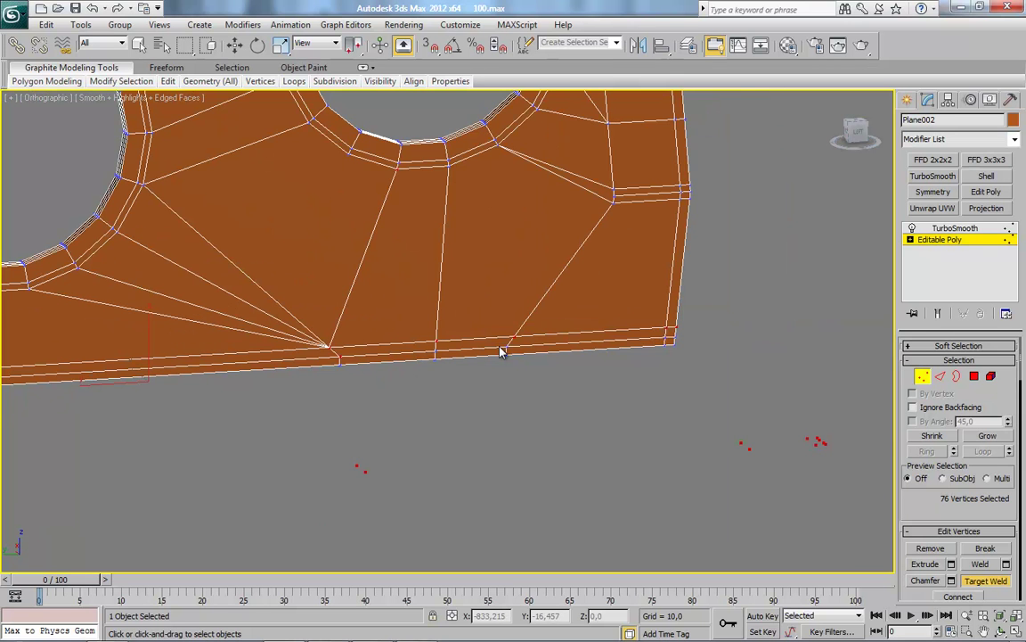
scroll(621, 386, "down", 3)
scroll(624, 437, "down", 3)
Exit Vertex level and orbit to show the plate beside the reference photos.
key("1")
key("w")
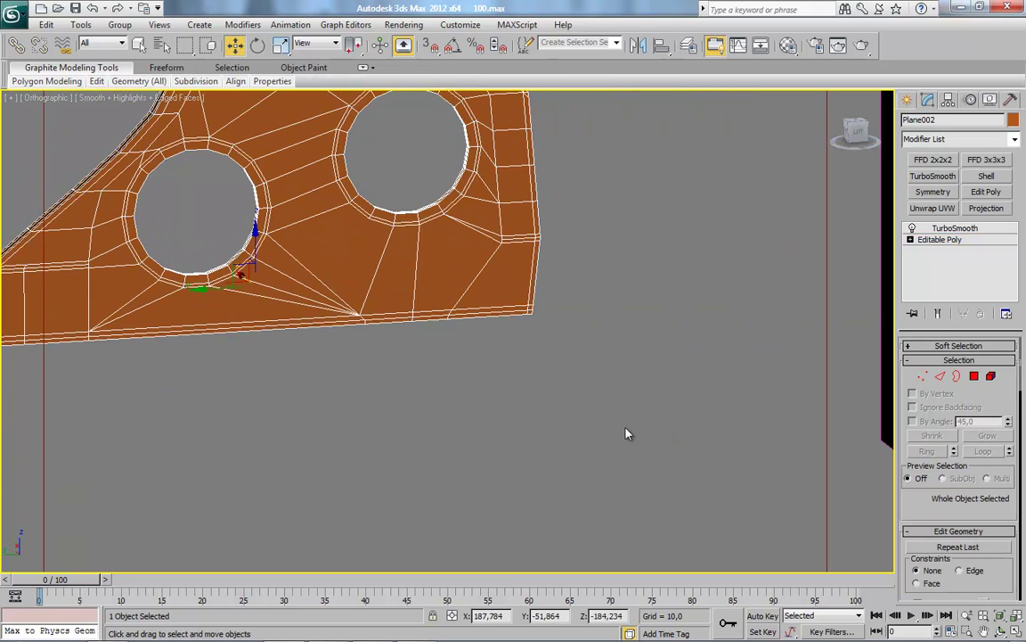
middle_click_drag(625, 430, 559, 436, "alt")
middle_click_drag(489, 438, 666, 433, "alt")
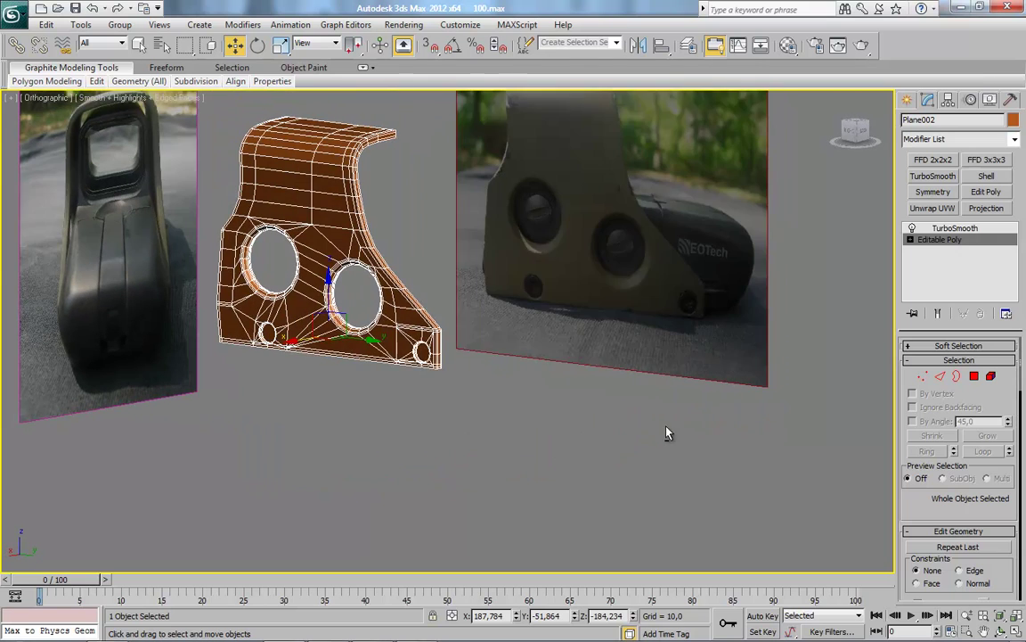
Inspect the plate's TurboSmooth result close up, toggling the edge overlay off and on.
key("4")
middle_click_drag(624, 376, 622, 372, "alt")
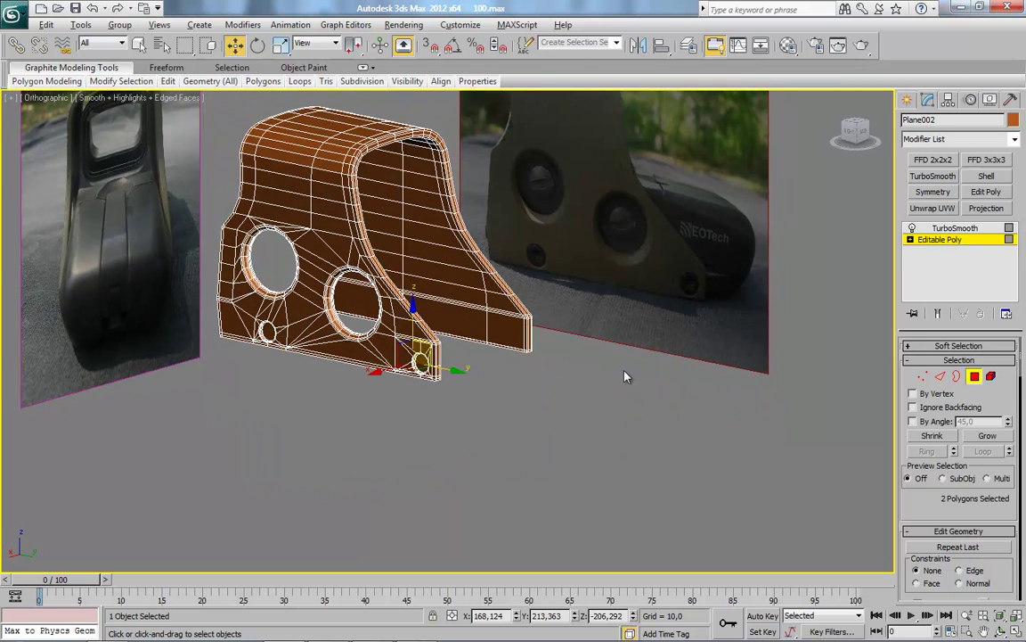
scroll(499, 423, "up", 5)
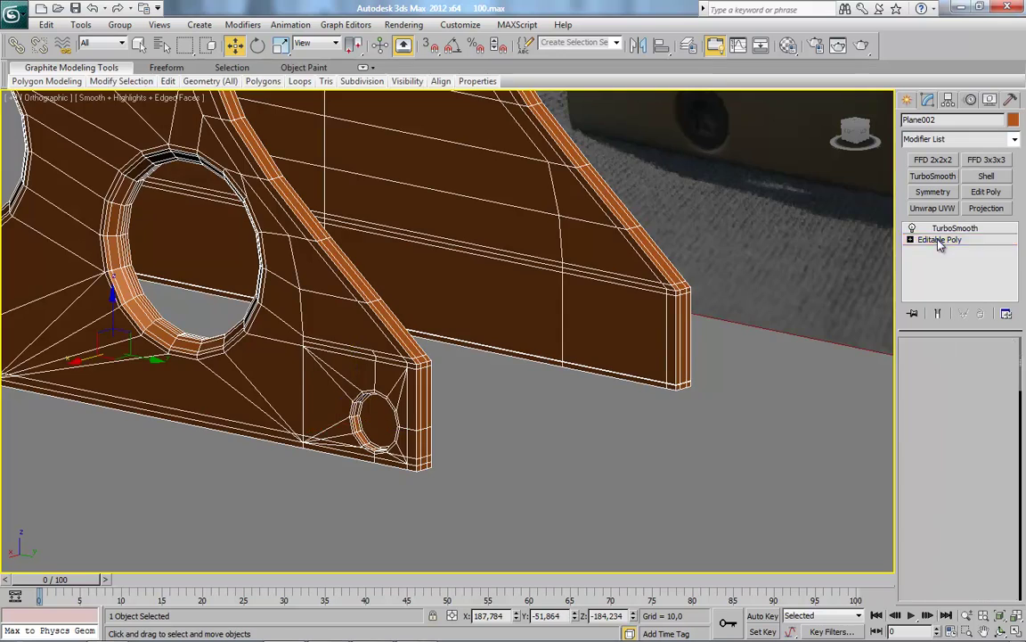
left_click(954, 228)
mouse_move(531, 380)
middle_mouse_down("alt")
mouse_move(550, 476)
mouse_move(556, 484)
mouse_move(549, 470)
mouse_move(596, 453)
mouse_move(602, 465)
mouse_move(536, 461)
middle_mouse_up("alt")
key("F4")
scroll(535, 461, "up", 5)
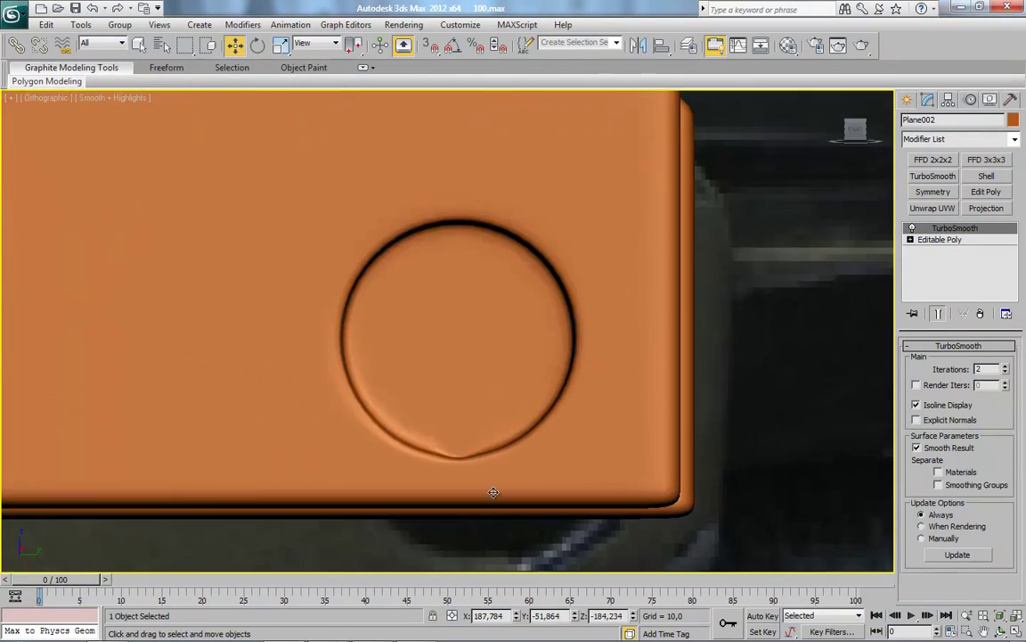
key("F4")
middle_click_drag(462, 433, 478, 425)
Return to the Editable Poly and enter Edge, then Vertex level at the hole's base.
left_click(941, 239)
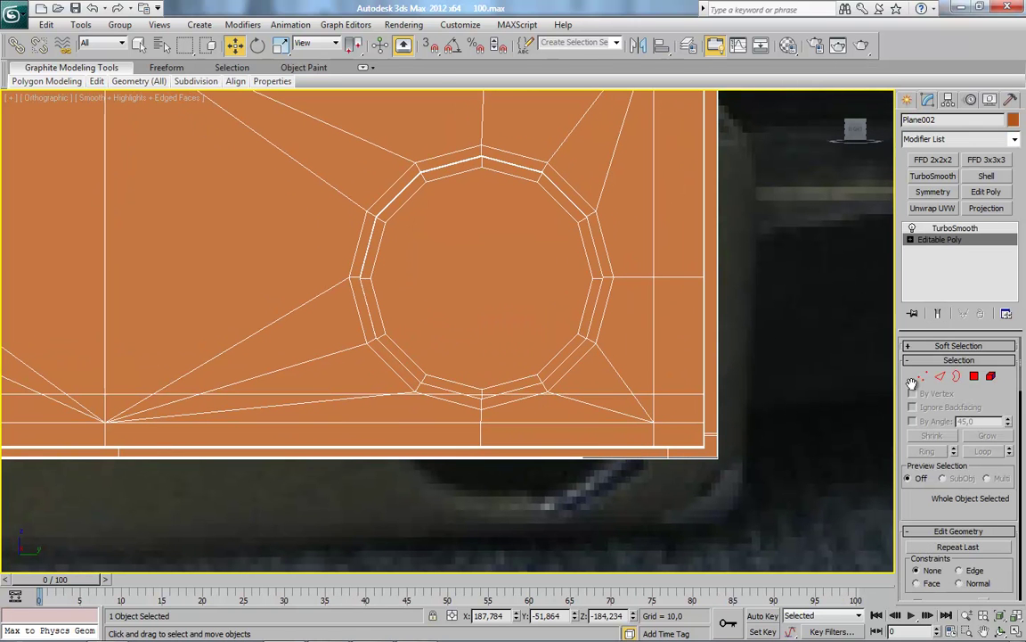
left_click(941, 376)
mouse_move(619, 414)
middle_mouse_down()
mouse_move(662, 350)
mouse_move(633, 300)
middle_mouse_up()
left_click(923, 376)
Pick Target Weld, then at Edge level select the first horizontal edges under the hole.
right_click(705, 265)
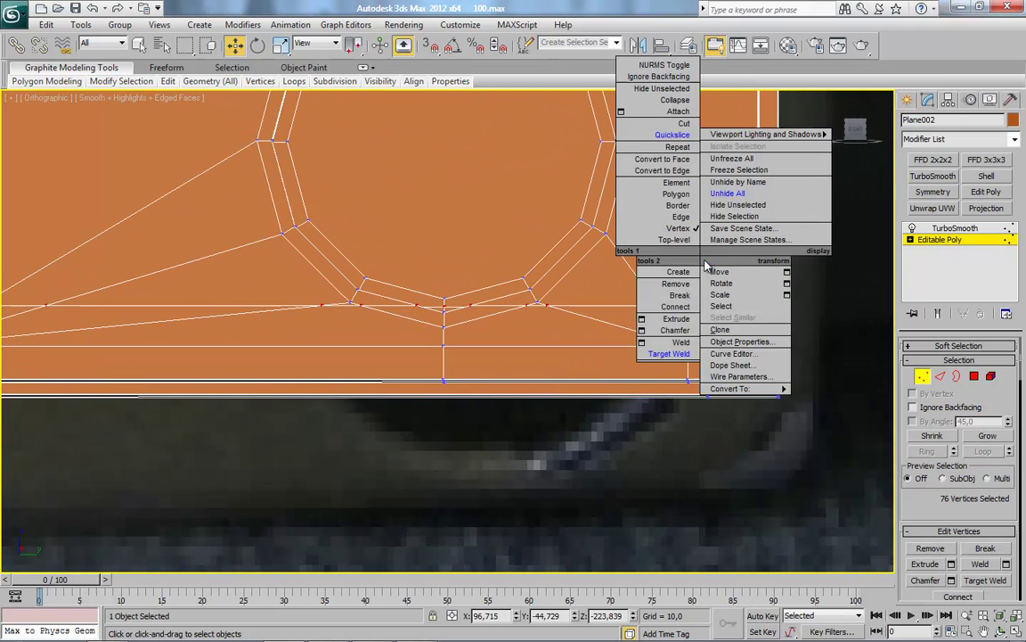
left_click(682, 355)
left_click(942, 376)
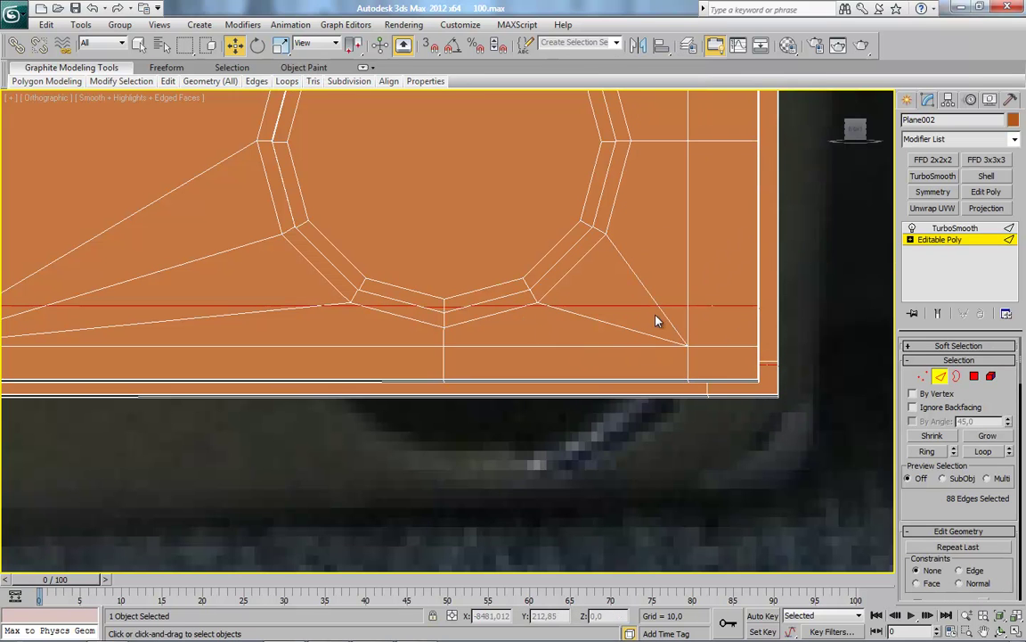
left_click(668, 306)
left_click(637, 306, "ctrl")
left_click(561, 306, "ctrl")
left_click(510, 306, "ctrl")
left_click(449, 304, "ctrl")
left_click(332, 304, "ctrl")
left_click(297, 305, "ctrl")
left_click(267, 305, "ctrl")
Extend the edge selection with five more horizontal segments further left.
mouse_move(267, 304)
middle_mouse_down()
mouse_move(143, 360)
mouse_move(514, 335)
middle_mouse_up()
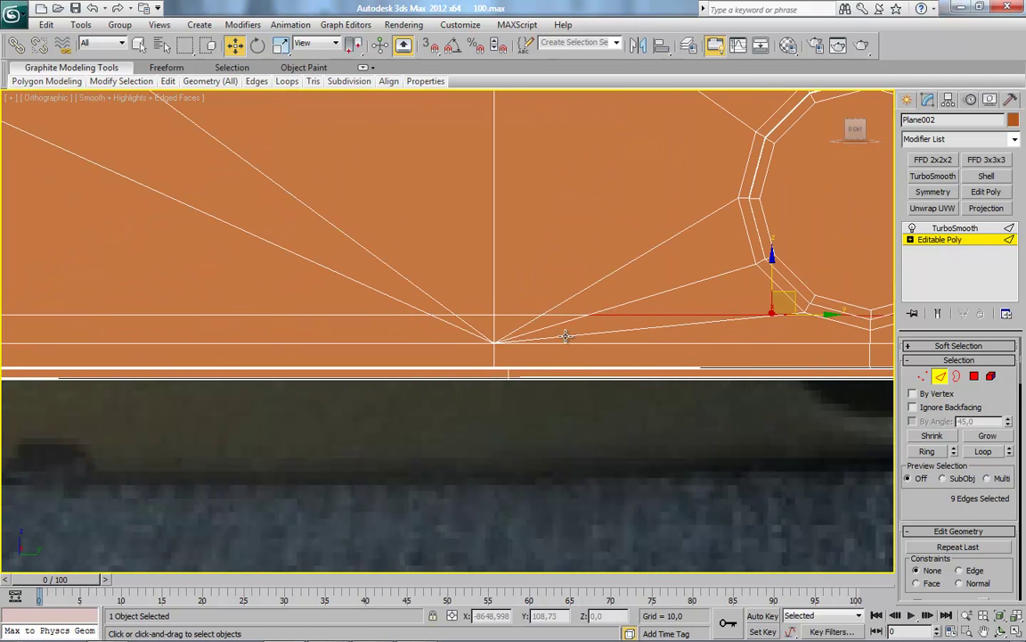
left_click(535, 315, "ctrl")
left_click(499, 316, "ctrl")
left_click(475, 317, "ctrl")
left_click(423, 314, "ctrl")
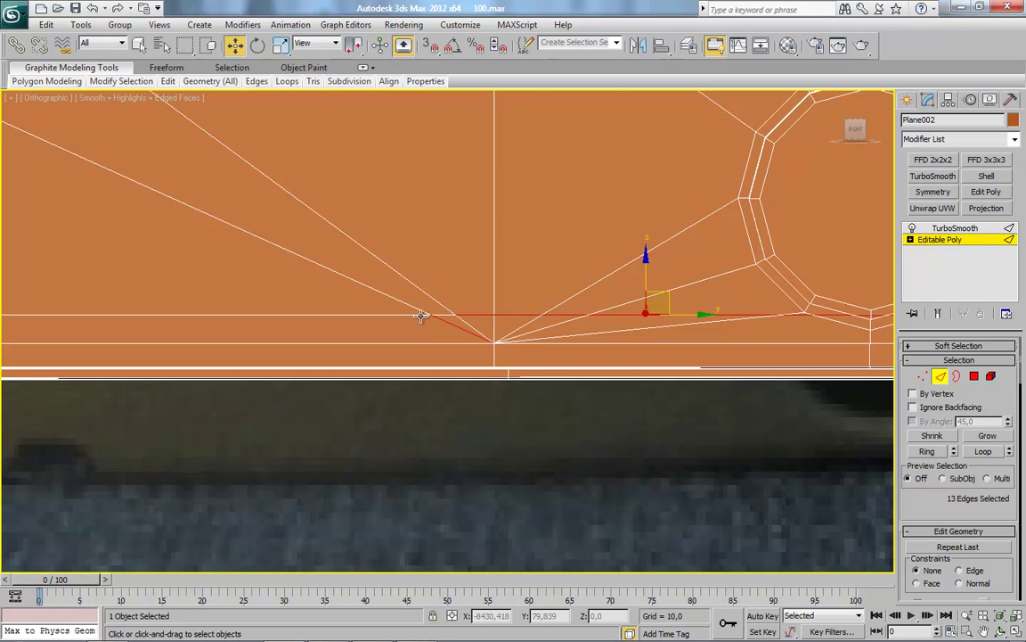
left_click(408, 314, "ctrl")
mouse_move(408, 314)
middle_mouse_down()
mouse_move(726, 373)
mouse_move(396, 401)
middle_mouse_up()
scroll(396, 401, "down", 2)
middle_click_drag(11, 428, 659, 403)
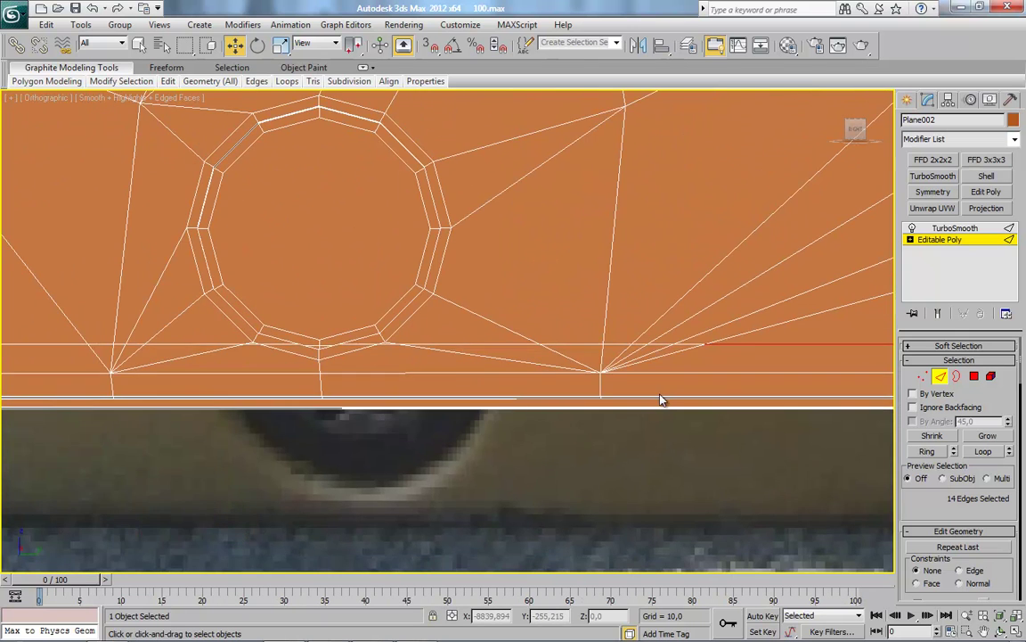
scroll(665, 358, "up", 3)
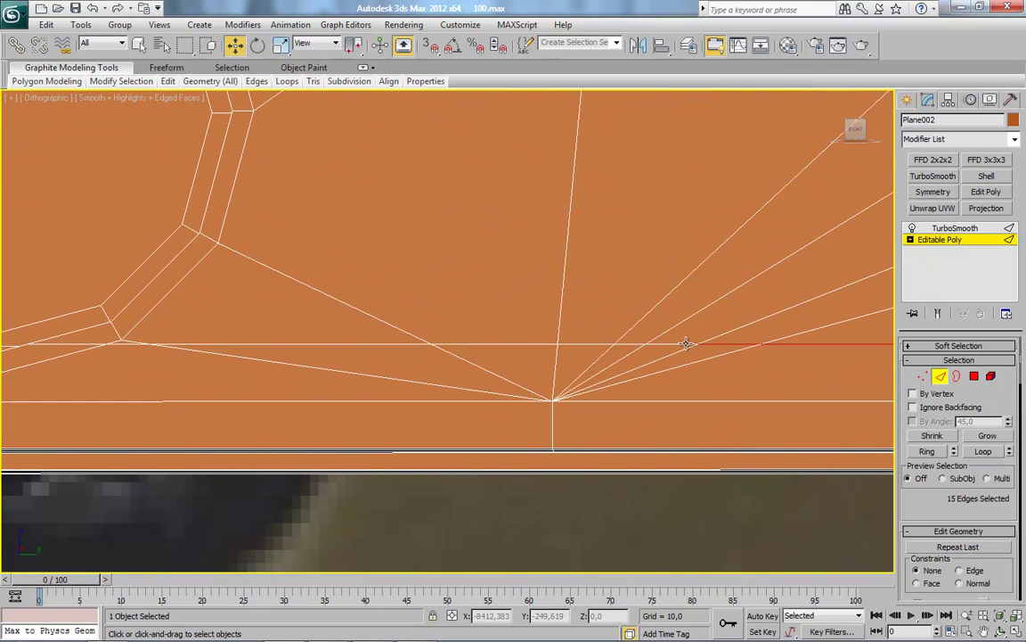
Select the remaining left segments of the line, swapping a stray diagonal for its horizontal edge.
left_click(298, 347, "ctrl")
mouse_move(298, 350)
middle_mouse_down()
mouse_move(549, 356)
mouse_move(541, 318)
middle_mouse_up()
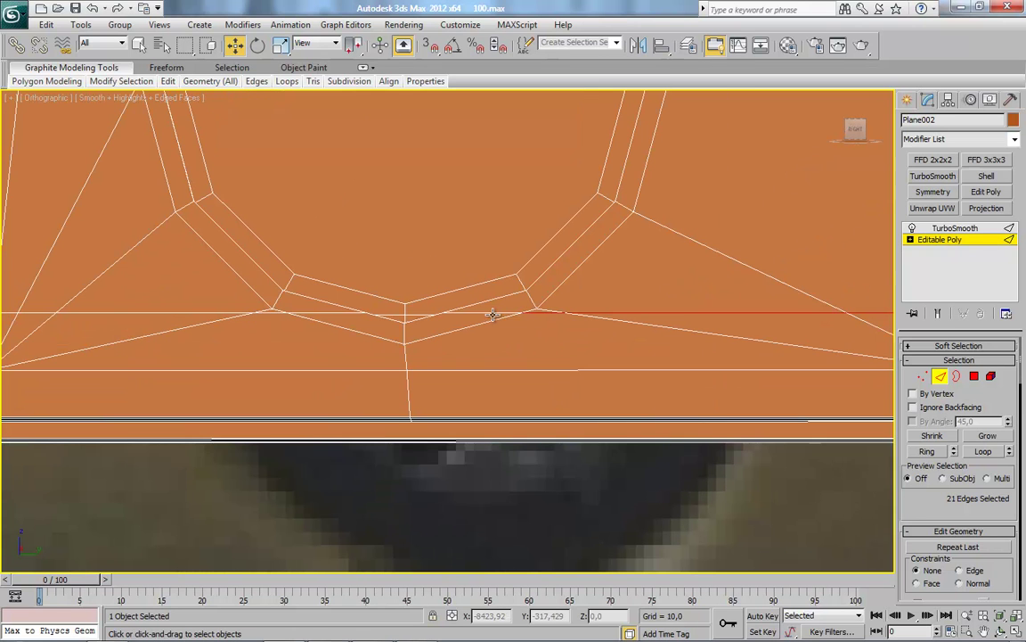
left_click(328, 316, "ctrl")
left_click(282, 314, "ctrl")
key("ctrl+z")
left_click(276, 312, "ctrl")
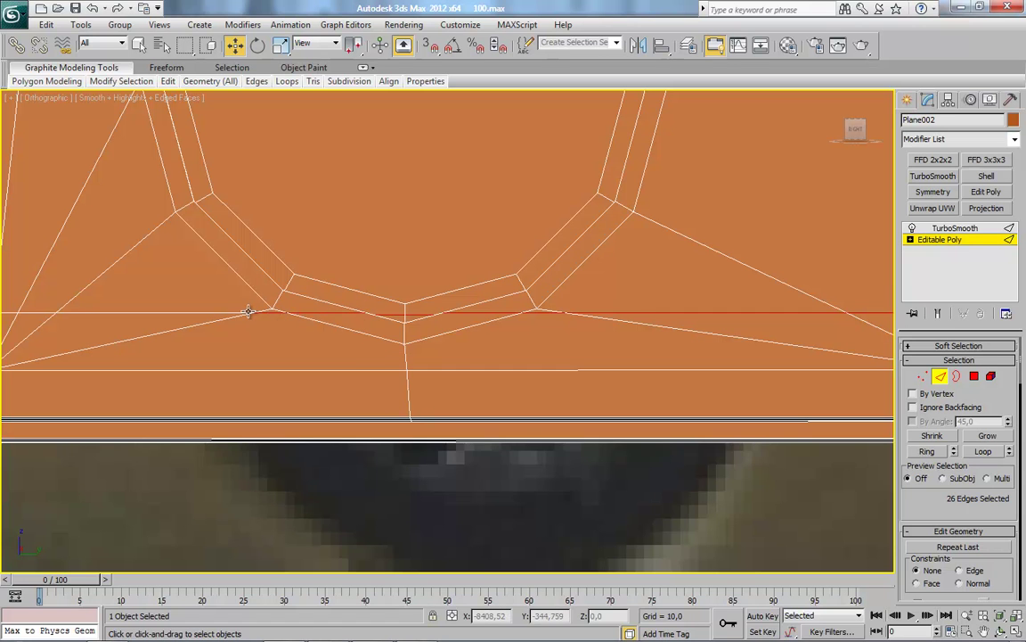
middle_click_drag(110, 374, 602, 372)
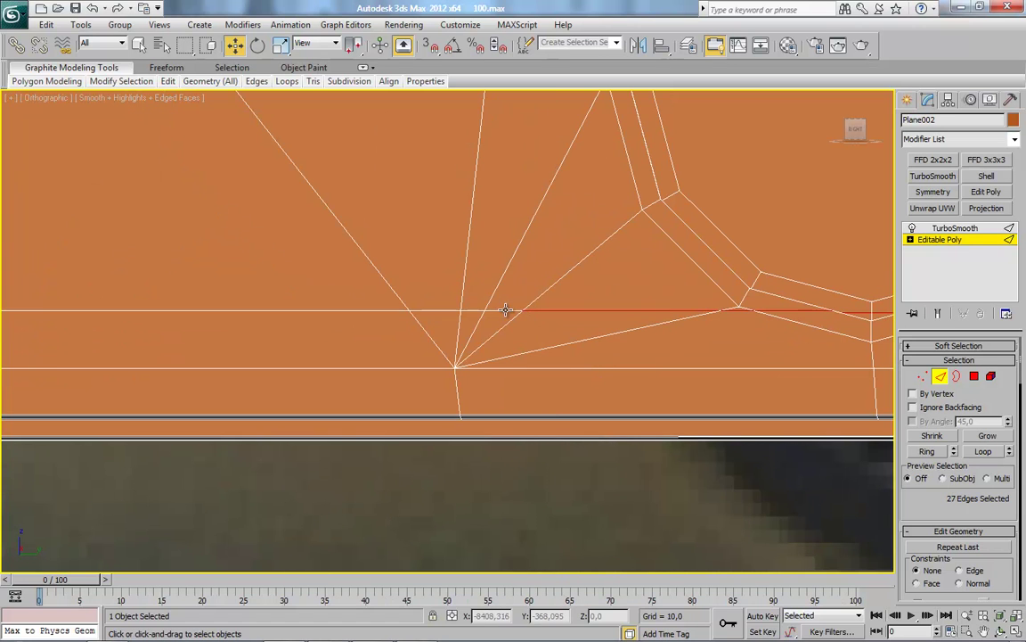
left_click(432, 310, "ctrl")
left_click(373, 309, "ctrl")
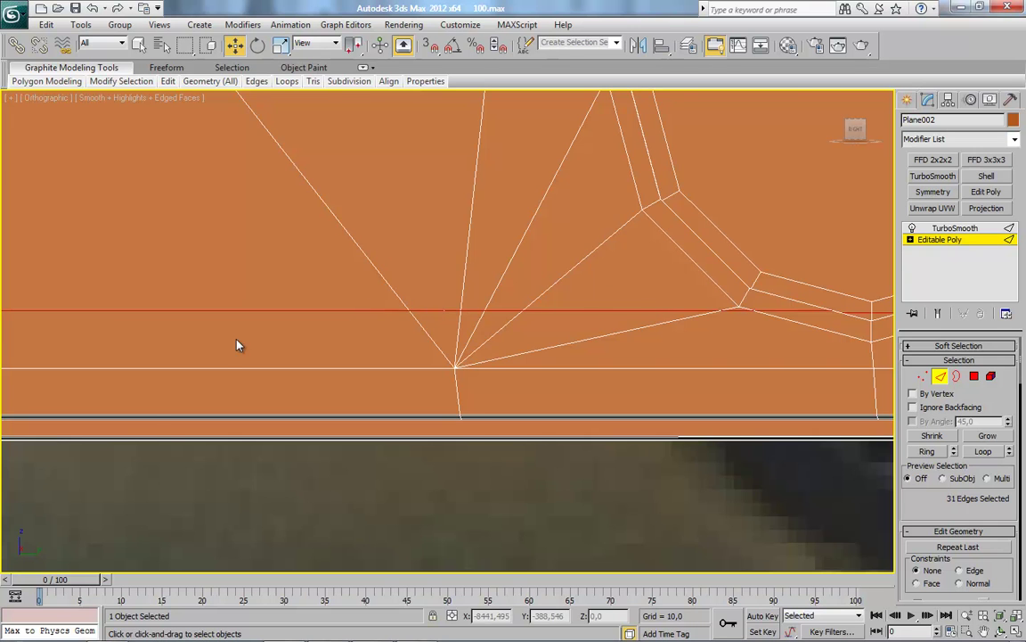
Clear the edge selection and display the plate's TurboSmooth result.
scroll(238, 346, "up", 3)
scroll(405, 366, "up", 2)
scroll(427, 357, "up", 2)
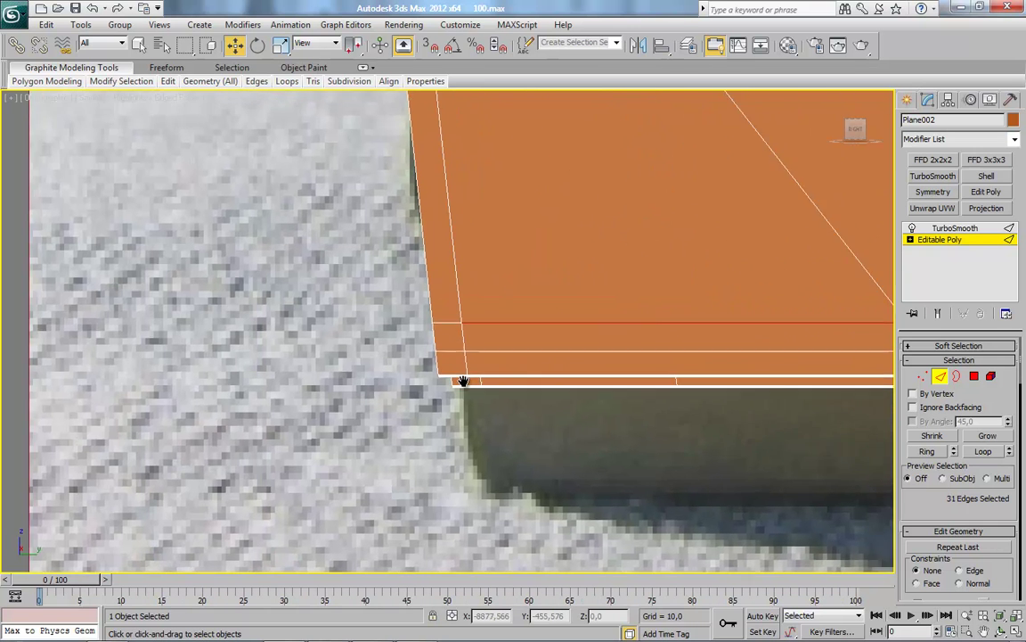
scroll(458, 380, "down", 3)
left_click(431, 397)
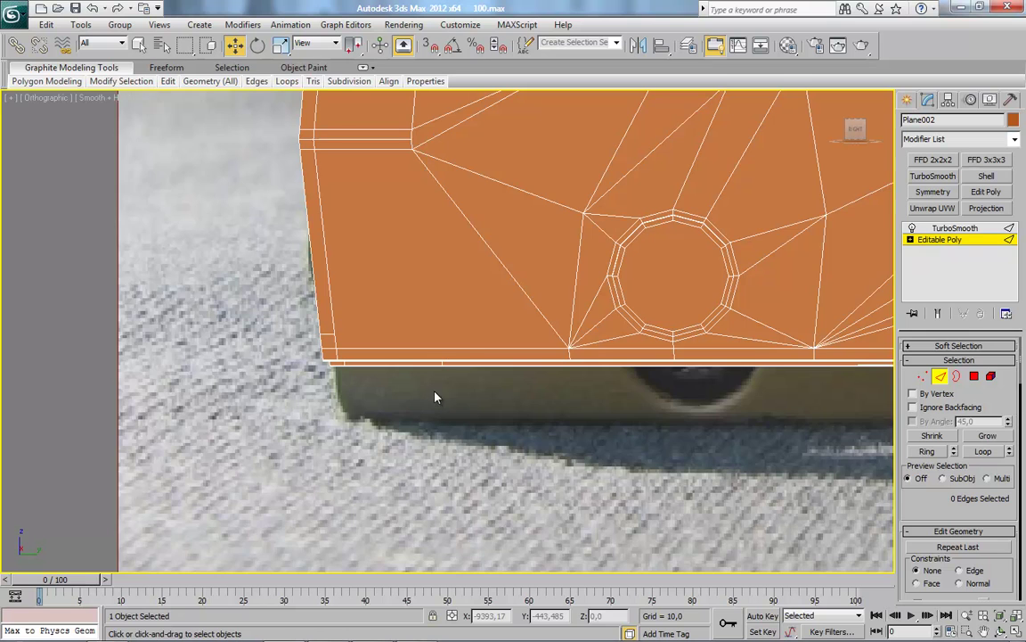
middle_click_drag(431, 398, 271, 397)
left_click(953, 228)
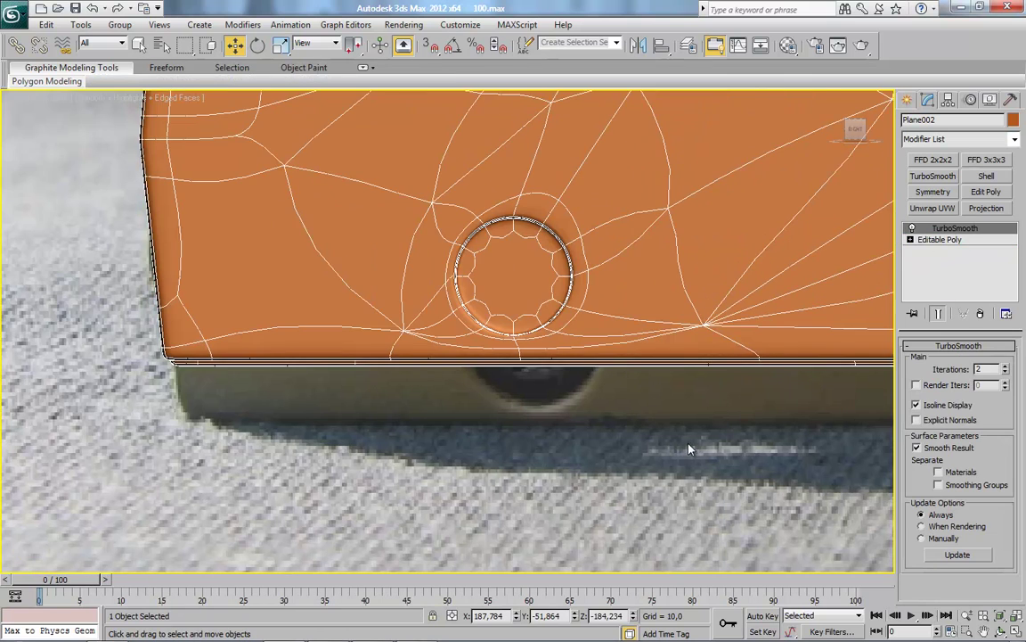
Zoom and pan around the smoothed housing, hiding and then restoring edged faces.
scroll(614, 435, "down", 3)
key("F4")
scroll(599, 443, "down", 4)
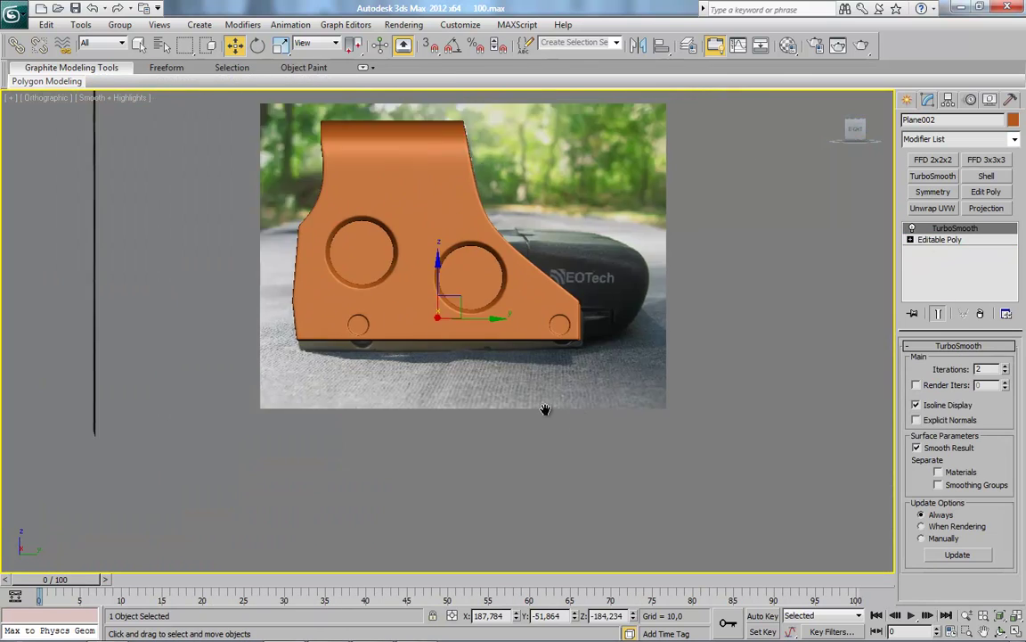
scroll(545, 413, "up", 6)
scroll(401, 413, "up", 3)
middle_click_drag(401, 412, 412, 412)
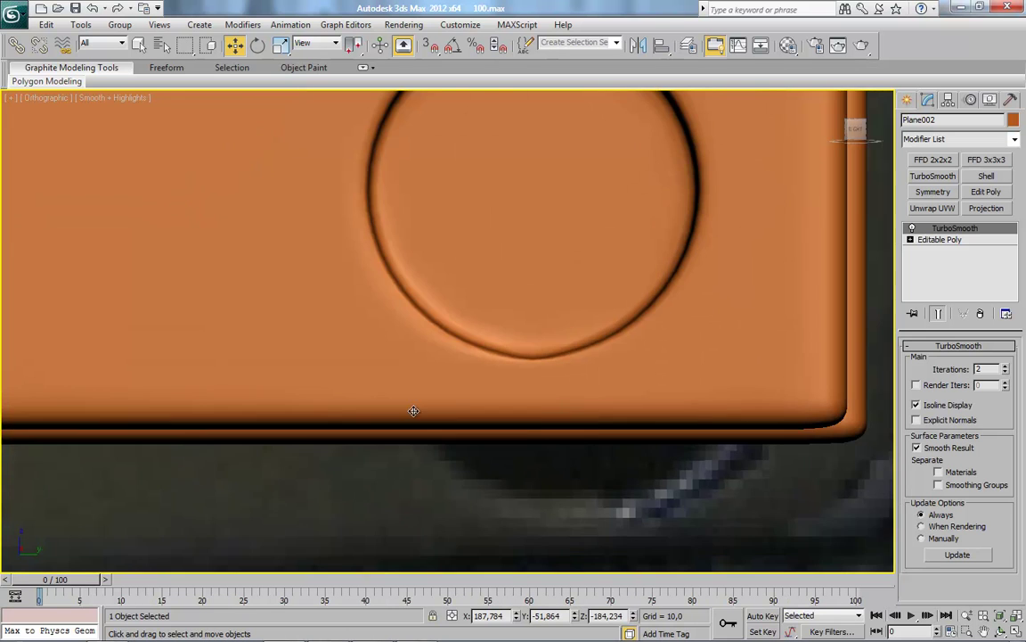
key("F4")
scroll(532, 452, "up", 2)
Compare the base mesh with the TurboSmooth result by switching levels in the stack.
left_click(935, 240)
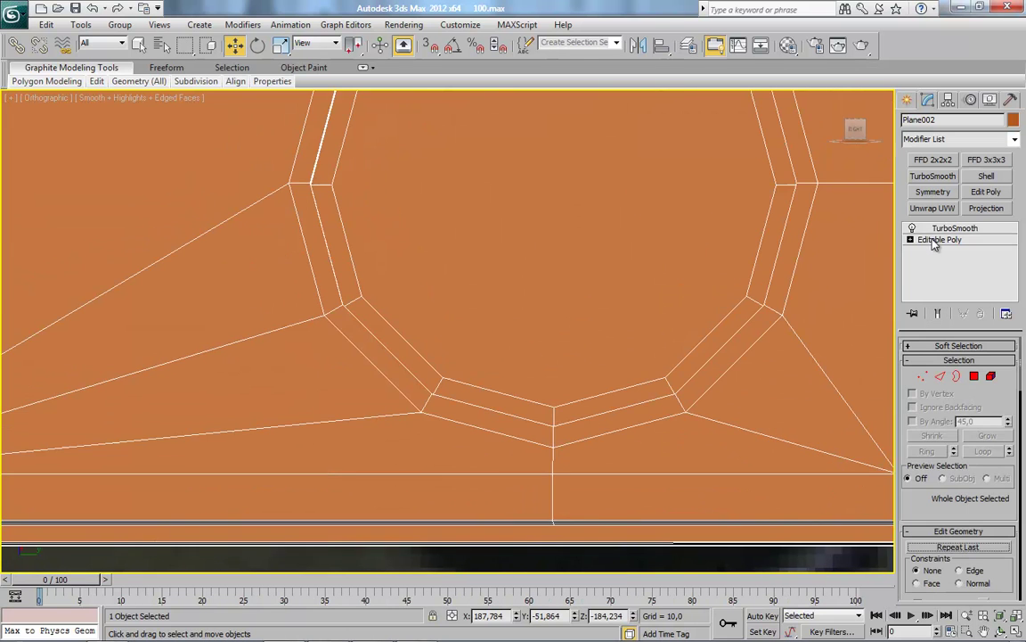
scroll(738, 394, "down", 2)
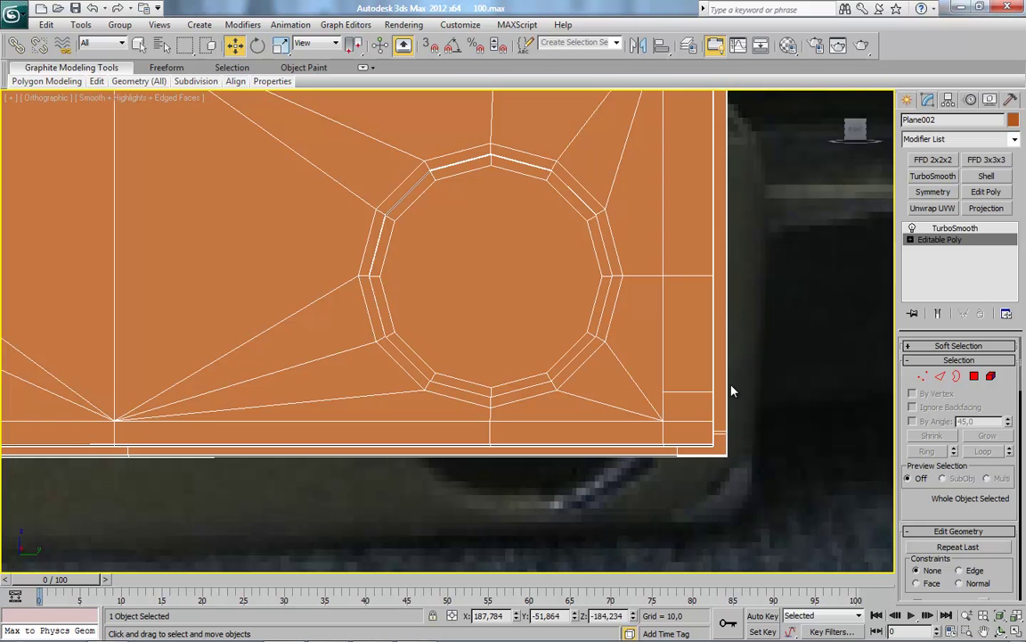
left_click(956, 228)
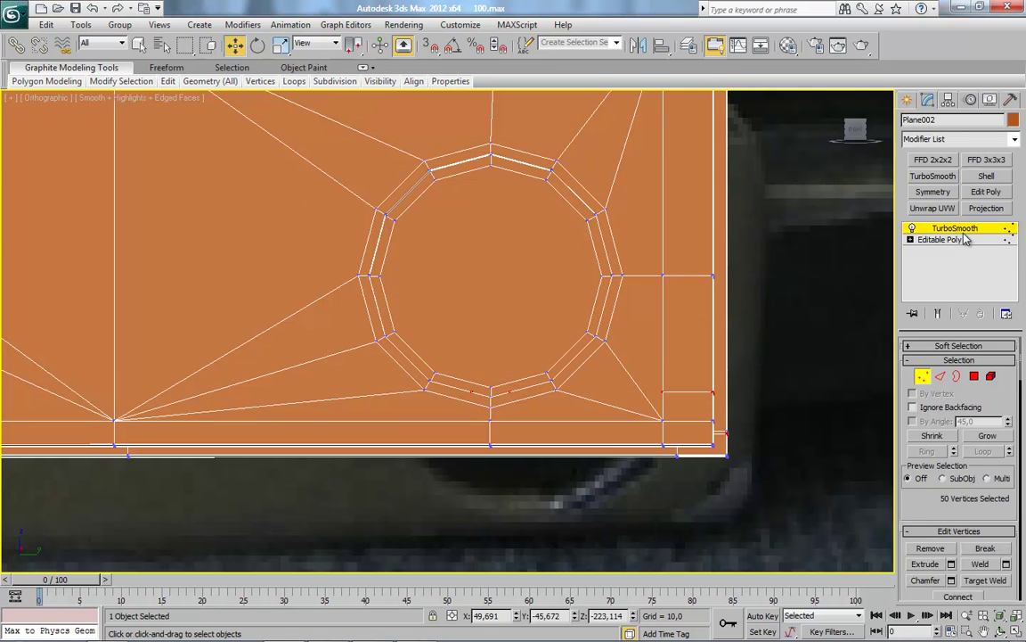
key("F4")
scroll(744, 389, "down", 3)
scroll(744, 389, "down", 3)
left_click(940, 239)
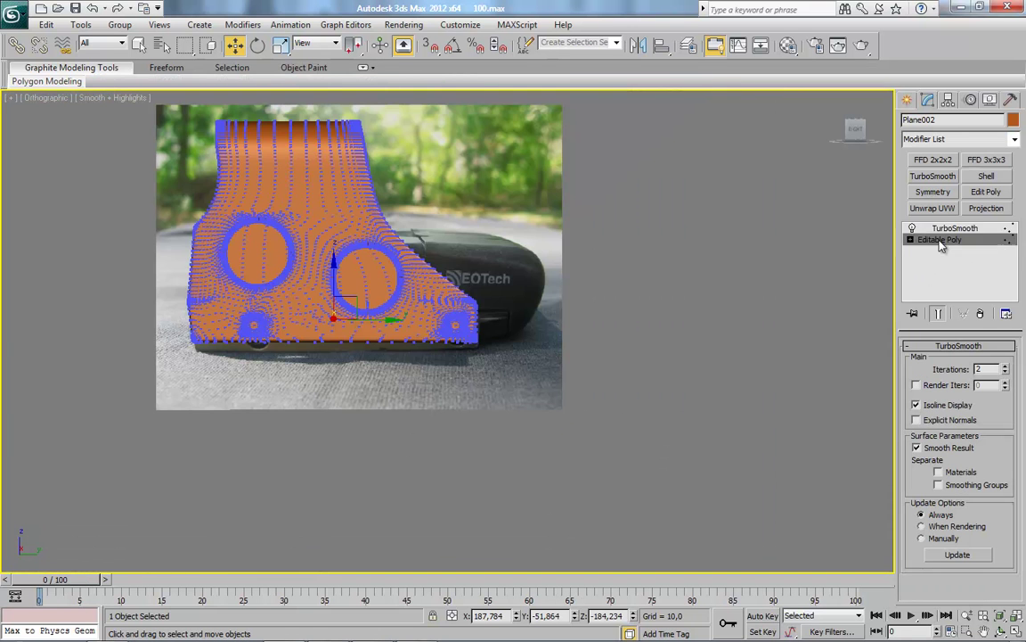
left_click(955, 228)
Orbit around the housing, snap to the Front view, and return to base Editable Poly.
mouse_move(496, 462)
middle_mouse_down("alt")
mouse_move(465, 436)
mouse_move(474, 419)
mouse_move(593, 414)
mouse_move(641, 387)
mouse_move(461, 410)
middle_mouse_up("alt")
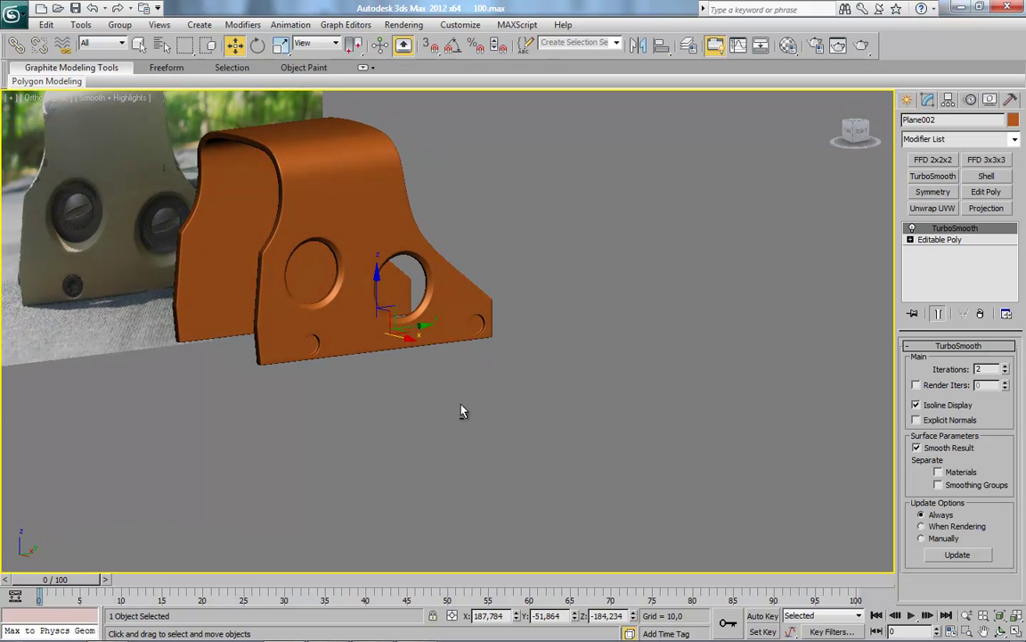
mouse_move(485, 414)
middle_mouse_down("alt")
mouse_move(541, 415)
mouse_move(560, 436)
middle_mouse_up("alt")
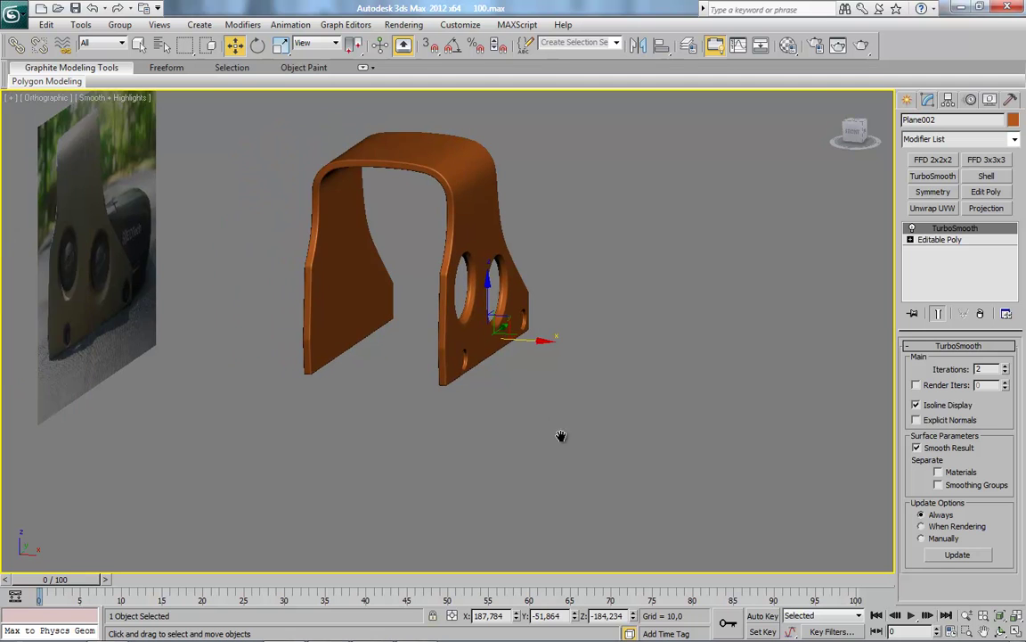
left_click(853, 133)
left_click(940, 239)
Box-select the left half of the housing's polygons and delete them.
key("shift+f")
key("F4")
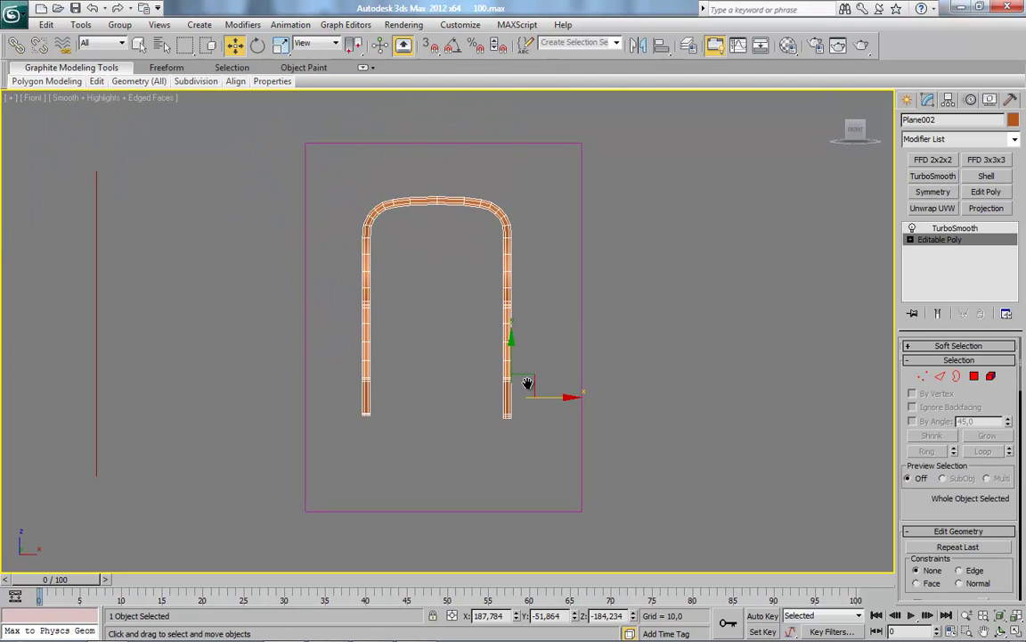
key("z")
key("4")
left_click_drag(264, 140, 414, 465)
key("Delete")
middle_click_drag(512, 383, 493, 424, "alt")
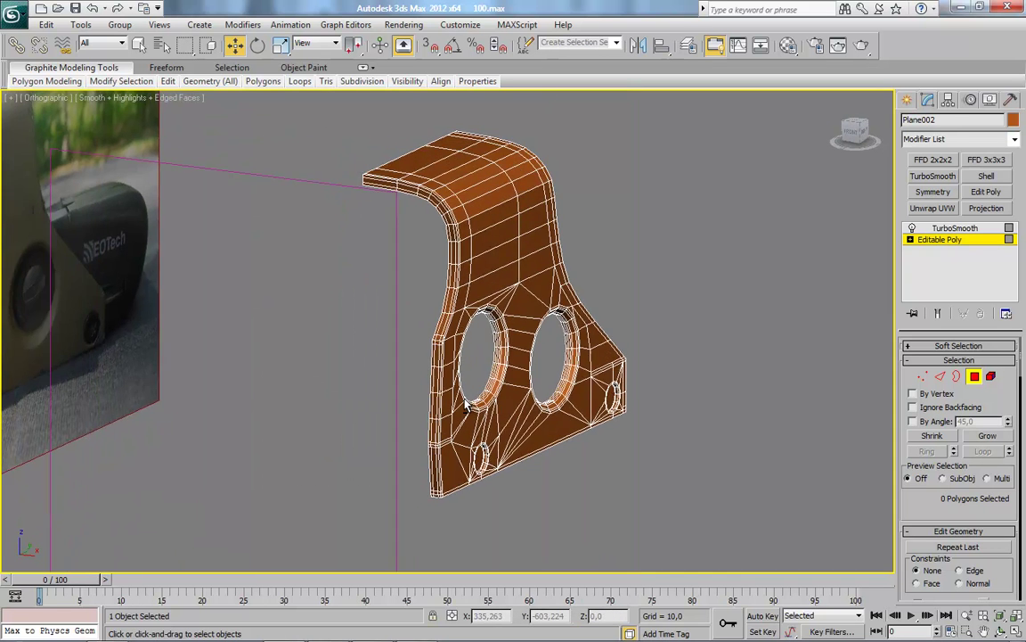
scroll(493, 424, "up", 5)
Replace TurboSmooth with a Z-axis Symmetry modifier and collapse to Editable Poly.
left_click(936, 238)
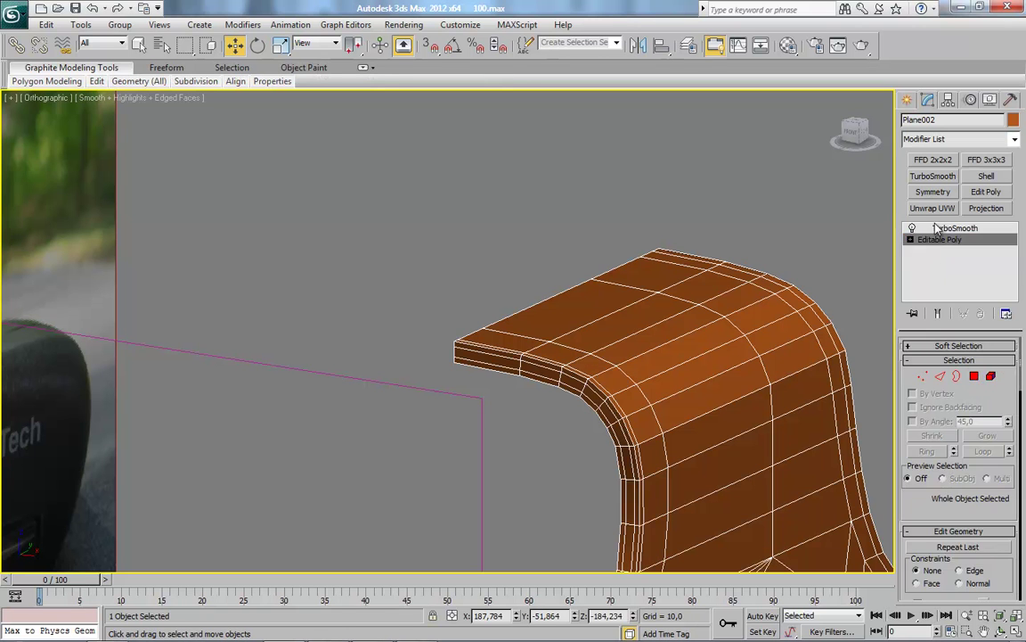
right_click(931, 228)
left_click(867, 246)
left_click(922, 375)
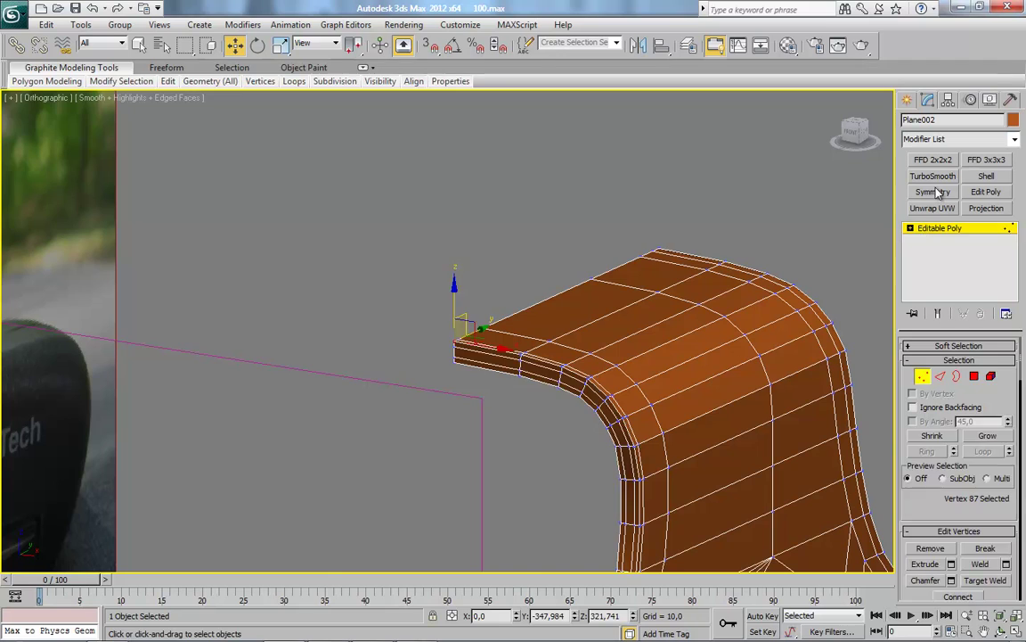
left_click(933, 191)
left_click(956, 373)
right_click(563, 254)
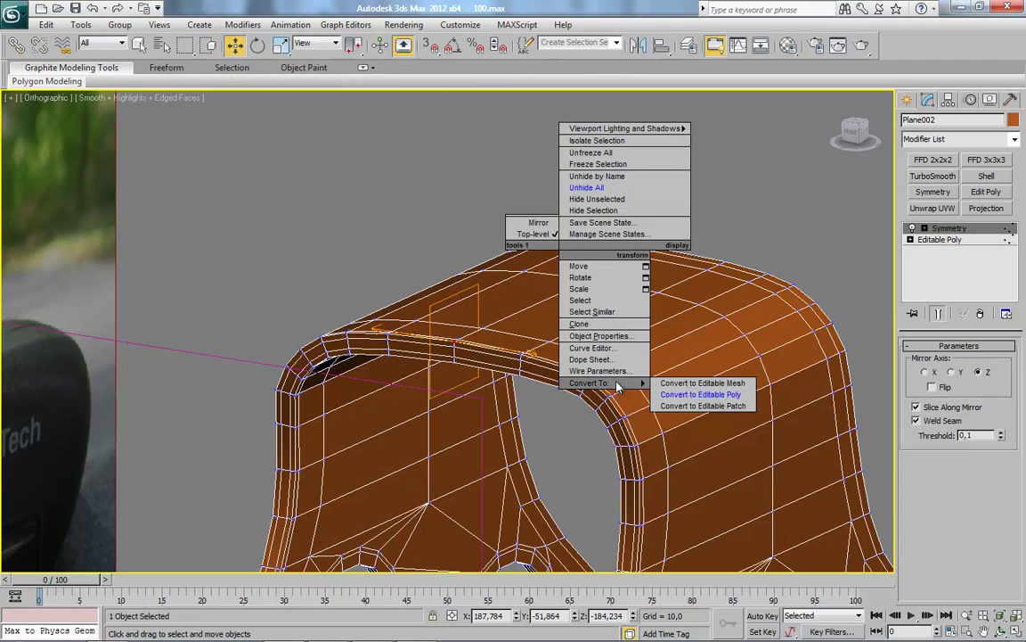
left_click(606, 356)
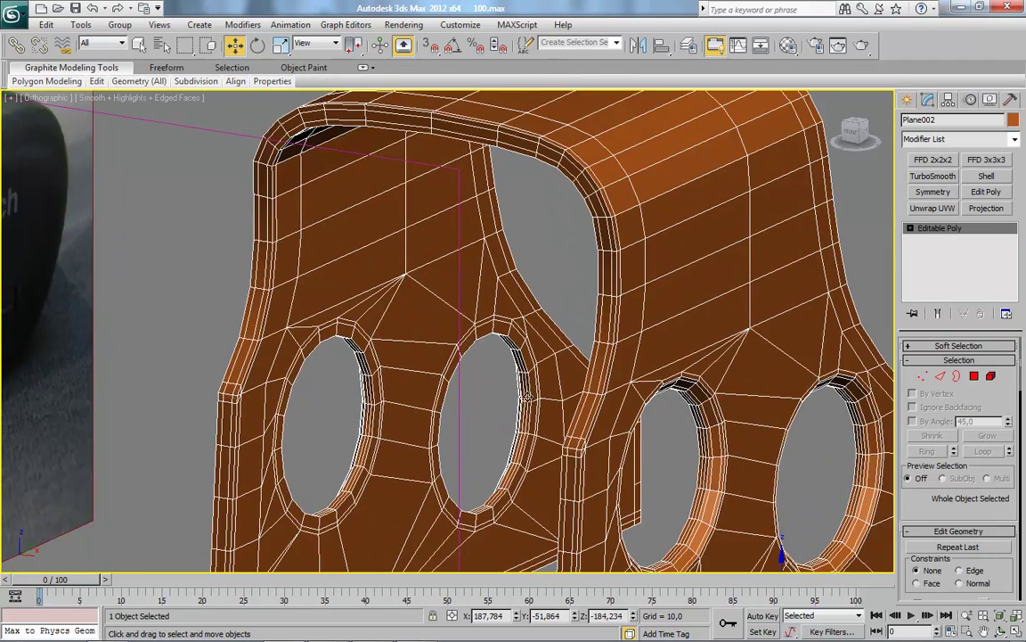
Select an edge ring across the arch, convert it to polygons, and delete them.
scroll(528, 395, "up", 3)
middle_click_drag(623, 426, 550, 328, "alt")
scroll(610, 368, "up", 2)
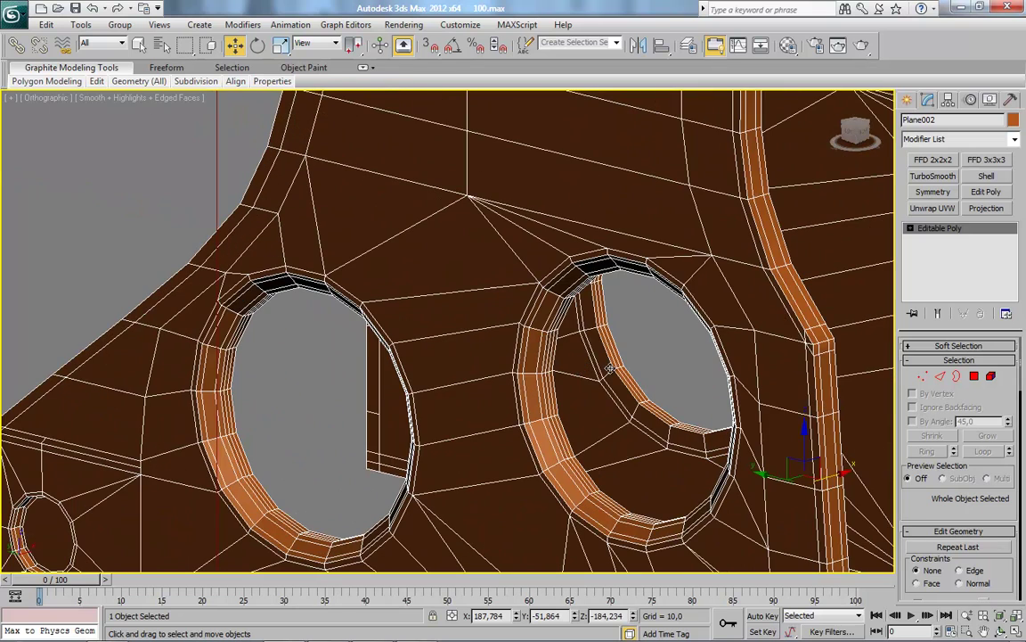
left_click(974, 376)
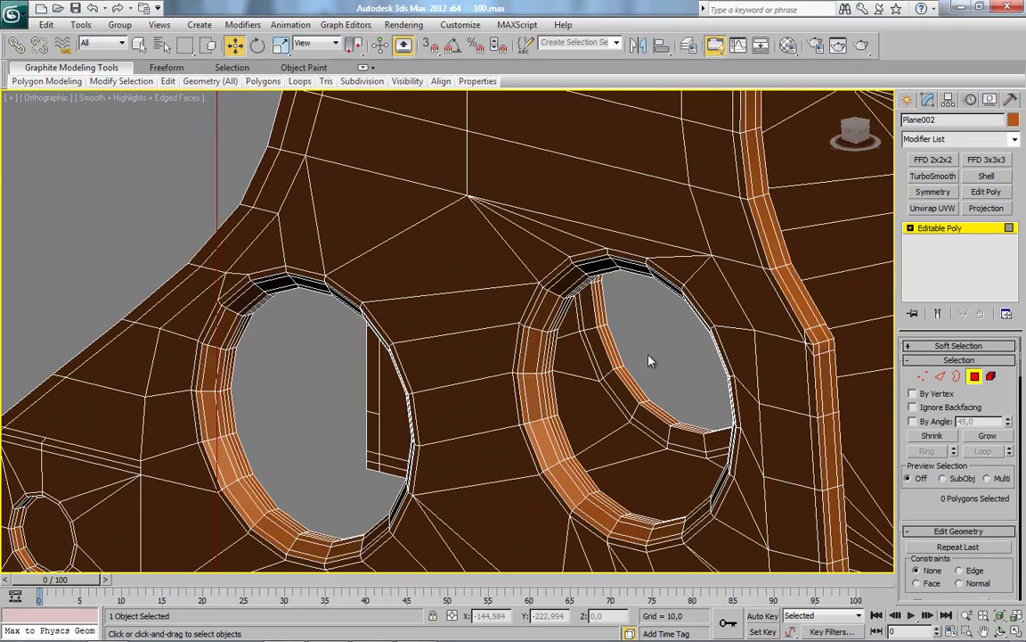
scroll(583, 318, "up", 5)
key("2")
left_click(680, 318)
middle_click_drag(260, 347, 630, 297)
scroll(630, 297, "down", 3)
left_click(628, 294, "ctrl")
left_click(927, 451)
left_click(974, 376, "ctrl")
key("Delete")
Ring-select the large holes' inner rims and delete both rim band elements.
scroll(376, 286, "down", 3)
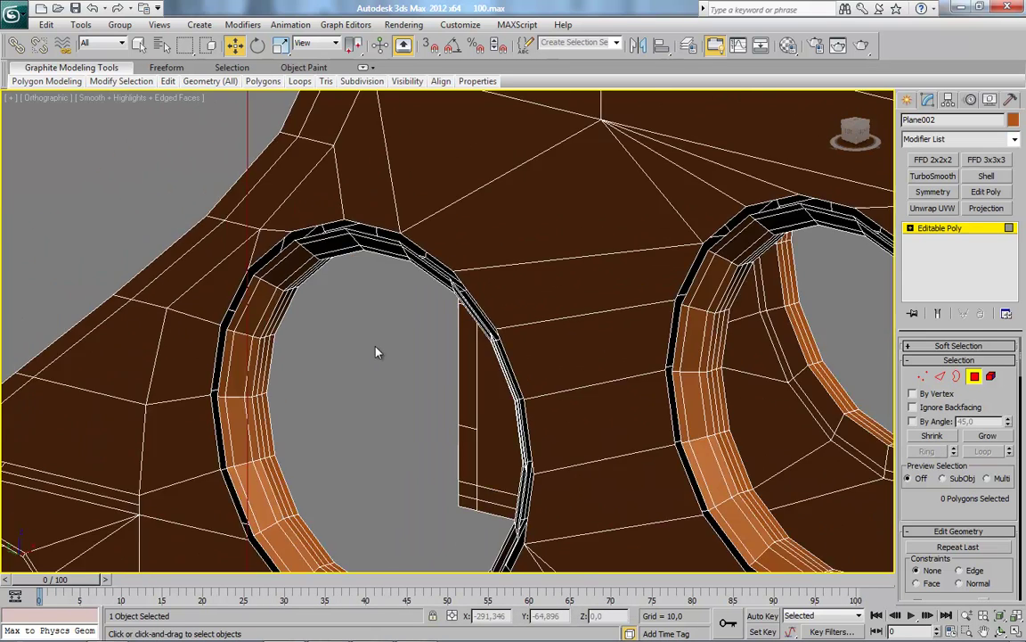
scroll(504, 382, "down", 1)
middle_click_drag(504, 381, 401, 385, "alt")
scroll(401, 385, "up", 5)
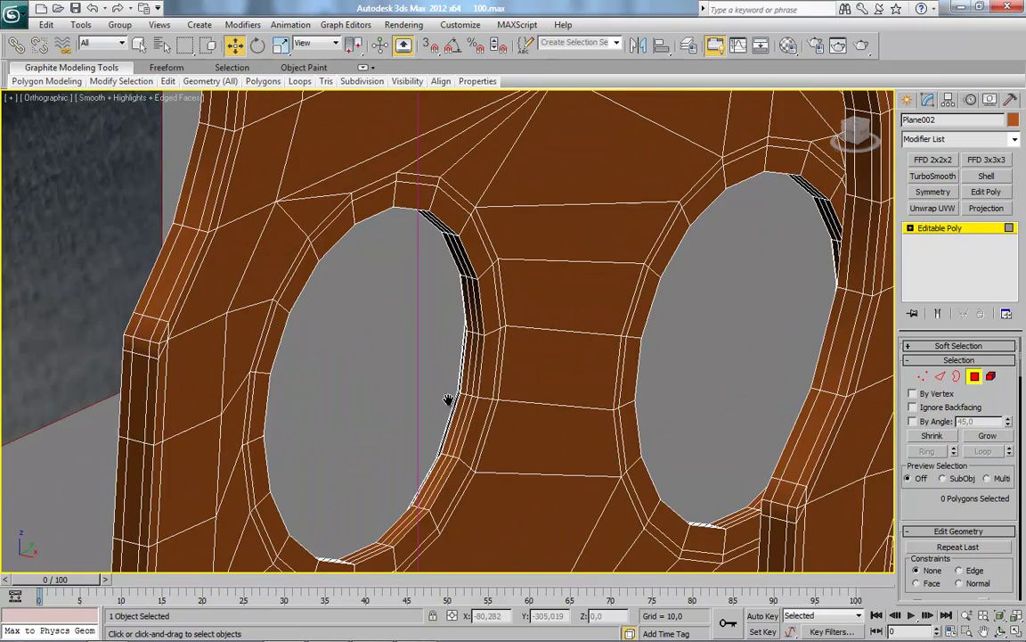
left_click(352, 196)
middle_click_drag(407, 218, 433, 312)
key("2")
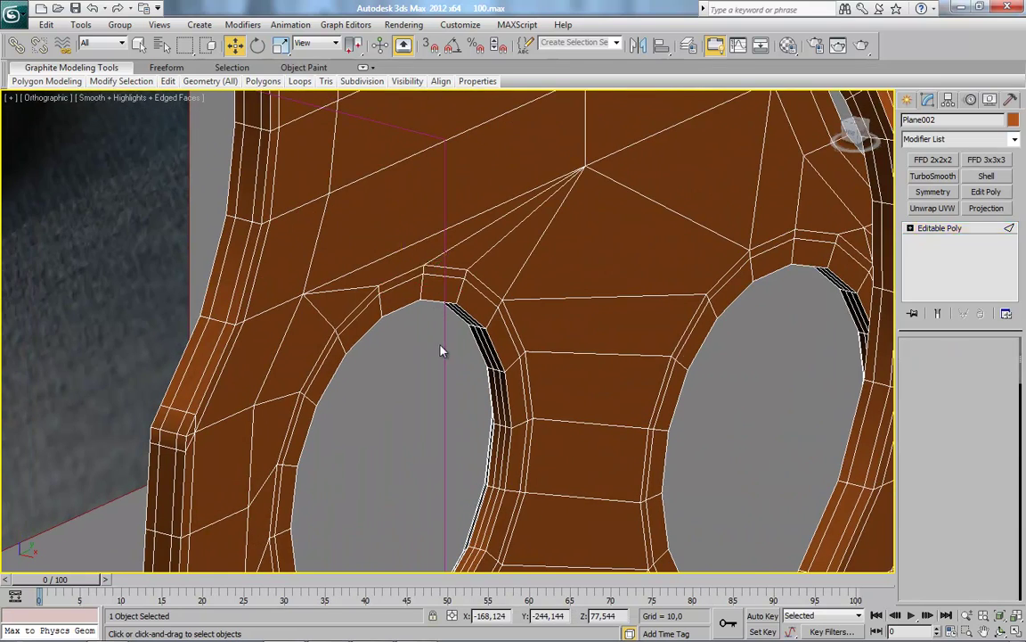
scroll(396, 308, "up", 3)
left_click(352, 284)
left_click(413, 269)
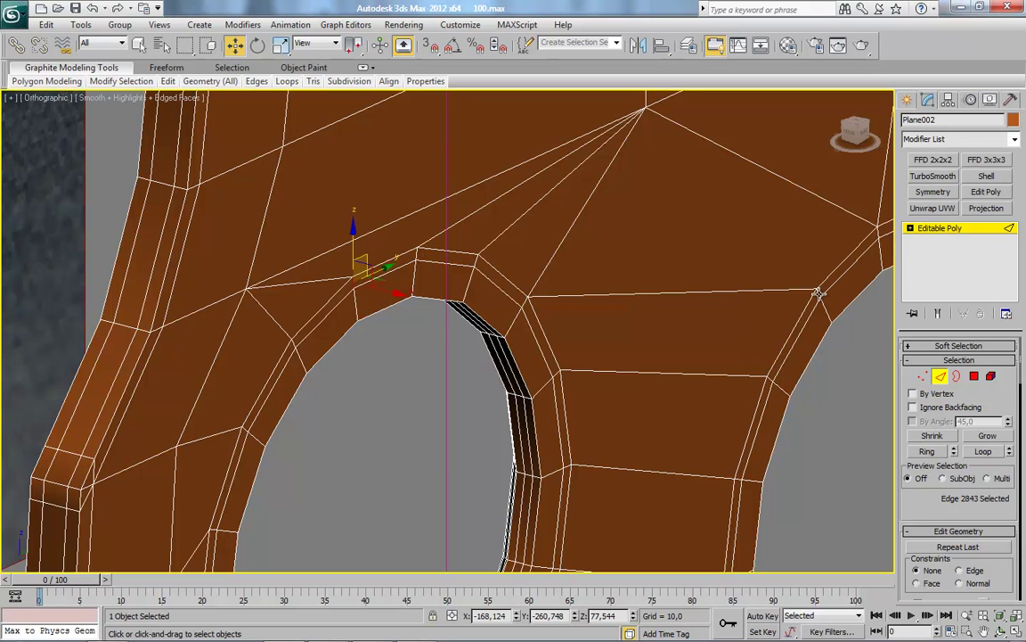
left_click(927, 450)
left_click(991, 376)
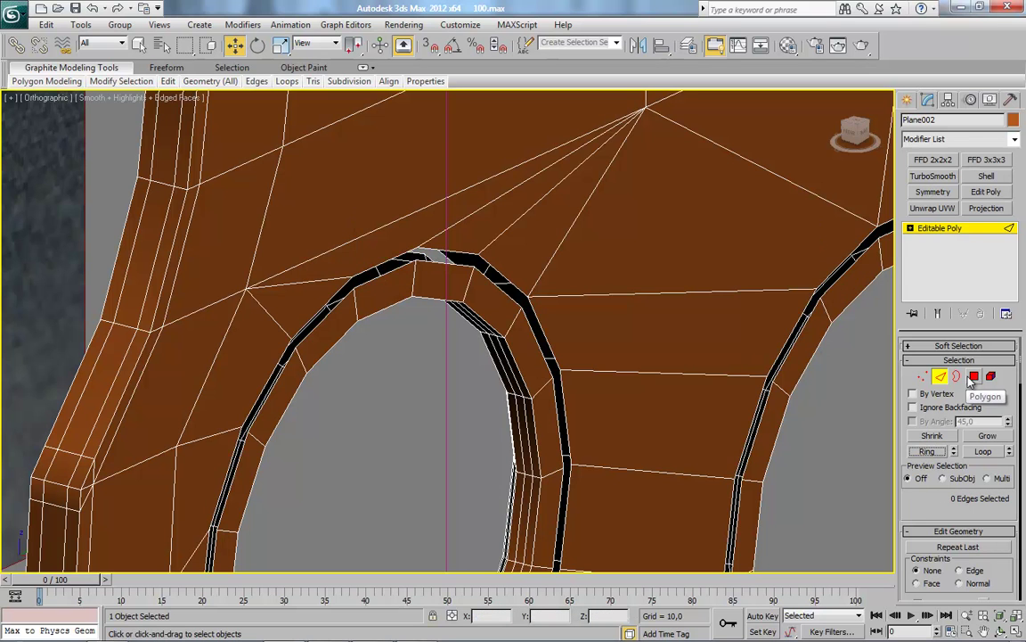
left_click(782, 405)
left_click(539, 371, "ctrl")
key("Delete")
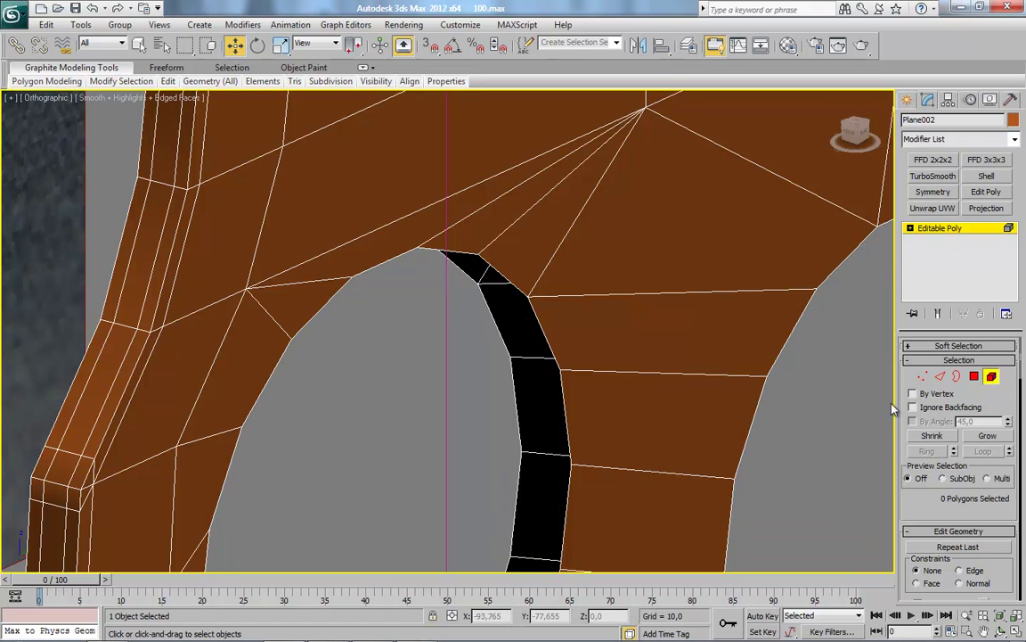
Cap both large holes' open borders and add a TurboSmooth modifier.
key("3")
left_click(762, 383)
left_click(560, 386, "ctrl")
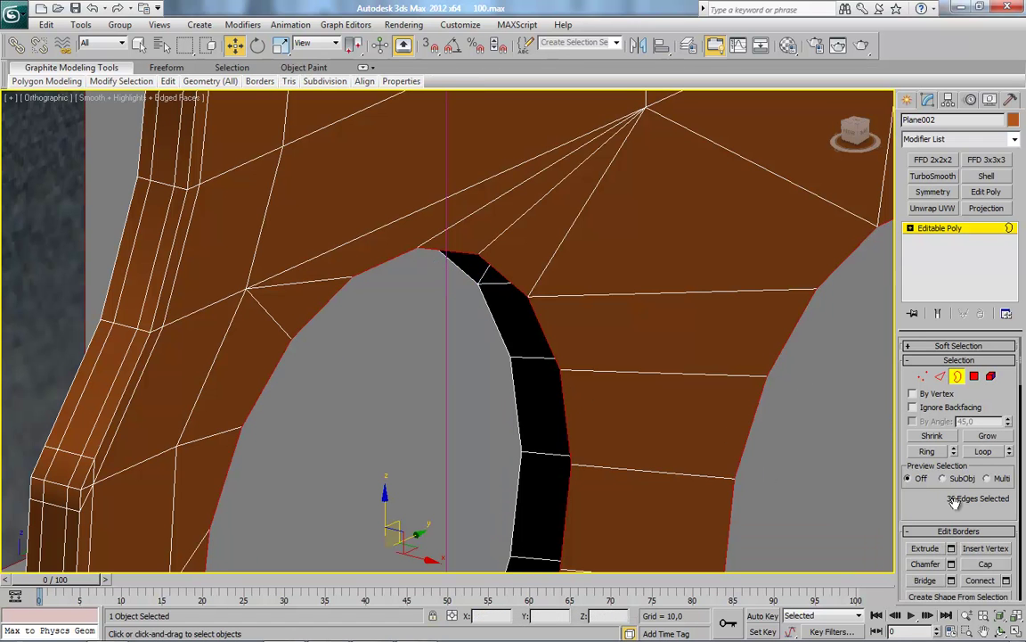
scroll(957, 445, "down", 1)
left_click(985, 535)
scroll(431, 406, "down", 3)
mouse_move(431, 406)
middle_mouse_down("alt")
mouse_move(408, 436)
mouse_move(554, 417)
middle_mouse_up("alt")
left_click(560, 404)
left_click(431, 425, "ctrl")
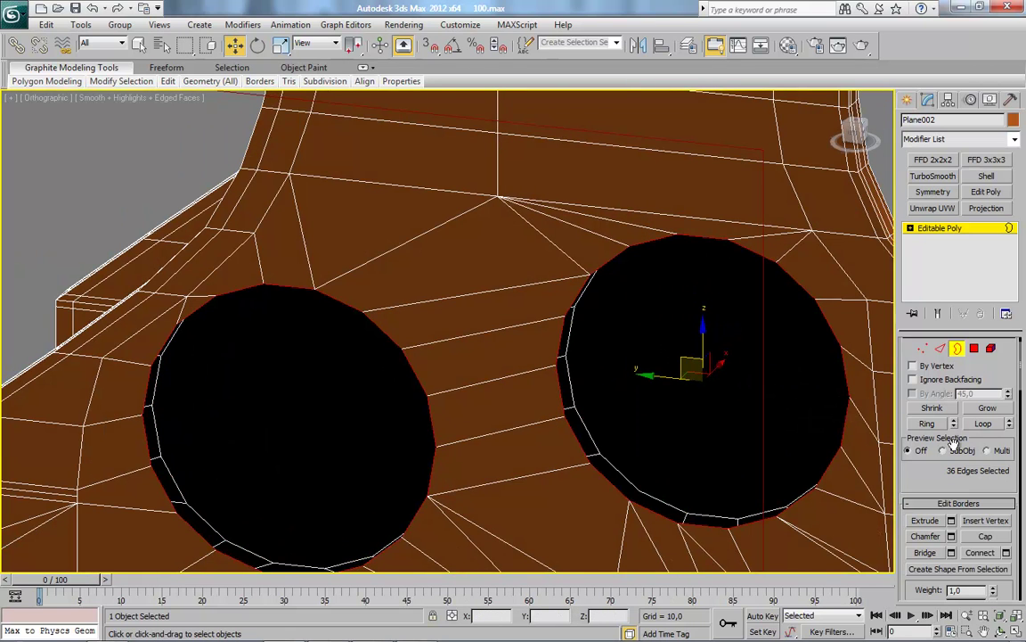
left_click(985, 535)
scroll(580, 406, "down", 5)
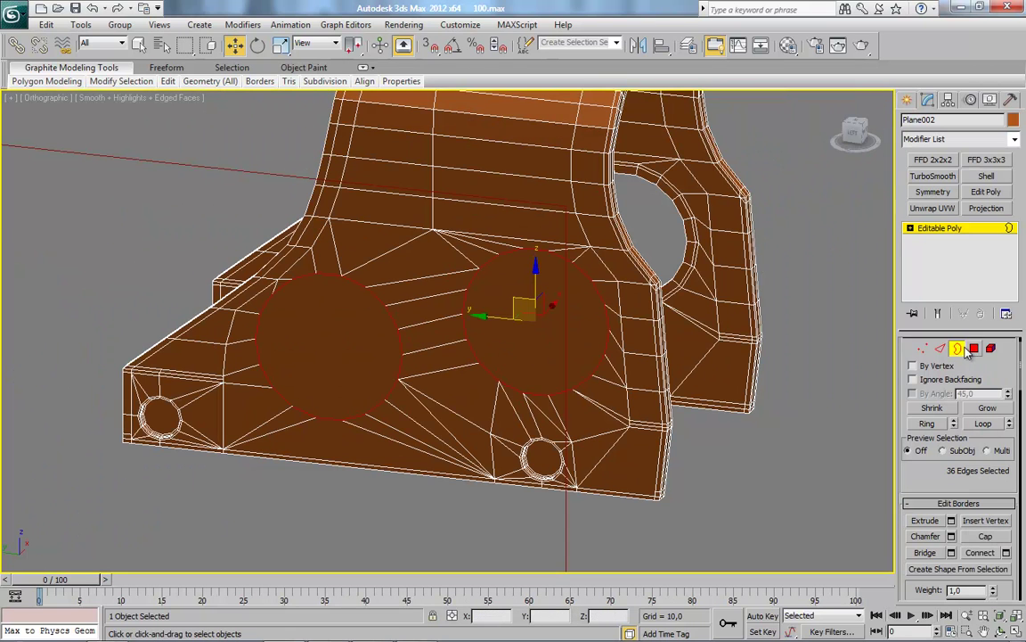
key("3")
left_click(933, 175)
Enable Isoline Display and compare the smoothed plate with the reference image.
left_click(928, 406)
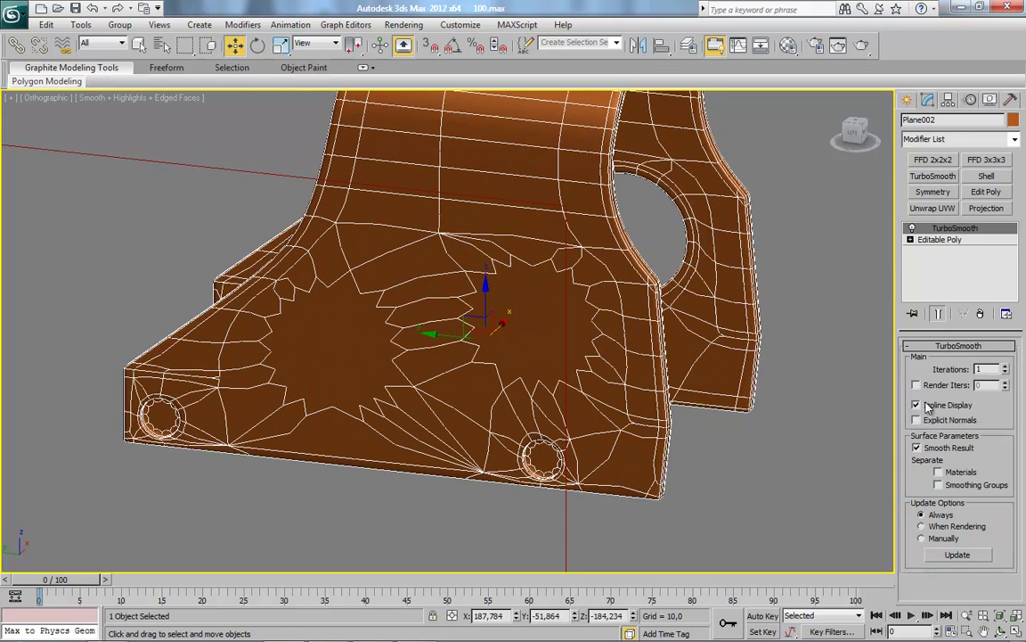
key("F4")
mouse_move(571, 381)
middle_mouse_down("alt")
mouse_move(562, 417)
mouse_move(630, 391)
mouse_move(626, 437)
mouse_move(692, 446)
mouse_move(598, 446)
mouse_move(660, 445)
mouse_move(549, 426)
mouse_move(556, 441)
mouse_move(570, 428)
middle_mouse_up("alt")
Switch to the Right view, zoom onto the small screw hole, and return to base Editable Poly.
left_click(856, 131)
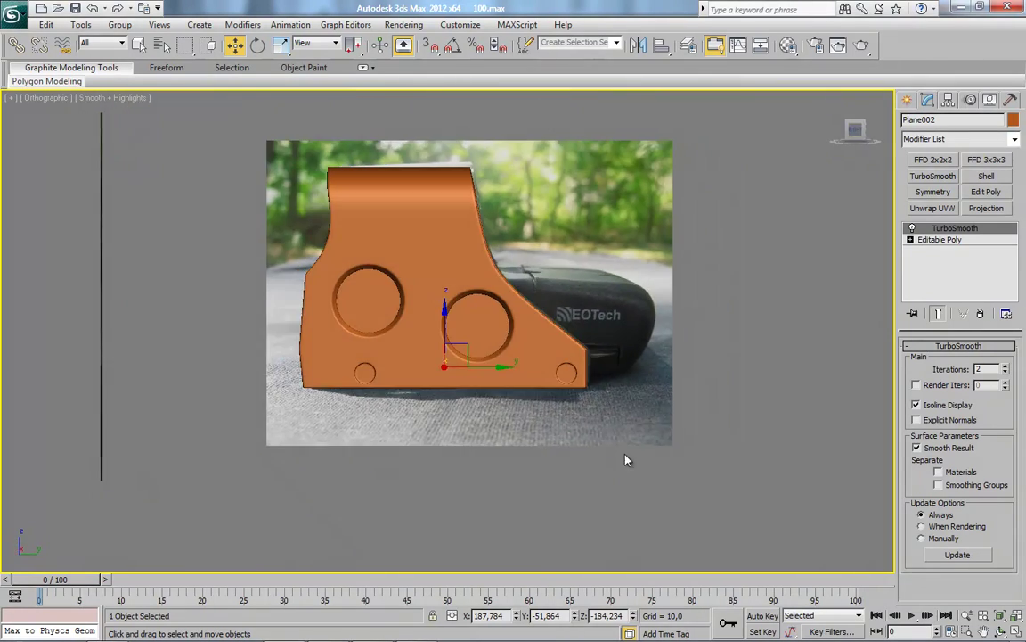
scroll(522, 417, "up", 3)
key("F4")
scroll(522, 417, "up", 2)
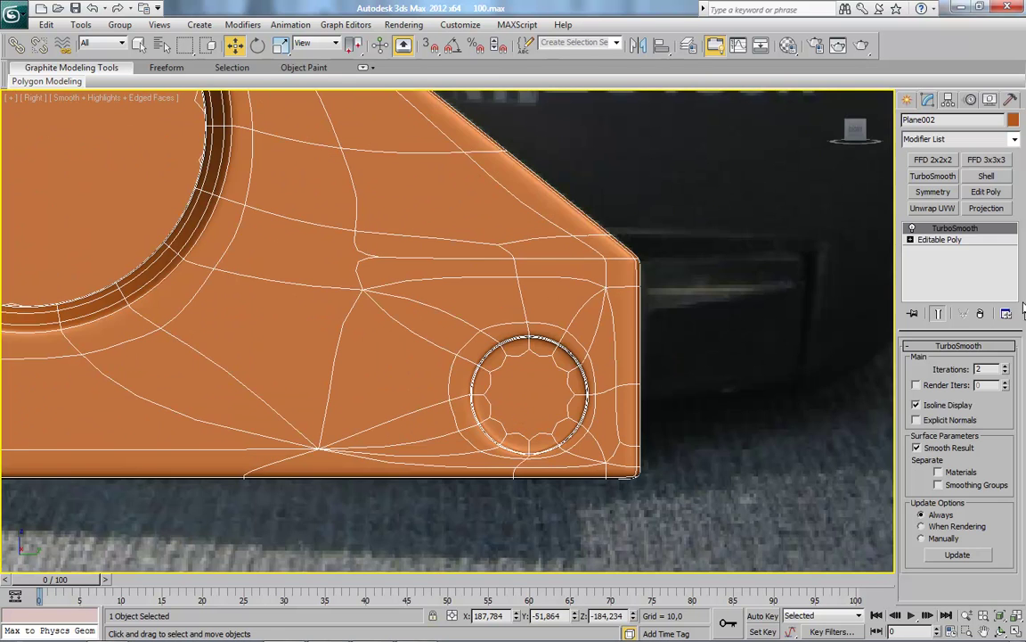
left_click(944, 241)
scroll(791, 392, "up", 5)
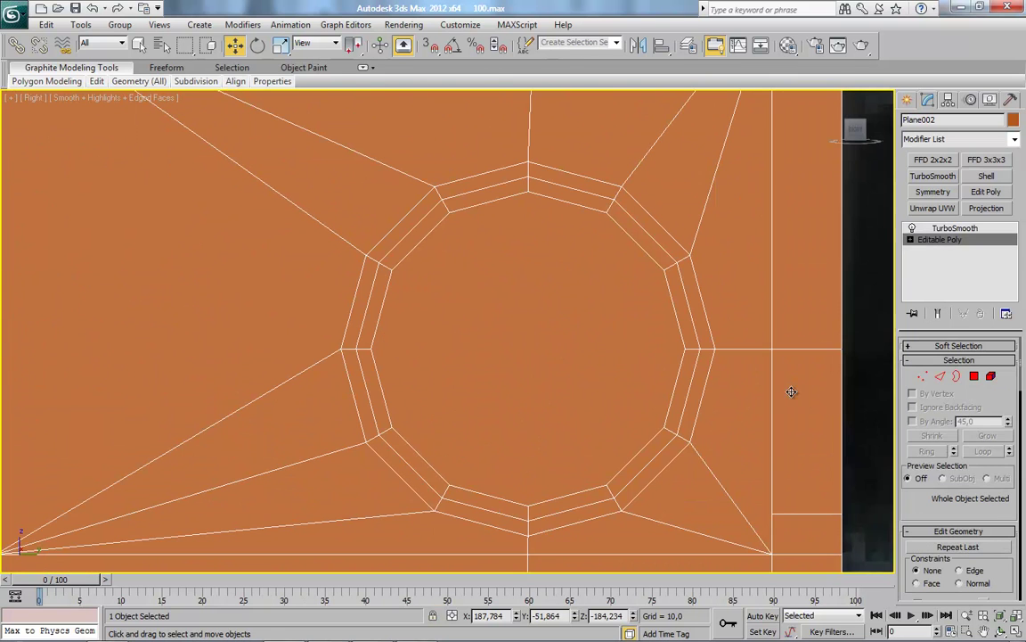
Clone the small hole's centre polygon into a separate object, Object001.
left_click(976, 376)
left_click(528, 348)
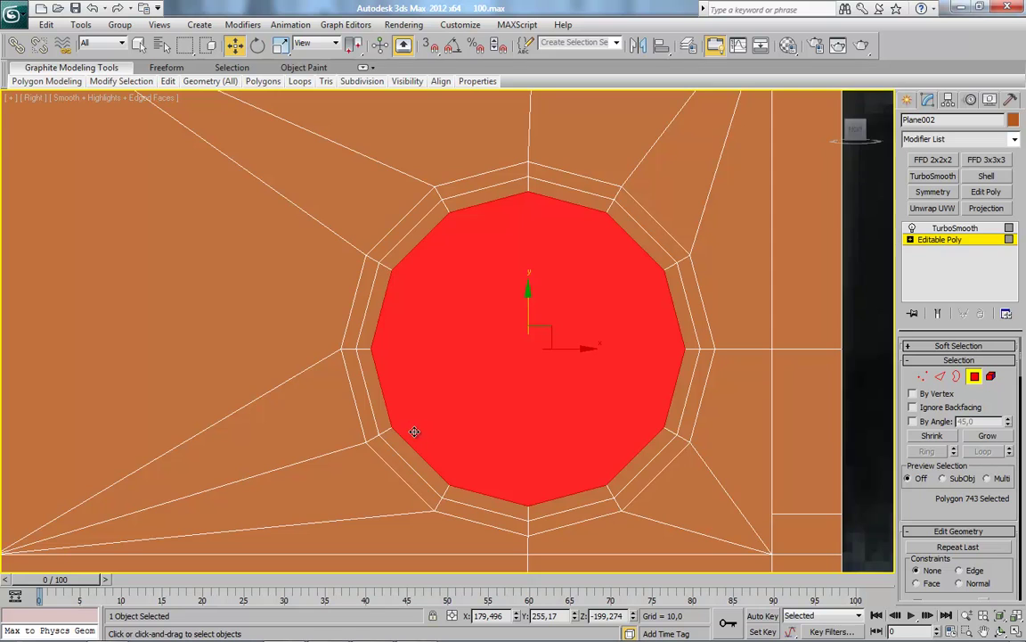
scroll(376, 436, "down", 5)
mouse_move(397, 370)
middle_mouse_down("alt")
mouse_move(482, 446)
mouse_move(443, 420)
middle_mouse_up("alt")
scroll(453, 337, "up", 2)
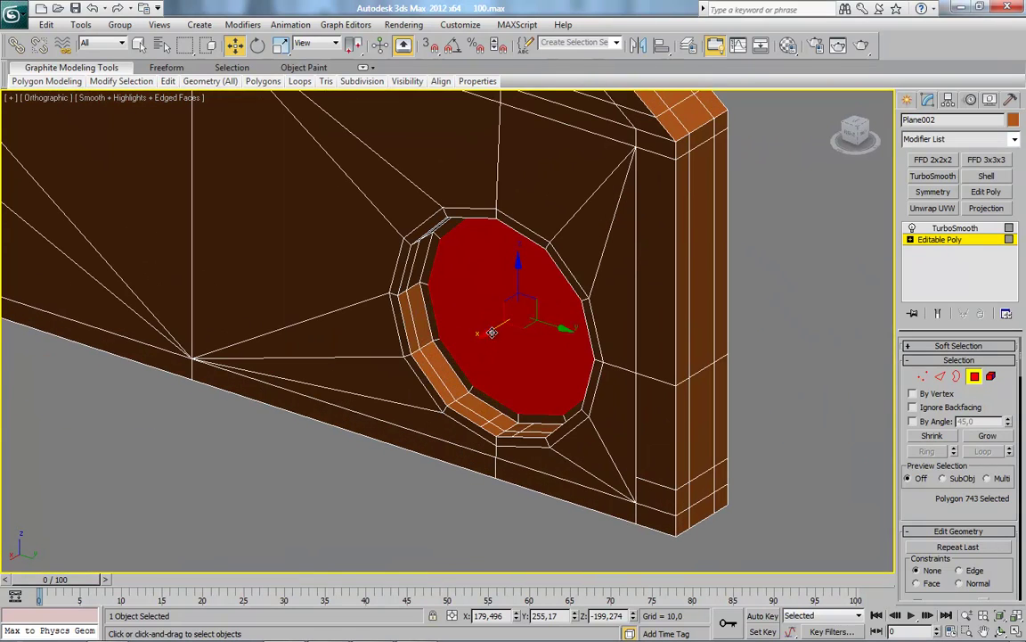
left_click_drag(487, 337, 460, 343, "shift")
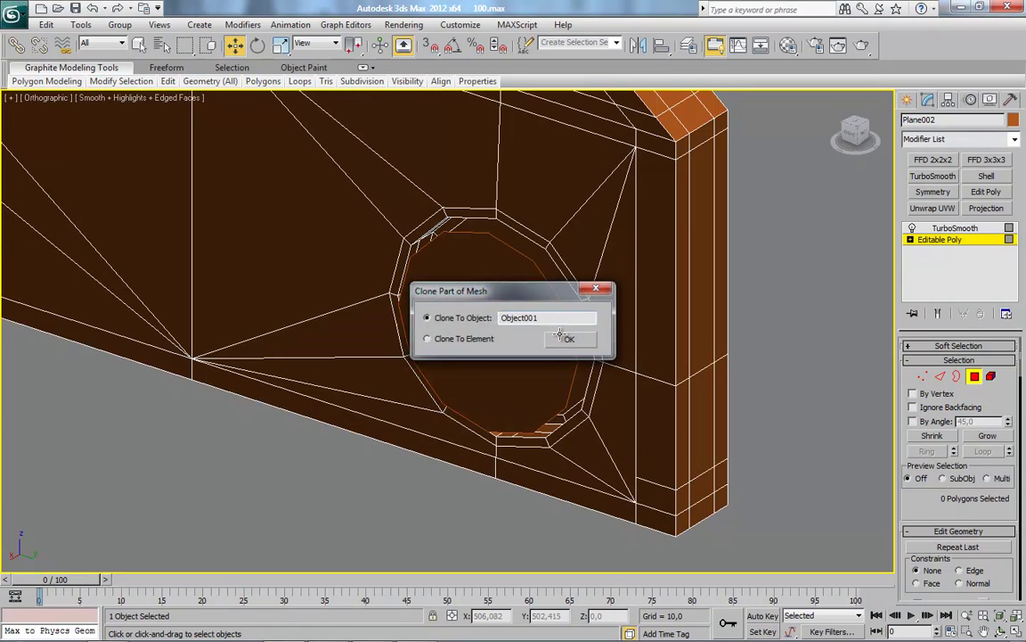
left_click(570, 339)
Shift-drag Object001's outer border to extrude a side wall.
left_click(510, 396)
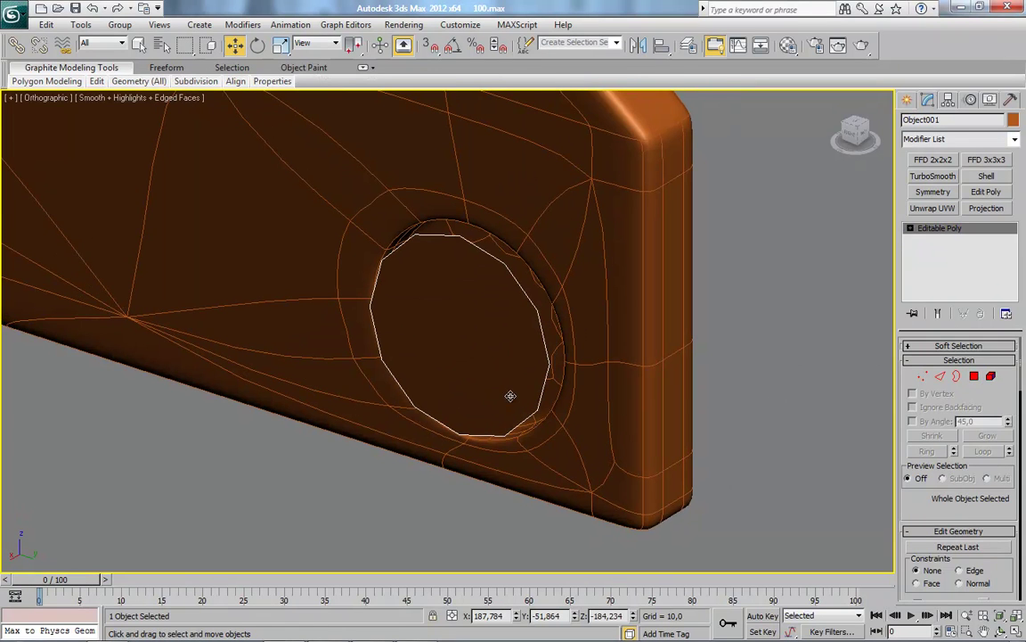
left_click(955, 375)
left_click(570, 356)
scroll(570, 338, "up", 3)
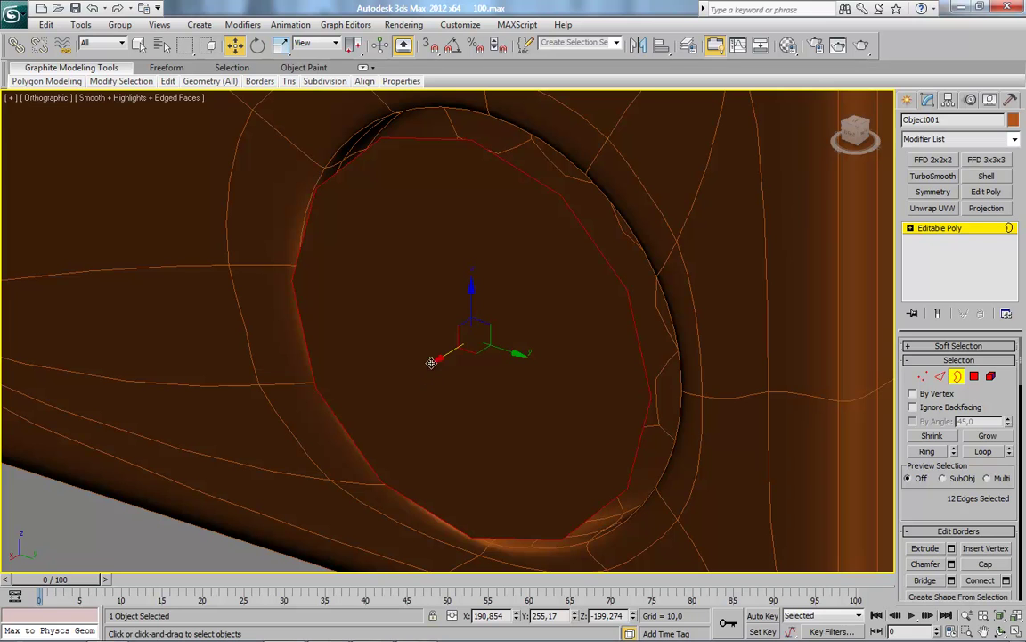
left_click_drag(439, 358, 464, 340, "shift")
Inset Object001's cap polygon by 2,27 and delete the centre face to open the ring.
key("4")
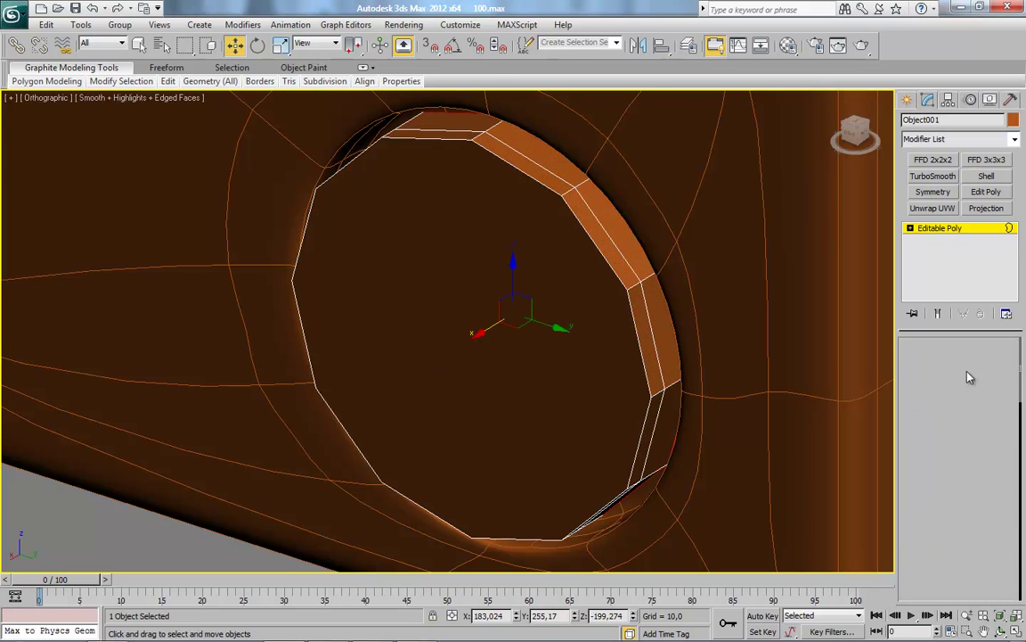
left_click(564, 308)
right_click(470, 296)
left_click(495, 344)
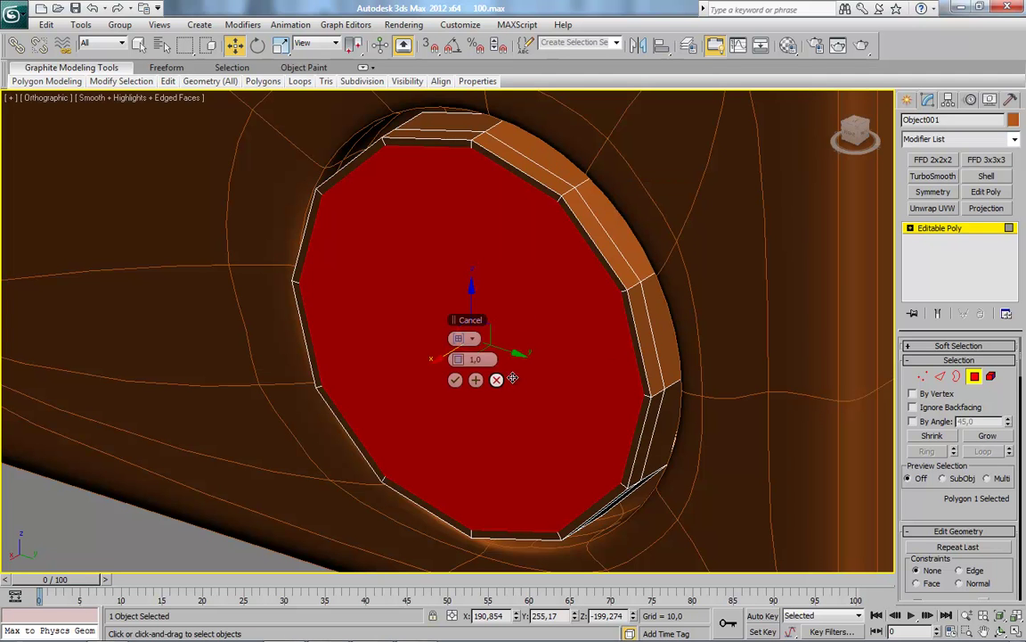
left_click_drag(458, 358, 458, 343)
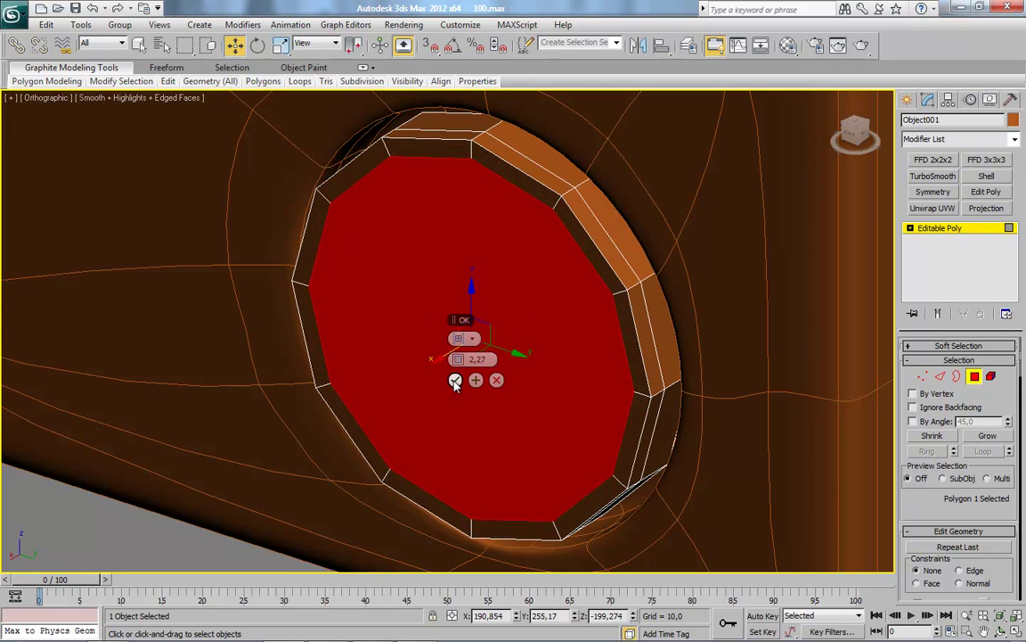
left_click(458, 381)
middle_click_drag(472, 385, 791, 398, "alt")
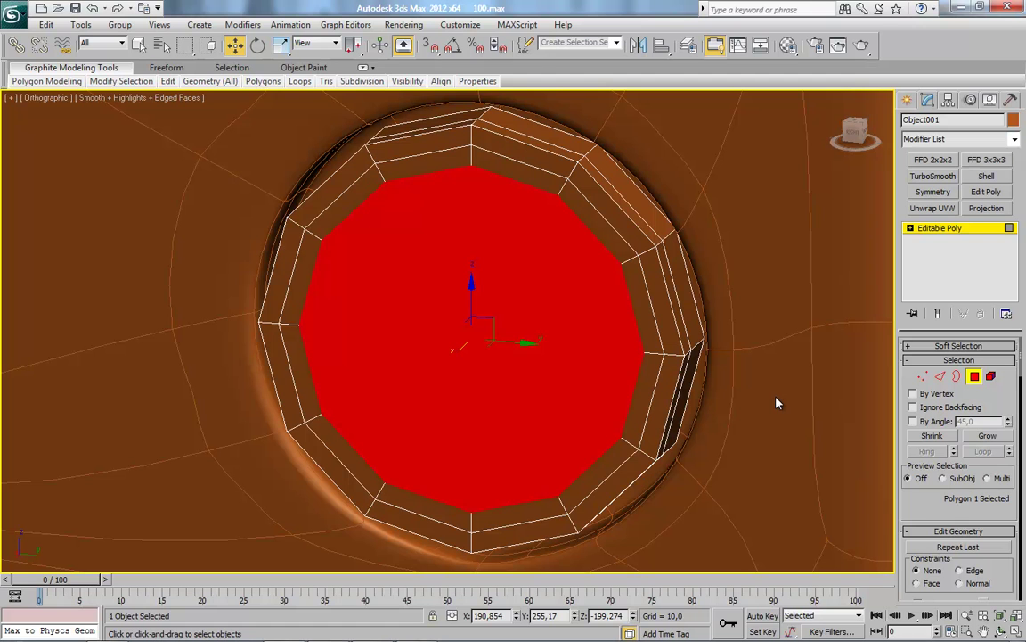
key("Delete")
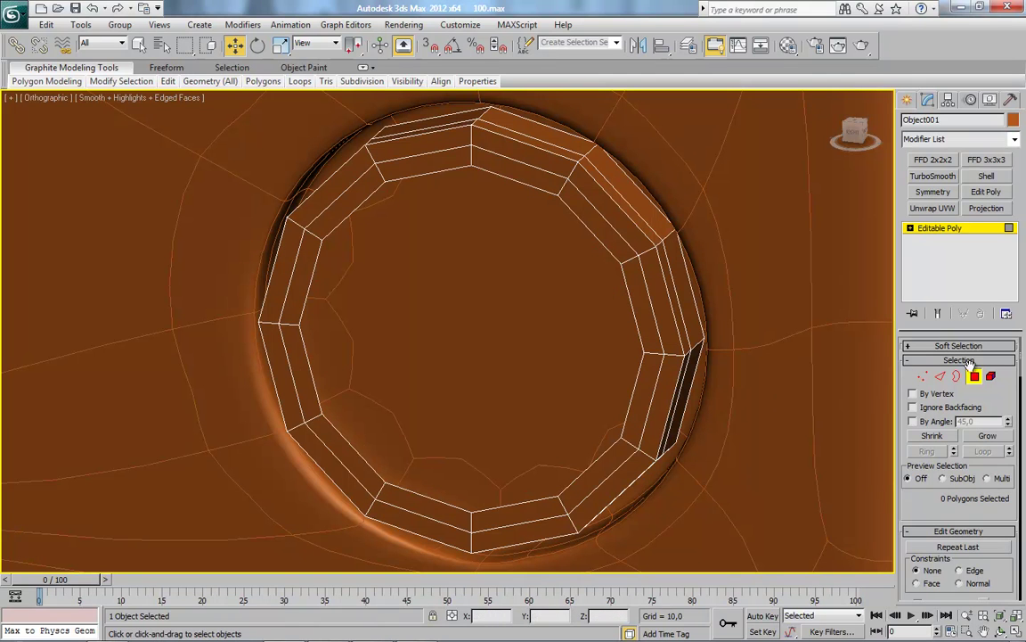
Hide everything except the screw-head ring and snap to the Right view.
key("4")
right_click(612, 340)
left_click(668, 283)
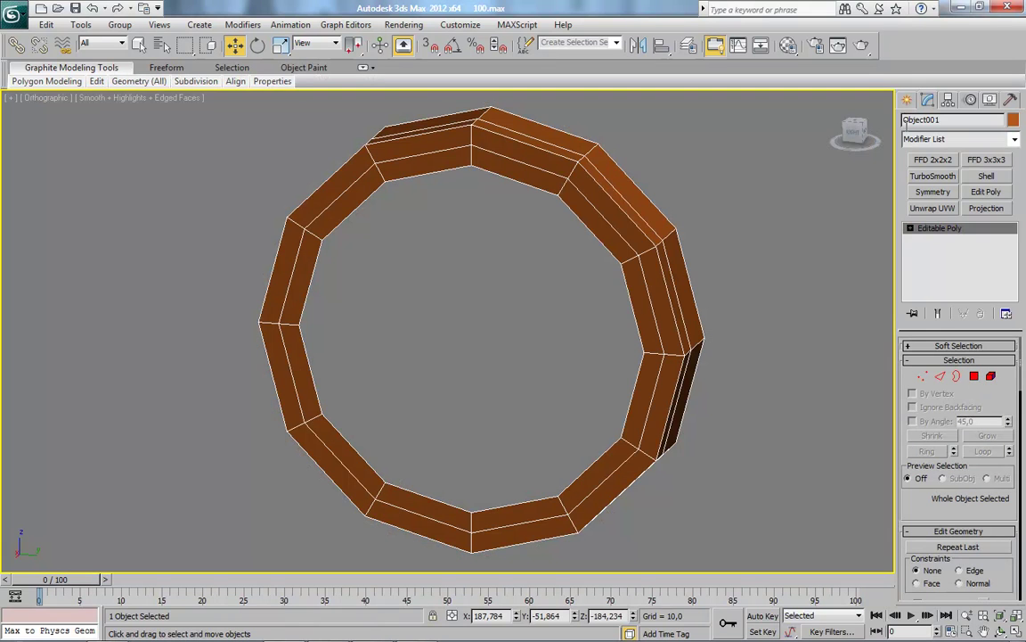
left_click(854, 138)
Pick the Star spline tool and bring up the side-view EOTech reference photo.
left_click(909, 100)
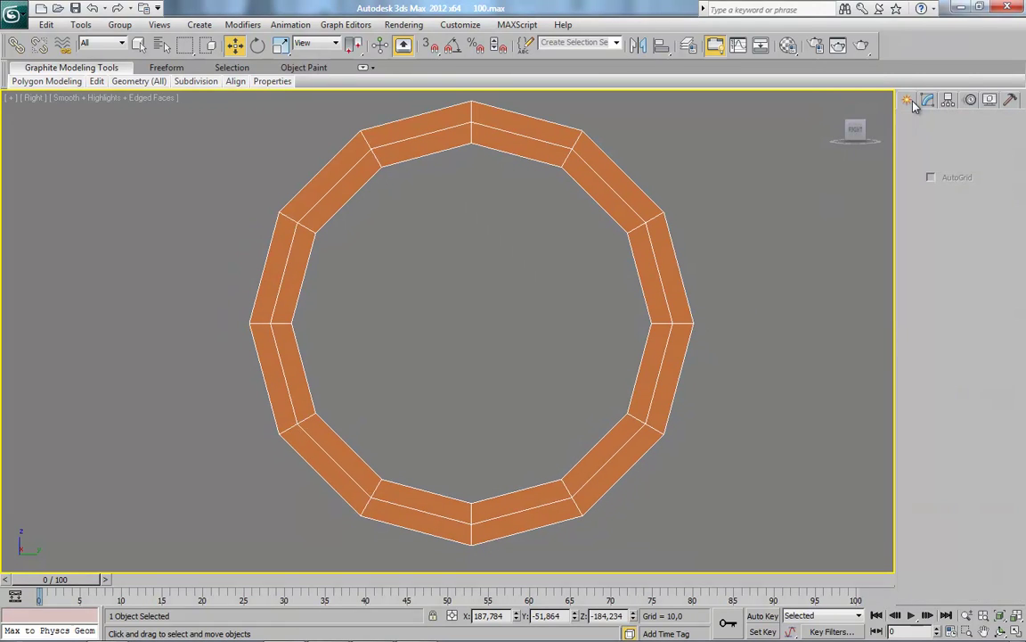
left_click(930, 123)
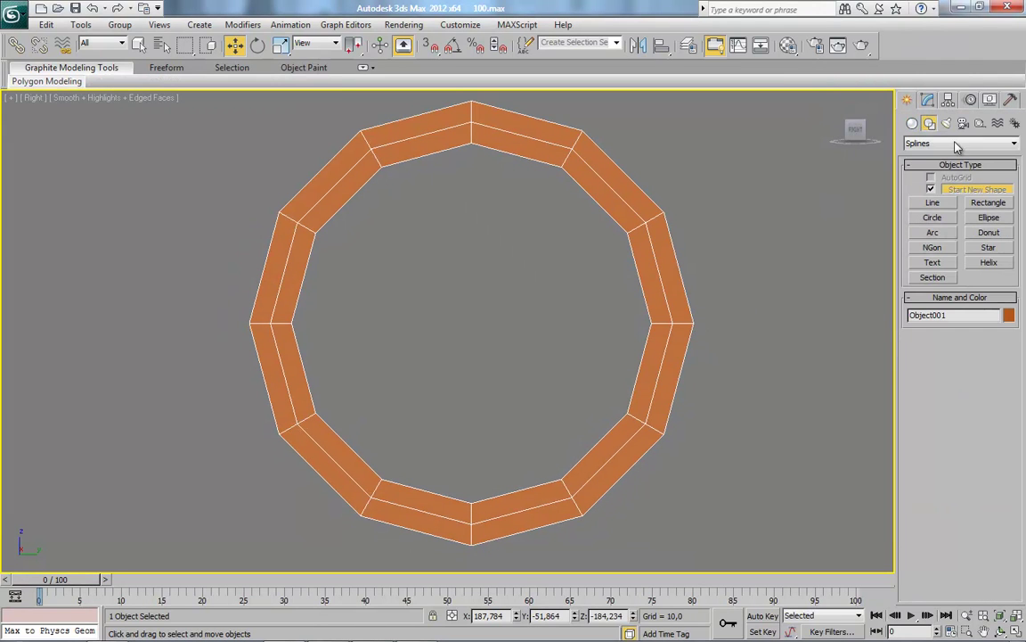
left_click(989, 248)
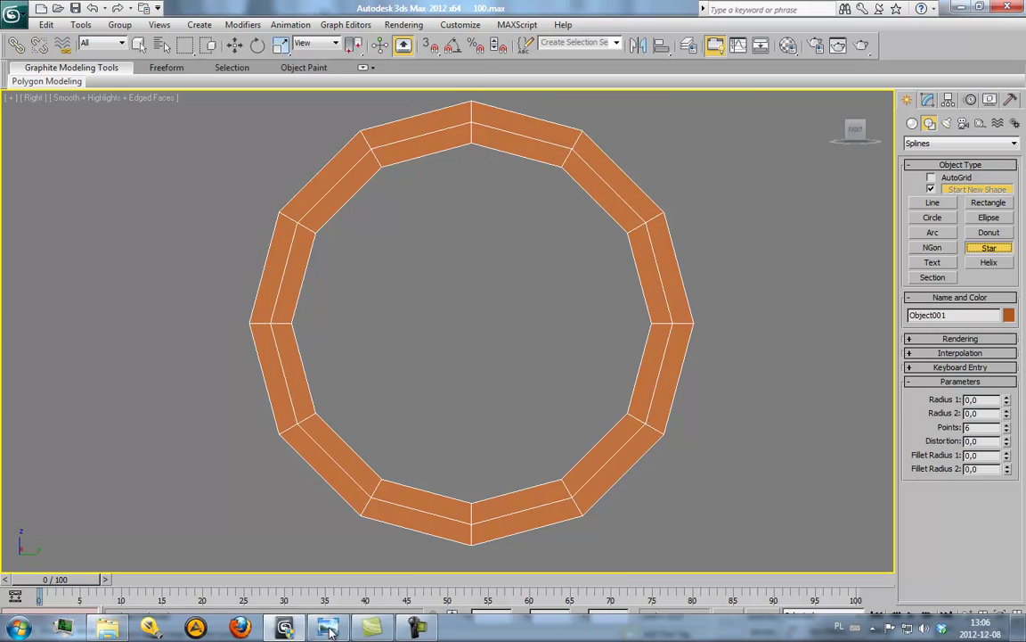
left_click(329, 628)
key("Right")
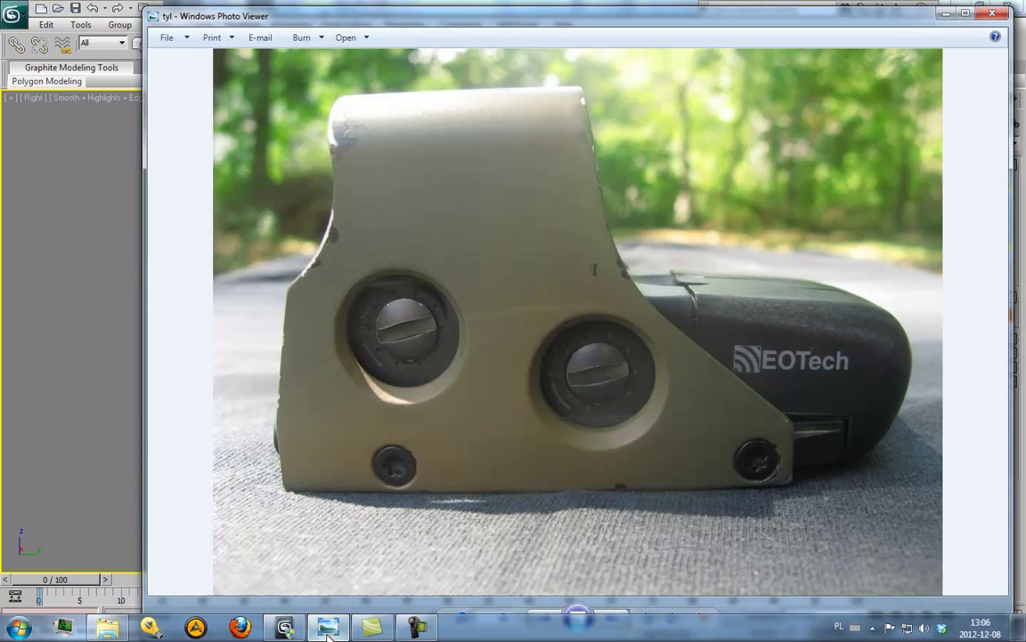
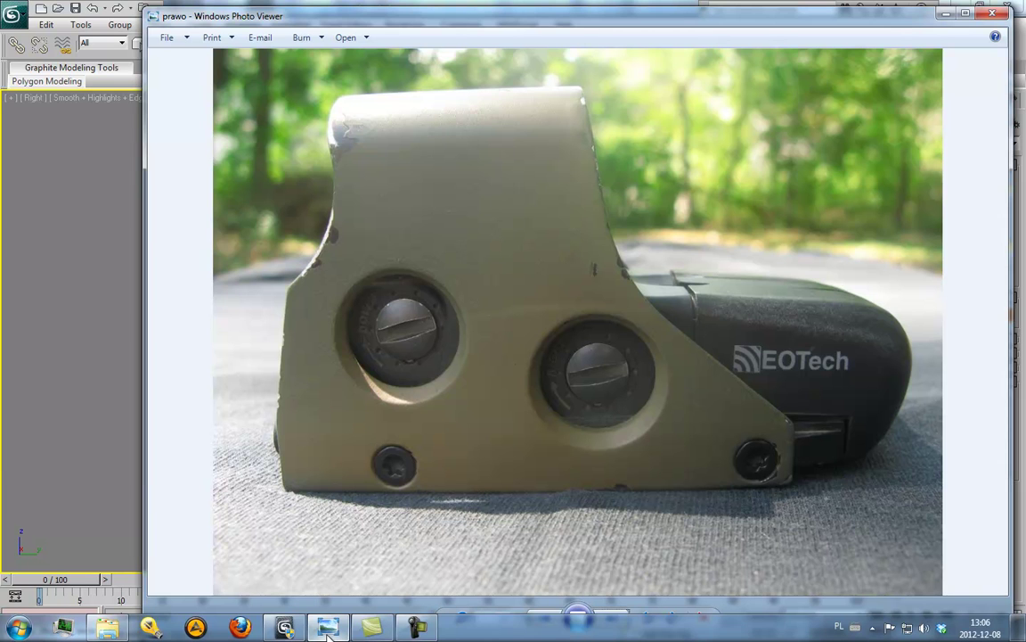
Minimize the EOTech reference photo so the 3ds Max scene is visible again.
left_click(329, 628)
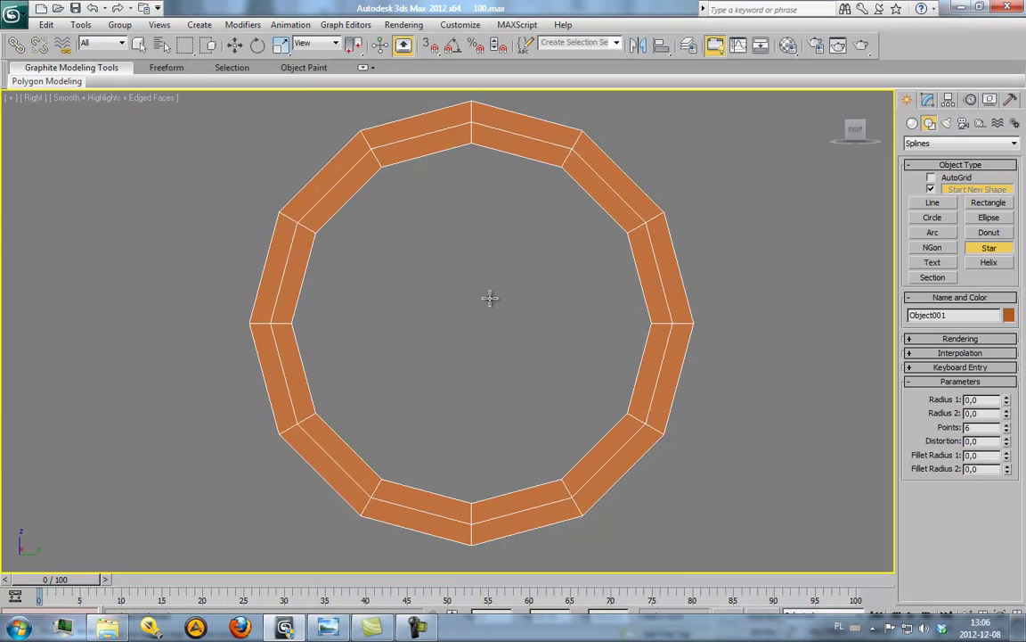
Draw a Star spline and align it to the ring's centre on X, Y and Z.
left_click_drag(467, 325, 552, 220)
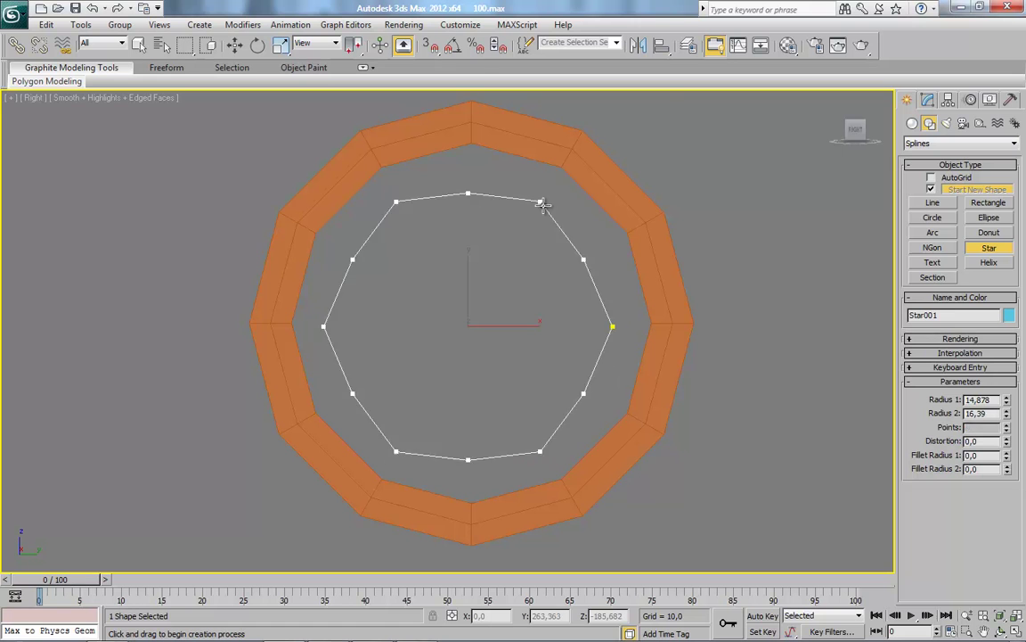
left_click(518, 260)
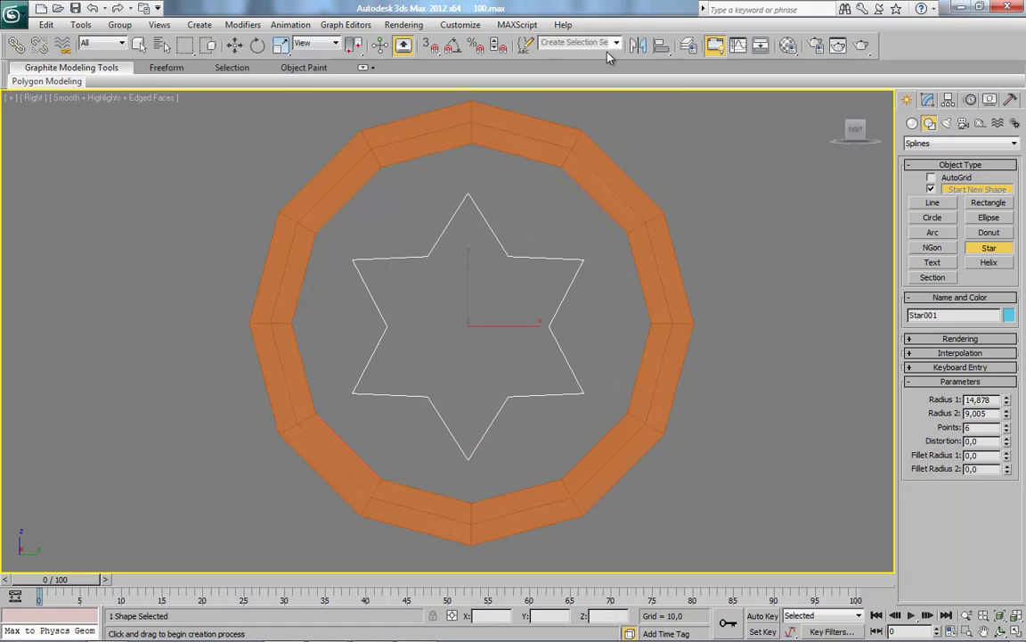
left_click(662, 44)
left_click(626, 190)
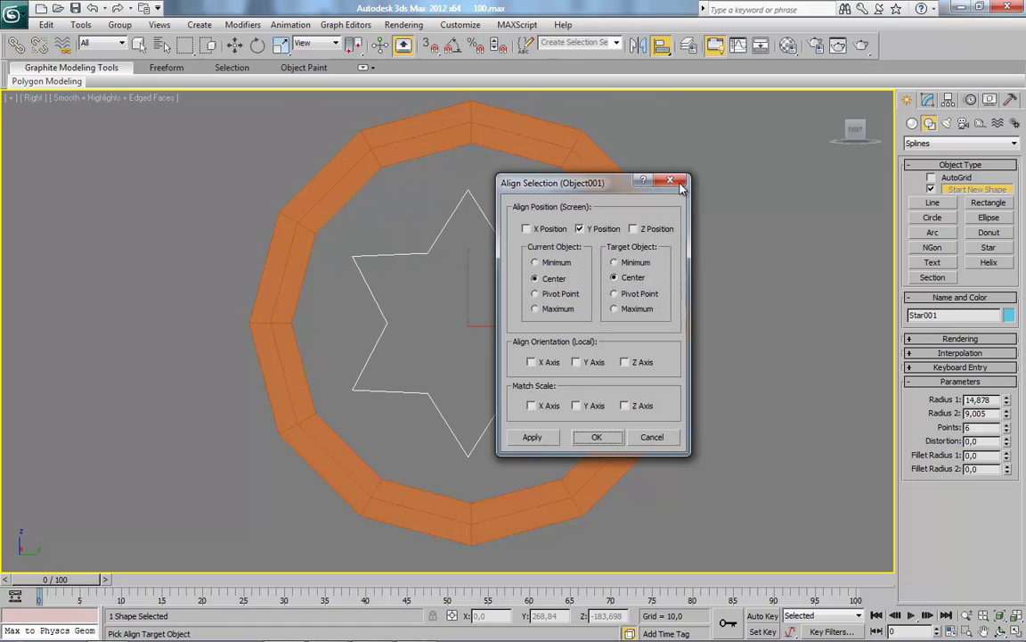
left_click_drag(680, 185, 791, 184)
left_click(744, 229)
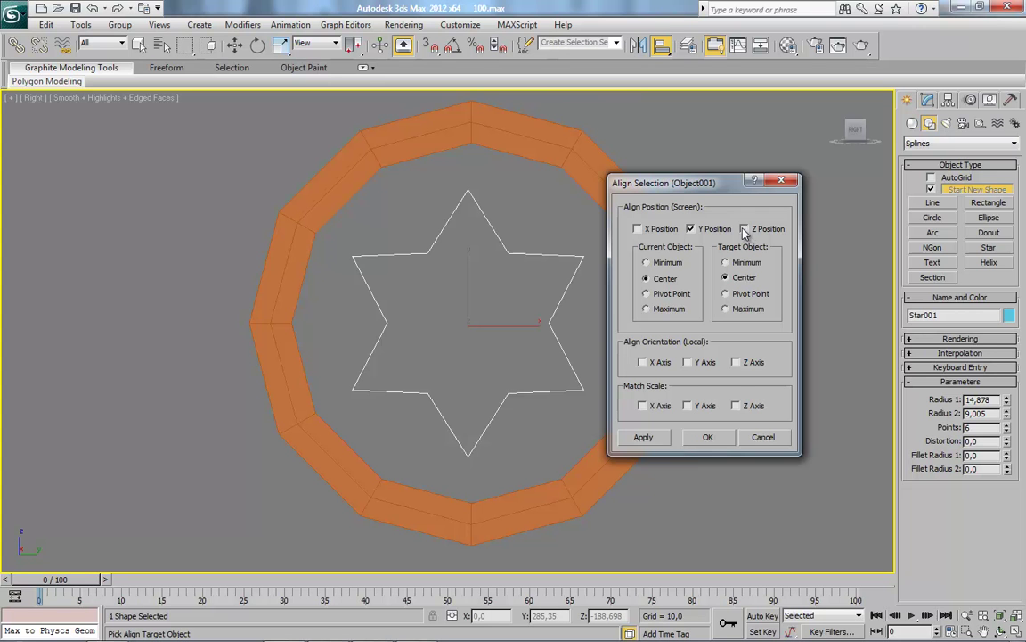
left_click(638, 229)
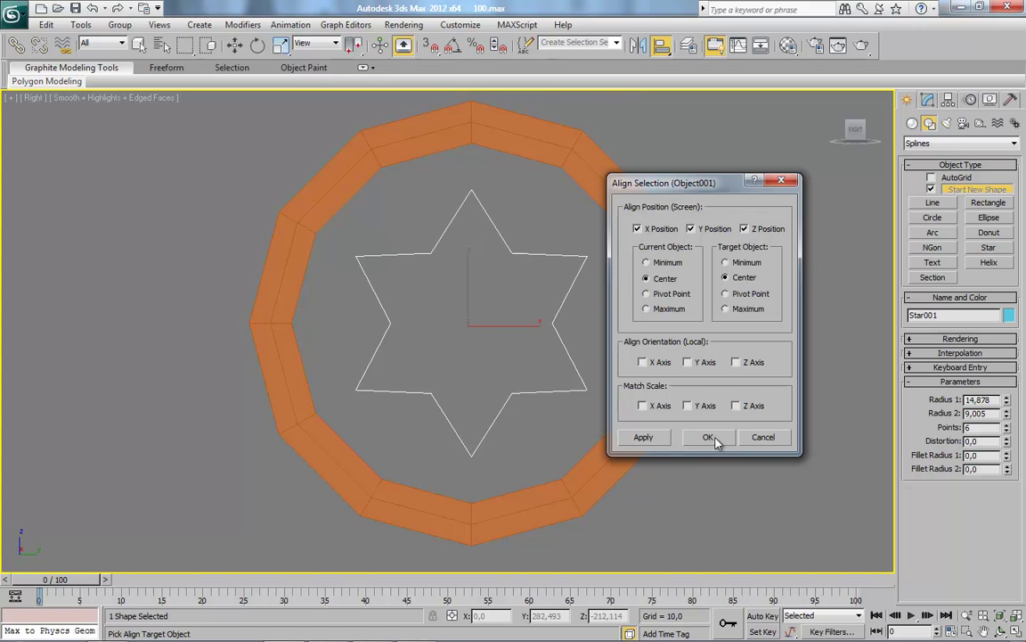
left_click(709, 436)
Give the star 6 points, Radius 2 7.204 and Fillet Radius 1 1.98.
left_click(927, 99)
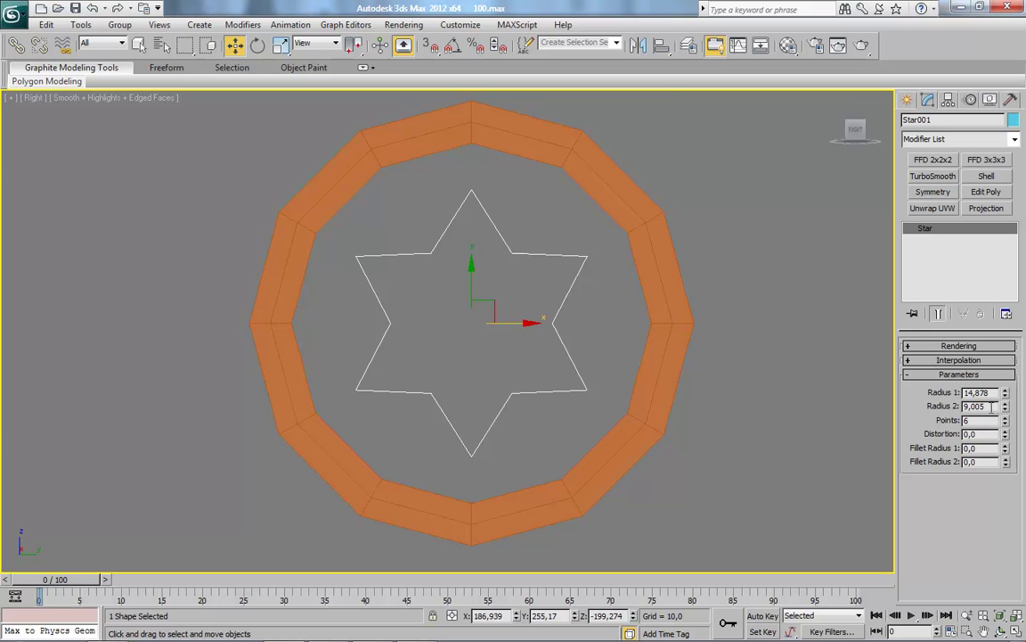
left_click(1006, 424)
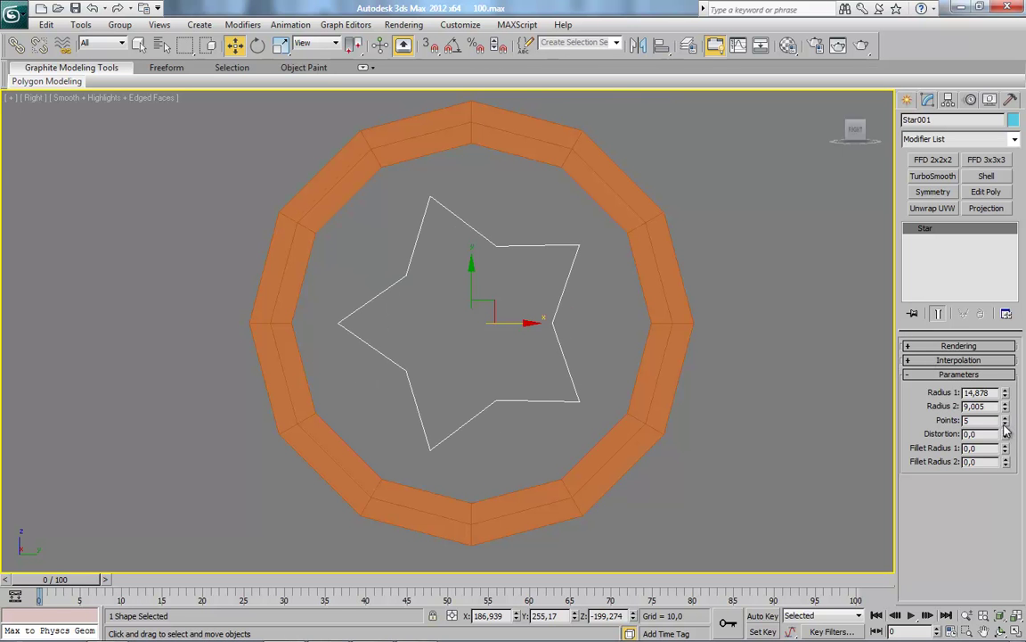
left_click(329, 628)
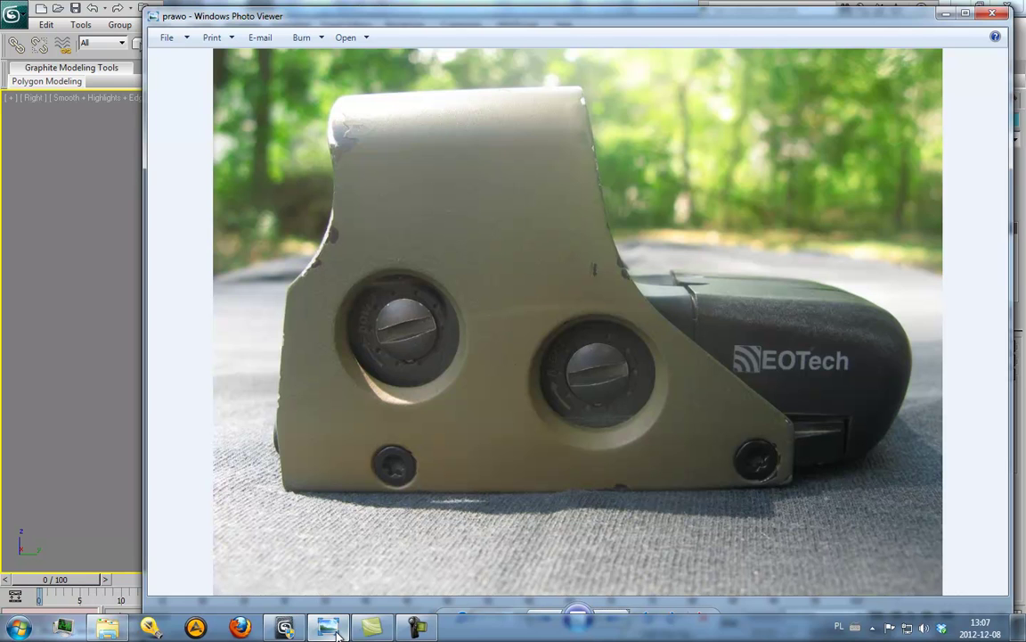
left_click(330, 628)
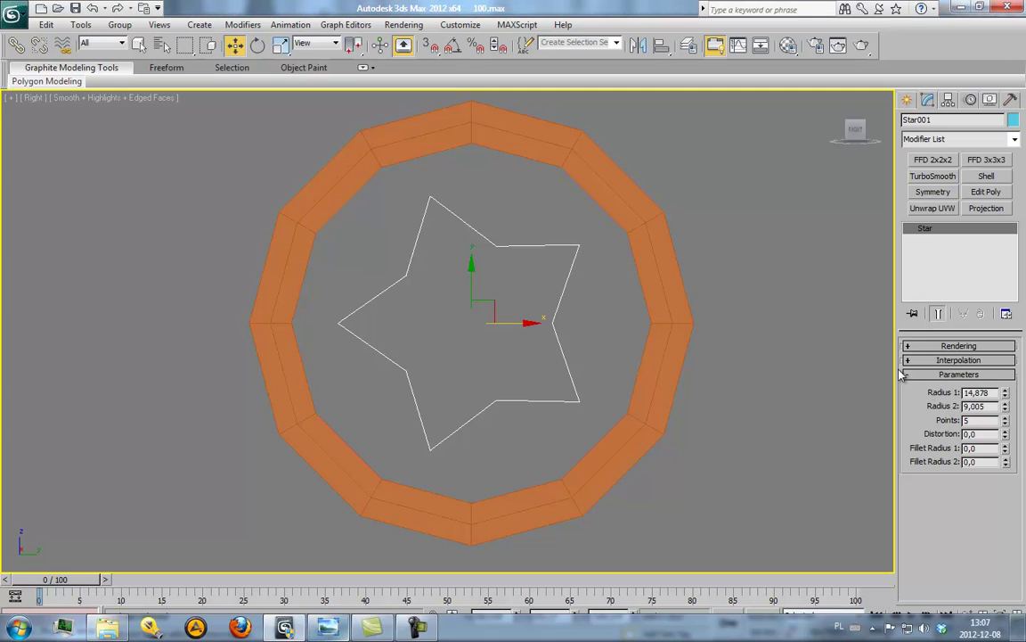
left_click(1005, 417)
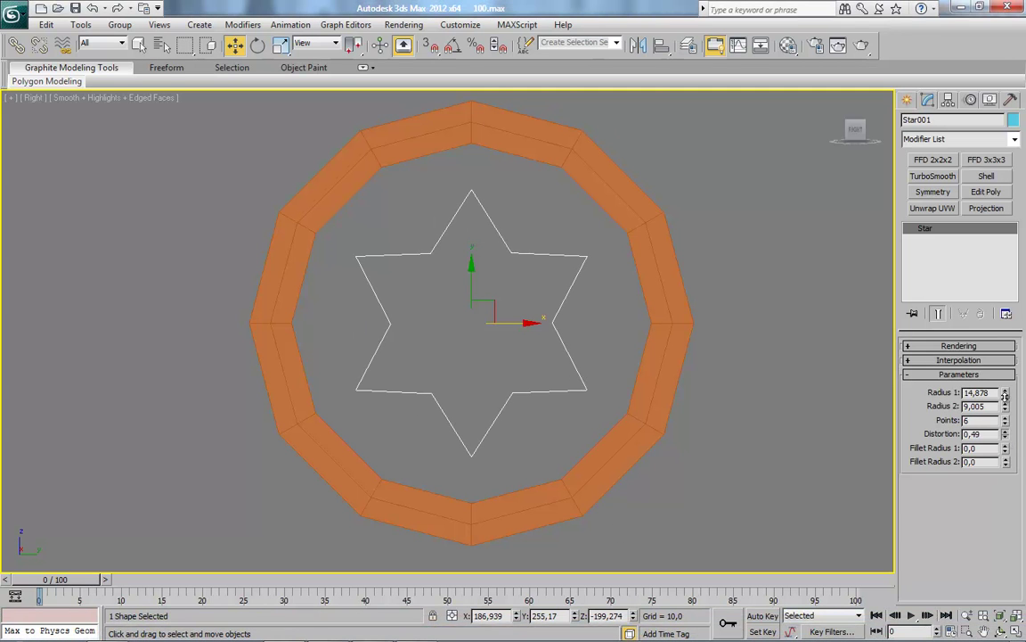
left_click_drag(1005, 431, 1005, 313)
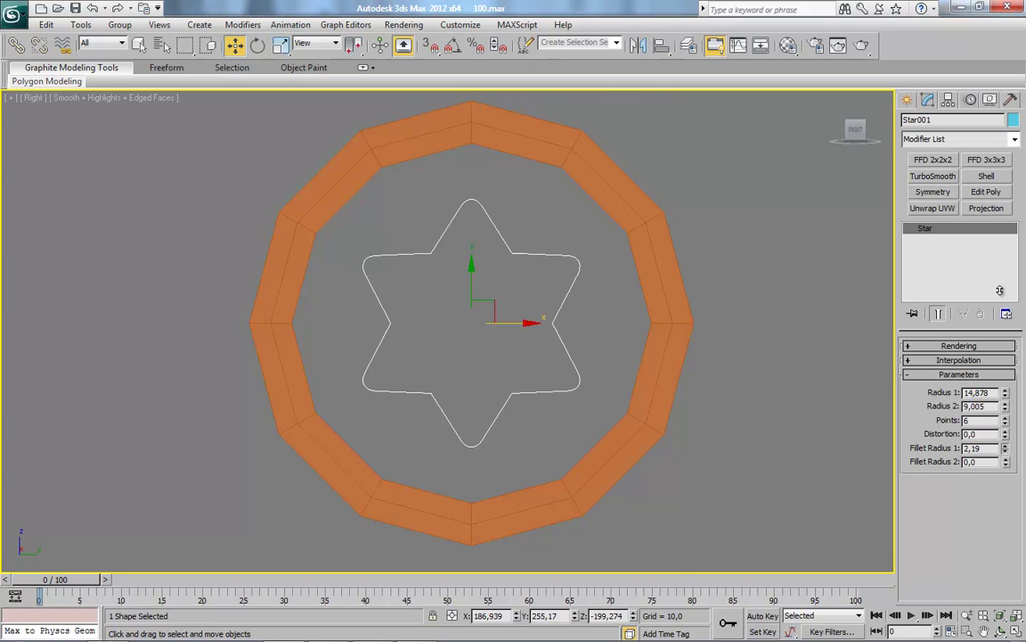
left_click_drag(1005, 406, 1009, 419)
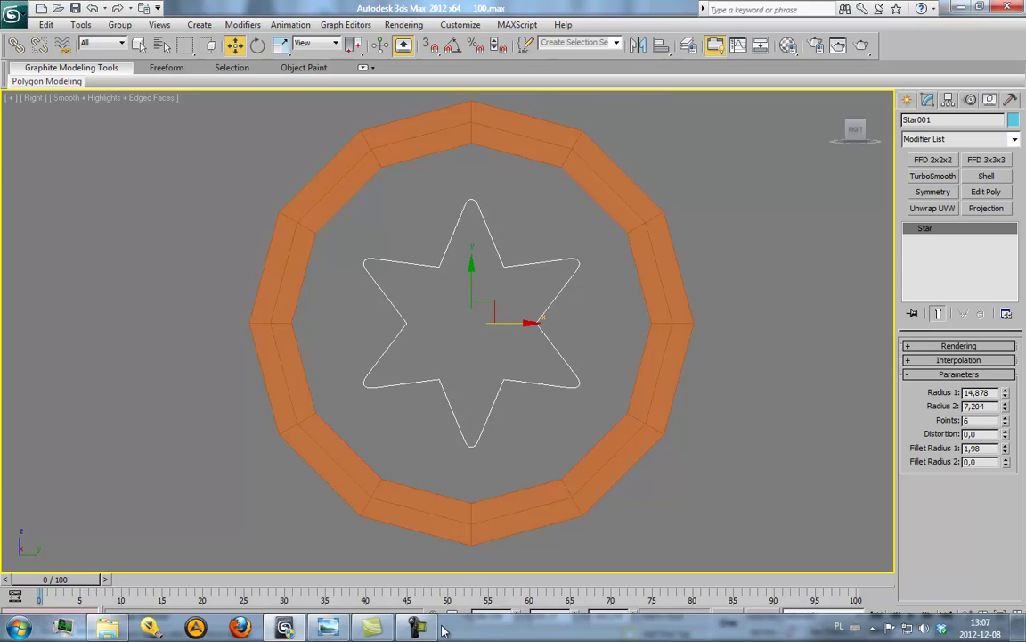
right_click(550, 342)
Unhide all objects and convert the star to an Editable Poly.
left_click(590, 276)
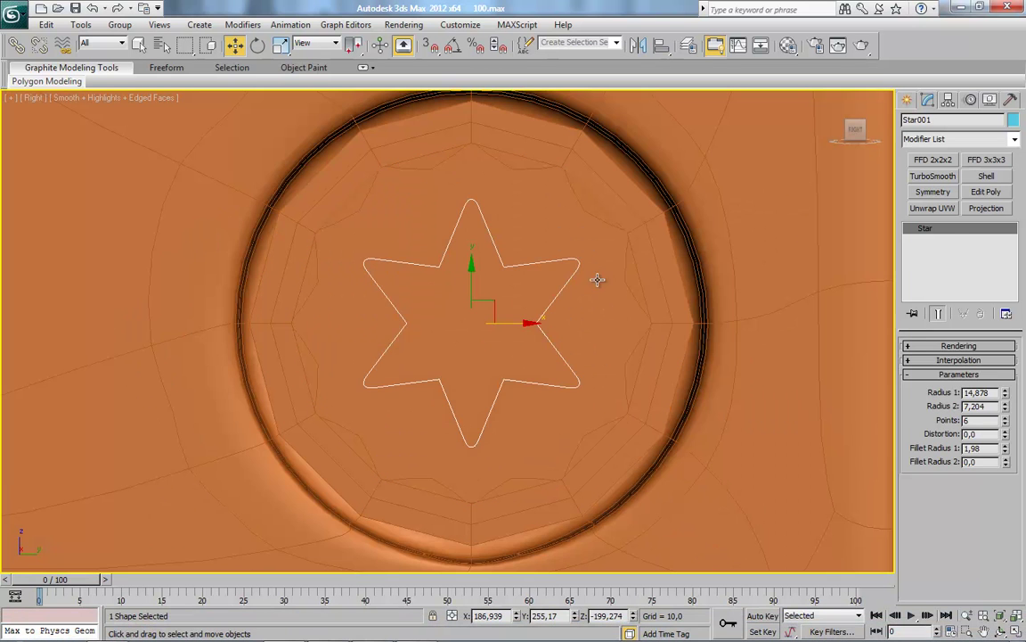
left_click(626, 304)
right_click(621, 301)
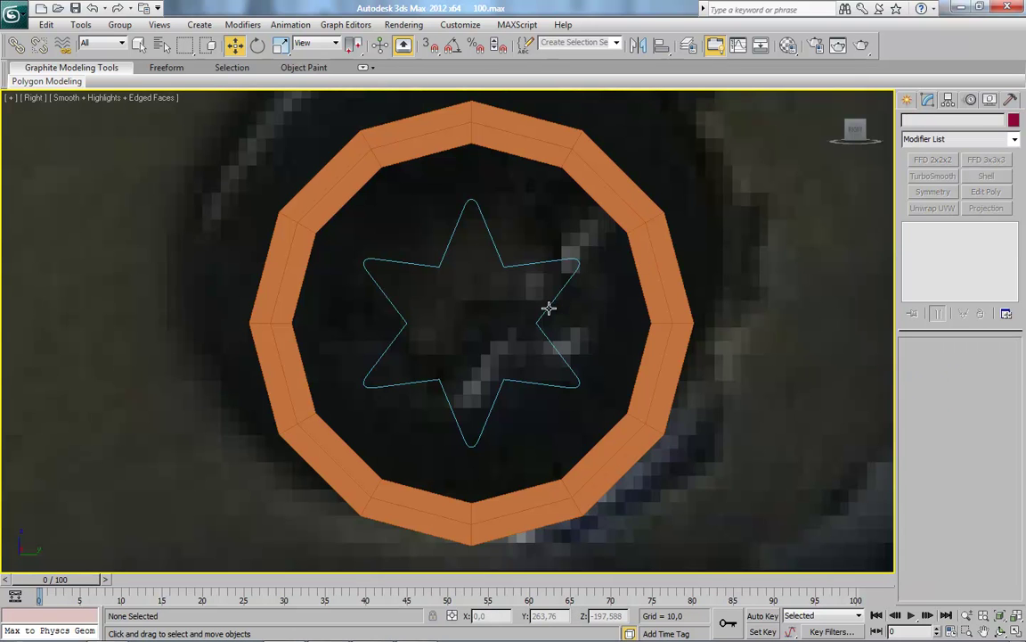
left_click(548, 308)
right_click(525, 263)
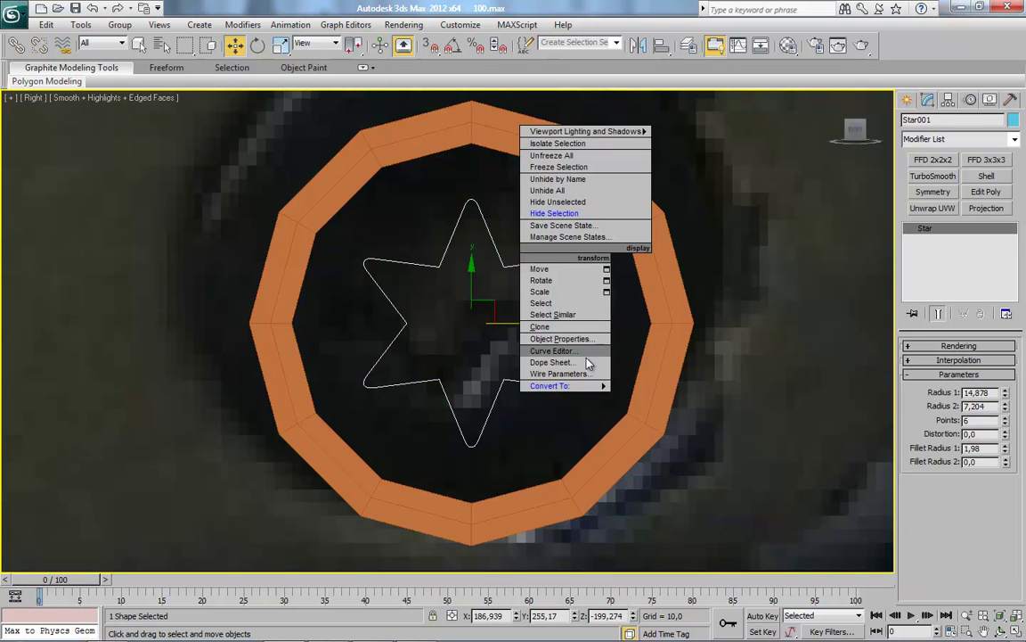
left_click(624, 421)
key("ctrl+z")
mouse_move(601, 348)
middle_mouse_down("alt")
mouse_move(577, 389)
mouse_move(561, 392)
mouse_move(721, 324)
middle_mouse_up("alt")
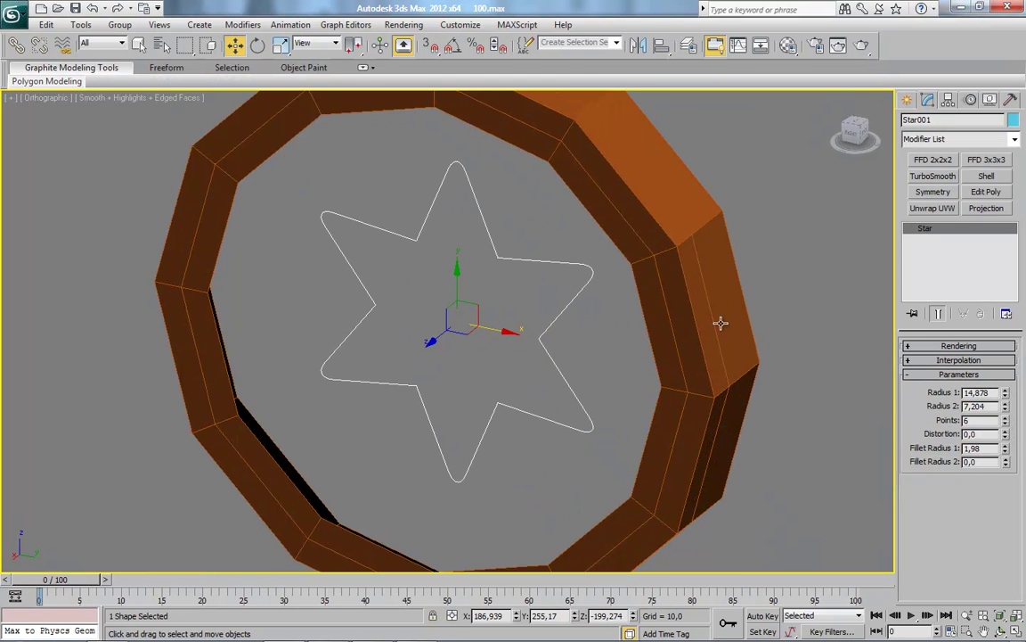
right_click(552, 298)
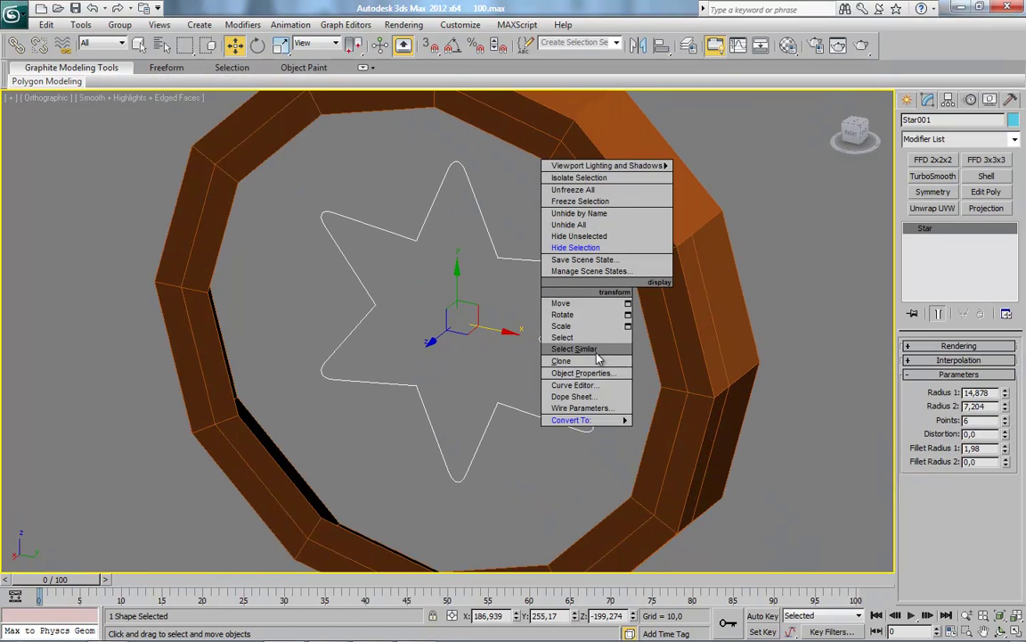
left_click(651, 442)
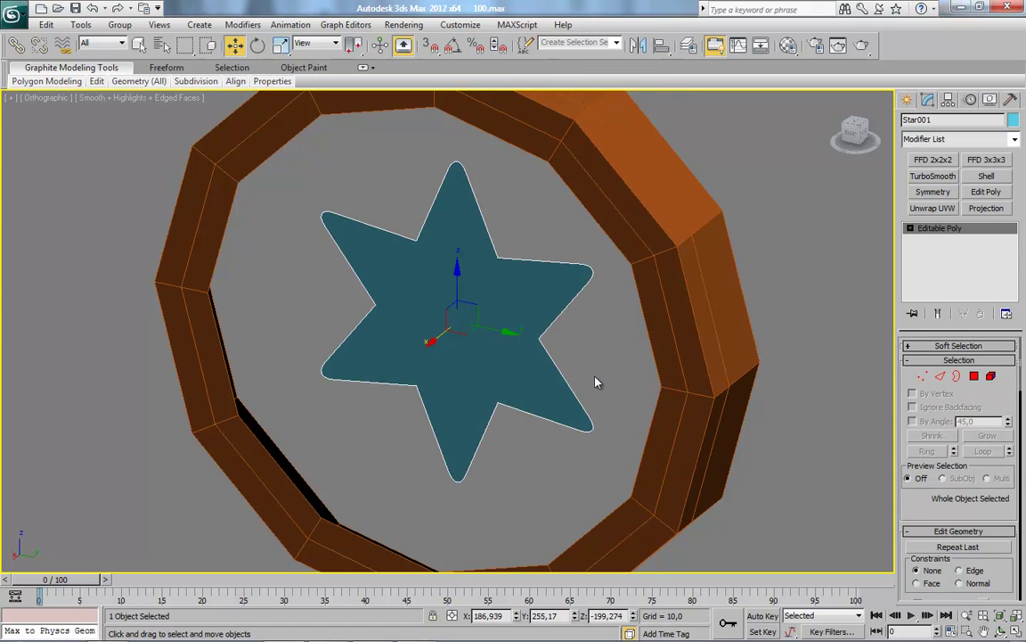
middle_click_drag(596, 381, 596, 385, "alt")
Zoom in and select the vertices at one rounded star tip.
key("1")
scroll(596, 393, "up", 2)
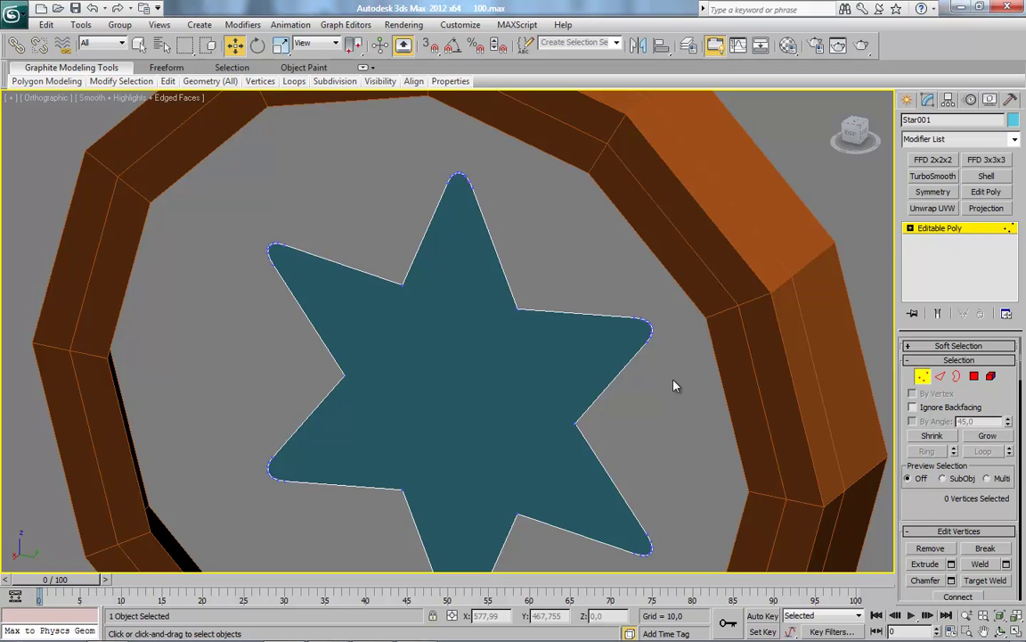
scroll(596, 302, "up", 2)
scroll(596, 394, "up", 3)
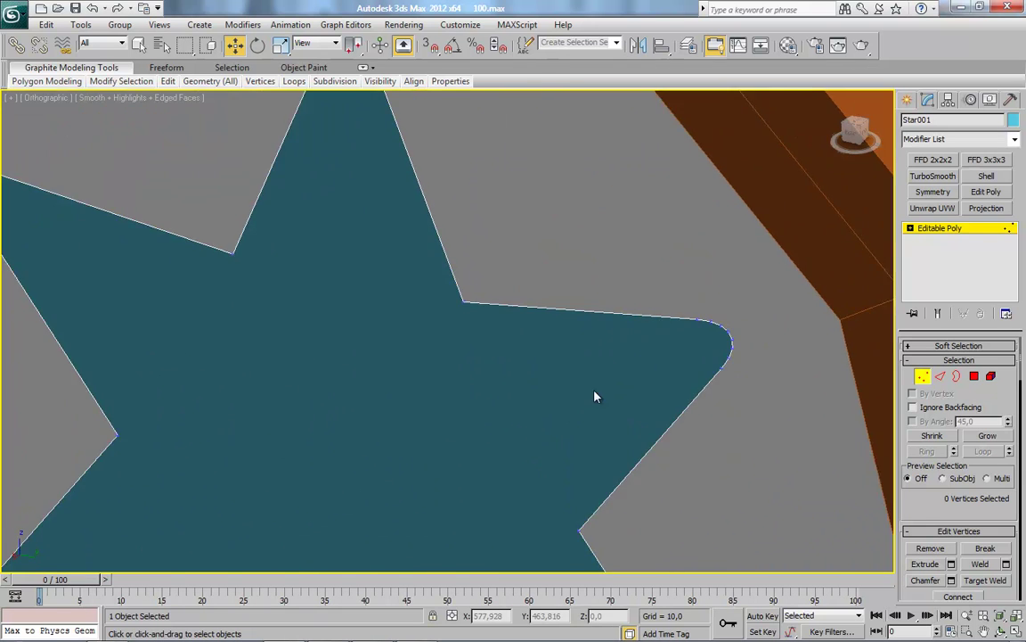
scroll(560, 394, "up", 3)
left_click(700, 318)
left_click(737, 339, "ctrl")
left_click(753, 381, "ctrl")
middle_click_drag(753, 382, 794, 397, "alt")
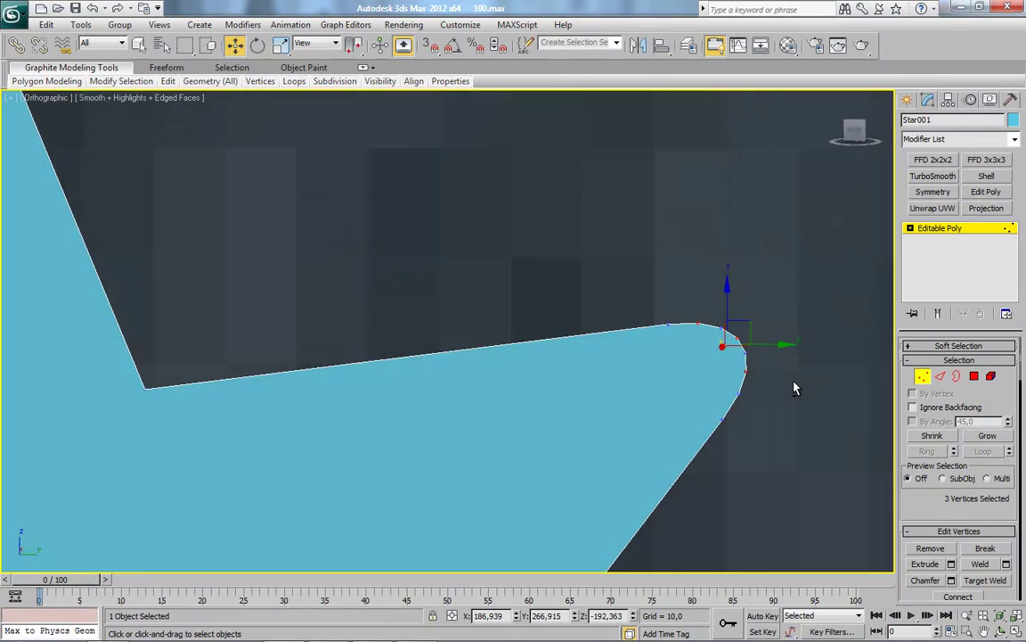
left_click(791, 397)
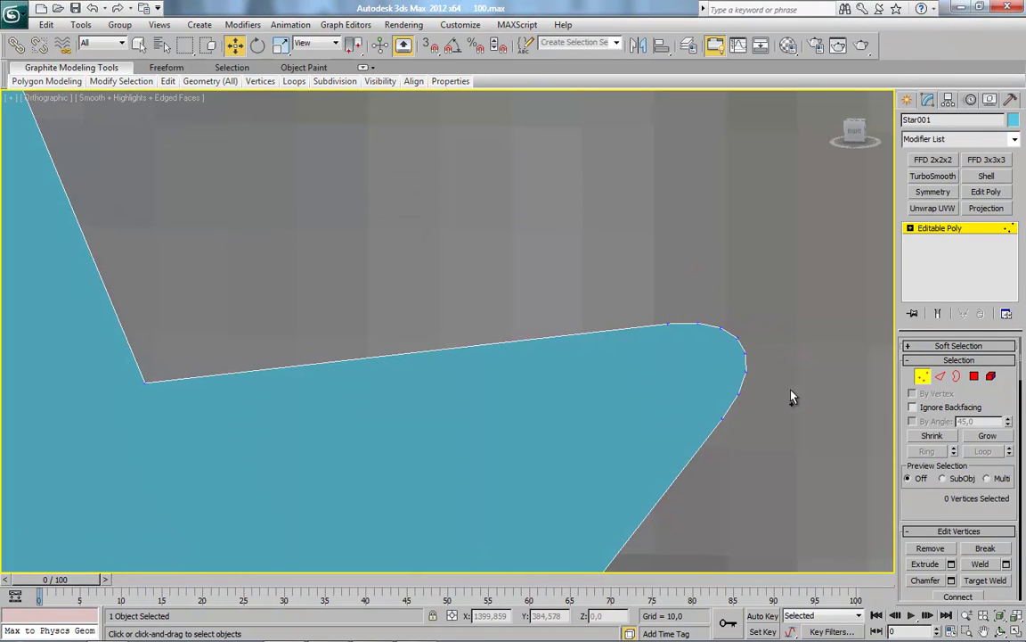
left_click(741, 394)
left_click(697, 322, "ctrl")
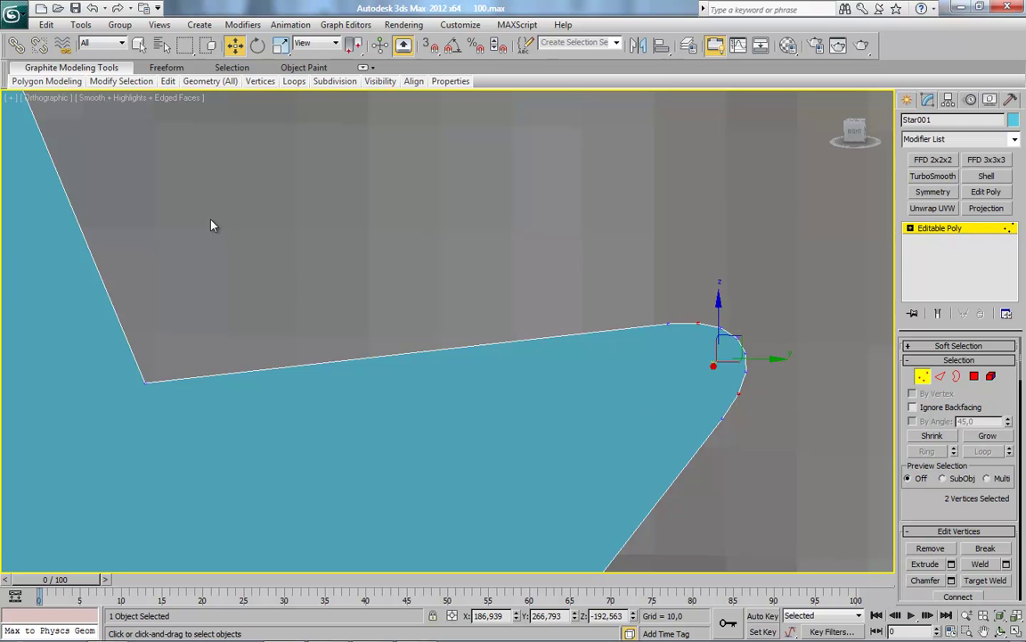
Orbit around the star tip to inspect it, then clear the vertex selection.
mouse_move(208, 227)
middle_mouse_down("alt")
mouse_move(525, 408)
mouse_move(466, 373)
middle_mouse_up("alt")
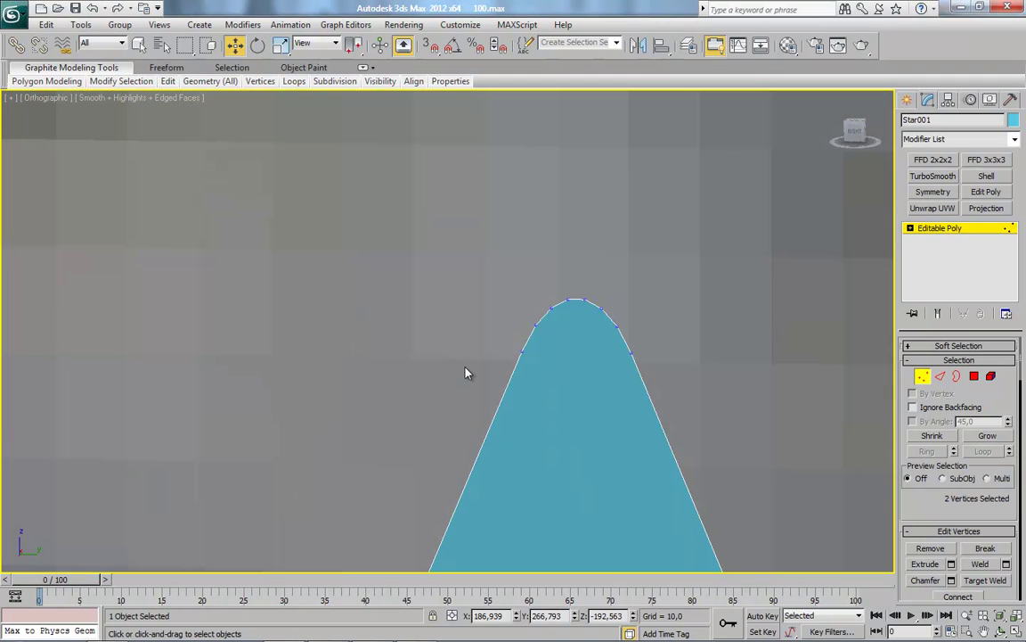
left_click_drag(589, 338, 557, 419, "ctrl")
mouse_move(557, 418)
middle_mouse_down("alt")
mouse_move(369, 488)
mouse_move(516, 317)
middle_mouse_up("alt")
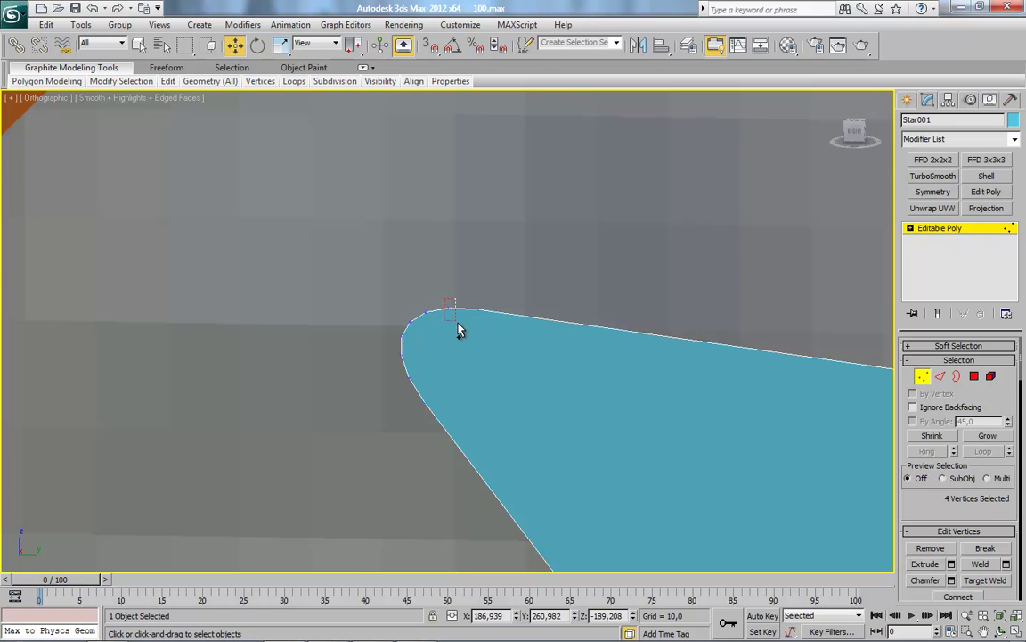
mouse_move(580, 489)
middle_mouse_down("alt")
mouse_move(516, 474)
mouse_move(507, 277)
mouse_move(347, 271)
middle_mouse_up("alt")
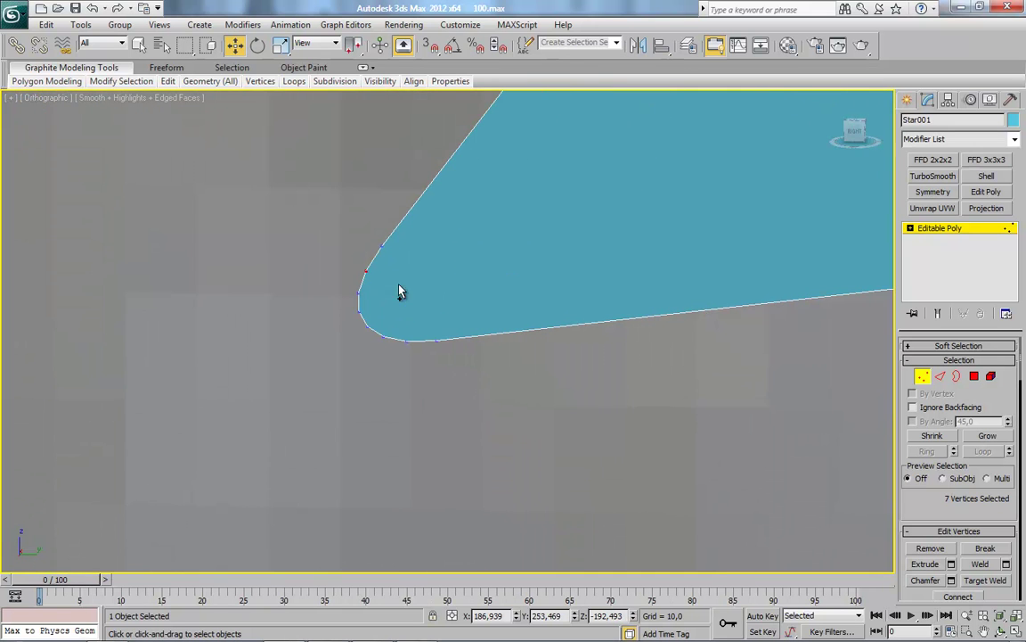
mouse_move(722, 399)
middle_mouse_down("alt")
mouse_move(591, 360)
mouse_move(419, 268)
mouse_move(448, 464)
middle_mouse_up("alt")
mouse_move(773, 399)
middle_mouse_down("alt")
mouse_move(719, 256)
mouse_move(412, 396)
mouse_move(609, 226)
middle_mouse_up("alt")
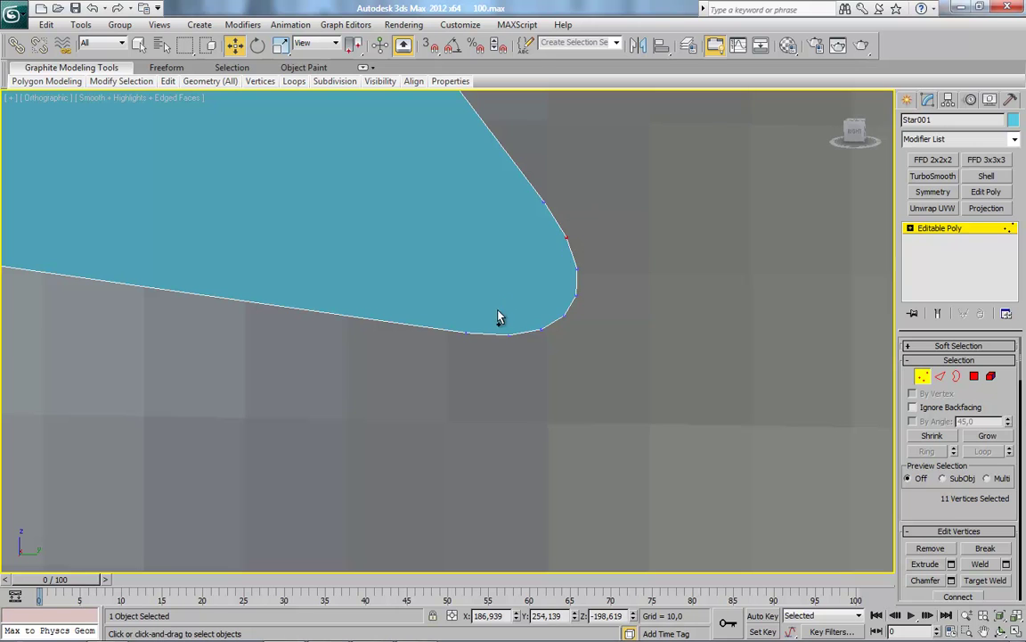
middle_click_drag(490, 378, 462, 287, "alt")
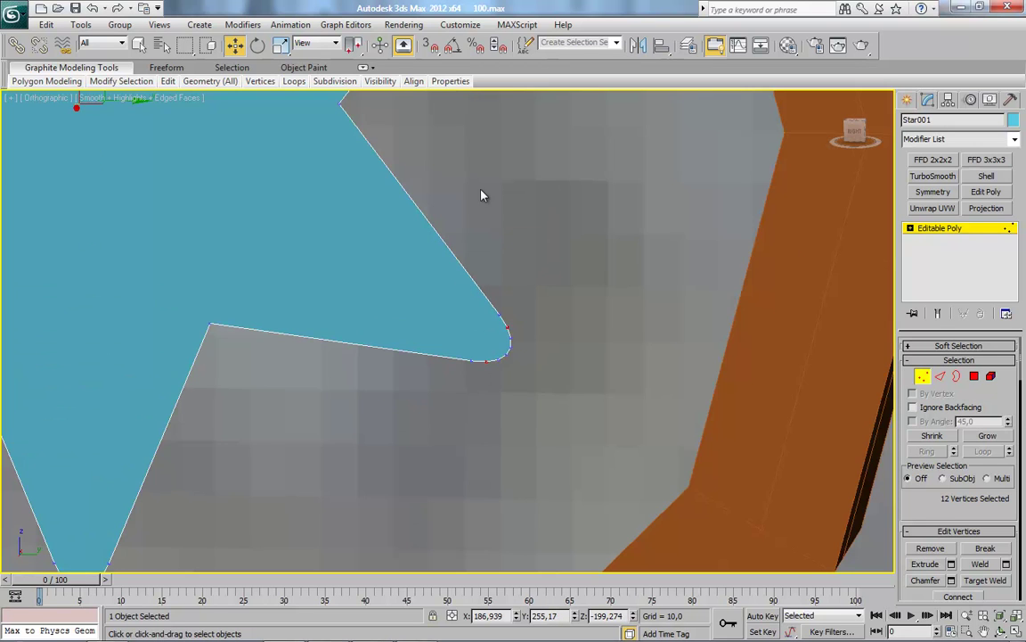
middle_click_drag(482, 194, 515, 457)
left_click(521, 280)
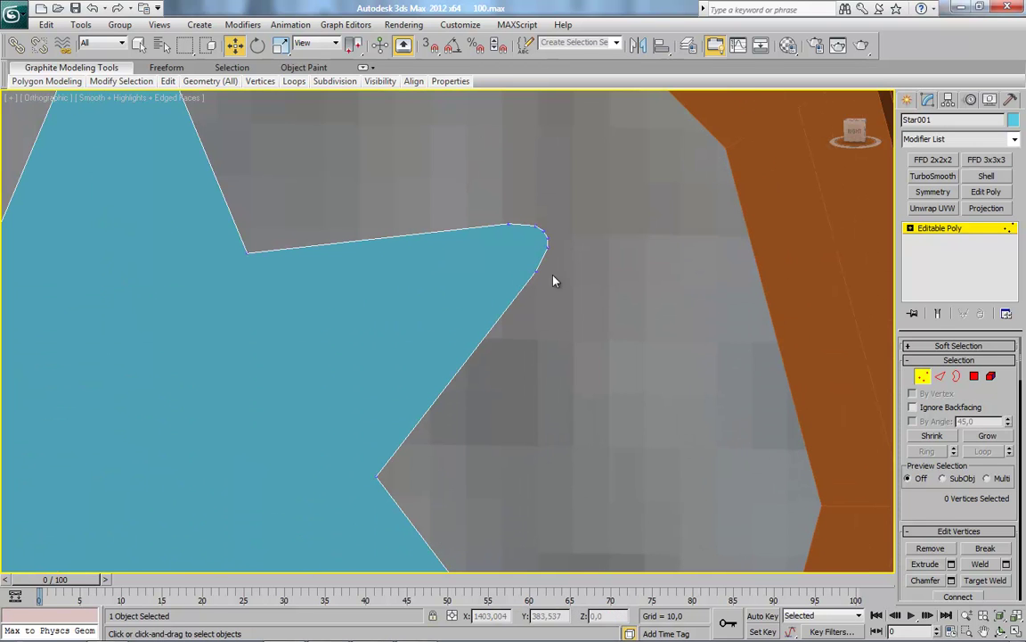
In Edge mode, select the four small rounded edges at the star tip.
left_click(940, 376)
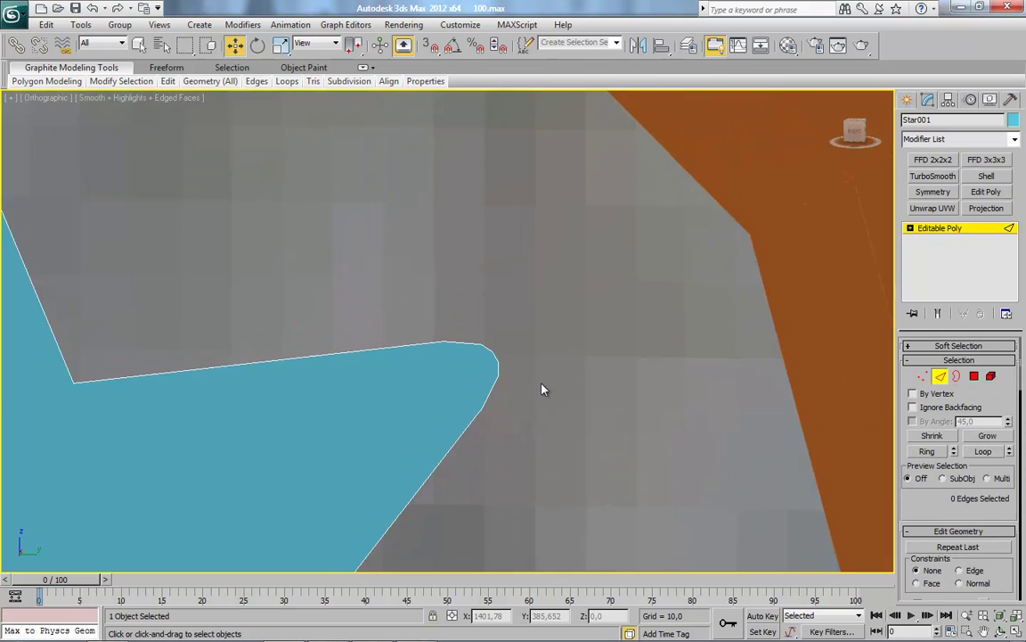
scroll(543, 388, "up", 3)
left_click(546, 385)
scroll(341, 330, "down", 3)
scroll(340, 331, "down", 3)
left_click(392, 242, "ctrl")
scroll(224, 394, "up", 3)
middle_click_drag(224, 394, 509, 375)
scroll(408, 376, "up", 2)
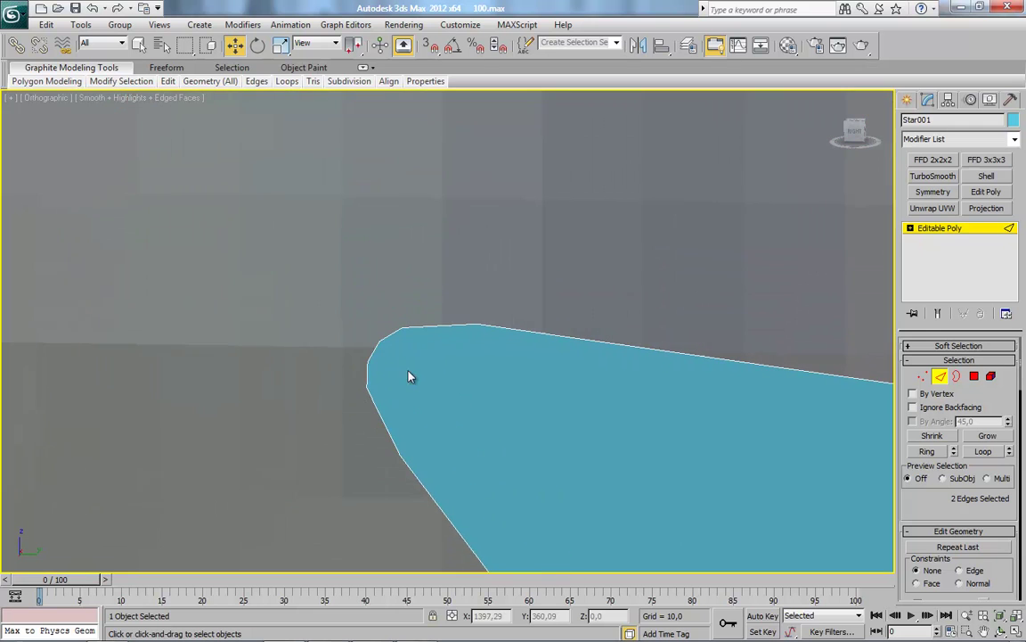
left_click(372, 356, "ctrl")
scroll(439, 389, "down", 2)
scroll(442, 350, "down", 2)
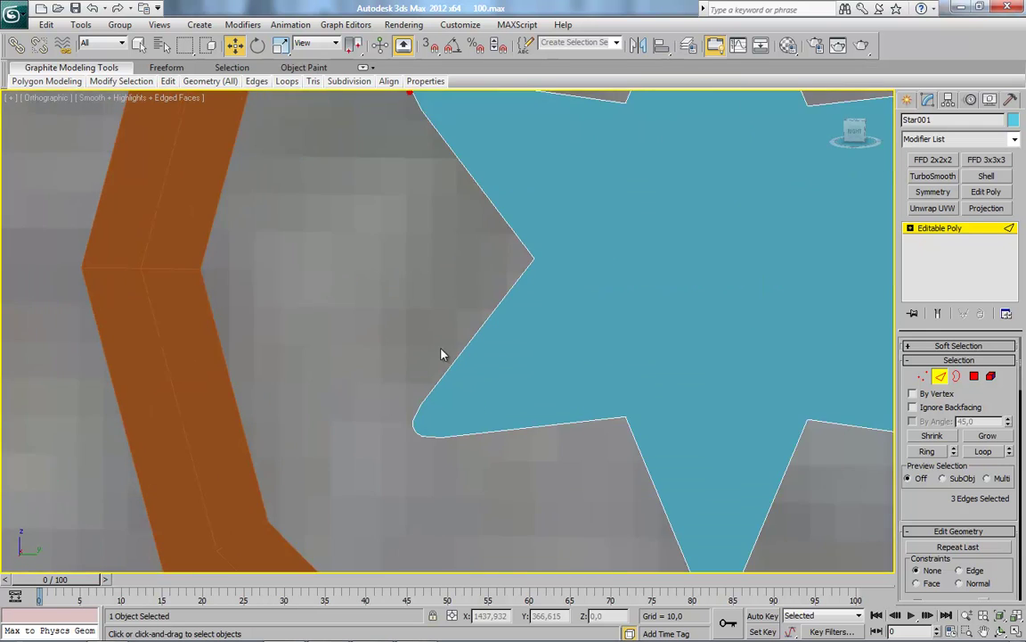
scroll(452, 283, "up", 3)
left_click(423, 210, "ctrl")
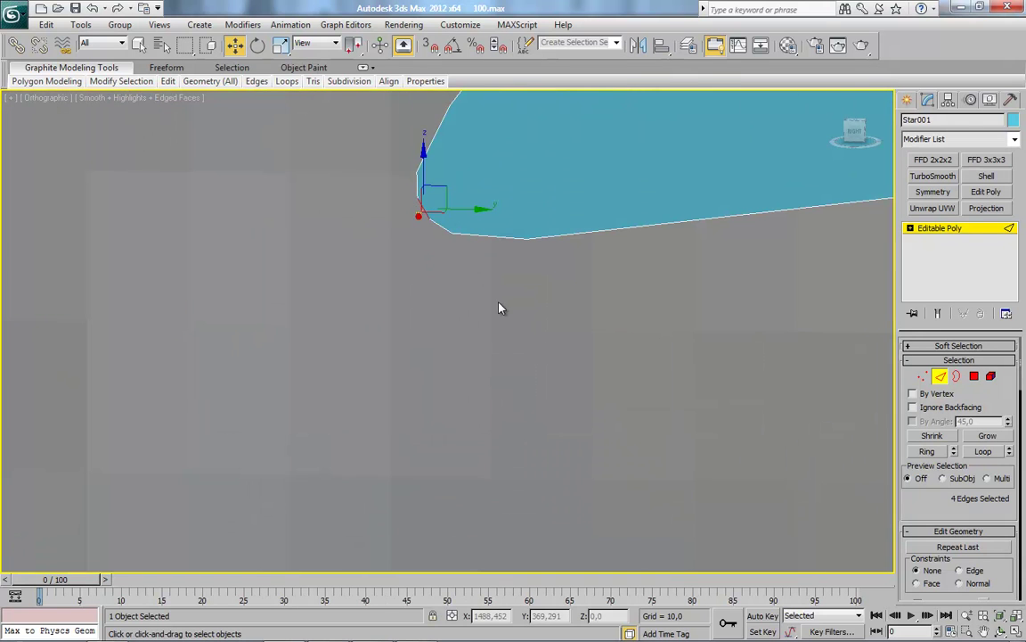
middle_click_drag(754, 367, 245, 218)
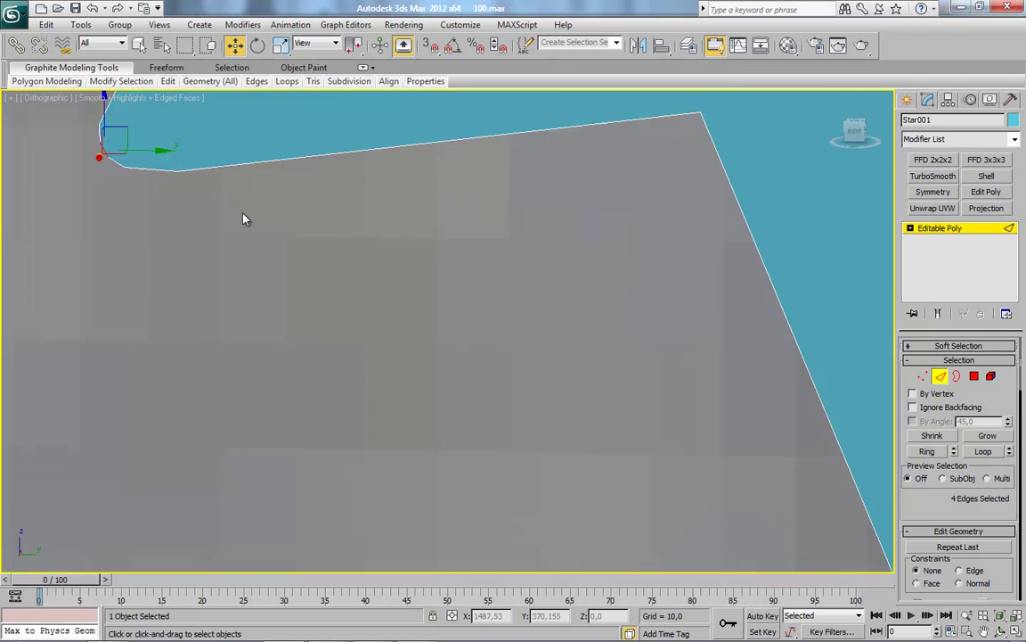
scroll(410, 222, "down", 2)
scroll(344, 217, "up", 2)
Collapse the selected tip edges into a single sharp point.
right_click(426, 190)
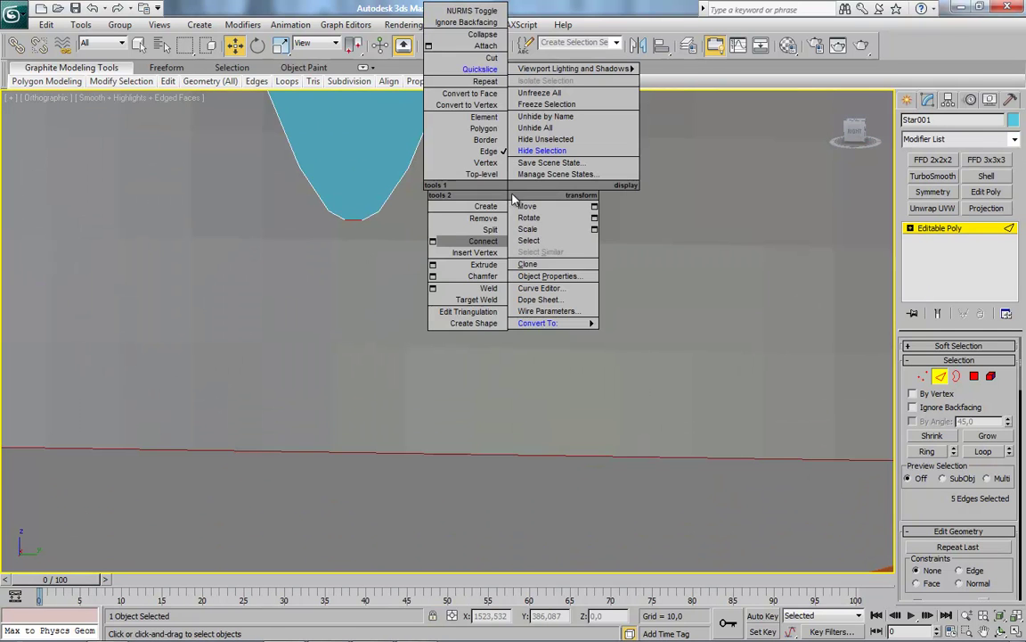
left_click(493, 39)
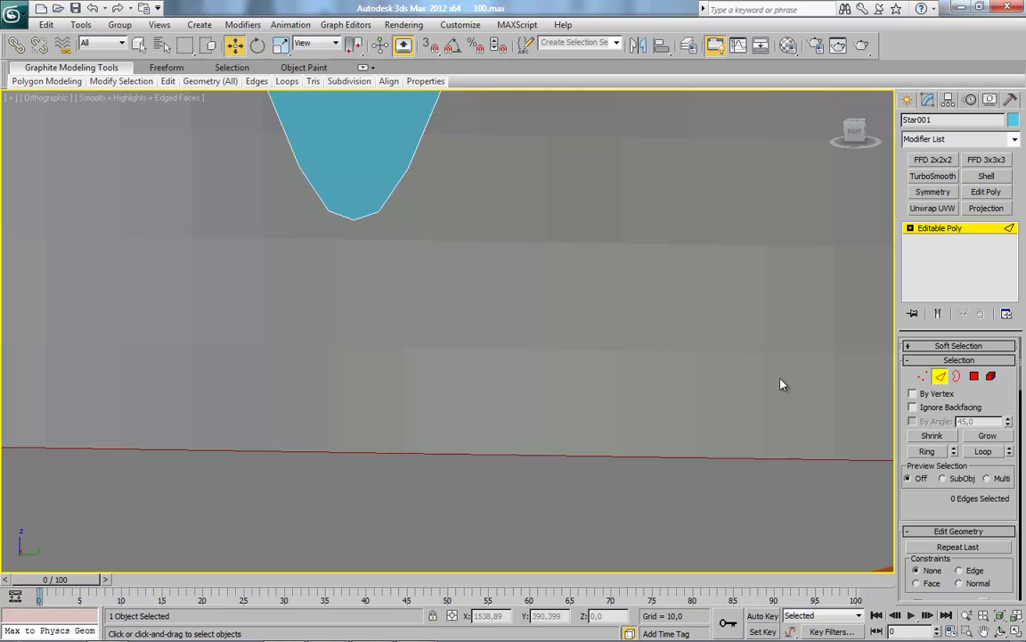
key("1")
scroll(544, 298, "down", 3)
scroll(535, 311, "down", 2)
Read a ring vertex's X position and move the star to X 190,854.
middle_click_drag(527, 323, 634, 349, "alt")
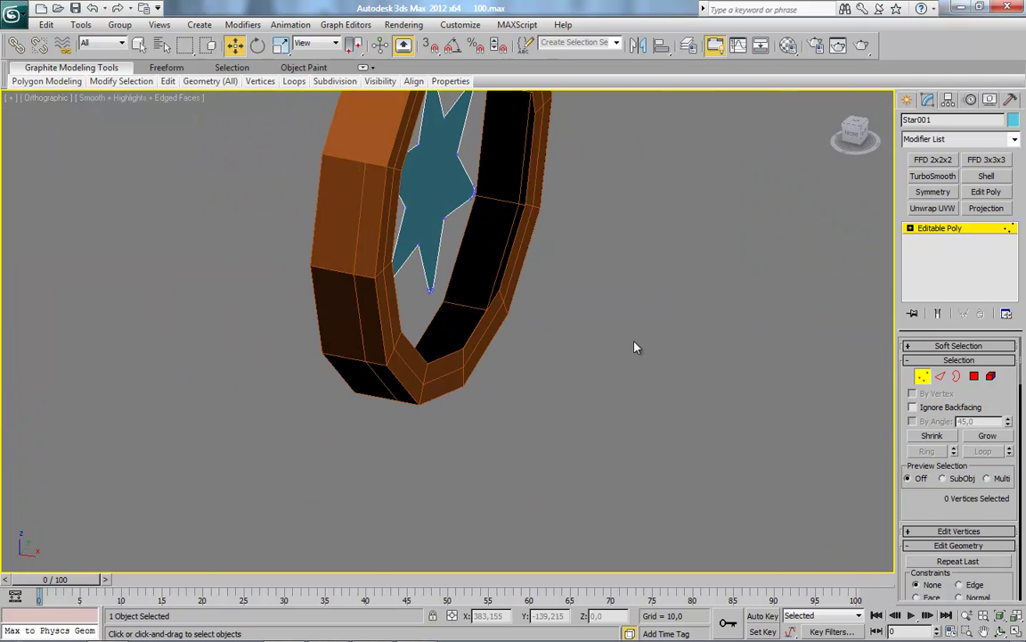
left_click(540, 326)
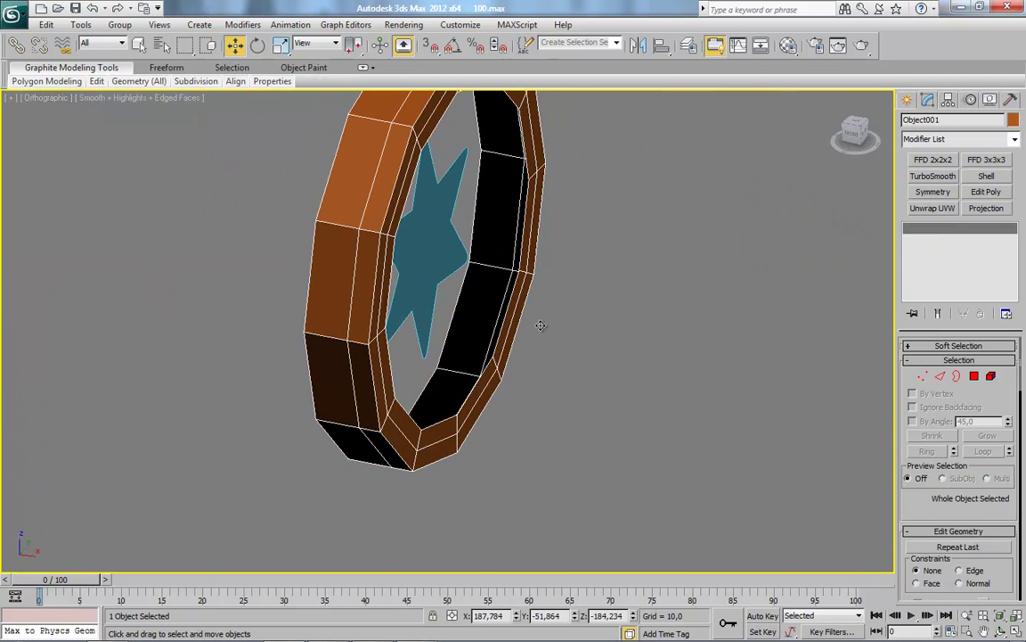
left_click(926, 376)
left_click(493, 358)
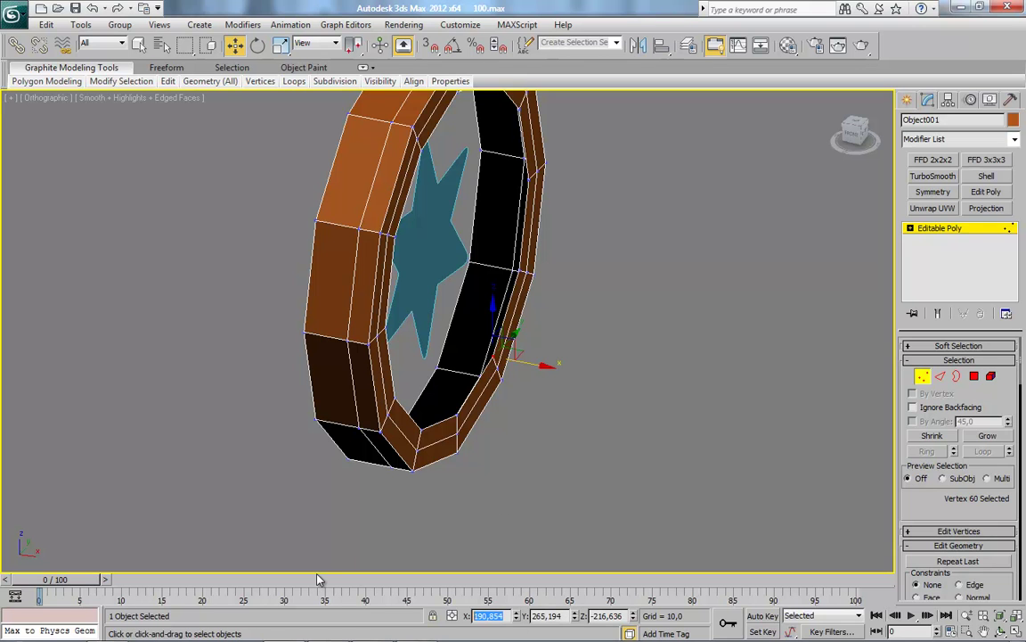
left_click(922, 376)
left_click(419, 238)
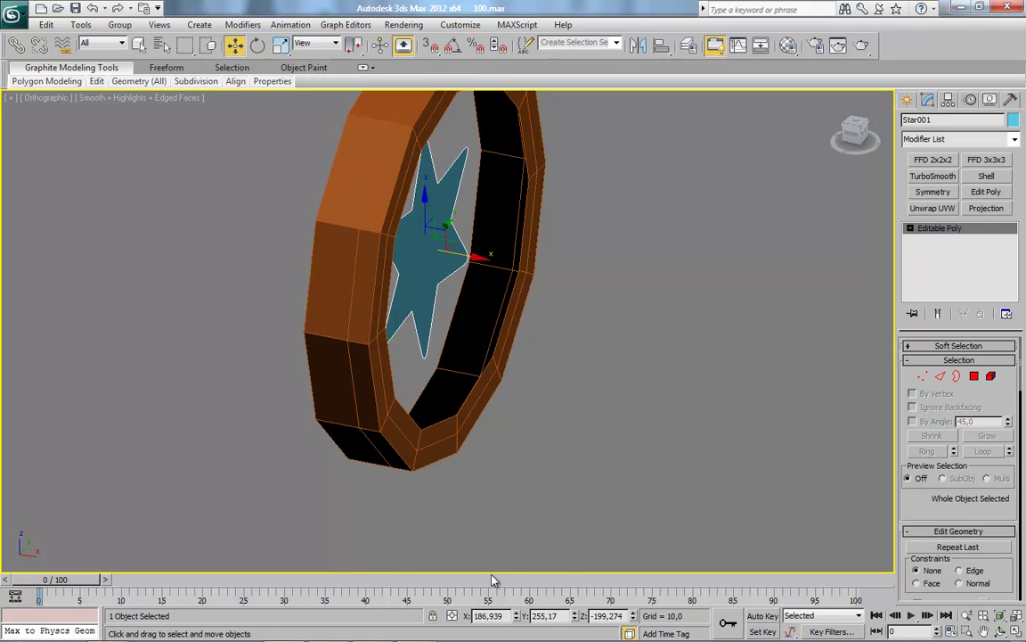
type("190,854")
key("Return")
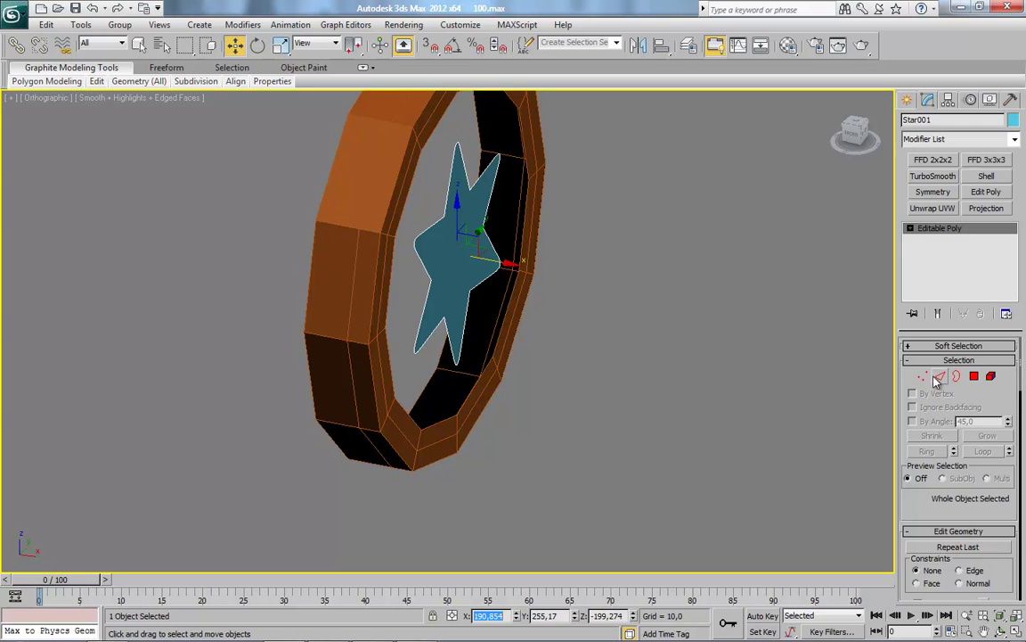
left_click(923, 376)
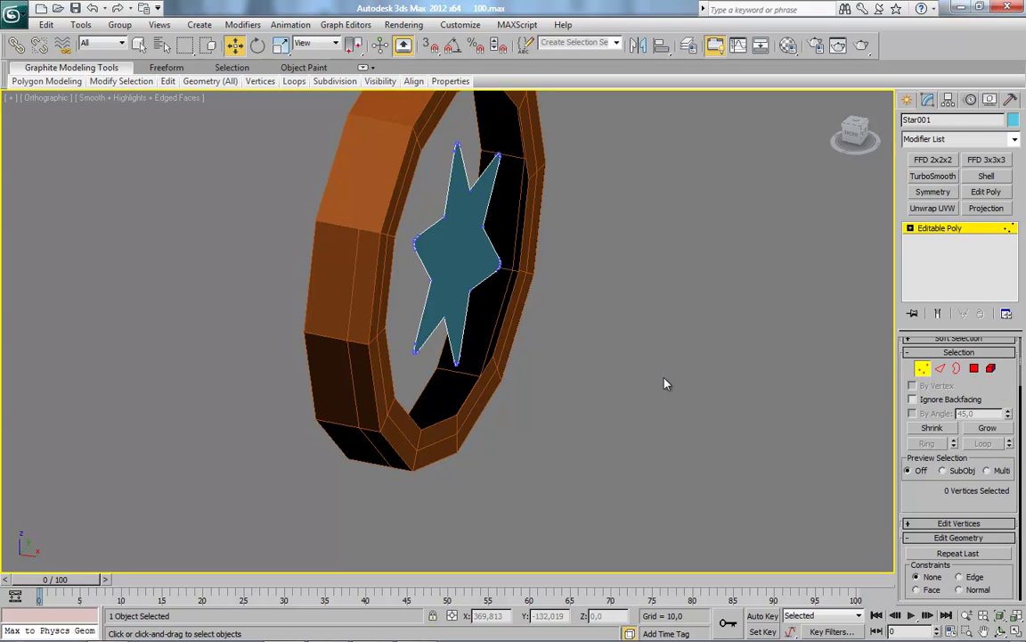
left_click(924, 370)
Attach the star to the ring Object001 and view it from the Right.
left_click(436, 414)
scroll(936, 535, "down", 2)
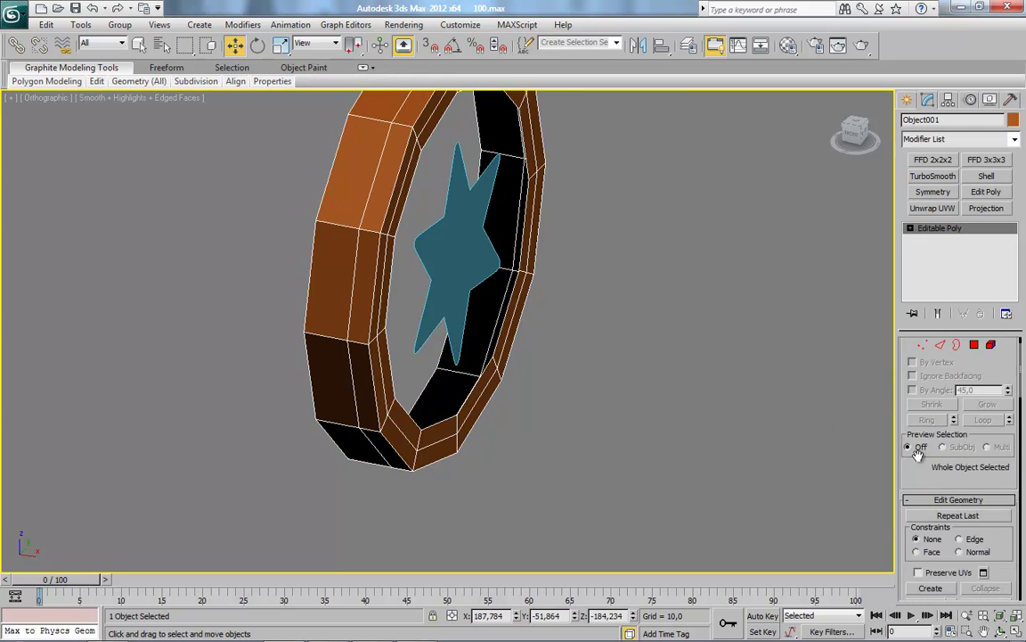
scroll(935, 543, "down", 2)
left_click(926, 546)
left_click(452, 293)
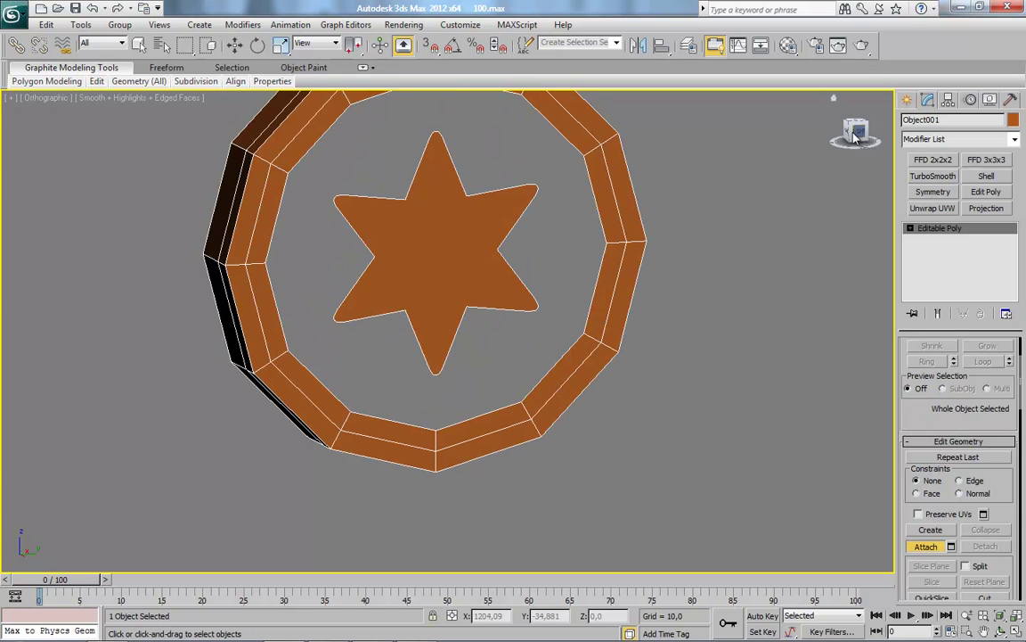
left_click(854, 133)
scroll(549, 343, "up", 2)
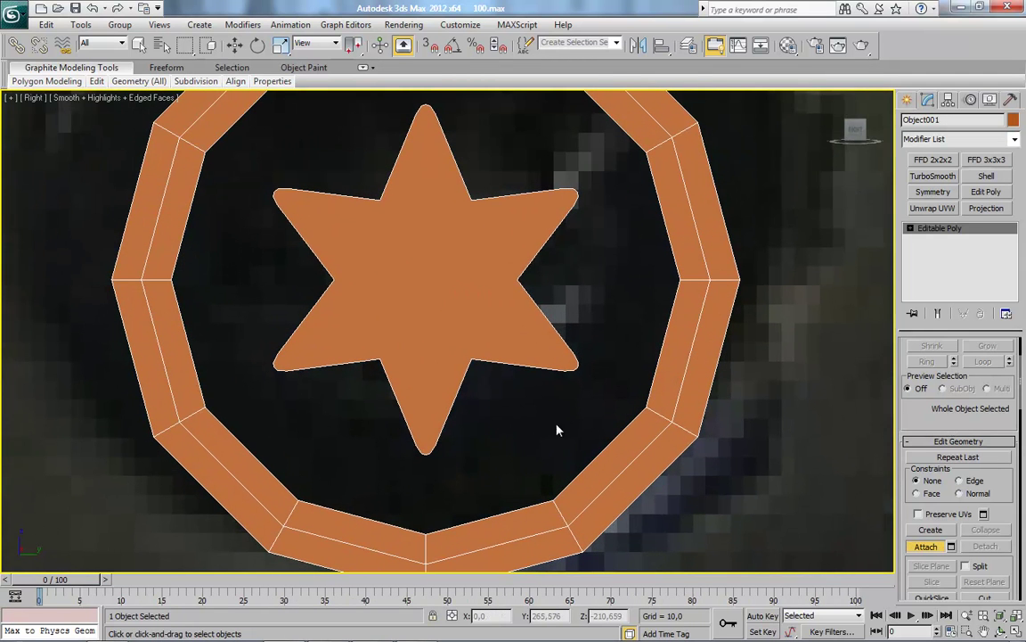
scroll(930, 489, "up", 2)
Scale the star polygon up with Uniform Scale to fill more of the ring.
scroll(939, 428, "up", 2)
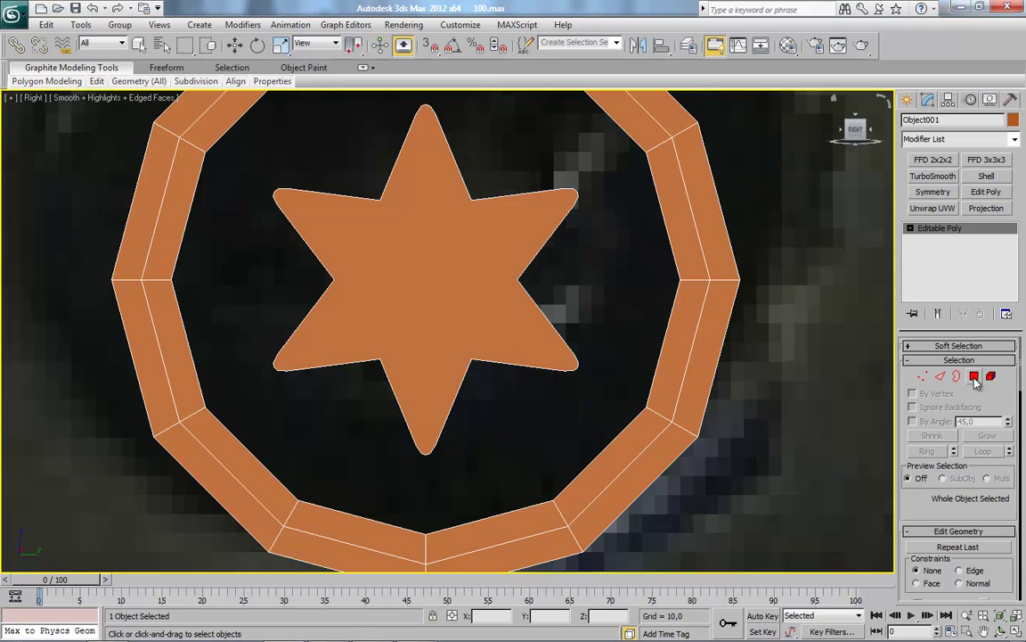
left_click(975, 376)
left_click(334, 211)
left_click(281, 46)
left_click_drag(454, 266, 430, 220)
left_click(234, 45)
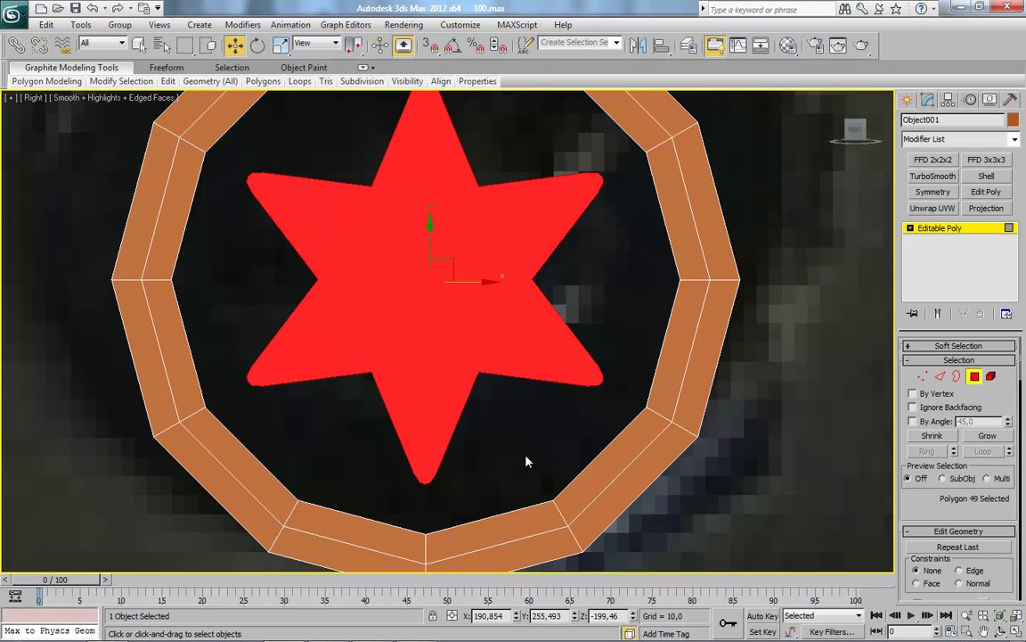
left_click(527, 458)
Restore the Right view and zoom in on the lower ring in vertex mode.
scroll(509, 372, "up", 2)
scroll(552, 360, "up", 2)
scroll(552, 359, "down", 2)
scroll(545, 362, "down", 3)
mouse_move(543, 346)
middle_mouse_down("alt")
mouse_move(579, 428)
mouse_move(600, 380)
middle_mouse_up("alt")
key("shift+z")
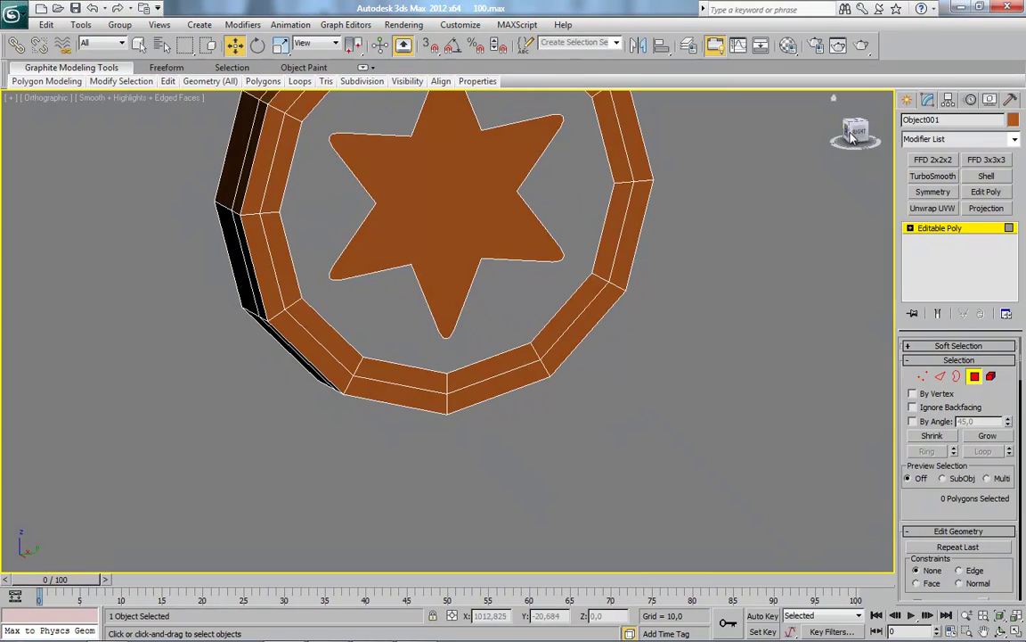
key("shift+z")
key("shift+z")
scroll(688, 407, "up", 3)
scroll(589, 309, "up", 1)
key("1")
scroll(607, 360, "up", 1)
scroll(525, 350, "up", 1)
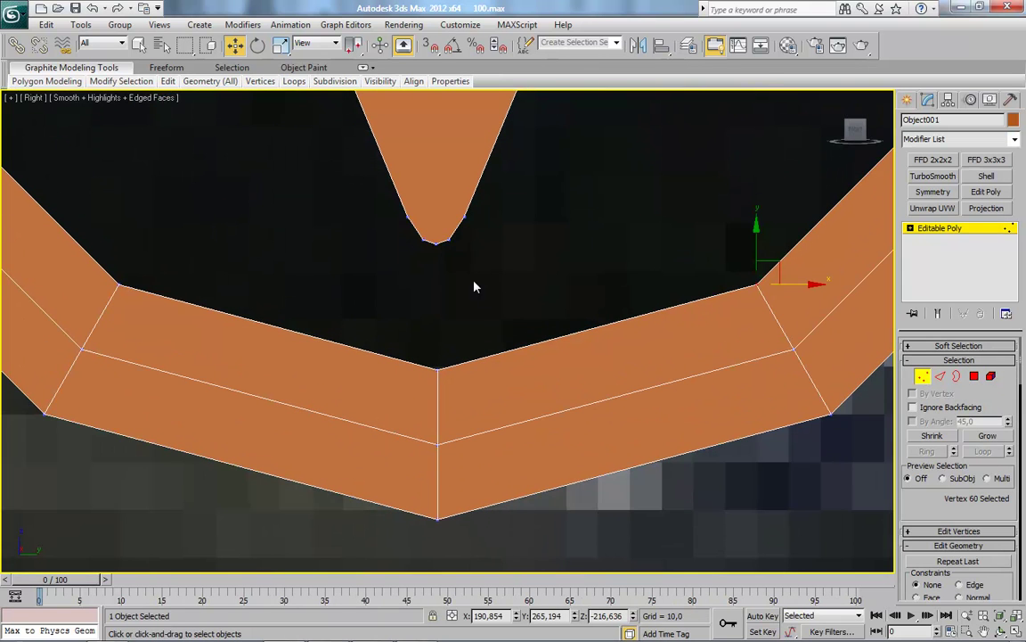
scroll(502, 289, "up", 1)
scroll(502, 318, "up", 1)
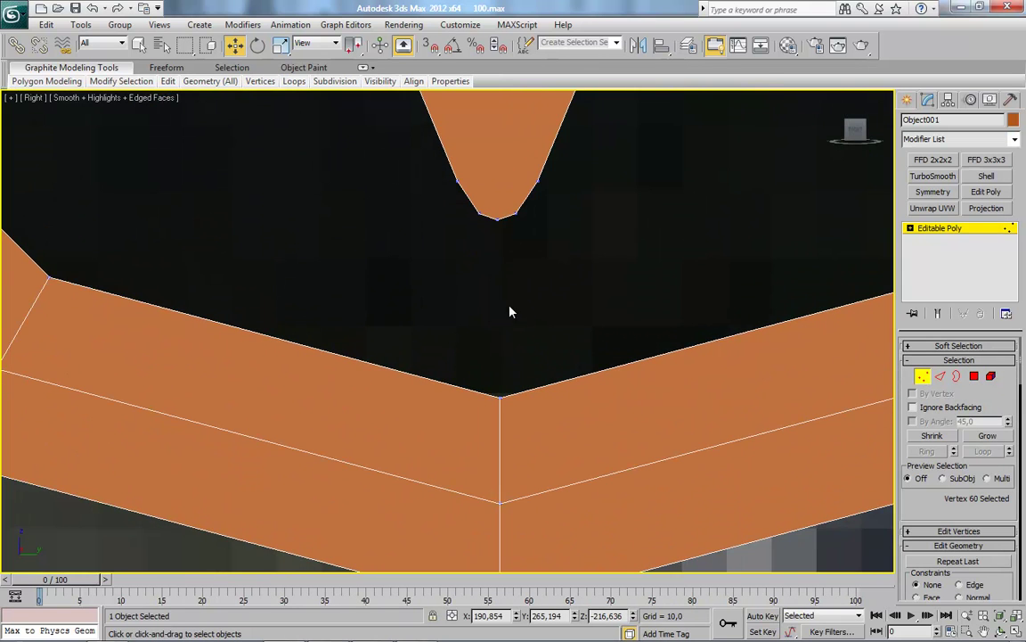
Create a thin triangle polygon snapped from two star-tip vertices to the ring's V notch.
left_click(974, 375)
scroll(931, 530, "down", 5)
left_click(931, 407)
key("s")
left_click(478, 214)
left_click(516, 213)
left_click(500, 396)
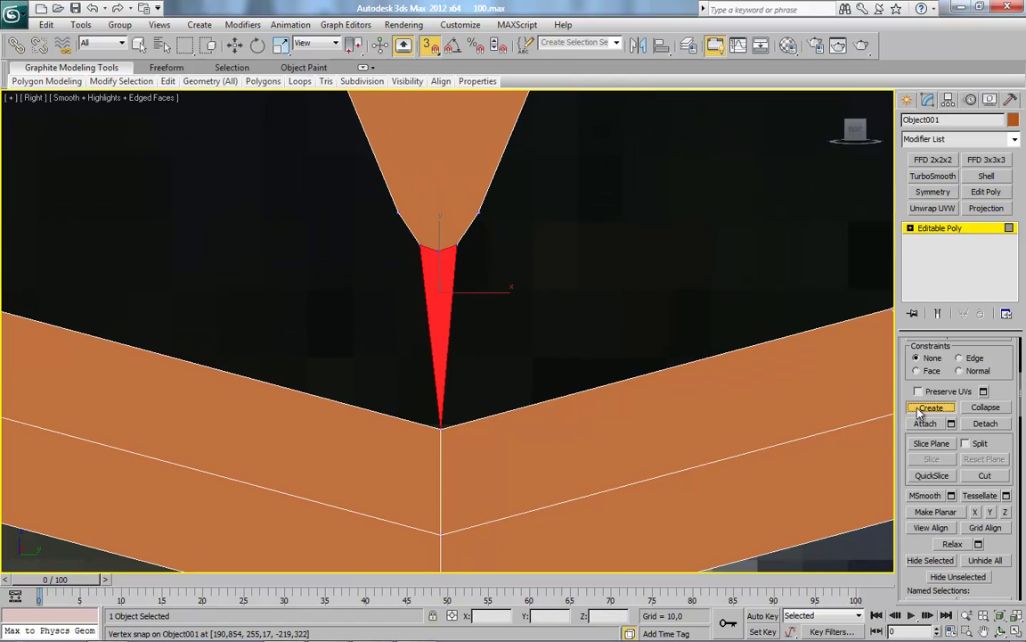
left_click(930, 407)
Cap the open border between the star and the ring to fill the hole.
scroll(944, 410, "up", 3)
scroll(944, 392, "up", 2)
left_click(957, 375)
left_click(659, 371)
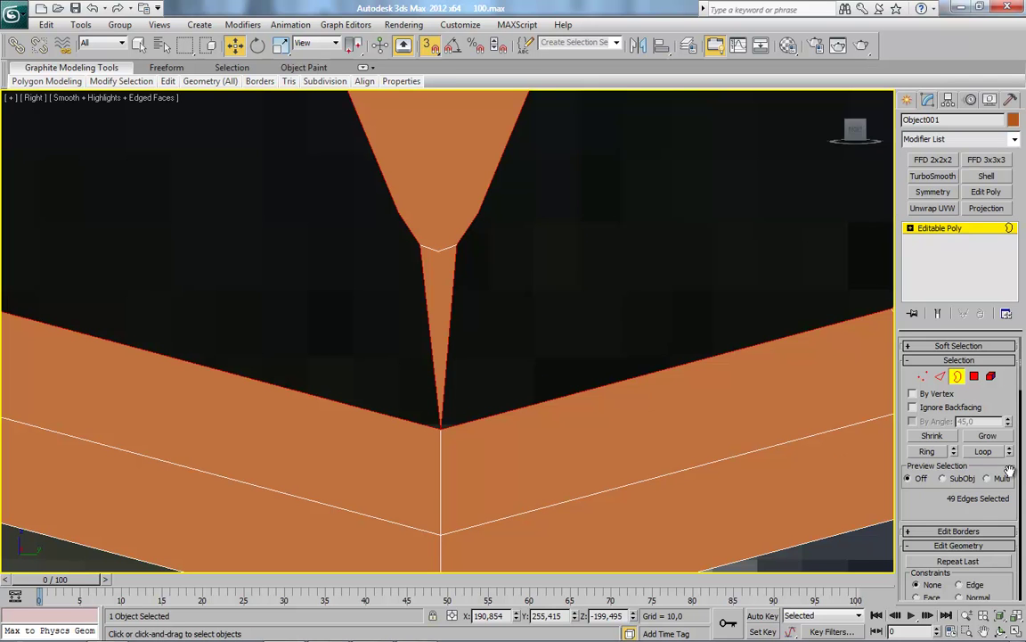
scroll(1007, 481, "down", 3)
scroll(1002, 494, "down", 3)
scroll(998, 508, "down", 3)
scroll(993, 521, "down", 3)
scroll(993, 525, "down", 3)
scroll(993, 526, "down", 2)
scroll(993, 524, "up", 4)
scroll(992, 524, "up", 4)
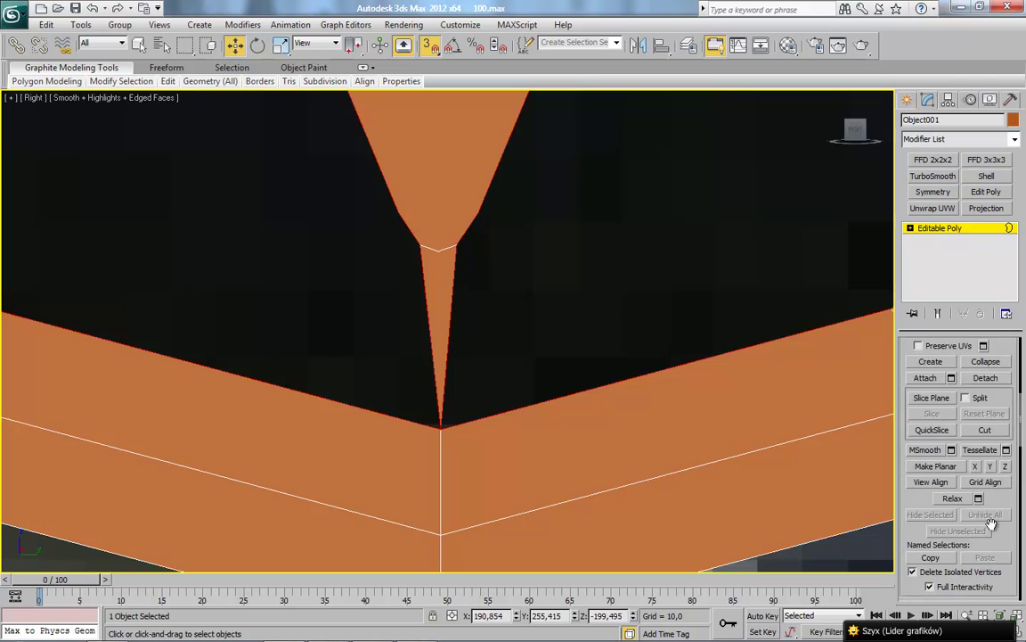
scroll(991, 524, "up", 2)
left_click(957, 359)
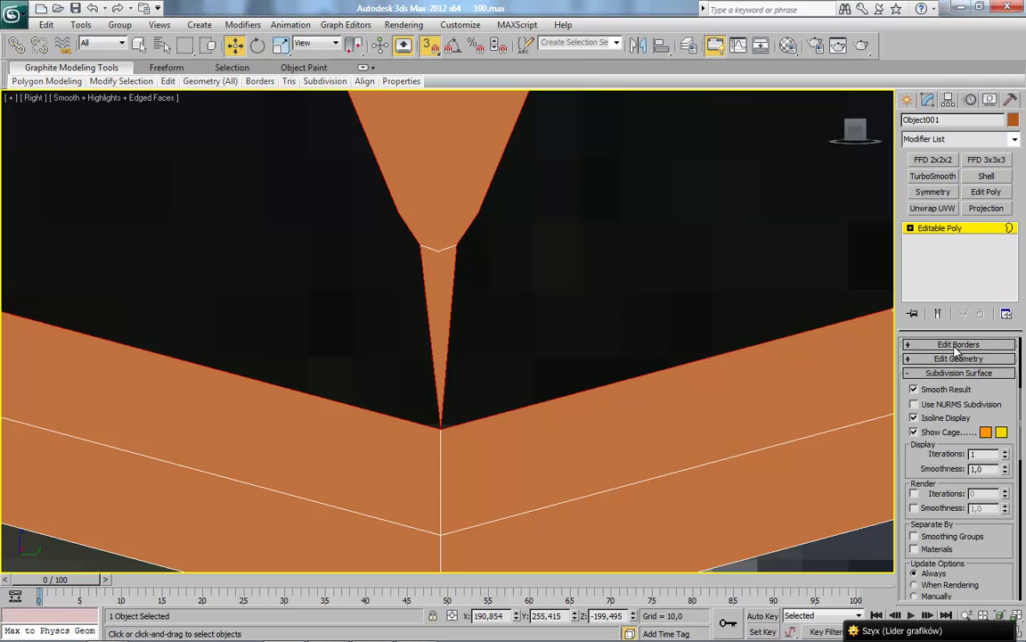
left_click(958, 344)
left_click(985, 377)
scroll(546, 389, "down", 3)
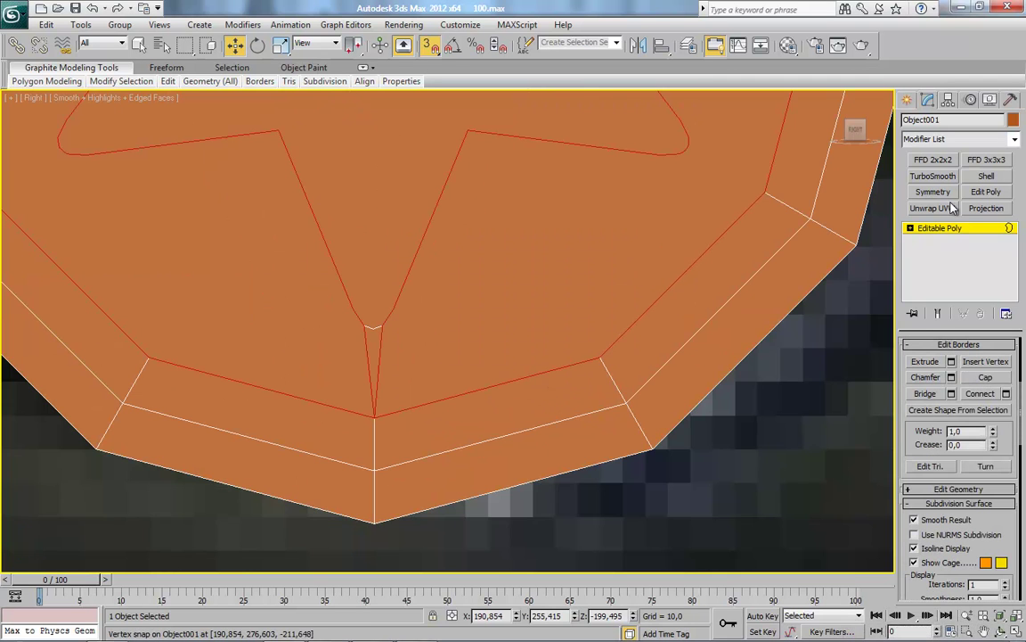
left_click(940, 229)
Select the V-notch vertex and a second vertex to be joined.
left_click(922, 375)
scroll(363, 321, "up", 2)
left_click(405, 310)
scroll(504, 337, "down", 3)
scroll(470, 339, "down", 2)
scroll(464, 330, "up", 2)
left_click(511, 360, "ctrl")
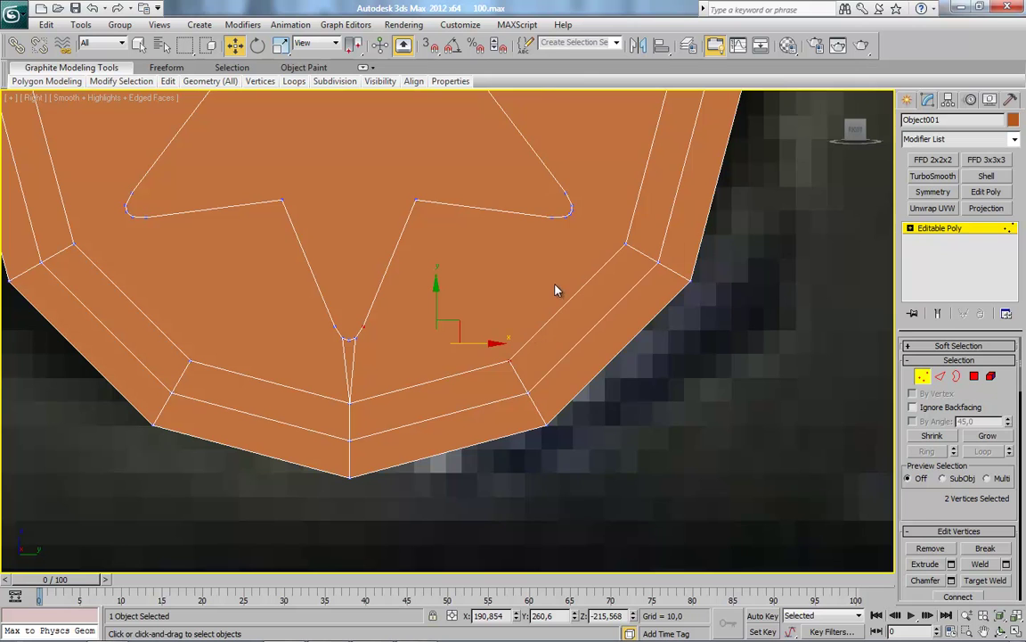
Connect the selected vertex pair, then a star outline vertex to its ring vertex, with new edges.
right_click(550, 343)
left_click(522, 401)
left_click(547, 217)
left_click(511, 360, "ctrl")
right_click(557, 373)
left_click(527, 430)
Collapse the short edge on the star's rounded corner into a single vertex.
left_click(417, 201)
middle_click_drag(583, 279, 500, 344)
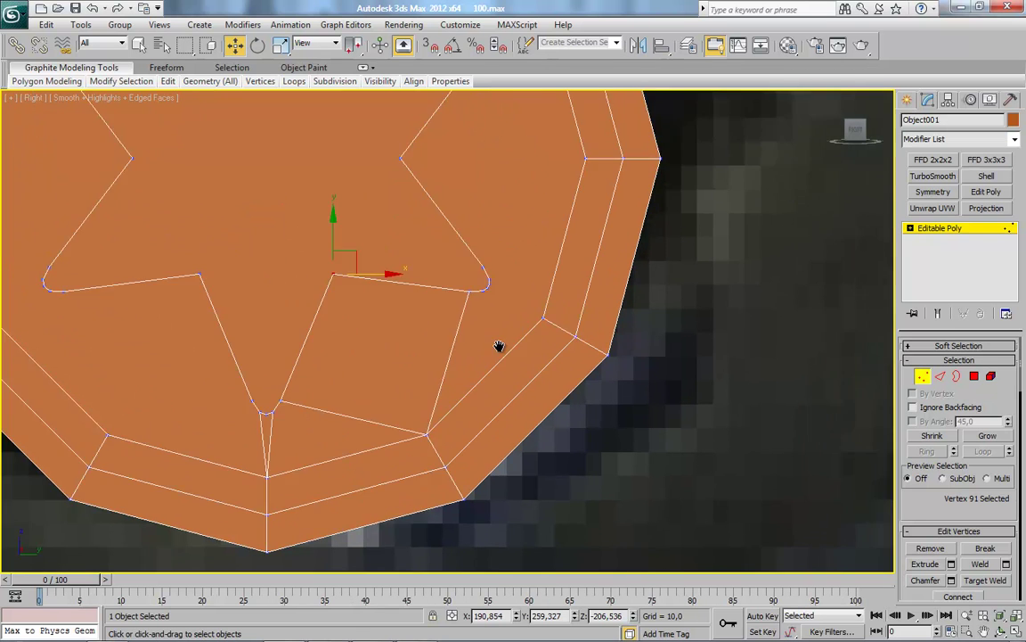
scroll(499, 344, "up", 4)
scroll(470, 361, "up", 3)
scroll(337, 393, "down", 2)
scroll(378, 386, "down", 2)
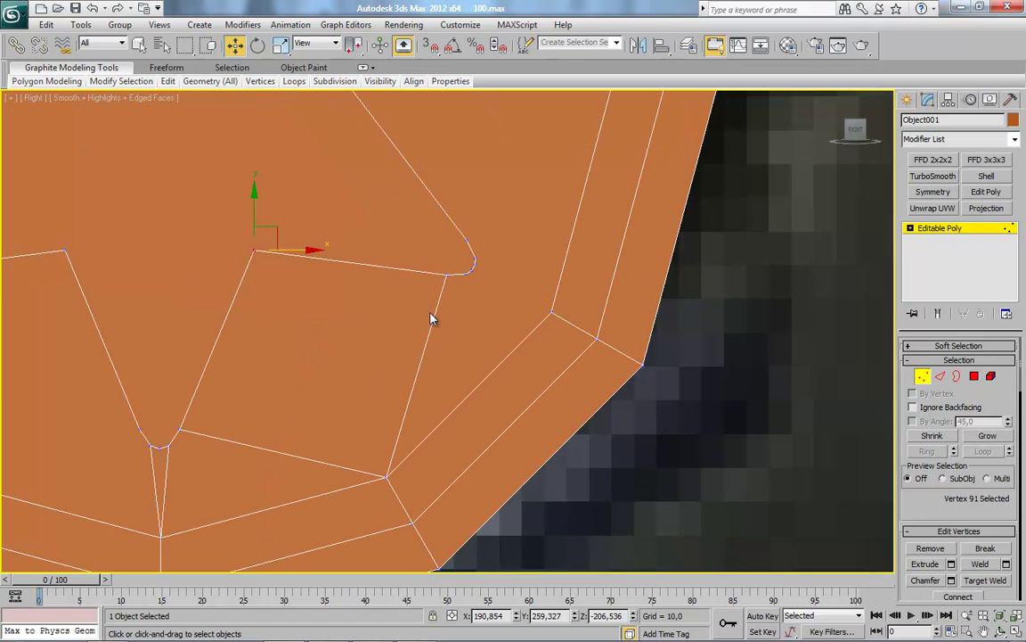
scroll(463, 297, "up", 3)
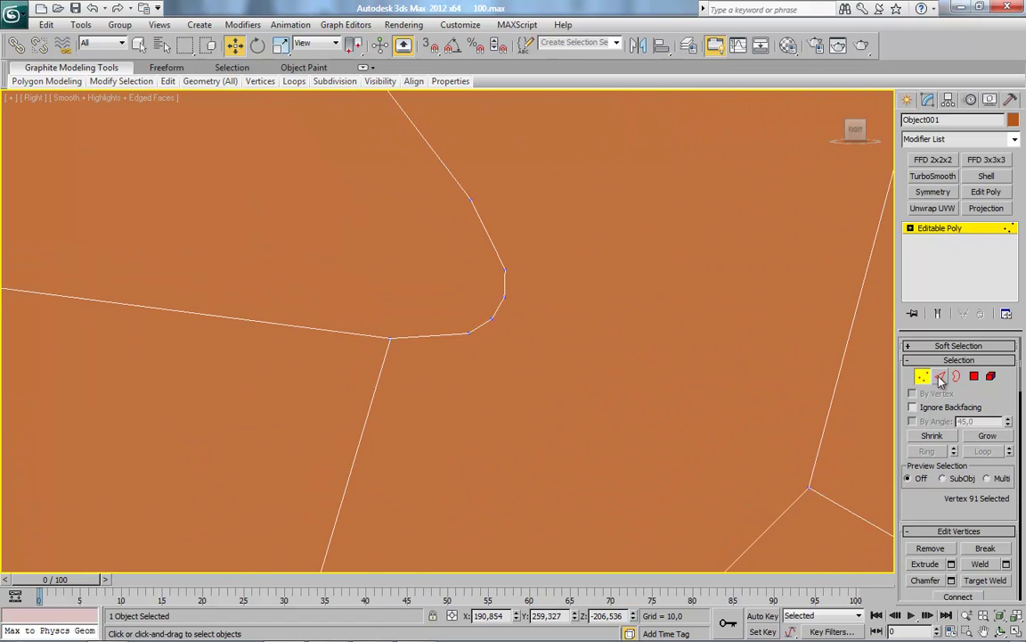
left_click(940, 376)
left_click(502, 303)
right_click(553, 332)
left_click(547, 154)
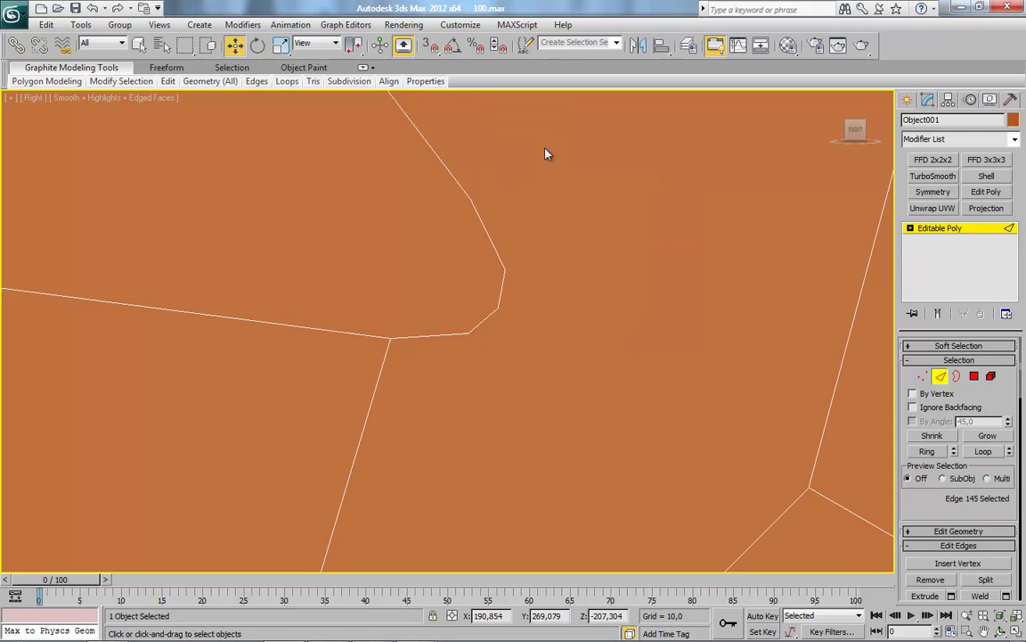
Try deleting a face and connecting corner vertices, then undo that attempt.
left_click(921, 376)
left_click(502, 269, "ctrl")
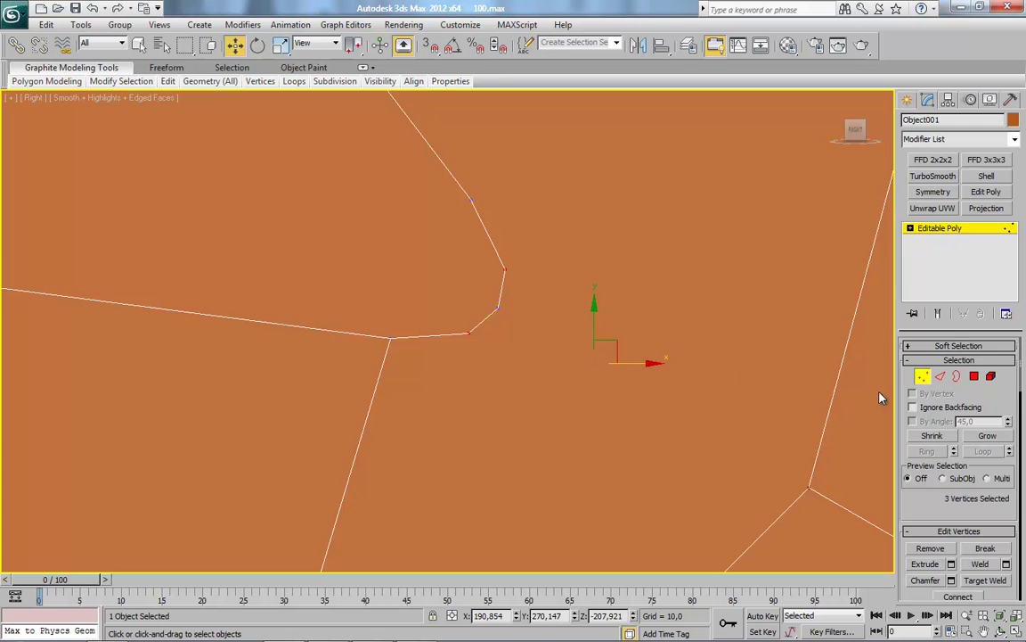
left_click(974, 376, "ctrl")
key("Delete")
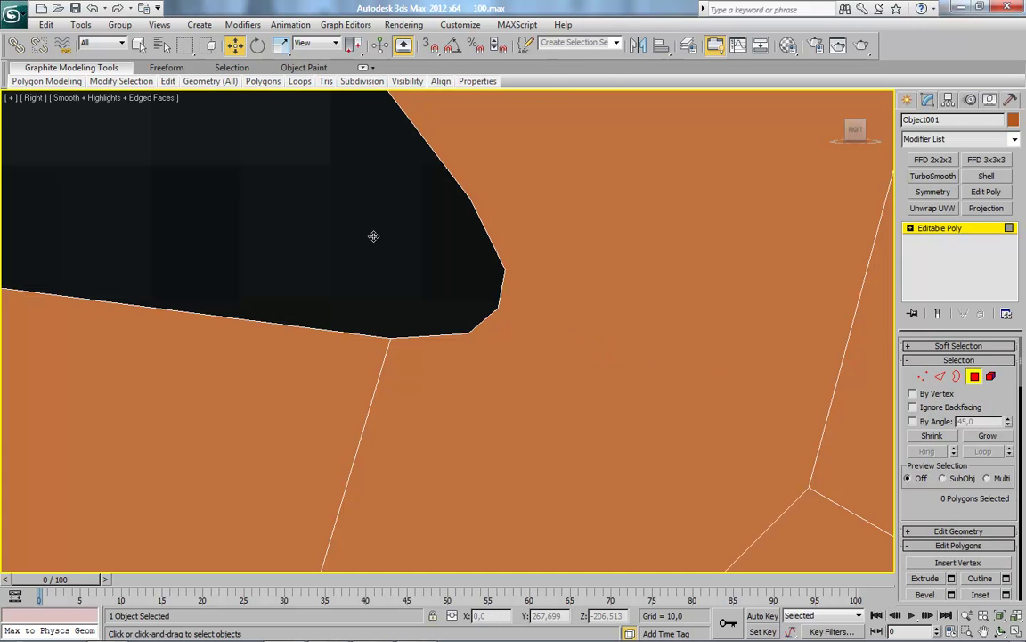
left_click(920, 377)
right_click(614, 338)
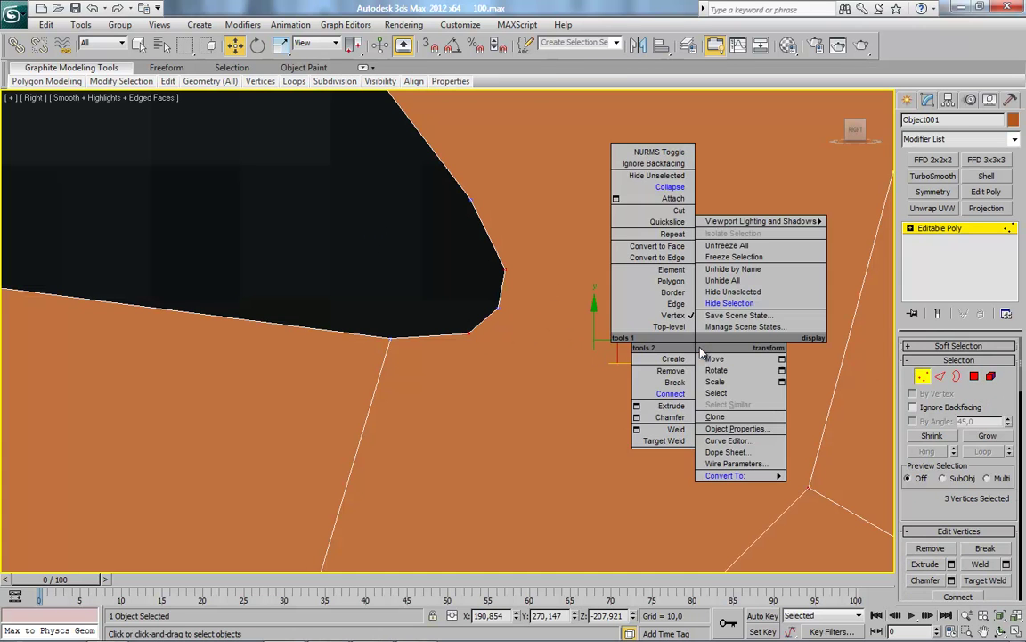
left_click(650, 394)
middle_click_drag(673, 283, 630, 327)
key("ctrl+z")
key("ctrl+z")
Connect star inner-corner vertices to nearby ring vertices with three new edges.
left_click(436, 369)
left_click(776, 526, "ctrl")
right_click(800, 534)
left_click(793, 459)
left_click(470, 308)
left_click(776, 525, "ctrl")
right_click(757, 432)
left_click(730, 459)
middle_click_drag(609, 285, 588, 323)
scroll(588, 322, "down", 5)
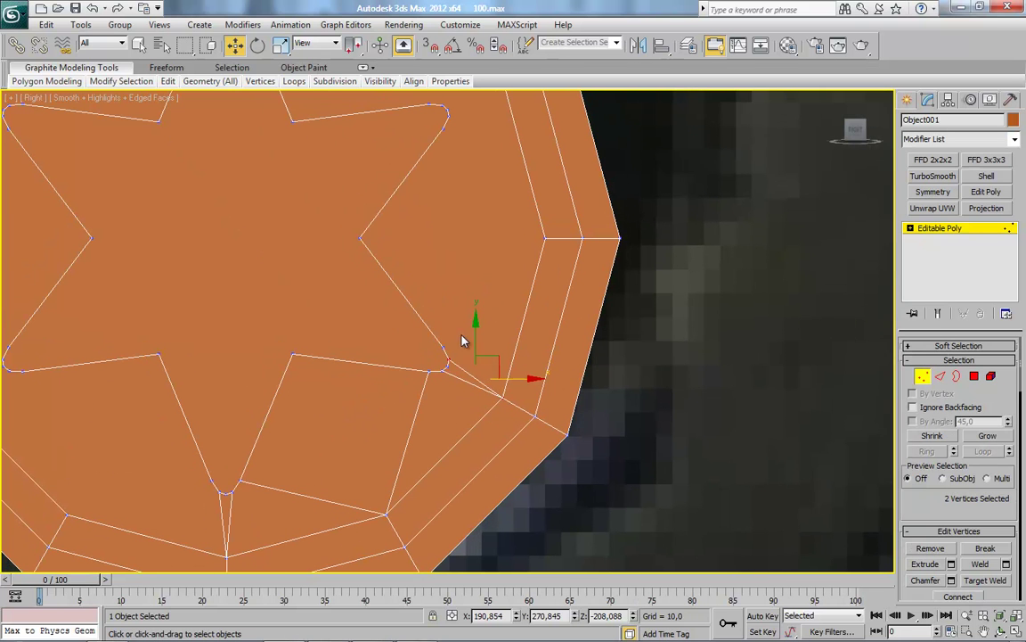
right_click(561, 303)
left_click(534, 337)
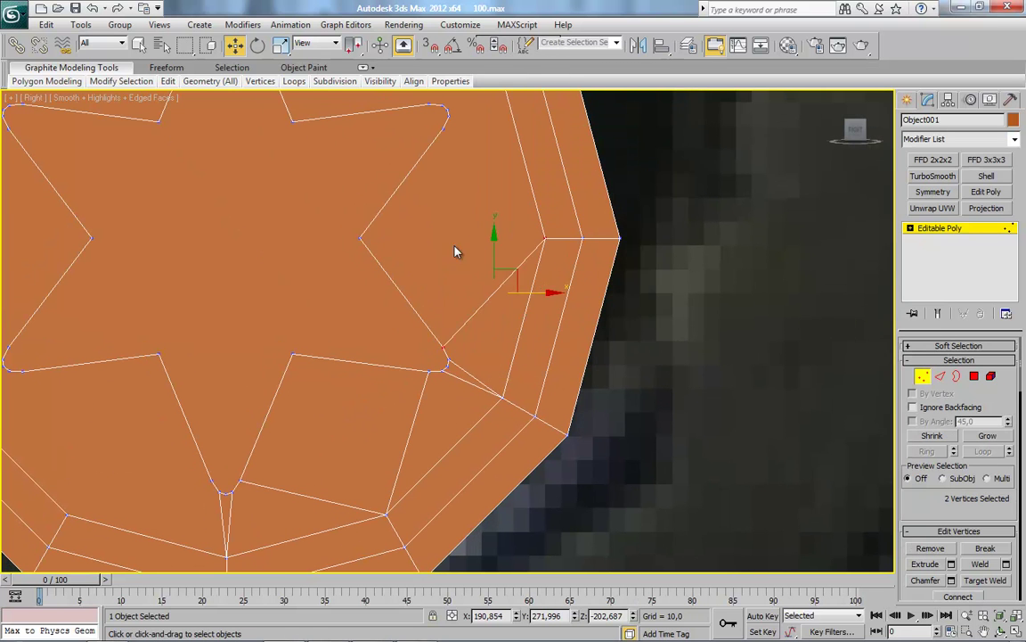
Add edges from the next star points to the ring, redoing one misplaced connection.
middle_click_drag(458, 247, 452, 327)
left_click(436, 207)
left_click(533, 321, "ctrl")
right_click(566, 285)
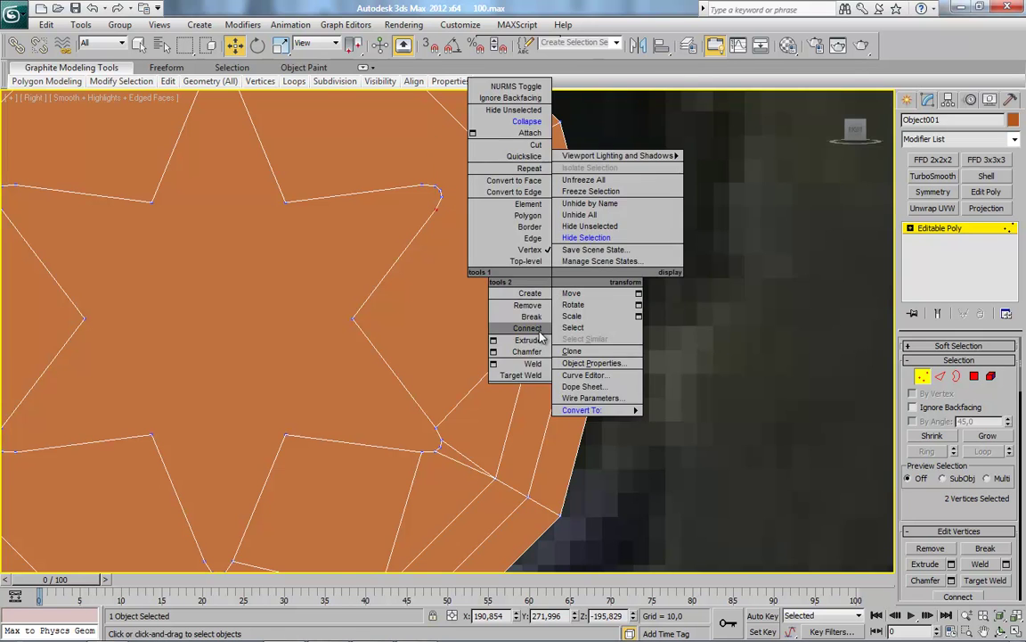
left_click(504, 124)
middle_click_drag(278, 199, 442, 316)
scroll(543, 307, "up", 3)
left_click(500, 304)
left_click(611, 230, "ctrl")
right_click(615, 284)
left_click(581, 346)
key("ctrl+z")
left_click(489, 282, "ctrl")
right_click(556, 267)
left_click(529, 300)
Connect another star corner to the ring and select the next corner-ring vertex pair.
left_click(463, 283)
scroll(467, 296, "down", 3)
left_click(430, 161)
left_click(441, 159)
left_click(501, 359, "ctrl")
right_click(584, 274)
left_click(550, 337)
middle_click_drag(378, 328, 489, 376)
left_click(489, 376)
left_click(376, 214)
left_click(585, 165, "ctrl")
right_click(608, 201)
Connect the next star vertex pairs, linking a rounded corner vertex to the outer ring.
left_click(584, 251)
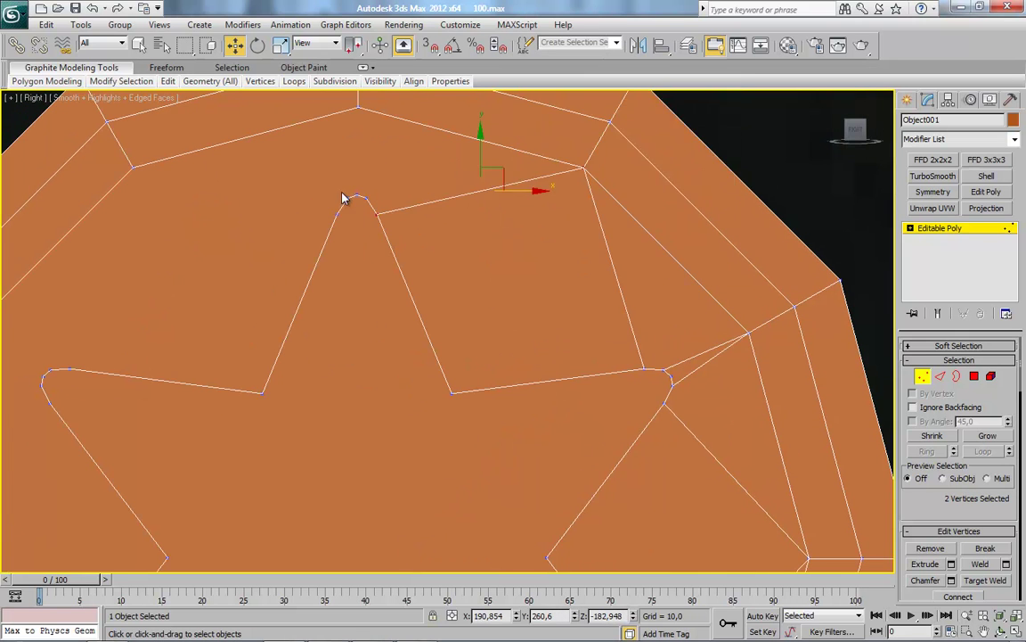
scroll(457, 325, "up", 3)
scroll(444, 330, "down", 3)
left_click(307, 284, "ctrl")
right_click(381, 307)
left_click(346, 367)
middle_click_drag(271, 304, 404, 260)
left_click(350, 368)
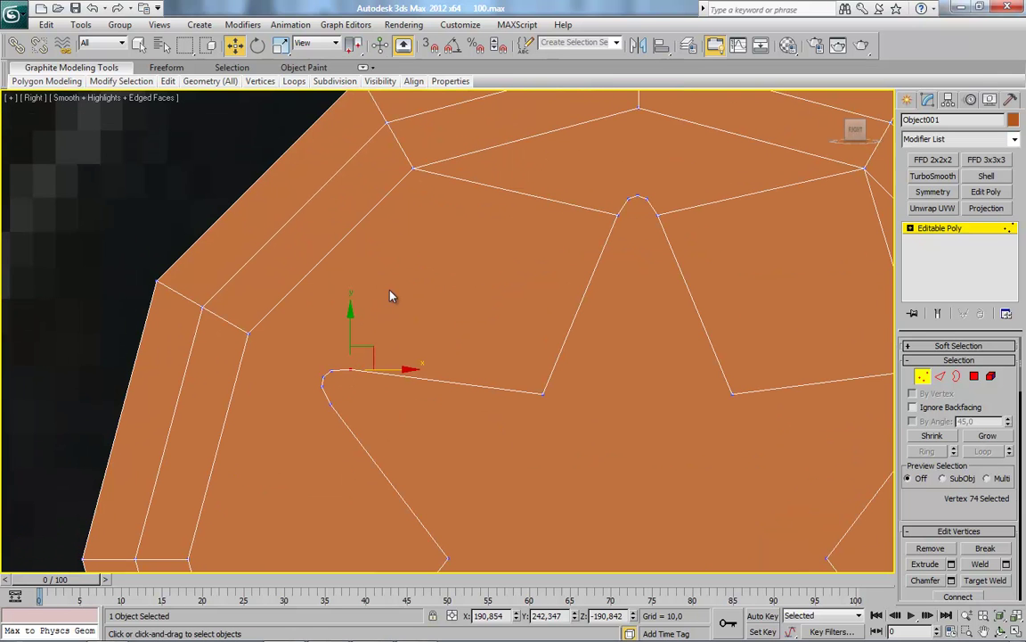
left_click(414, 169, "ctrl")
right_click(477, 260)
left_click(436, 317)
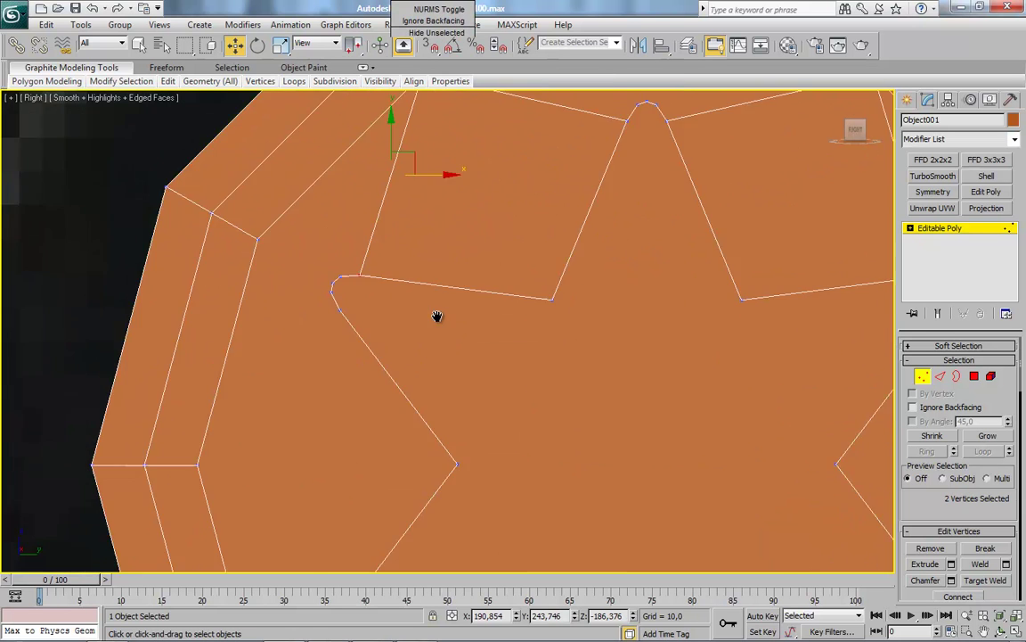
Link the upper-left concave star vertex to the ring with a vertical edge, then check the edges.
scroll(407, 367, "down", 2)
scroll(408, 366, "up", 2)
middle_click_drag(380, 292, 359, 168)
left_click(384, 135)
left_click(281, 298, "ctrl")
right_click(534, 356)
left_click(473, 436)
key("2")
left_click(394, 302)
left_click(355, 322)
key("3")
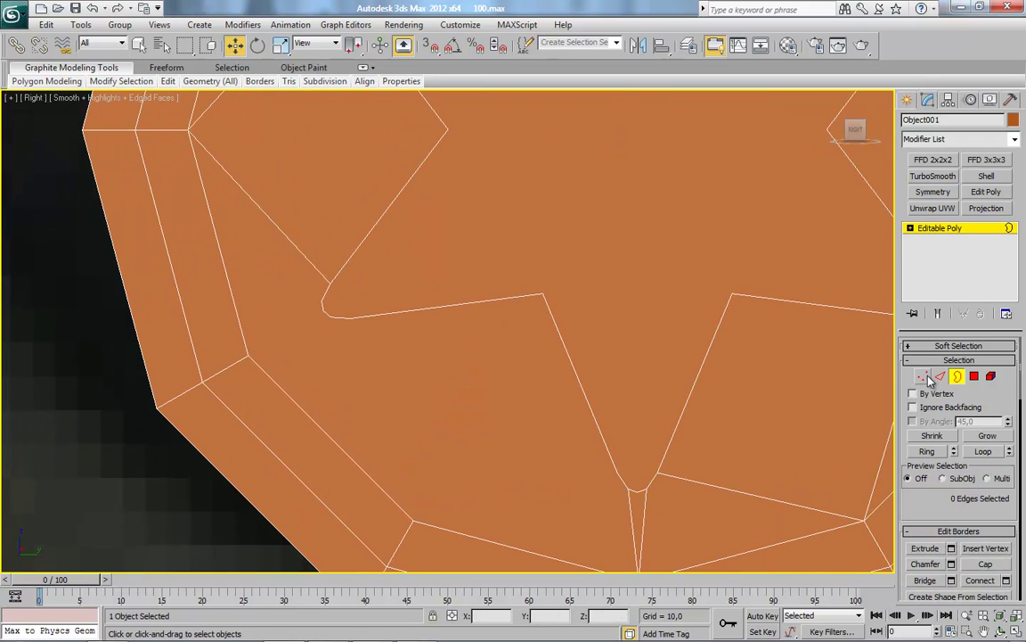
left_click(923, 376)
Connect the top-left vertex to the lower vertex, then link that vertex onward.
middle_click_drag(430, 355, 403, 287)
left_click(325, 249)
left_click(388, 452, "ctrl")
right_click(463, 408)
left_click(435, 461)
left_click(388, 452)
left_click(591, 404, "ctrl")
right_click(567, 340)
left_click(599, 396)
scroll(579, 484, "up", 3)
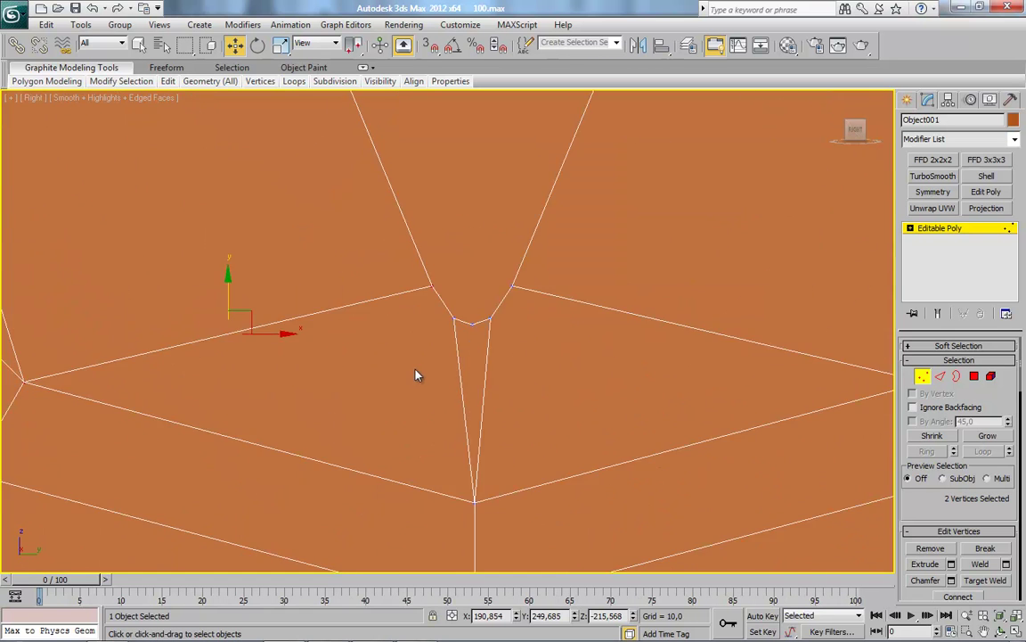
scroll(417, 376, "down", 5)
On the right side, connect two more star vertices to ring vertices with edges.
middle_click_drag(225, 280, 417, 335)
scroll(490, 376, "up", 4)
scroll(490, 376, "up", 2)
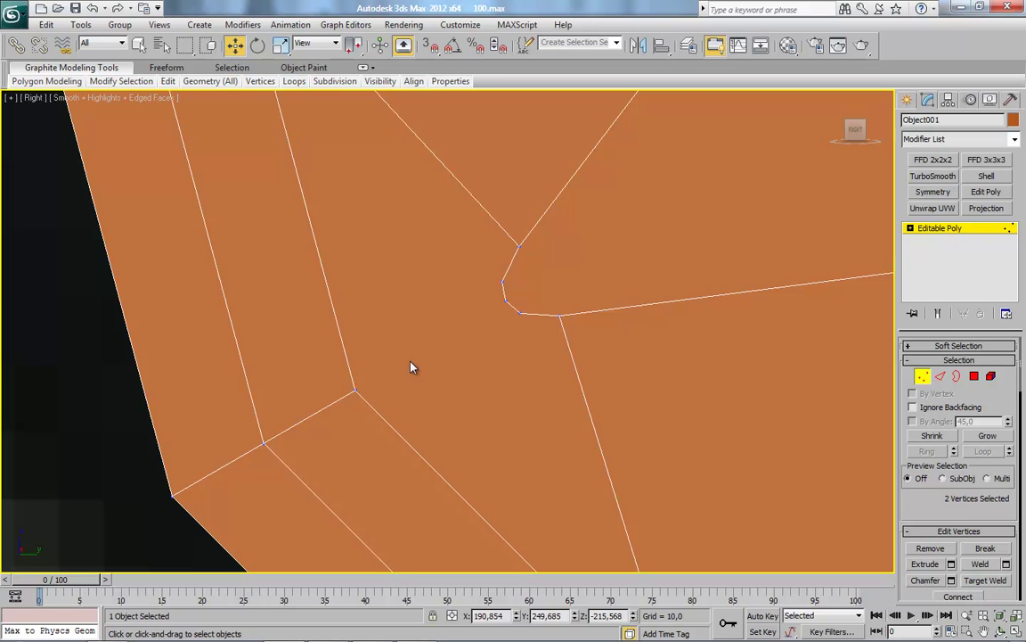
left_click(502, 285, "ctrl")
right_click(515, 267)
left_click(523, 307)
left_click(522, 314)
left_click(355, 390, "ctrl")
right_click(465, 330)
left_click(412, 396)
Select a group of four star and ring vertices and connect them.
scroll(412, 411, "down", 2)
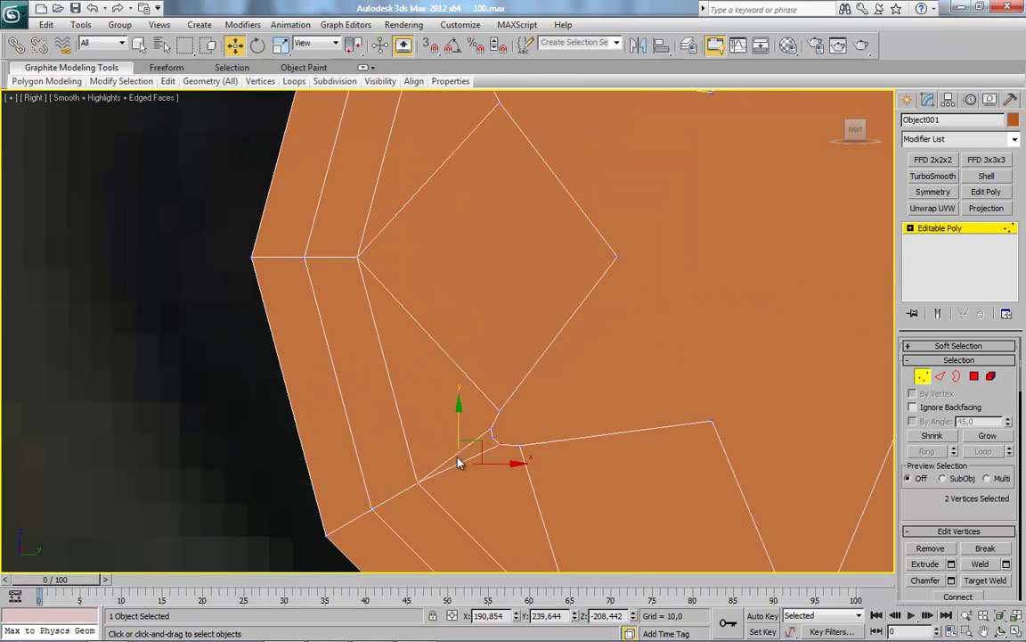
middle_click_drag(437, 296, 475, 347)
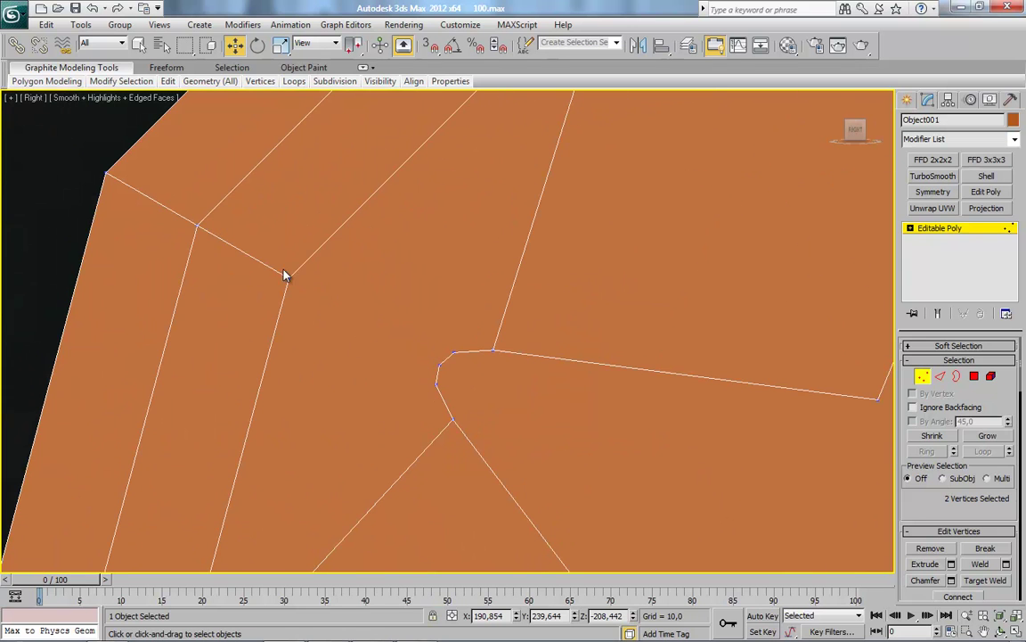
left_click(435, 381, "ctrl")
scroll(477, 312, "down", 3)
scroll(467, 344, "down", 3)
scroll(467, 344, "up", 5)
left_click(479, 304, "ctrl")
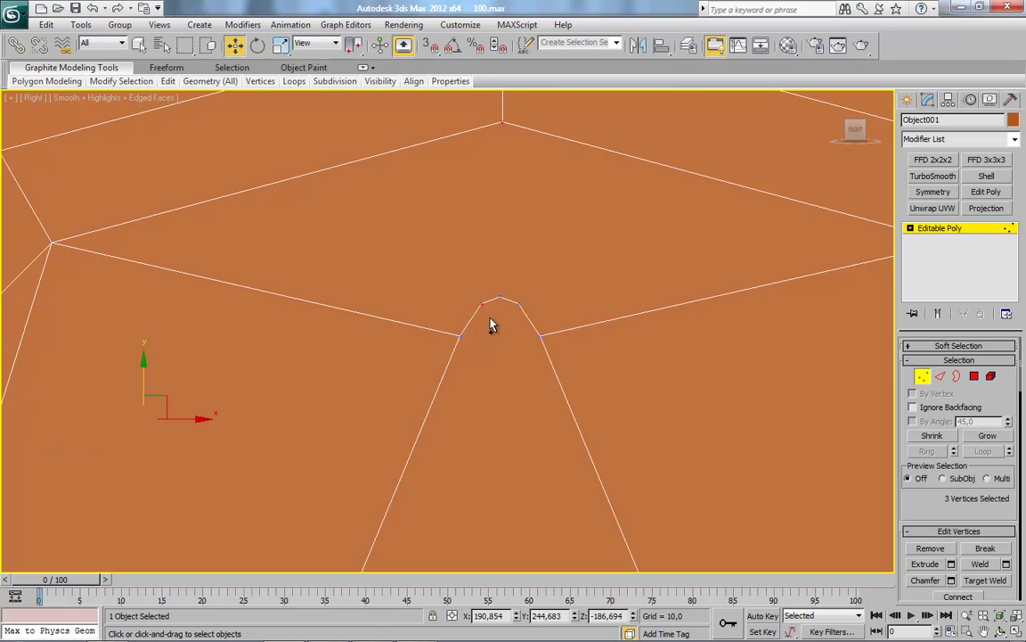
scroll(327, 338, "down", 2)
scroll(474, 458, "down", 2)
scroll(581, 314, "up", 3)
right_click(581, 314)
left_click(563, 280)
scroll(562, 276, "down", 2)
scroll(588, 210, "up", 2)
Link the star's top tip and the remaining notch vertex to the ring.
left_click(590, 211)
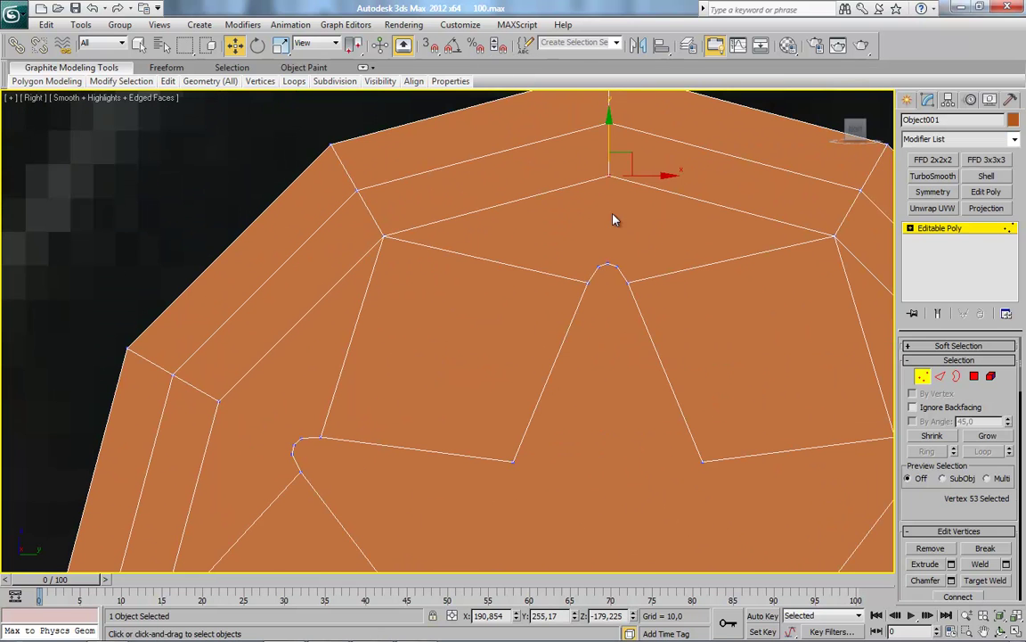
left_click(604, 269, "ctrl")
left_click(616, 274)
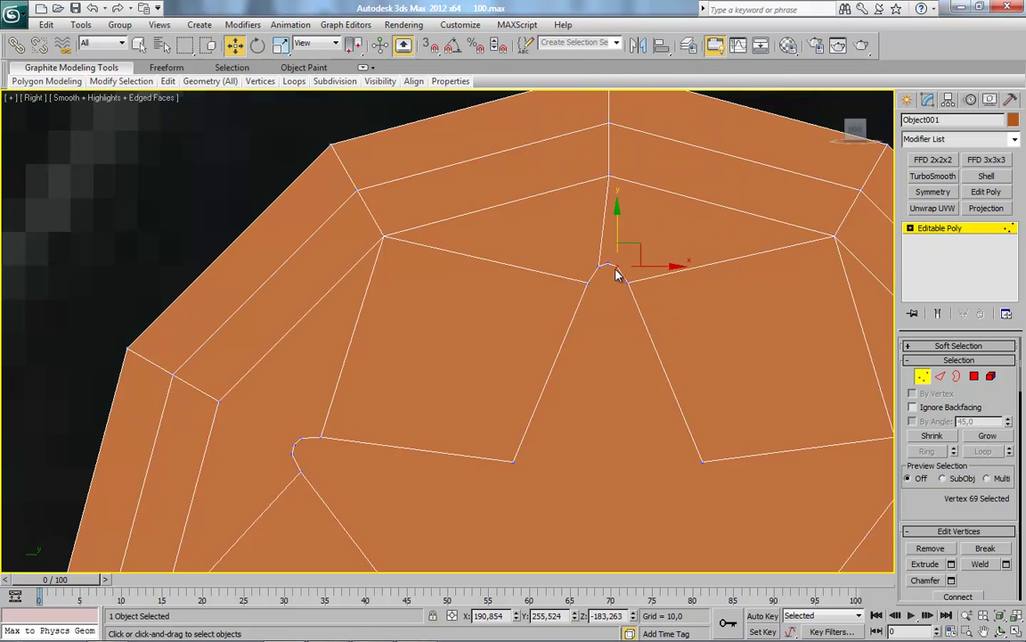
right_click(638, 194)
scroll(401, 392, "up", 3)
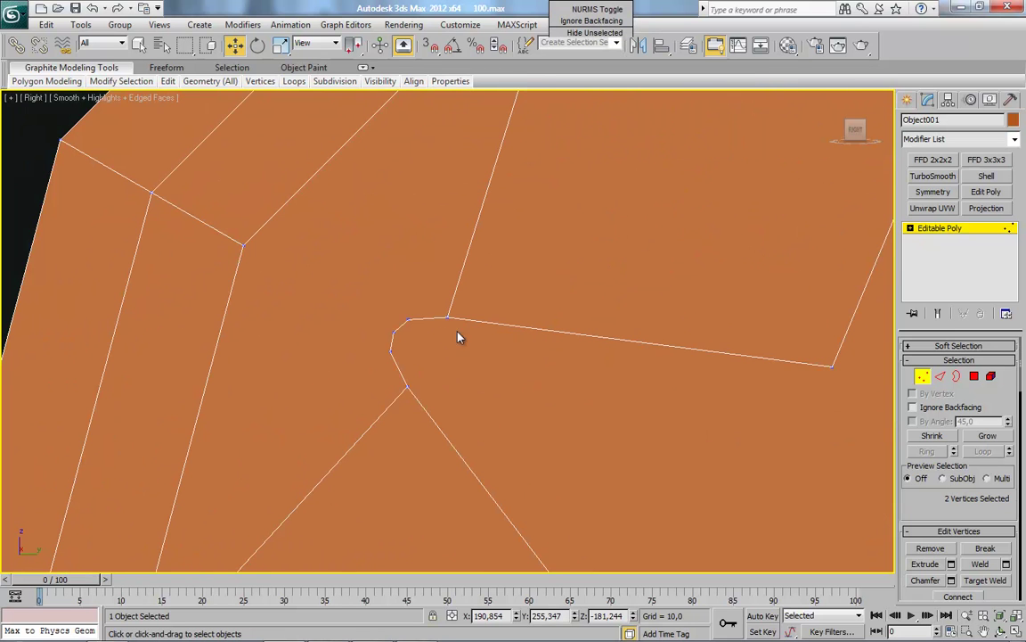
left_click(243, 245, "ctrl")
right_click(259, 270)
left_click(243, 245)
right_click(618, 344)
left_click(692, 446)
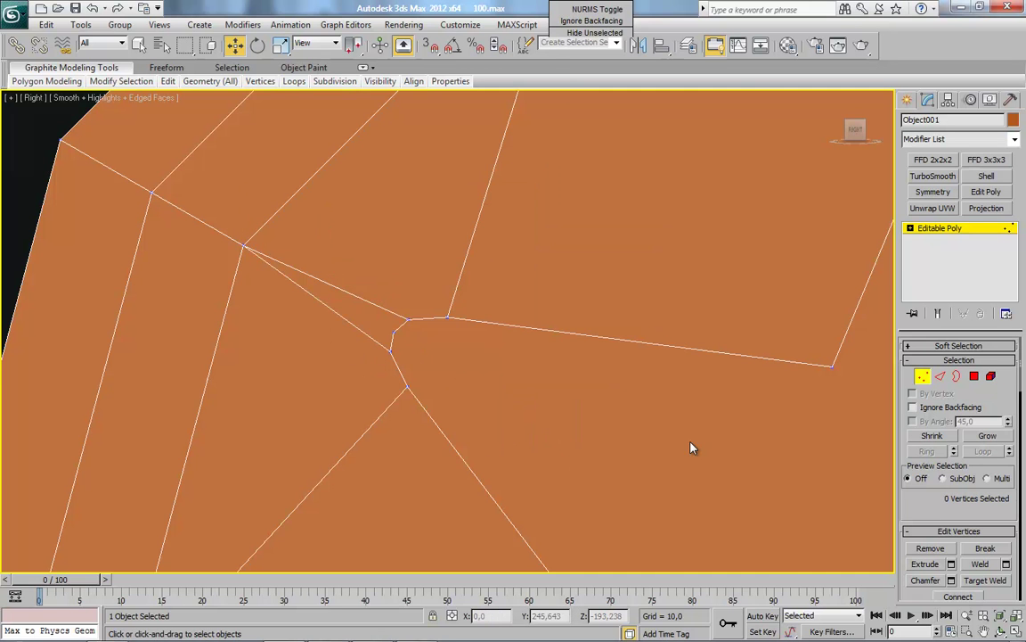
scroll(402, 363, "down", 5)
scroll(655, 432, "up", 2)
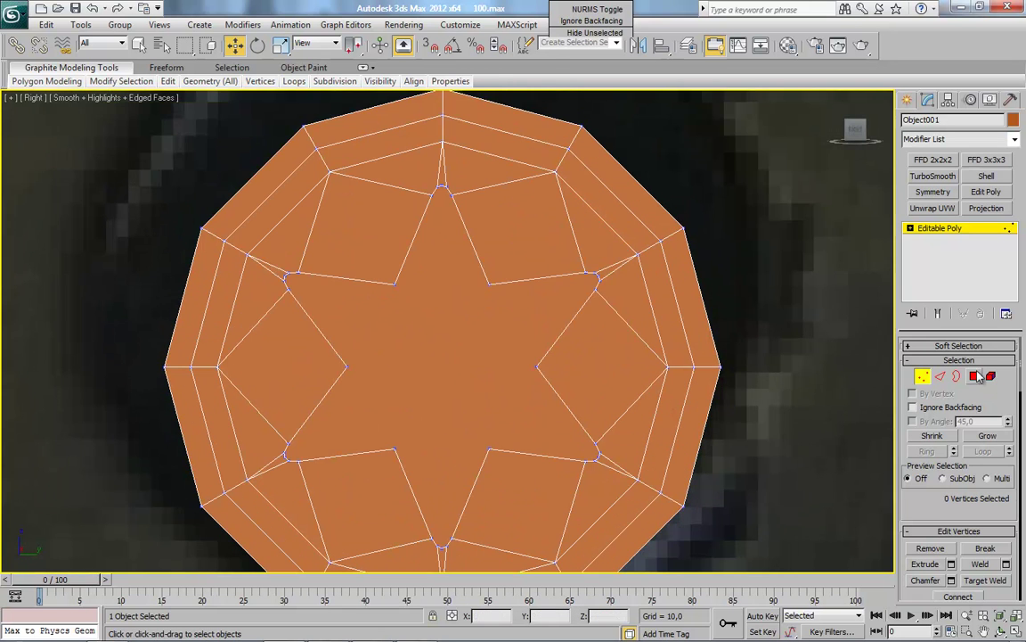
In Polygon mode, select the left-tip diamond face and delete it.
left_click(975, 376)
left_click(549, 304)
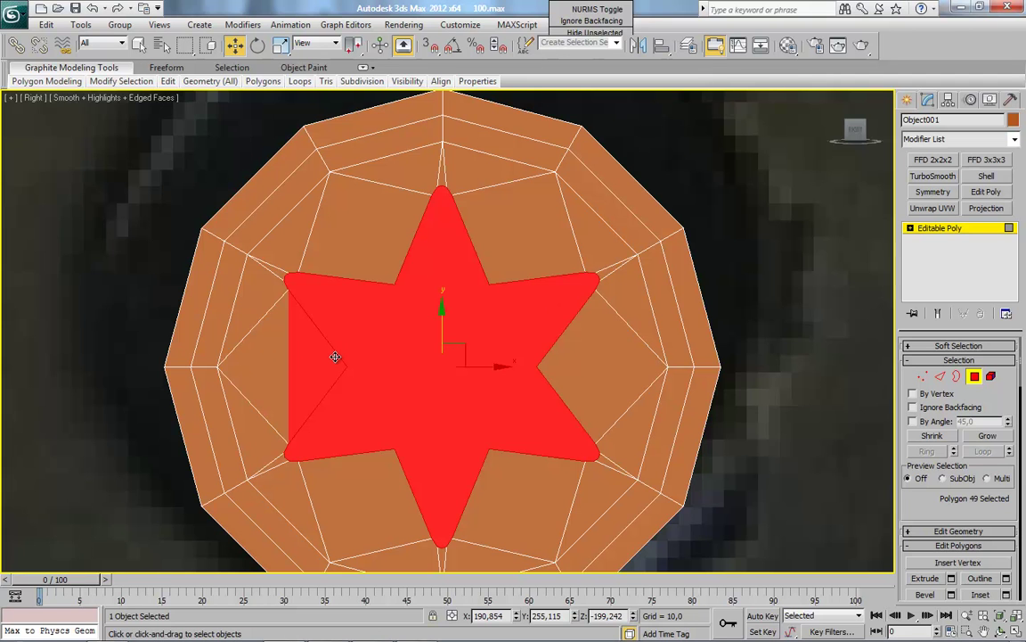
left_click(336, 356, "alt")
key("ctrl+z")
mouse_move(392, 379)
middle_mouse_down("alt")
mouse_move(392, 392)
mouse_move(303, 360)
middle_mouse_up("alt")
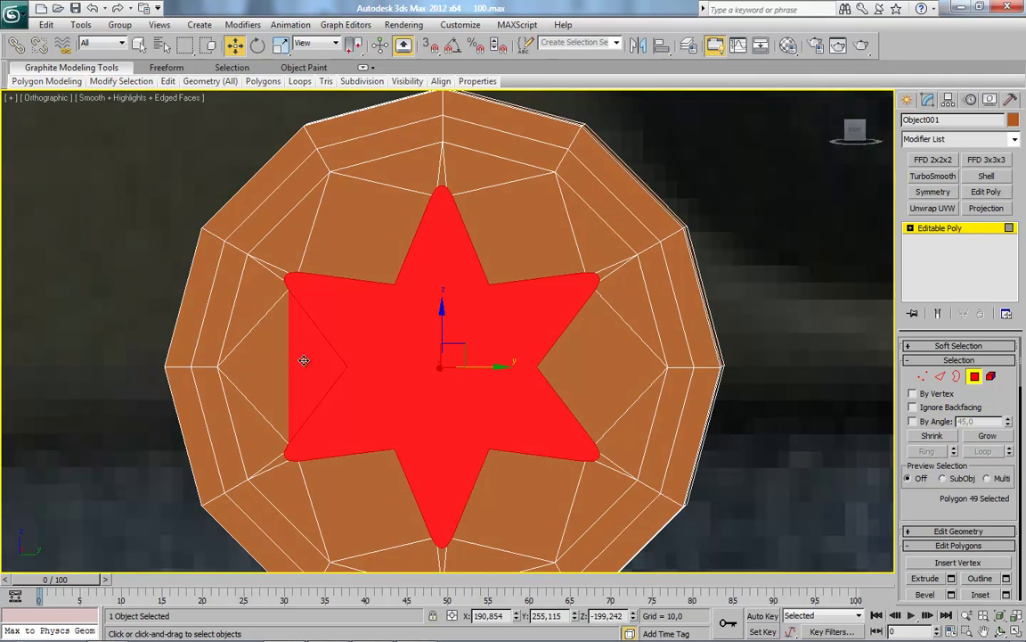
left_click(304, 360)
key("Delete")
Try deleting the star face as well, then undo the deletions.
scroll(492, 305, "up", 3)
left_click(491, 305)
middle_click_drag(492, 306, 480, 309)
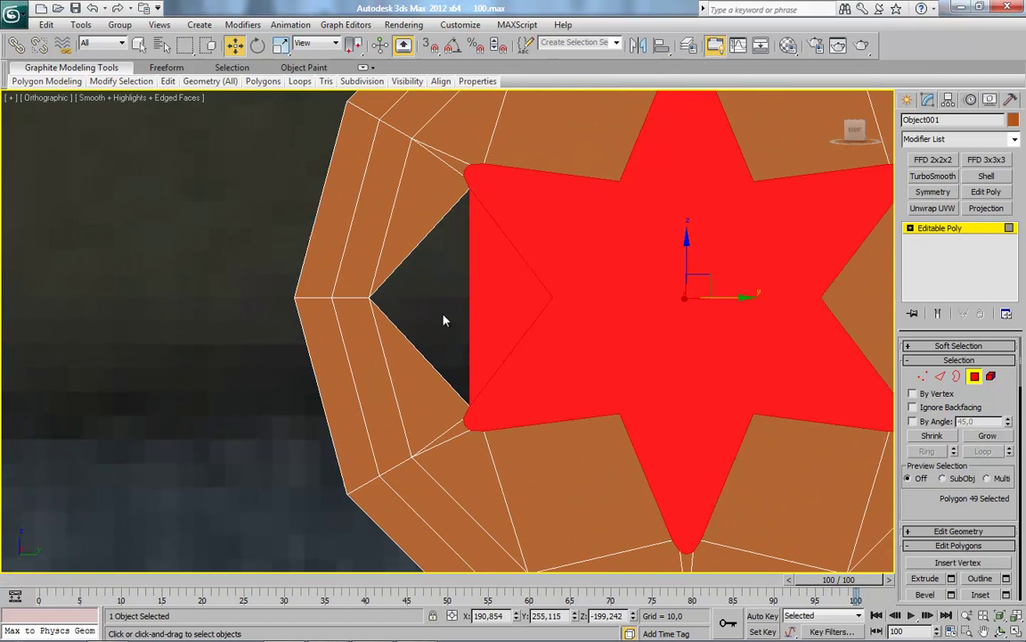
left_click(441, 316)
left_click(663, 293)
key("Delete")
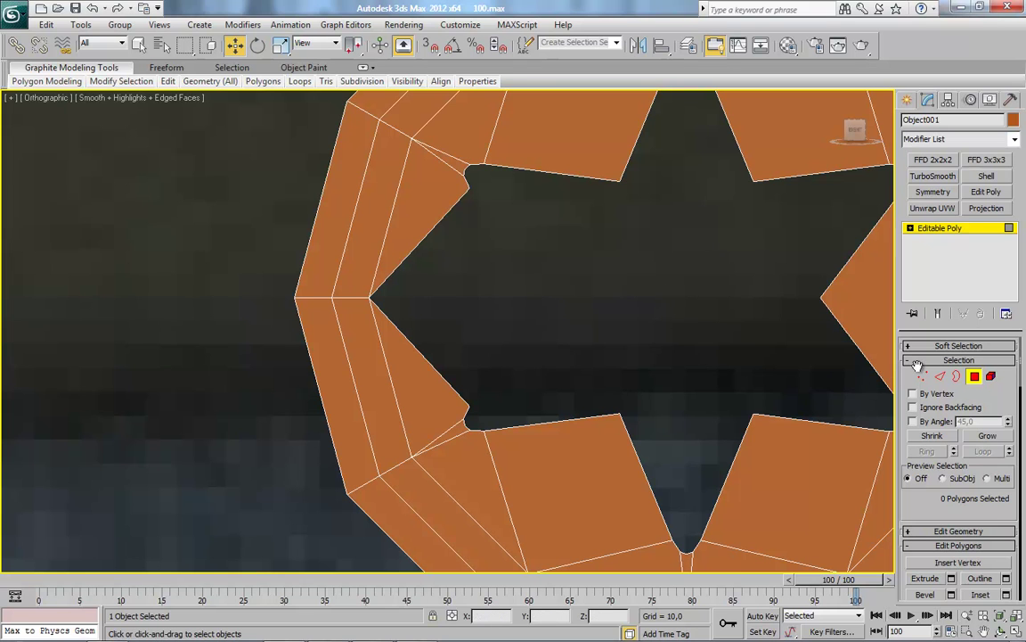
key("ctrl+z")
key("ctrl+z")
key("ctrl+z")
key("ctrl+z")
key("ctrl+z")
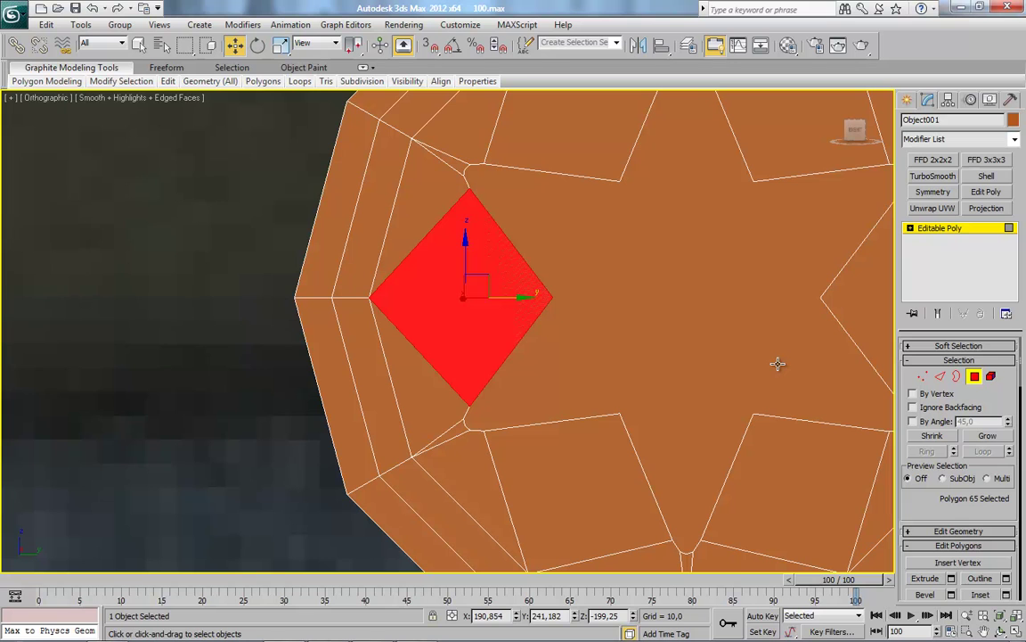
Delete the diamond polygon again, check the star polygon, and clear the selection.
key("Delete")
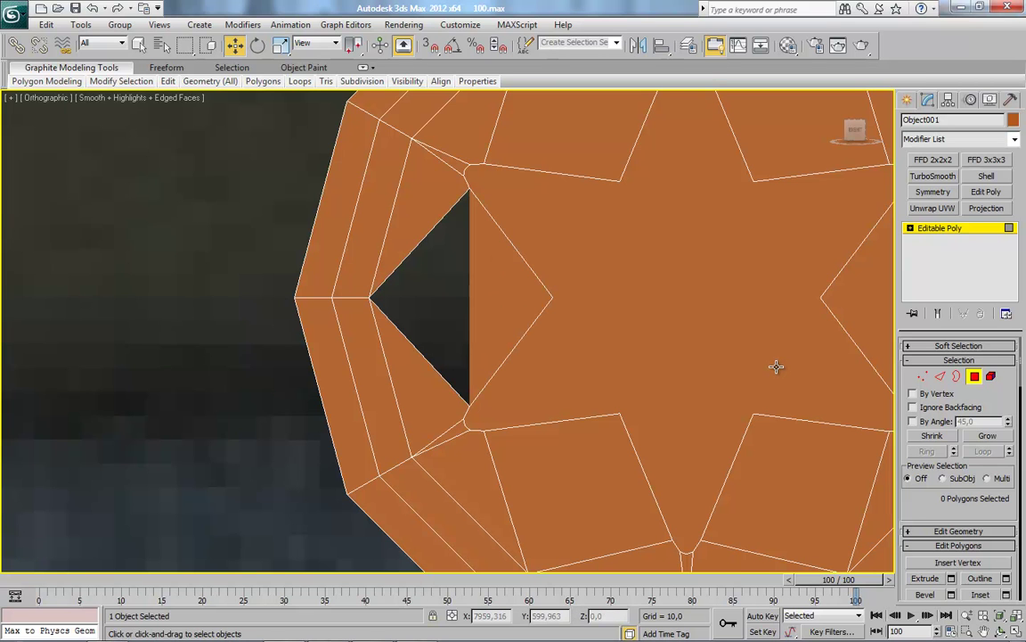
left_click(485, 258)
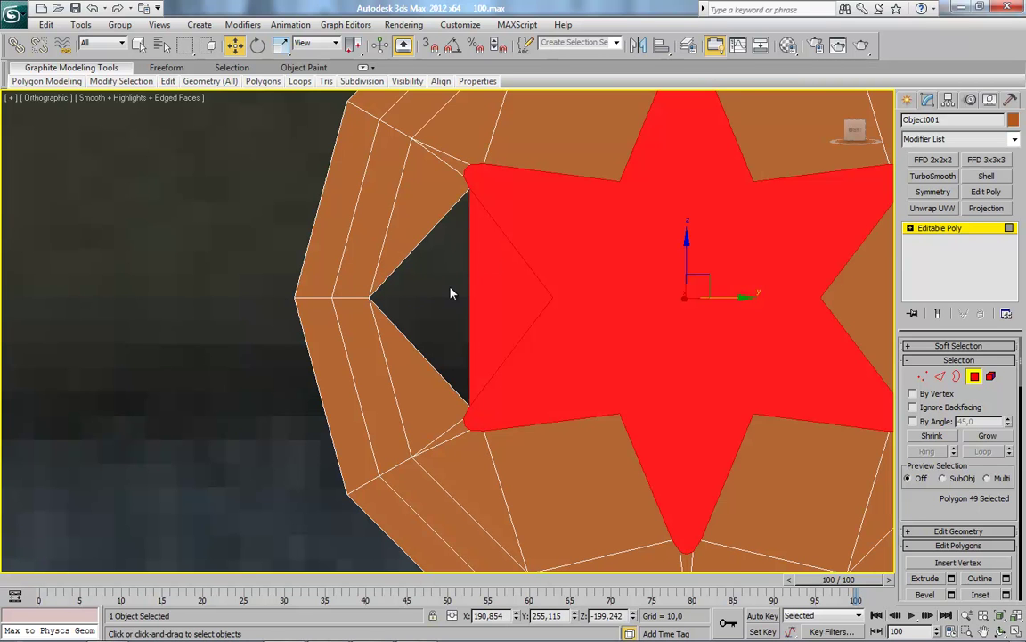
left_click(450, 292)
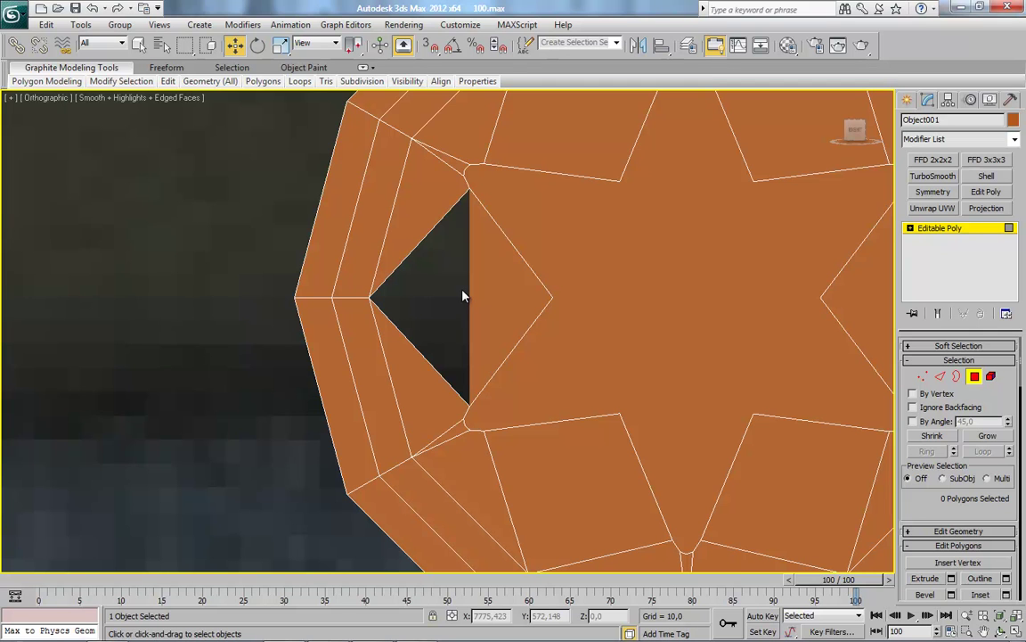
left_click(671, 332)
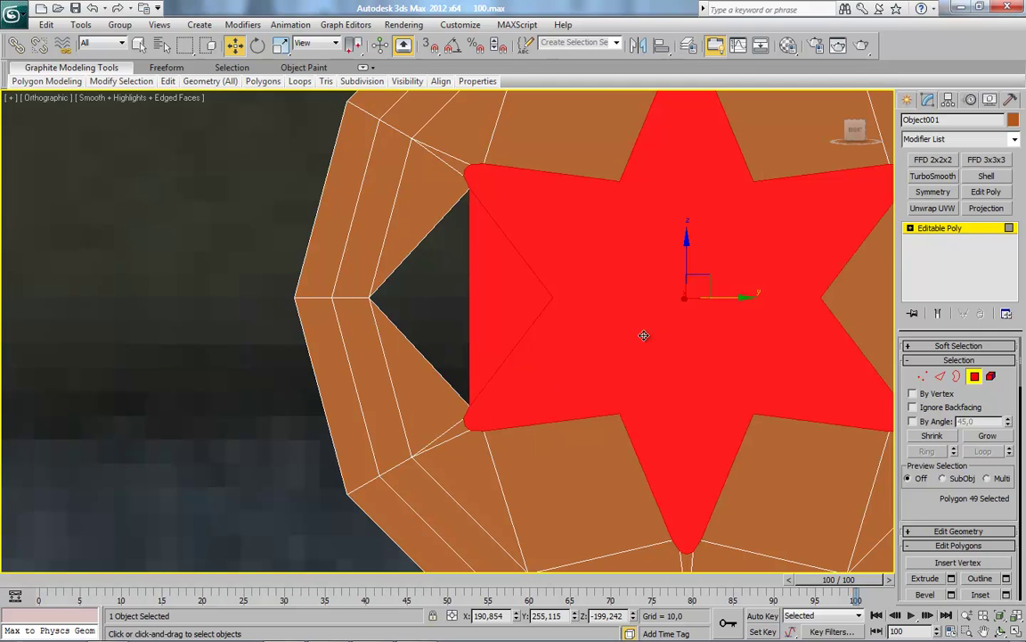
left_click(425, 297)
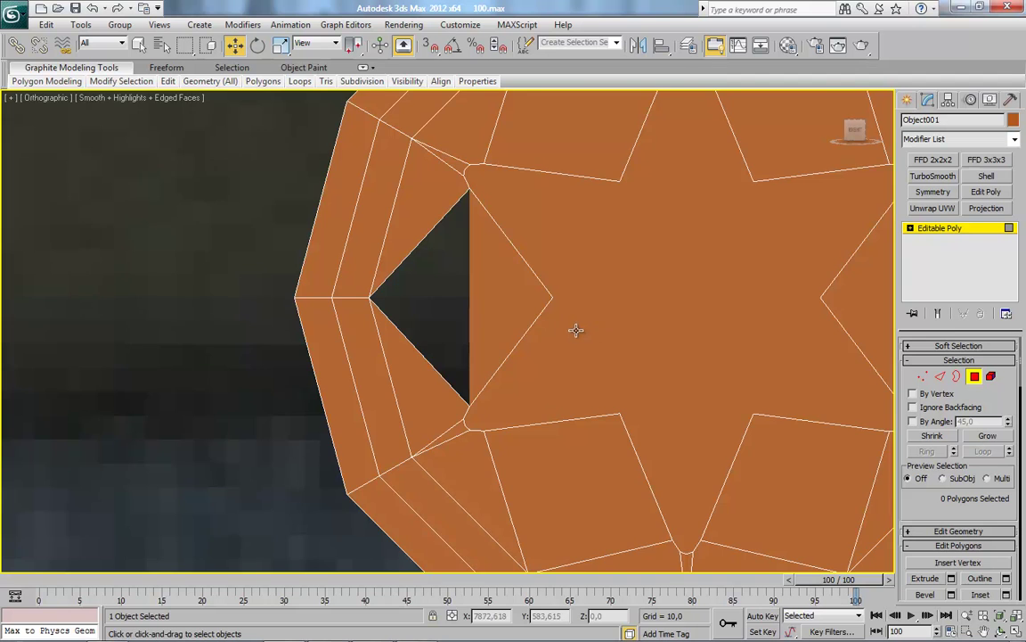
scroll(575, 331, "up", 3)
scroll(696, 386, "down", 2)
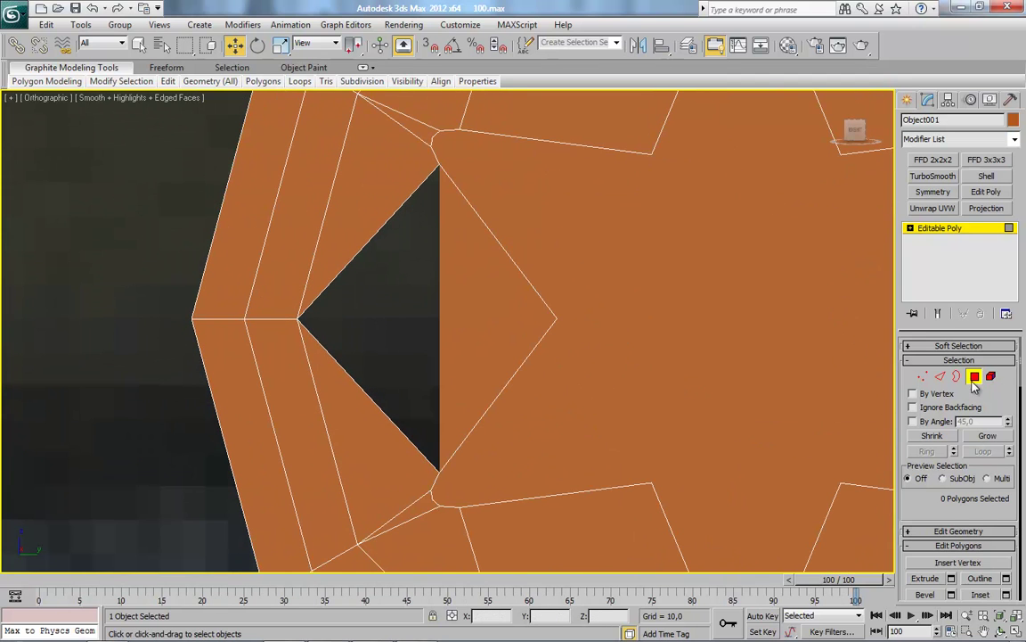
scroll(963, 463, "down", 1)
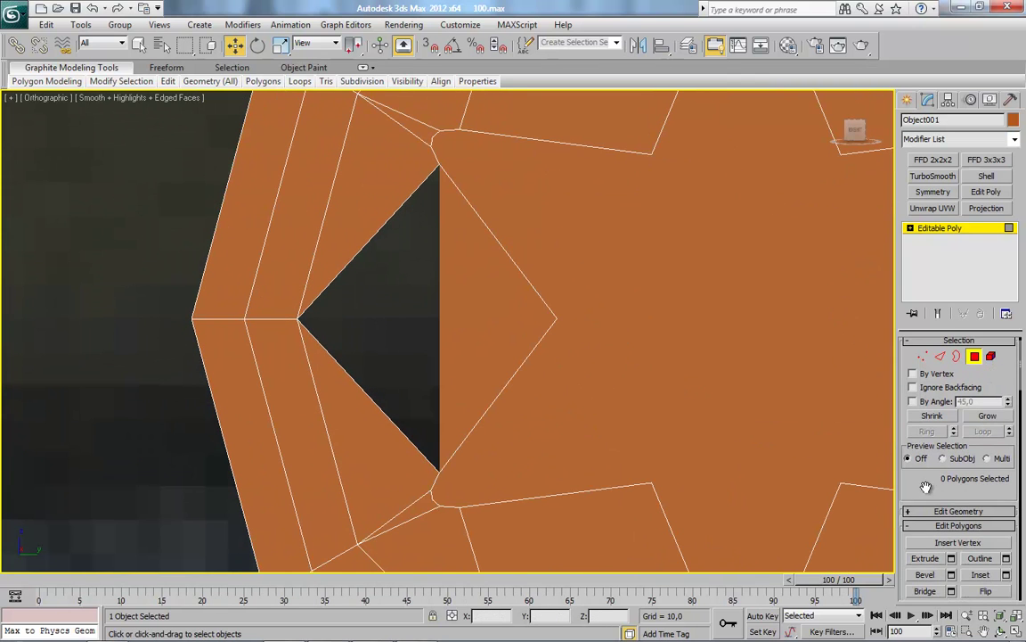
scroll(926, 486, "down", 4)
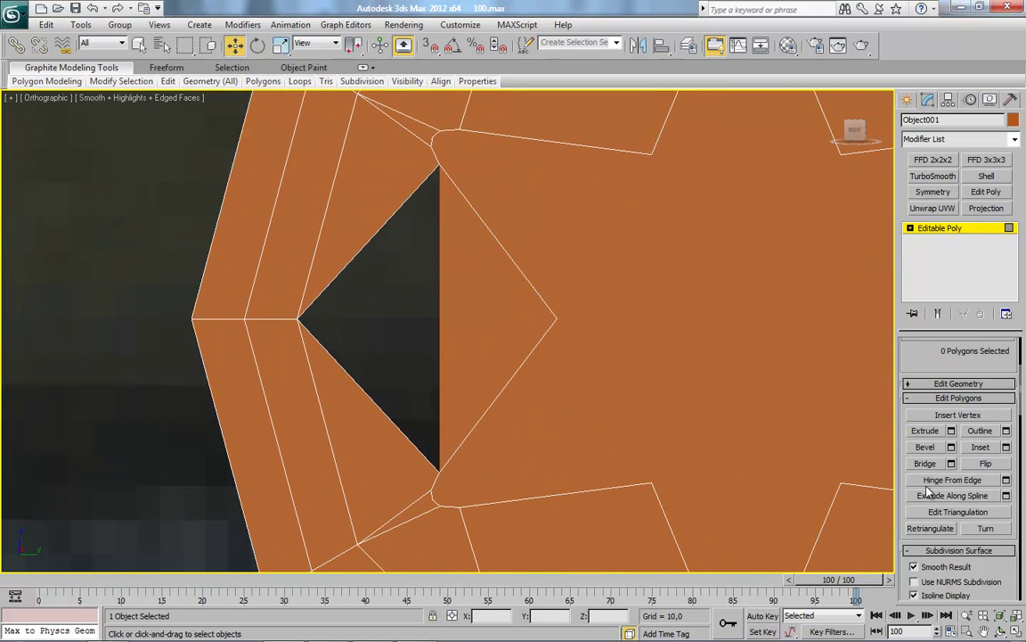
Create a new four-vertex diamond polygon with 3D Snap filling the left-tip hole.
left_click(921, 399)
left_click(924, 384)
left_click(927, 432)
left_click(429, 46)
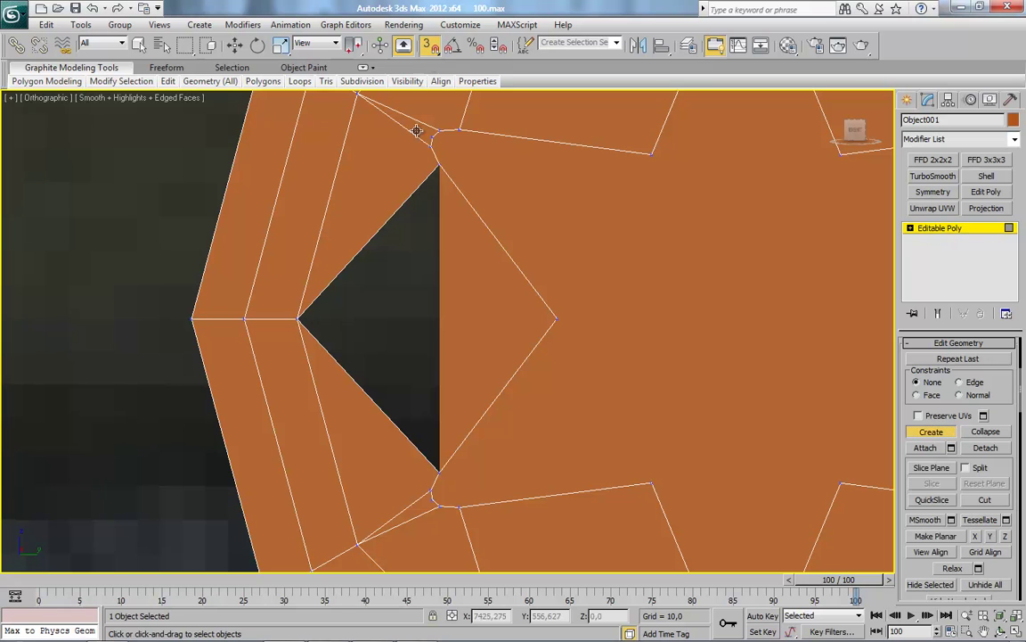
left_click(438, 172)
left_click(301, 316)
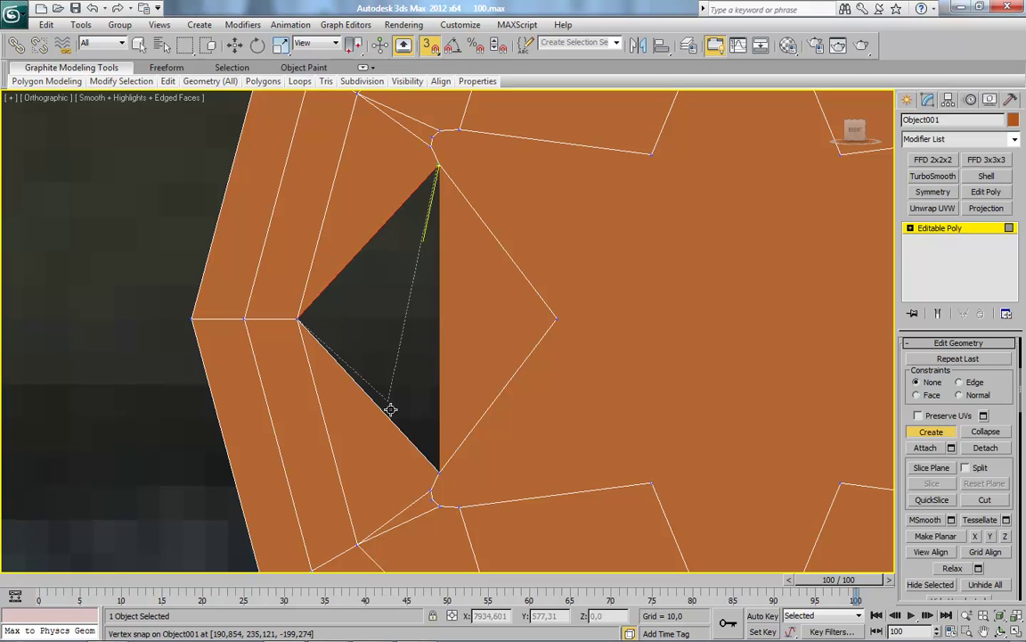
left_click(437, 469)
double_click(557, 317)
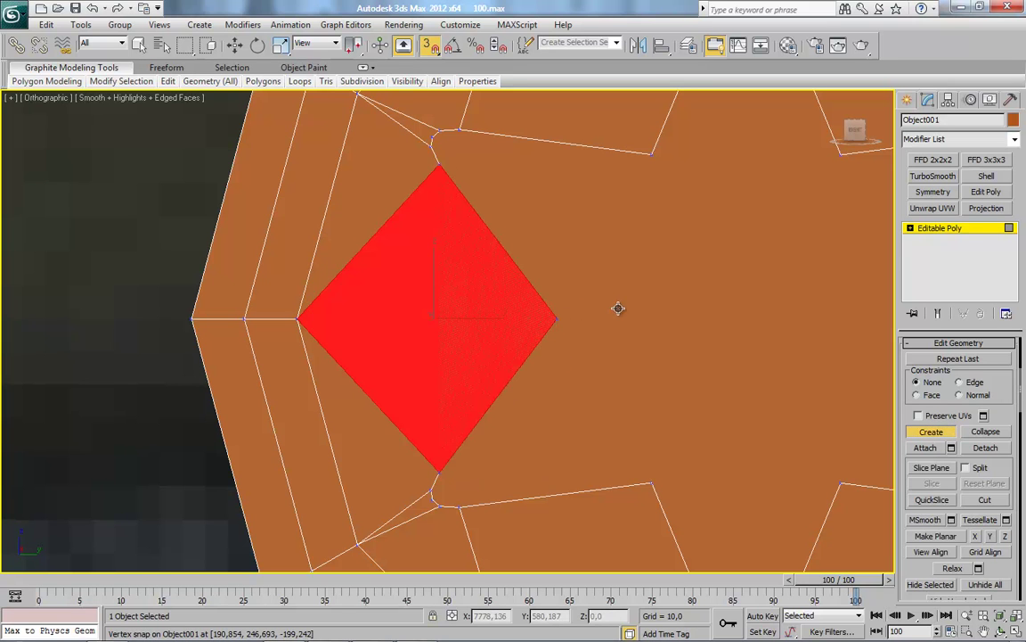
key("w")
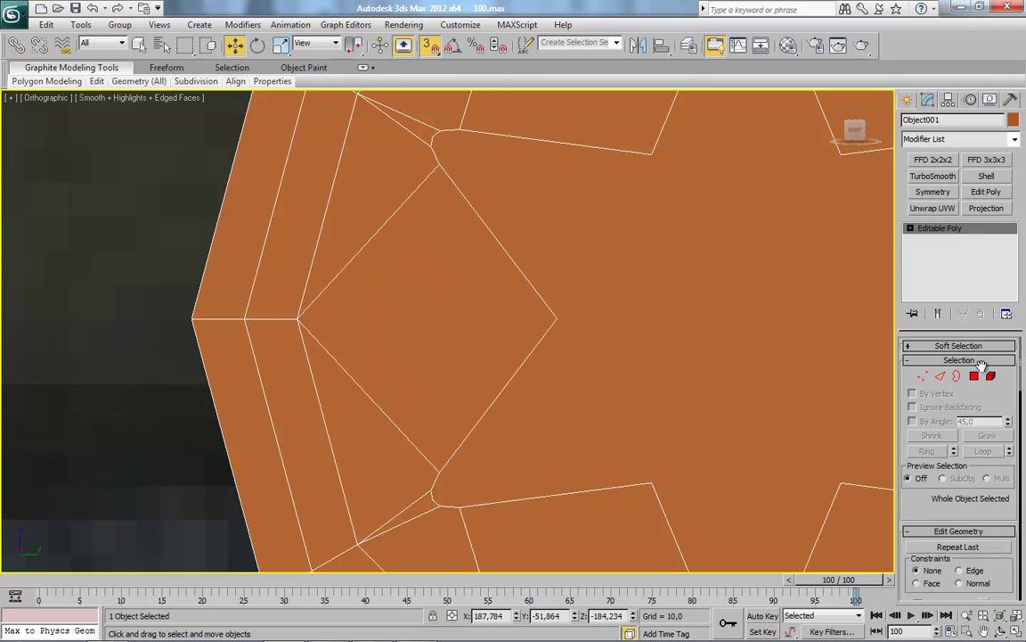
Delete the star faces to open a six-pointed star hole.
scroll(734, 308, "down", 5)
key("Delete")
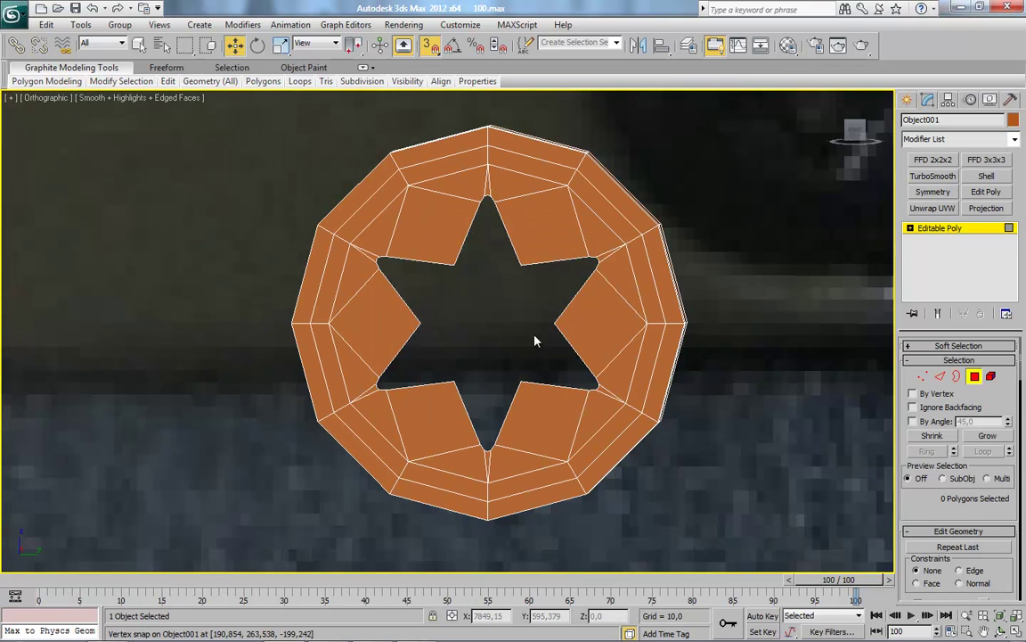
scroll(534, 279, "up", 2)
Select the star hole's border and cap it with a new polygon.
left_click(958, 375)
left_click(639, 418)
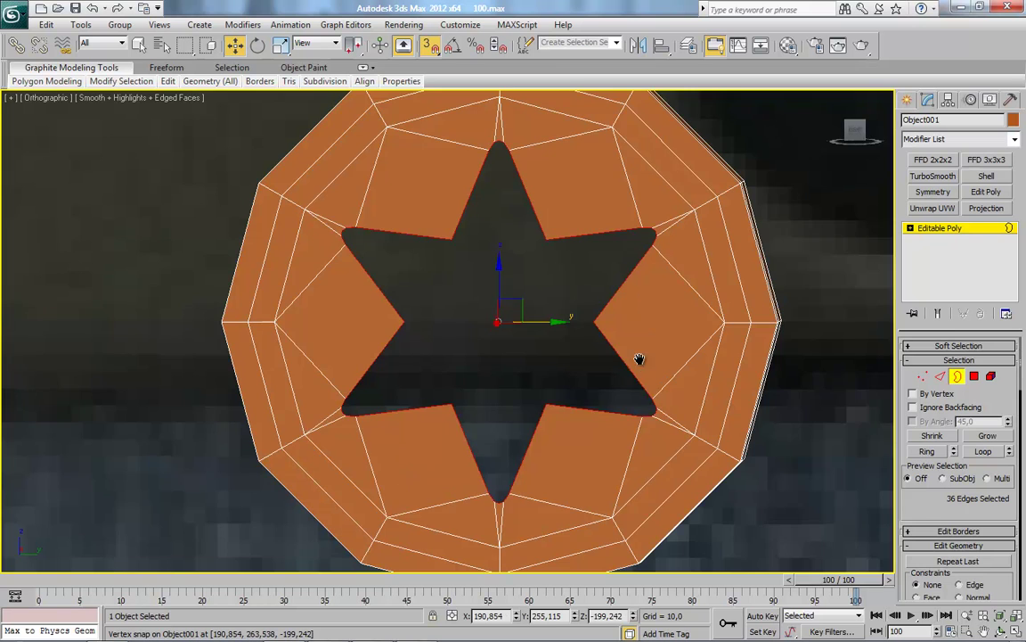
scroll(639, 424, "up", 2)
scroll(976, 524, "down", 2)
scroll(976, 524, "down", 2)
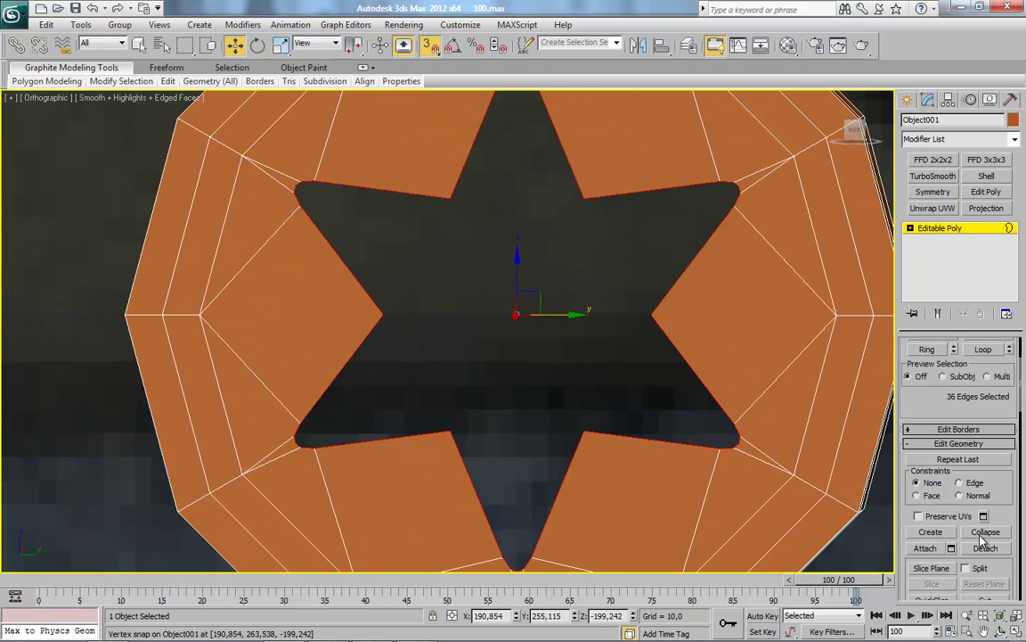
left_click(965, 430)
left_click(976, 458)
Inset the star cap polygon by 0,314.
key("4")
left_click(577, 250)
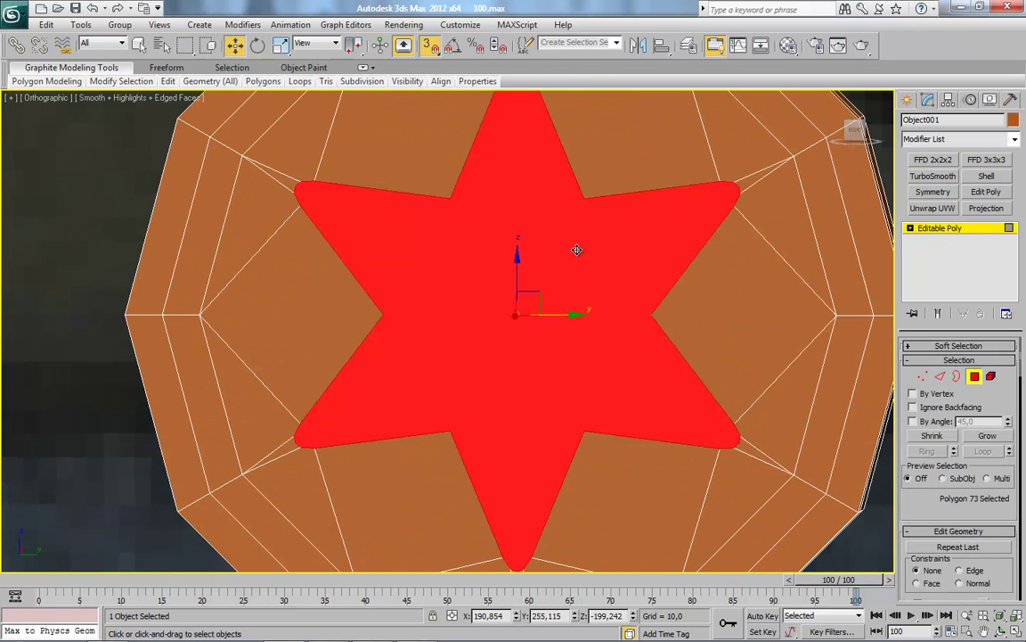
right_click(577, 251)
left_click(498, 325)
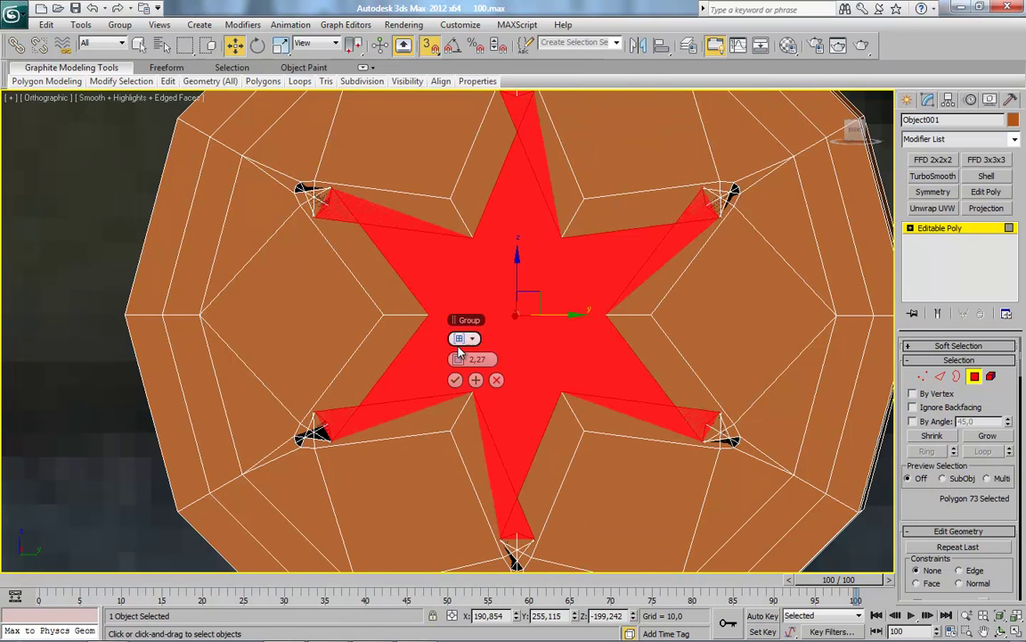
left_click_drag(458, 356, 457, 358)
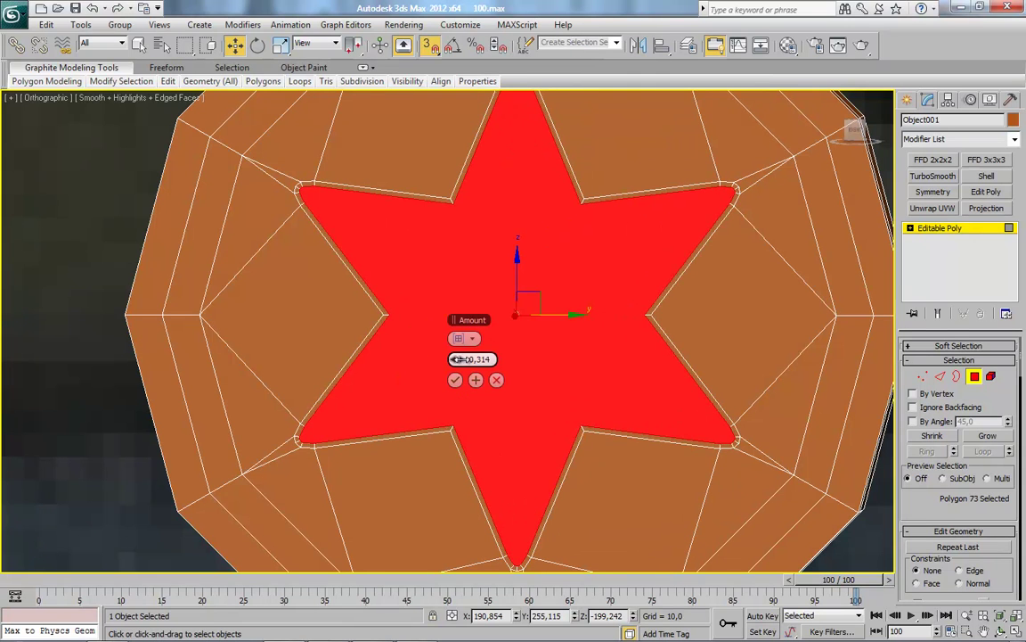
left_click(455, 379)
Extrude the star inward by -0,618, then deeper by -2,615.
mouse_move(569, 375)
middle_mouse_down("alt")
mouse_move(501, 470)
mouse_move(525, 337)
middle_mouse_up("alt")
right_click(522, 319)
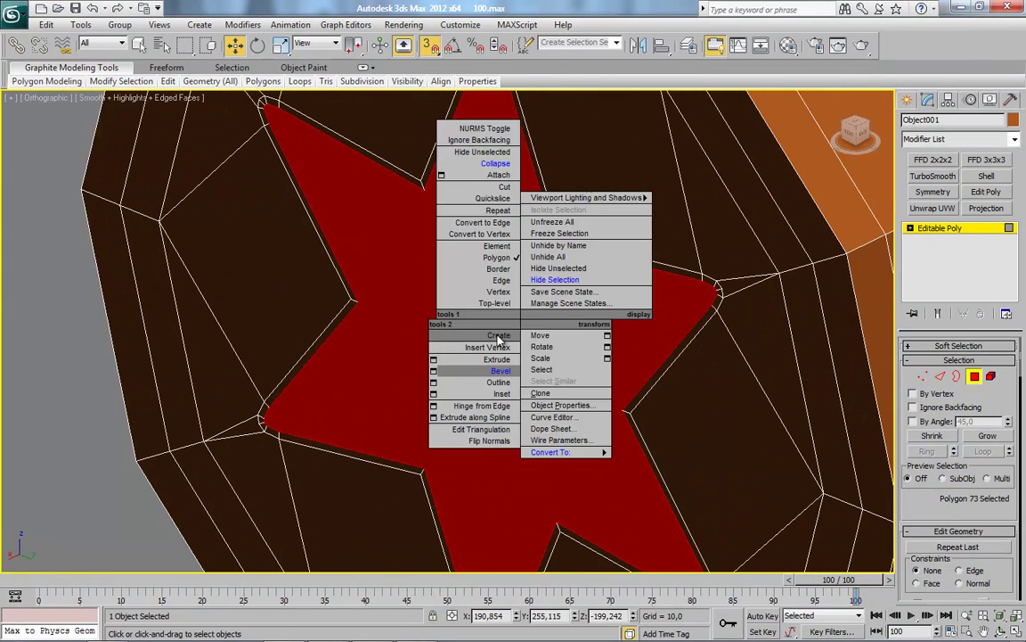
left_click(433, 358)
middle_click_drag(433, 359, 220, 359, "alt")
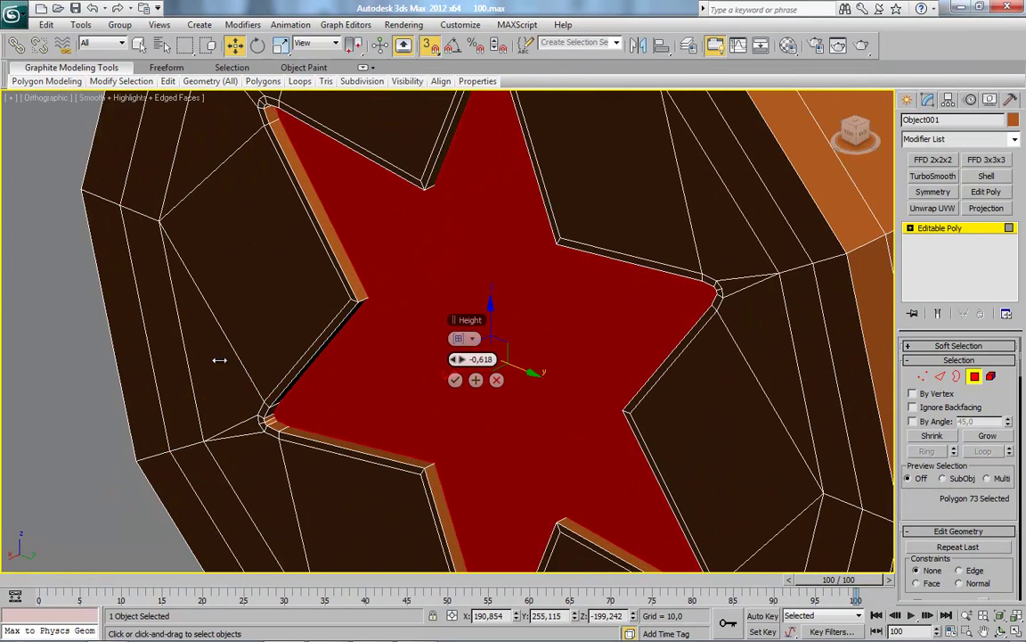
left_click(455, 380)
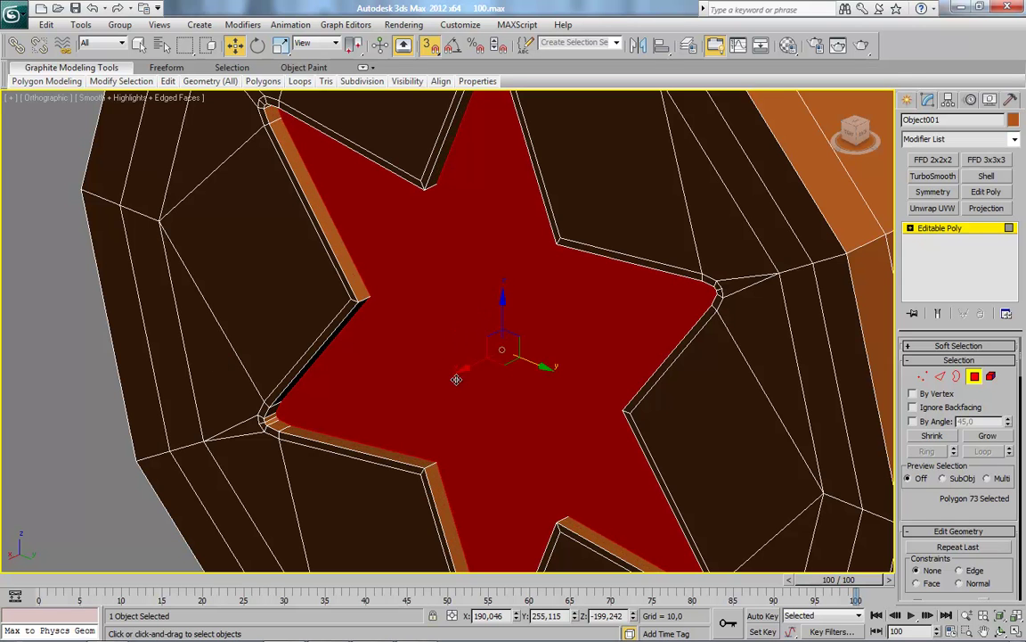
right_click(482, 346)
left_click(419, 383)
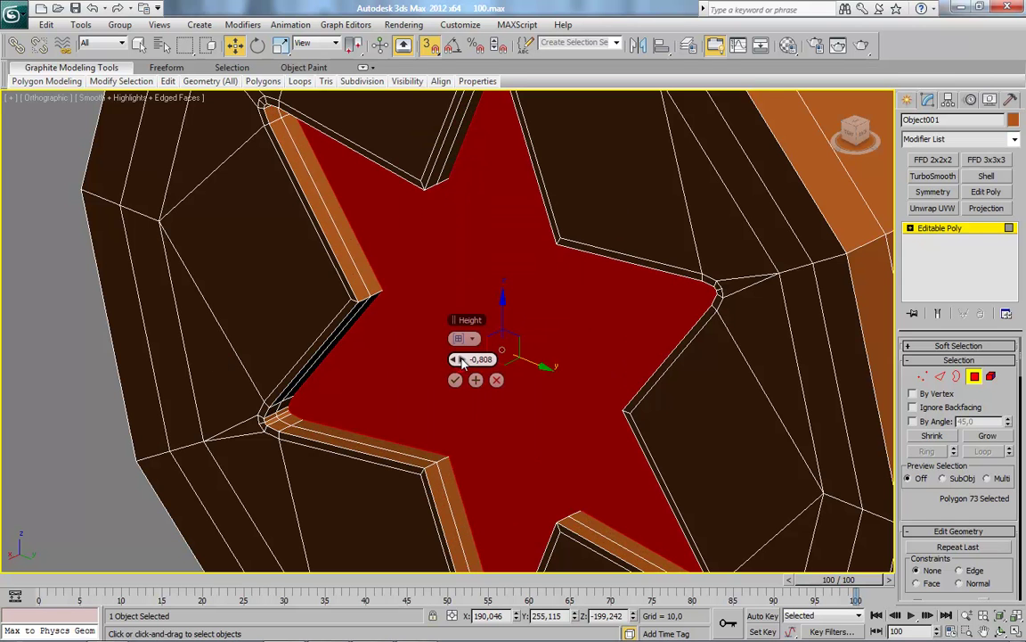
left_click_drag(450, 359, 419, 359)
left_click(454, 380)
Extrude the star further by -0,554 and once more, then apply TurboSmooth at 1 iteration.
right_click(486, 353)
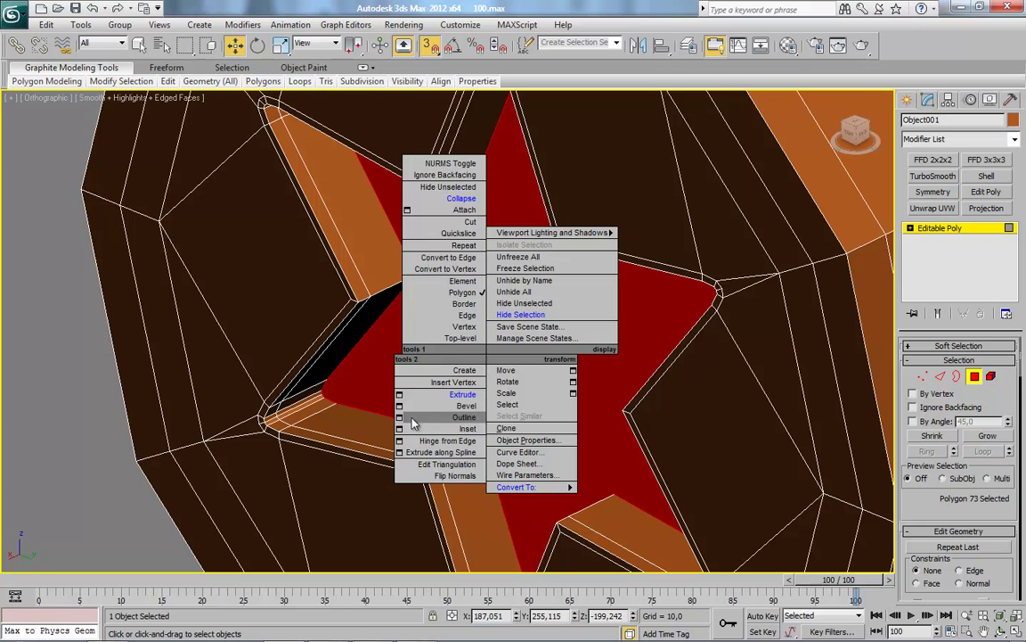
left_click(400, 397)
left_click_drag(456, 359, 454, 358)
left_click(454, 379)
right_click(481, 348)
left_click(419, 394)
left_click(455, 379)
left_click(933, 176)
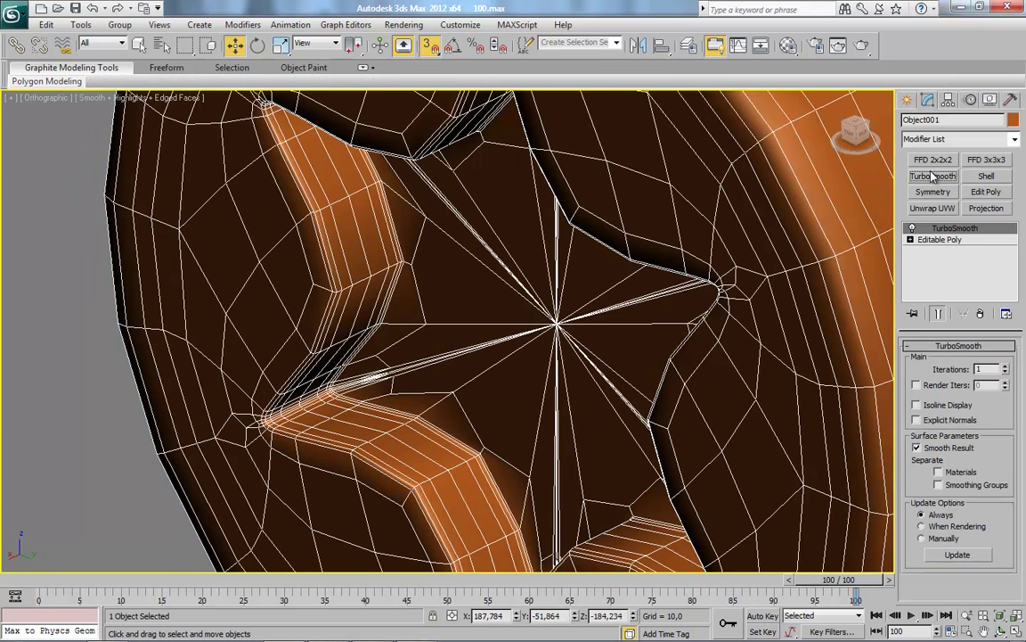
Show TurboSmooth as isolines with 2 iterations and view the screw head without edged faces.
left_click(916, 404)
left_click(1005, 366)
key("z")
key("F4")
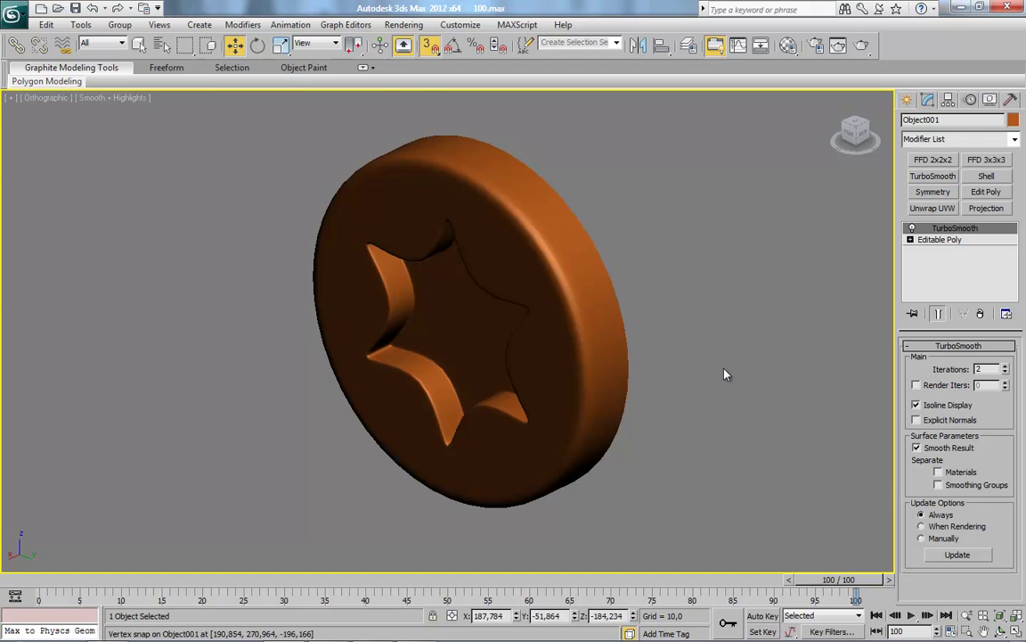
scroll(726, 374, "down", 3)
middle_click_drag(682, 362, 617, 376, "alt")
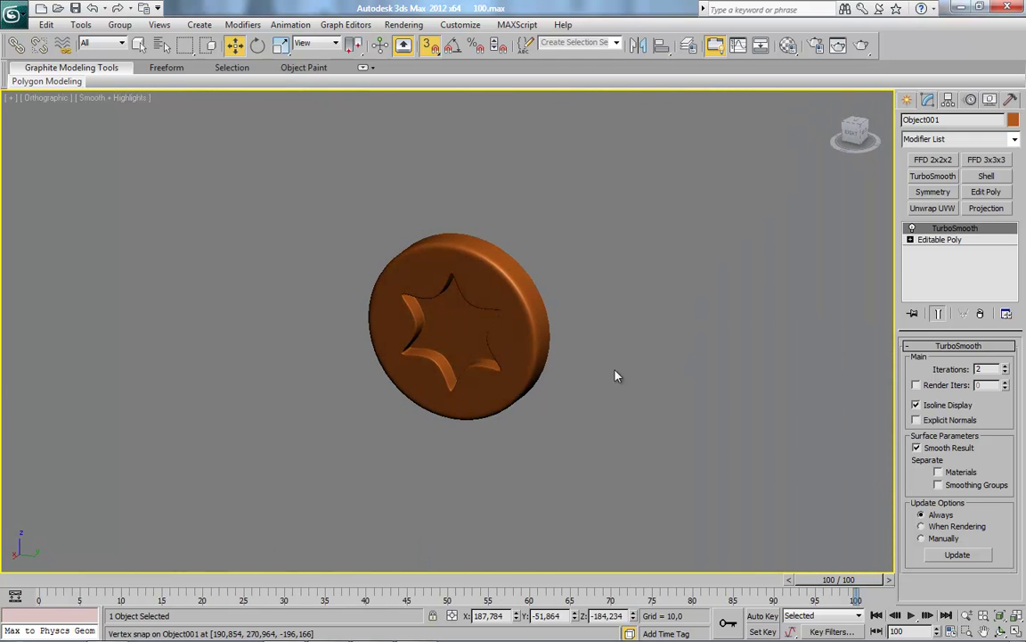
Unhide the rest of the sight housing and reframe the view.
right_click(588, 322)
left_click(624, 260)
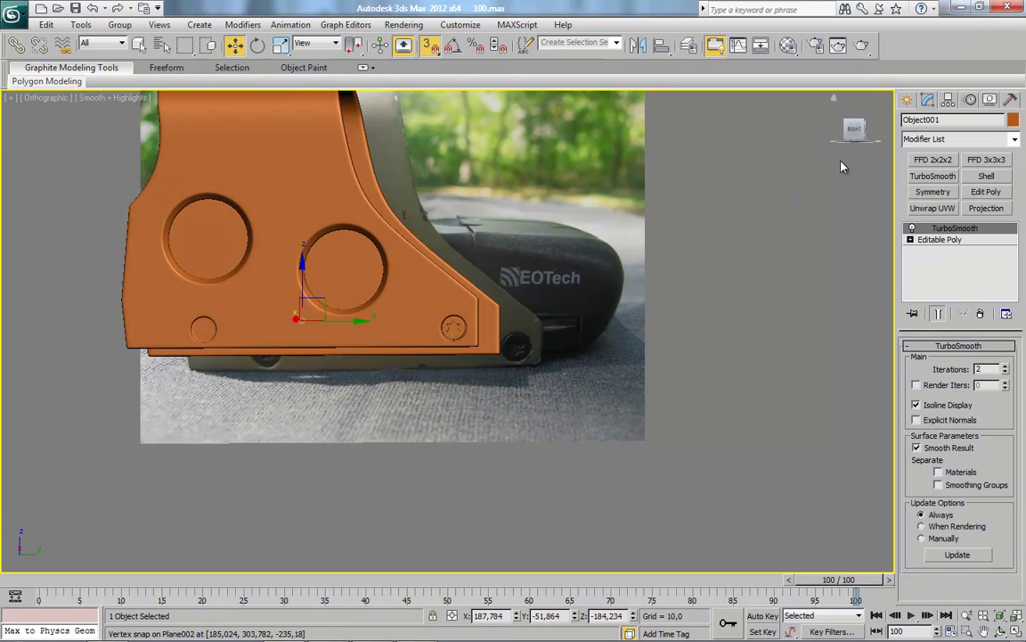
scroll(523, 378, "up", 4)
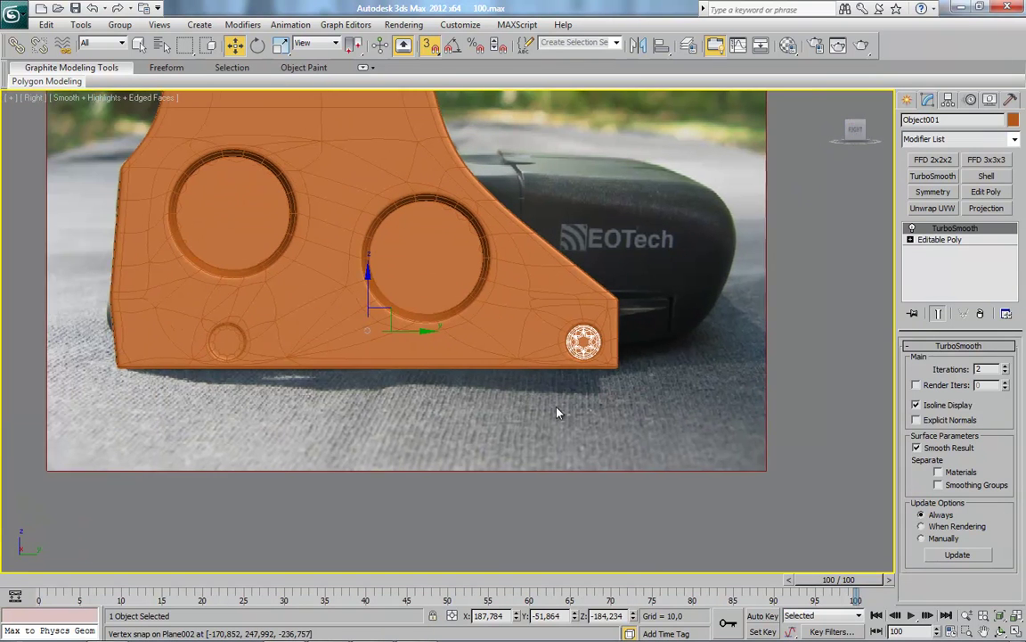
middle_click_drag(556, 412, 565, 412)
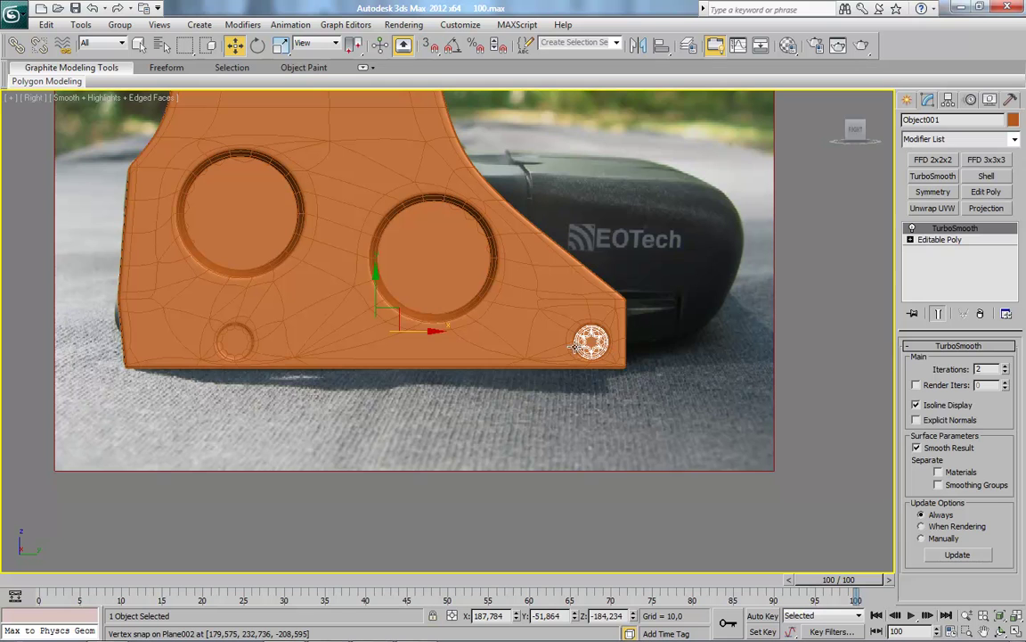
With Affect Pivot Only, move the screw head's pivot onto the housing screw.
left_click(949, 99)
left_click(960, 189)
mouse_move(374, 328)
left_mouse_down()
mouse_move(591, 341)
mouse_move(294, 342)
left_mouse_up()
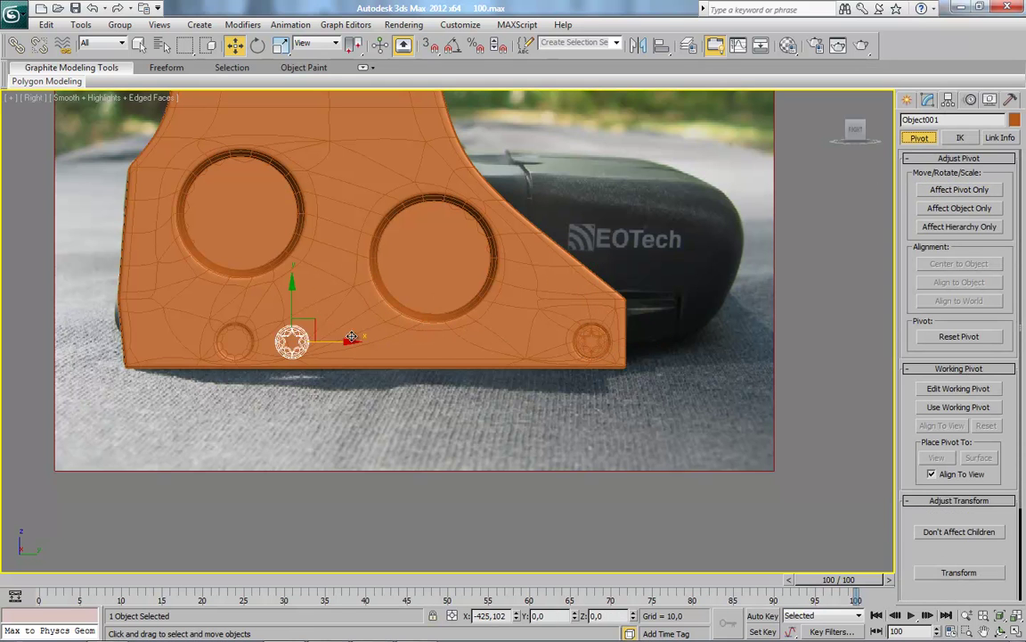
Keep the duplicate as an independent copy and collapse the TurboSmooth into the editable mesh.
left_click(514, 388)
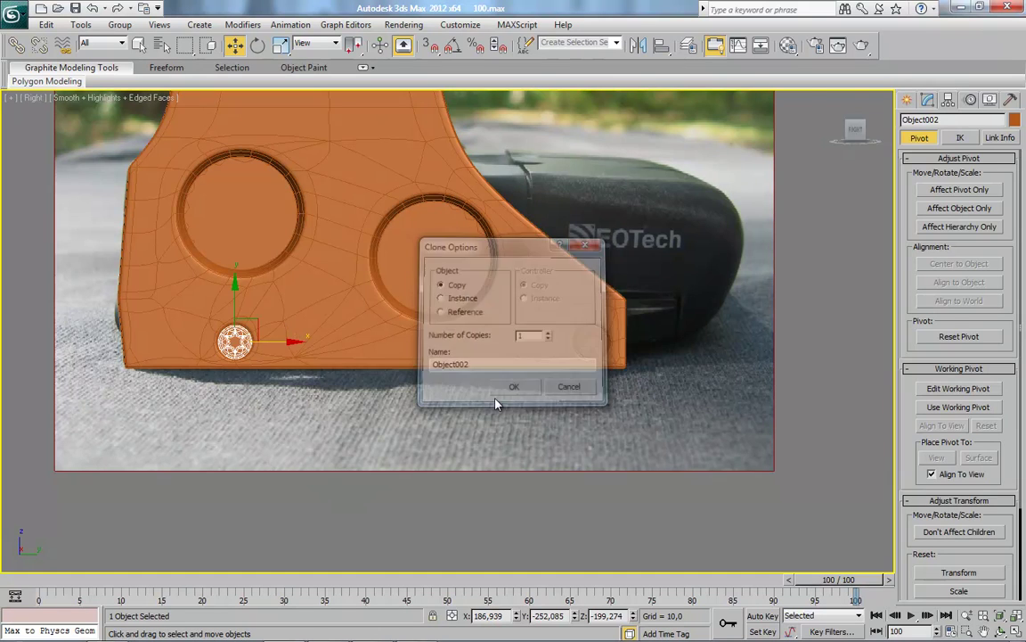
middle_click_drag(494, 400, 499, 417, "alt")
left_click(928, 100)
right_click(922, 235)
left_click(882, 376)
Attach the right star screw head to the left screw head copy.
left_click(637, 465)
left_click(539, 443)
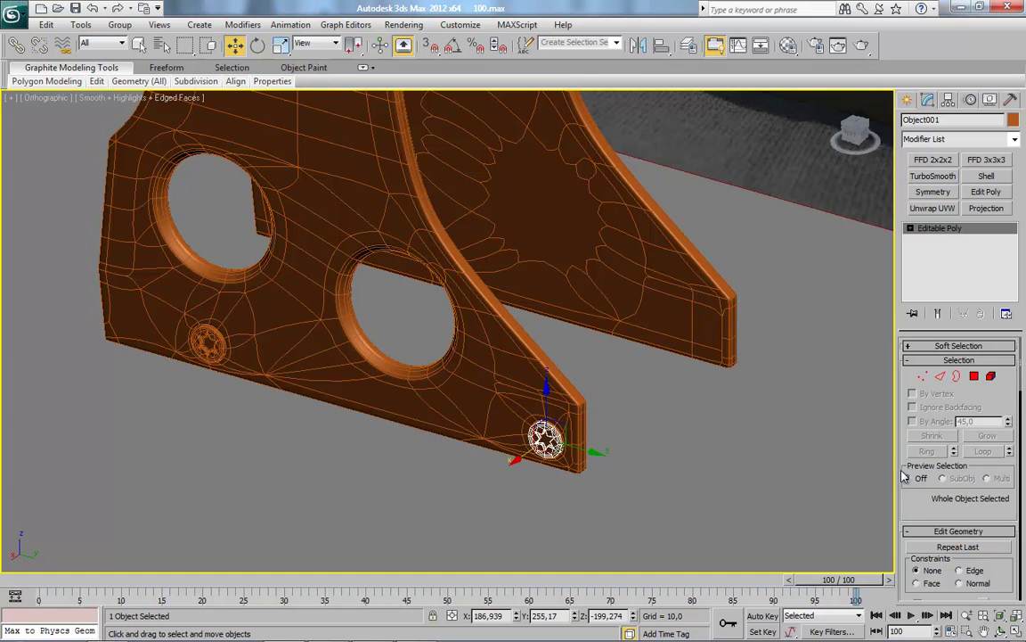
scroll(919, 497, "down", 2)
left_click(925, 560)
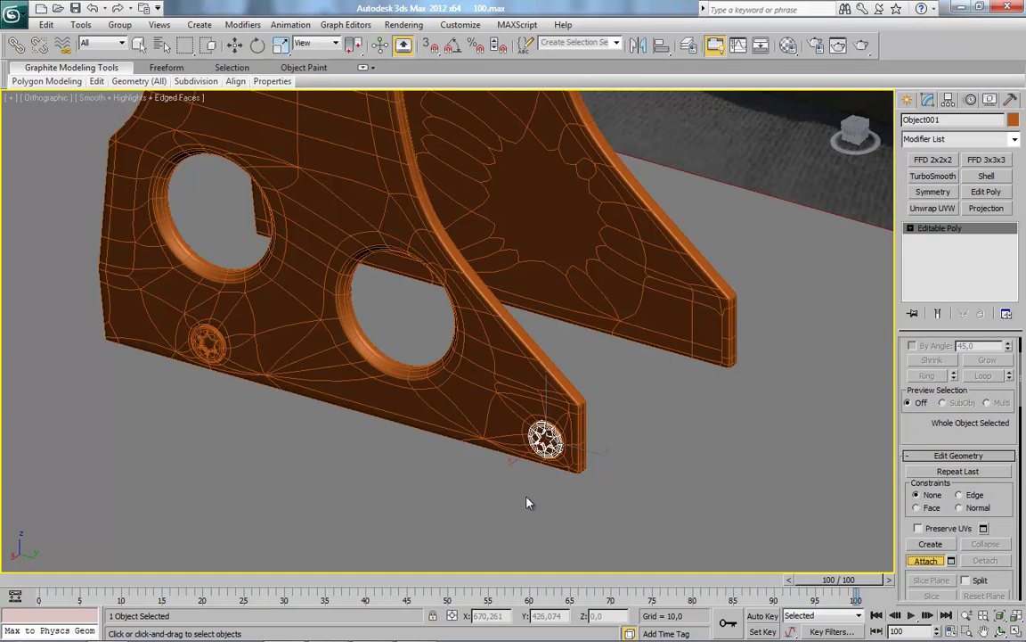
right_click(138, 435)
left_click(208, 341)
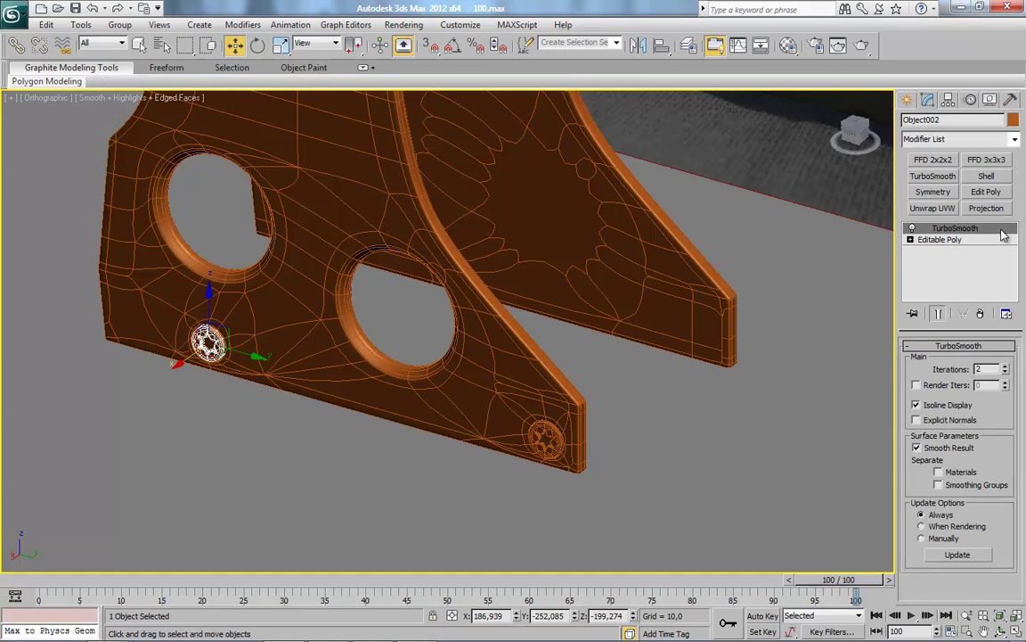
left_click(940, 240)
left_click(926, 560)
left_click(545, 439)
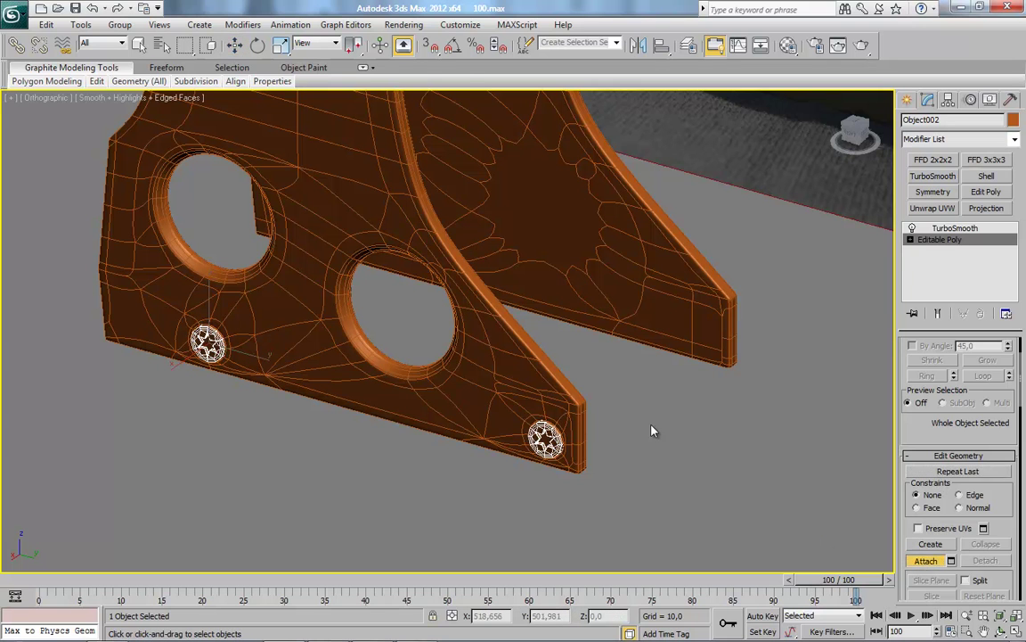
Add a Symmetry modifier to the screw heads with its mirror plane centred at X 0.
left_click(940, 240)
key("1")
left_click(940, 240)
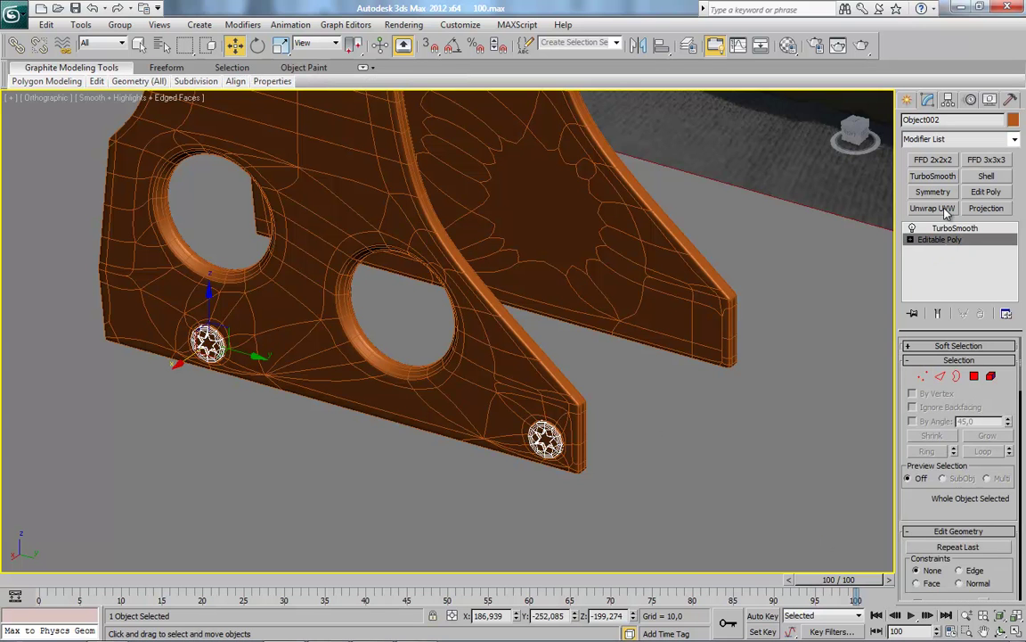
left_click(933, 191)
left_click(924, 240)
left_click(949, 251)
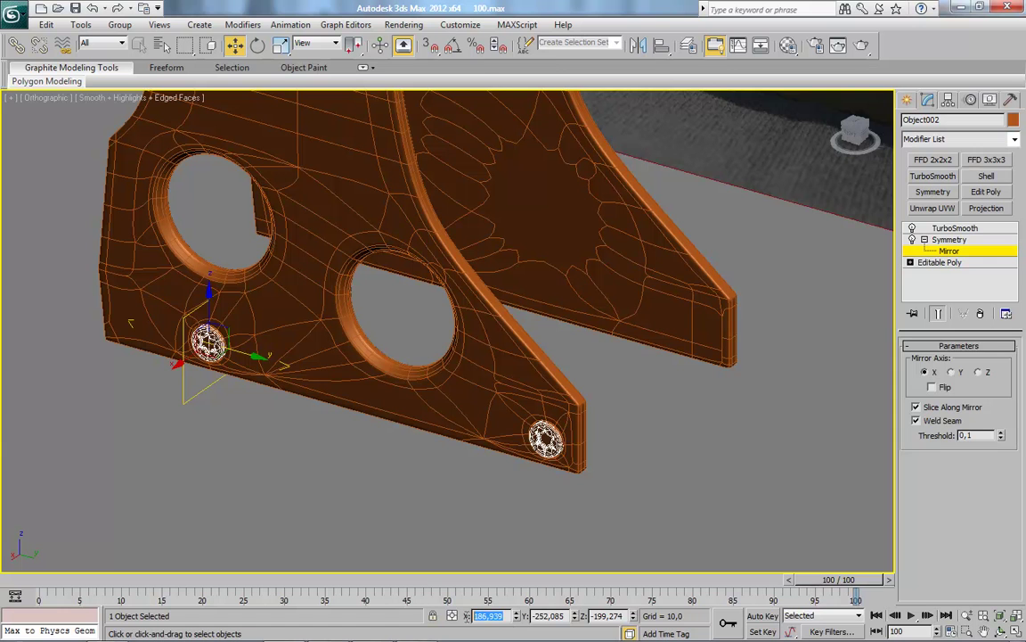
type("0")
key("Return")
Check the mirrored screw heads, then select the housing part.
middle_click_drag(721, 415, 506, 425, "alt")
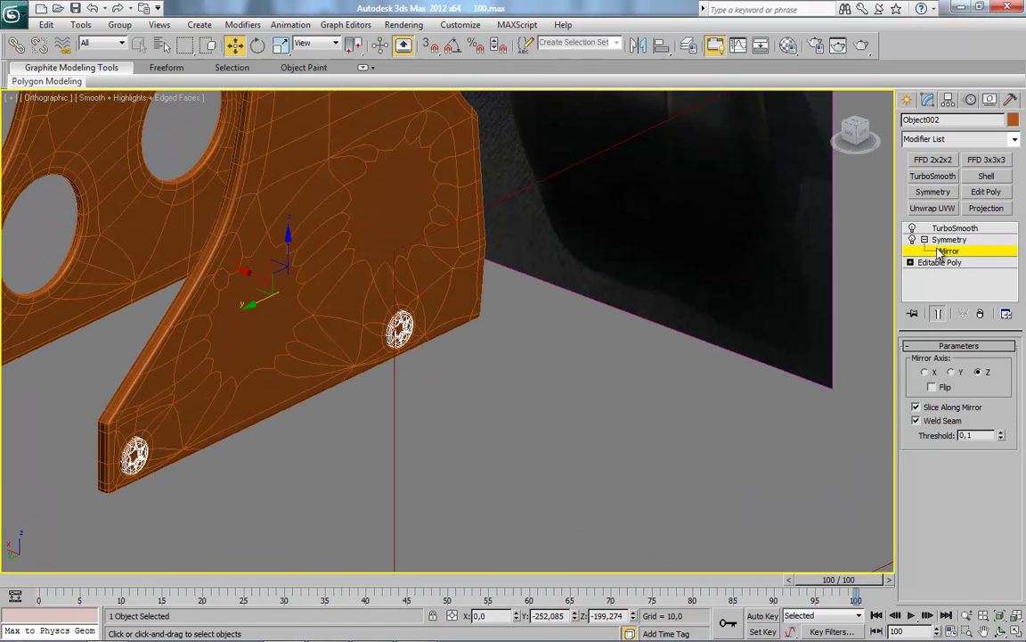
left_click(394, 414)
left_click(403, 396)
Weld the vertices of the inner plate's circular face with a raised weld distance.
scroll(406, 403, "up", 2)
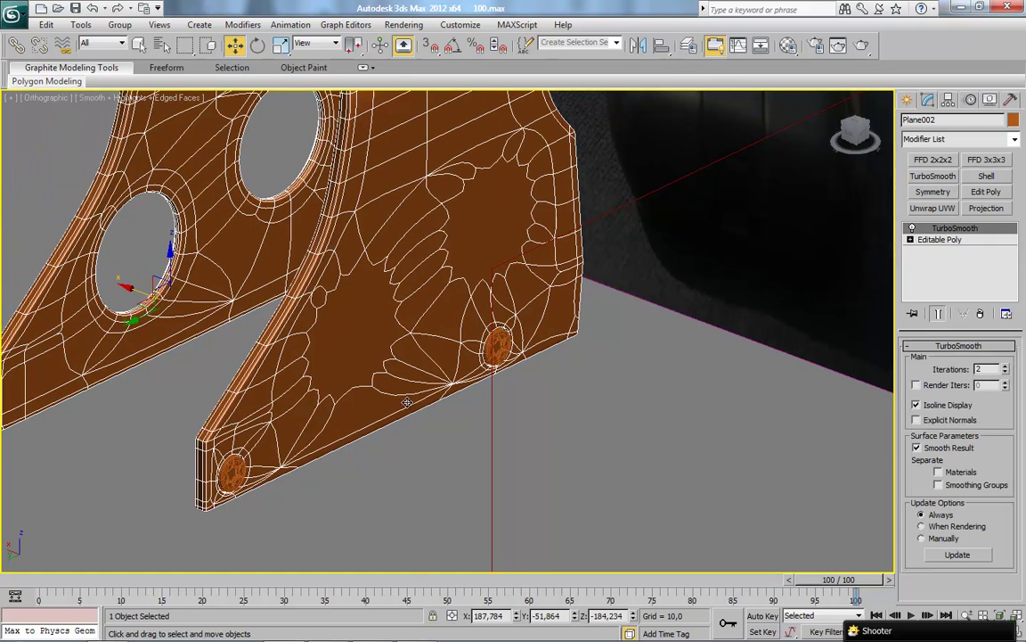
middle_click_drag(463, 406, 473, 413, "alt")
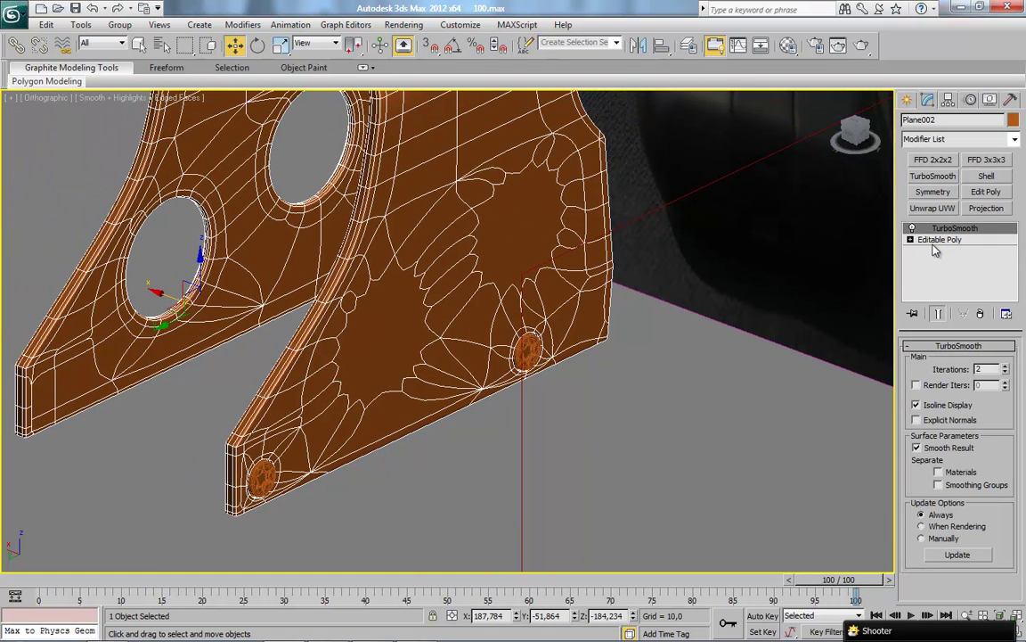
left_click(937, 240)
middle_click_drag(653, 354, 672, 375, "alt")
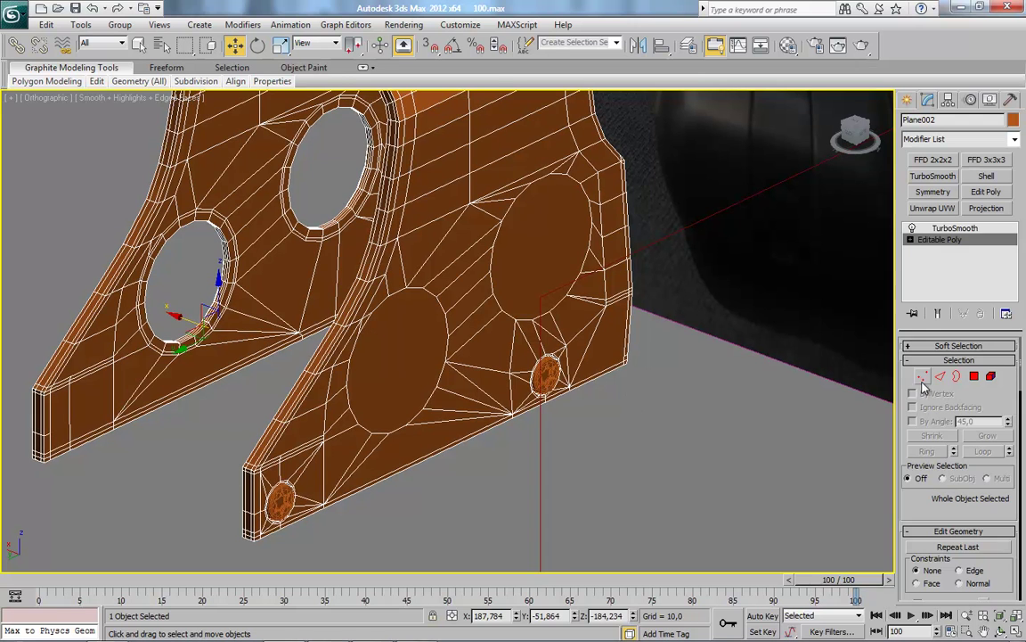
left_click(975, 379)
left_click(550, 267)
key("1")
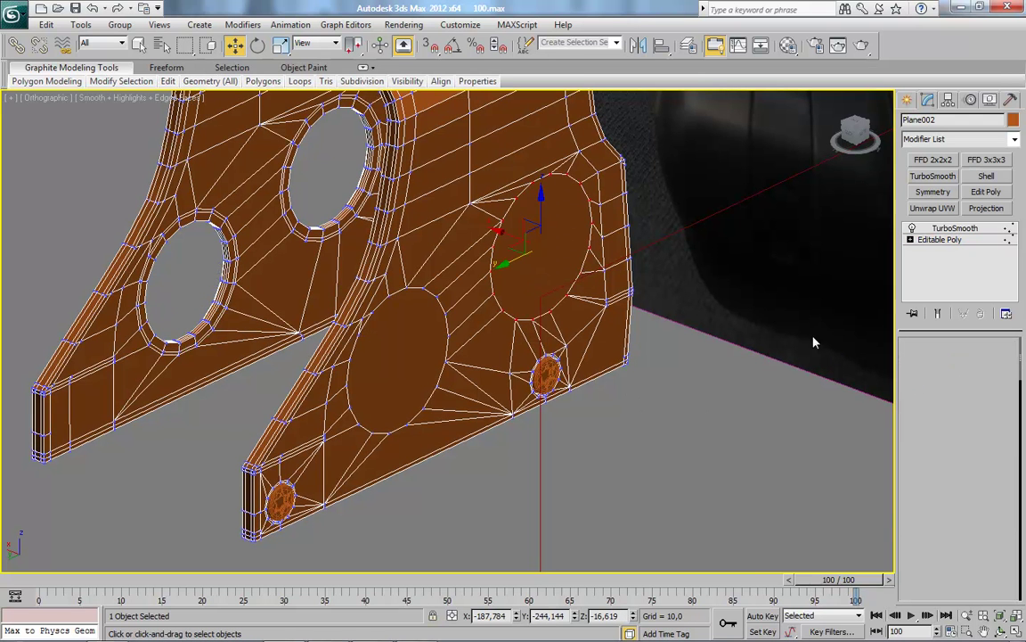
right_click(706, 230)
left_click(648, 317)
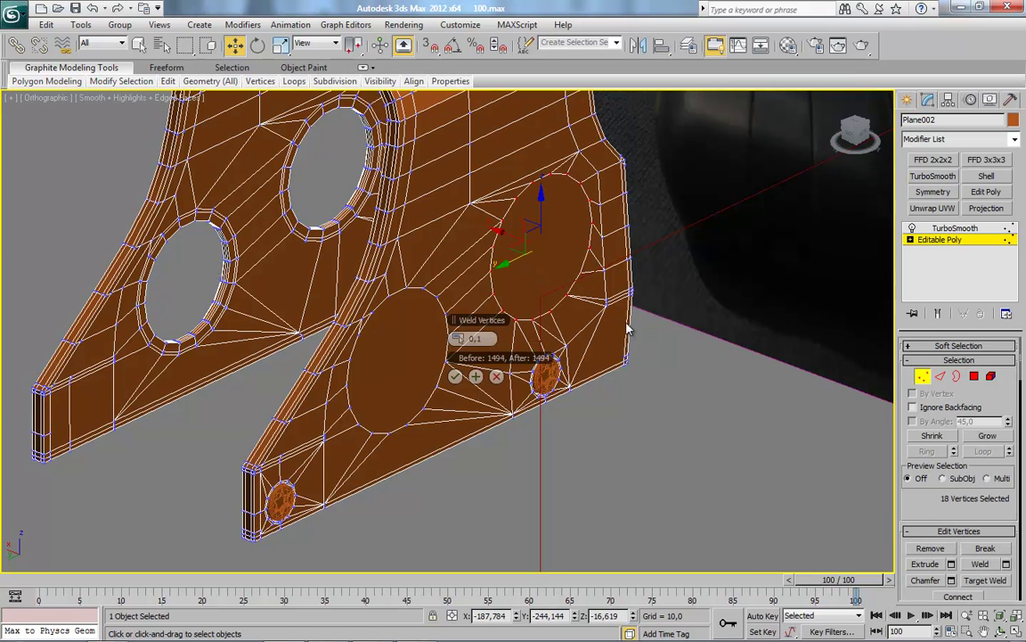
left_click_drag(456, 337, 523, 347)
left_click(454, 376)
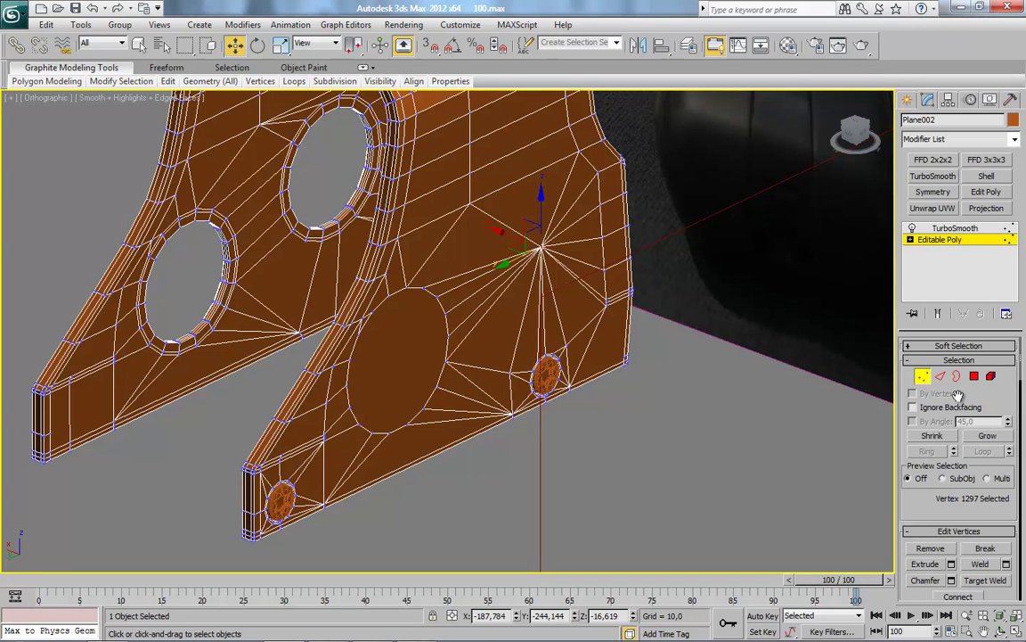
Weld the next circular face's vertices into one point.
left_click(974, 376)
left_click(922, 376)
right_click(589, 339)
left_click(570, 463)
left_click(451, 381)
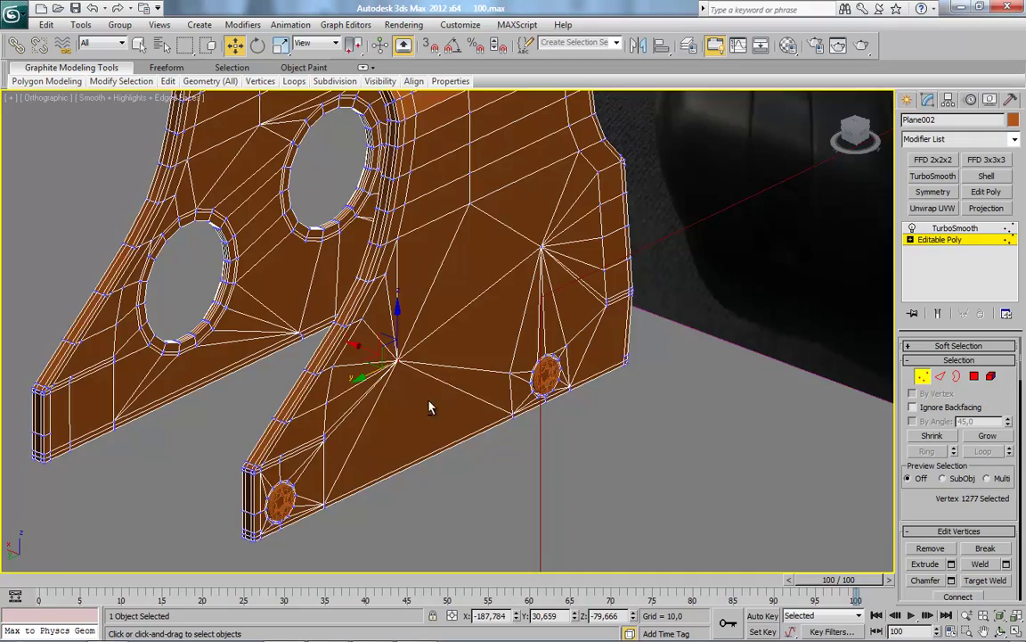
Weld the lower and upper circular faces on the back side into a single vertex.
middle_click_drag(451, 382, 547, 414, "alt")
left_click(975, 376)
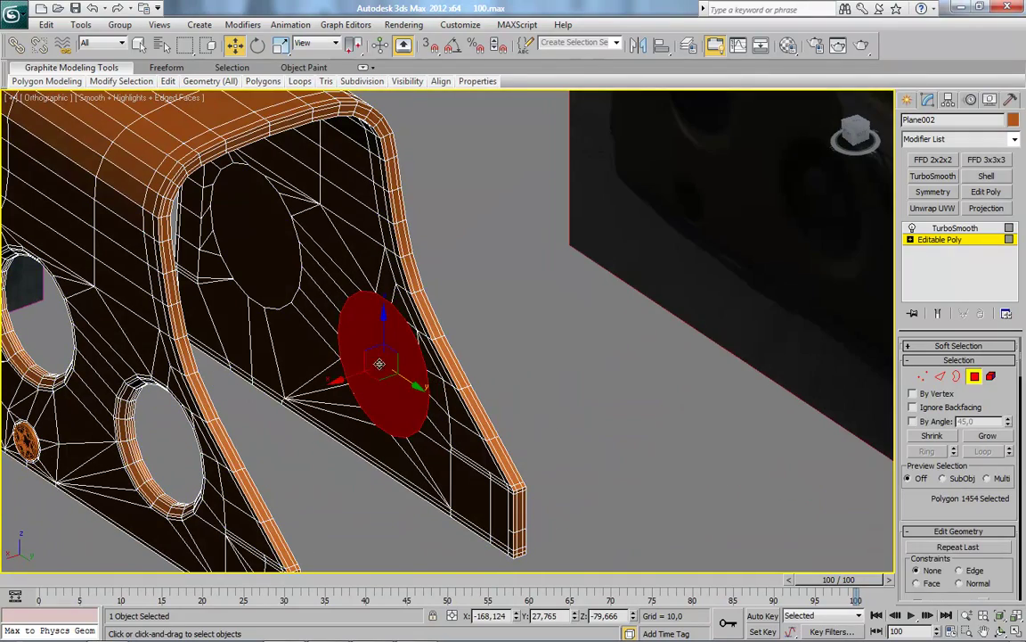
left_click(256, 234, "ctrl")
right_click(582, 304)
left_click(508, 283)
key("semicolon")
left_click(456, 376)
View the smoothed housing without edged faces and select it with the screw heads.
middle_click_drag(494, 384, 389, 390, "alt")
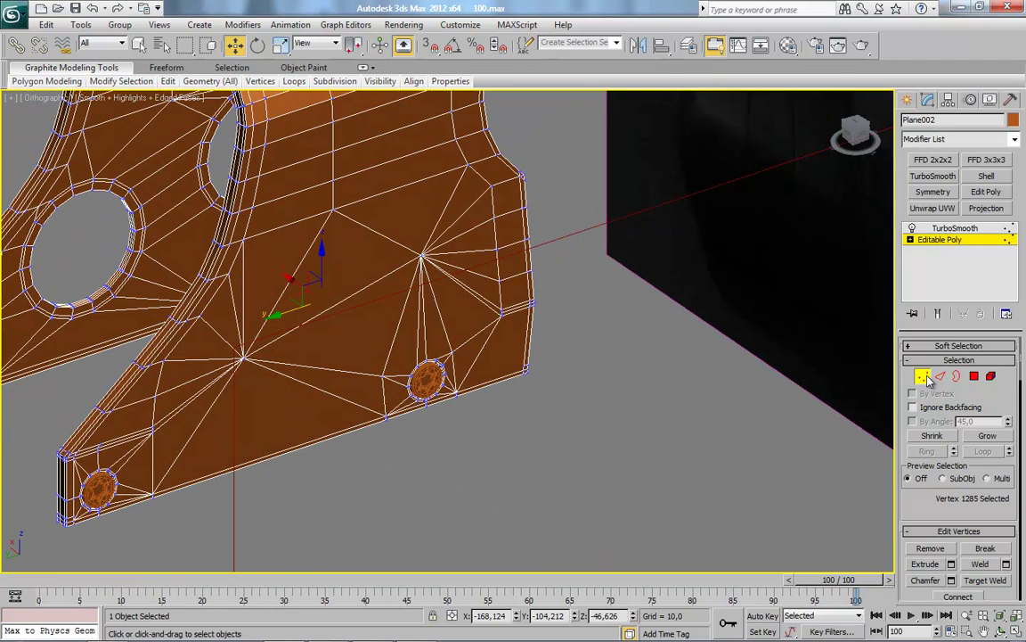
left_click(955, 228)
key("F4")
mouse_move(462, 372)
middle_mouse_down("alt")
mouse_move(499, 456)
mouse_move(458, 419)
mouse_move(312, 419)
mouse_move(375, 436)
mouse_move(541, 435)
mouse_move(646, 477)
mouse_move(682, 463)
middle_mouse_up("alt")
left_click_drag(825, 509, 356, 185)
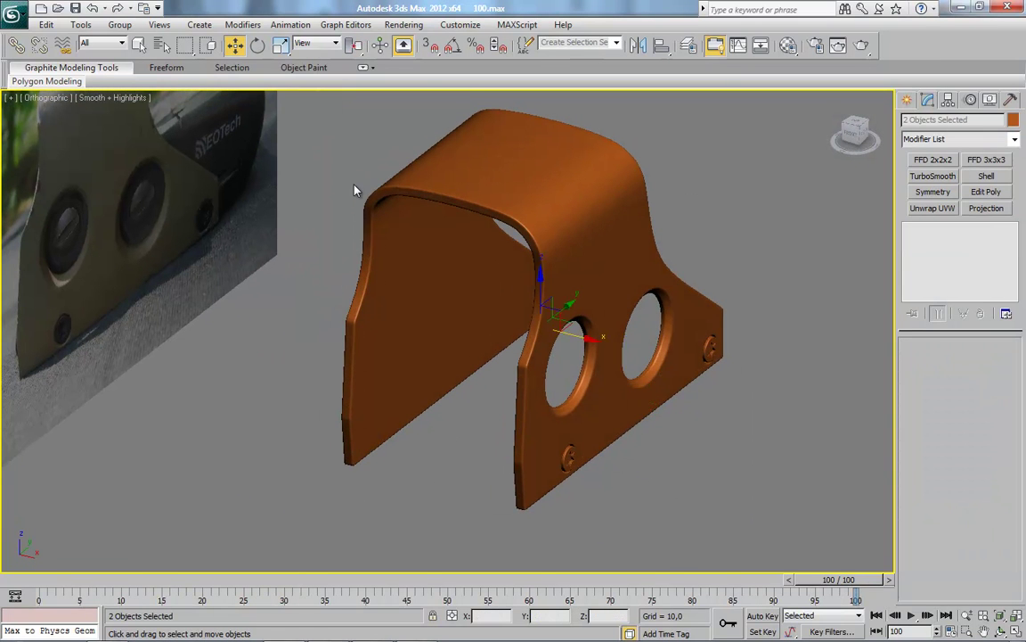
Assign a gray Material 03 - Default with Glossiness 40 to the housing and screw heads.
key("m")
left_click(760, 119)
left_click(784, 134)
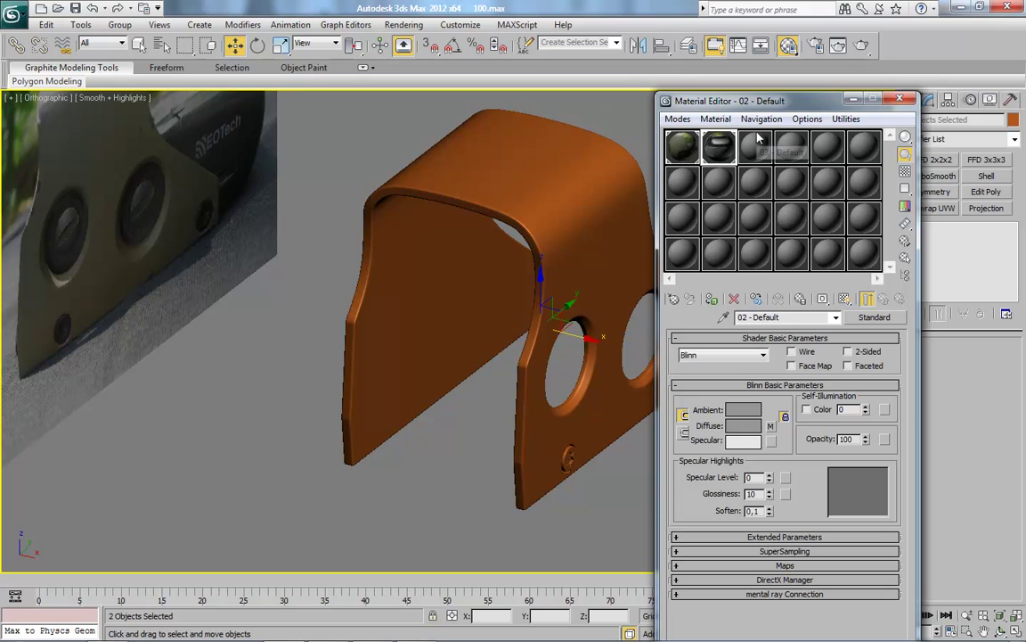
left_click(760, 119)
left_click(756, 107)
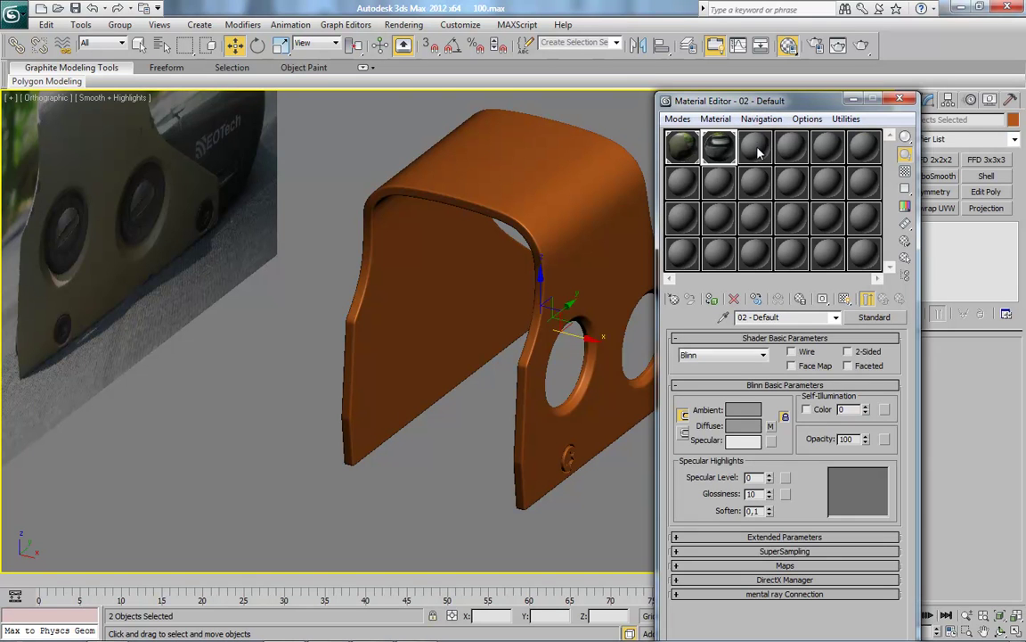
left_click(757, 150)
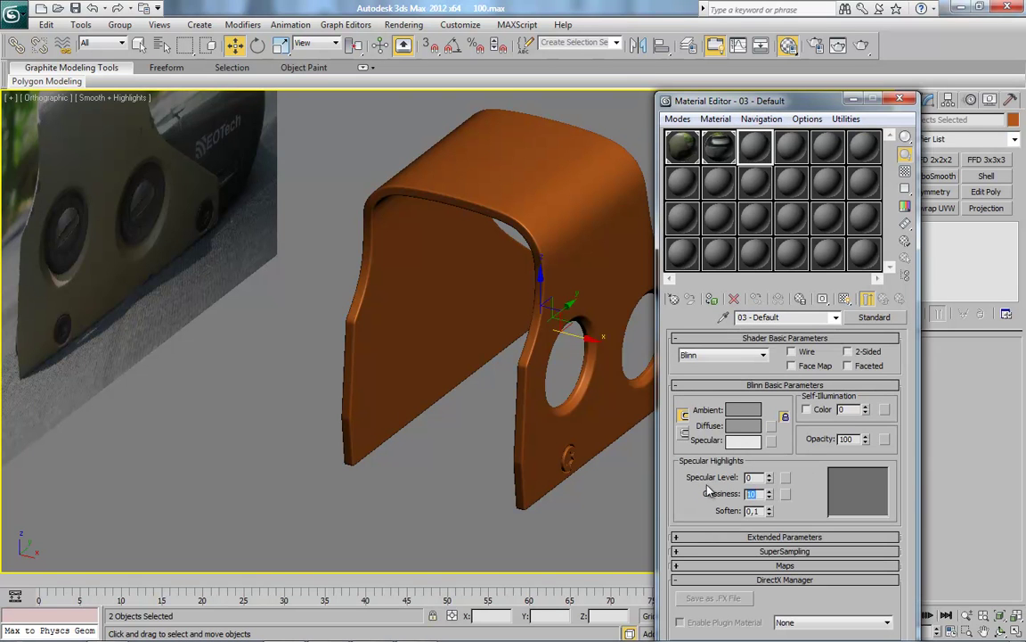
left_click(842, 301)
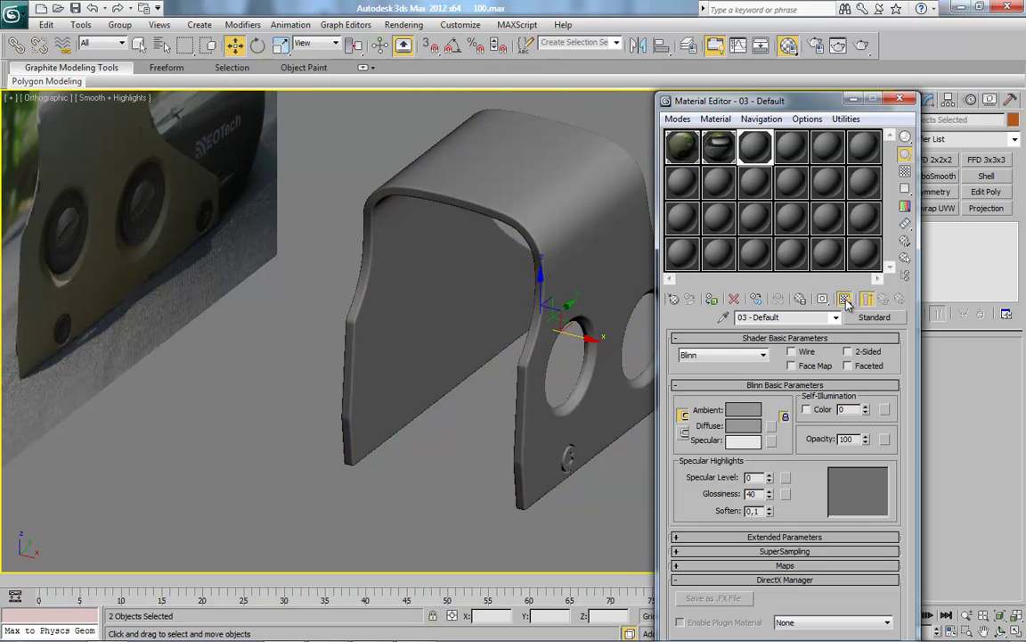
left_click(899, 99)
Orbit around the finished gray housing and clear the selection.
mouse_move(509, 424)
middle_mouse_down("alt")
mouse_move(671, 406)
mouse_move(559, 405)
mouse_move(450, 383)
mouse_move(511, 383)
mouse_move(586, 406)
mouse_move(596, 467)
mouse_move(653, 446)
mouse_move(735, 440)
mouse_move(748, 456)
middle_mouse_up("alt")
left_click(739, 454)
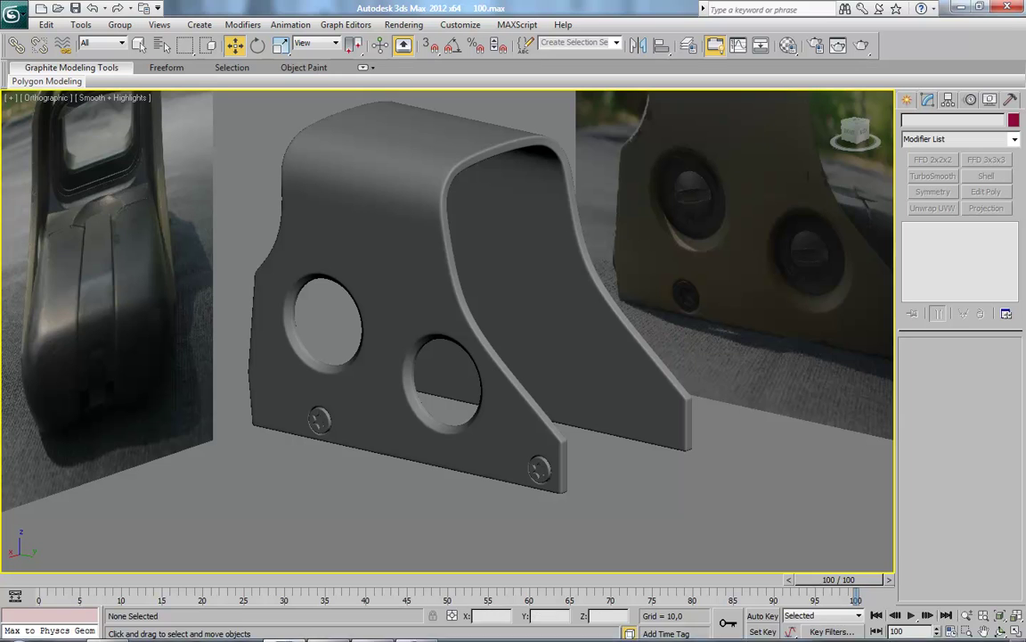
left_click(419, 628)
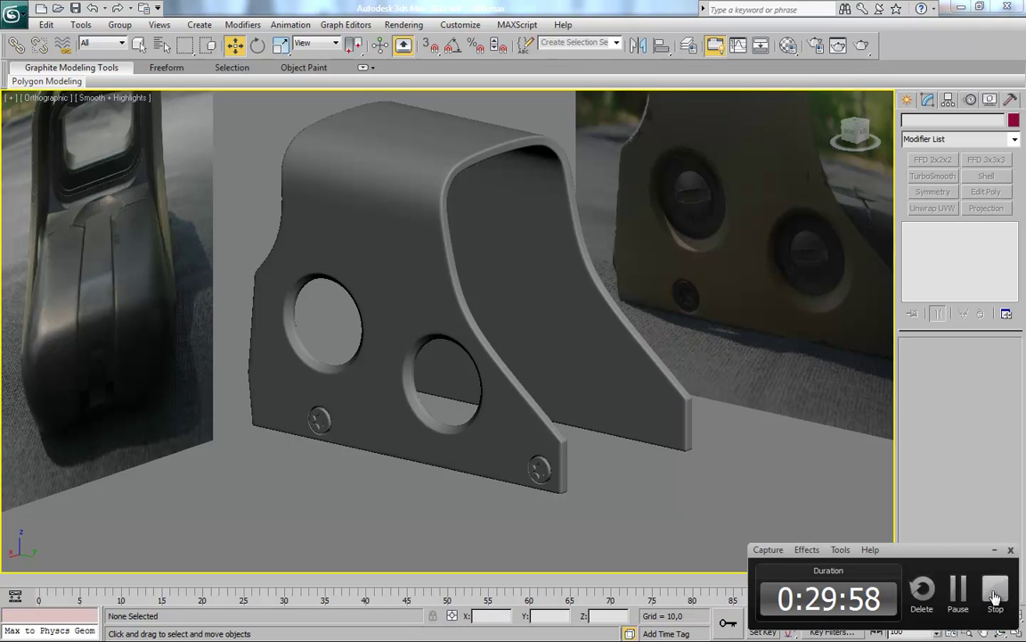